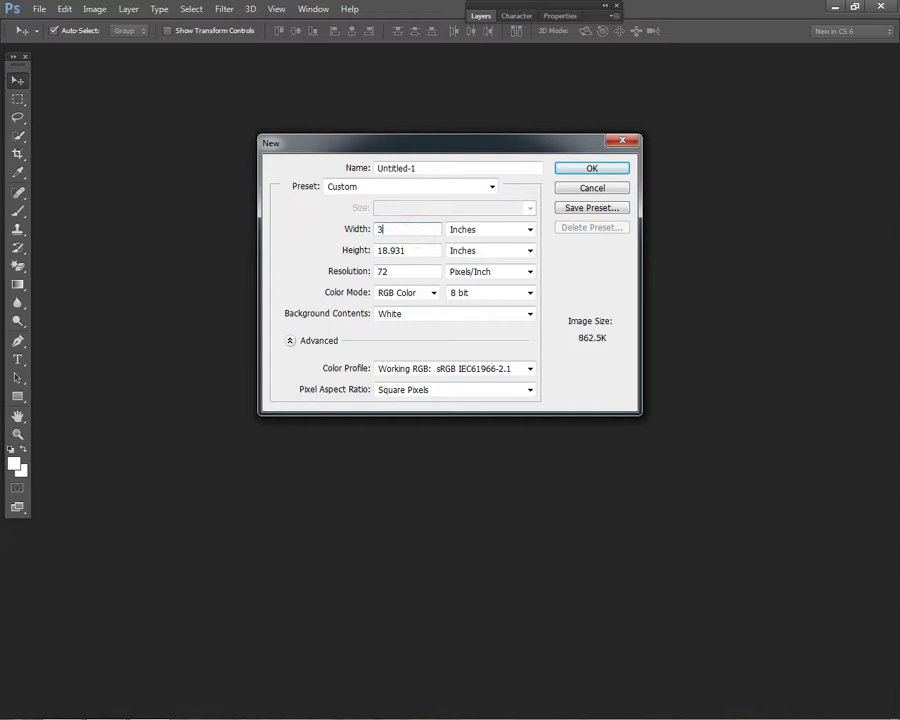
- Create the new 36 × 24 inch document in CMYK Color mode
{"action": "left_click", "coordinate": [414, 292]}
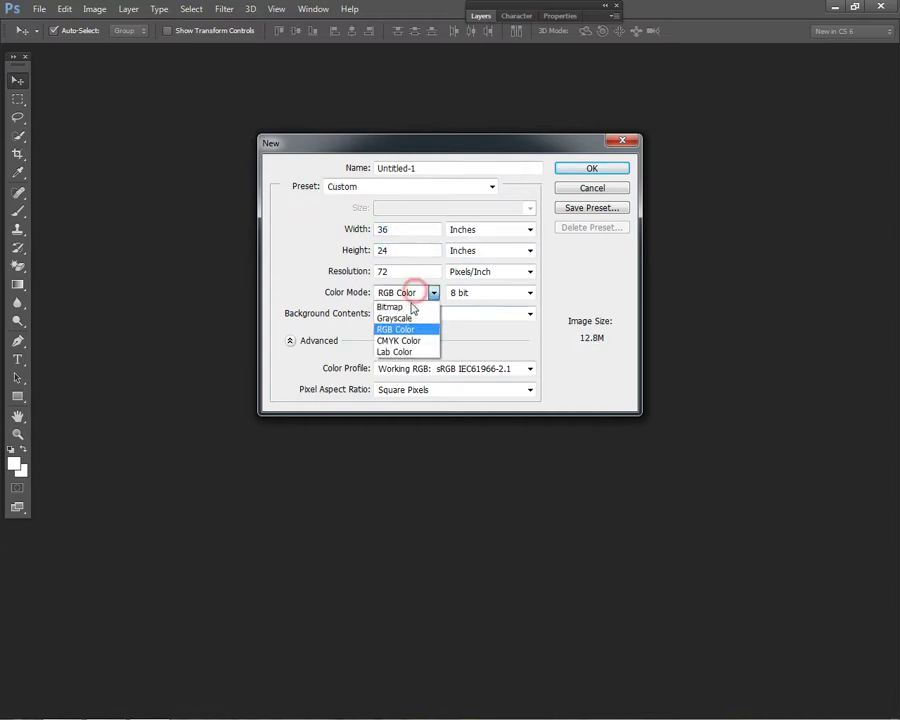
{"action": "left_click", "coordinate": [404, 340]}
{"action": "key", "text": "Return"}
{"action": "key", "text": "ctrl+minus"}
{"action": "key", "text": "ctrl+plus"}
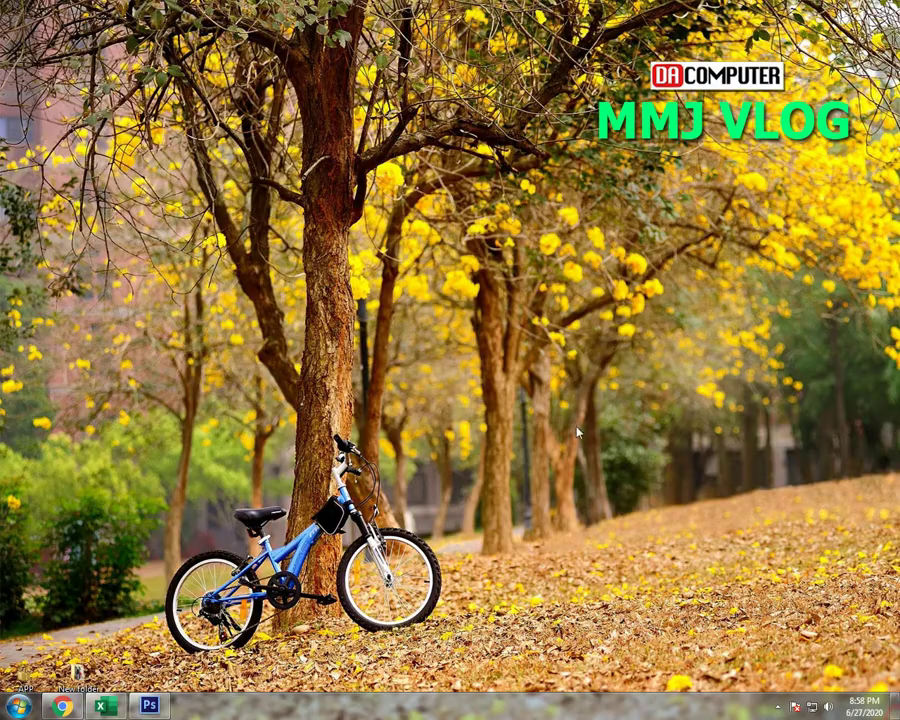
- Refresh the Windows desktop twice from its shortcut menu
{"action": "right_click", "coordinate": [410, 341]}
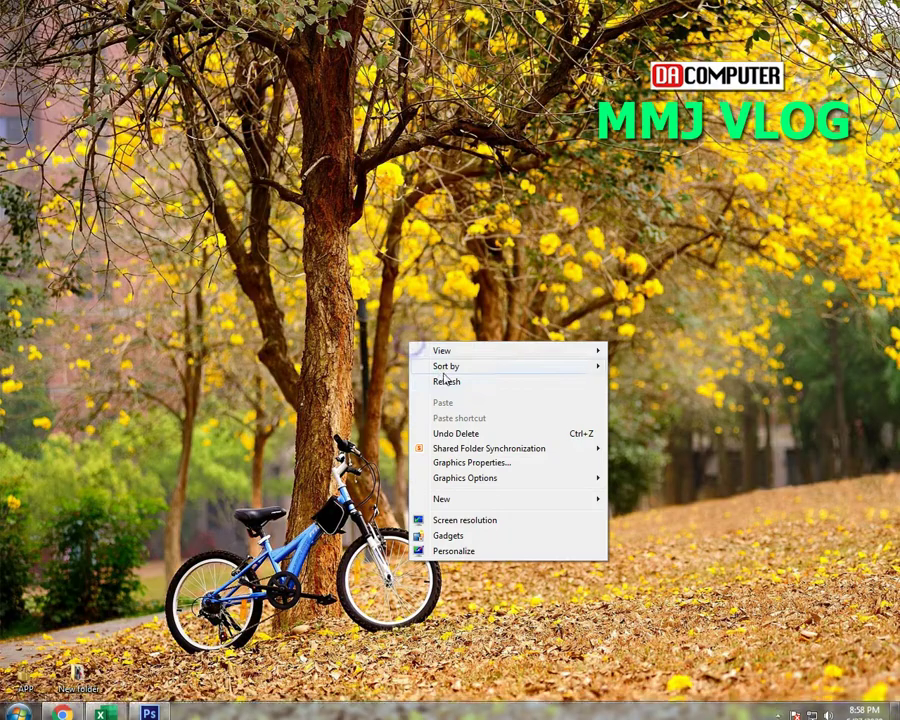
{"action": "left_click", "coordinate": [432, 378]}
{"action": "right_click", "coordinate": [501, 279]}
{"action": "left_click", "coordinate": [537, 318]}
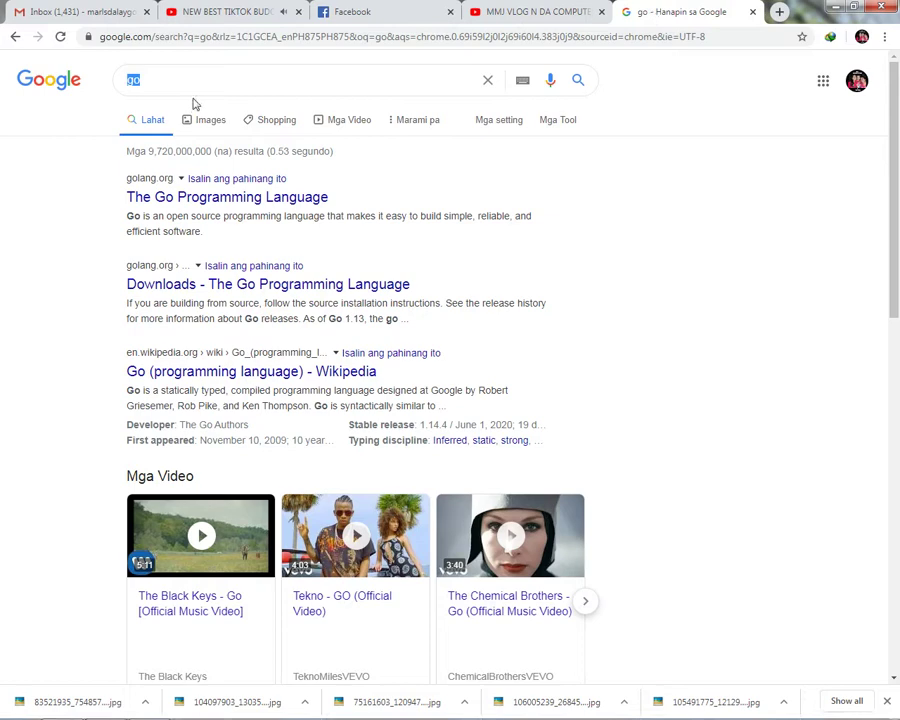
- Search Google for 'captain america' and show the image results
{"action": "type", "text": "captain america"}
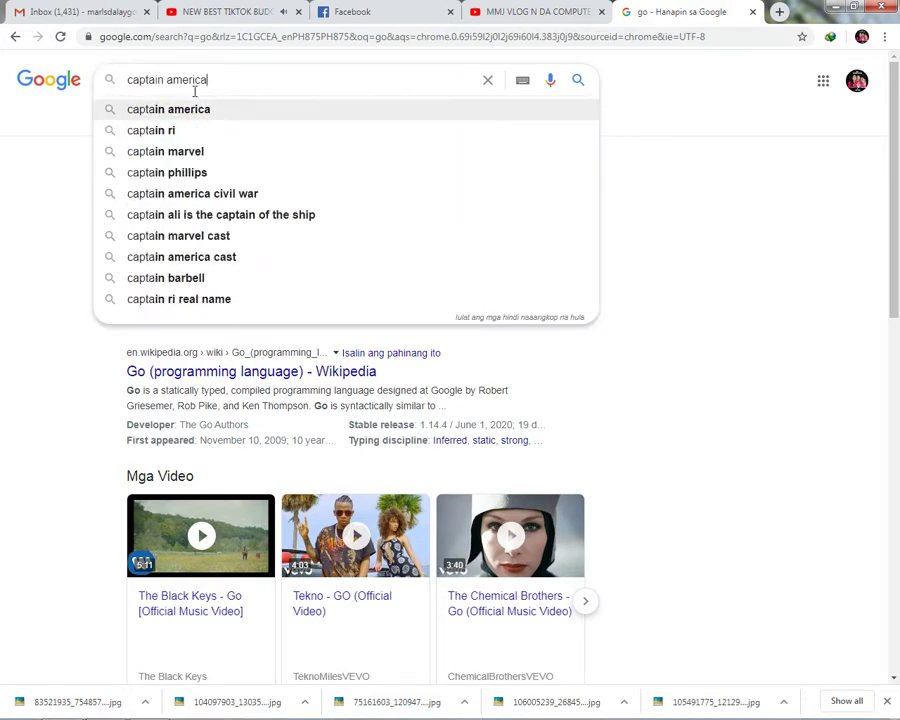
{"action": "key", "text": "Return"}
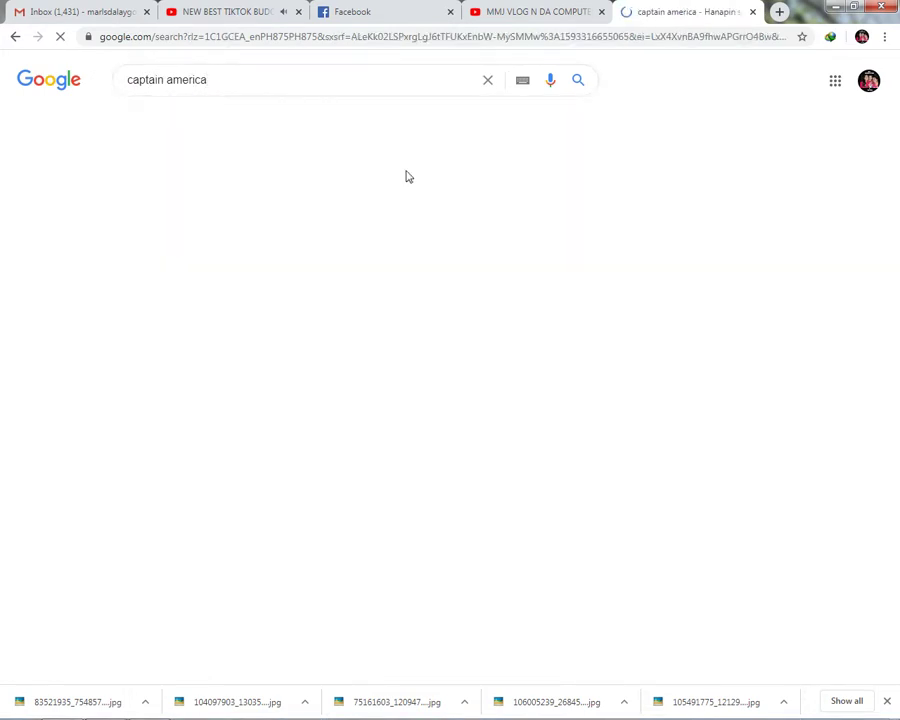
{"action": "left_click", "coordinate": [196, 120]}
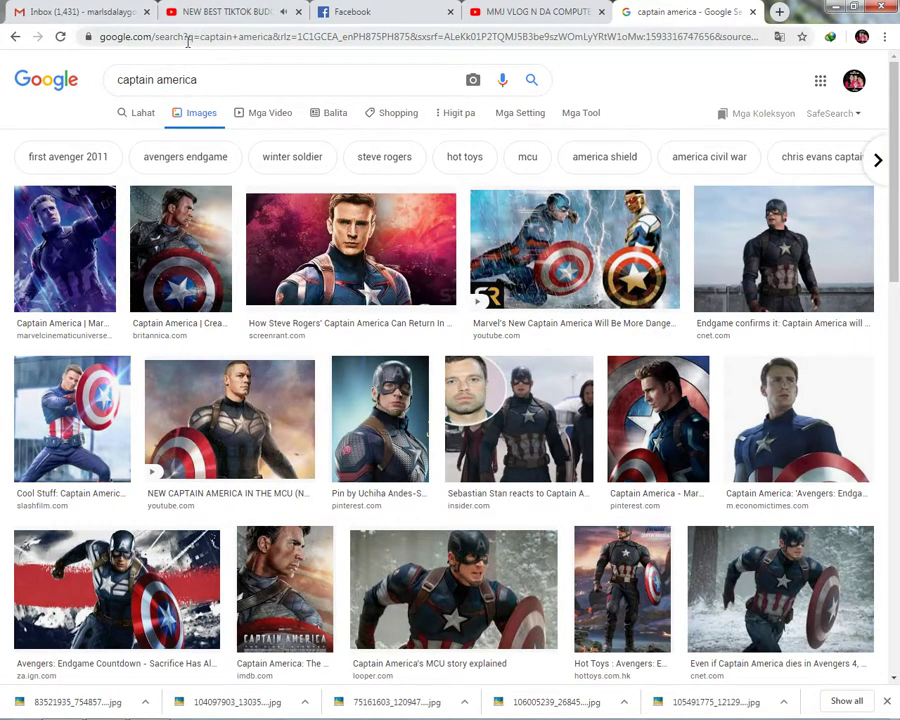
- Search images for 'marvel background' and browse the results
{"action": "left_click", "coordinate": [216, 80]}
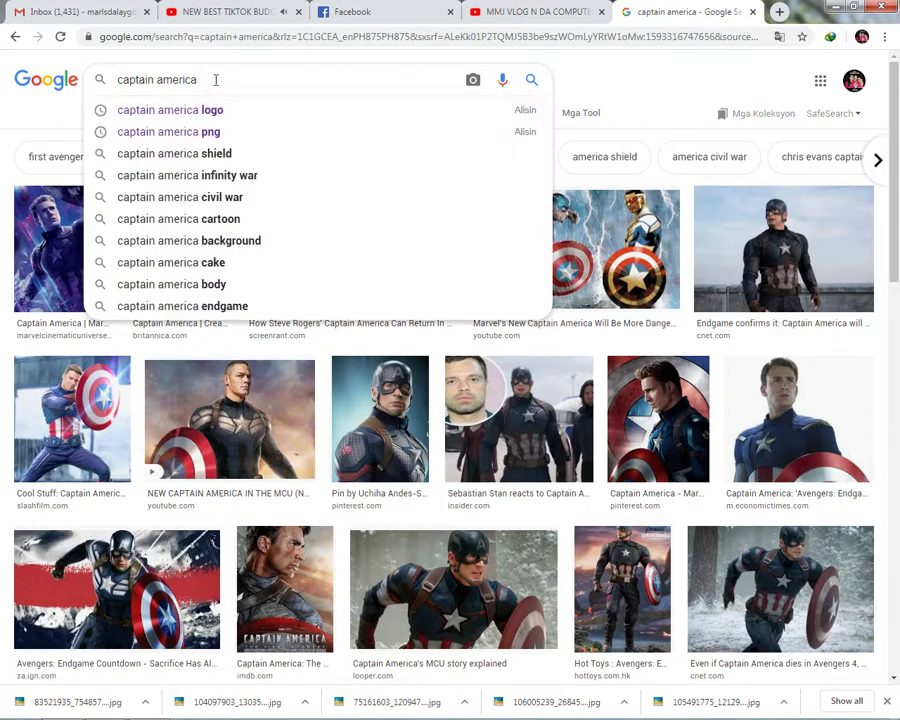
{"action": "key", "text": "ctrl+a"}
{"action": "key", "text": "BackSpace"}
{"action": "type", "text": "marvel"}
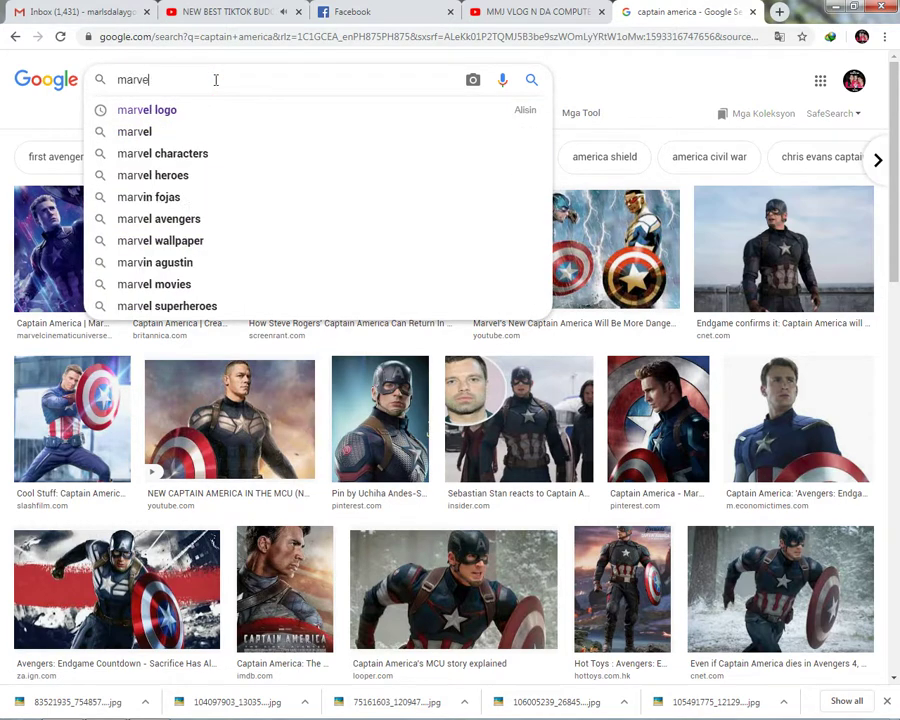
{"action": "type", "text": " background"}
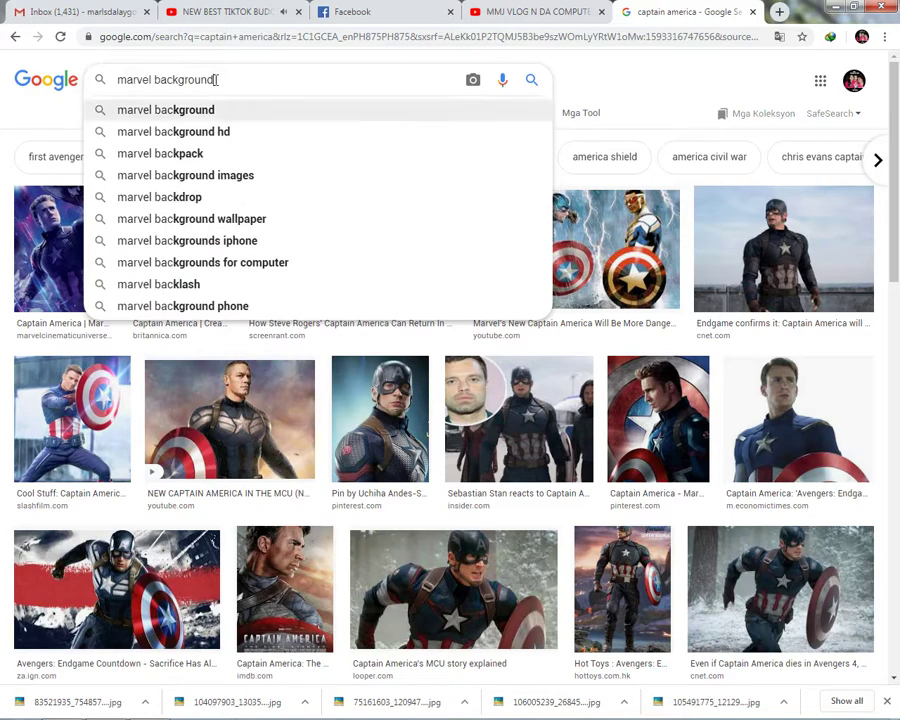
{"action": "key", "text": "Return"}
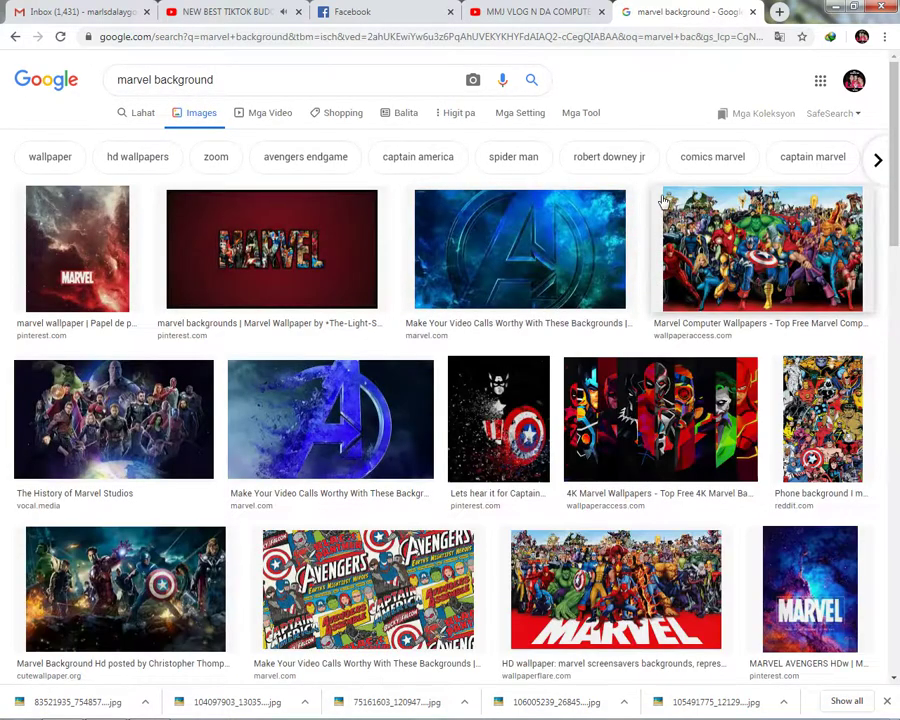
{"action": "scroll", "coordinate": [497, 318], "scroll_direction": "down", "scroll_amount": 3}
{"action": "scroll", "coordinate": [210, 124], "scroll_direction": "up", "scroll_amount": 3}
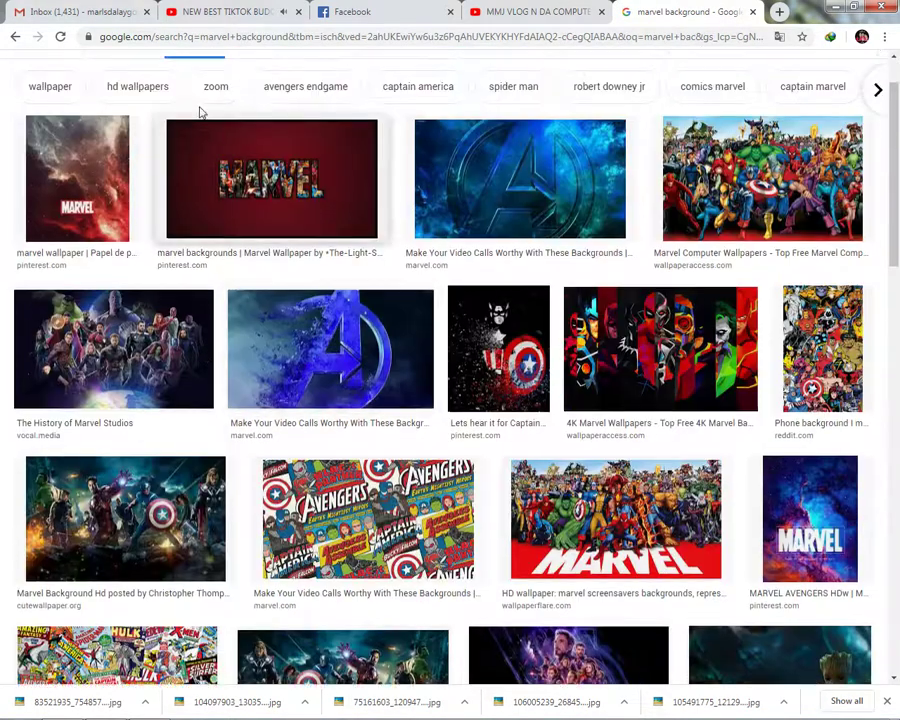
- Search images for 'captain america background hd' and scroll through the wallpapers
{"action": "triple_click", "coordinate": [222, 79]}
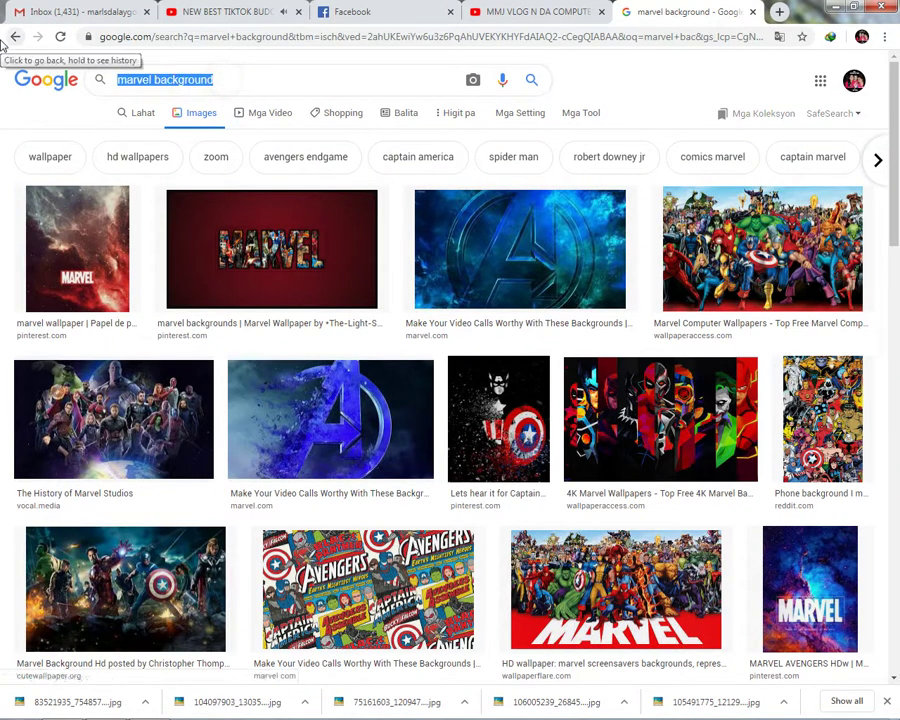
{"action": "type", "text": "capta"}
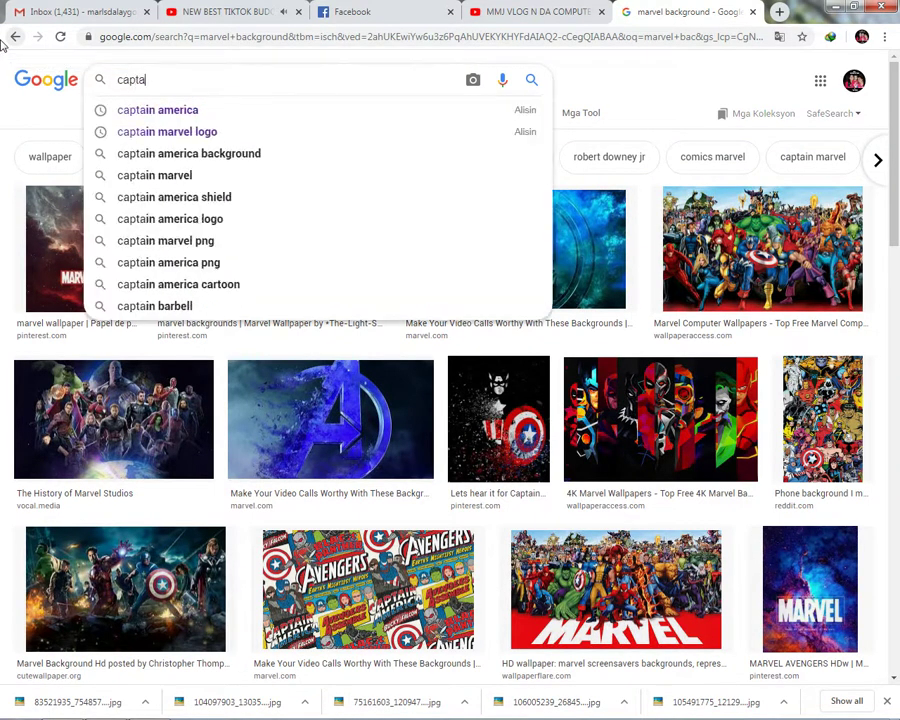
{"action": "type", "text": "in america ba"}
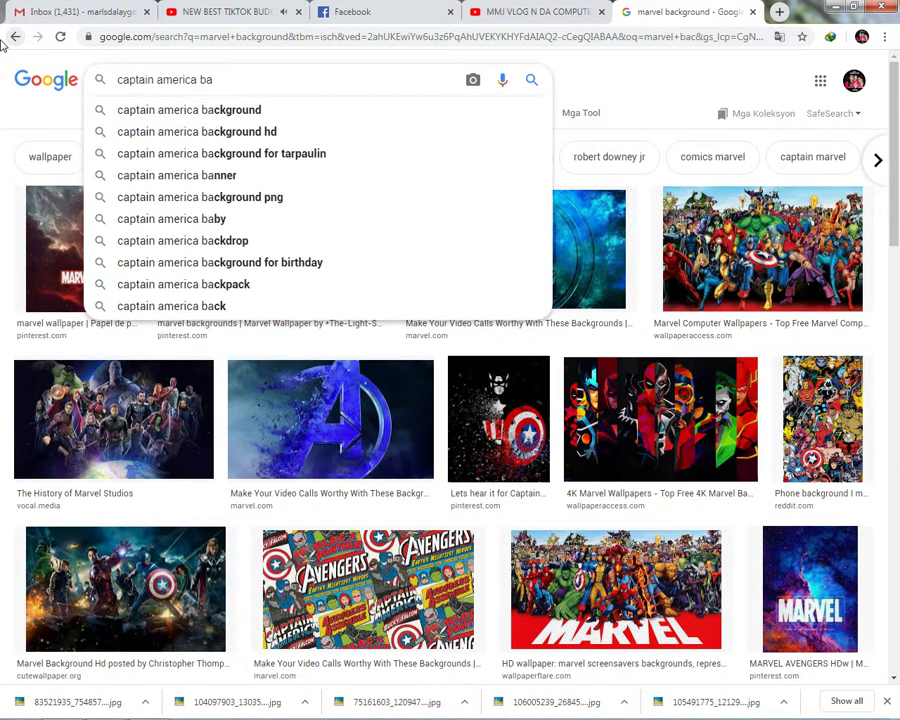
{"action": "type", "text": "ckground hd"}
{"action": "key", "text": "Return"}
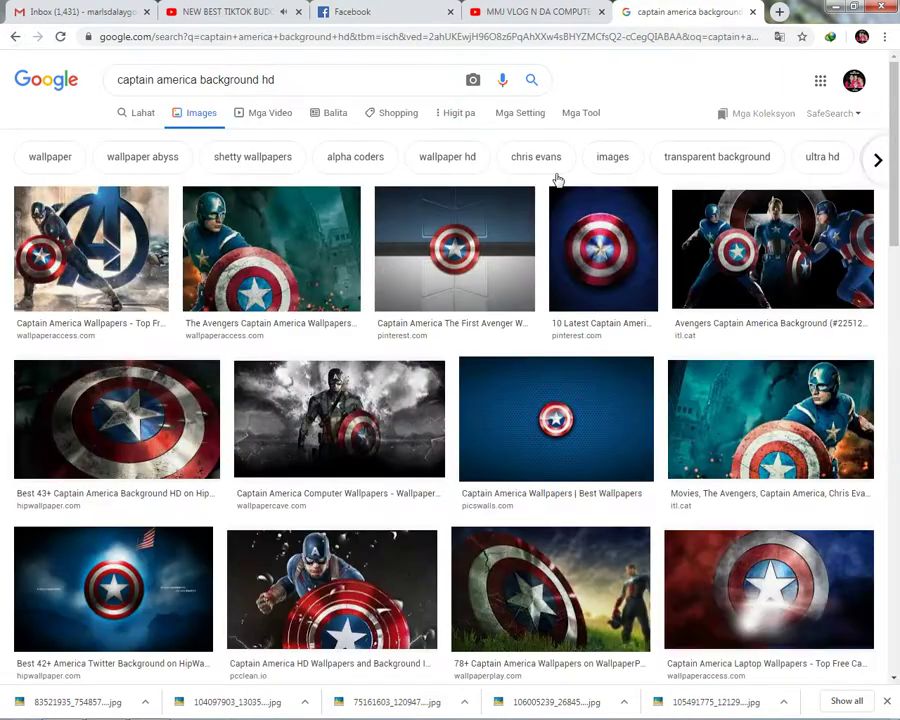
{"action": "scroll", "coordinate": [647, 440], "scroll_direction": "down", "scroll_amount": 2}
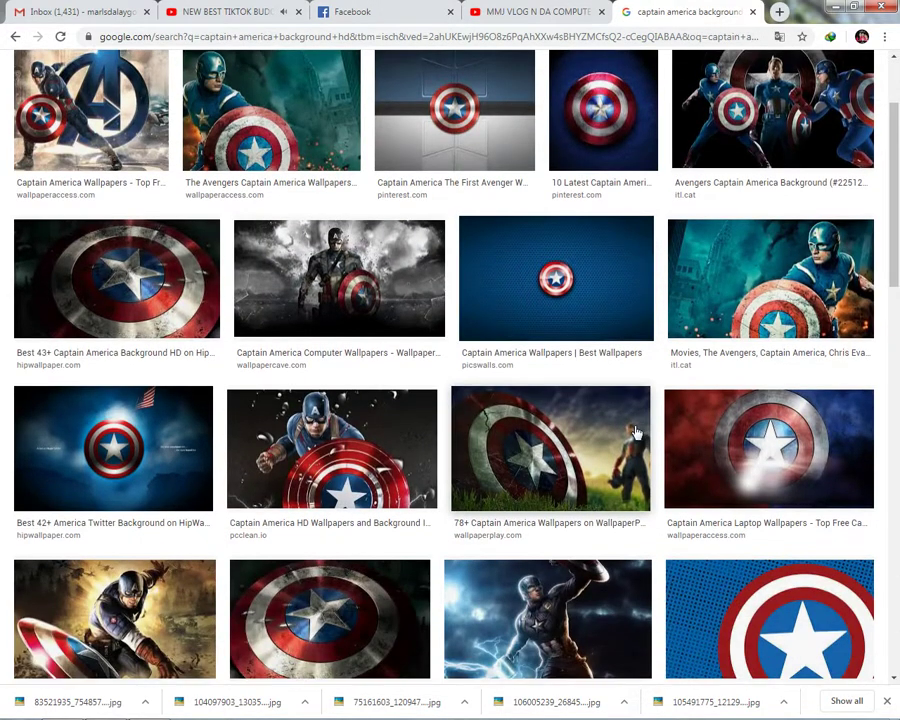
{"action": "scroll", "coordinate": [633, 428], "scroll_direction": "down", "scroll_amount": 3}
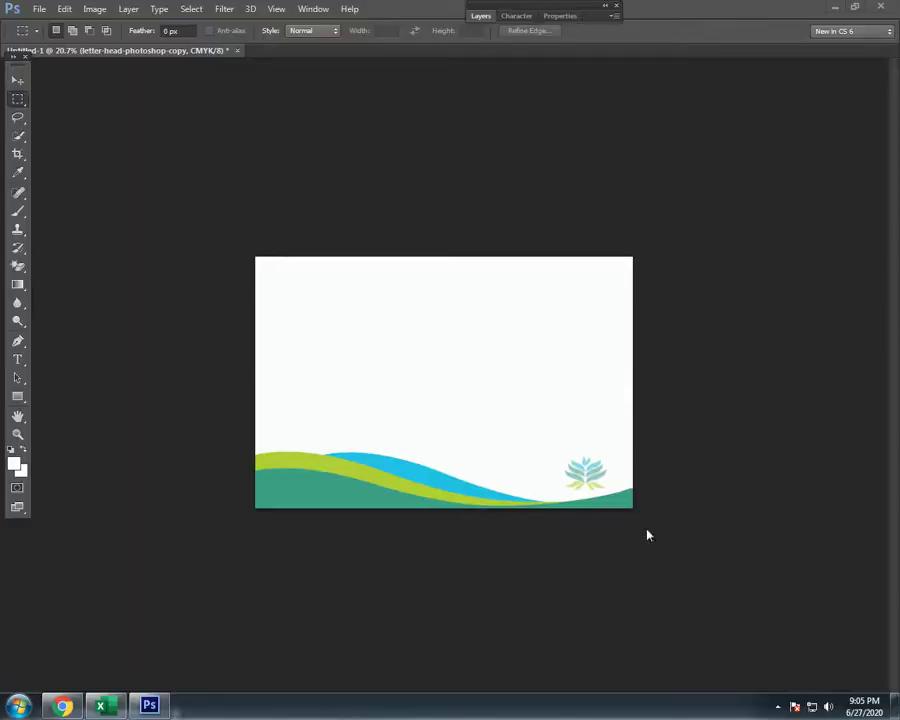
- Place the letterhead image on the canvas and stretch it up to fill the whole canvas
{"action": "left_click", "coordinate": [805, 438]}
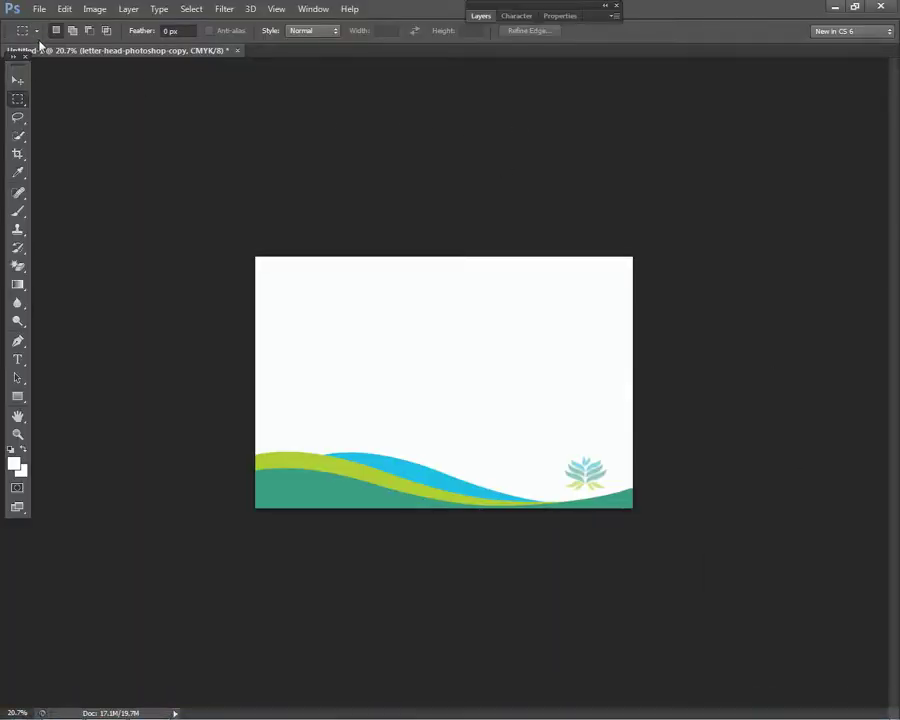
{"action": "left_click", "coordinate": [18, 79]}
{"action": "key", "text": "ctrl+plus"}
{"action": "key", "text": "ctrl+plus"}
{"action": "left_click_drag", "start_coordinate": [308, 449], "coordinate": [507, 316]}
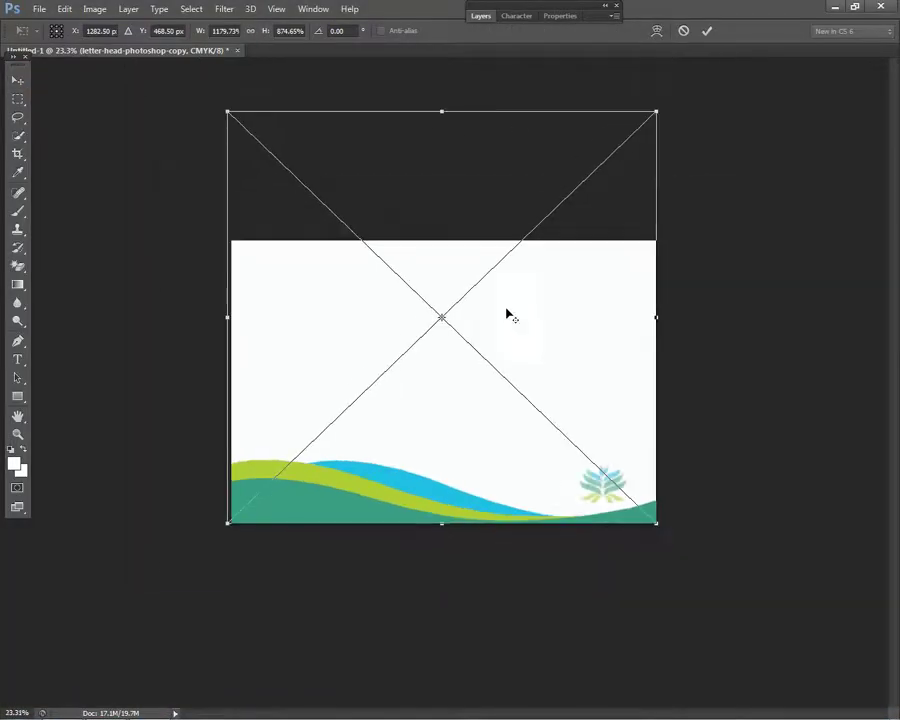
{"action": "left_click_drag", "start_coordinate": [446, 111], "coordinate": [454, 74]}
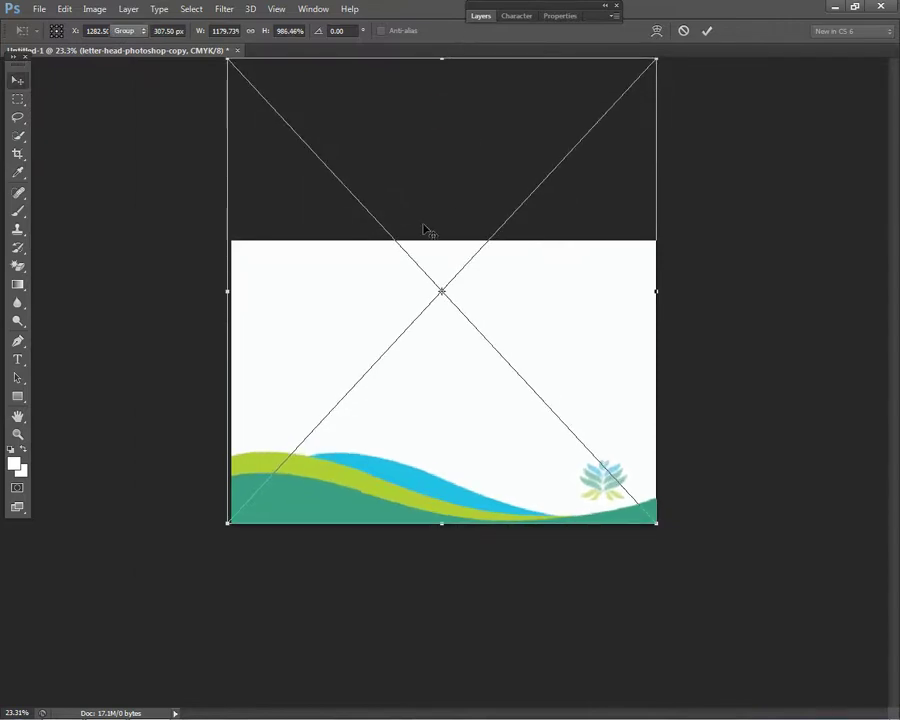
{"action": "key", "text": "Return"}
- Fit the canvas in view and switch to the Elliptical Marquee Tool
{"action": "right_click", "coordinate": [333, 481]}
{"action": "left_click", "coordinate": [392, 490]}
{"action": "key", "text": "ctrl+0"}
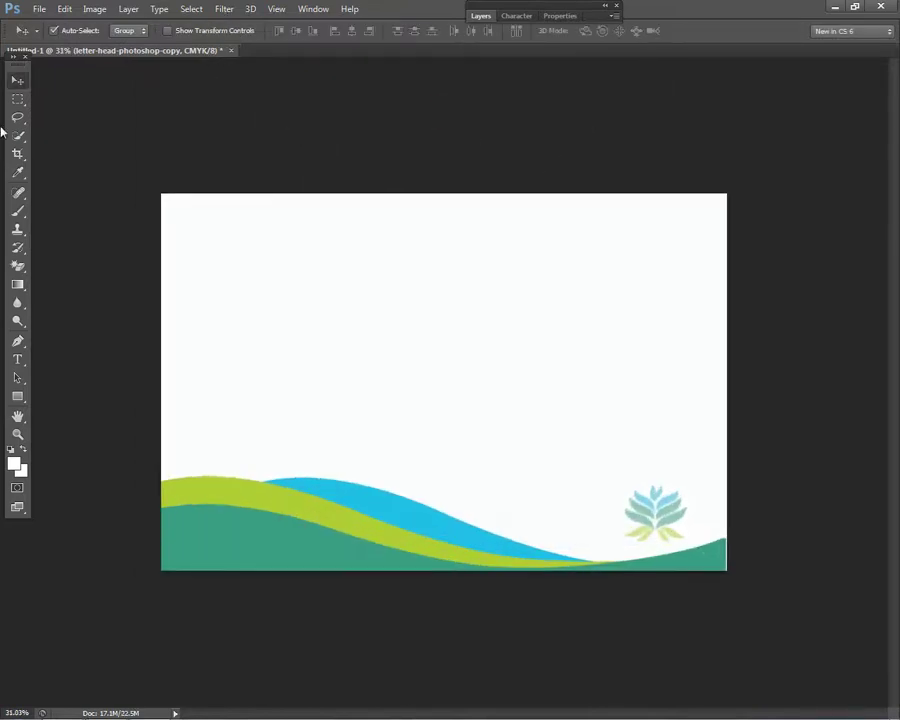
{"action": "right_click", "coordinate": [24, 100]}
{"action": "left_click", "coordinate": [100, 107]}
{"action": "scroll", "coordinate": [346, 220], "scroll_direction": "up", "scroll_amount": 1}
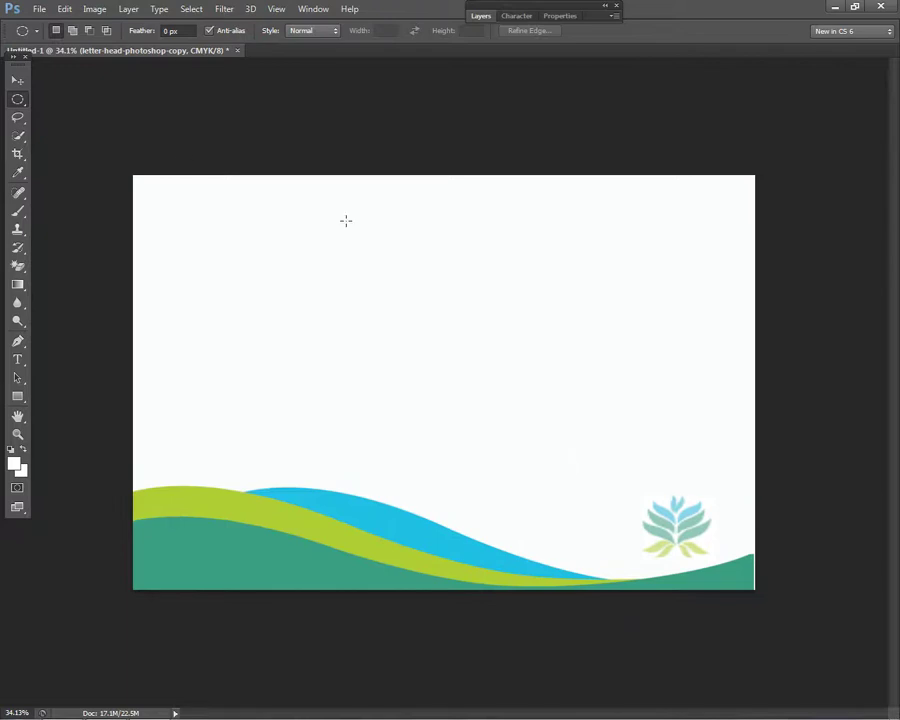
- Draw an oval selection around the lower-right lotus logo and attempt to delete it
{"action": "right_click", "coordinate": [17, 99]}
{"action": "left_click", "coordinate": [59, 107]}
{"action": "left_click_drag", "start_coordinate": [511, 403], "coordinate": [757, 568]}
{"action": "key", "text": "Delete"}
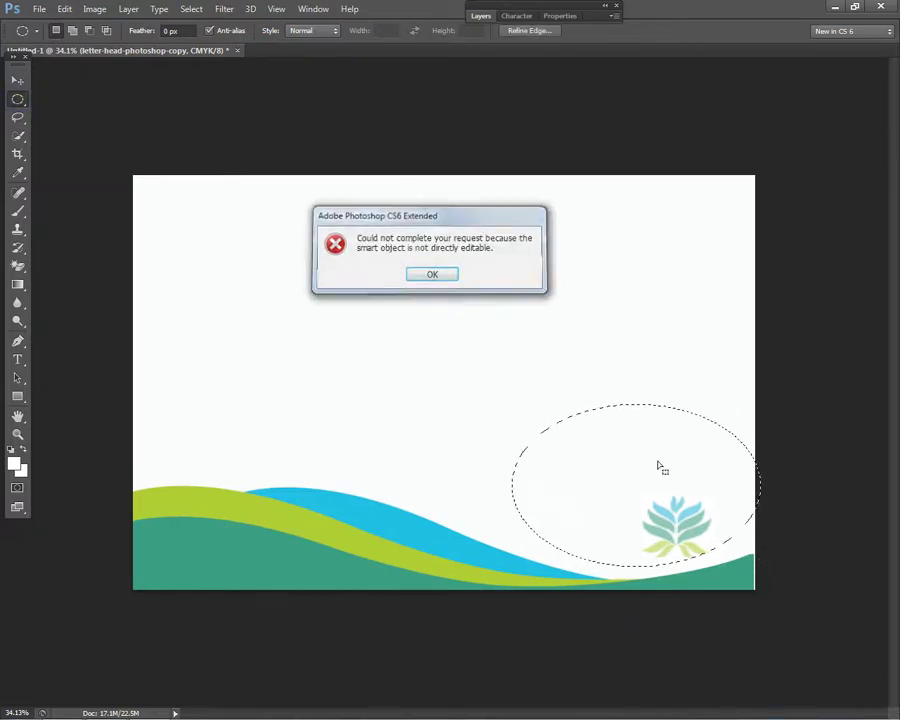
{"action": "key", "text": "Return"}
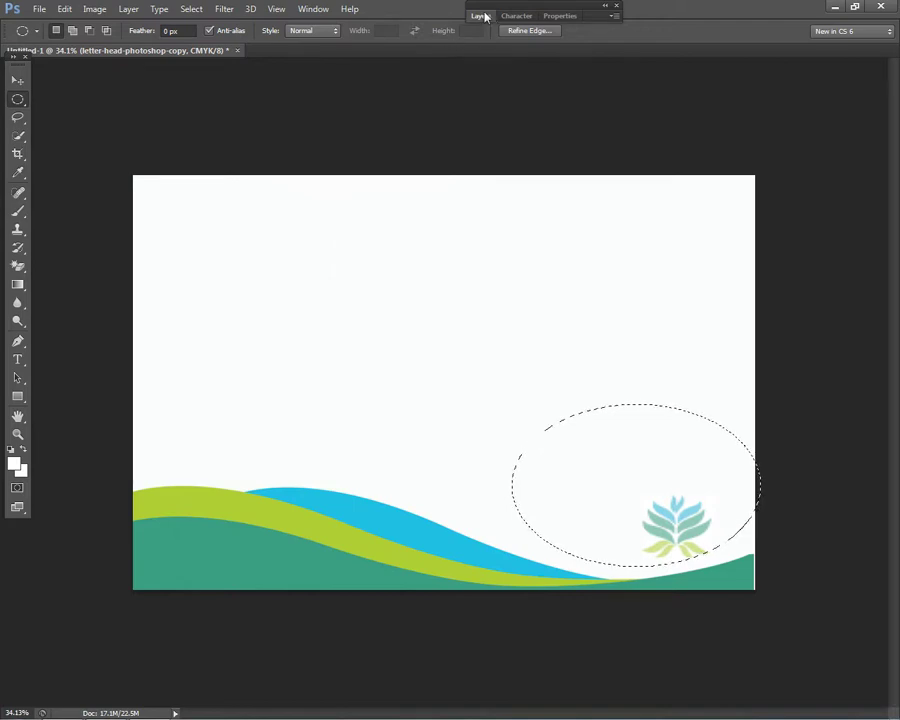
- Rasterize the letterhead layer and clear the lotus logo inside the oval
{"action": "left_click", "coordinate": [481, 16]}
{"action": "key", "text": "Return"}
{"action": "left_click", "coordinate": [18, 283]}
{"action": "left_click", "coordinate": [18, 265]}
{"action": "right_click", "coordinate": [18, 265]}
{"action": "left_click", "coordinate": [80, 278]}
{"action": "left_click", "coordinate": [323, 362]}
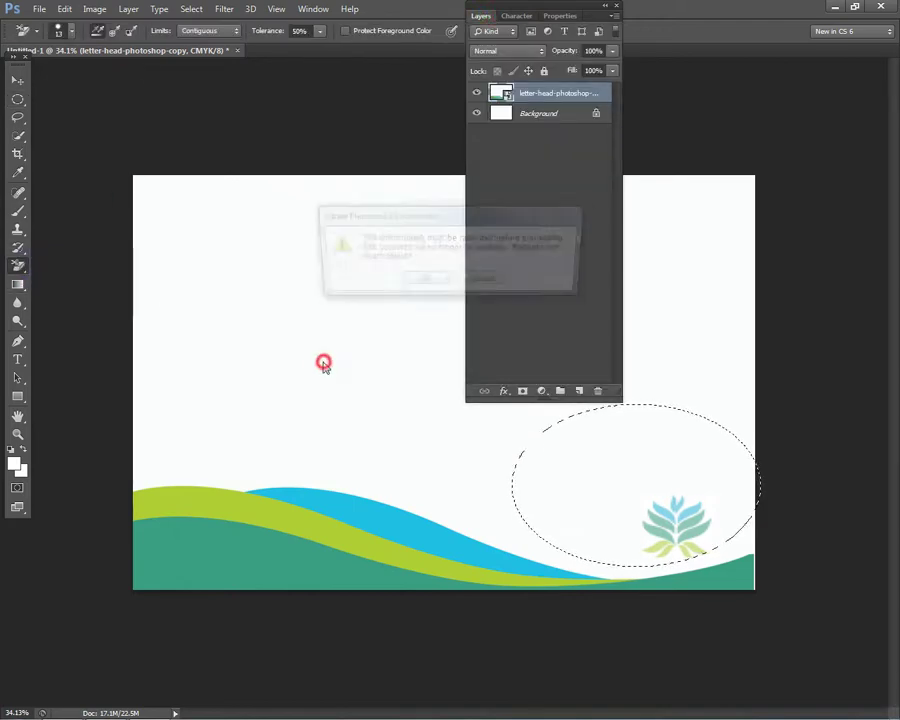
{"action": "left_click", "coordinate": [423, 282]}
{"action": "key", "text": "Delete"}
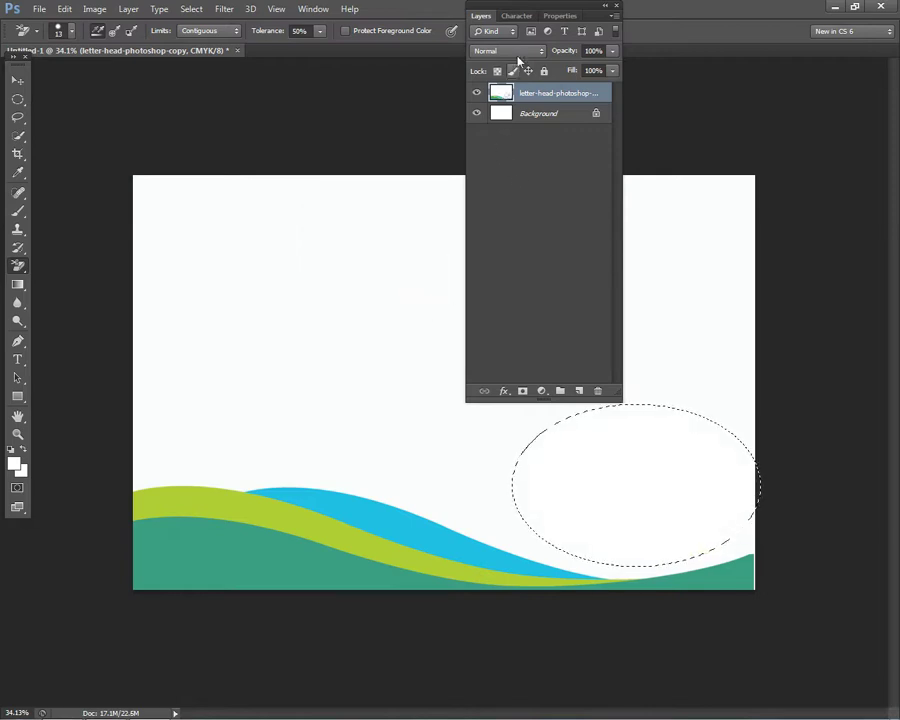
{"action": "left_click", "coordinate": [476, 18]}
- Deselect the oval selection
{"action": "left_click", "coordinate": [17, 99]}
{"action": "right_click", "coordinate": [290, 214]}
{"action": "left_click", "coordinate": [292, 214]}
{"action": "scroll", "coordinate": [492, 432], "scroll_direction": "down", "scroll_amount": 2}
{"action": "scroll", "coordinate": [300, 300], "scroll_direction": "up", "scroll_amount": 1}
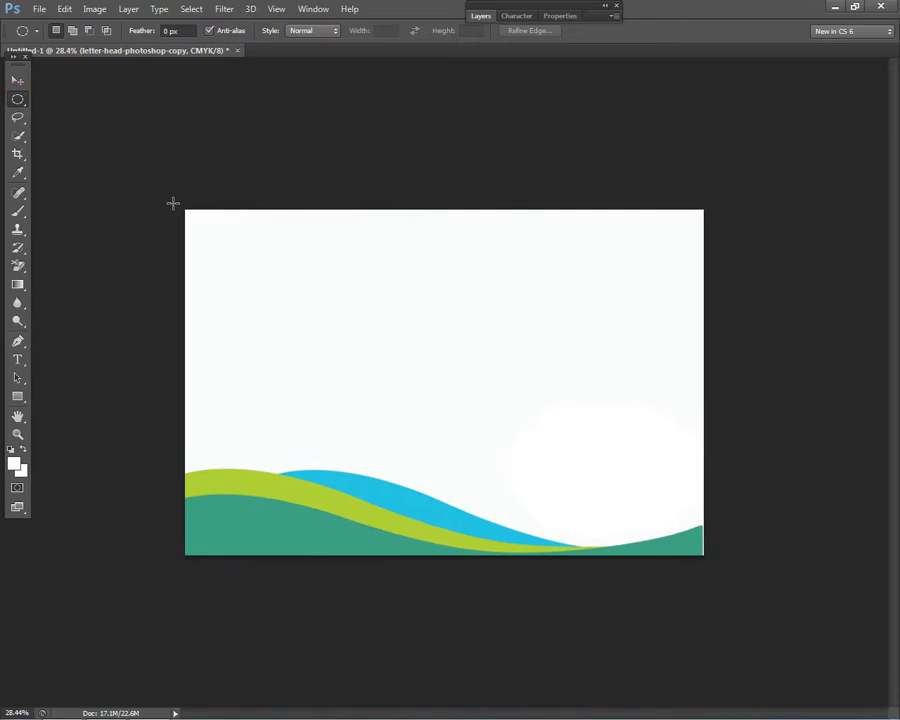
- Crop the canvas to the wave artwork and make the letter-head layer active
{"action": "left_click", "coordinate": [17, 153]}
{"action": "left_click", "coordinate": [247, 261]}
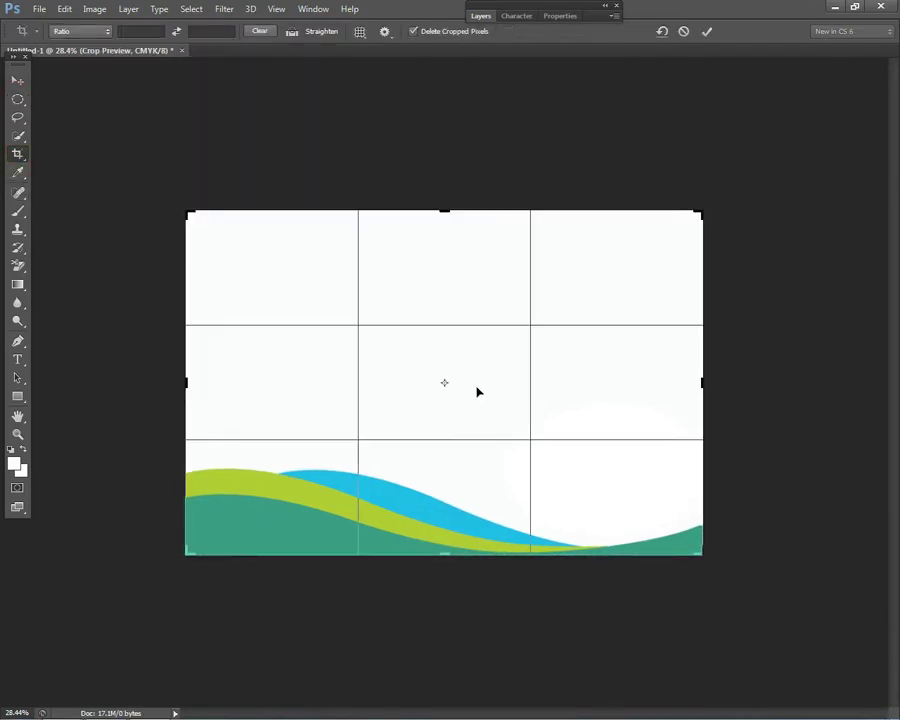
{"action": "left_click", "coordinate": [20, 81]}
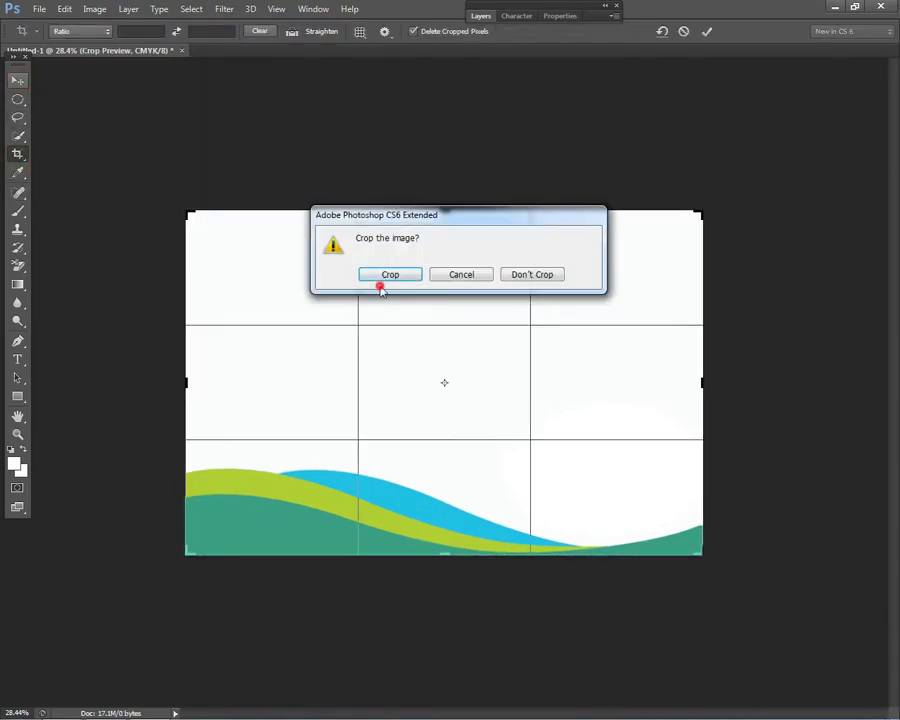
{"action": "left_click", "coordinate": [381, 281]}
{"action": "key", "text": "ctrl+0"}
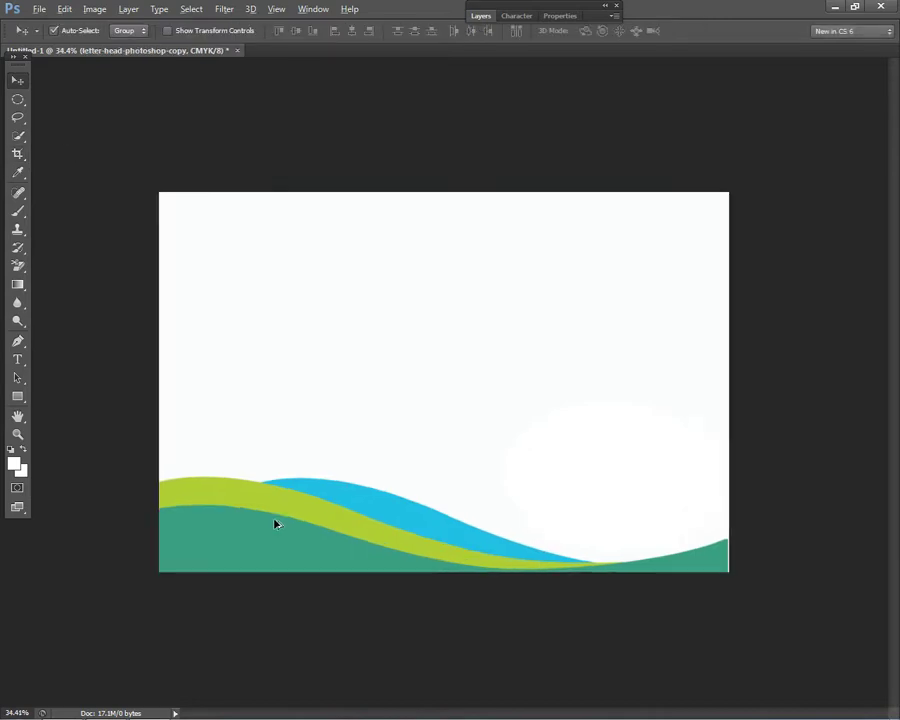
{"action": "right_click", "coordinate": [252, 537]}
{"action": "left_click", "coordinate": [300, 546]}
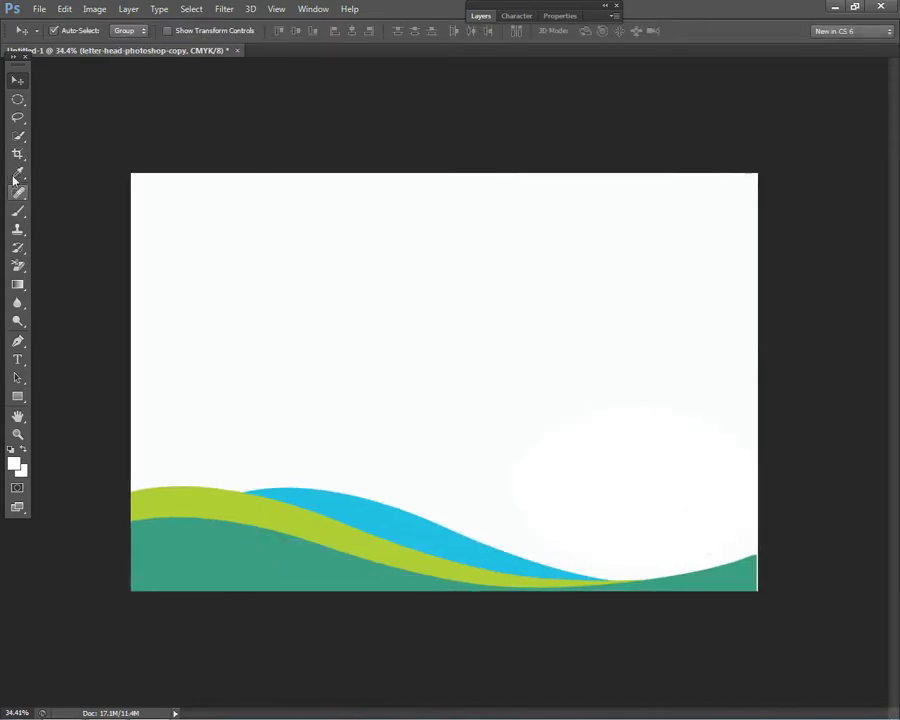
- Magic Wand the dark green bottom wave and copy it onto a new Layer 1 with Ctrl+J
{"action": "left_click", "coordinate": [16, 152]}
{"action": "left_click", "coordinate": [17, 266]}
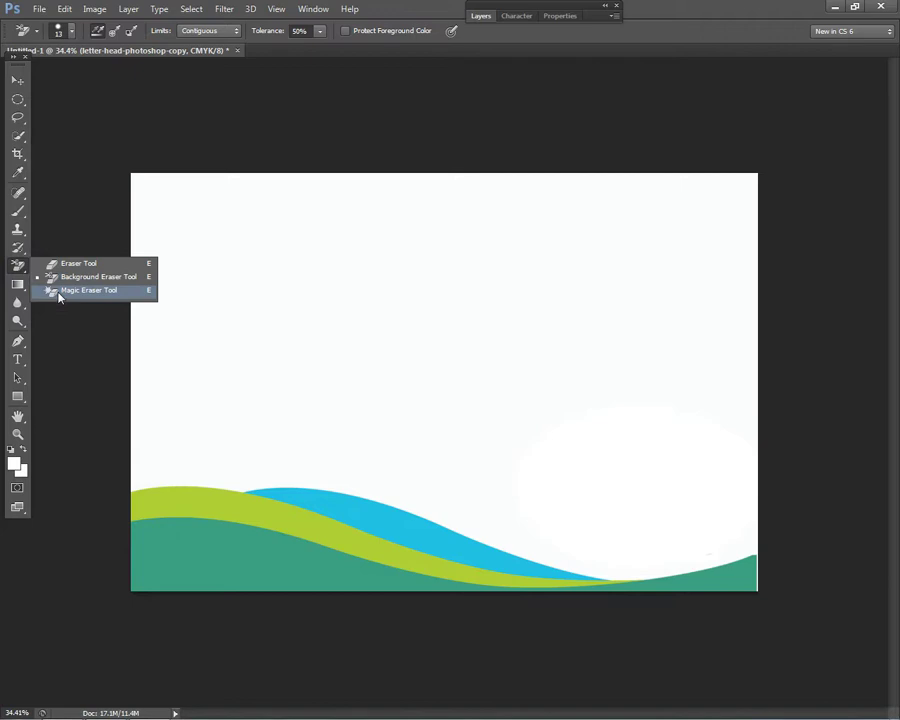
{"action": "left_click", "coordinate": [62, 290]}
{"action": "left_click", "coordinate": [17, 191]}
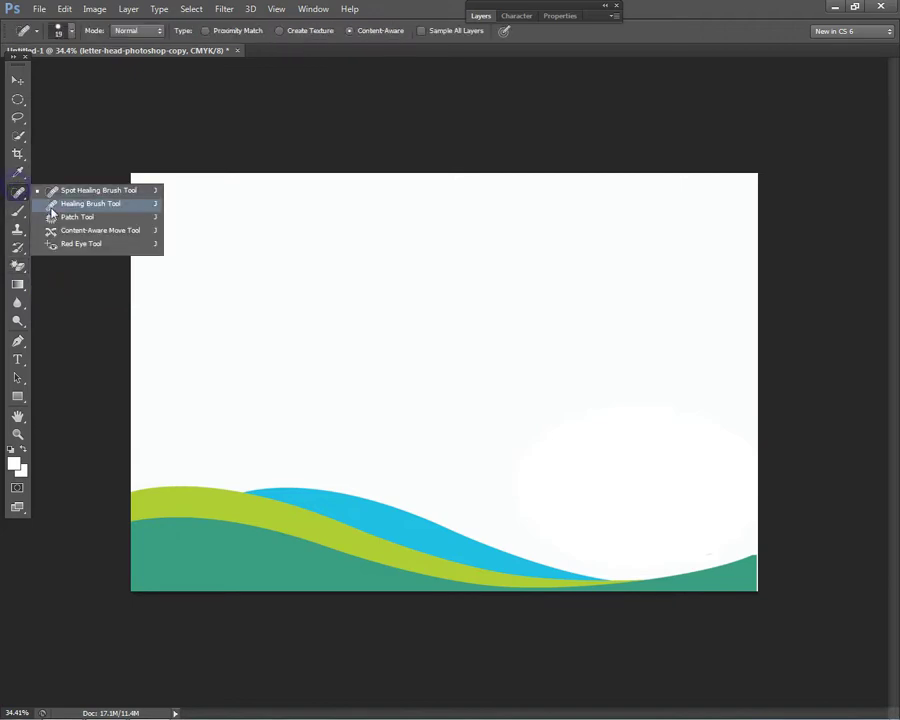
{"action": "left_click", "coordinate": [17, 134]}
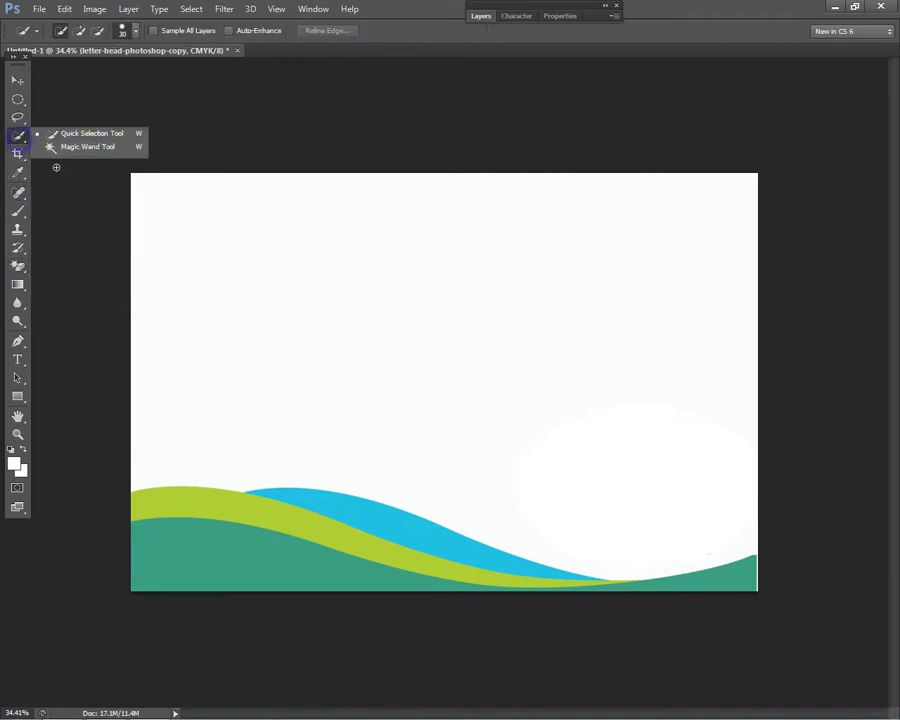
{"action": "left_click", "coordinate": [70, 144]}
{"action": "left_click", "coordinate": [239, 571]}
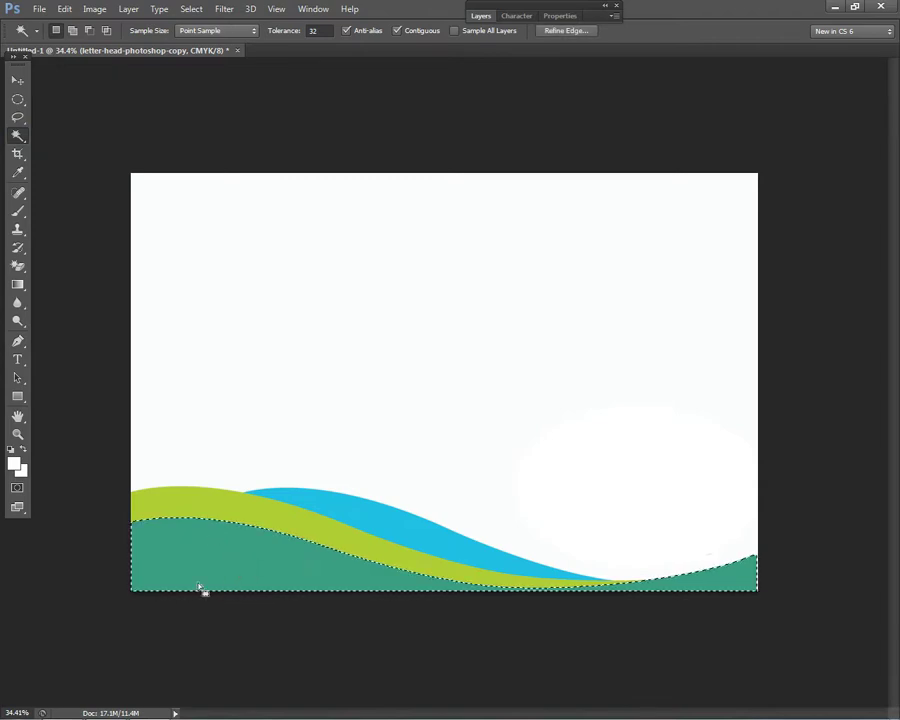
{"action": "left_click", "coordinate": [18, 78]}
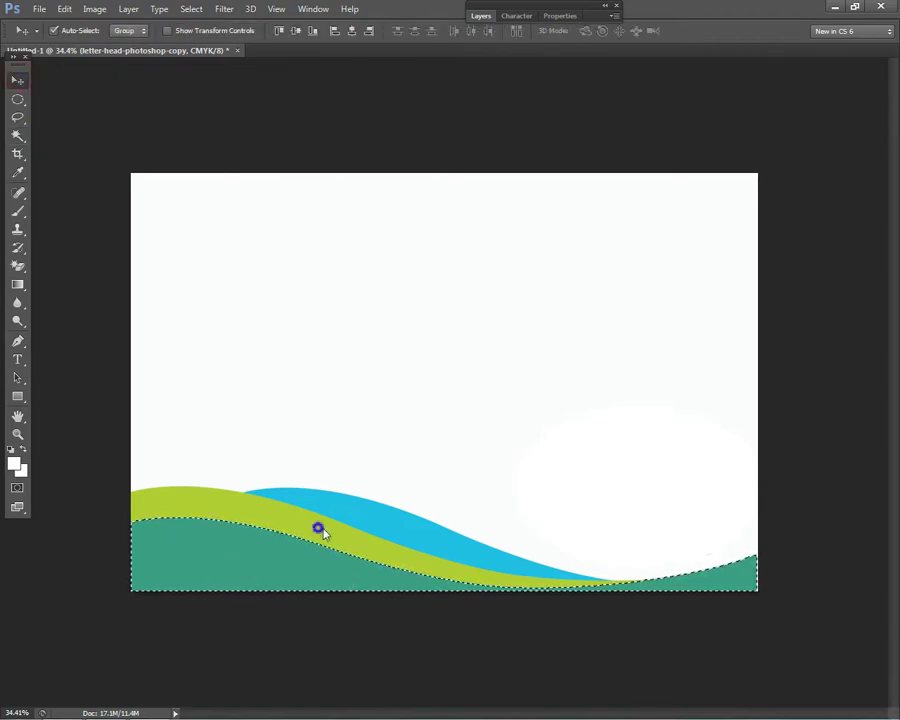
{"action": "key", "text": "ctrl+j"}
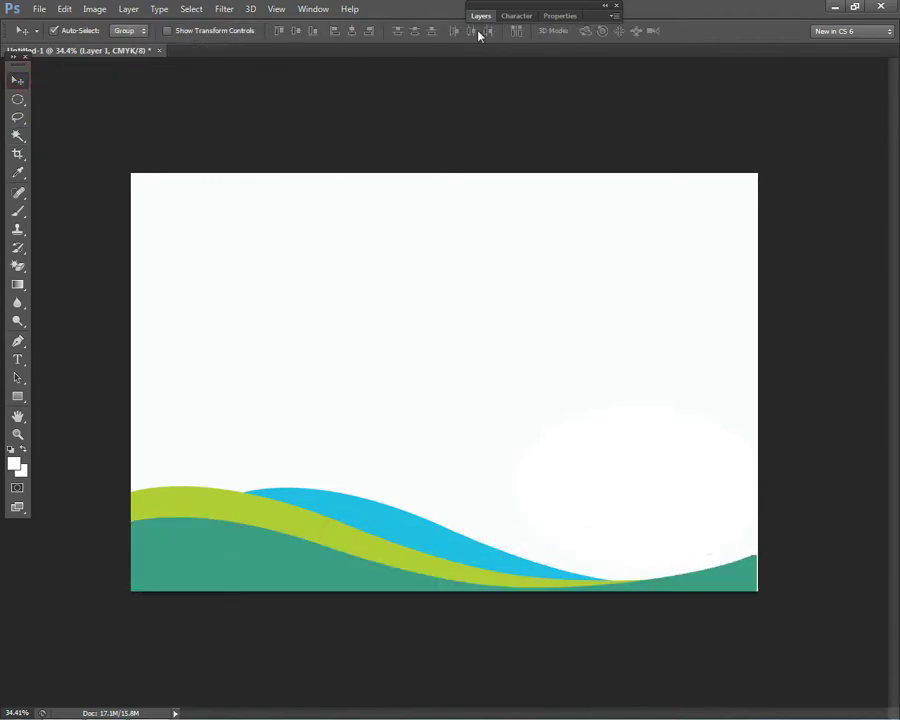
{"action": "left_click", "coordinate": [481, 16]}
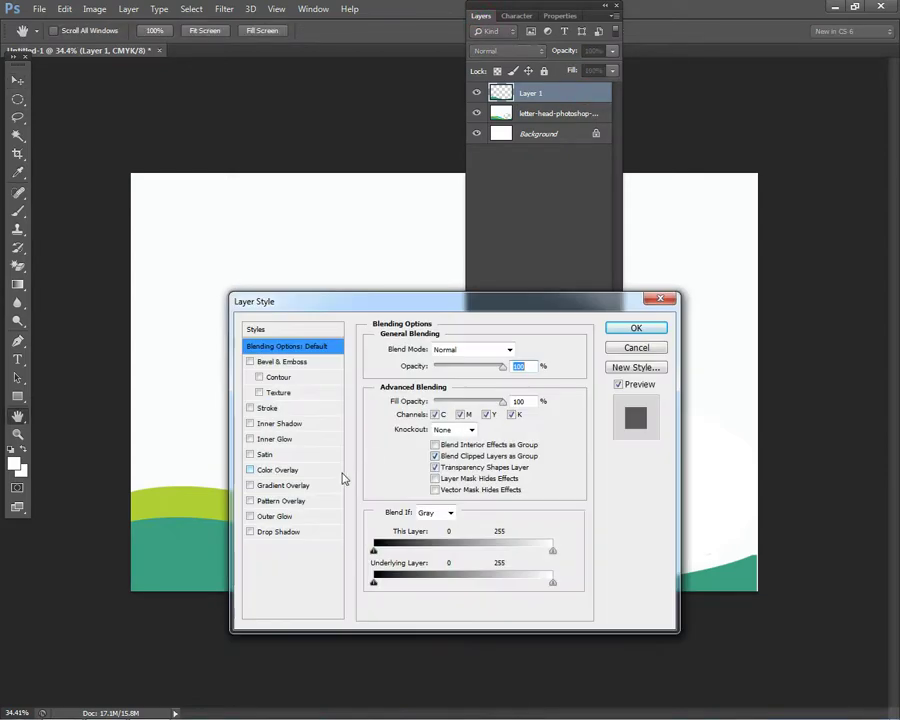
- Give Layer 1 a Color Overlay in dark blue 0053a5 (Cyan 100)
{"action": "left_click", "coordinate": [278, 470]}
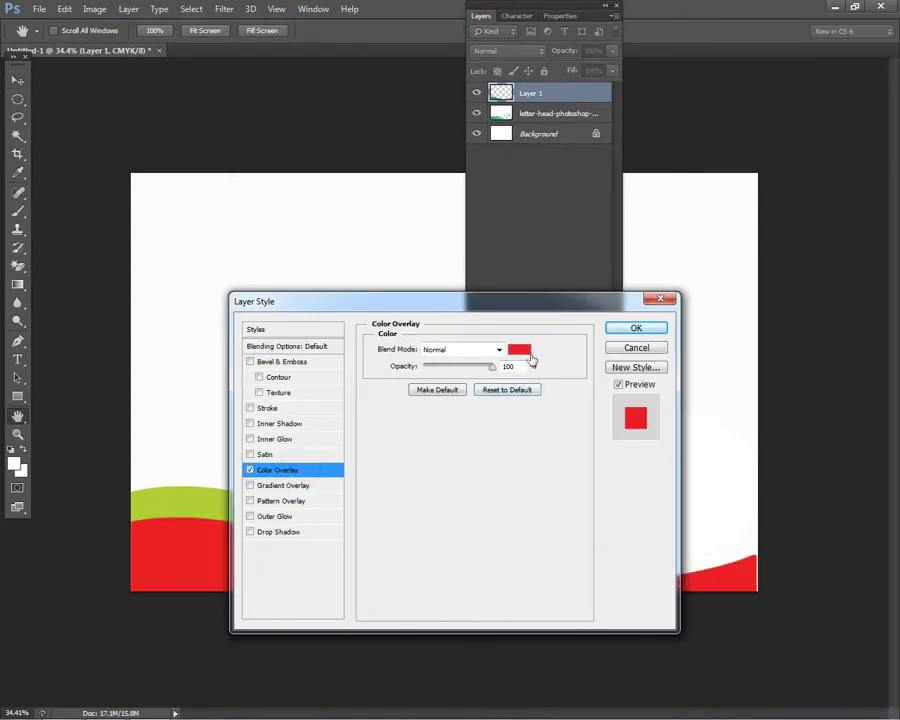
{"action": "left_click", "coordinate": [630, 329]}
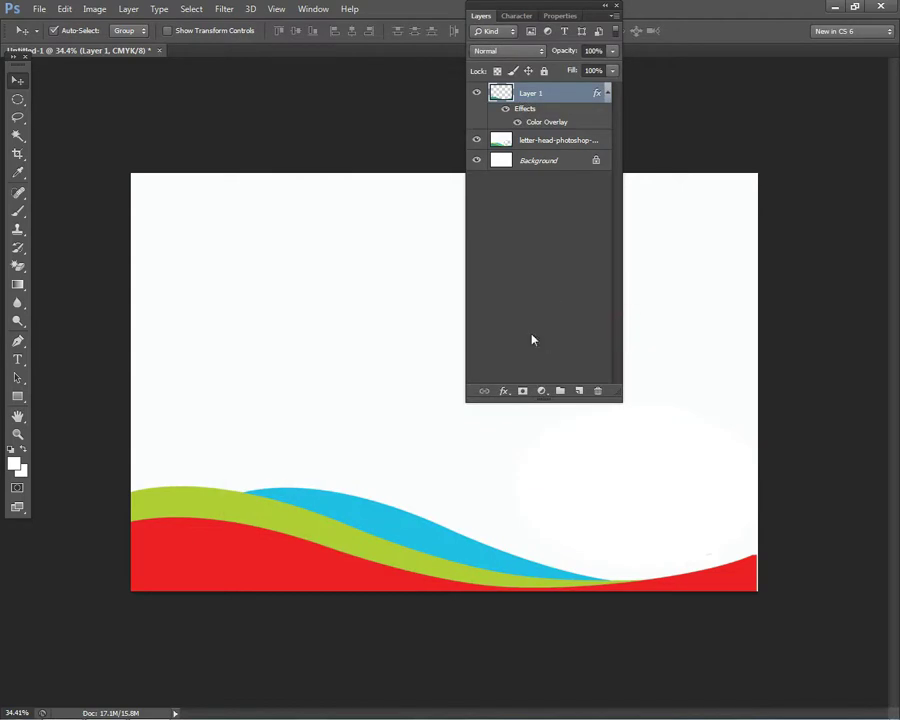
{"action": "double_click", "coordinate": [588, 94]}
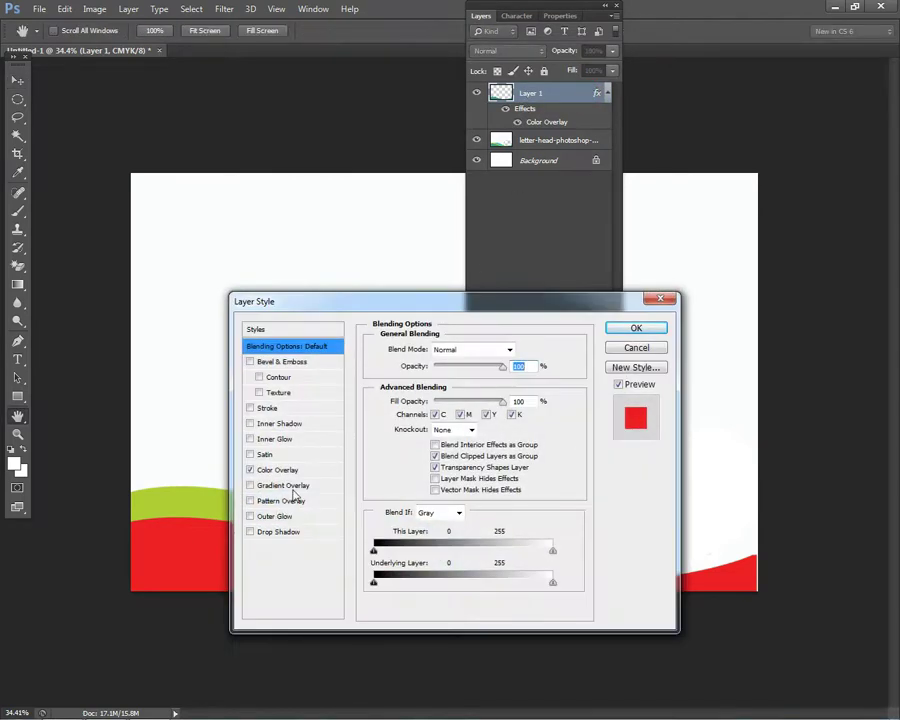
{"action": "left_click", "coordinate": [295, 470]}
{"action": "left_click", "coordinate": [518, 349]}
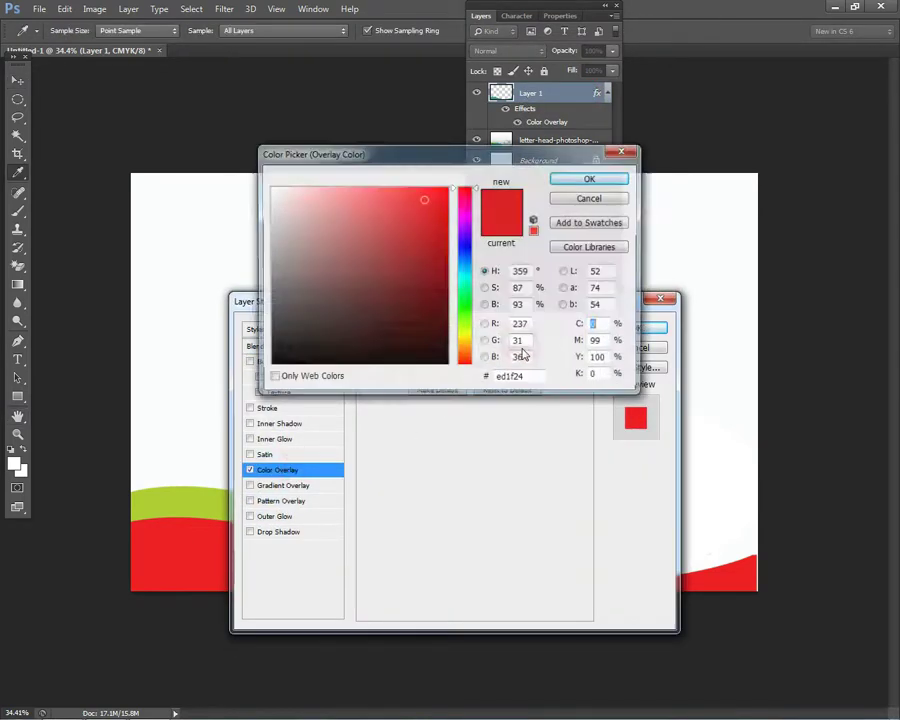
{"action": "left_click", "coordinate": [466, 250]}
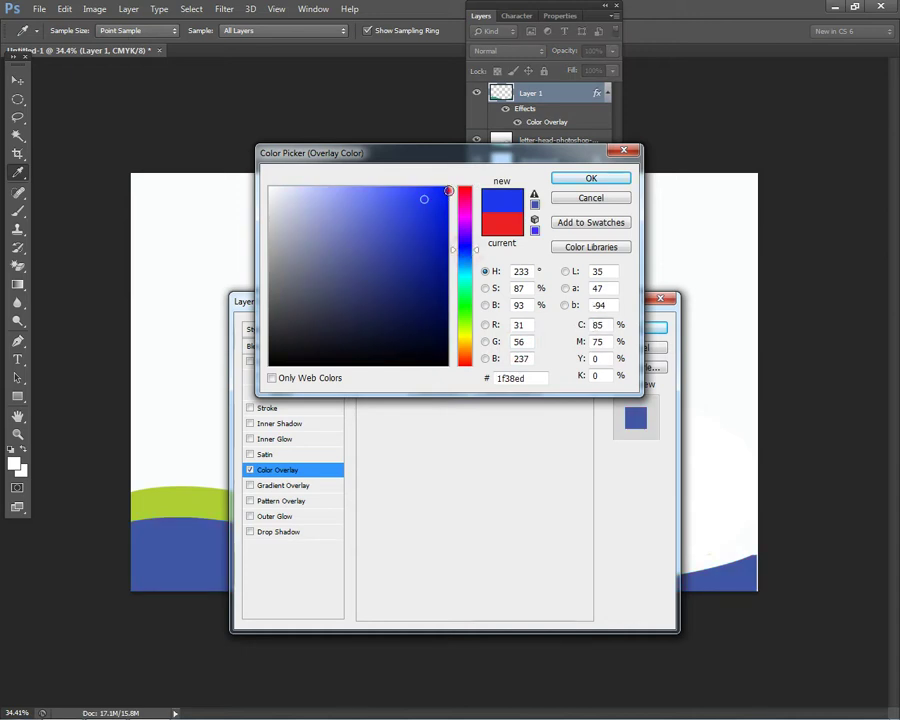
{"action": "left_click_drag", "start_coordinate": [445, 199], "coordinate": [449, 186]}
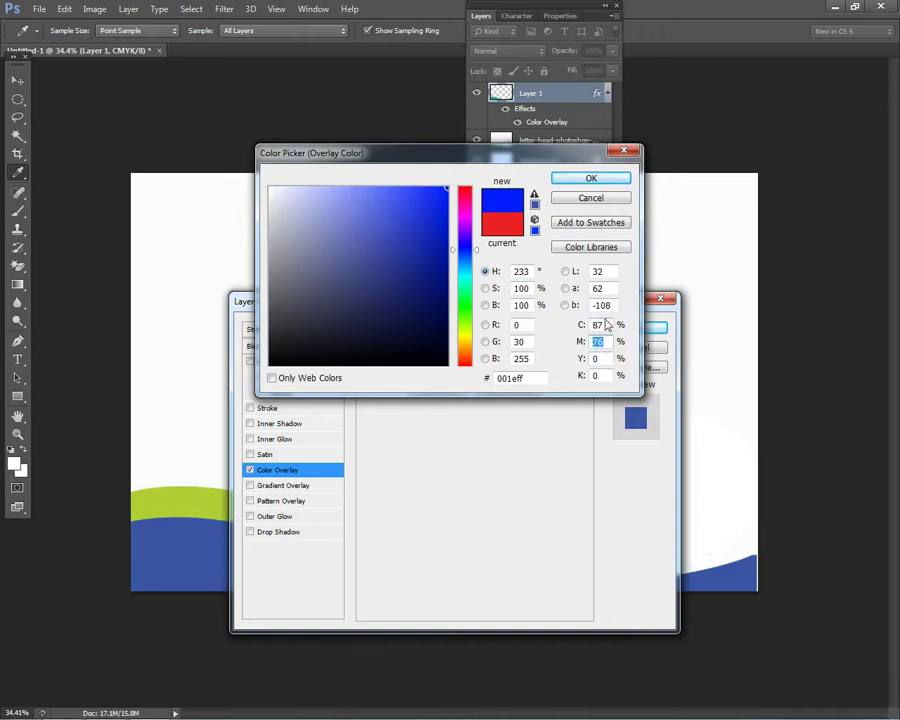
{"action": "double_click", "coordinate": [598, 324]}
{"action": "type", "text": "100"}
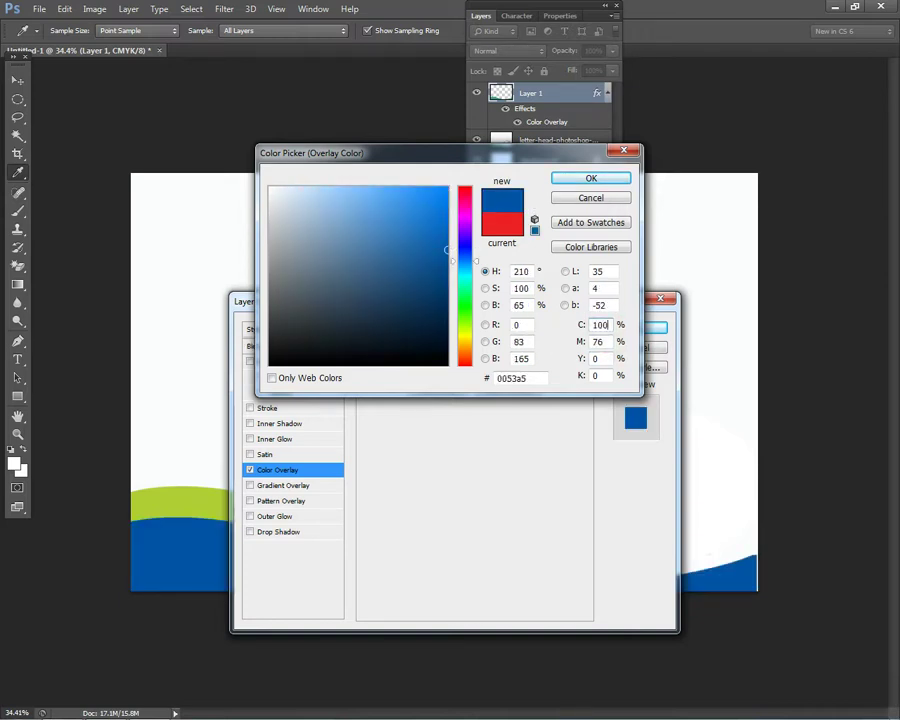
{"action": "left_click", "coordinate": [601, 177]}
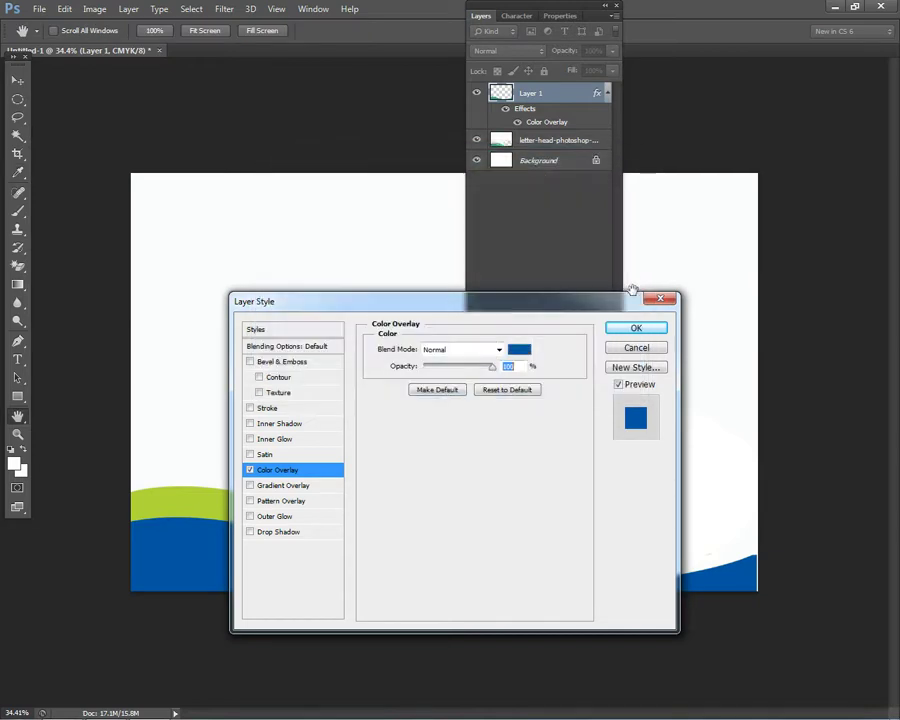
{"action": "left_click", "coordinate": [647, 327]}
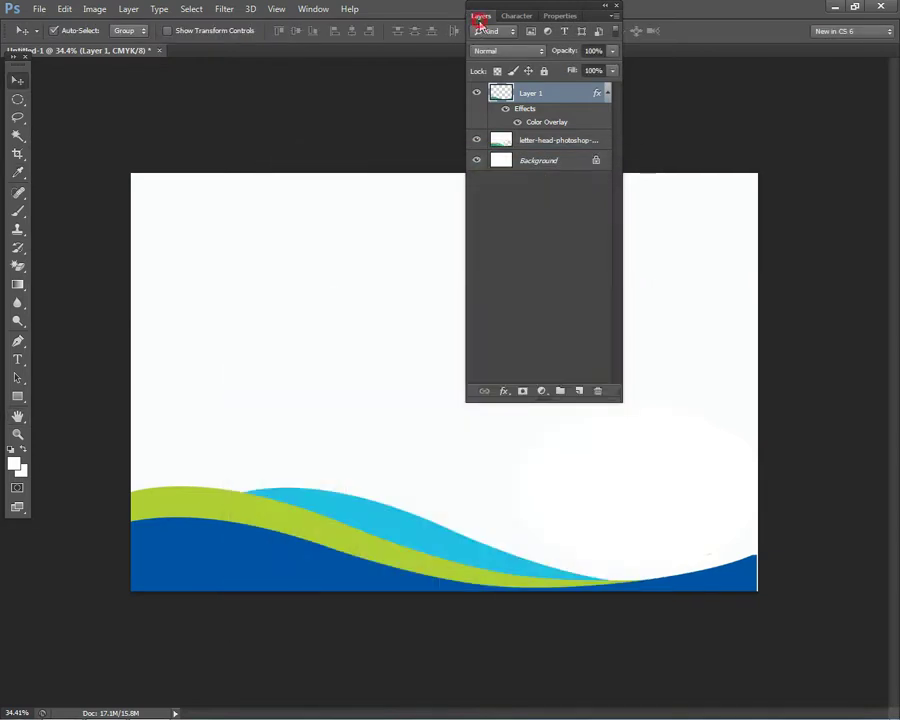
- Refit the view and make the letter-head wave layer active again
{"action": "left_click", "coordinate": [480, 20]}
{"action": "key", "text": "ctrl+minus"}
{"action": "key", "text": "ctrl+0"}
{"action": "right_click", "coordinate": [198, 495]}
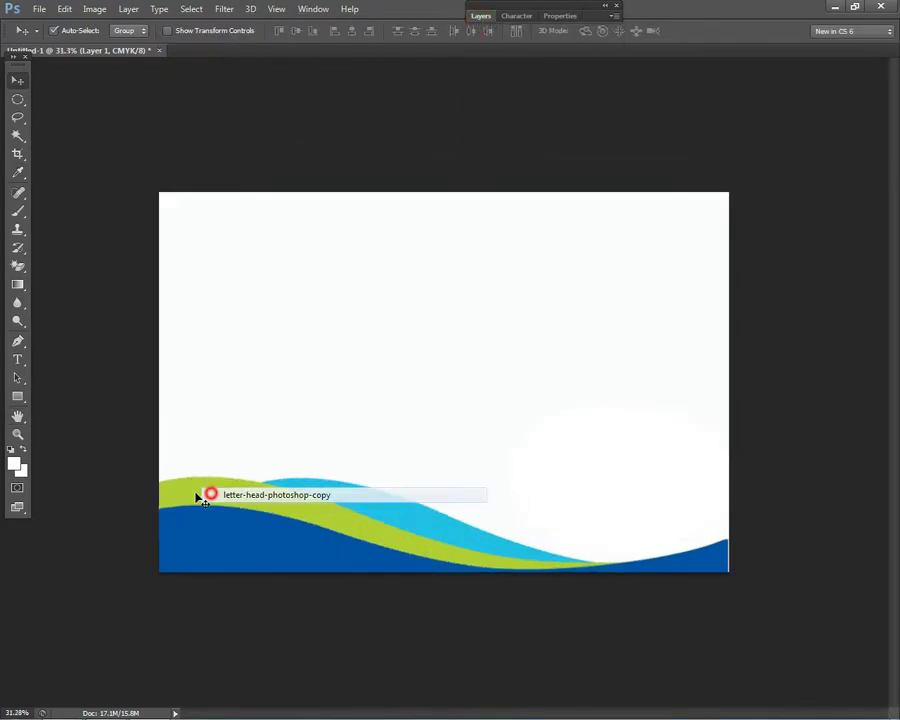
{"action": "left_click", "coordinate": [210, 495]}
- Magic Wand the lime green wave and copy it onto a new Layer 2
{"action": "left_click", "coordinate": [17, 135]}
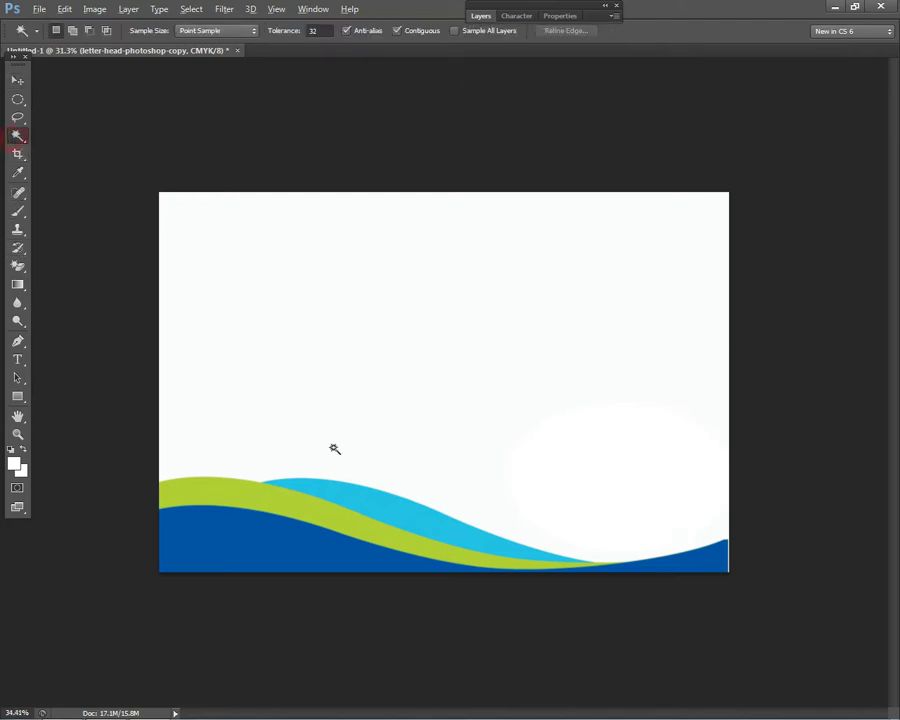
{"action": "key", "text": "ctrl+plus"}
{"action": "left_click", "coordinate": [274, 560]}
{"action": "key", "text": "ctrl+0"}
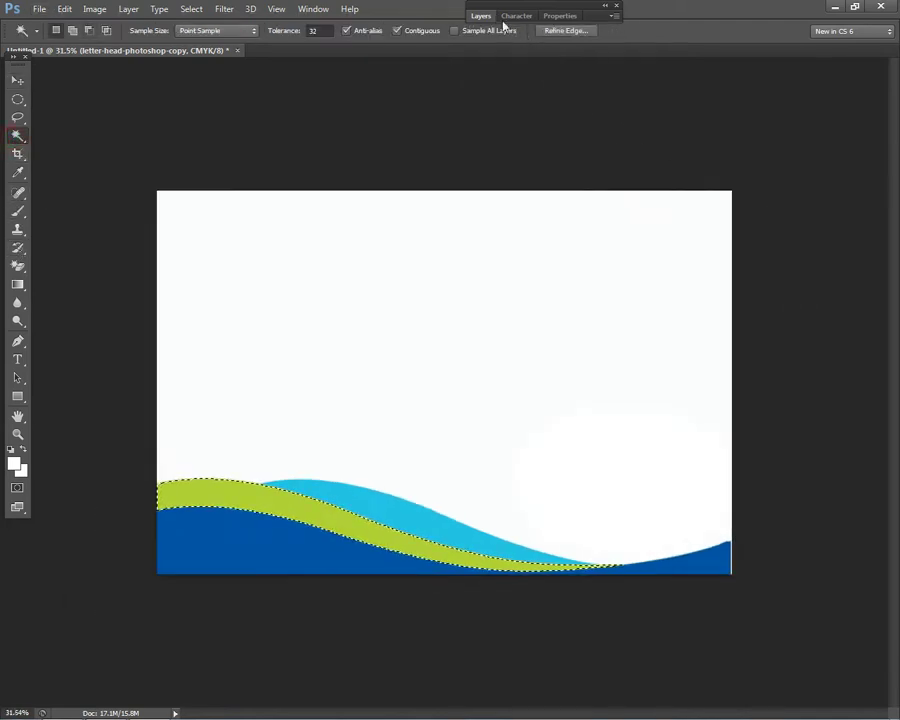
{"action": "left_click", "coordinate": [481, 16]}
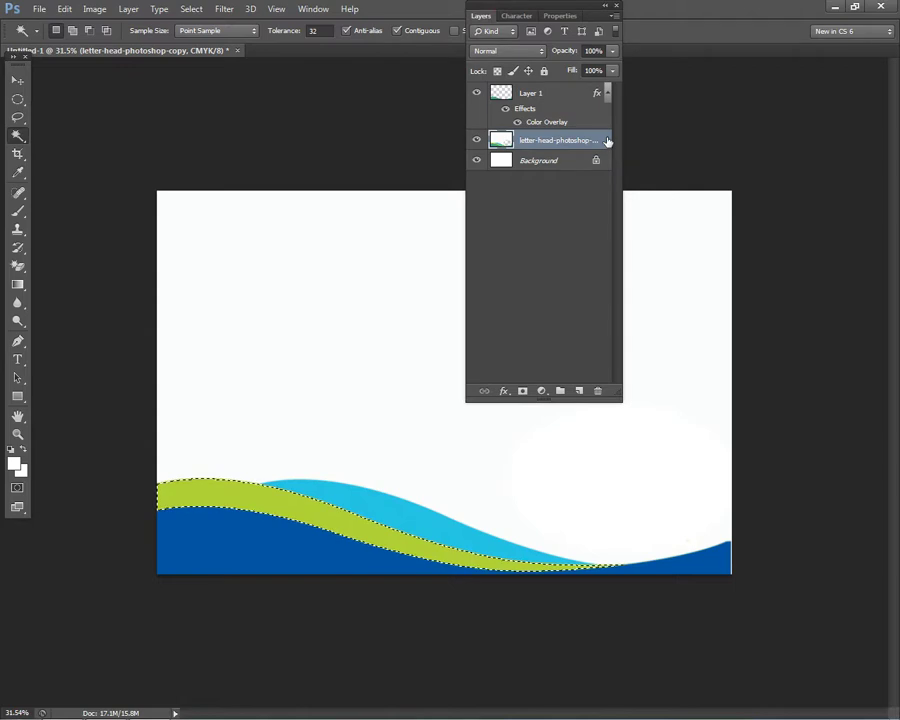
{"action": "key", "text": "ctrl+j"}
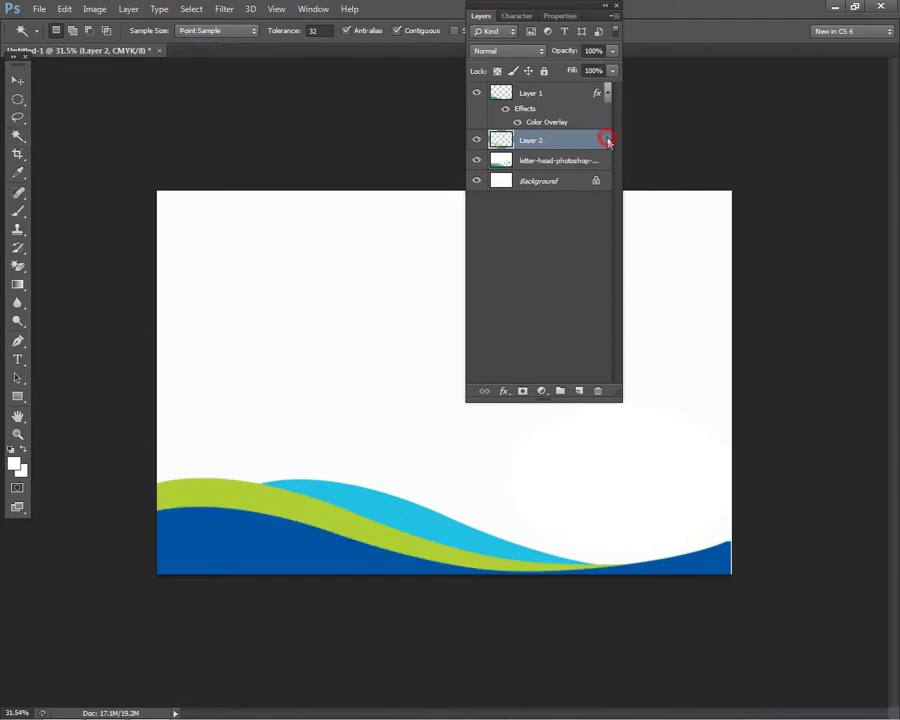
- Give Layer 2 a red Color Overlay, ed1c24 with Magenta 100
{"action": "double_click", "coordinate": [607, 140]}
{"action": "left_click", "coordinate": [274, 470]}
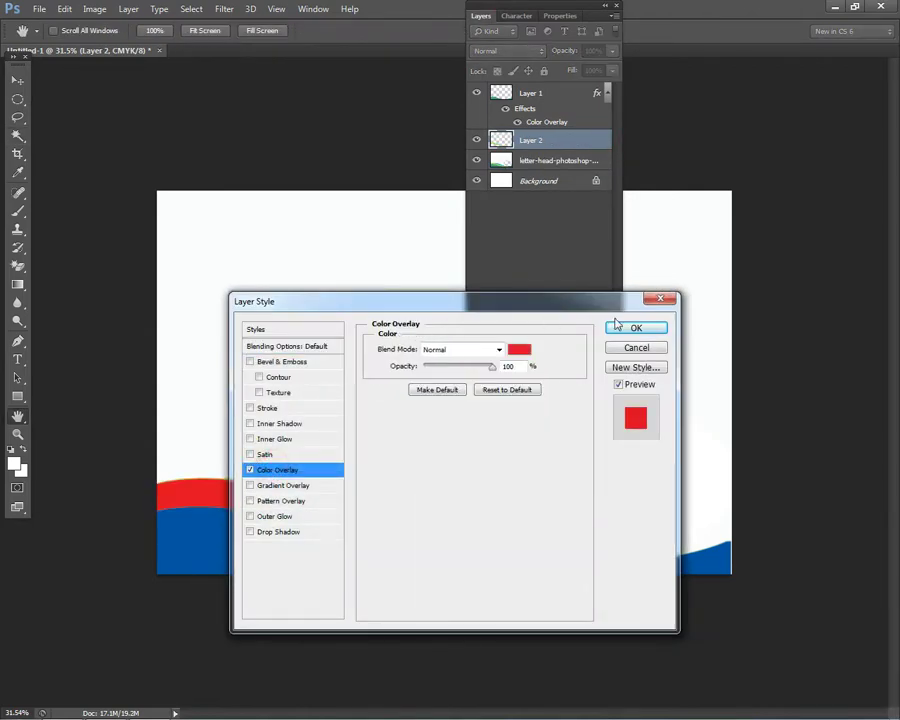
{"action": "left_click", "coordinate": [520, 349]}
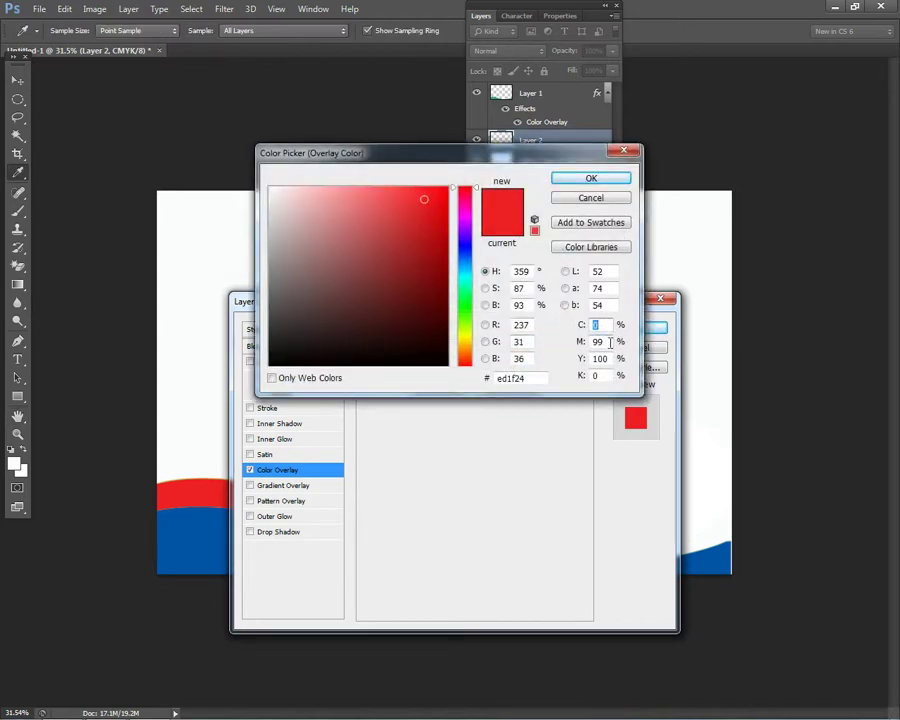
{"action": "type", "text": "100"}
{"action": "left_click", "coordinate": [589, 178]}
{"action": "left_click", "coordinate": [637, 328]}
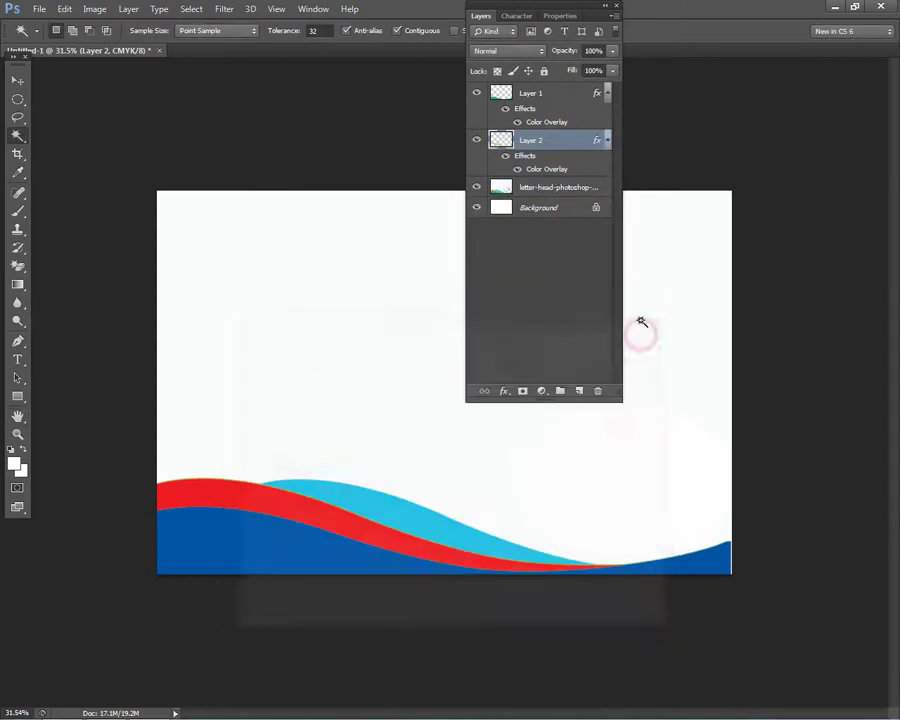
{"action": "double_click", "coordinate": [485, 20]}
{"action": "key", "text": "ctrl+minus"}
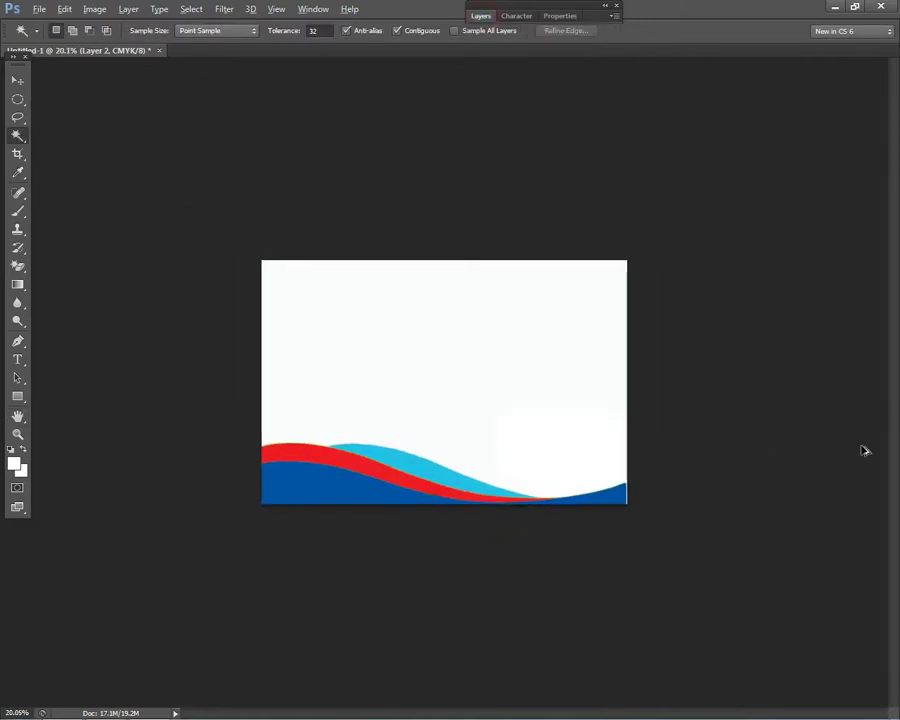
{"action": "key", "text": "ctrl+0"}
{"action": "left_click", "coordinate": [17, 78]}
- Open 999098.jpg from the Explorer pictures folder in Photoshop
{"action": "scroll", "coordinate": [610, 382], "scroll_direction": "down", "scroll_amount": 2}
{"action": "scroll", "coordinate": [440, 520], "scroll_direction": "up", "scroll_amount": 1}
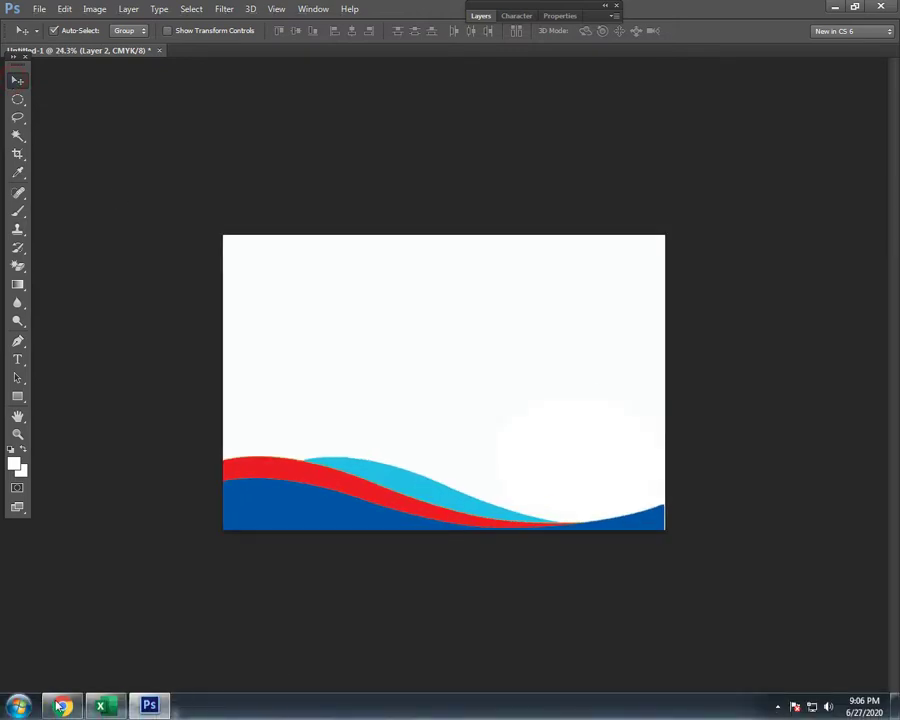
{"action": "key", "text": "super+e"}
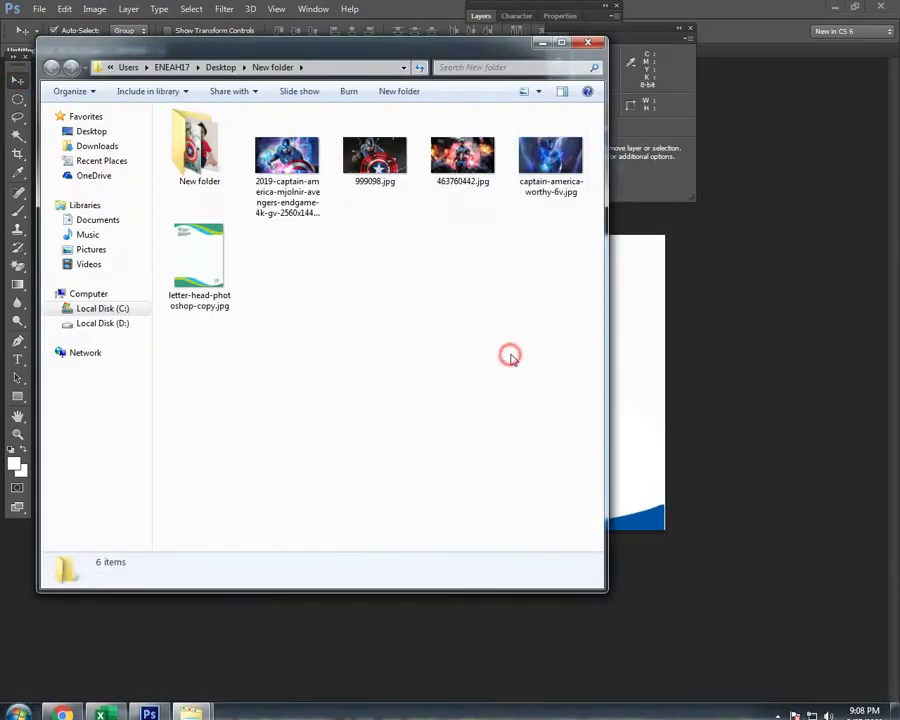
{"action": "left_click", "coordinate": [320, 200]}
{"action": "left_click", "coordinate": [375, 155]}
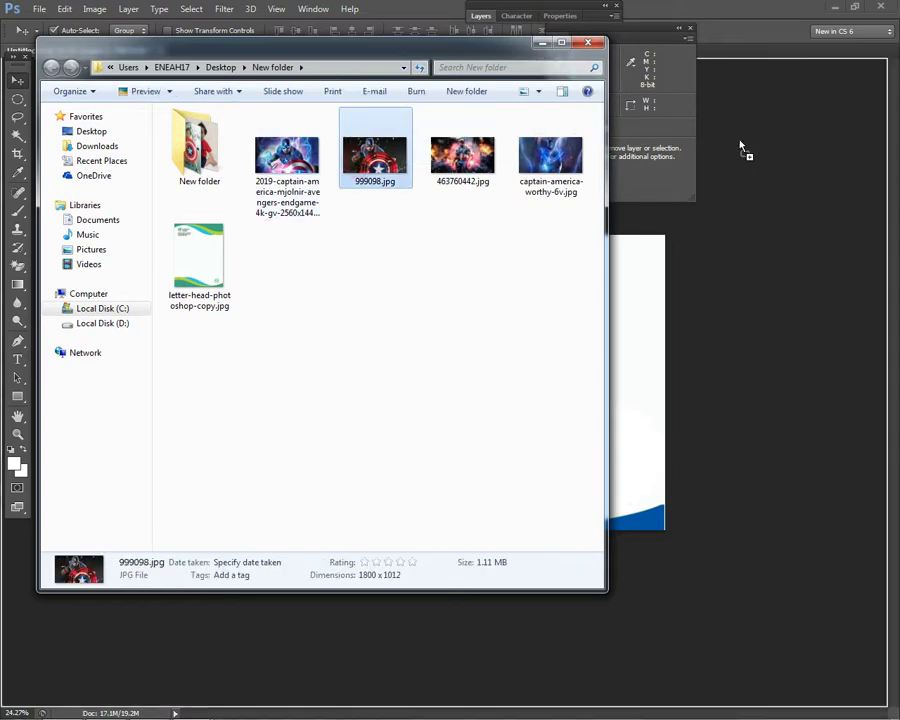
{"action": "left_click_drag", "start_coordinate": [748, 33], "coordinate": [755, 50]}
- Copy the whole Captain America picture and paste it into the Untitled-1 layout
{"action": "key", "text": "ctrl+a"}
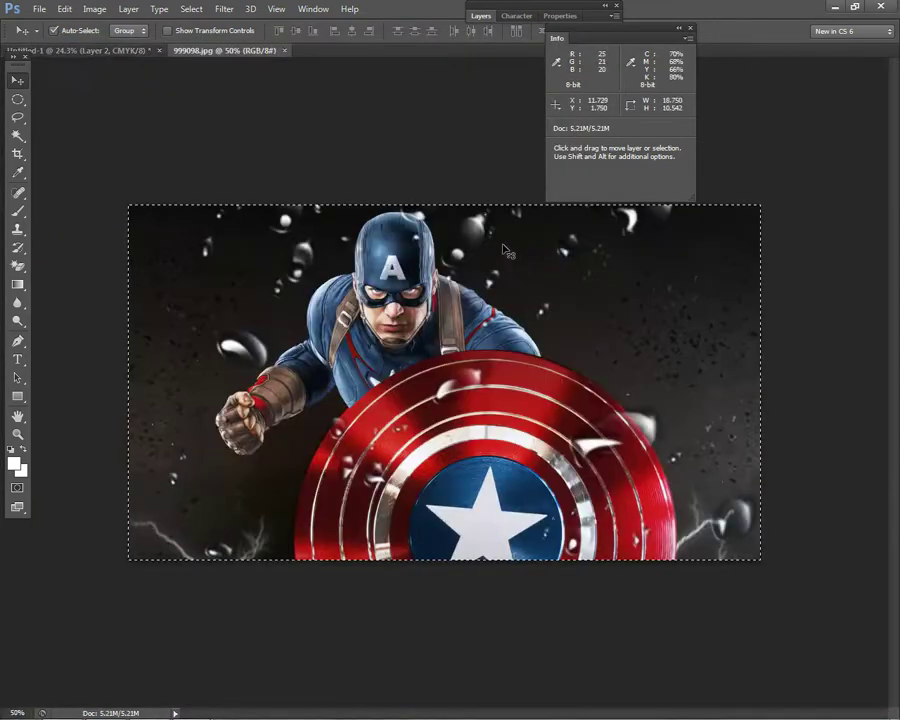
{"action": "left_click", "coordinate": [117, 50]}
{"action": "key", "text": "ctrl+v"}
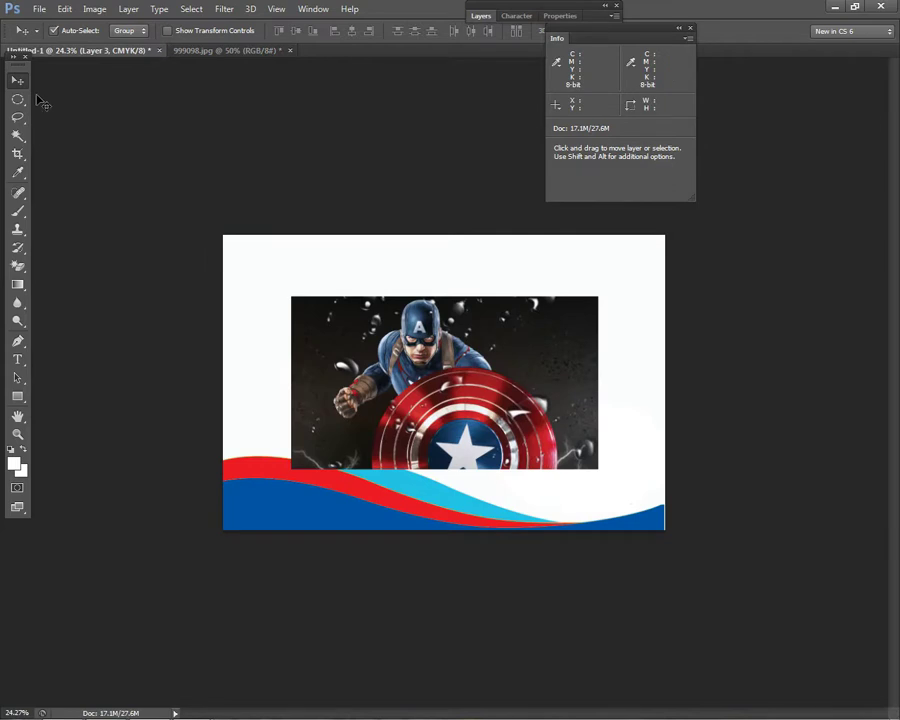
- Move the Captain America photo up and left and resize it with Free Transform
{"action": "left_click_drag", "start_coordinate": [478, 443], "coordinate": [373, 371]}
{"action": "key", "text": "ctrl+t"}
{"action": "left_click_drag", "start_coordinate": [468, 406], "coordinate": [528, 488]}
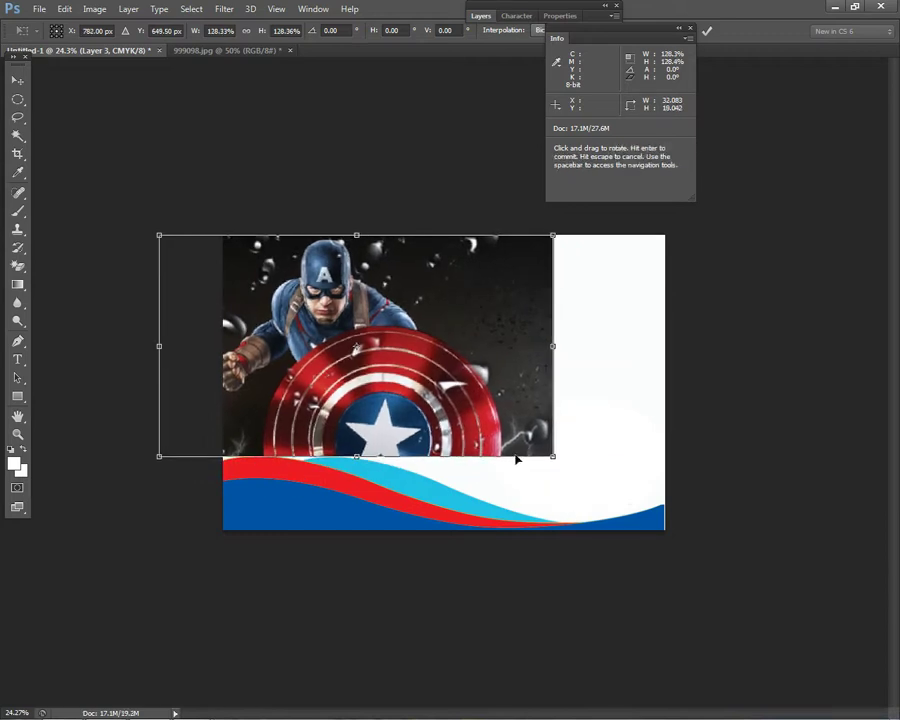
{"action": "key", "text": "Return"}
{"action": "left_click_drag", "start_coordinate": [455, 397], "coordinate": [430, 408]}
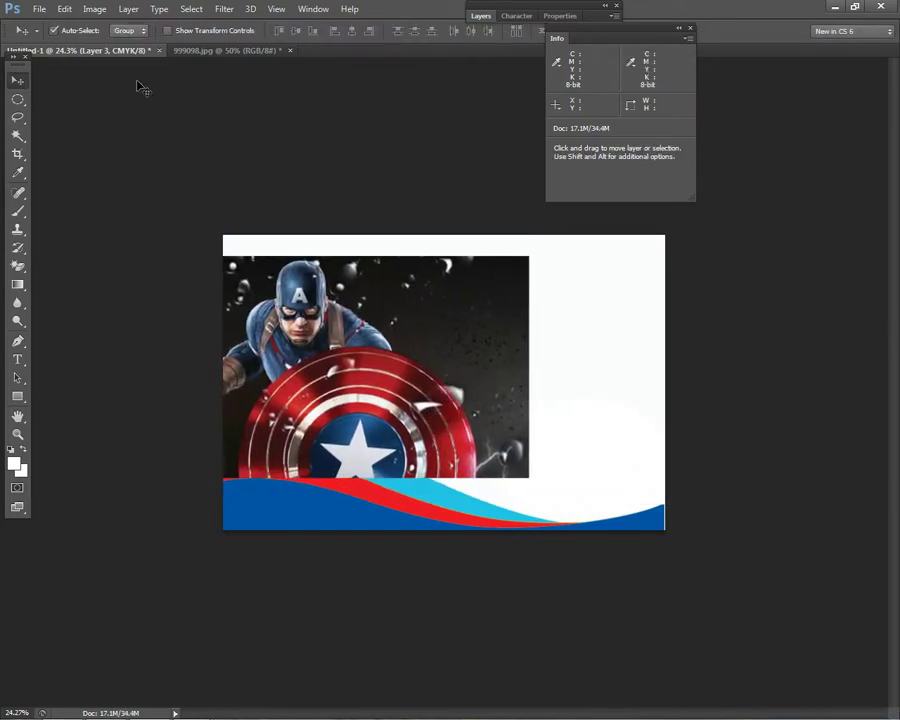
- Send the Captain America photo to the back of the layer stack
{"action": "left_click", "coordinate": [130, 9]}
{"action": "mouse_move", "coordinate": [177, 340]}
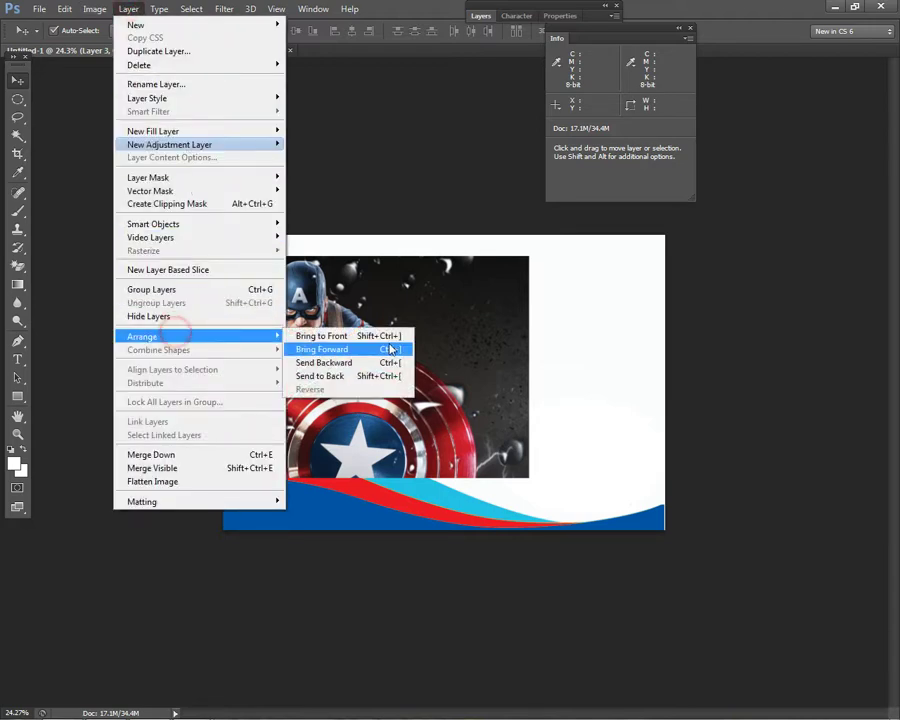
{"action": "left_click", "coordinate": [370, 375]}
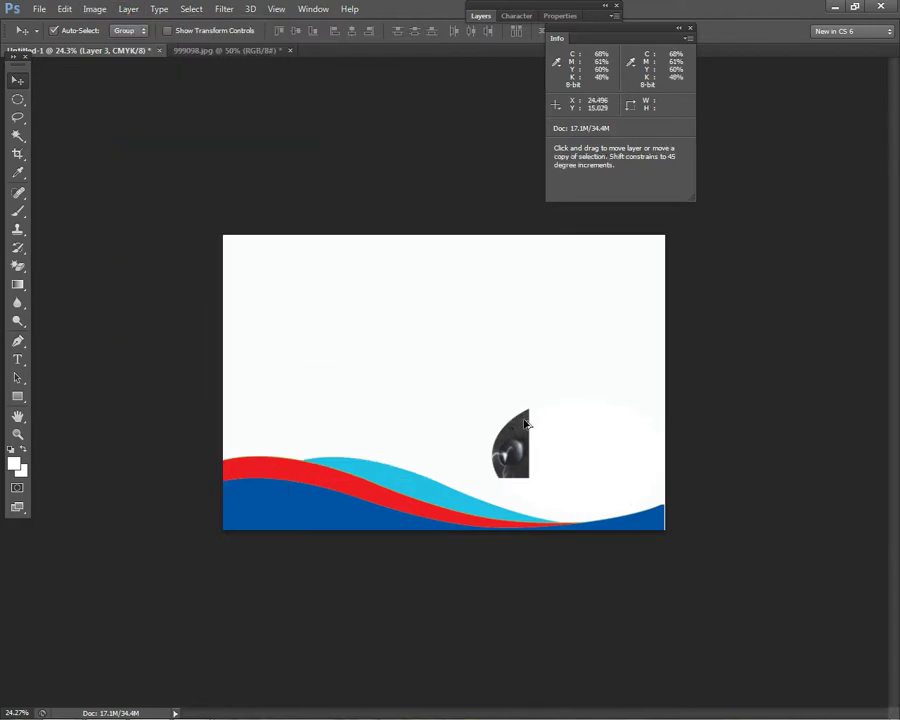
{"action": "key", "text": "ctrl+z"}
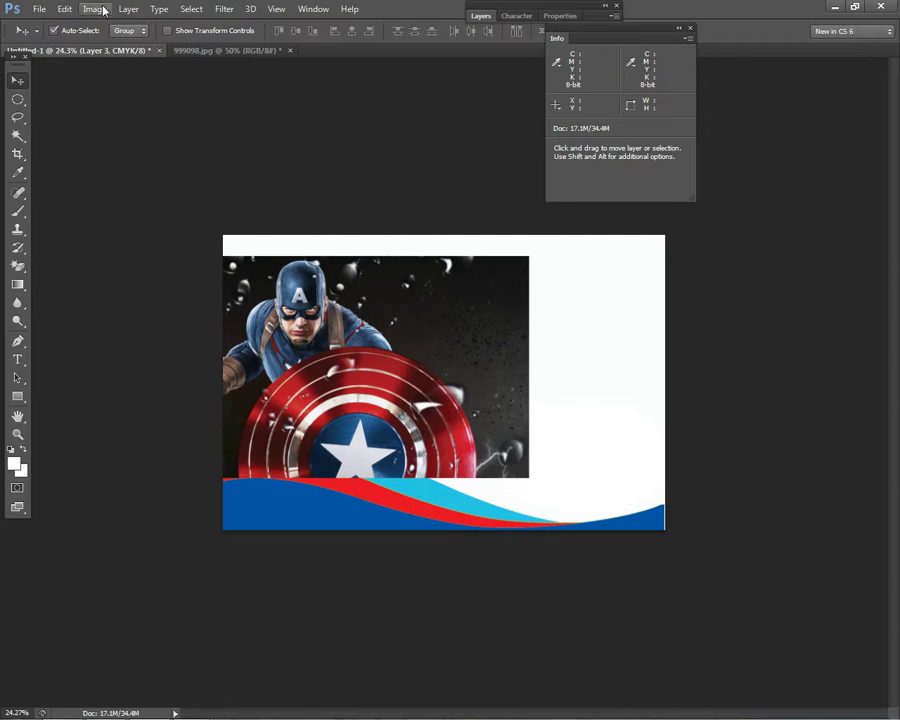
{"action": "left_click", "coordinate": [128, 9]}
{"action": "mouse_move", "coordinate": [167, 337]}
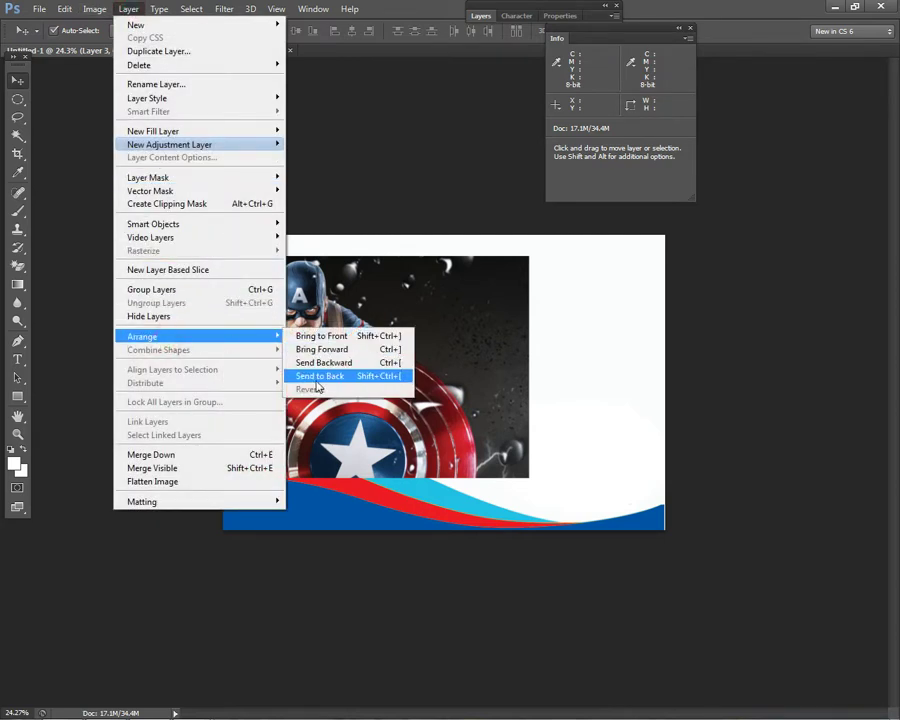
{"action": "left_click", "coordinate": [394, 376]}
- Magic-erase the white letterhead area so the photo shows through
{"action": "right_click", "coordinate": [402, 344]}
{"action": "left_click", "coordinate": [430, 349]}
{"action": "right_click", "coordinate": [405, 349]}
{"action": "left_click", "coordinate": [430, 349]}
{"action": "left_click", "coordinate": [17, 266]}
{"action": "left_click", "coordinate": [404, 350]}
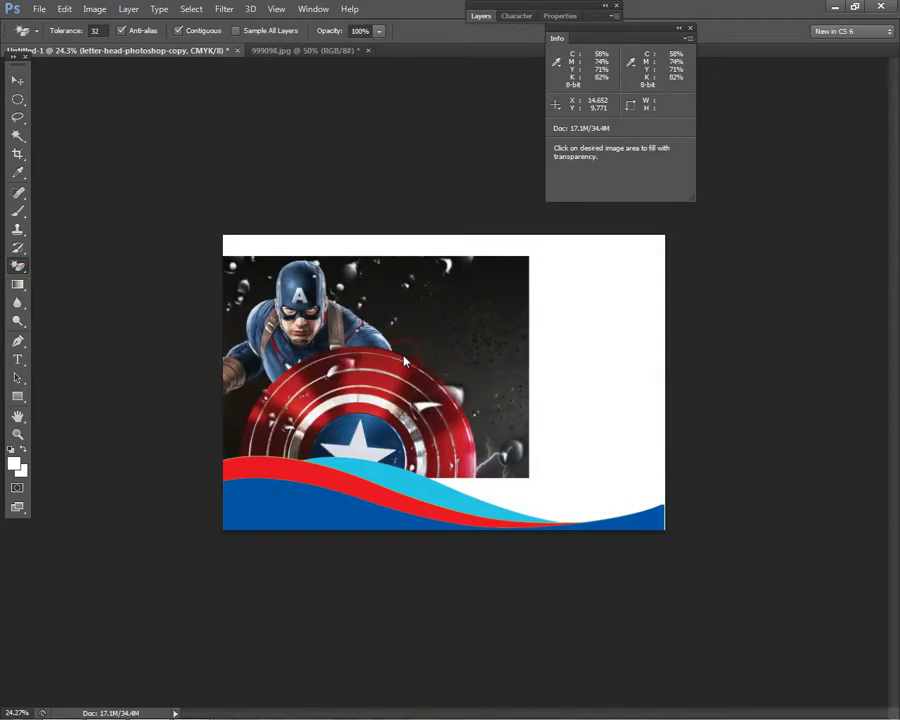
- Reposition and rescale the photo so it stretches up to the page's top edge
{"action": "left_click", "coordinate": [17, 82]}
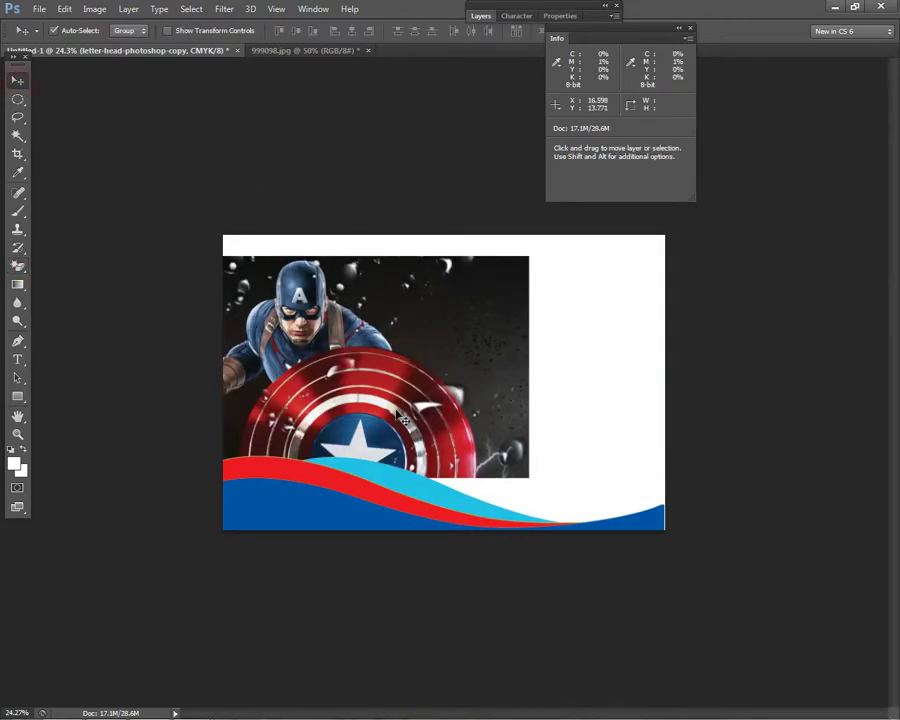
{"action": "left_click_drag", "start_coordinate": [470, 366], "coordinate": [516, 364]}
{"action": "left_click", "coordinate": [455, 425]}
{"action": "key", "text": "ctrl+t"}
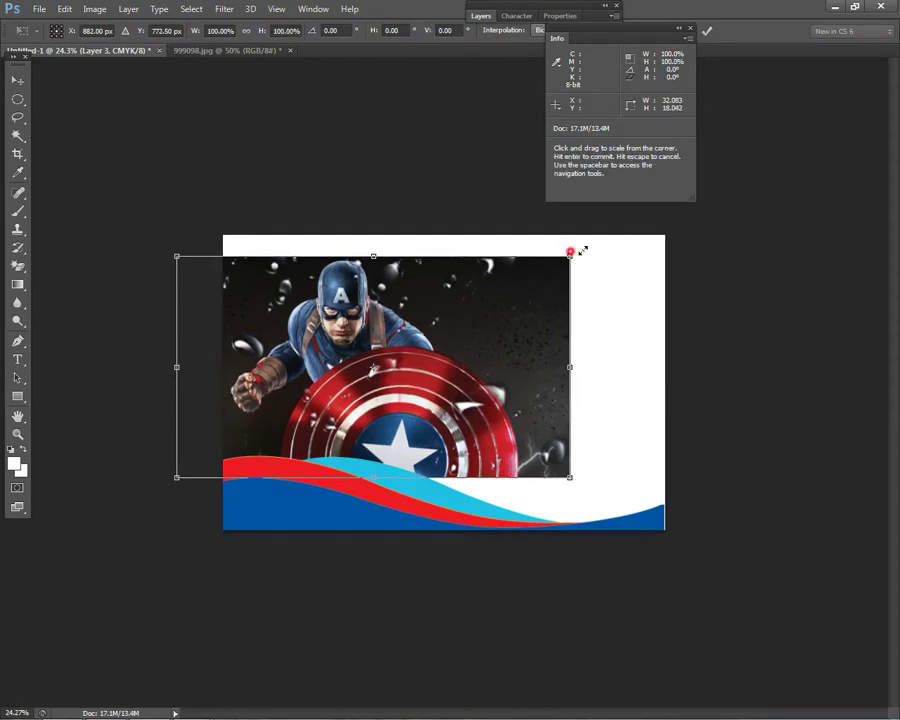
{"action": "left_click_drag", "start_coordinate": [572, 253], "coordinate": [629, 225]}
{"action": "left_click_drag", "start_coordinate": [577, 281], "coordinate": [558, 307]}
{"action": "left_click_drag", "start_coordinate": [607, 503], "coordinate": [545, 466]}
{"action": "left_click_drag", "start_coordinate": [370, 404], "coordinate": [370, 387]}
{"action": "left_click_drag", "start_coordinate": [550, 236], "coordinate": [517, 251]}
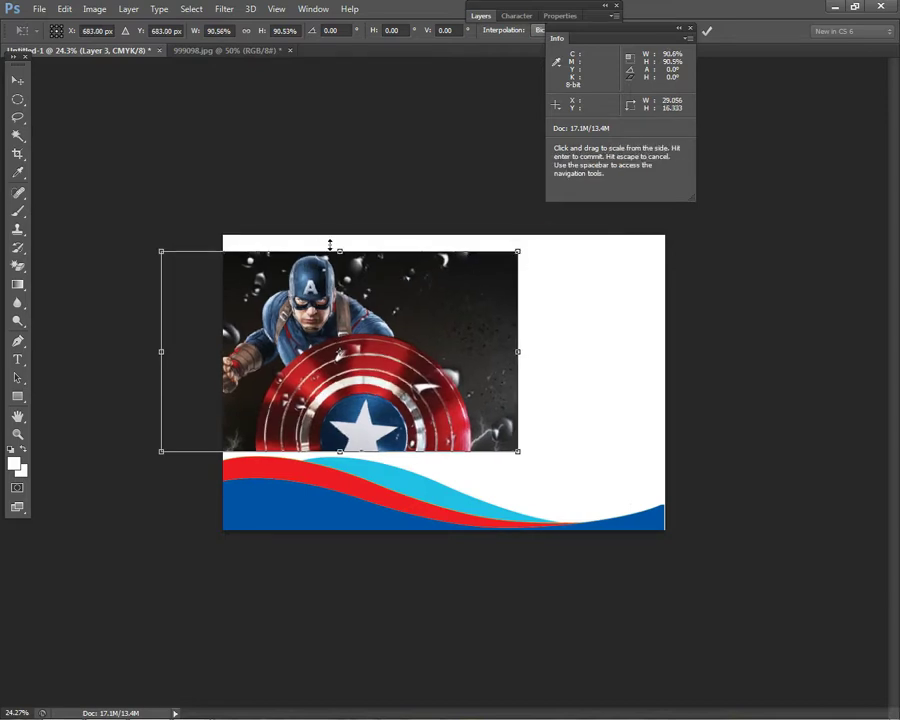
{"action": "left_click_drag", "start_coordinate": [339, 251], "coordinate": [336, 233]}
{"action": "key", "text": "Return"}
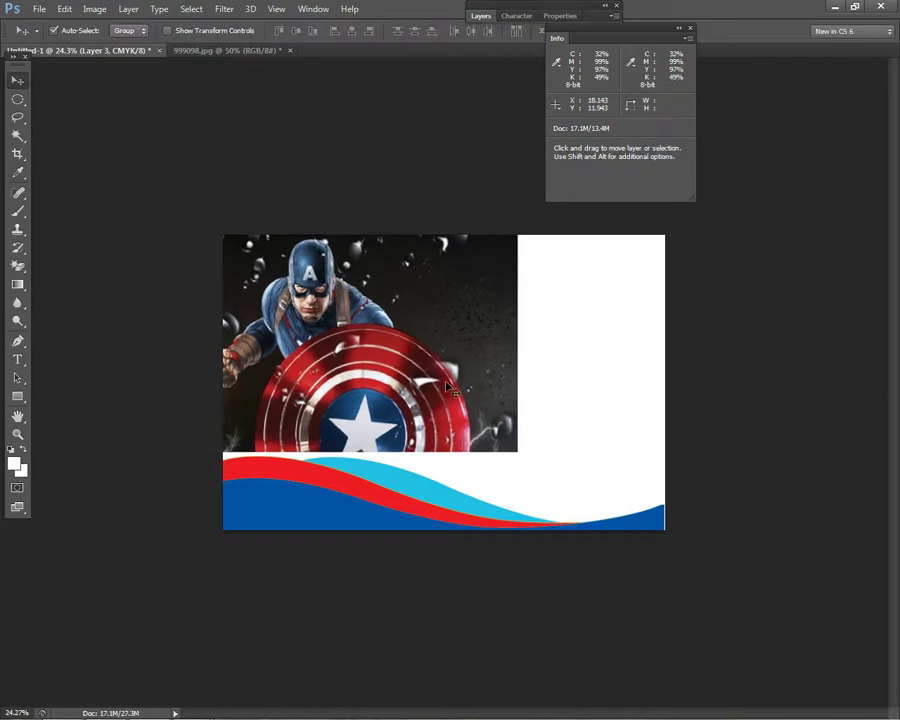
- Enlarge the photo to about 106% and widen it slightly toward the right
{"action": "key", "text": "ctrl+t"}
{"action": "left_click_drag", "start_coordinate": [516, 454], "coordinate": [537, 477]}
{"action": "key", "text": "Return"}
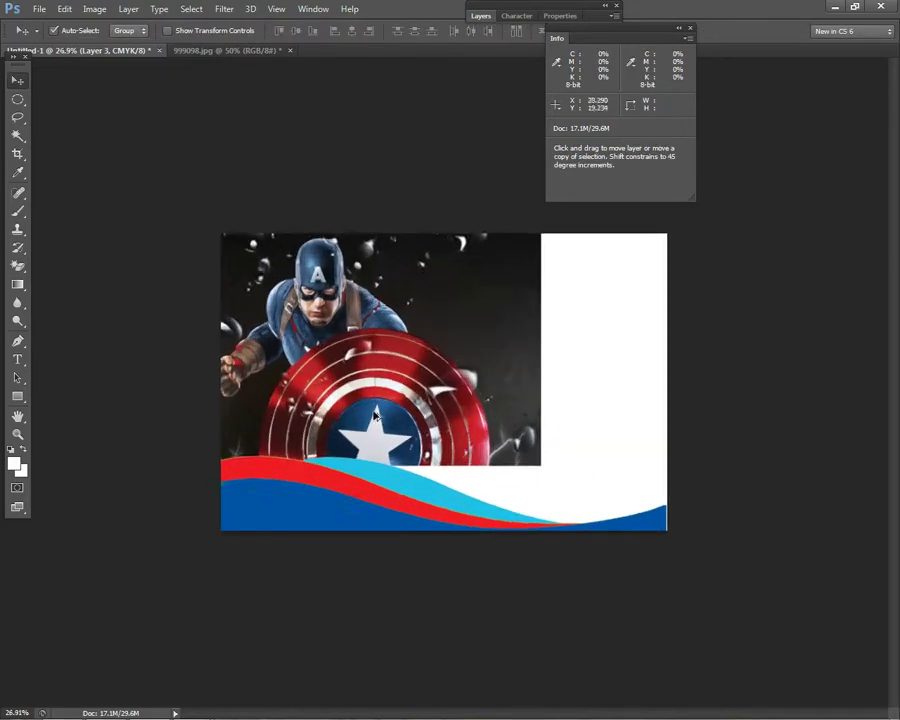
{"action": "scroll", "coordinate": [366, 370], "scroll_direction": "up", "scroll_amount": 2}
{"action": "key", "text": "ctrl+t"}
{"action": "left_click_drag", "start_coordinate": [561, 343], "coordinate": [572, 343]}
{"action": "key", "text": "Return"}
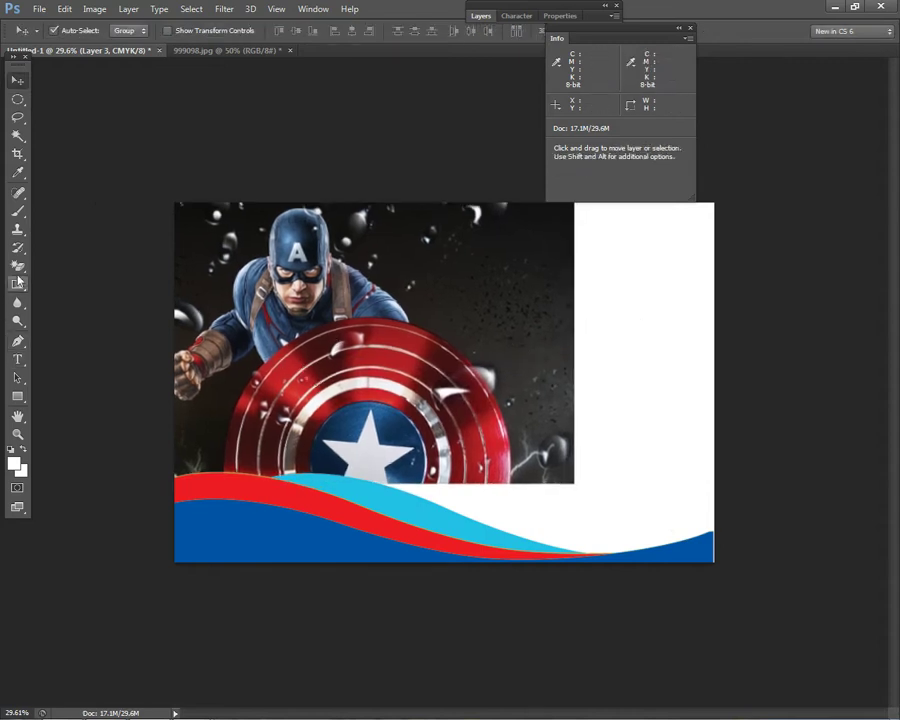
- Draw a white circle with the Ellipse Tool over the waves below the shield
{"action": "left_click_drag", "start_coordinate": [18, 265], "coordinate": [30, 270]}
{"action": "left_click_drag", "start_coordinate": [16, 404], "coordinate": [88, 420]}
{"action": "left_click_drag", "start_coordinate": [383, 506], "coordinate": [406, 547]}
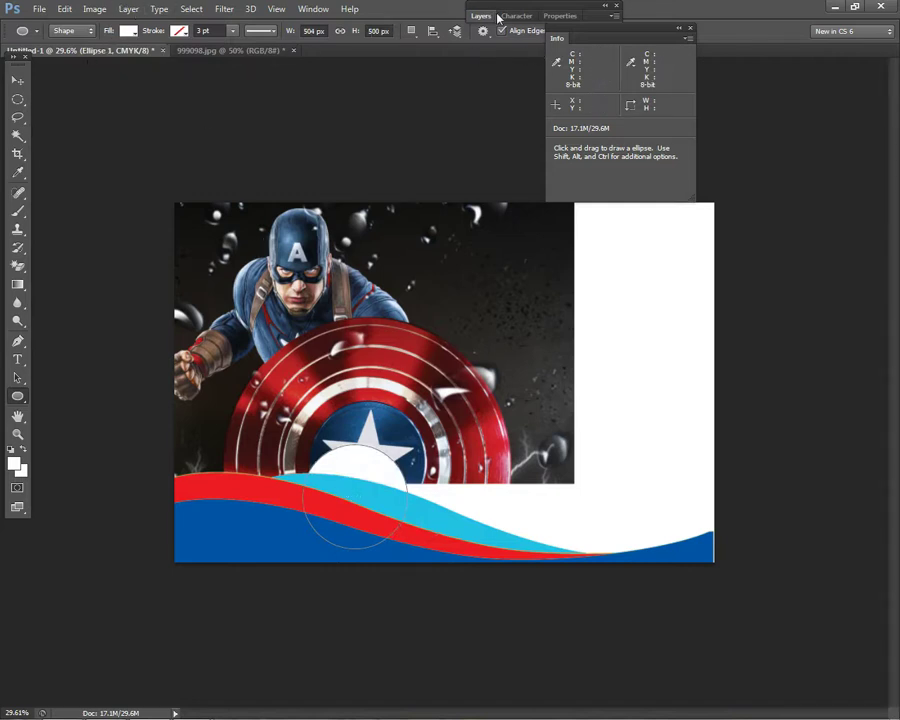
- Bring the white circle's layer to the front with Layer > Arrange
{"action": "left_click", "coordinate": [132, 8]}
{"action": "mouse_move", "coordinate": [209, 337]}
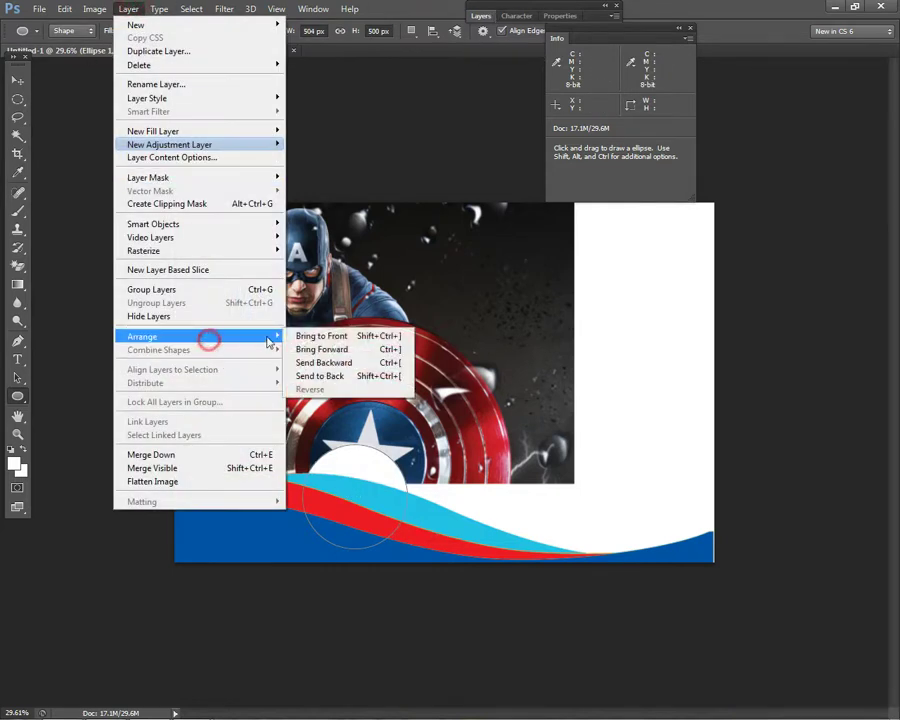
{"action": "left_click", "coordinate": [310, 333]}
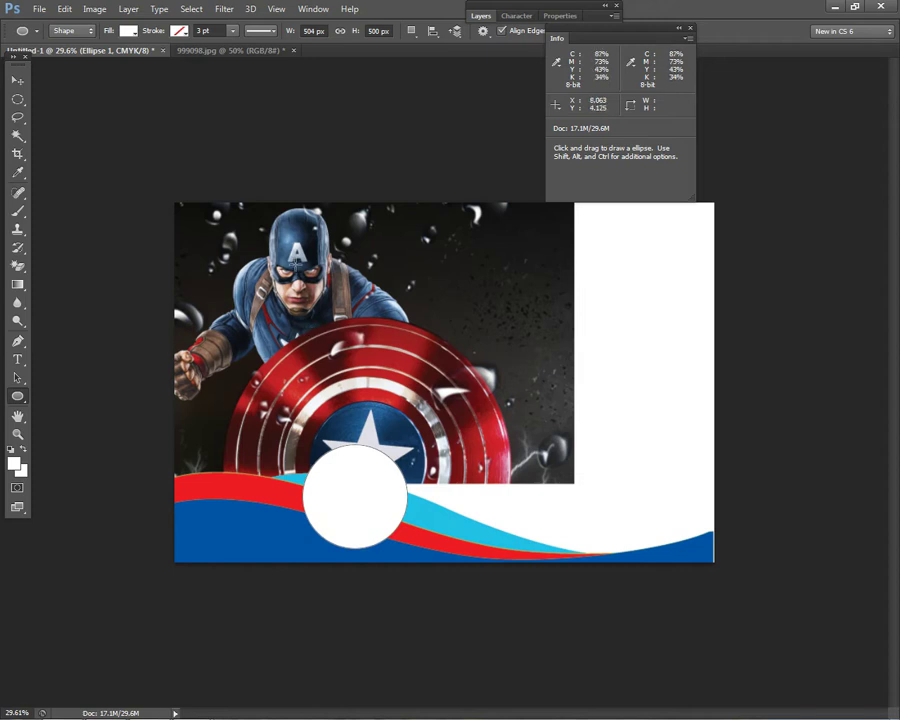
- Open the Layer Style settings for the Ellipse 1 layer and its effects list
{"action": "left_click", "coordinate": [490, 15]}
{"action": "double_click", "coordinate": [575, 95]}
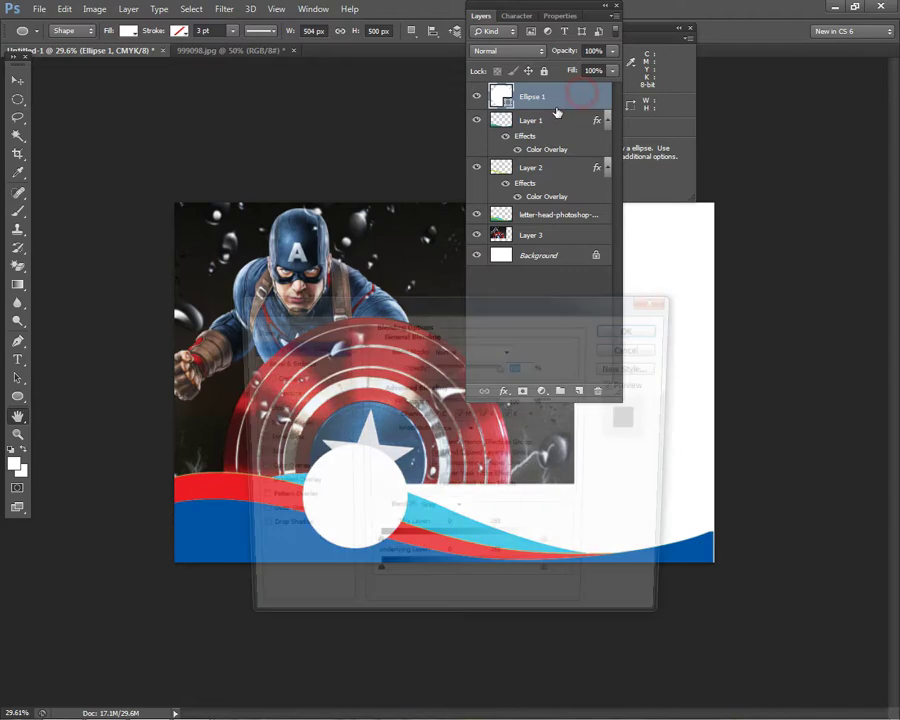
{"action": "left_click_drag", "start_coordinate": [420, 304], "coordinate": [733, 323]}
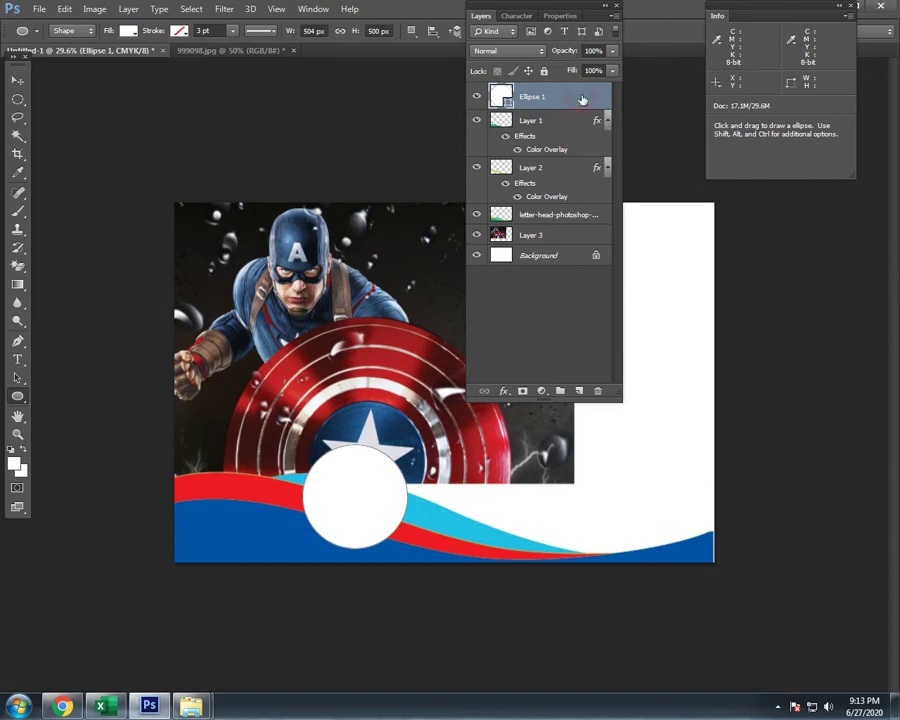
{"action": "left_click", "coordinate": [504, 391]}
- Add an inside Stroke to the circle, 40 px, with Gradient fill type
{"action": "left_click", "coordinate": [535, 442]}
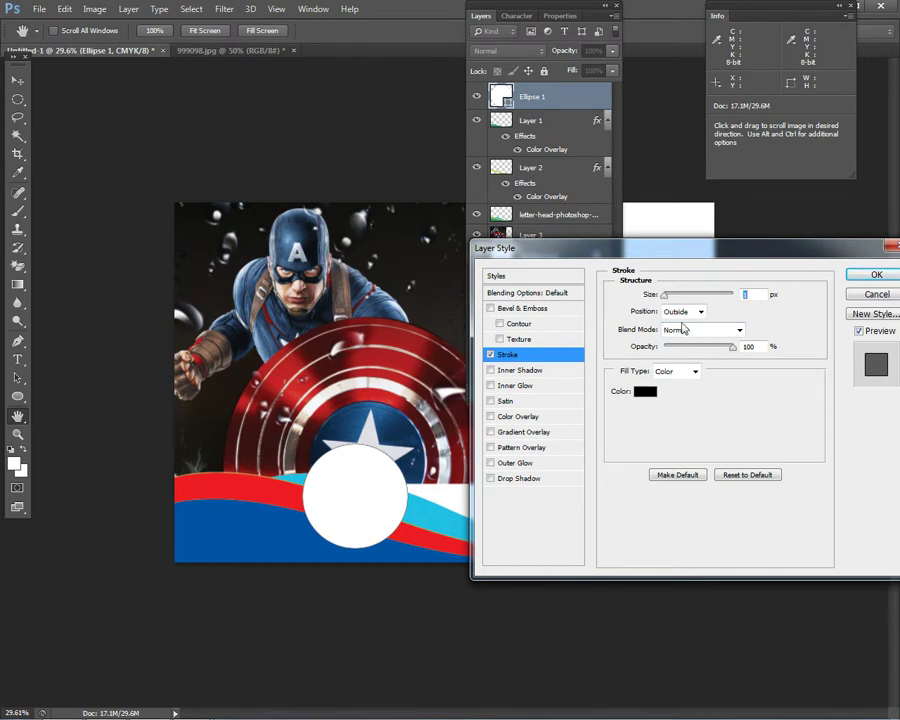
{"action": "left_click", "coordinate": [687, 311]}
{"action": "left_click", "coordinate": [679, 329]}
{"action": "left_click_drag", "start_coordinate": [666, 295], "coordinate": [680, 300]}
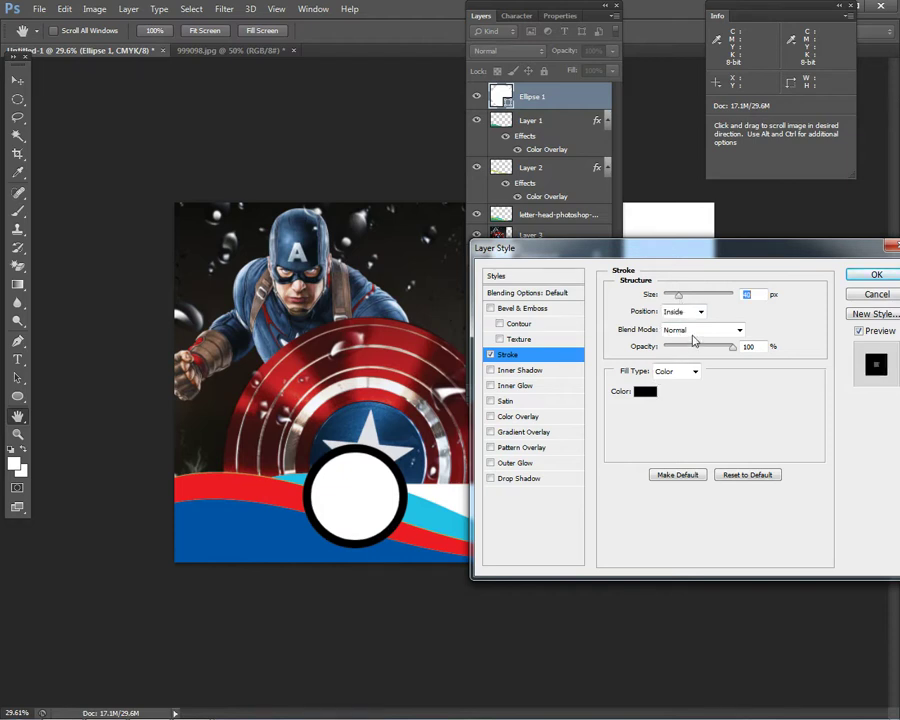
{"action": "left_click", "coordinate": [688, 370]}
{"action": "left_click", "coordinate": [684, 397]}
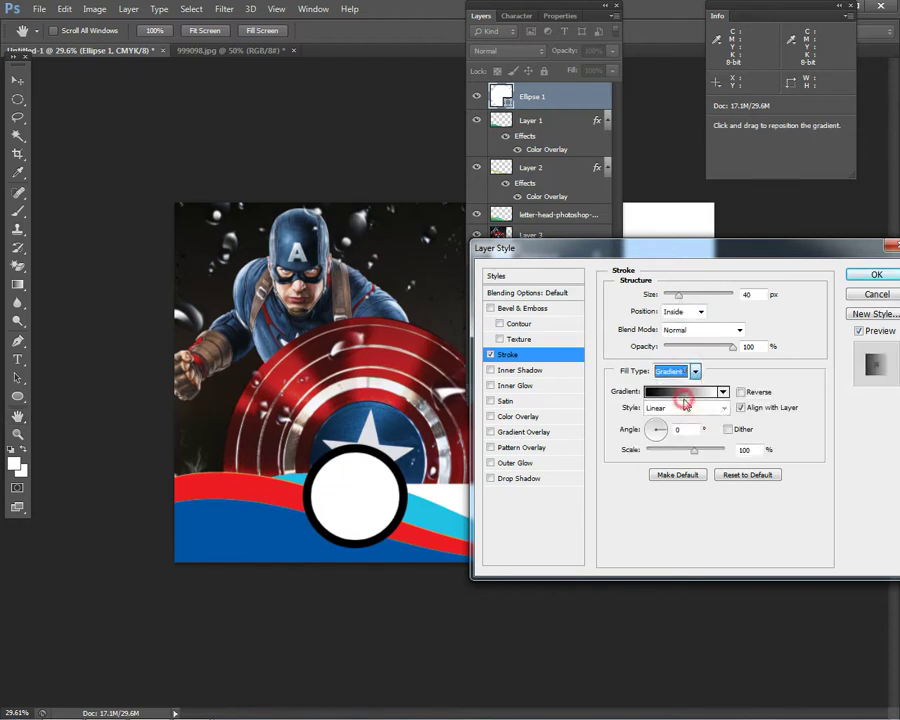
- Use the Blue, Red, Yellow gradient preset, thin the ring, and apply it
{"action": "left_click", "coordinate": [666, 390]}
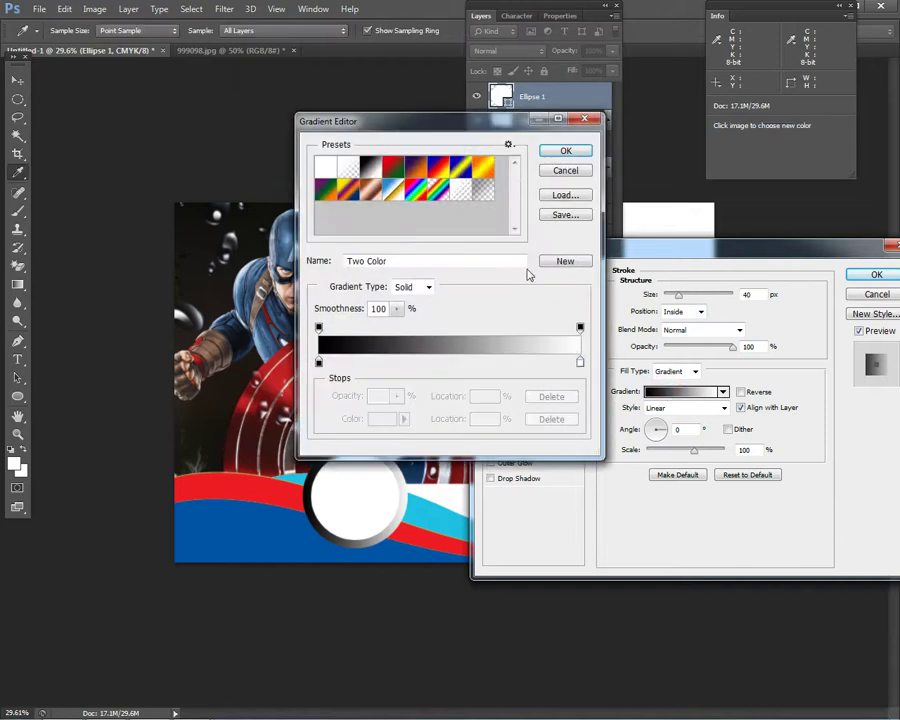
{"action": "left_click", "coordinate": [491, 170]}
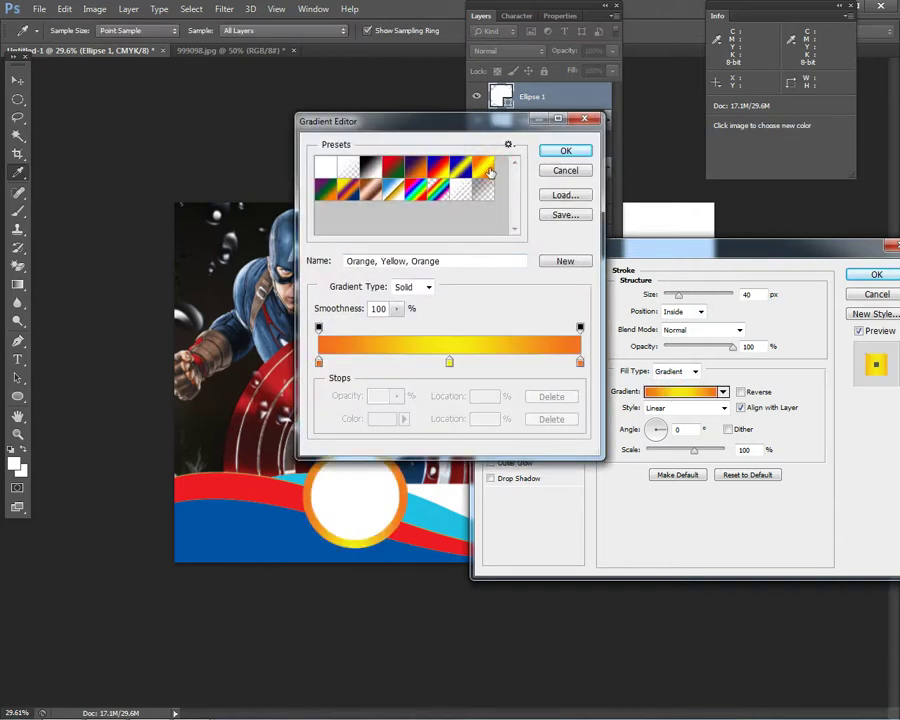
{"action": "left_click", "coordinate": [444, 173]}
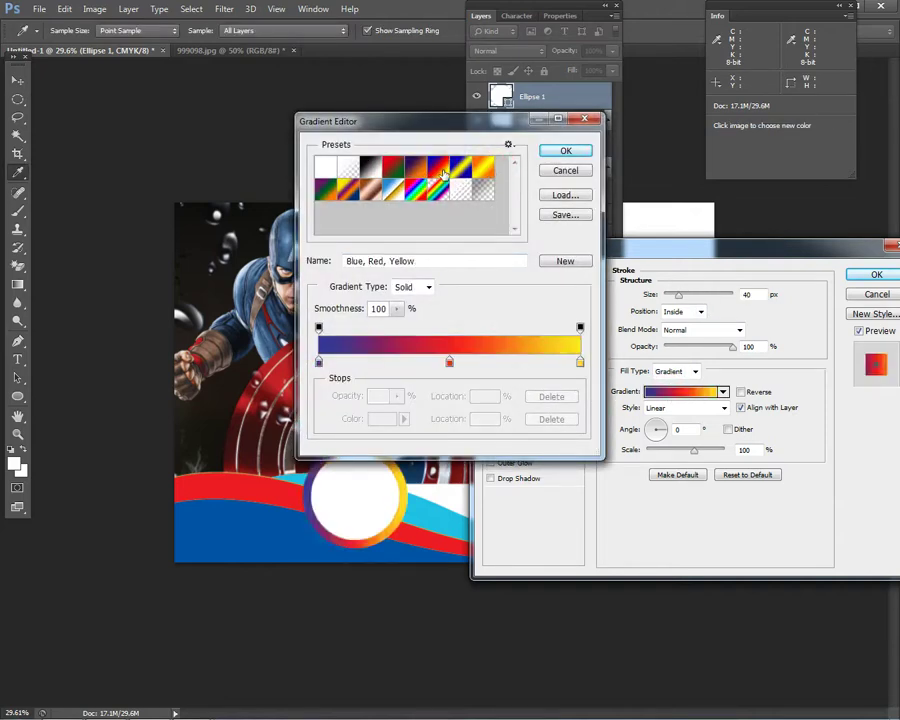
{"action": "left_click", "coordinate": [567, 151]}
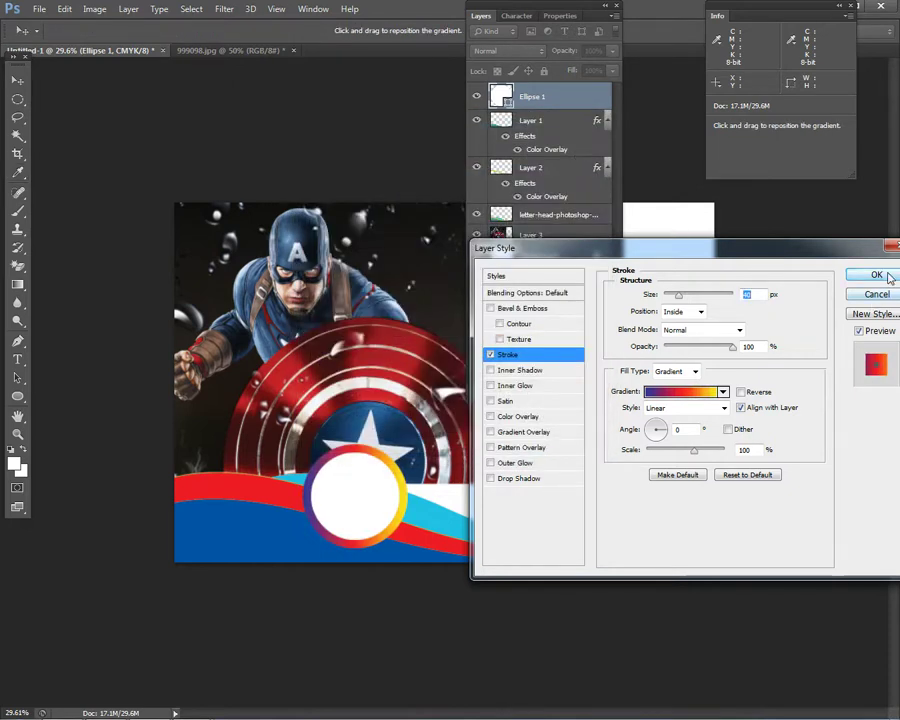
{"action": "left_click", "coordinate": [690, 293]}
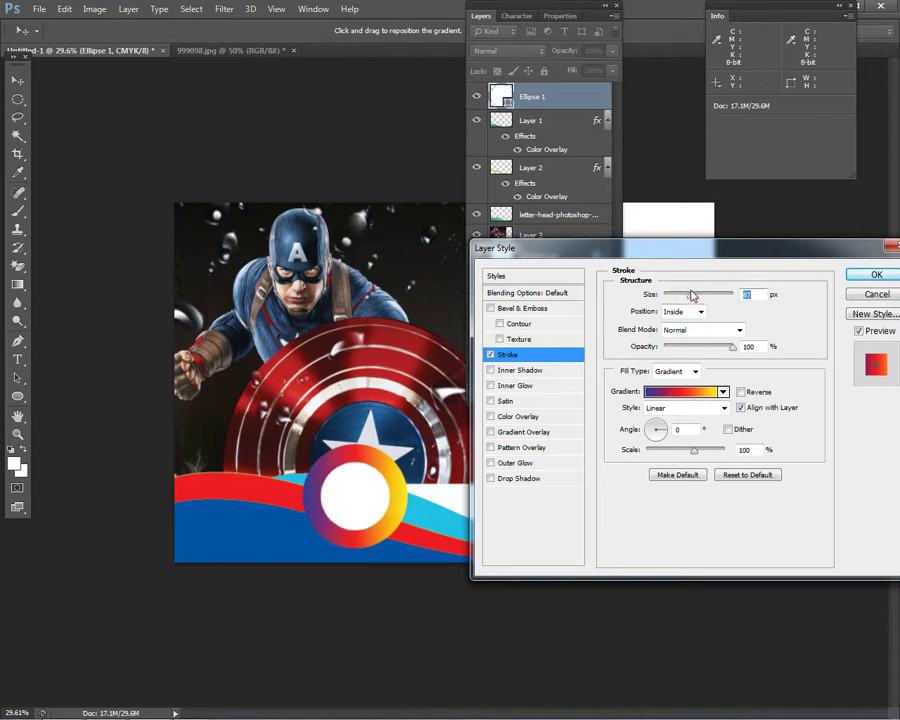
{"action": "left_click_drag", "start_coordinate": [689, 295], "coordinate": [680, 297]}
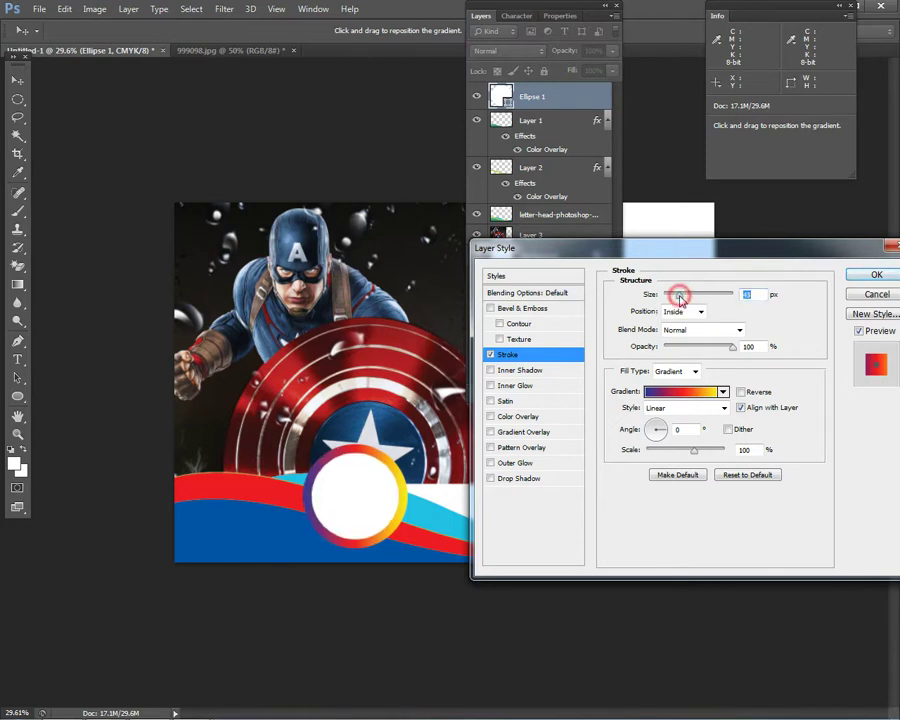
{"action": "left_click", "coordinate": [873, 272]}
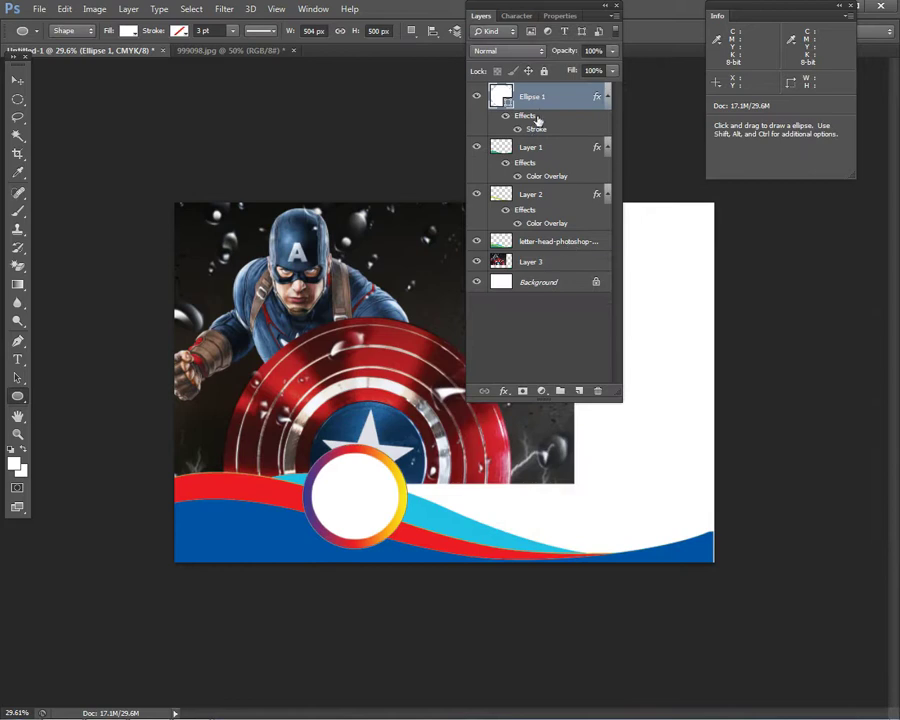
- Give the ringed circle a Drop Shadow with 10 px distance, skipping Pattern Overlay
{"action": "right_click", "coordinate": [544, 107]}
{"action": "left_click", "coordinate": [550, 89]}
{"action": "left_click", "coordinate": [505, 391]}
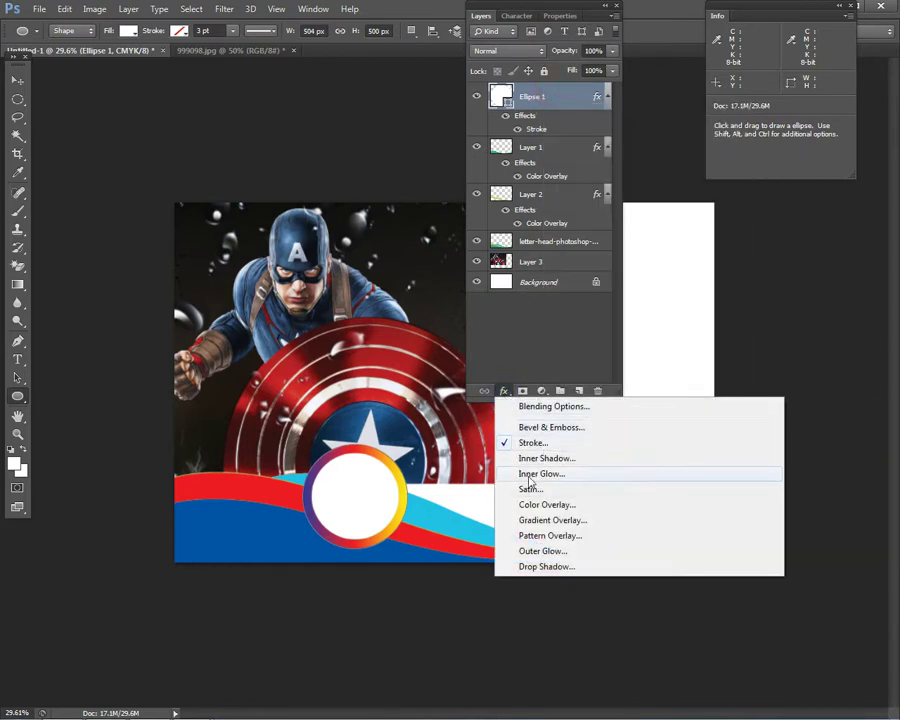
{"action": "left_click", "coordinate": [544, 566]}
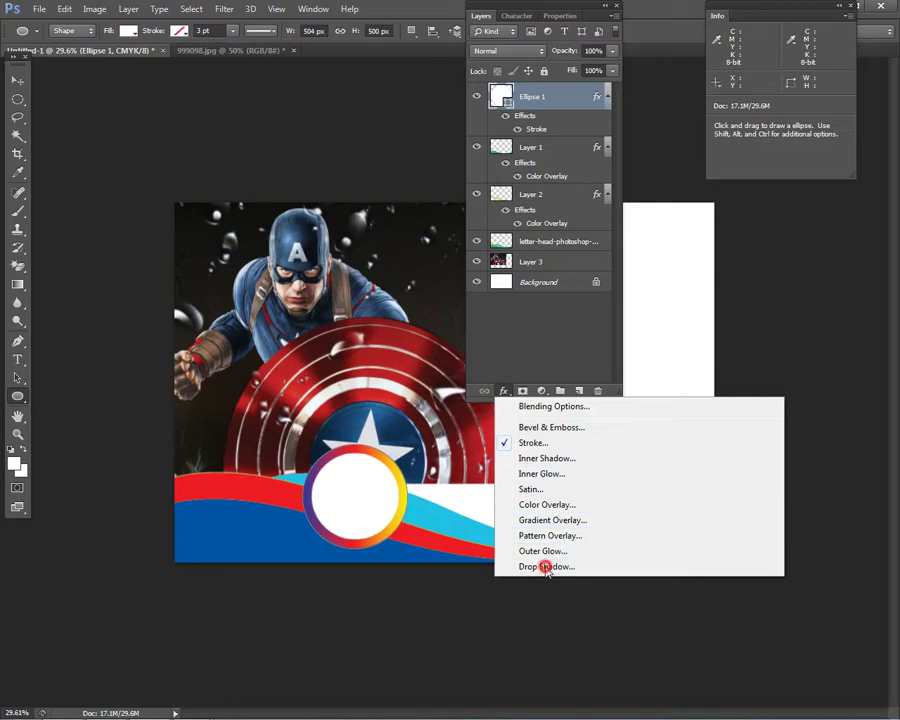
{"action": "left_click_drag", "start_coordinate": [665, 357], "coordinate": [680, 362]}
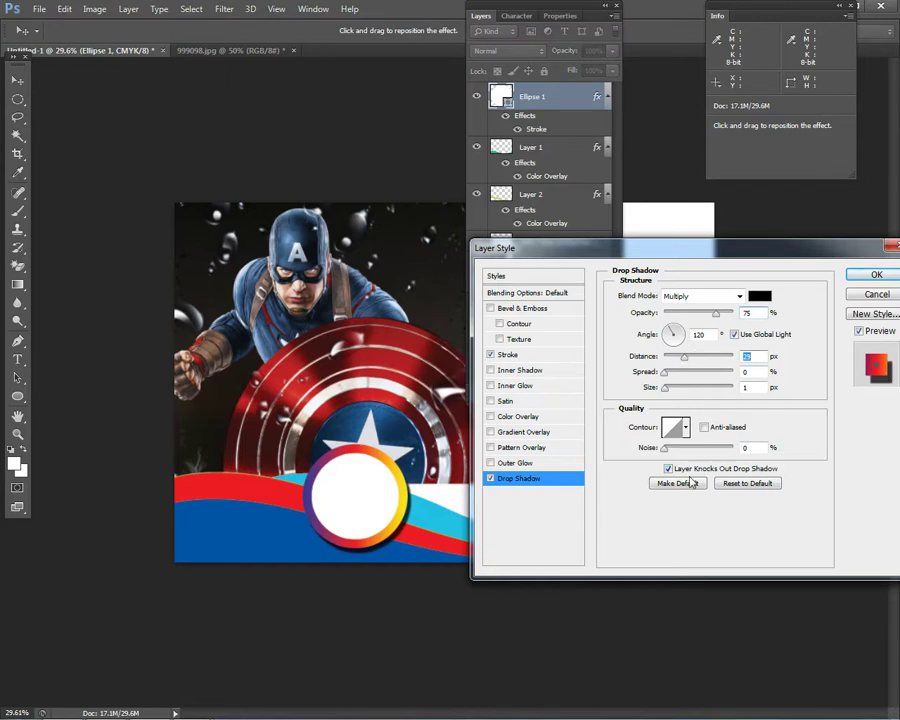
{"action": "left_click", "coordinate": [490, 447]}
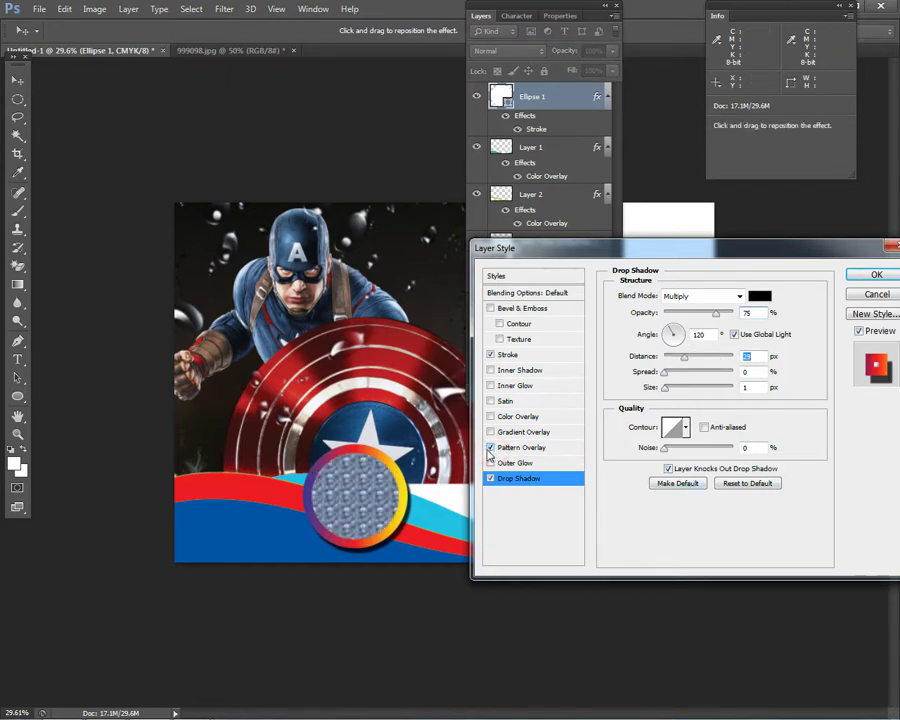
{"action": "left_click", "coordinate": [490, 447]}
{"action": "left_click", "coordinate": [877, 276]}
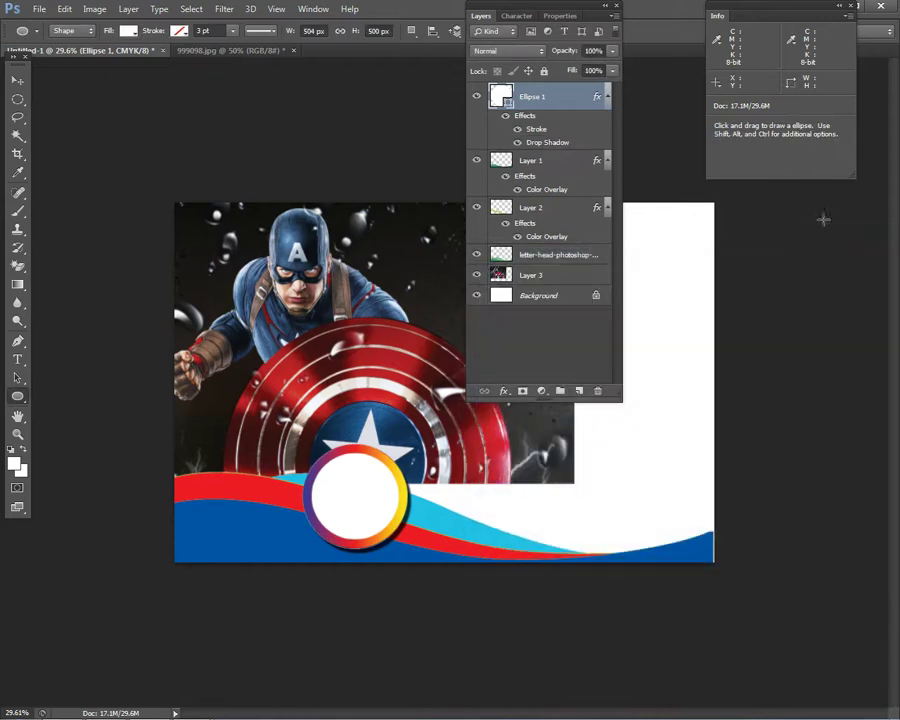
{"action": "left_click", "coordinate": [487, 18]}
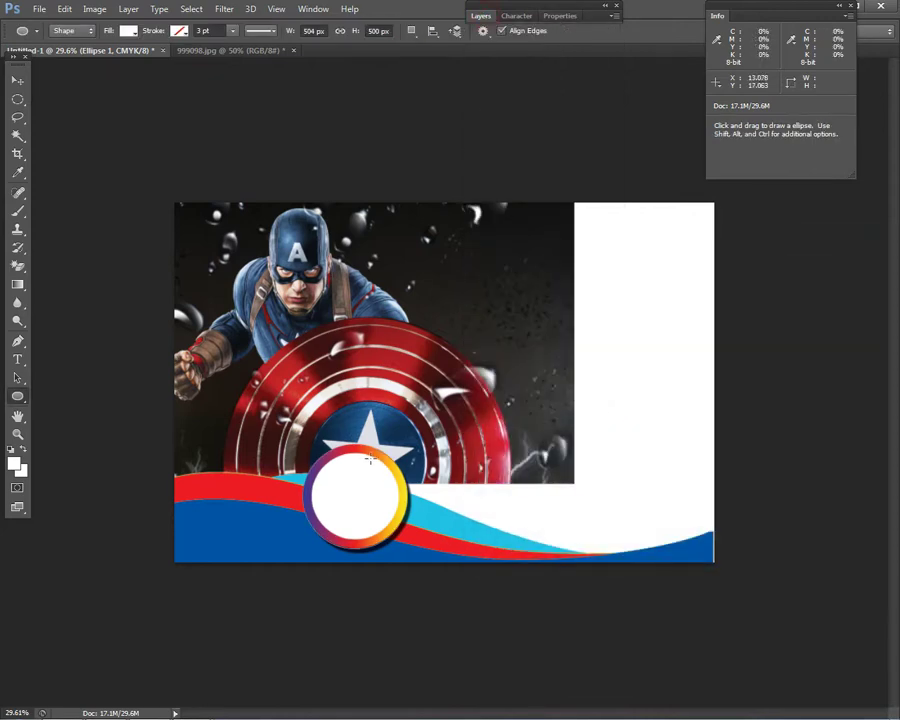
- Nudge the ringed circle and duplicate it into second and third rings along the wave
{"action": "scroll", "coordinate": [442, 382], "scroll_direction": "down", "scroll_amount": 1}
{"action": "left_click", "coordinate": [15, 81]}
{"action": "scroll", "coordinate": [442, 383], "scroll_direction": "up", "scroll_amount": 2}
{"action": "left_click_drag", "start_coordinate": [345, 496], "coordinate": [484, 530]}
{"action": "key", "text": "ctrl+t"}
{"action": "key", "text": "Return"}
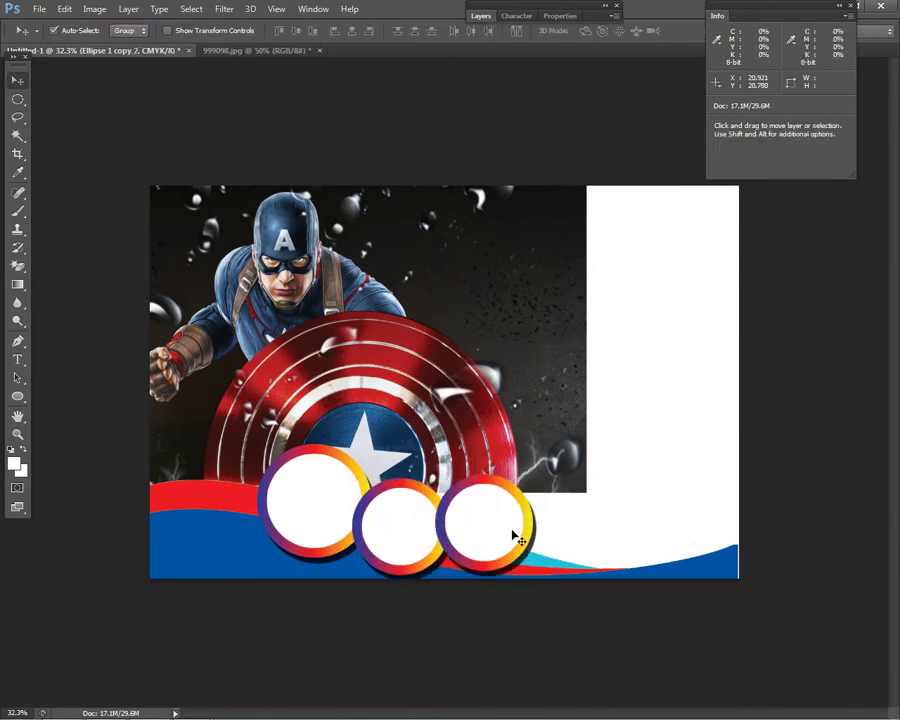
- Scale the third ring circle down to about 88%
{"action": "key", "text": "ctrl+t"}
{"action": "left_click_drag", "start_coordinate": [534, 473], "coordinate": [525, 489]}
{"action": "key", "text": "Return"}
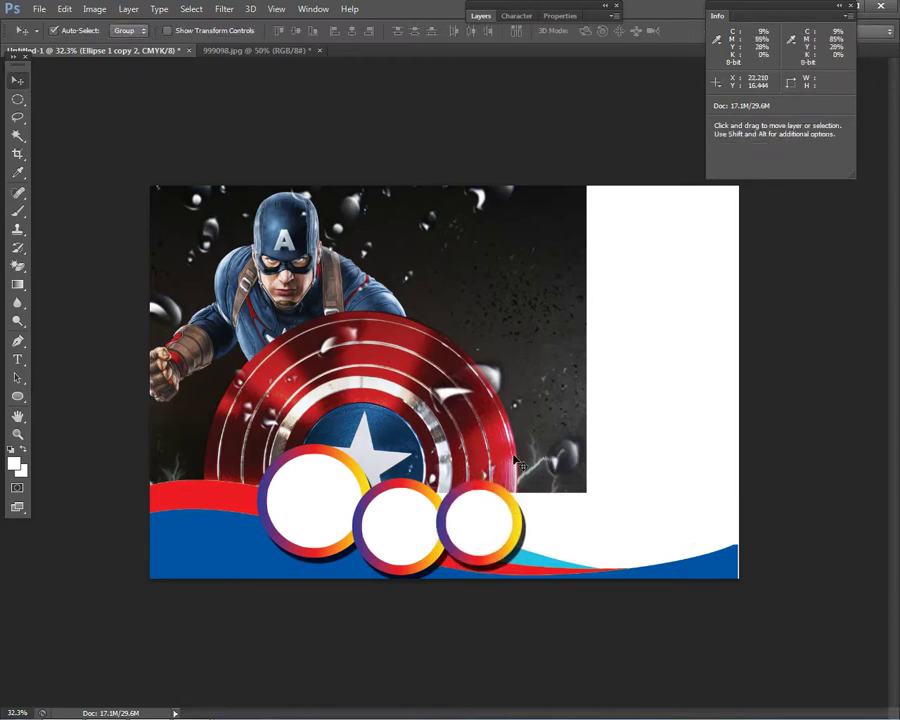
{"action": "scroll", "coordinate": [644, 467], "scroll_direction": "down", "scroll_amount": 2}
{"action": "scroll", "coordinate": [644, 467], "scroll_direction": "up", "scroll_amount": 1}
{"action": "right_click", "coordinate": [437, 321]}
- Scale Layer 3's hero photo to about 94%, move it down, stretch its top upward
{"action": "left_click", "coordinate": [470, 327]}
{"action": "key", "text": "ctrl+t"}
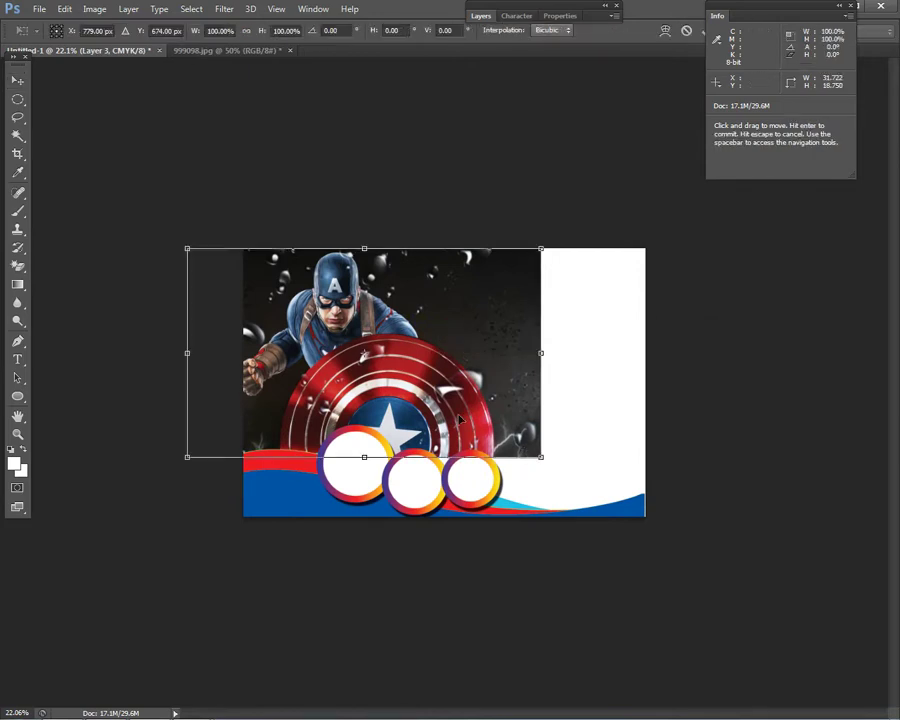
{"action": "left_click_drag", "start_coordinate": [541, 457], "coordinate": [521, 444]}
{"action": "left_click_drag", "start_coordinate": [450, 414], "coordinate": [450, 432]}
{"action": "left_click_drag", "start_coordinate": [356, 264], "coordinate": [357, 248]}
{"action": "double_click", "coordinate": [395, 365]}
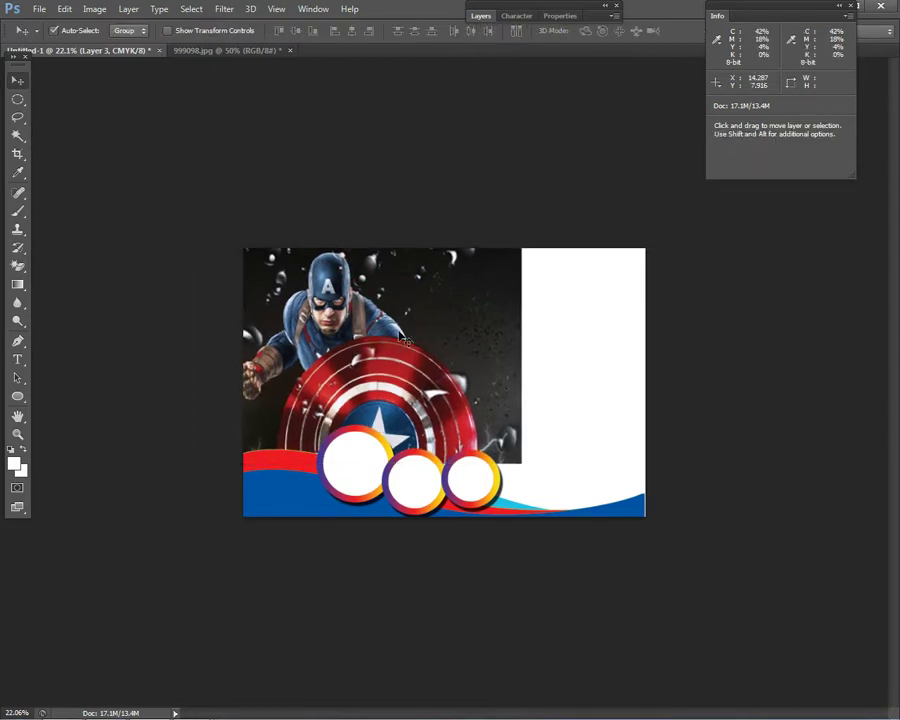
- Nudge the third ring circle and select the Ellipse 1 copy layer
{"action": "left_click_drag", "start_coordinate": [503, 490], "coordinate": [478, 474]}
{"action": "right_click", "coordinate": [430, 487]}
{"action": "left_click", "coordinate": [440, 486]}
{"action": "scroll", "coordinate": [472, 470], "scroll_direction": "down", "scroll_amount": 1}
{"action": "scroll", "coordinate": [478, 476], "scroll_direction": "up", "scroll_amount": 1}
{"action": "right_click", "coordinate": [420, 478]}
{"action": "left_click", "coordinate": [454, 486]}
{"action": "scroll", "coordinate": [518, 458], "scroll_direction": "down", "scroll_amount": 1}
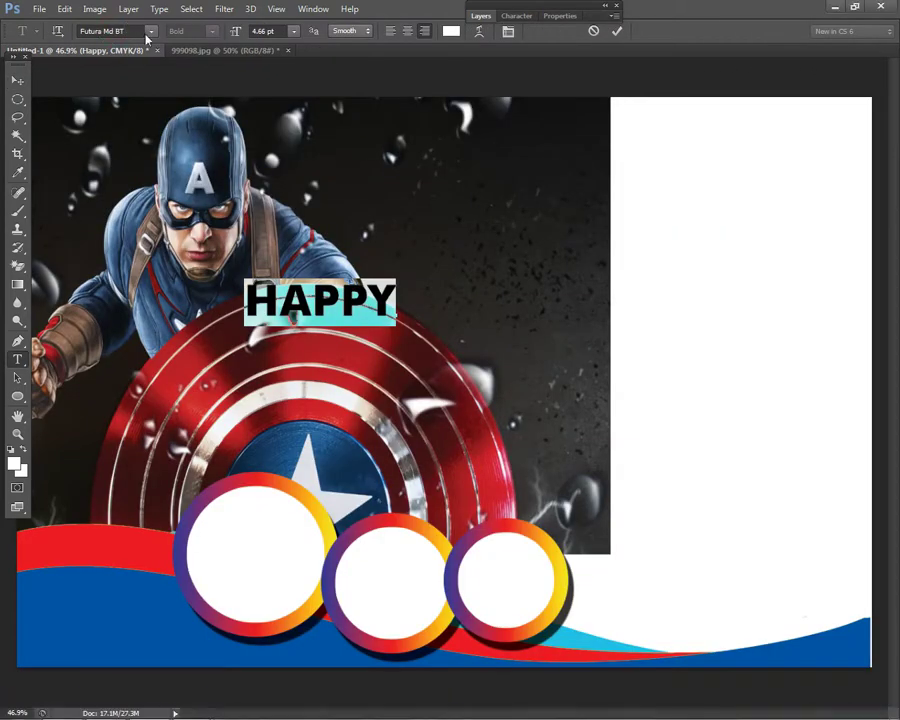
- Try Gang of Three, Adobe Garamond and Gota, then set HAPPY in KG Blank Space
{"action": "left_click", "coordinate": [150, 31]}
{"action": "left_click", "coordinate": [209, 109]}
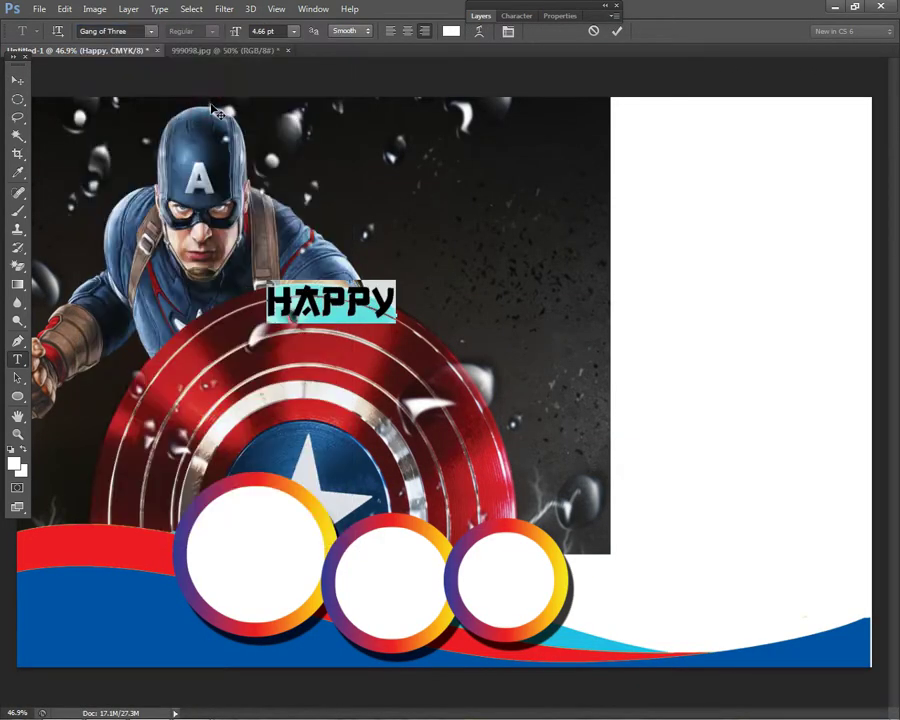
{"action": "left_click", "coordinate": [134, 31]}
{"action": "type", "text": "Adobe Garamond"}
{"action": "left_click", "coordinate": [150, 38]}
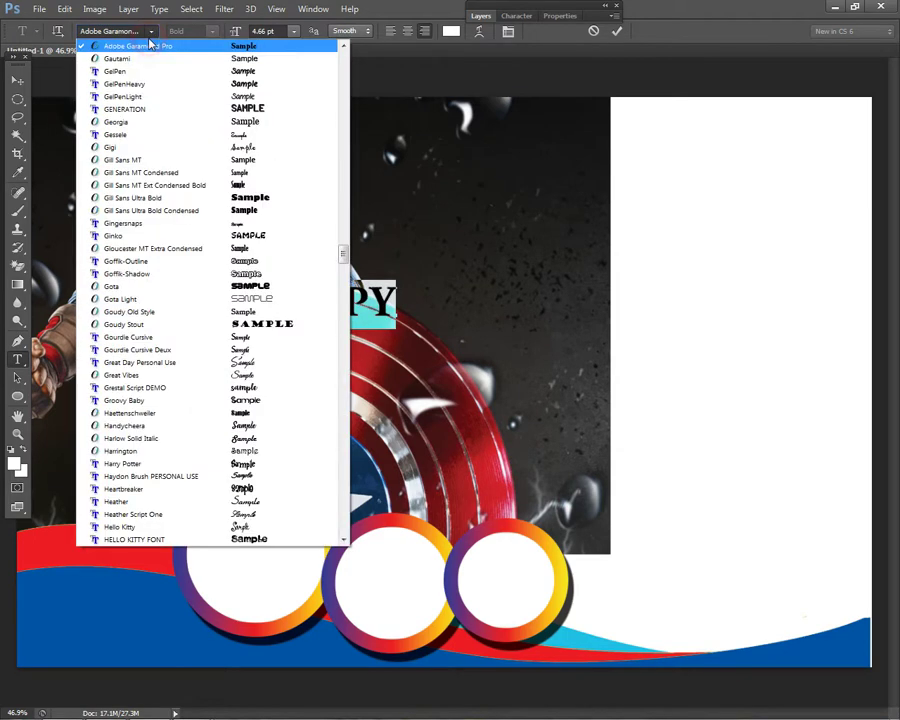
{"action": "left_click", "coordinate": [262, 288]}
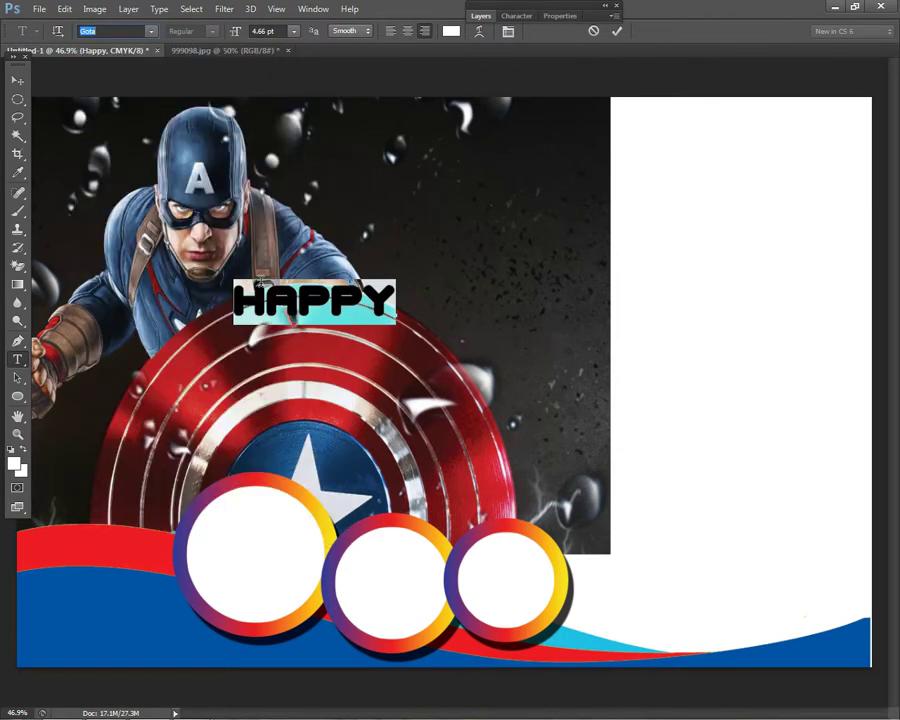
{"action": "left_click", "coordinate": [151, 33]}
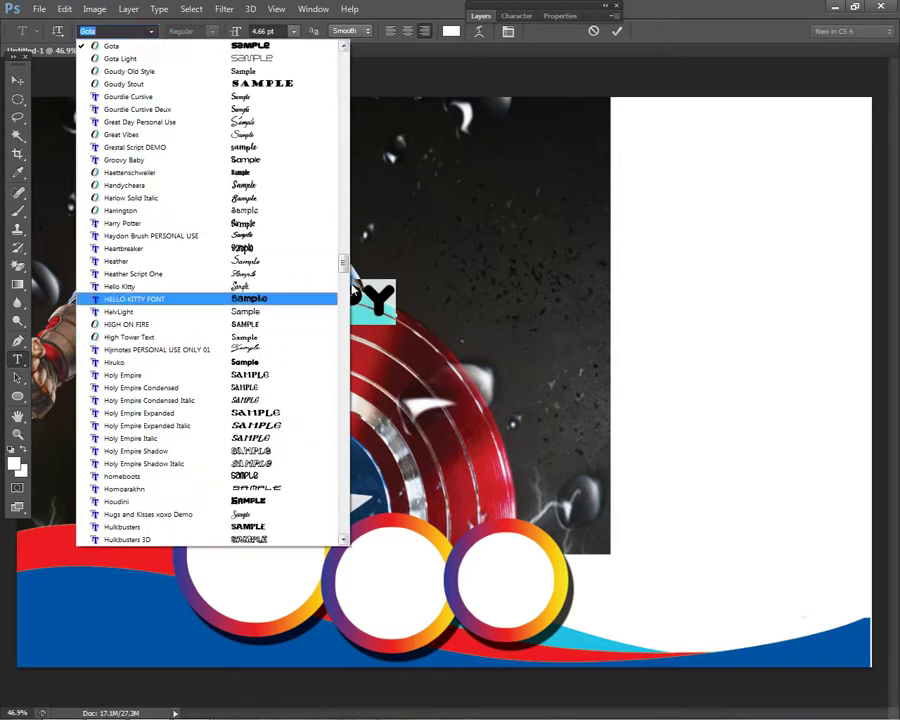
{"action": "left_click_drag", "start_coordinate": [341, 265], "coordinate": [344, 302]}
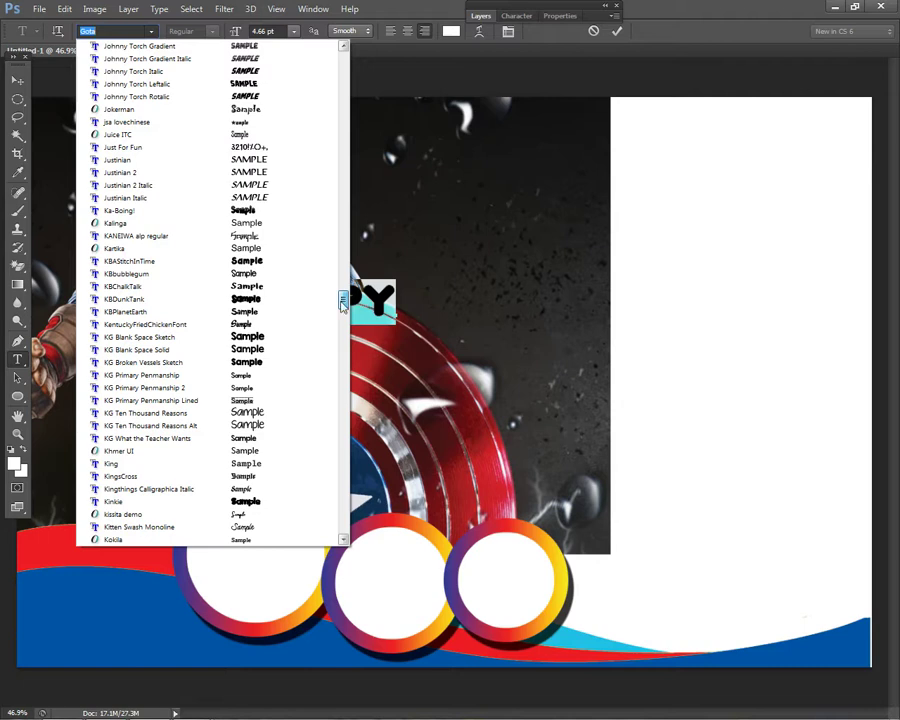
{"action": "left_click", "coordinate": [280, 340]}
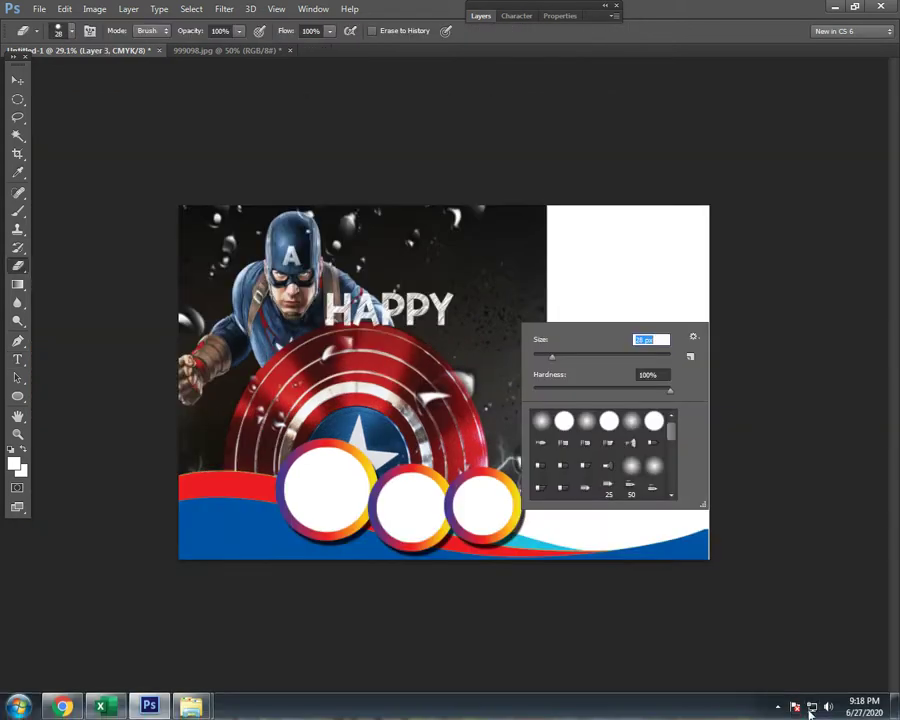
- Erase the hero photo's right edge with a 700 px soft round eraser
{"action": "left_click", "coordinate": [785, 705]}
{"action": "left_click", "coordinate": [624, 432]}
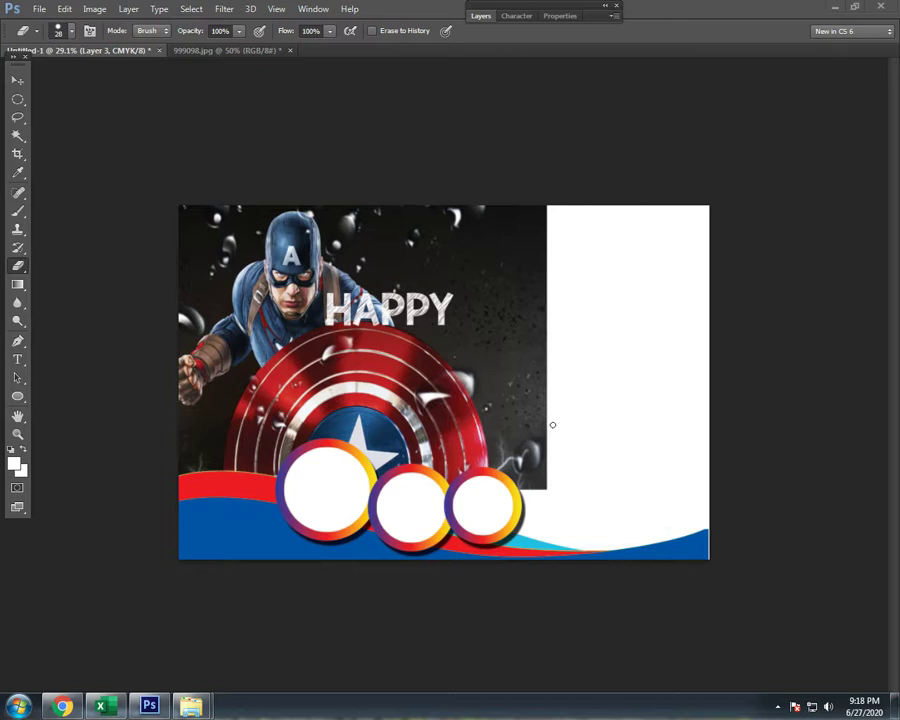
{"action": "left_click", "coordinate": [17, 80]}
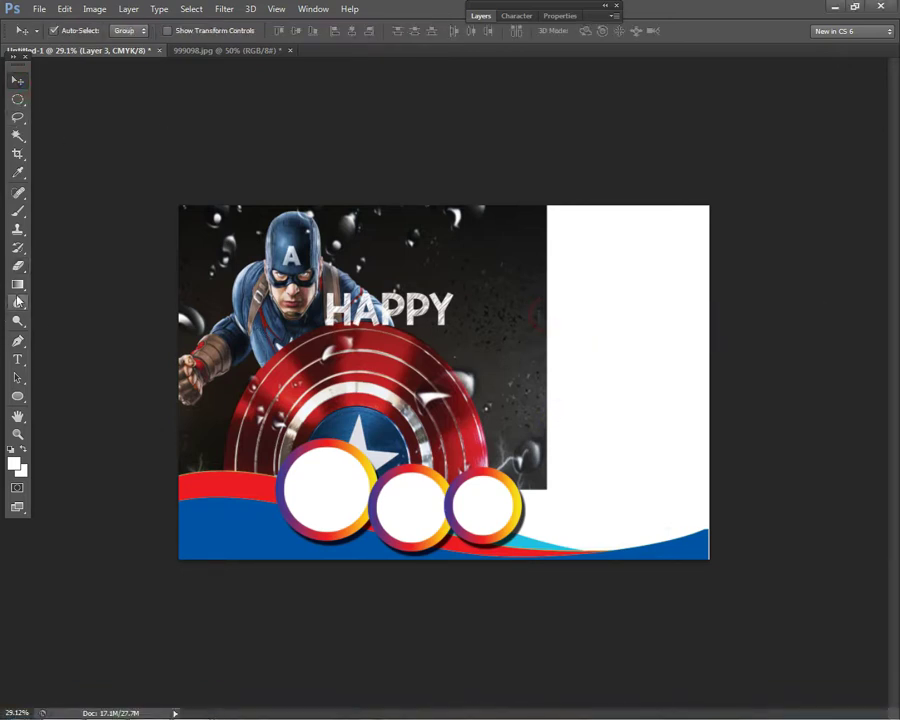
{"action": "key", "text": "e"}
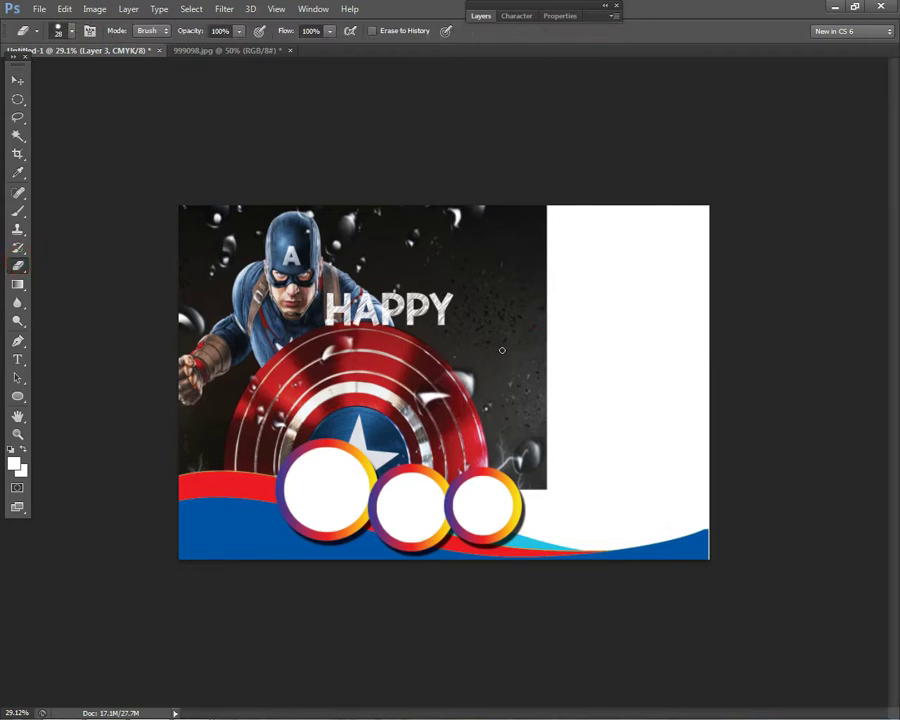
{"action": "key", "text": "bracketright"}
{"action": "key", "text": "bracketright"}
{"action": "key", "text": "bracketright"}
{"action": "key", "text": "bracketright"}
{"action": "key", "text": "bracketright"}
{"action": "key", "text": "bracketright"}
{"action": "key", "text": "bracketright"}
{"action": "key", "text": "bracketright"}
{"action": "key", "text": "bracketright"}
{"action": "key", "text": "bracketright"}
{"action": "key", "text": "bracketright"}
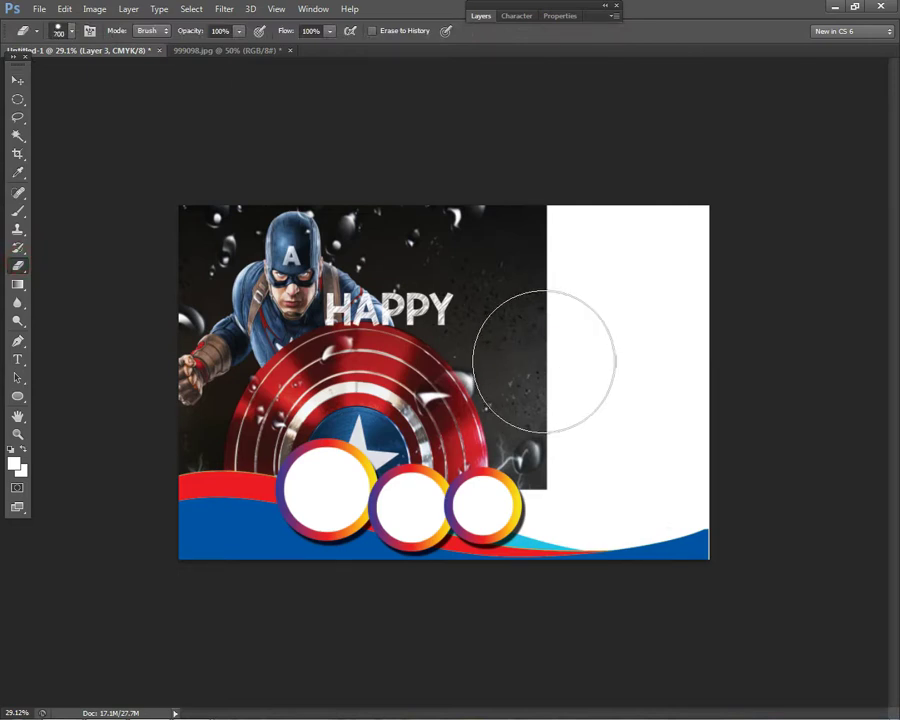
{"action": "right_click", "coordinate": [568, 417]}
{"action": "left_click", "coordinate": [638, 515]}
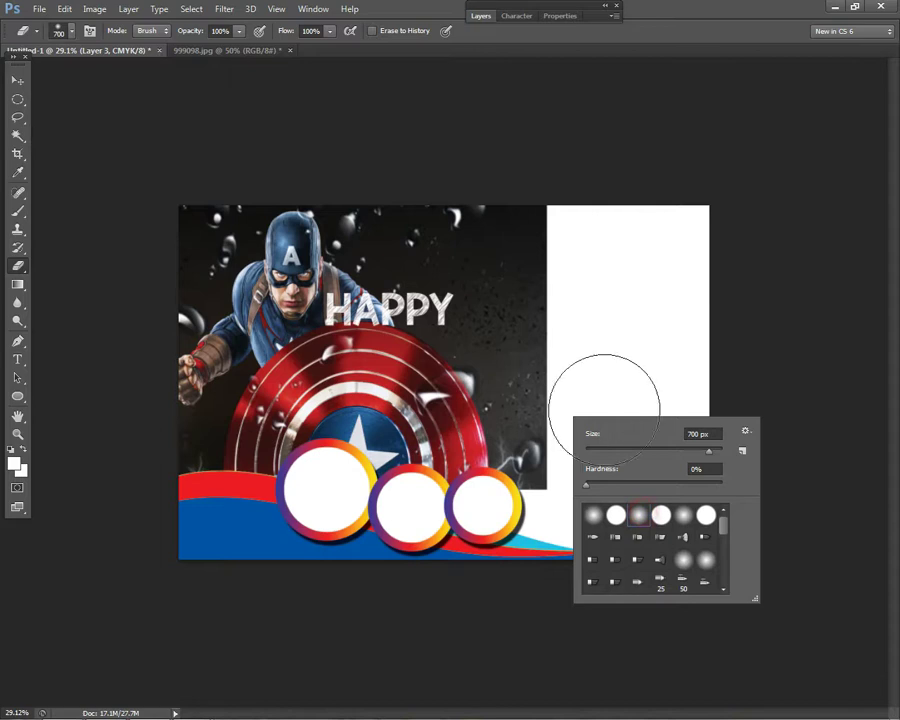
{"action": "mouse_move", "coordinate": [597, 382]}
{"action": "left_mouse_down"}
{"action": "mouse_move", "coordinate": [577, 295]}
{"action": "mouse_move", "coordinate": [572, 195]}
{"action": "mouse_move", "coordinate": [572, 380]}
{"action": "mouse_move", "coordinate": [600, 488]}
{"action": "mouse_move", "coordinate": [585, 517]}
{"action": "mouse_move", "coordinate": [589, 275]}
{"action": "mouse_move", "coordinate": [549, 297]}
{"action": "mouse_move", "coordinate": [556, 331]}
{"action": "mouse_move", "coordinate": [538, 320]}
{"action": "mouse_move", "coordinate": [573, 521]}
{"action": "mouse_move", "coordinate": [558, 363]}
{"action": "mouse_move", "coordinate": [518, 234]}
{"action": "mouse_move", "coordinate": [516, 281]}
{"action": "mouse_move", "coordinate": [507, 226]}
{"action": "mouse_move", "coordinate": [604, 424]}
{"action": "mouse_move", "coordinate": [549, 368]}
{"action": "mouse_move", "coordinate": [600, 444]}
{"action": "mouse_move", "coordinate": [537, 376]}
{"action": "mouse_move", "coordinate": [701, 472]}
{"action": "mouse_move", "coordinate": [563, 270]}
{"action": "mouse_move", "coordinate": [498, 218]}
{"action": "mouse_move", "coordinate": [732, 366]}
{"action": "left_mouse_up"}
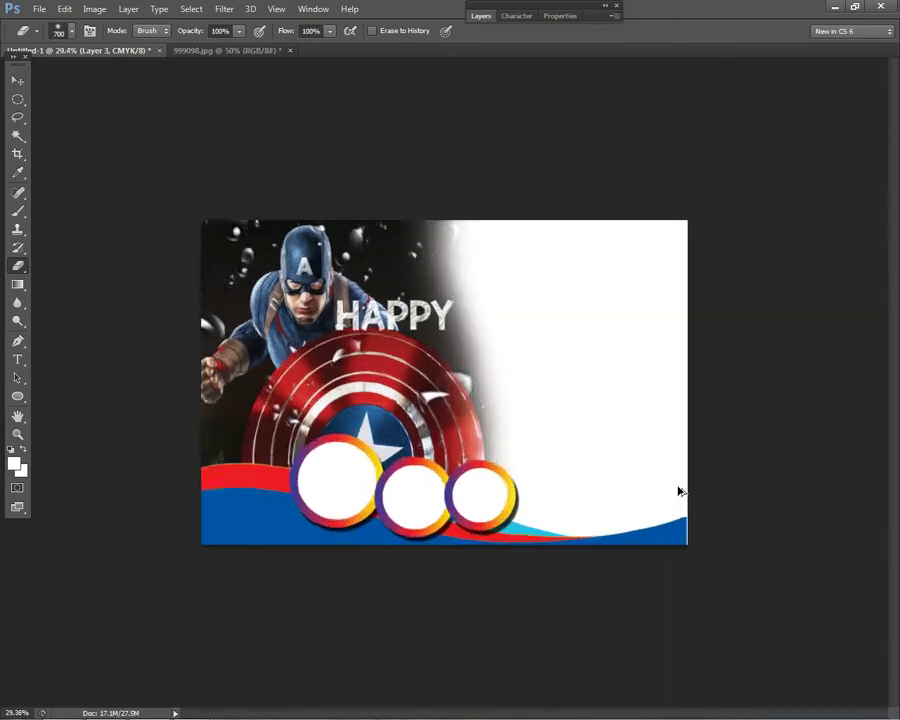
{"action": "key", "text": "ctrl+plus"}
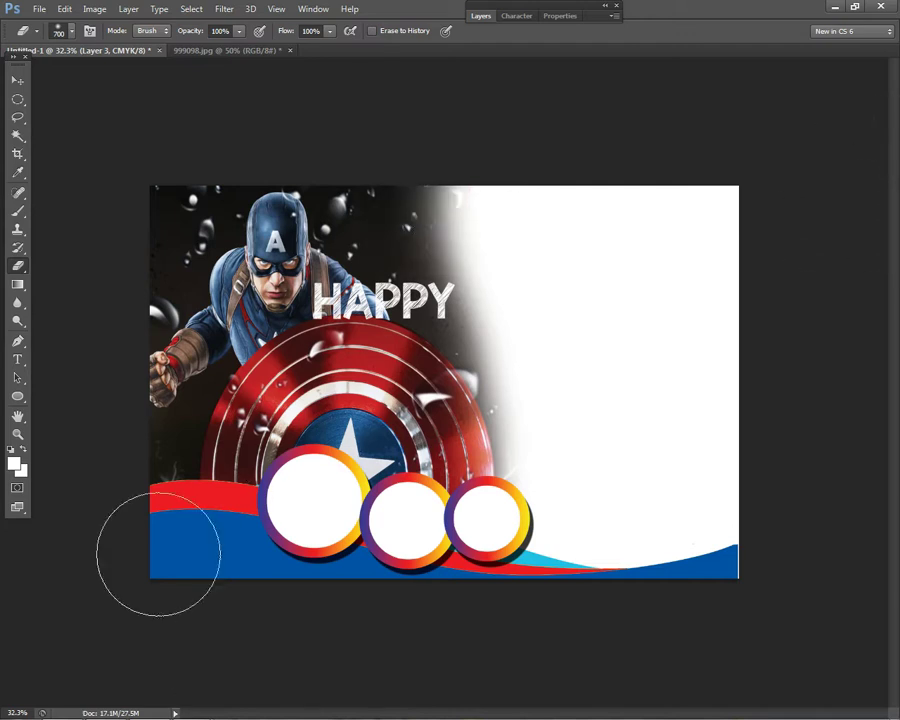
- Drag the explosion-scene hero image from the downloads folder into the layout and place it
{"action": "mouse_move", "coordinate": [192, 706]}
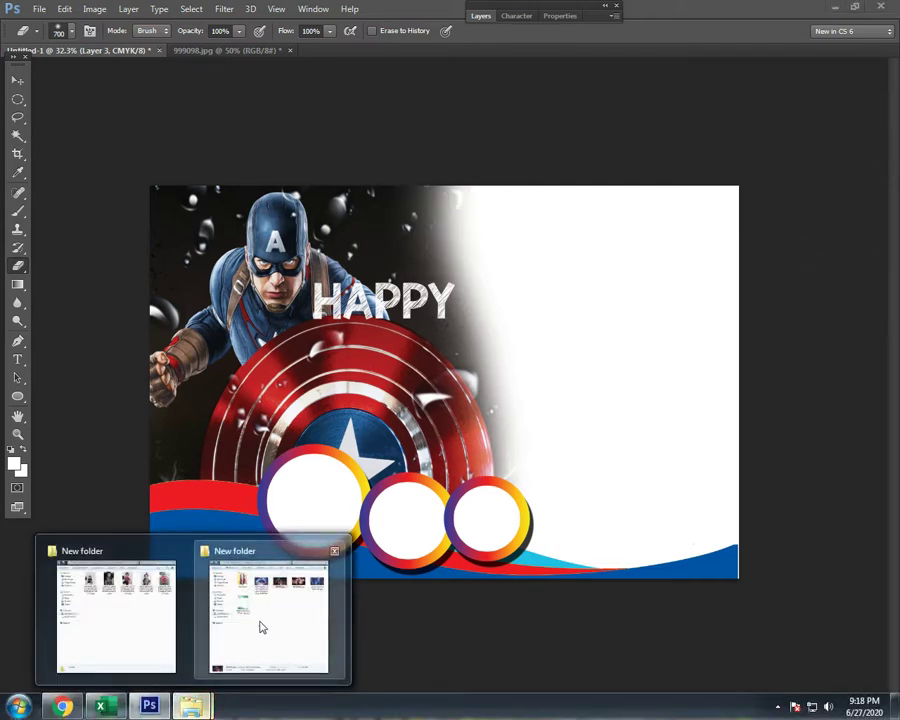
{"action": "left_click", "coordinate": [261, 624]}
{"action": "left_click_drag", "start_coordinate": [287, 158], "coordinate": [624, 302]}
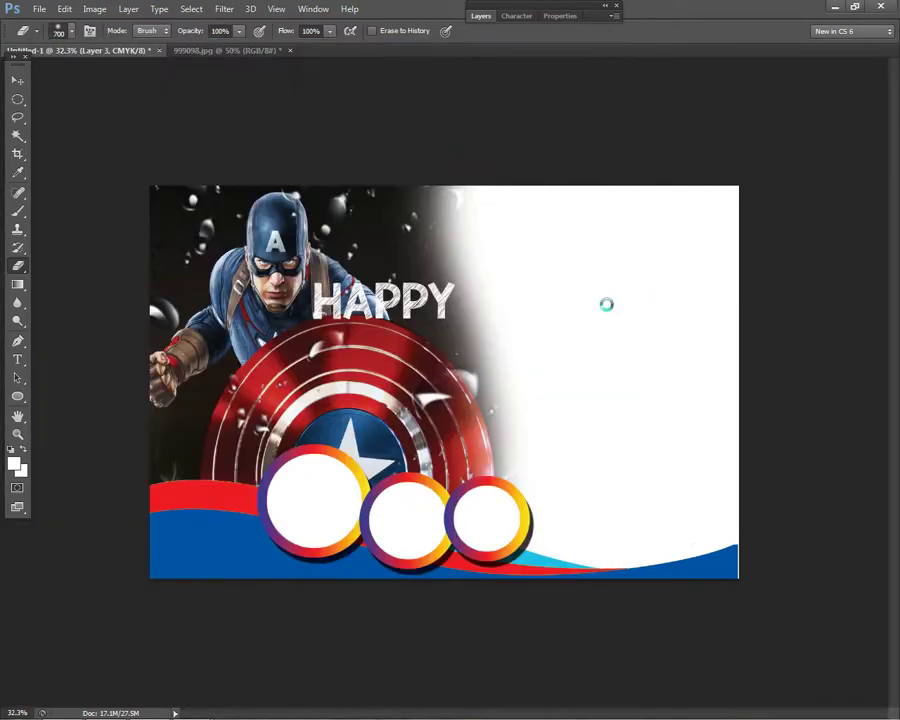
{"action": "left_click", "coordinate": [17, 80]}
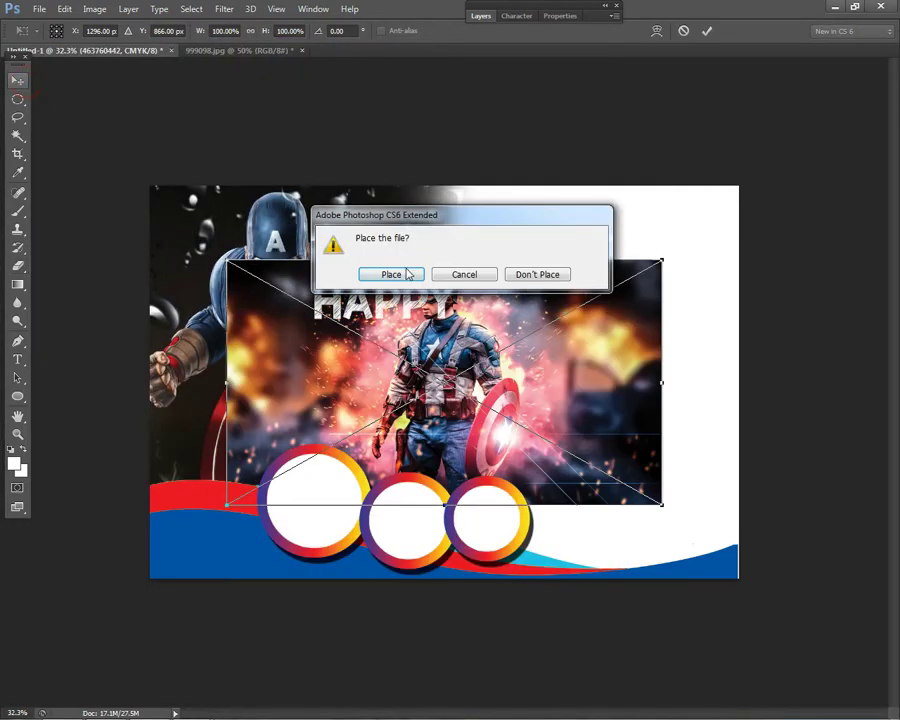
{"action": "left_click", "coordinate": [391, 274]}
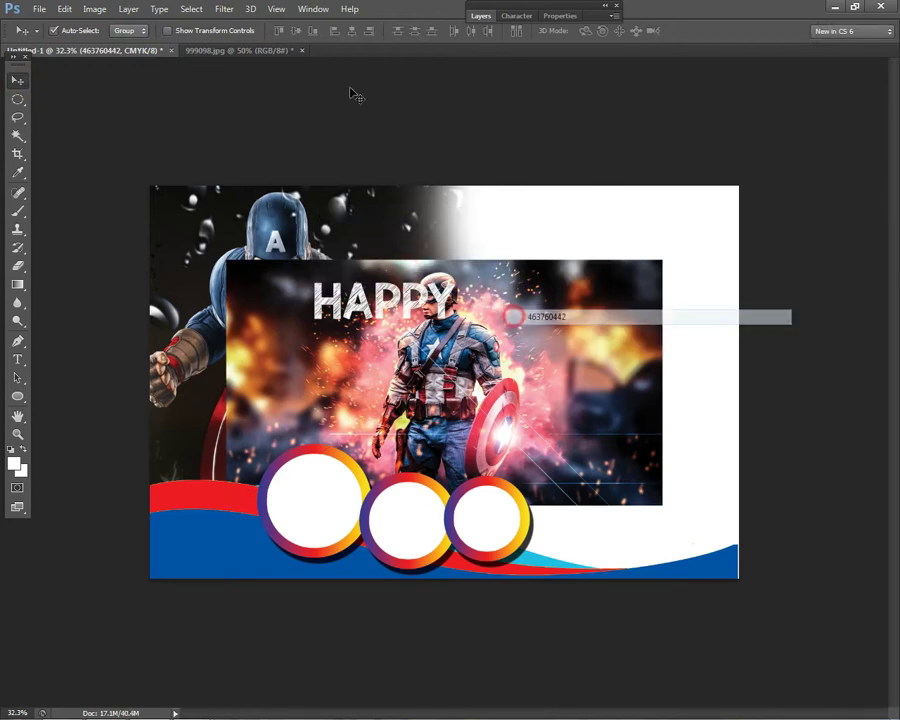
- Send the explosion photo to the back, behind the shield image
{"action": "left_click", "coordinate": [133, 9]}
{"action": "mouse_move", "coordinate": [170, 340]}
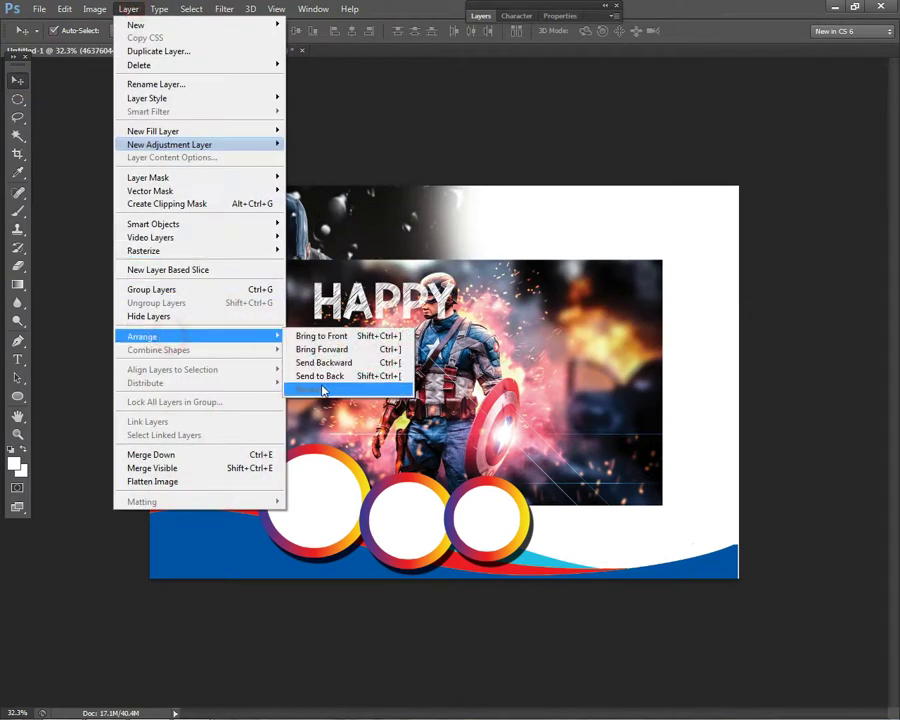
{"action": "left_click", "coordinate": [300, 377]}
- Move the explosion photo into the upper-right corner and enlarge it slightly
{"action": "left_click_drag", "start_coordinate": [617, 354], "coordinate": [692, 284]}
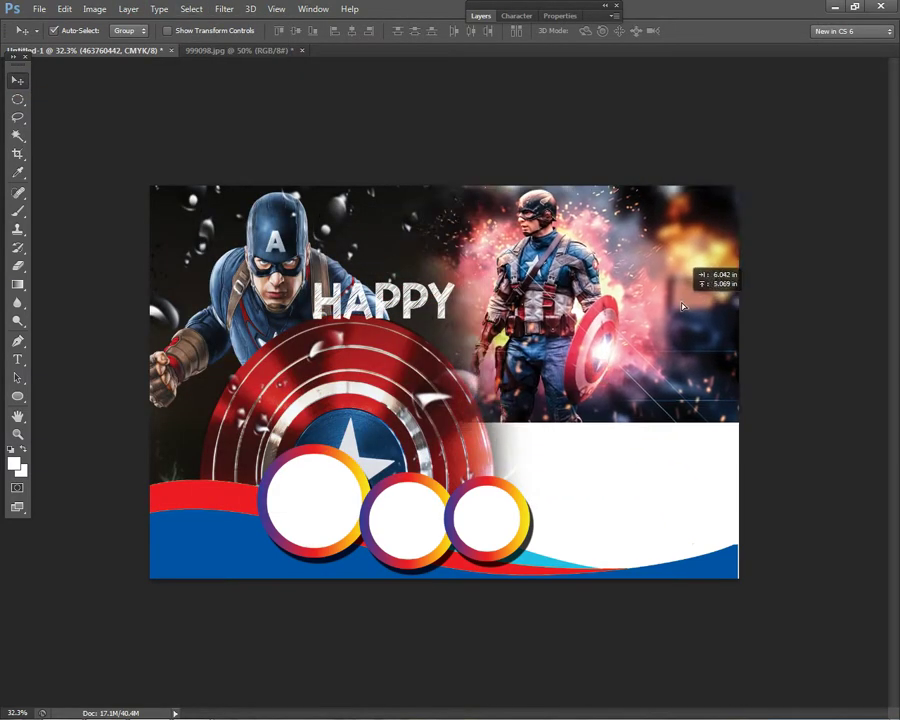
{"action": "key", "text": "ctrl+t"}
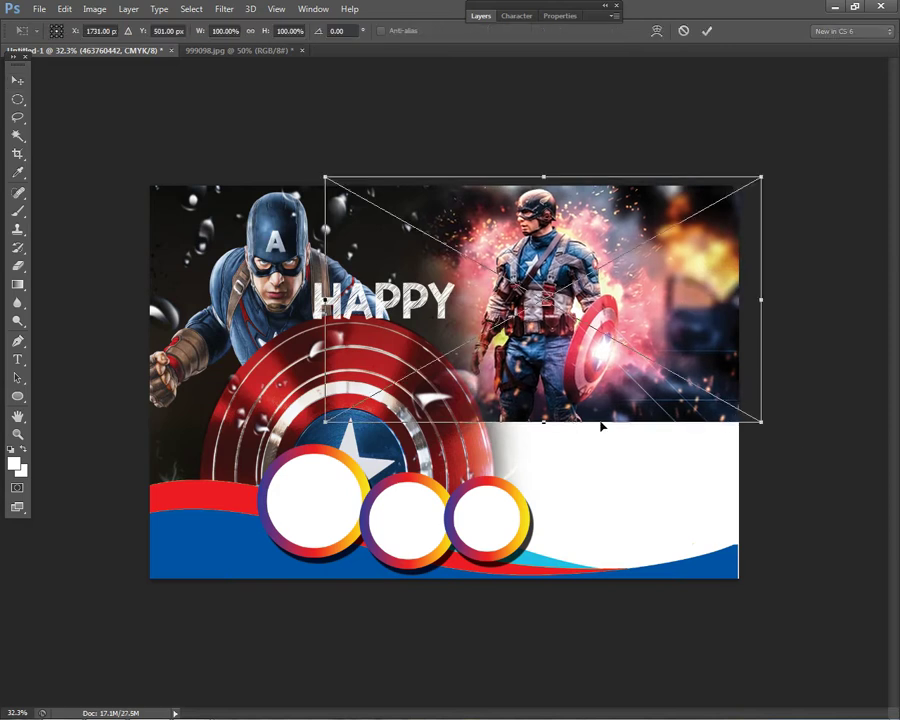
{"action": "left_click_drag", "start_coordinate": [773, 424], "coordinate": [782, 427]}
{"action": "left_click_drag", "start_coordinate": [668, 358], "coordinate": [673, 357]}
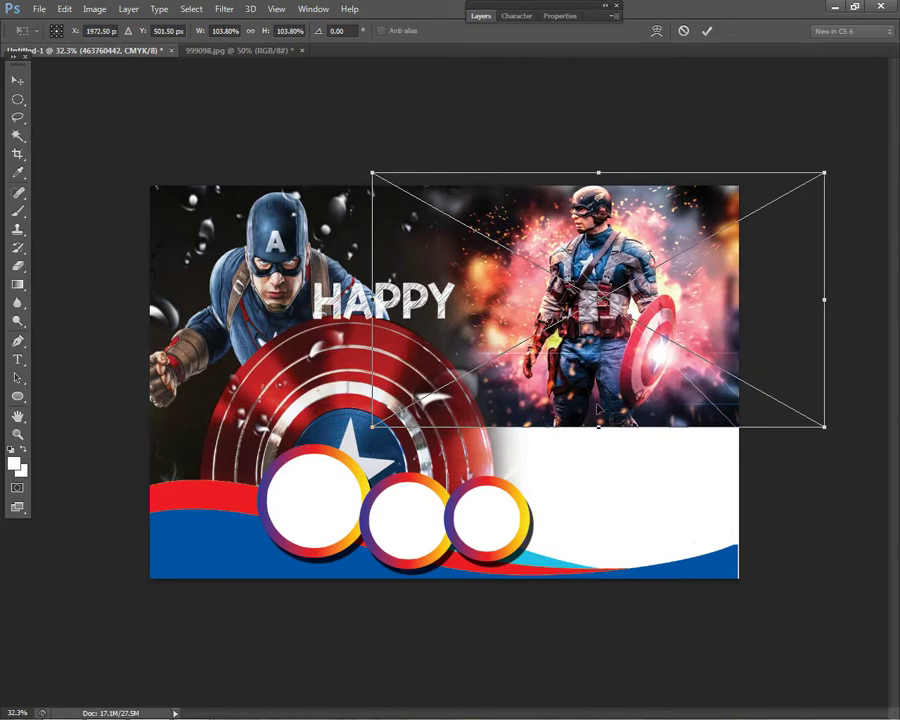
{"action": "key", "text": "Return"}
- Select the Background layer, then make the 463760442 photo layer active
{"action": "right_click", "coordinate": [612, 371]}
{"action": "left_click", "coordinate": [643, 404]}
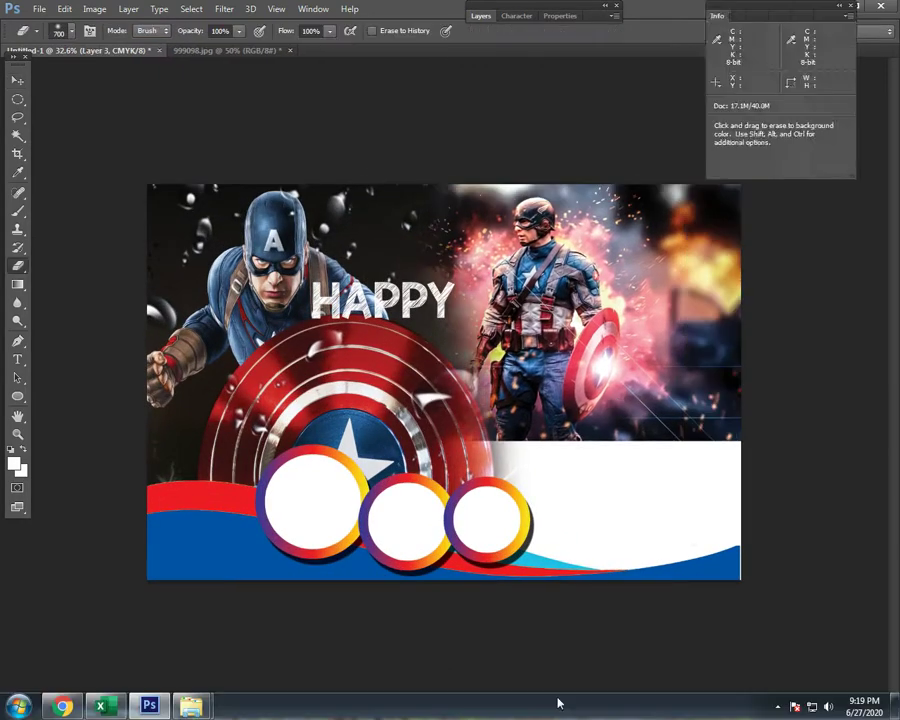
{"action": "key", "text": "F8"}
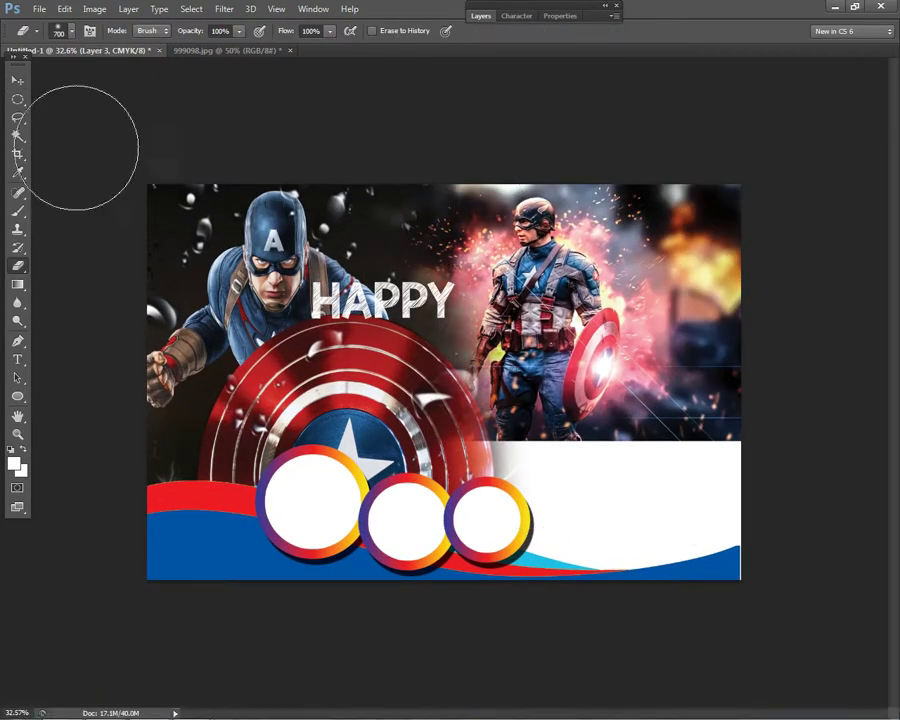
{"action": "left_click", "coordinate": [17, 80]}
{"action": "right_click", "coordinate": [544, 317]}
{"action": "left_click", "coordinate": [583, 319]}
{"action": "scroll", "coordinate": [635, 448], "scroll_direction": "down", "scroll_amount": 3}
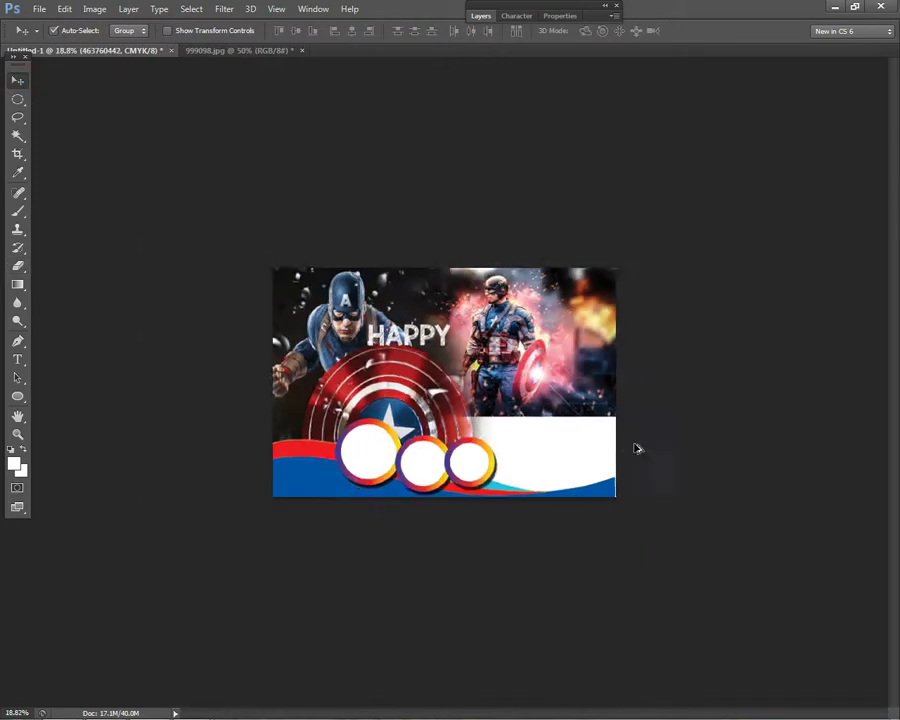
{"action": "scroll", "coordinate": [608, 511], "scroll_direction": "up", "scroll_amount": 3}
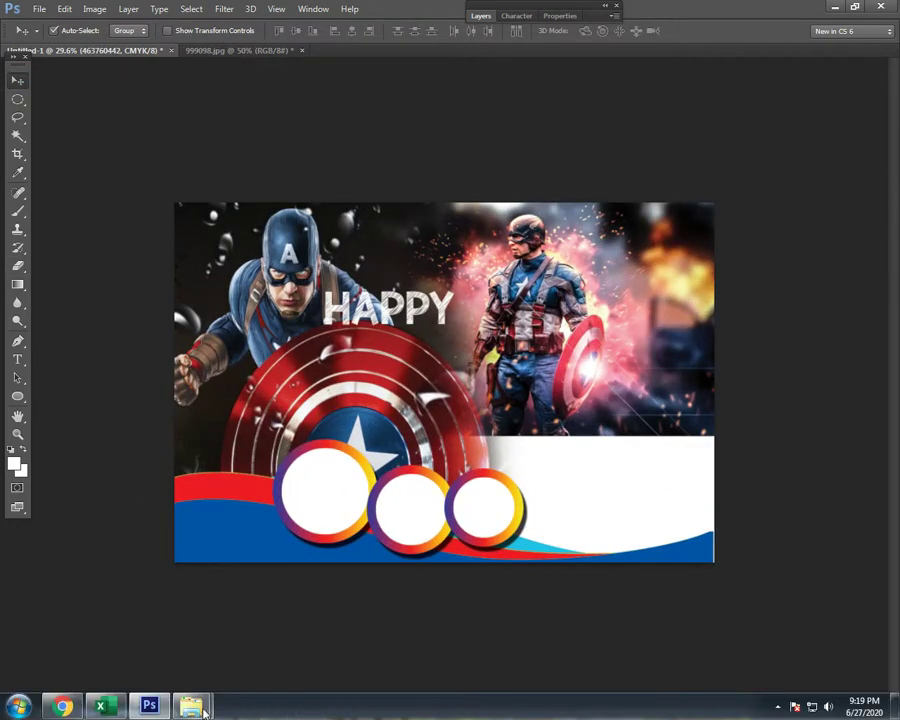
- Drag the child photo from the New folder onto the layout, then move and enlarge it on the right side
{"action": "mouse_move", "coordinate": [198, 708]}
{"action": "left_click", "coordinate": [268, 588]}
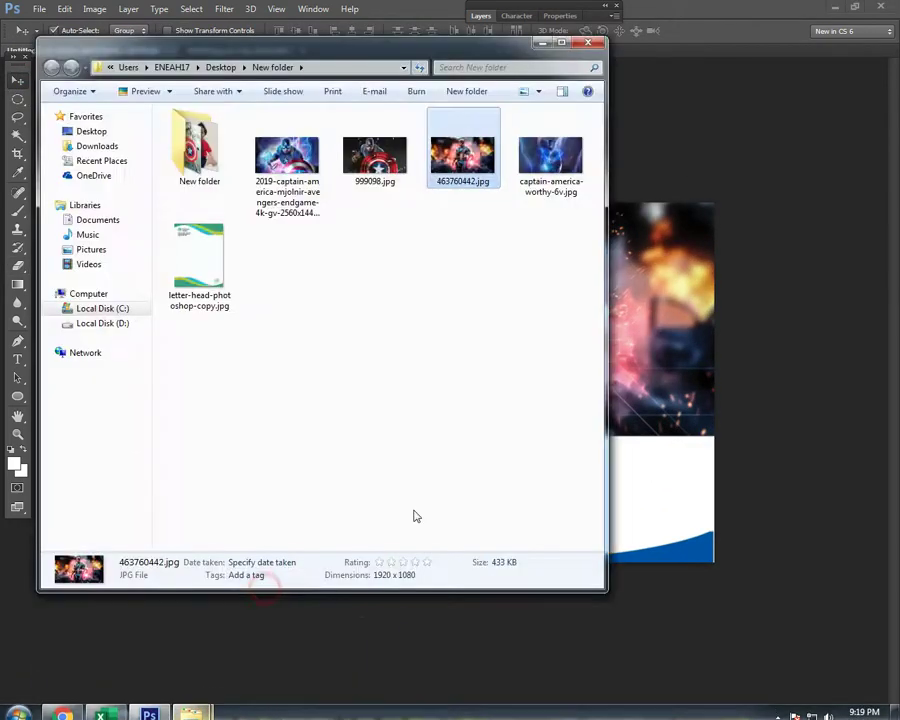
{"action": "double_click", "coordinate": [206, 165]}
{"action": "left_click_drag", "start_coordinate": [460, 150], "coordinate": [658, 326]}
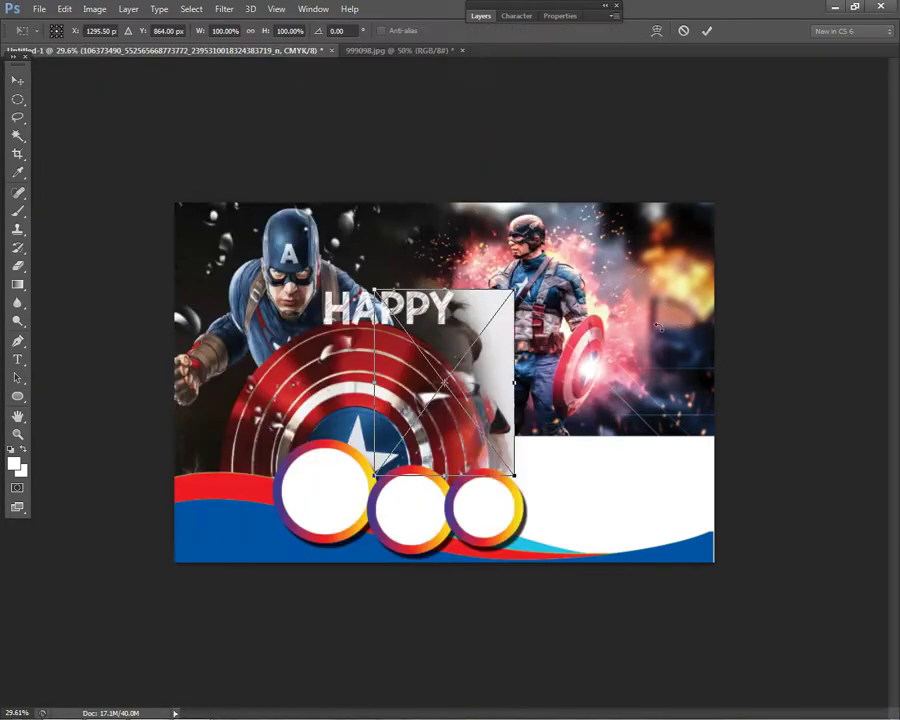
{"action": "left_click_drag", "start_coordinate": [463, 326], "coordinate": [636, 290]}
{"action": "left_click_drag", "start_coordinate": [672, 446], "coordinate": [738, 556]}
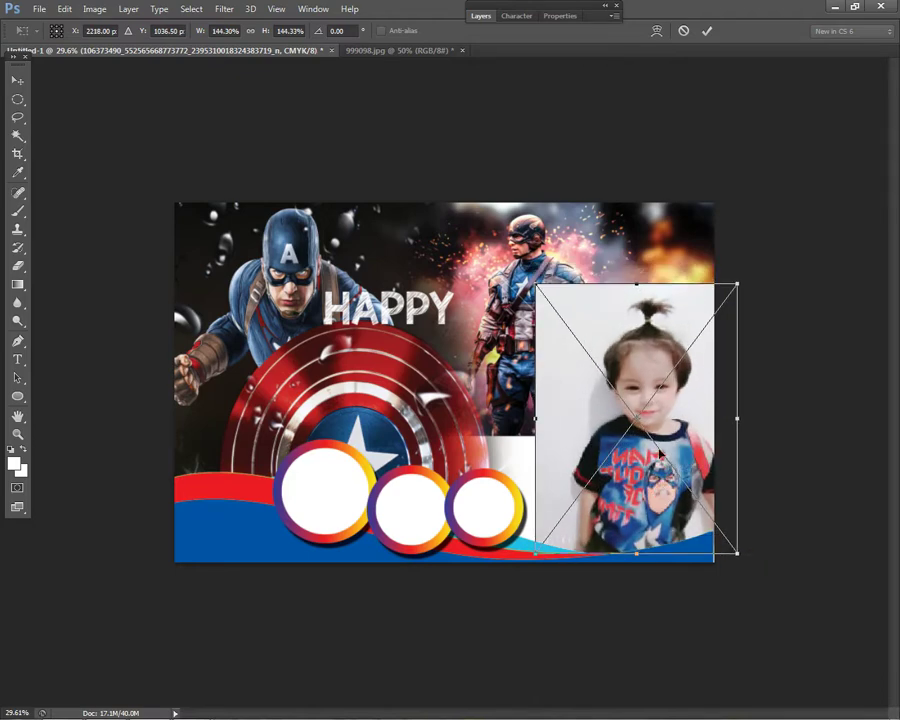
{"action": "left_click_drag", "start_coordinate": [503, 238], "coordinate": [500, 237]}
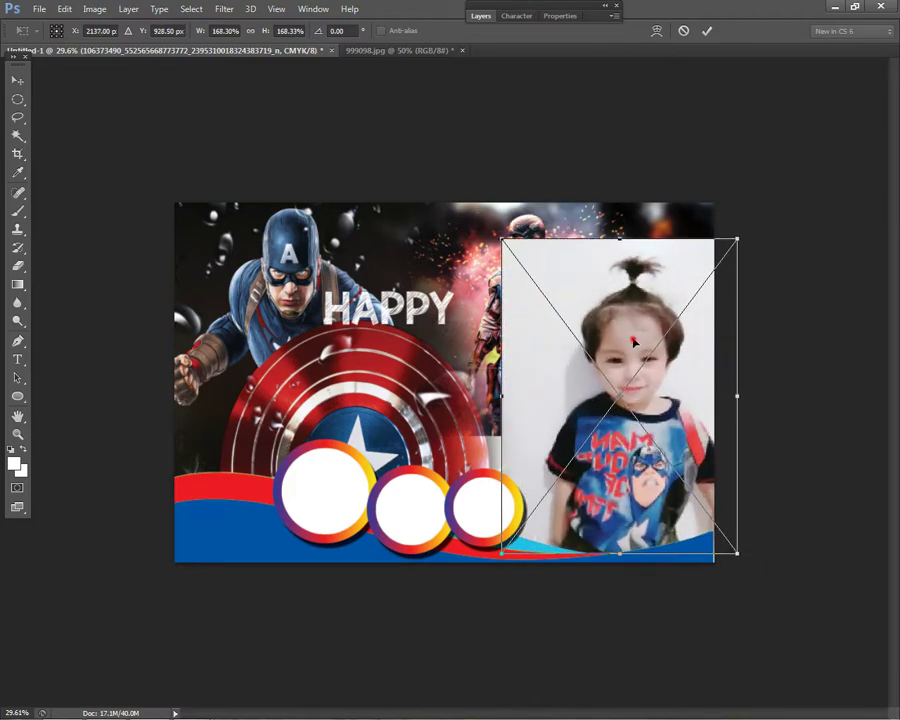
{"action": "key", "text": "Return"}
- Switch to the Pen tool to trace the child's outline
{"action": "scroll", "coordinate": [692, 432], "scroll_direction": "down", "scroll_amount": 1}
{"action": "scroll", "coordinate": [612, 407], "scroll_direction": "up", "scroll_amount": 2}
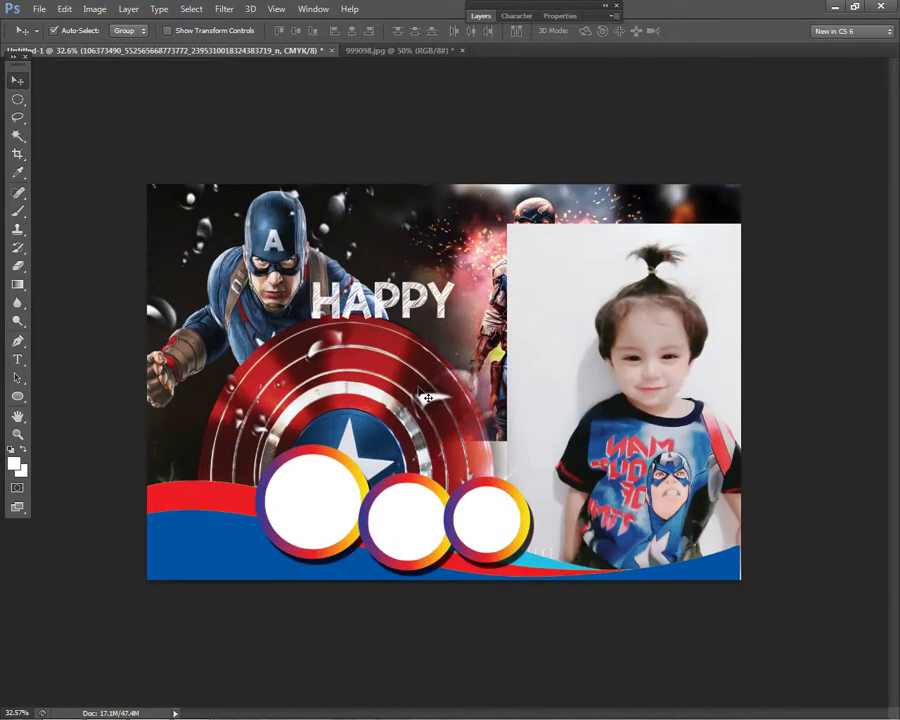
{"action": "left_click", "coordinate": [18, 342]}
{"action": "scroll", "coordinate": [578, 519], "scroll_direction": "up", "scroll_amount": 3}
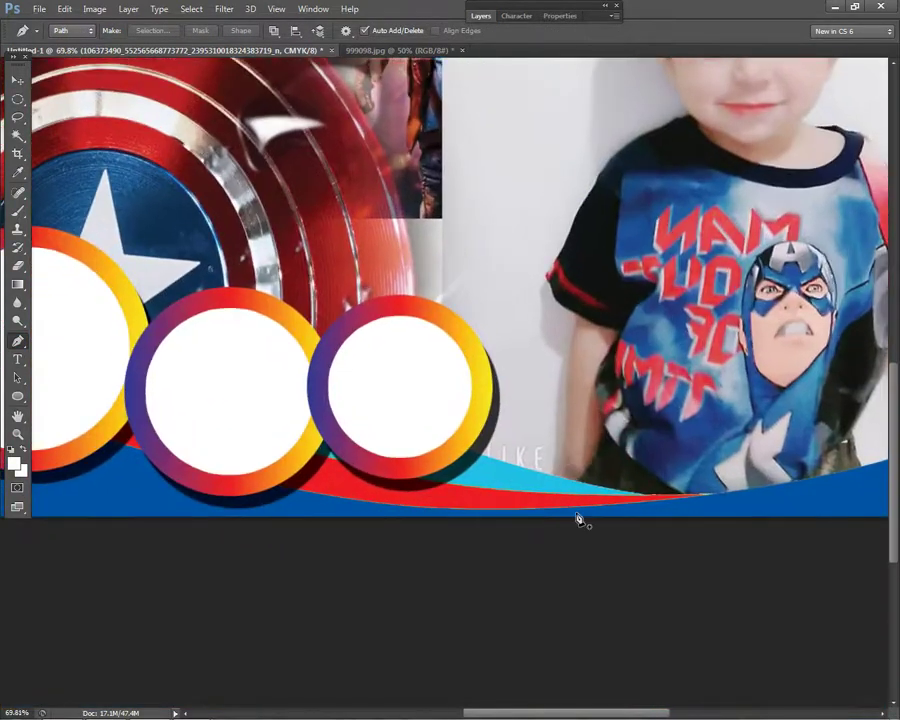
- Start the pen path at the child's lower arm and trace up the arm and sleeve
{"action": "scroll", "coordinate": [578, 519], "scroll_direction": "up", "scroll_amount": 1}
{"action": "left_click", "coordinate": [560, 540]}
{"action": "left_click", "coordinate": [565, 490]}
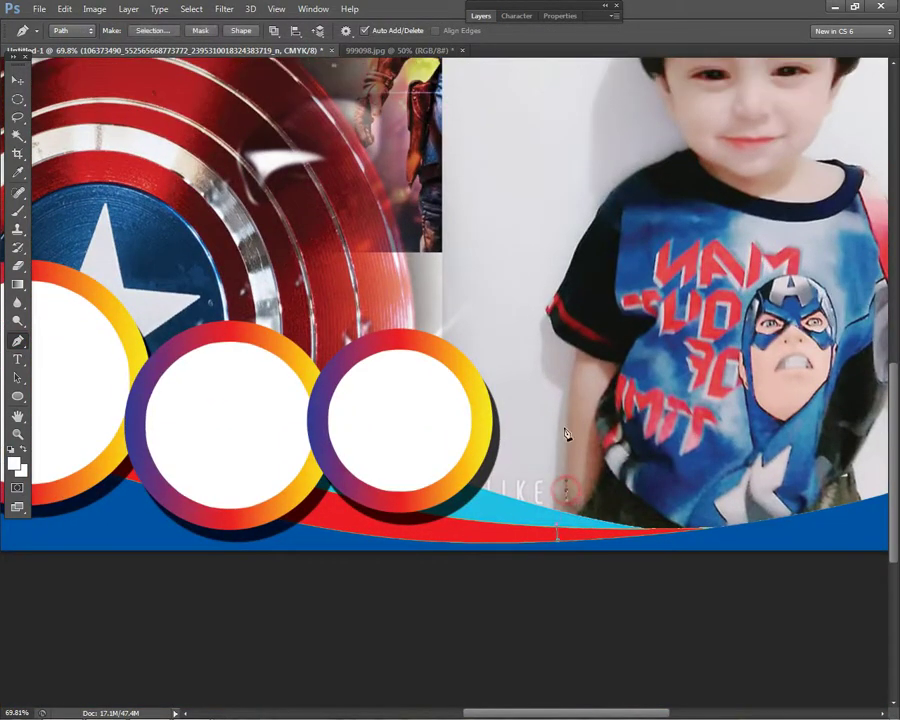
{"action": "left_click", "coordinate": [567, 392]}
{"action": "left_click", "coordinate": [570, 371]}
{"action": "scroll", "coordinate": [620, 372], "scroll_direction": "up", "scroll_amount": 2}
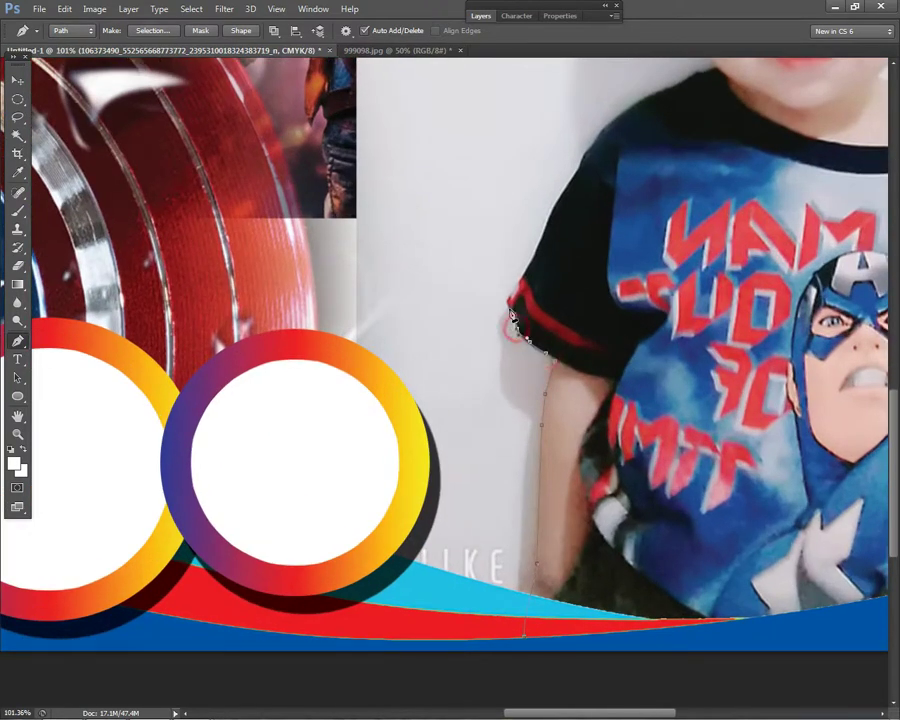
{"action": "left_click", "coordinate": [510, 291]}
{"action": "left_click", "coordinate": [589, 143]}
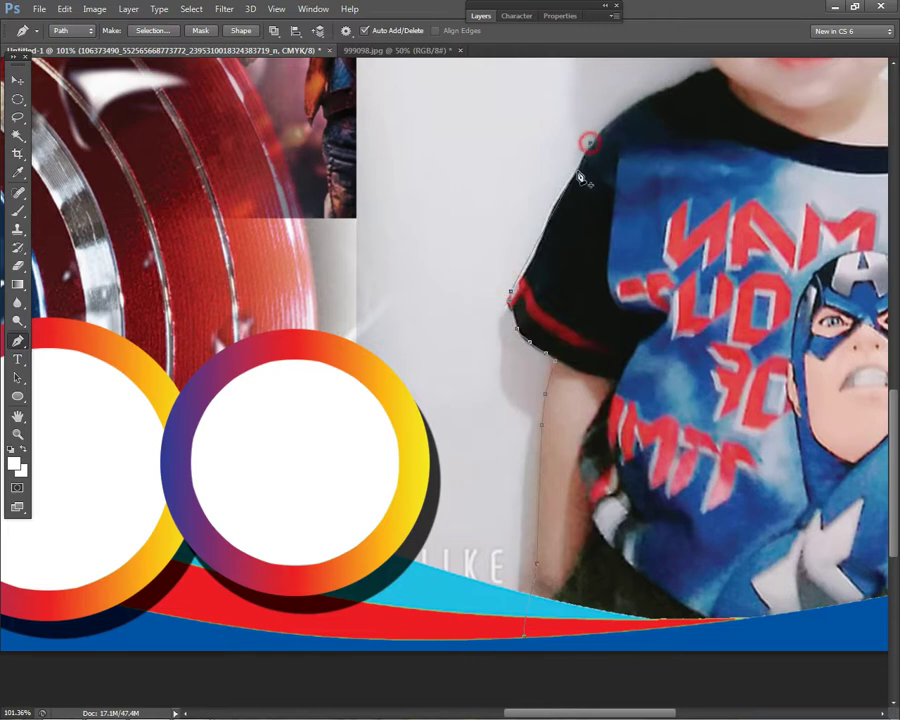
- Continue the path beside the ear and up the face with a curved point on the cheek
{"action": "left_click", "coordinate": [725, 116], "text": "ctrl"}
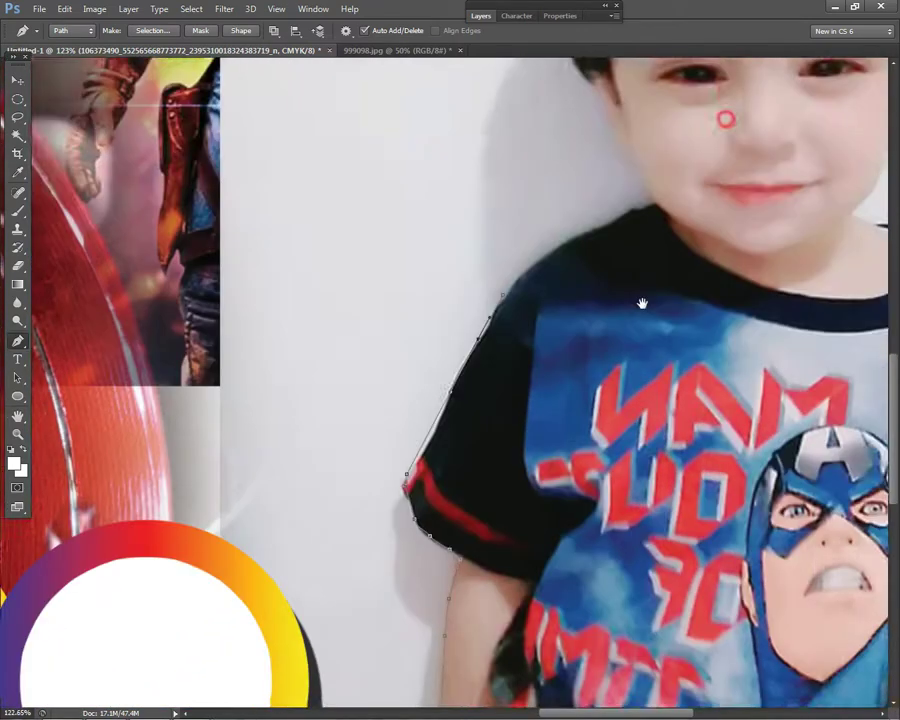
{"action": "left_click_drag", "start_coordinate": [652, 226], "coordinate": [635, 243]}
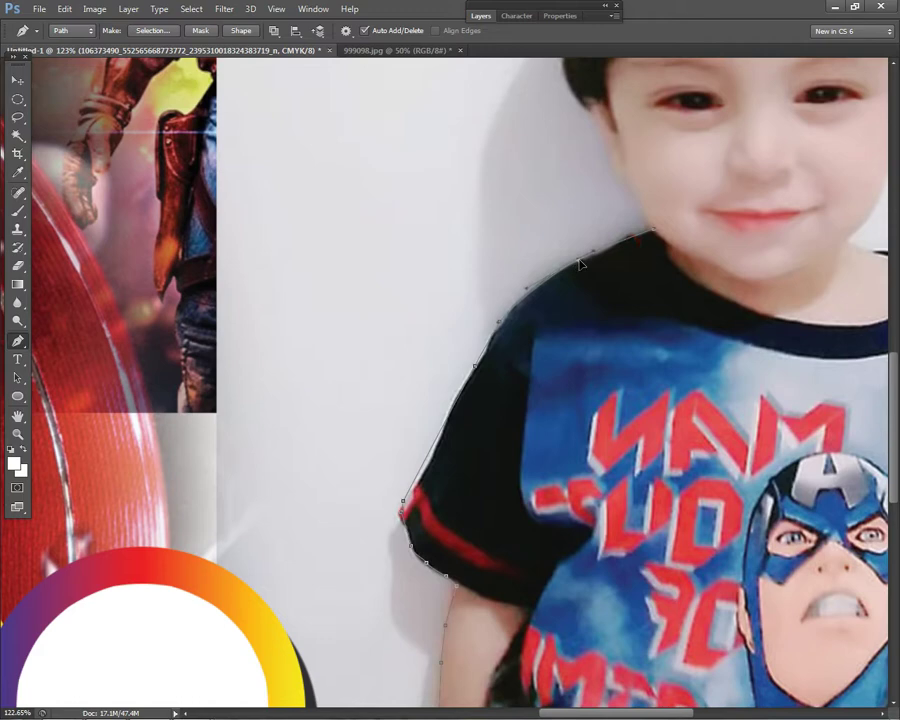
{"action": "scroll", "coordinate": [645, 231], "scroll_direction": "up", "scroll_amount": 2}
{"action": "left_click", "coordinate": [593, 160]}
{"action": "scroll", "coordinate": [600, 160], "scroll_direction": "up", "scroll_amount": 3}
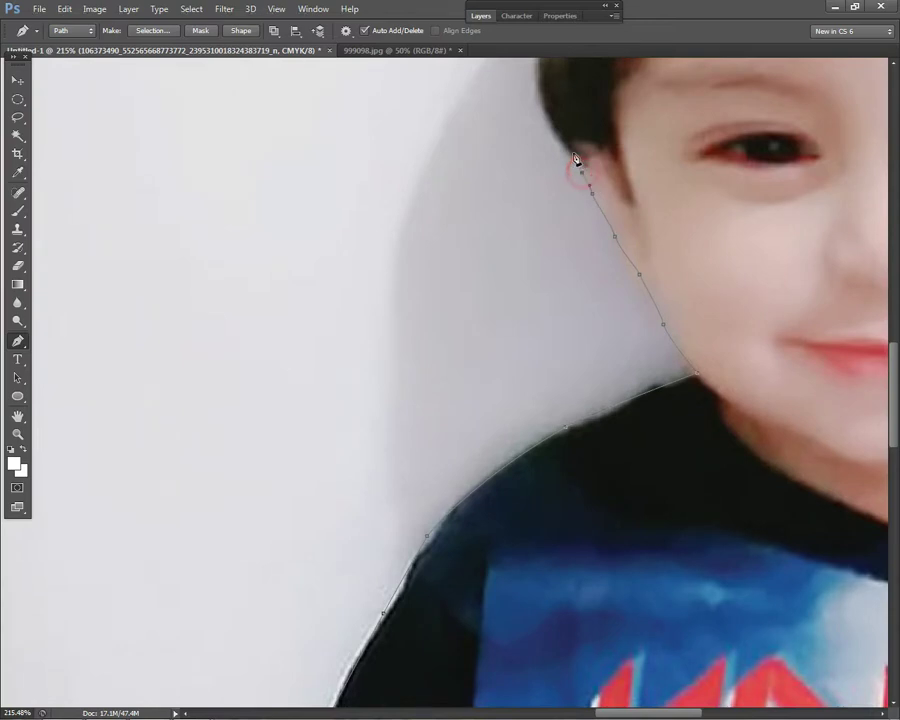
{"action": "scroll", "coordinate": [582, 172], "scroll_direction": "down", "scroll_amount": 3}
{"action": "left_click", "coordinate": [582, 288]}
{"action": "scroll", "coordinate": [597, 357], "scroll_direction": "down", "scroll_amount": 2}
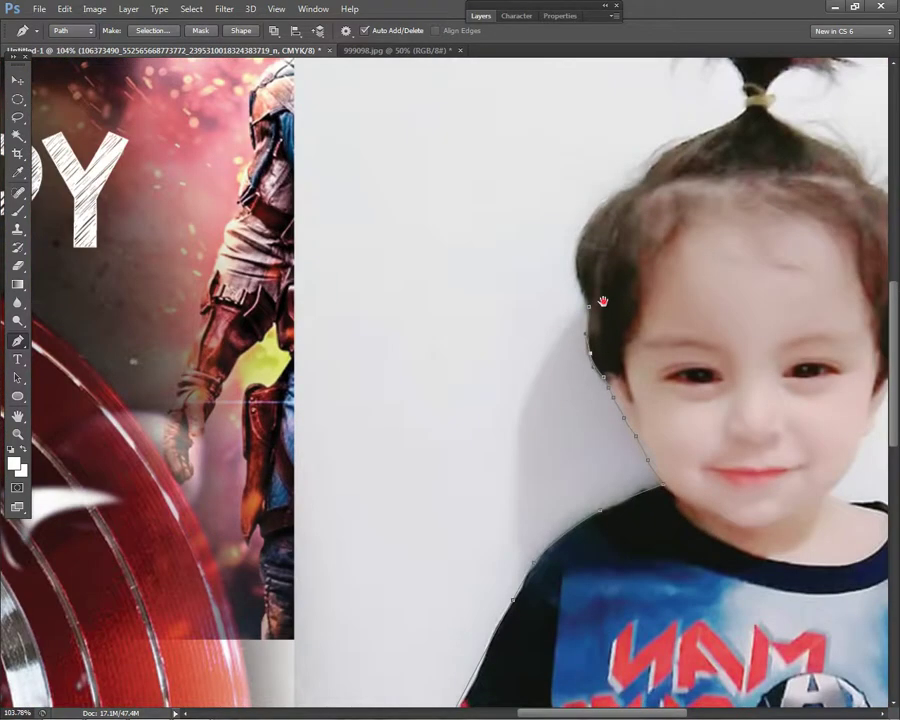
{"action": "left_click_drag", "start_coordinate": [594, 323], "coordinate": [594, 366]}
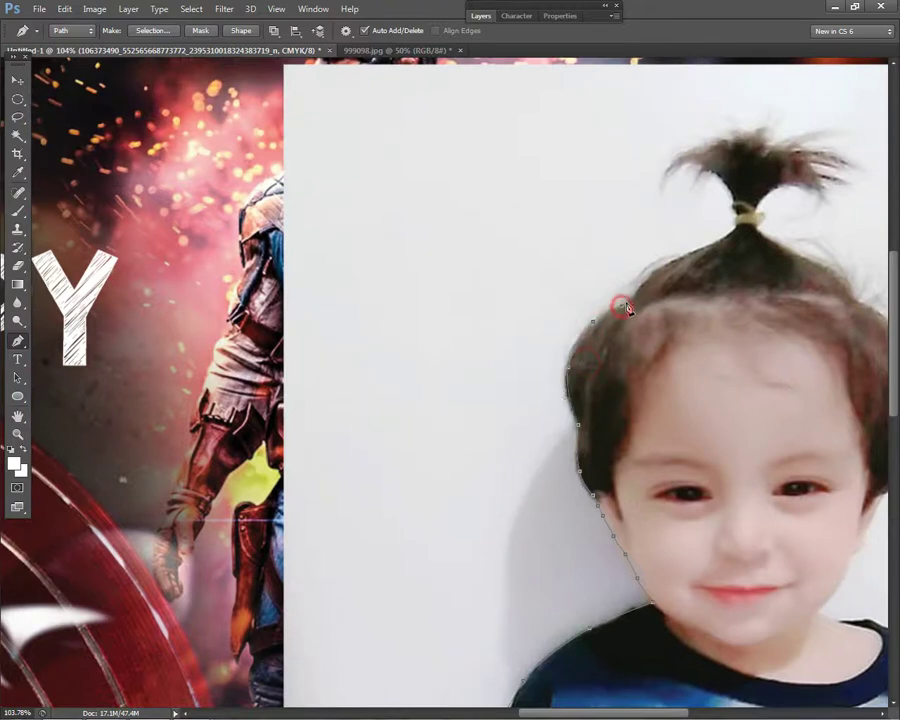
- Extend the path along the hair edge toward the ponytail
{"action": "left_click", "coordinate": [654, 275]}
{"action": "scroll", "coordinate": [655, 276], "scroll_direction": "up", "scroll_amount": 2}
{"action": "left_click", "coordinate": [689, 254]}
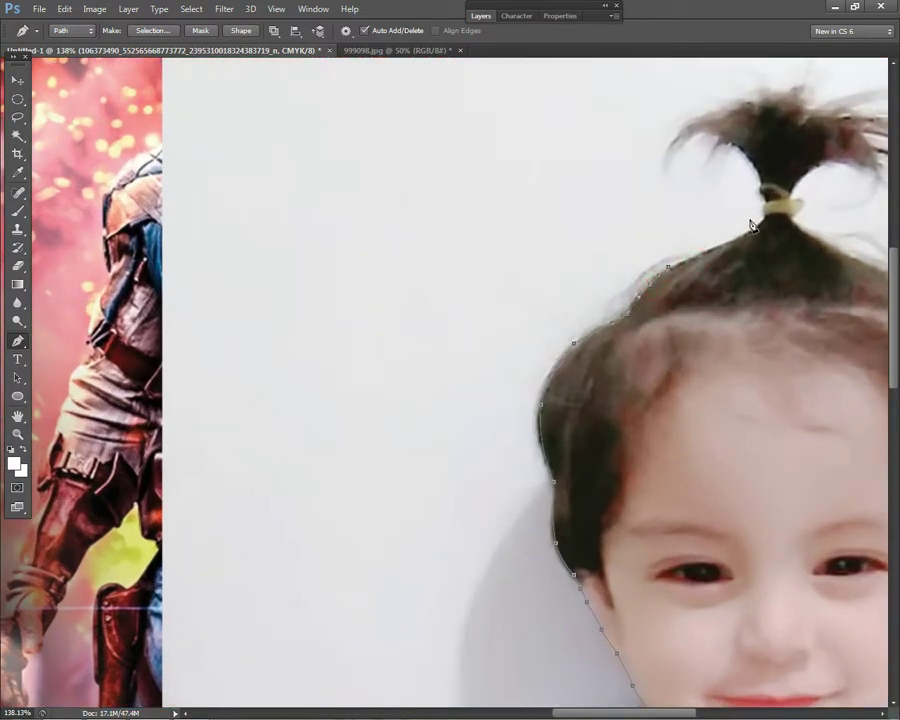
{"action": "scroll", "coordinate": [756, 235], "scroll_direction": "up", "scroll_amount": 2}
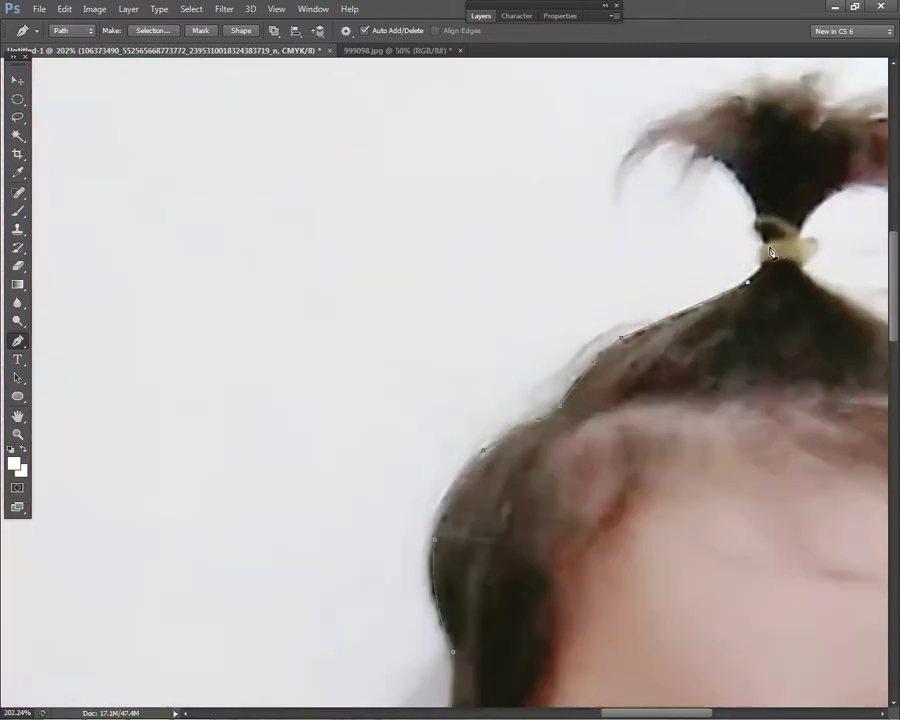
{"action": "left_click", "coordinate": [751, 206]}
{"action": "scroll", "coordinate": [703, 160], "scroll_direction": "down", "scroll_amount": 3}
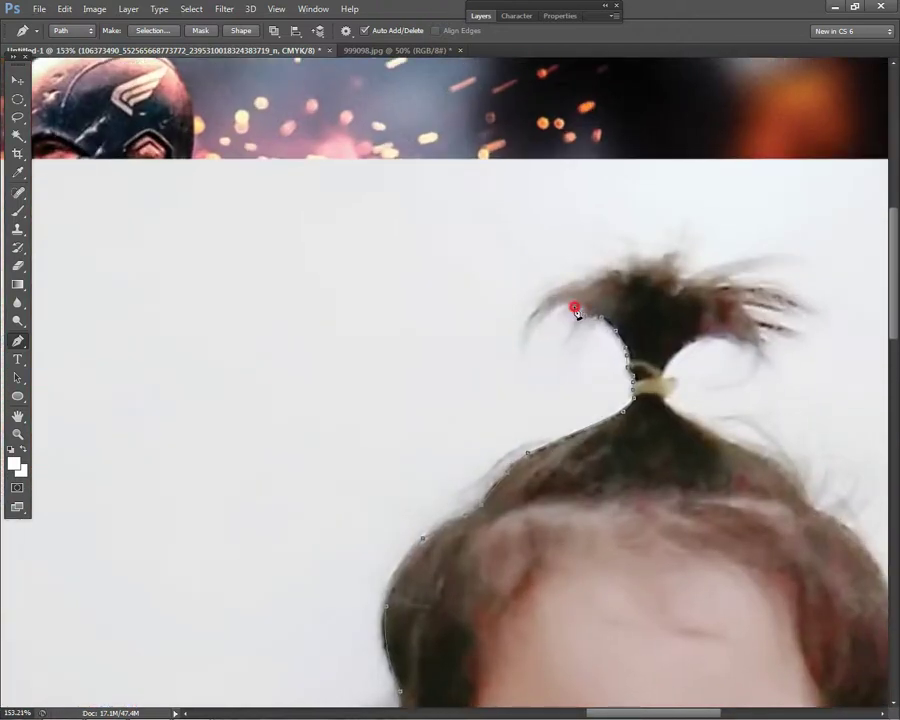
- Trace the hair strand and ponytail top, then undo the misplaced points
{"action": "left_click", "coordinate": [556, 309]}
{"action": "left_click_drag", "start_coordinate": [523, 335], "coordinate": [536, 320]}
{"action": "left_click", "coordinate": [576, 280]}
{"action": "left_click", "coordinate": [523, 335]}
{"action": "left_click_drag", "start_coordinate": [615, 254], "coordinate": [628, 254]}
{"action": "left_click", "coordinate": [687, 242]}
{"action": "left_click", "coordinate": [733, 262]}
{"action": "key", "text": "ctrl+alt+z"}
{"action": "key", "text": "ctrl+alt+z"}
{"action": "key", "text": "ctrl+alt+z"}
- Redraw the path higher around the ponytail and curve it down the hair's right side
{"action": "left_click", "coordinate": [633, 234]}
{"action": "left_click", "coordinate": [716, 227]}
{"action": "left_click", "coordinate": [782, 263]}
{"action": "left_click", "coordinate": [806, 287]}
{"action": "left_click", "coordinate": [822, 309]}
{"action": "left_click_drag", "start_coordinate": [822, 332], "coordinate": [796, 358]}
{"action": "left_click", "coordinate": [752, 366]}
{"action": "left_click", "coordinate": [722, 345]}
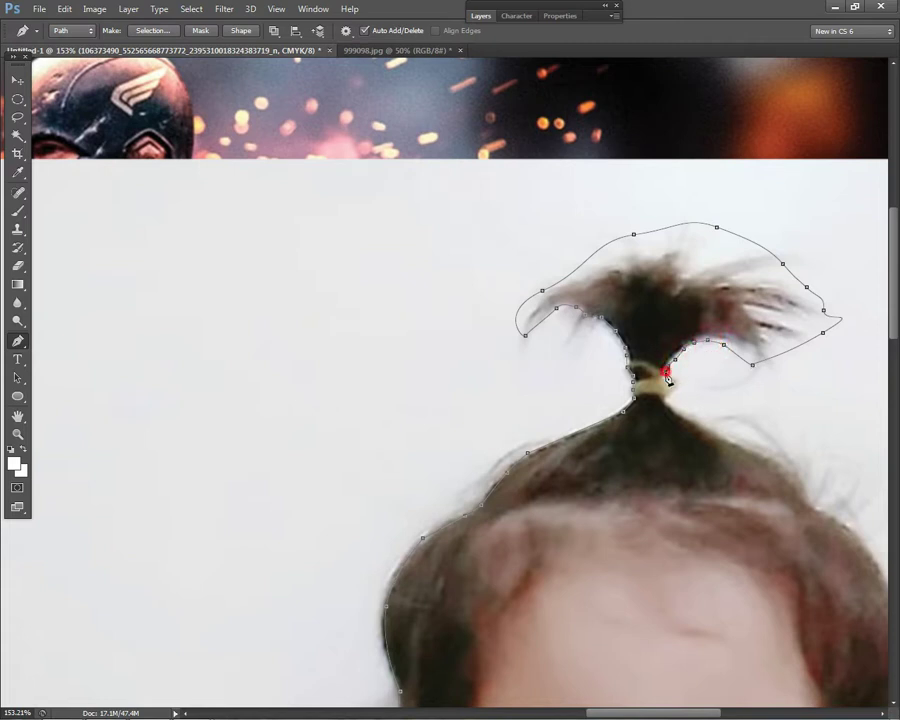
{"action": "left_click", "coordinate": [805, 489]}
{"action": "left_click_drag", "start_coordinate": [762, 464], "coordinate": [781, 460]}
- Add curved points down the hair's right side and trace down the cheek edge
{"action": "scroll", "coordinate": [779, 460], "scroll_direction": "down", "scroll_amount": 3}
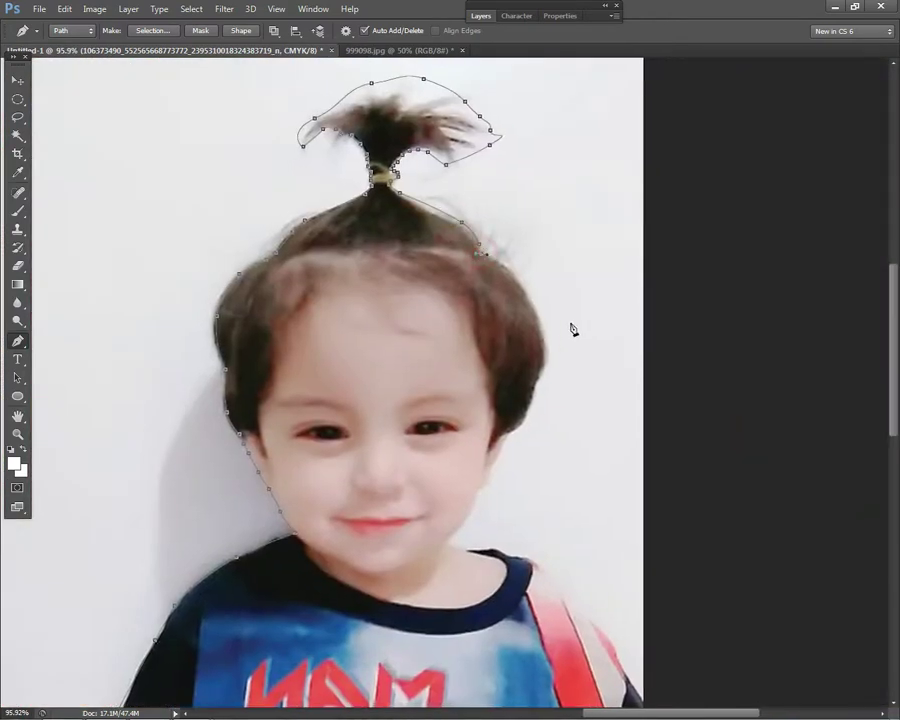
{"action": "left_click_drag", "start_coordinate": [545, 330], "coordinate": [527, 287]}
{"action": "left_click_drag", "start_coordinate": [545, 374], "coordinate": [530, 400]}
{"action": "scroll", "coordinate": [530, 435], "scroll_direction": "up", "scroll_amount": 2}
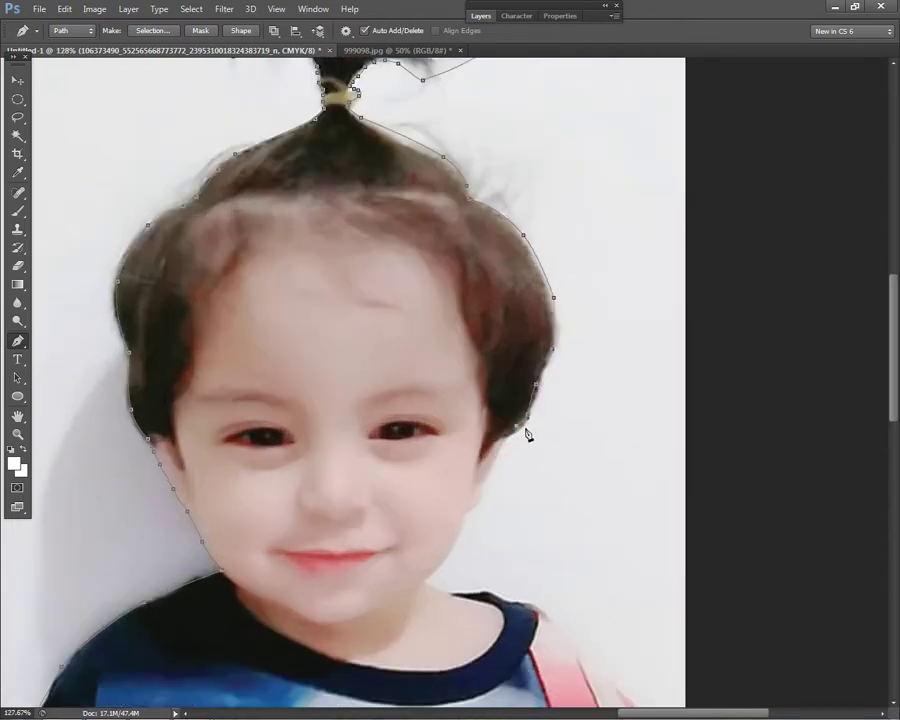
{"action": "left_click", "coordinate": [502, 450]}
{"action": "left_click", "coordinate": [491, 468]}
{"action": "left_click", "coordinate": [470, 508]}
- Continue the path down the jaw and neck and along the shirt collar
{"action": "left_click_drag", "start_coordinate": [482, 515], "coordinate": [536, 380]}
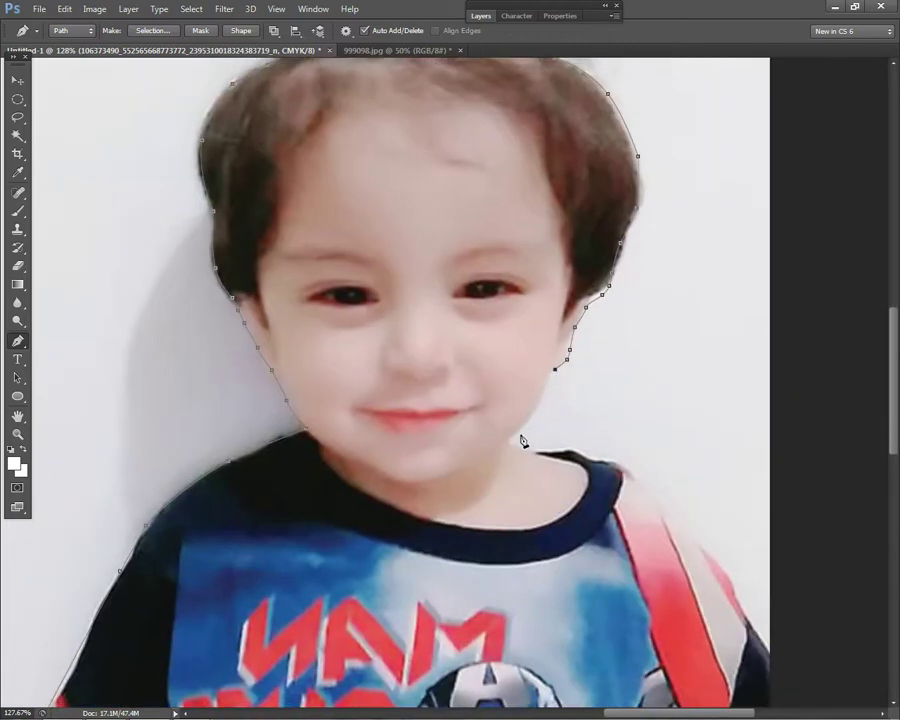
{"action": "left_click", "coordinate": [512, 437]}
{"action": "left_click", "coordinate": [548, 386]}
{"action": "left_click", "coordinate": [540, 400]}
{"action": "left_click", "coordinate": [537, 449]}
{"action": "left_click", "coordinate": [568, 446]}
{"action": "left_click", "coordinate": [589, 456]}
- Finish the path down the right shoulder
{"action": "scroll", "coordinate": [646, 494], "scroll_direction": "down", "scroll_amount": 3}
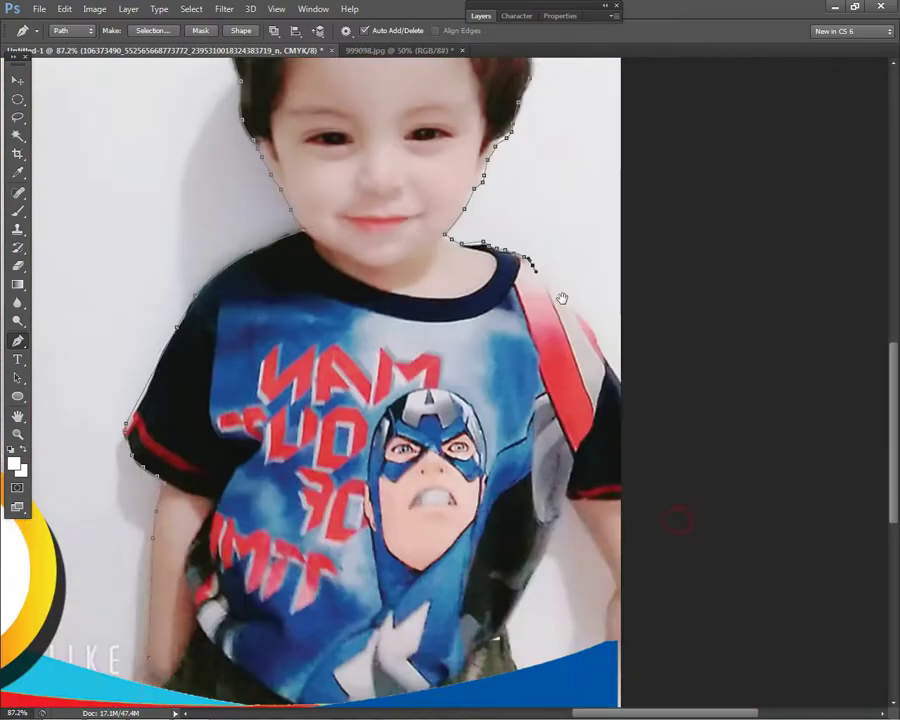
{"action": "left_click", "coordinate": [571, 308]}
{"action": "left_click", "coordinate": [585, 322]}
{"action": "left_click", "coordinate": [601, 352]}
{"action": "left_click", "coordinate": [619, 389]}
{"action": "scroll", "coordinate": [619, 389], "scroll_direction": "down", "scroll_amount": 3}
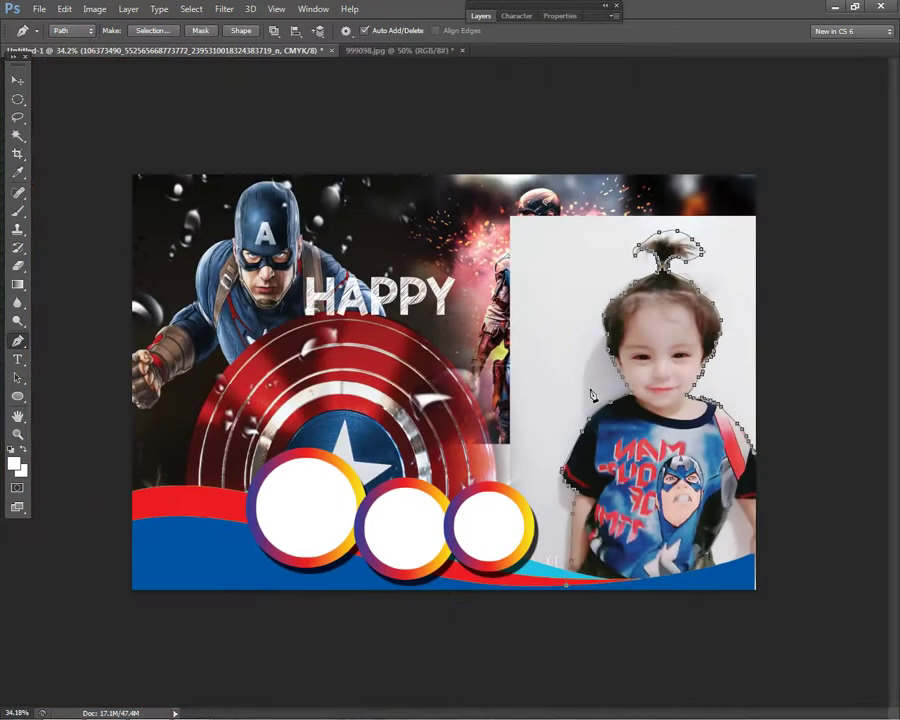
{"action": "left_click", "coordinate": [10, 78]}
- Select the child photo layer, try nudging it left and undo the move
{"action": "right_click", "coordinate": [534, 280]}
{"action": "left_click", "coordinate": [554, 297]}
{"action": "left_click_drag", "start_coordinate": [554, 297], "coordinate": [522, 295]}
{"action": "key", "text": "ctrl+z"}
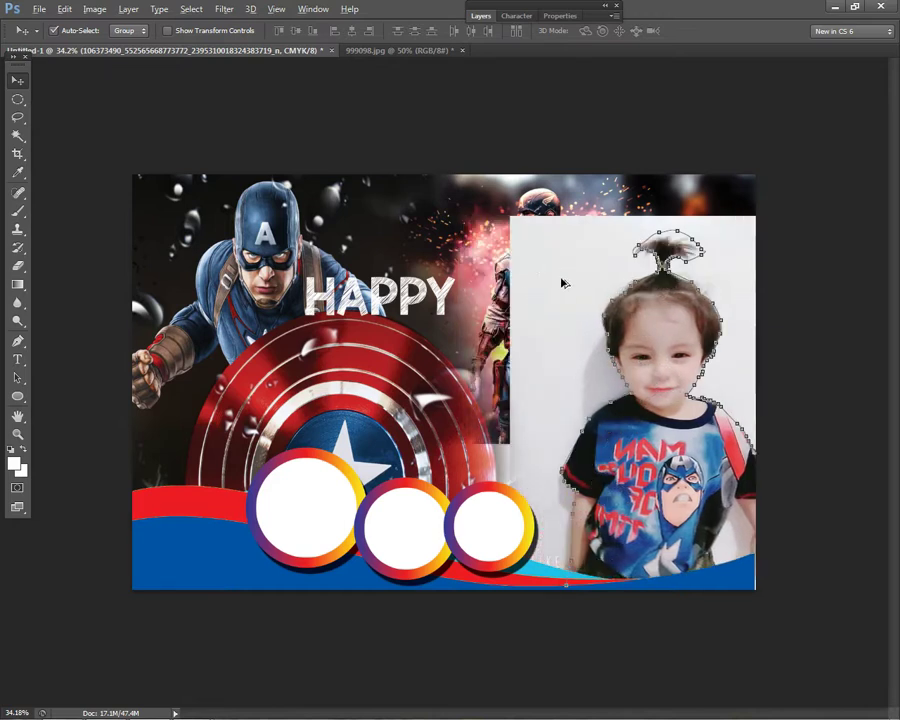
{"action": "left_click", "coordinate": [17, 99]}
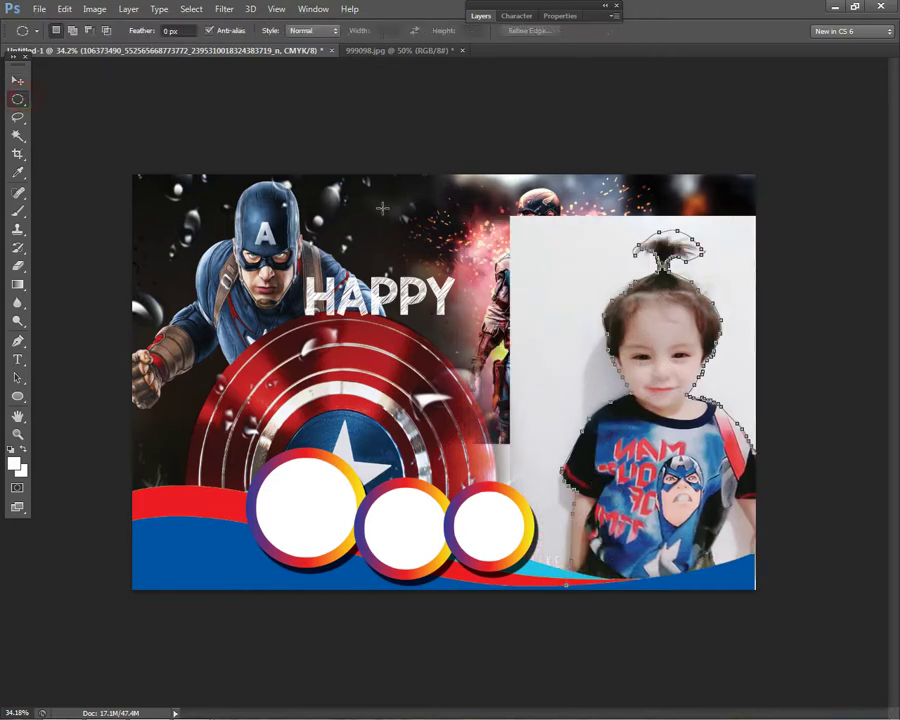
{"action": "left_click", "coordinate": [17, 340]}
- Draw a closed path around the photo's background and make it a selection with 2 px feather
{"action": "scroll", "coordinate": [889, 440], "scroll_direction": "down", "scroll_amount": 2}
{"action": "left_click", "coordinate": [741, 480]}
{"action": "left_click", "coordinate": [777, 291]}
{"action": "left_click", "coordinate": [717, 191]}
{"action": "left_click", "coordinate": [398, 155]}
{"action": "left_click", "coordinate": [300, 461]}
{"action": "left_click", "coordinate": [373, 512]}
{"action": "left_click", "coordinate": [433, 536]}
{"action": "left_click", "coordinate": [506, 545]}
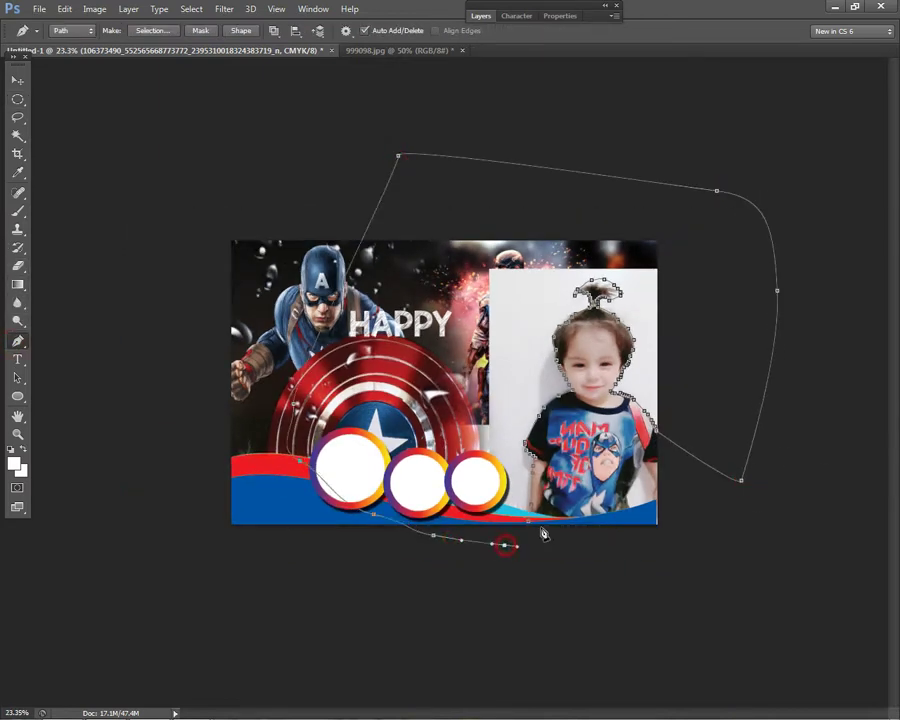
{"action": "left_click", "coordinate": [531, 523]}
{"action": "right_click", "coordinate": [568, 317]}
{"action": "left_click", "coordinate": [600, 405]}
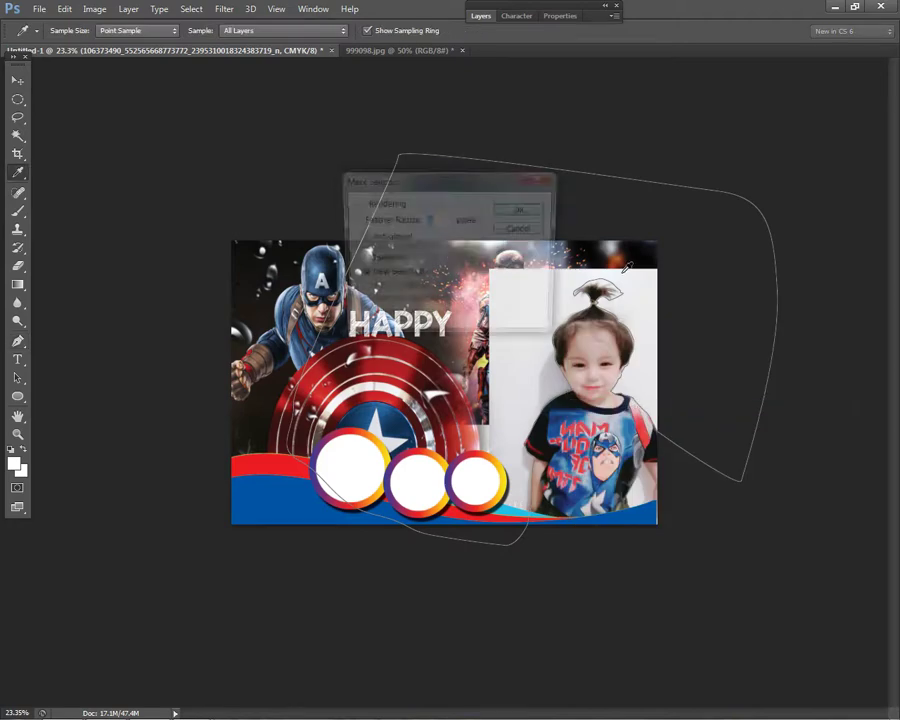
{"action": "left_click", "coordinate": [522, 209]}
- Rasterize the child photo, erase the selected white background and deselect
{"action": "key", "text": "Delete"}
{"action": "key", "text": "Return"}
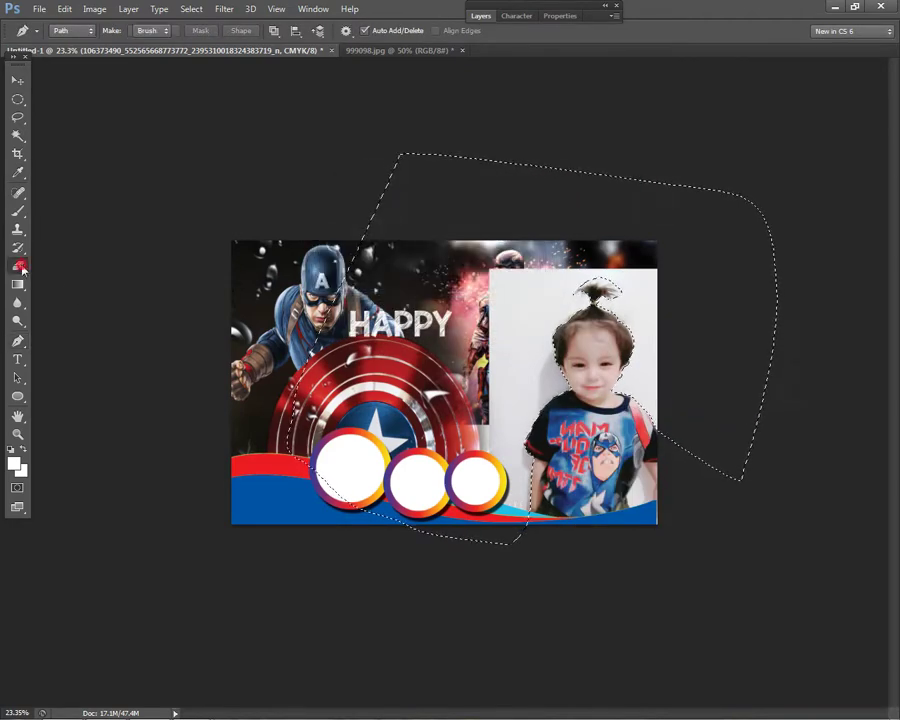
{"action": "left_click", "coordinate": [21, 268]}
{"action": "left_click", "coordinate": [354, 273]}
{"action": "left_click", "coordinate": [418, 280]}
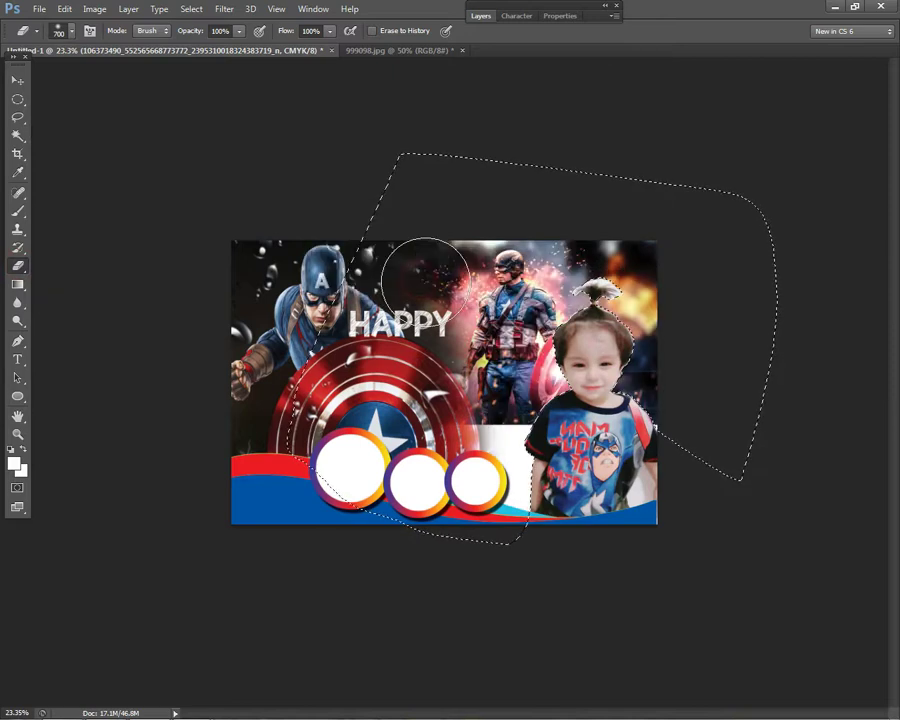
{"action": "left_click", "coordinate": [17, 99]}
{"action": "right_click", "coordinate": [565, 323]}
{"action": "left_click", "coordinate": [598, 329]}
- Set the Eraser brush size to 80 px
{"action": "left_click", "coordinate": [17, 79]}
{"action": "left_click", "coordinate": [17, 266]}
{"action": "scroll", "coordinate": [655, 272], "scroll_direction": "up", "scroll_amount": 3}
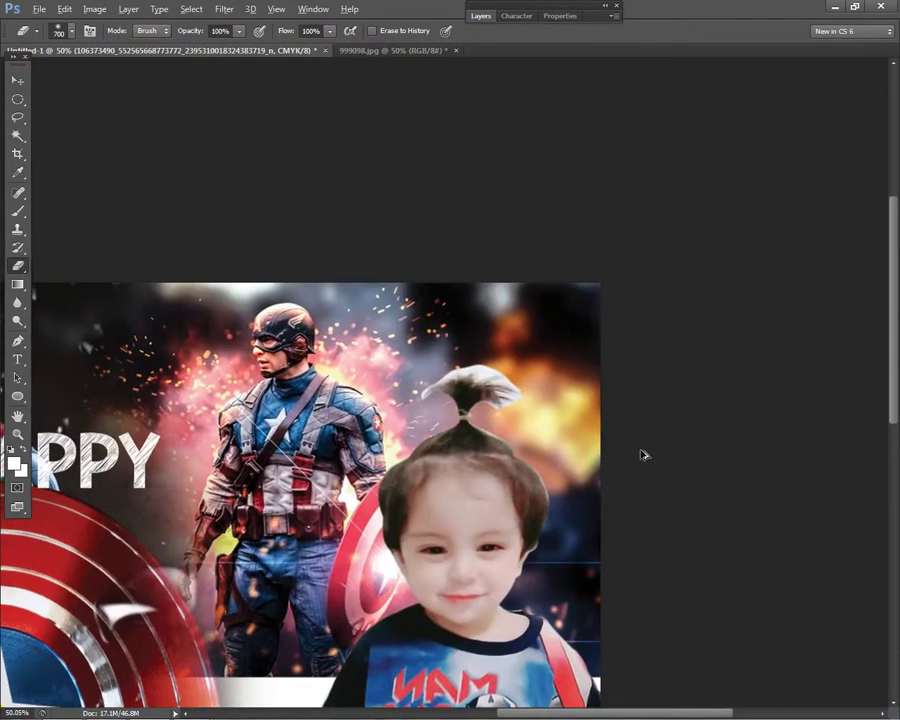
{"action": "scroll", "coordinate": [643, 454], "scroll_direction": "up", "scroll_amount": 2}
{"action": "key", "text": "bracketleft"}
{"action": "key", "text": "bracketleft"}
{"action": "key", "text": "bracketleft"}
{"action": "key", "text": "bracketleft"}
{"action": "key", "text": "bracketleft"}
{"action": "key", "text": "bracketleft"}
{"action": "key", "text": "bracketleft"}
{"action": "key", "text": "bracketleft"}
{"action": "key", "text": "bracketleft"}
{"action": "key", "text": "bracketleft"}
{"action": "key", "text": "bracketleft"}
{"action": "key", "text": "bracketleft"}
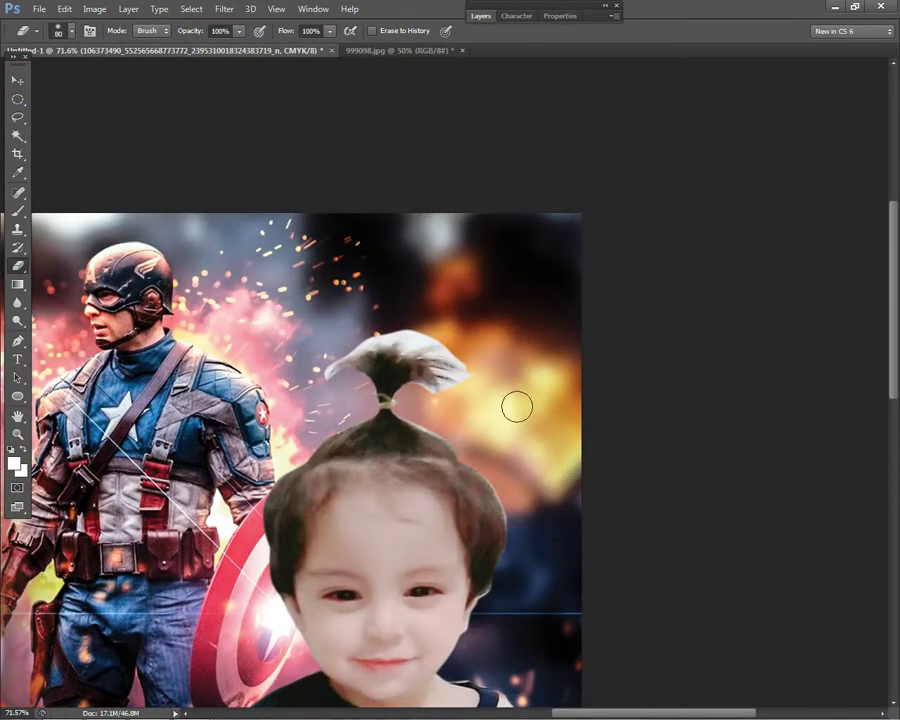
{"action": "scroll", "coordinate": [517, 406], "scroll_direction": "up", "scroll_amount": 1}
{"action": "right_click", "coordinate": [570, 402]}
{"action": "scroll", "coordinate": [432, 442], "scroll_direction": "up", "scroll_amount": 1}
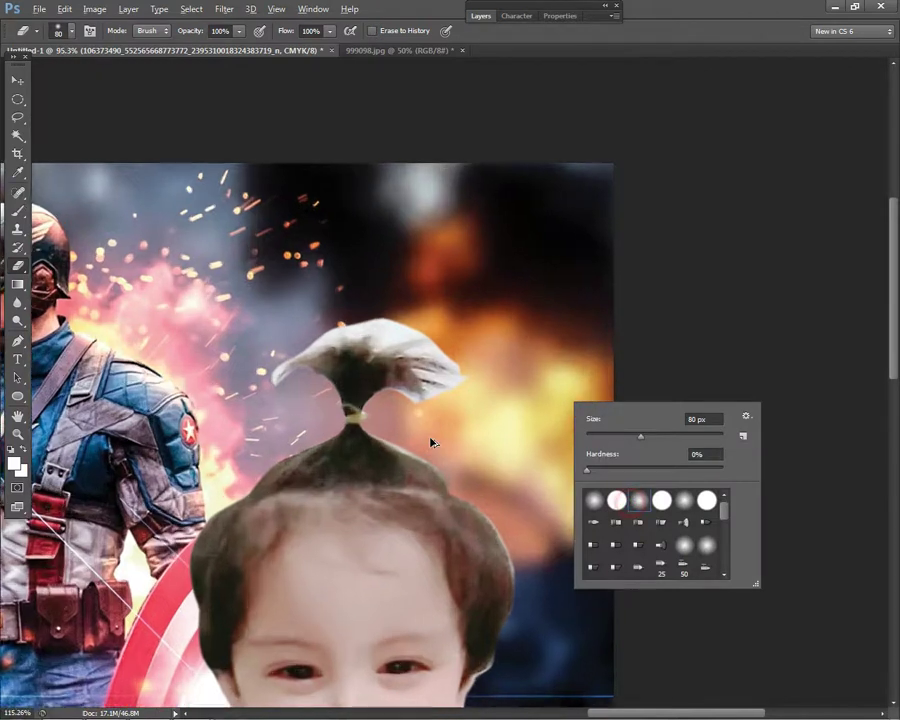
{"action": "scroll", "coordinate": [432, 442], "scroll_direction": "up", "scroll_amount": 1}
{"action": "left_click", "coordinate": [446, 424]}
- Erase the leftover white wisps and fuzz around the child's hair bun
{"action": "left_click", "coordinate": [402, 408]}
{"action": "left_click", "coordinate": [470, 376]}
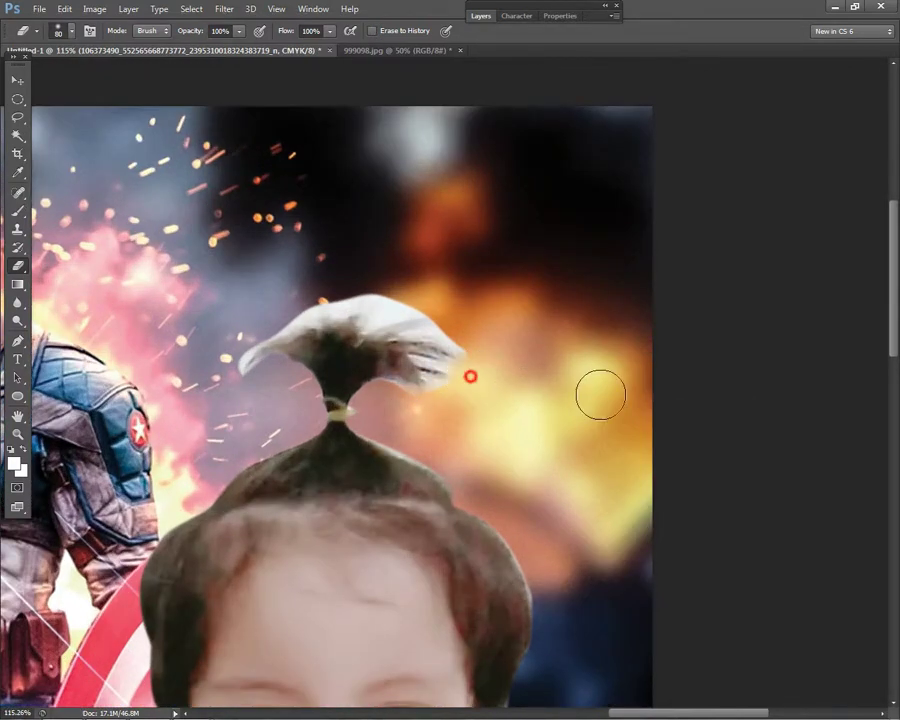
{"action": "mouse_move", "coordinate": [418, 305]}
{"action": "left_mouse_down"}
{"action": "mouse_move", "coordinate": [520, 304]}
{"action": "mouse_move", "coordinate": [450, 312]}
{"action": "mouse_move", "coordinate": [554, 315]}
{"action": "mouse_move", "coordinate": [475, 328]}
{"action": "left_mouse_up"}
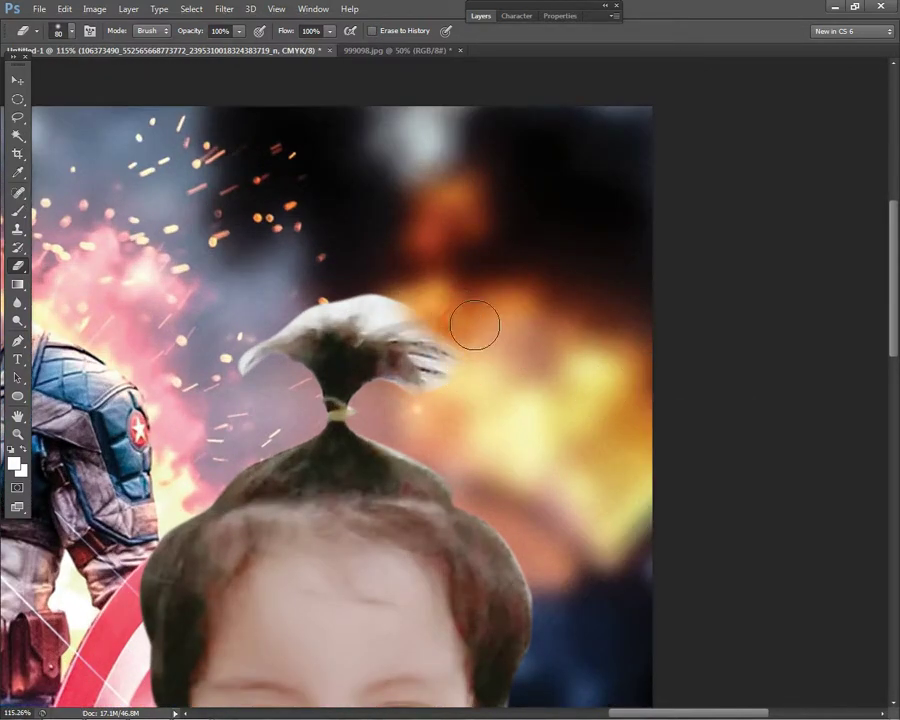
{"action": "key", "text": "z"}
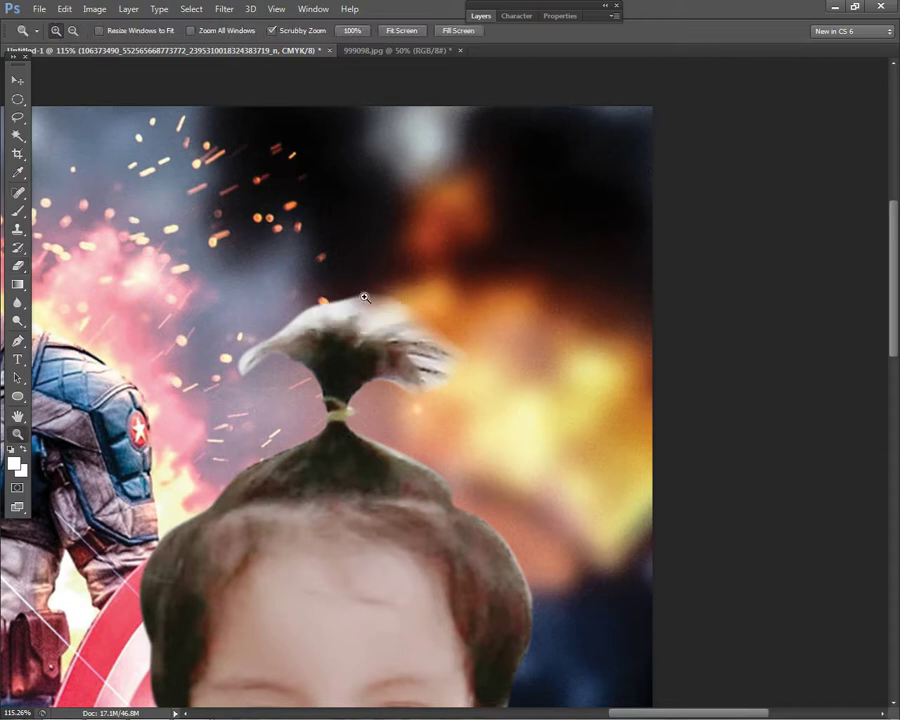
{"action": "left_click", "coordinate": [17, 266]}
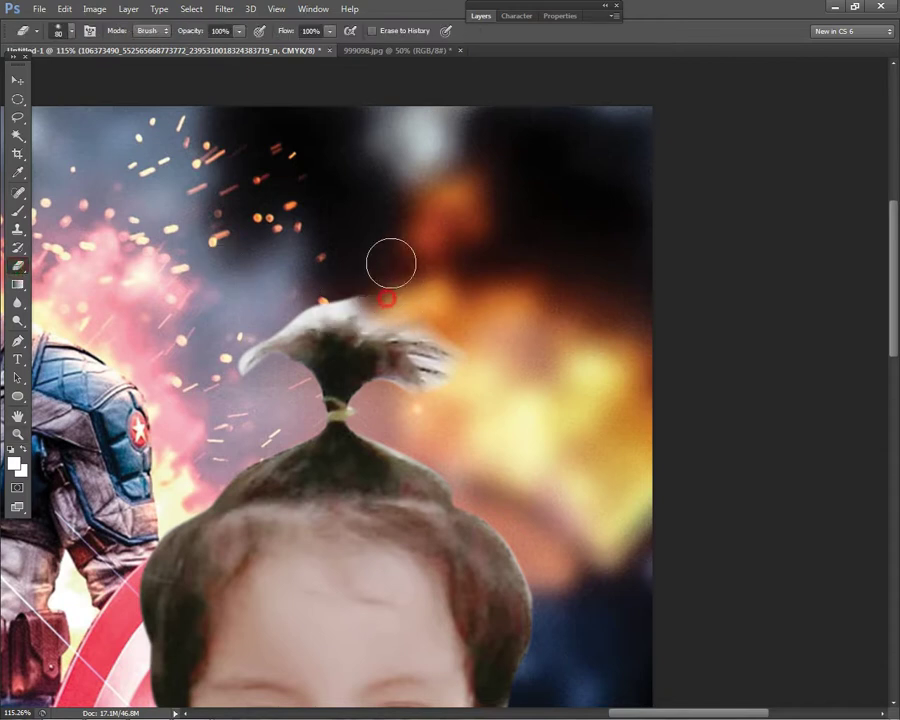
{"action": "left_click", "coordinate": [275, 299]}
{"action": "left_click", "coordinate": [473, 379]}
{"action": "left_click", "coordinate": [395, 406]}
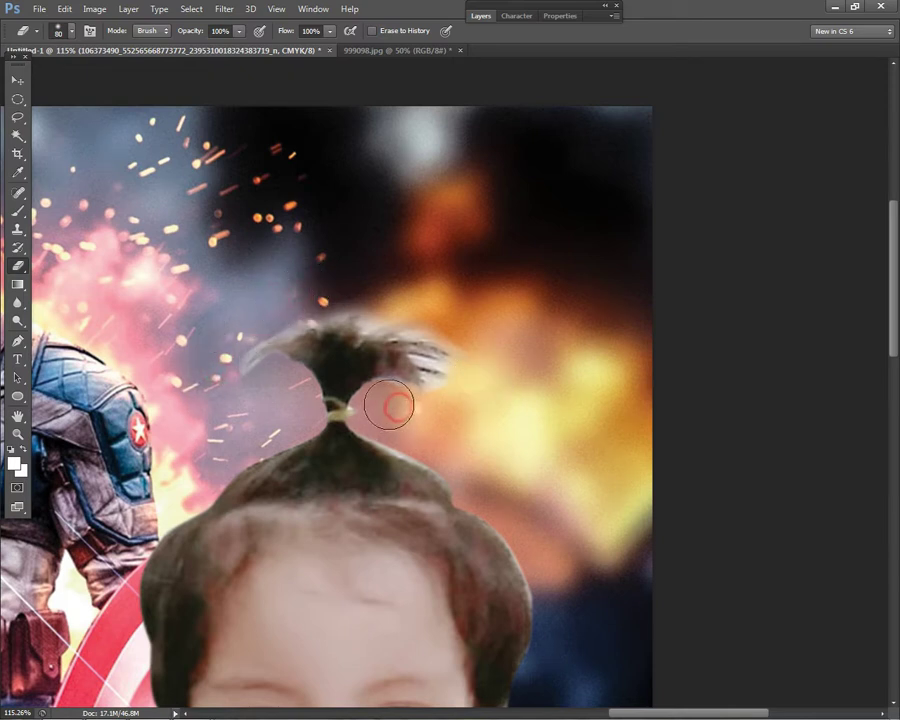
{"action": "left_click", "coordinate": [440, 316]}
{"action": "scroll", "coordinate": [512, 376], "scroll_direction": "down", "scroll_amount": 5}
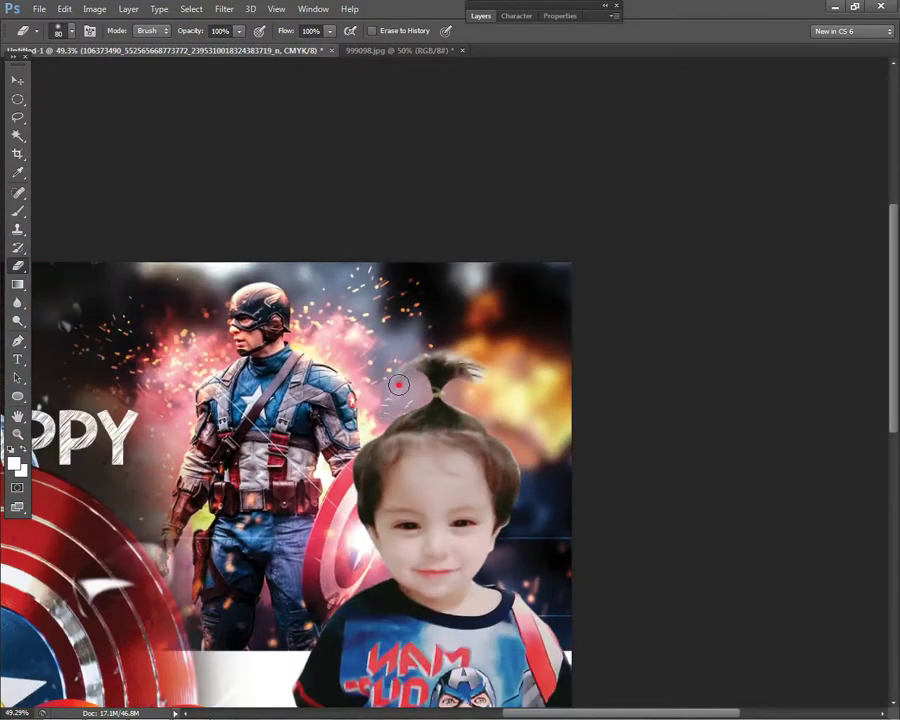
{"action": "scroll", "coordinate": [720, 454], "scroll_direction": "down", "scroll_amount": 3}
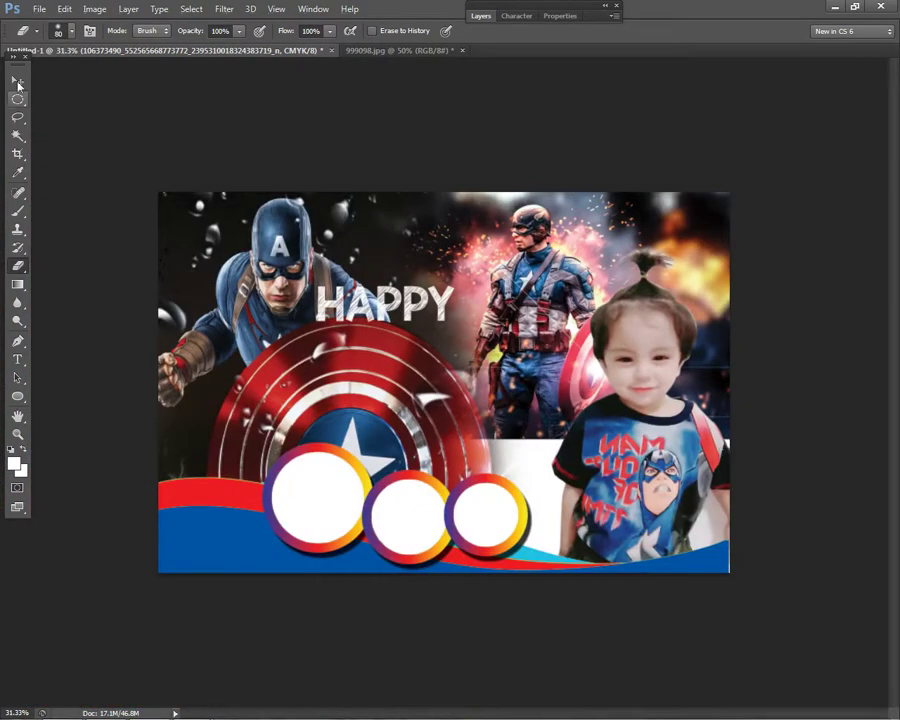
- Select the hero photo layer and apply a free-transform resize of about 104%
{"action": "key", "text": "v"}
{"action": "right_click", "coordinate": [686, 404]}
{"action": "left_click", "coordinate": [680, 408]}
{"action": "key", "text": "ctrl+t"}
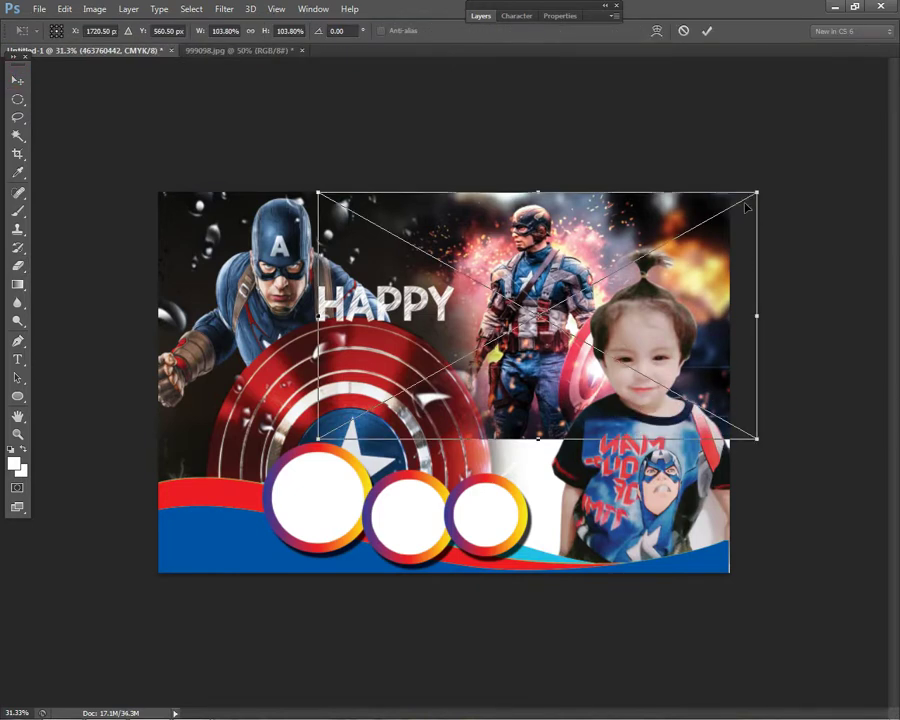
{"action": "key", "text": "Return"}
{"action": "key", "text": "e"}
{"action": "right_click", "coordinate": [660, 468]}
{"action": "left_click", "coordinate": [73, 94]}
- Enlarge the cut-out child photo layer to about 104% with free transform
{"action": "left_click", "coordinate": [18, 81]}
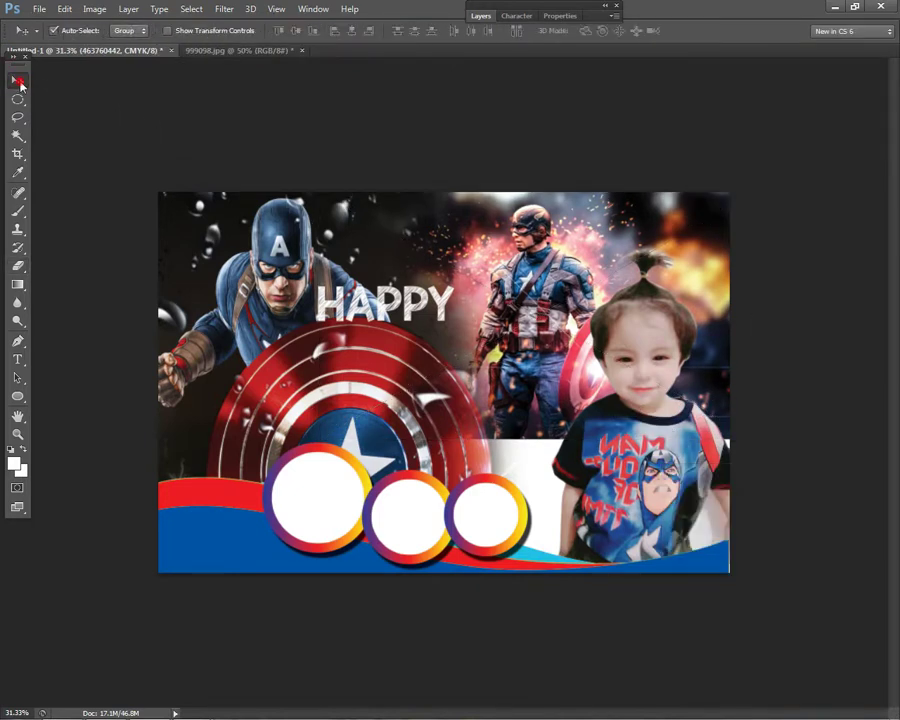
{"action": "right_click", "coordinate": [688, 466]}
{"action": "left_click", "coordinate": [700, 472]}
{"action": "key", "text": "ctrl+t"}
{"action": "left_click_drag", "start_coordinate": [752, 242], "coordinate": [763, 229]}
{"action": "key", "text": "Return"}
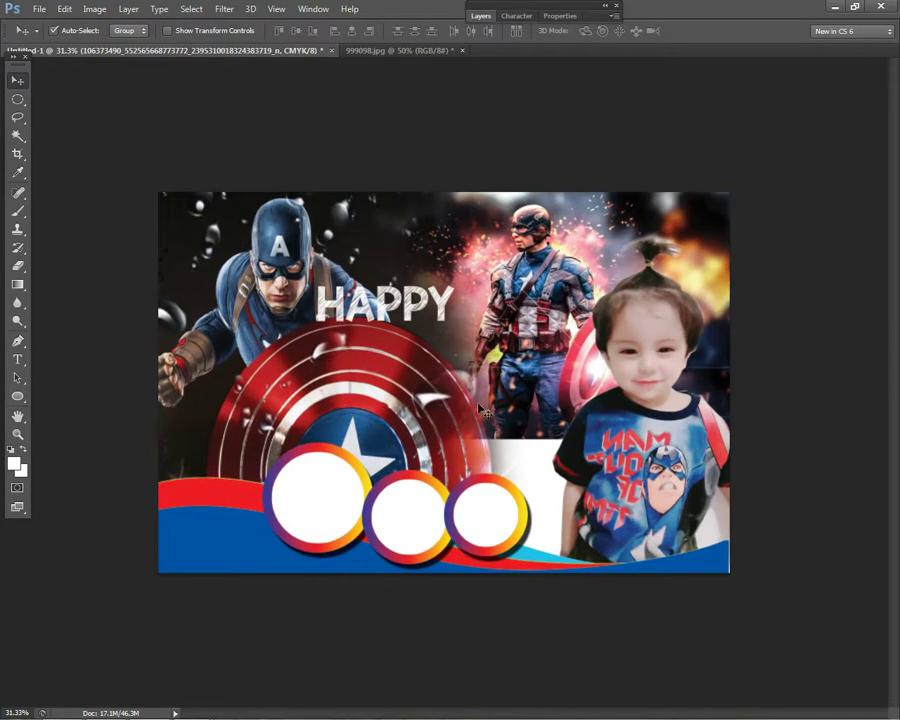
- Select the Ellipse 1 copy 2 ring, duplicate it to the right, then undo the copy
{"action": "left_click", "coordinate": [318, 390]}
{"action": "key", "text": "ctrl+0"}
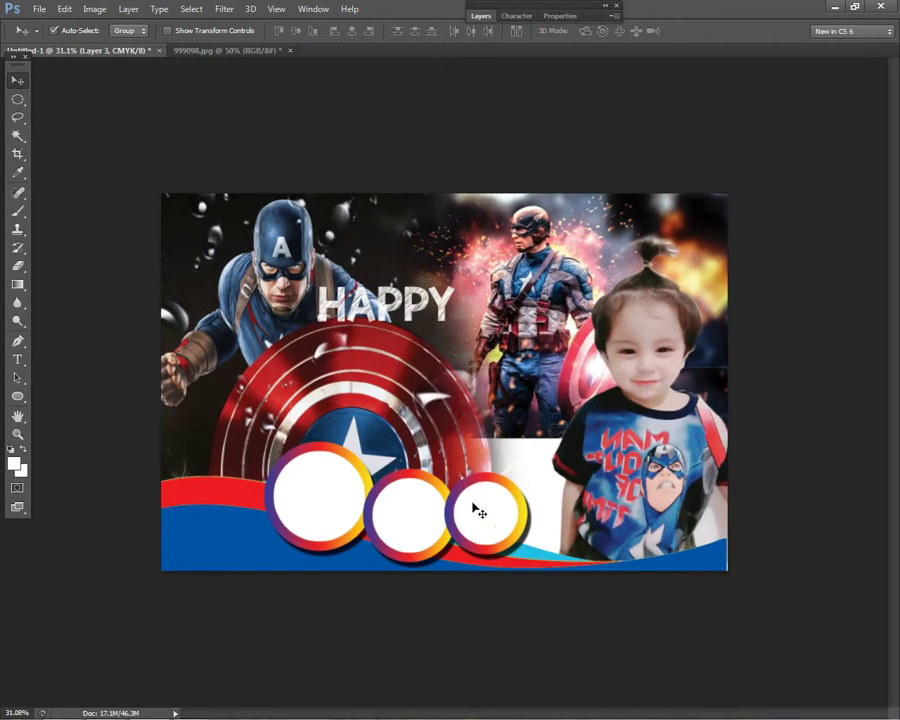
{"action": "right_click", "coordinate": [372, 499]}
{"action": "key", "text": "Escape"}
{"action": "right_click", "coordinate": [492, 502]}
{"action": "left_click", "coordinate": [508, 513]}
{"action": "left_click_drag", "start_coordinate": [508, 517], "coordinate": [579, 516]}
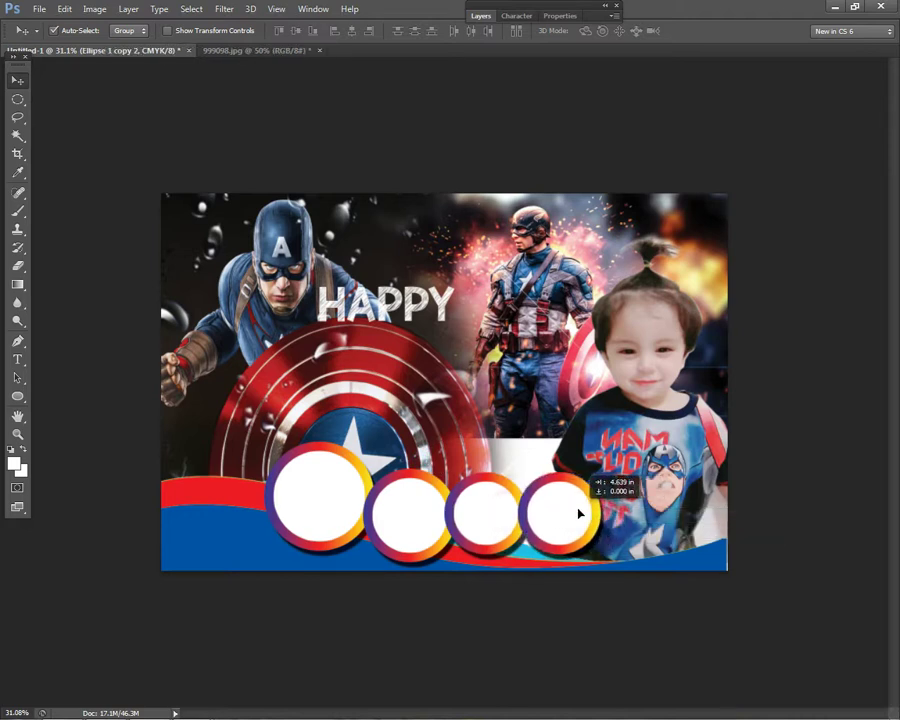
{"action": "key", "text": "ctrl+z"}
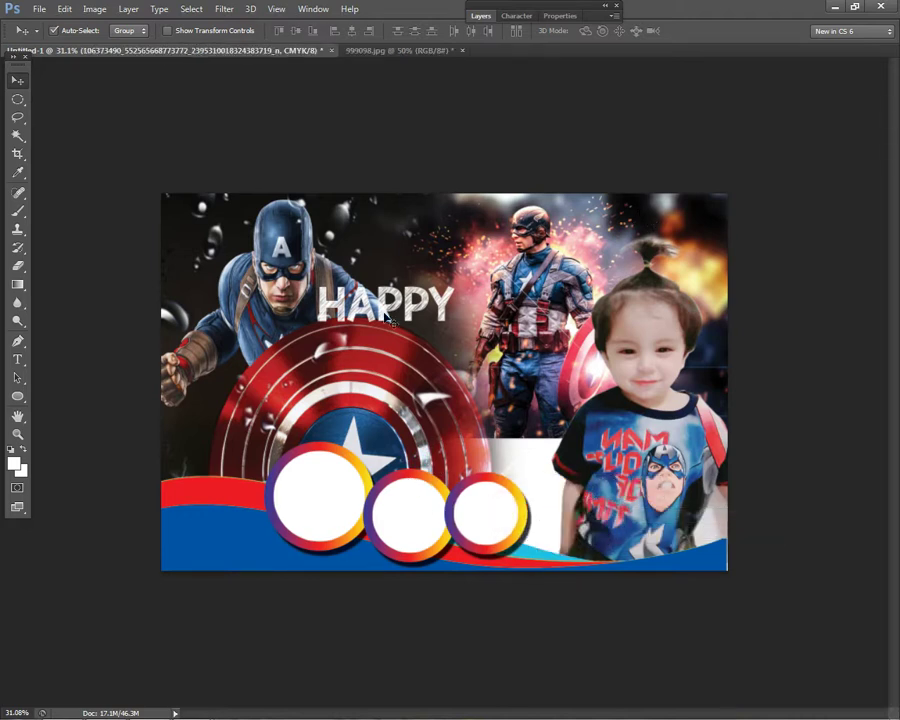
- Drag a child photo from the Explorer folder onto the card, then cancel the placement
{"action": "mouse_move", "coordinate": [191, 712]}
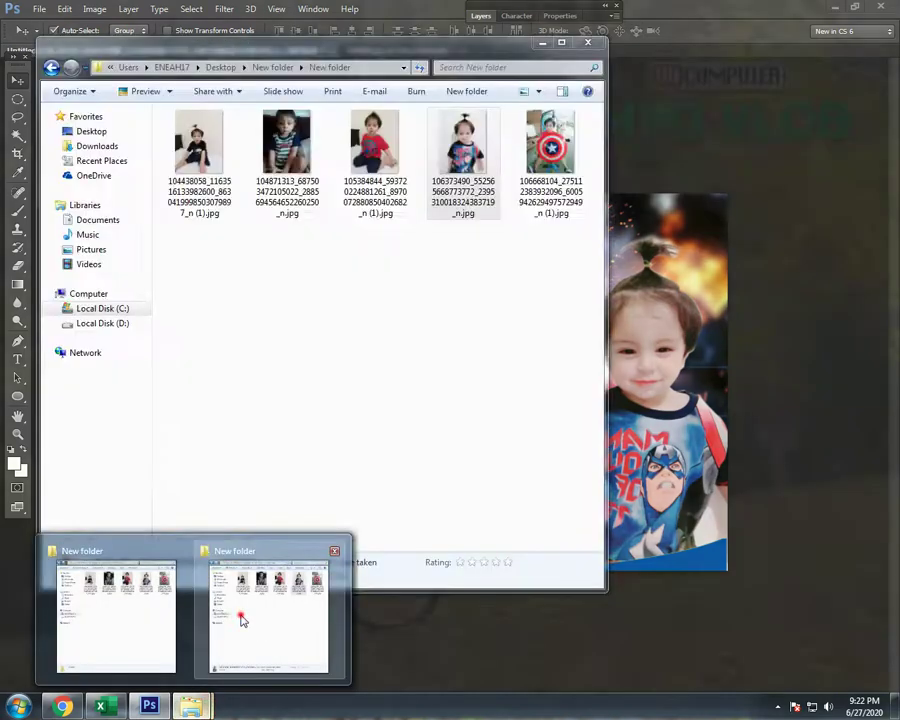
{"action": "left_click", "coordinate": [240, 614]}
{"action": "left_click_drag", "start_coordinate": [280, 145], "coordinate": [583, 455]}
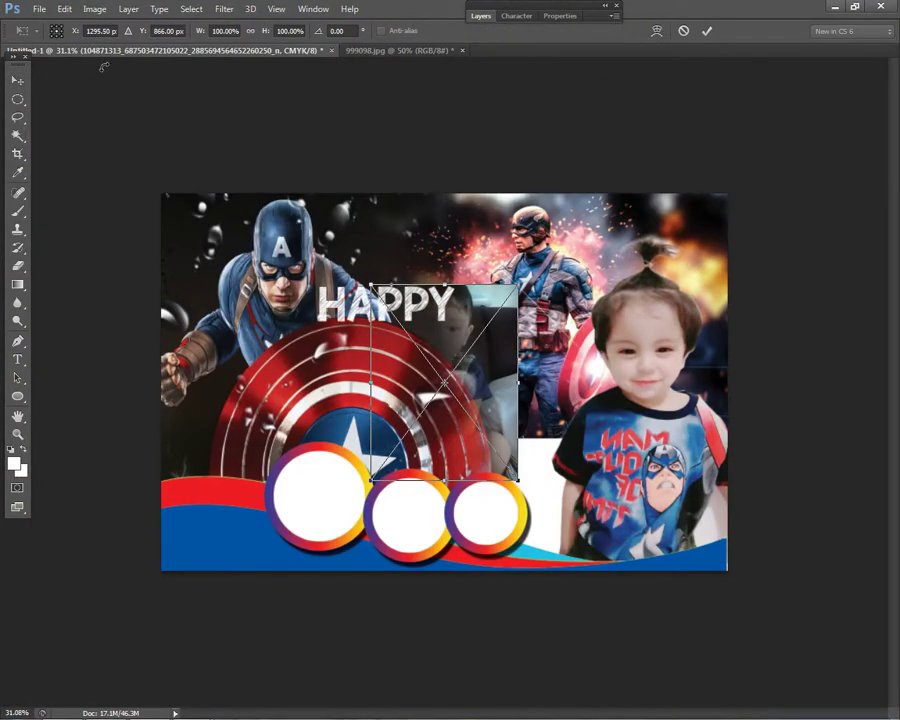
{"action": "key", "text": "Escape"}
- Select the Ellipse 1 circle and browse the Edit menu without choosing a command
{"action": "right_click", "coordinate": [311, 471]}
{"action": "left_click", "coordinate": [362, 457]}
{"action": "left_click", "coordinate": [482, 16]}
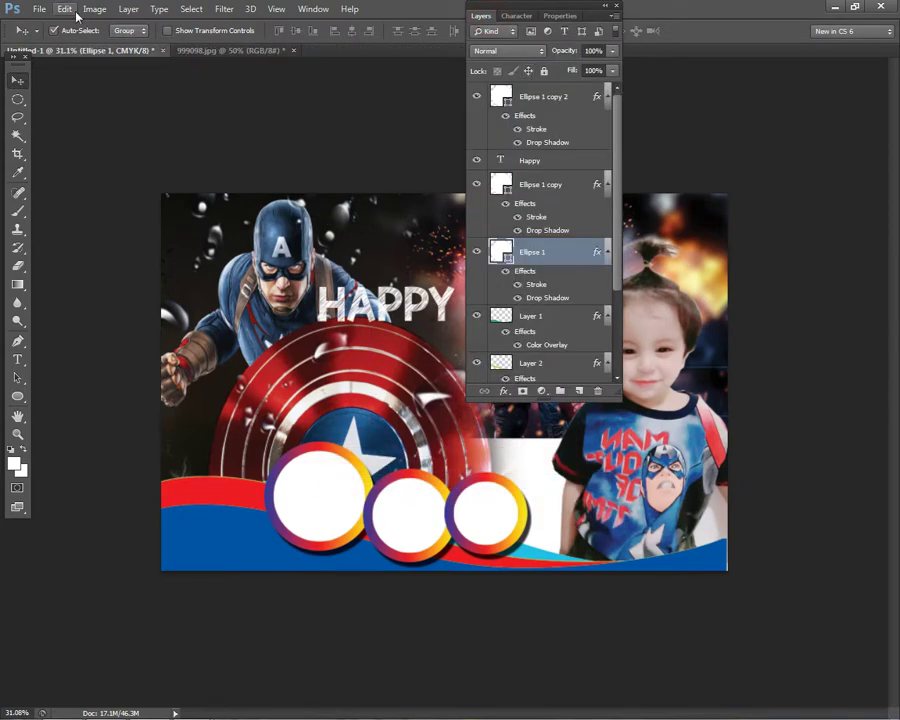
{"action": "left_click", "coordinate": [65, 9]}
{"action": "mouse_move", "coordinate": [90, 9]}
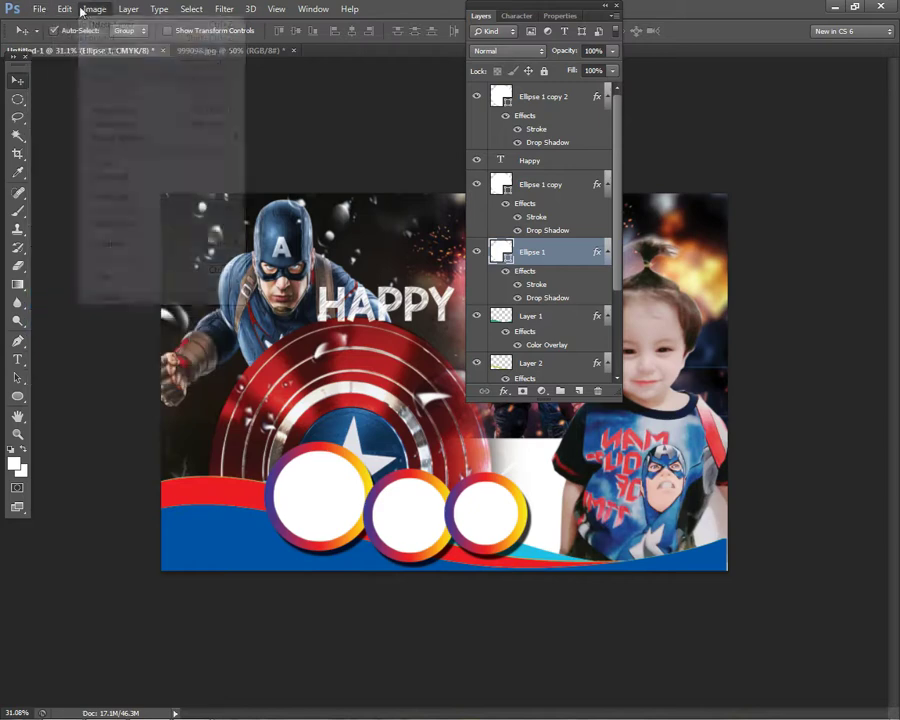
{"action": "mouse_move", "coordinate": [129, 13]}
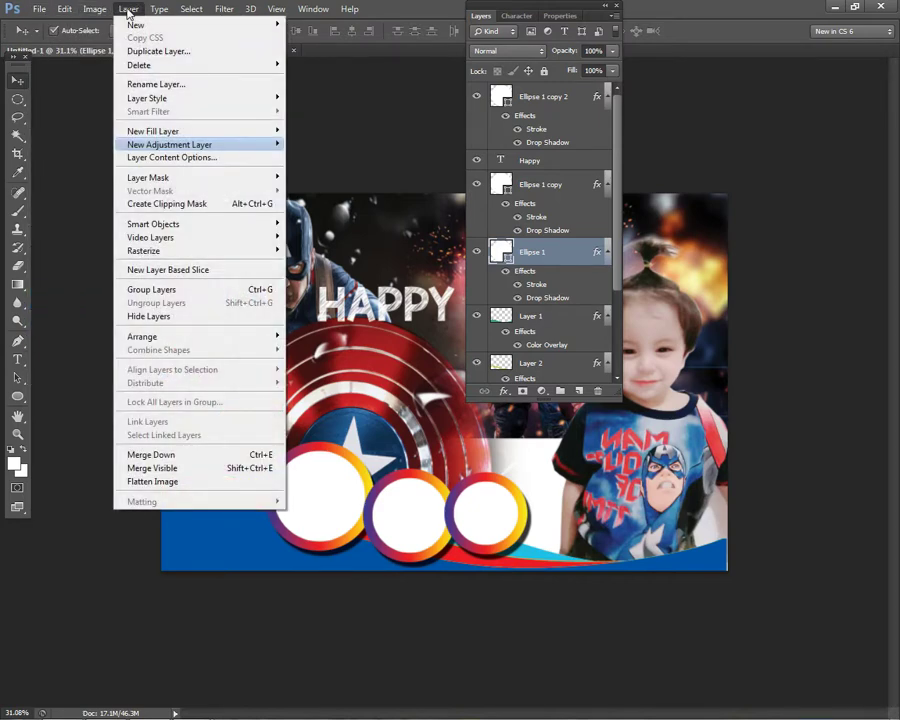
{"action": "left_click", "coordinate": [438, 60]}
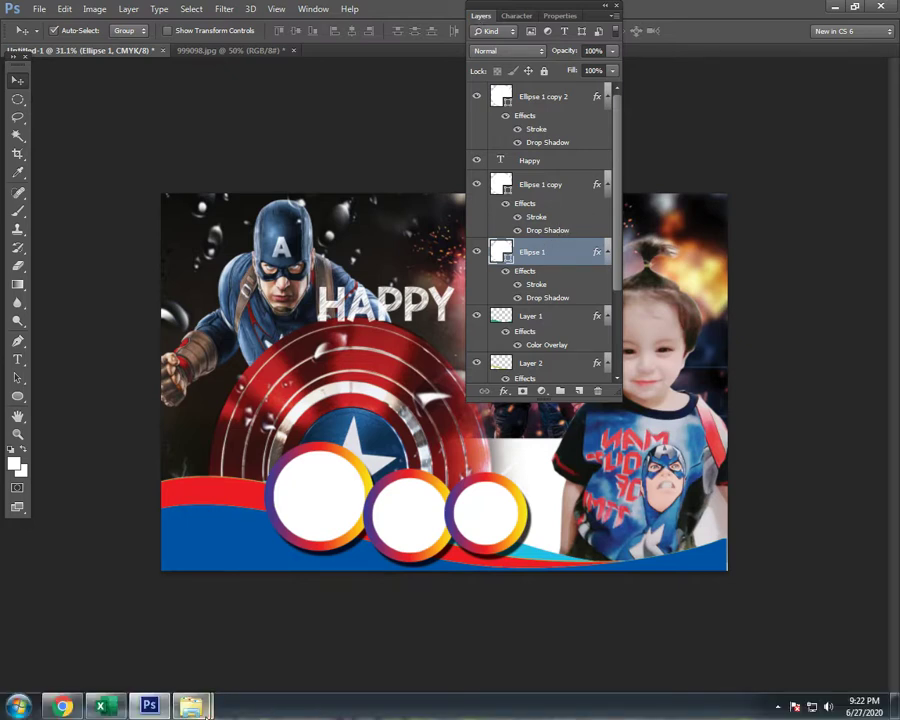
- Place the striped-shirt child photo near the left circle and select Ellipse 1
{"action": "mouse_move", "coordinate": [191, 706]}
{"action": "left_click", "coordinate": [310, 606]}
{"action": "left_click_drag", "start_coordinate": [292, 145], "coordinate": [688, 460]}
{"action": "left_click_drag", "start_coordinate": [430, 242], "coordinate": [240, 345]}
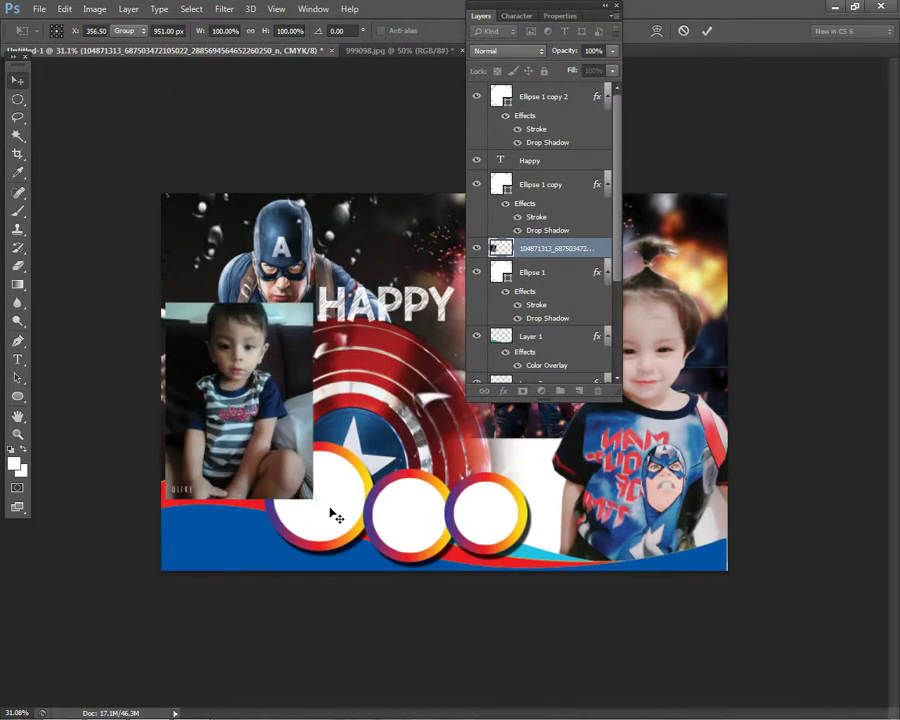
{"action": "key", "text": "Return"}
{"action": "right_click", "coordinate": [344, 512]}
{"action": "left_click", "coordinate": [370, 508]}
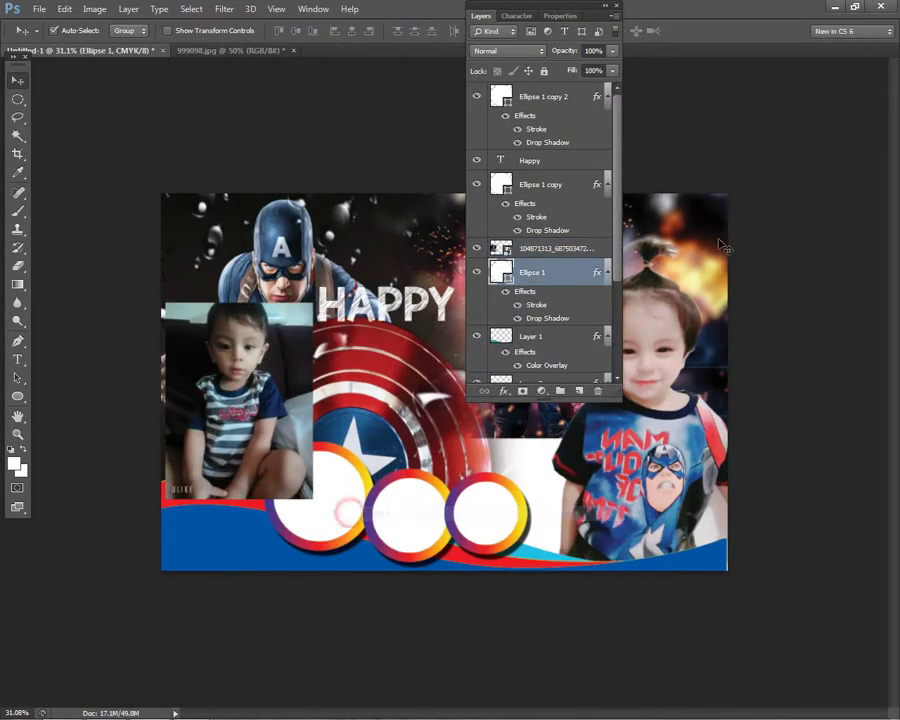
- Clip the striped-shirt photo into the left ring and shift it to show his face
{"action": "right_click", "coordinate": [569, 252]}
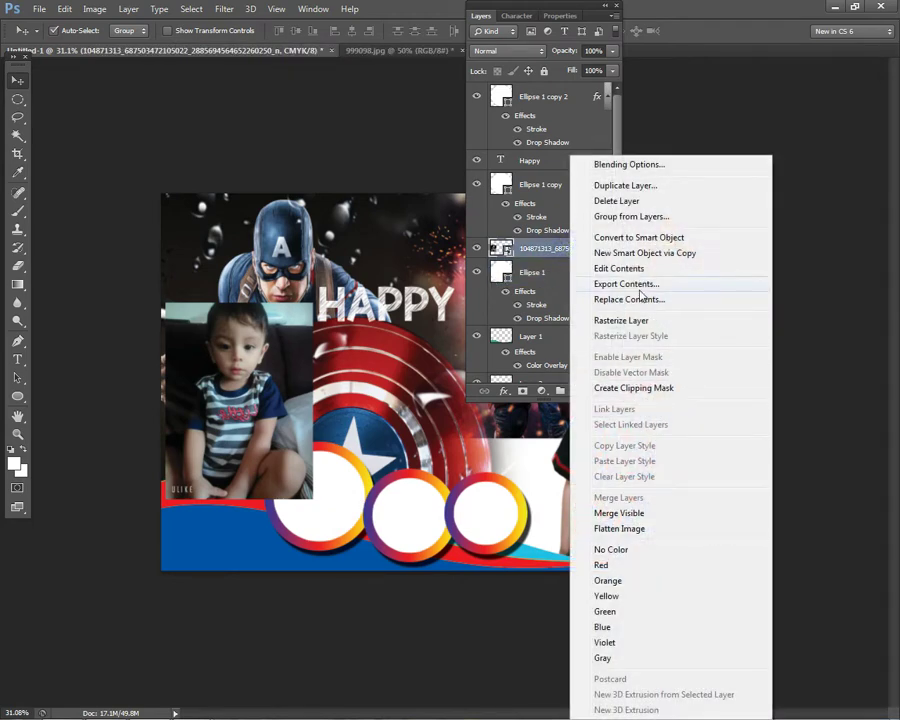
{"action": "left_click", "coordinate": [627, 388]}
{"action": "left_click_drag", "start_coordinate": [335, 495], "coordinate": [366, 528]}
{"action": "scroll", "coordinate": [322, 350], "scroll_direction": "up", "scroll_amount": 1}
{"action": "scroll", "coordinate": [306, 518], "scroll_direction": "up", "scroll_amount": 2}
{"action": "left_click_drag", "start_coordinate": [340, 250], "coordinate": [362, 458]}
{"action": "scroll", "coordinate": [380, 400], "scroll_direction": "down", "scroll_amount": 2}
- Scale the clipped photo down to about 85% and reposition it inside the left ring
{"action": "key", "text": "ctrl+t"}
{"action": "left_click_drag", "start_coordinate": [298, 510], "coordinate": [314, 518]}
{"action": "left_click_drag", "start_coordinate": [375, 683], "coordinate": [369, 664]}
{"action": "key", "text": "Return"}
{"action": "left_click_drag", "start_coordinate": [290, 520], "coordinate": [290, 508]}
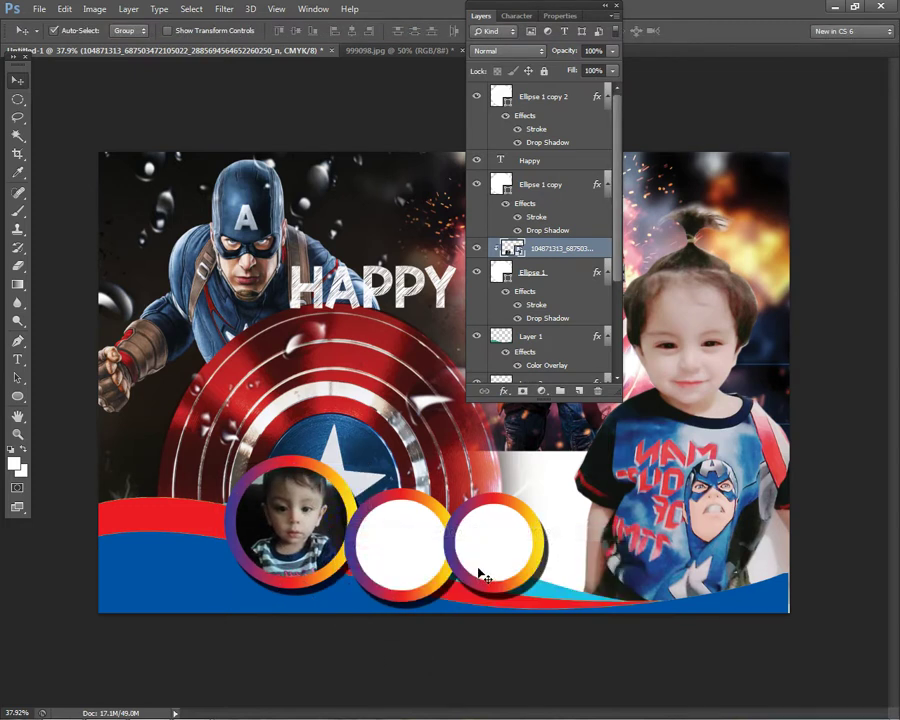
- Rasterize the photo layer and apply a Curves adjustment to its tones
{"action": "right_click", "coordinate": [278, 478]}
{"action": "left_click", "coordinate": [290, 487]}
{"action": "left_click", "coordinate": [17, 265]}
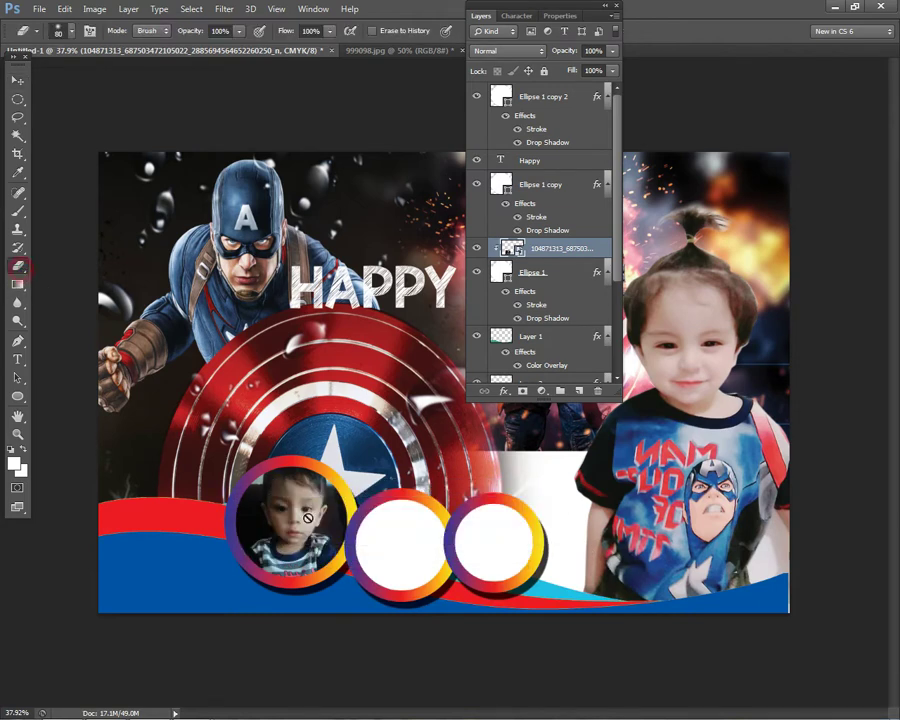
{"action": "left_click", "coordinate": [308, 517]}
{"action": "left_click", "coordinate": [420, 281]}
{"action": "key", "text": "ctrl+m"}
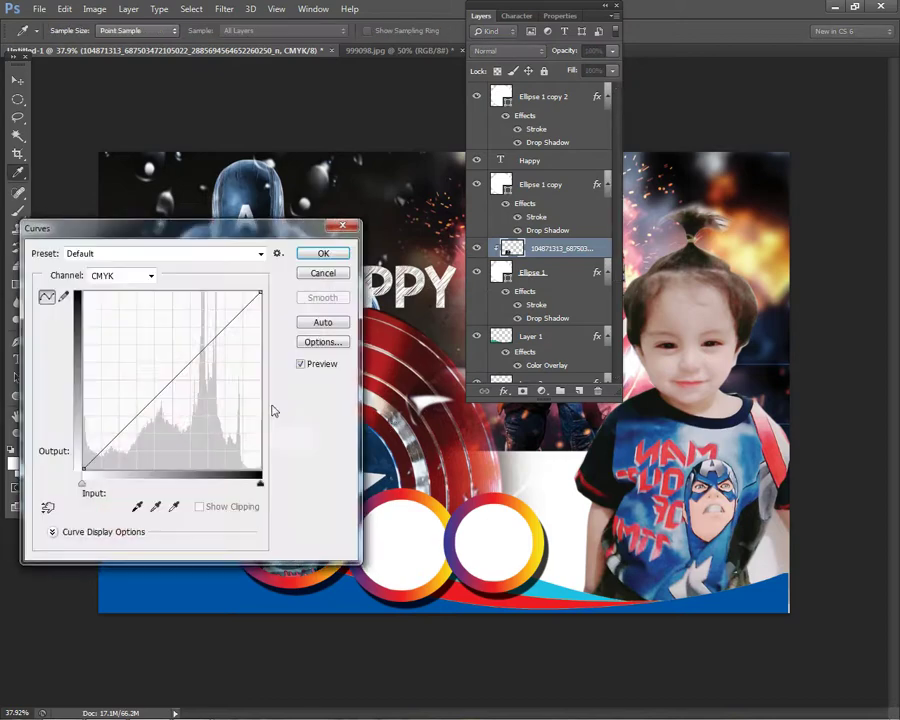
{"action": "left_click_drag", "start_coordinate": [179, 381], "coordinate": [181, 375]}
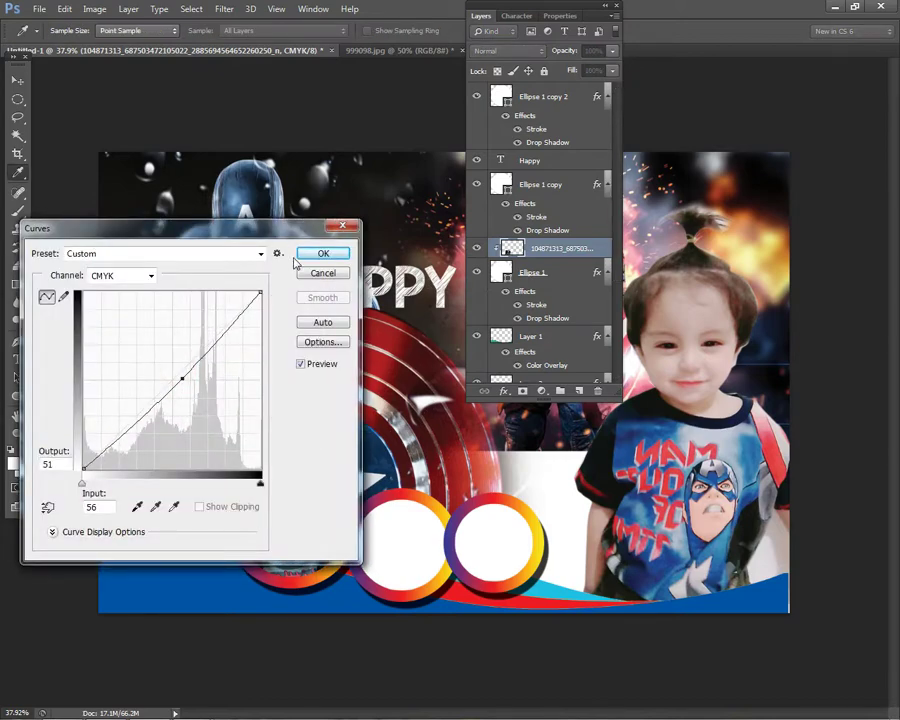
{"action": "left_click", "coordinate": [320, 254]}
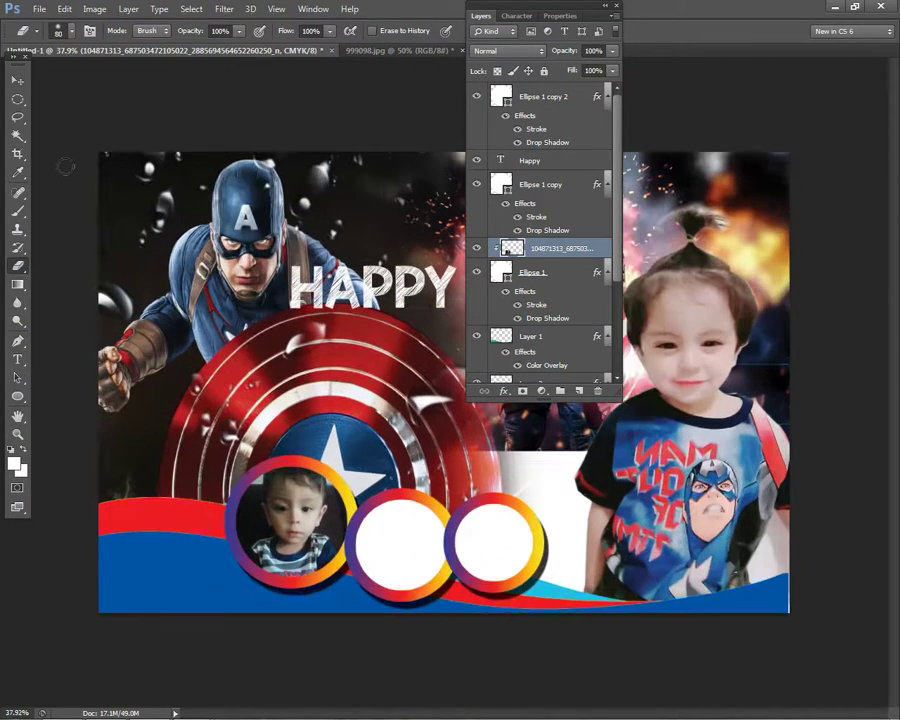
- Place the red-shirt child photo from the Desktop's New folder over the middle circle
{"action": "left_click", "coordinate": [17, 84]}
{"action": "scroll", "coordinate": [444, 387], "scroll_direction": "down", "scroll_amount": 1}
{"action": "right_click", "coordinate": [434, 506]}
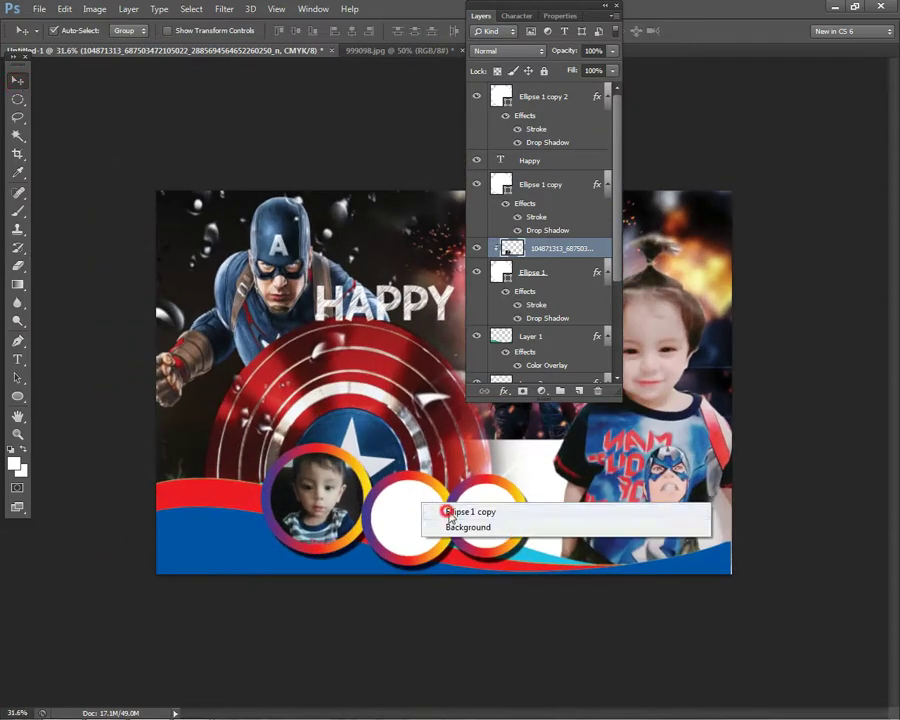
{"action": "left_click", "coordinate": [460, 510]}
{"action": "left_click", "coordinate": [63, 9]}
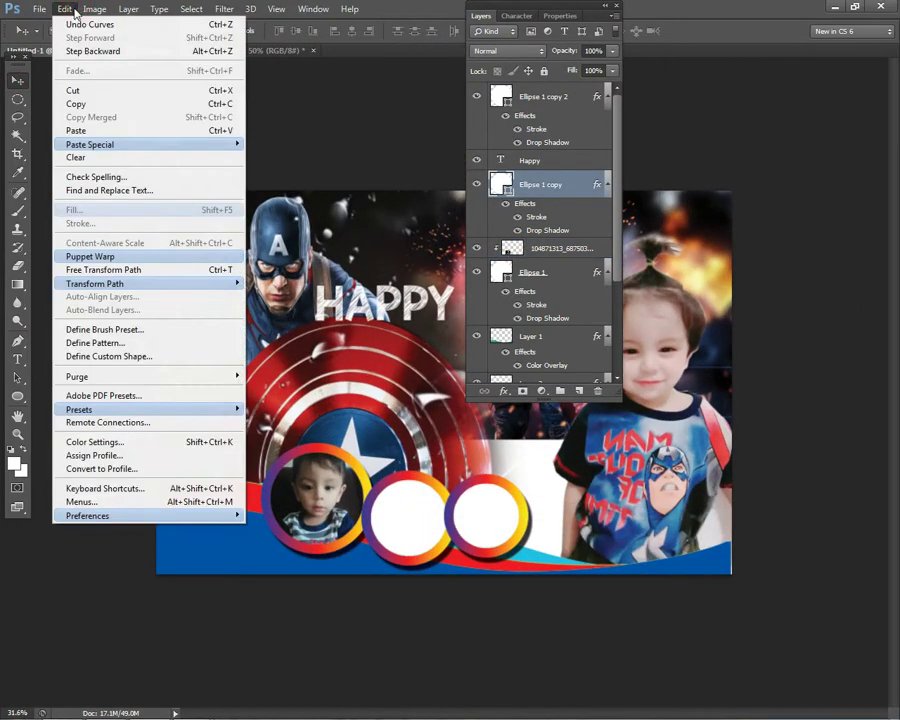
{"action": "mouse_move", "coordinate": [42, 12]}
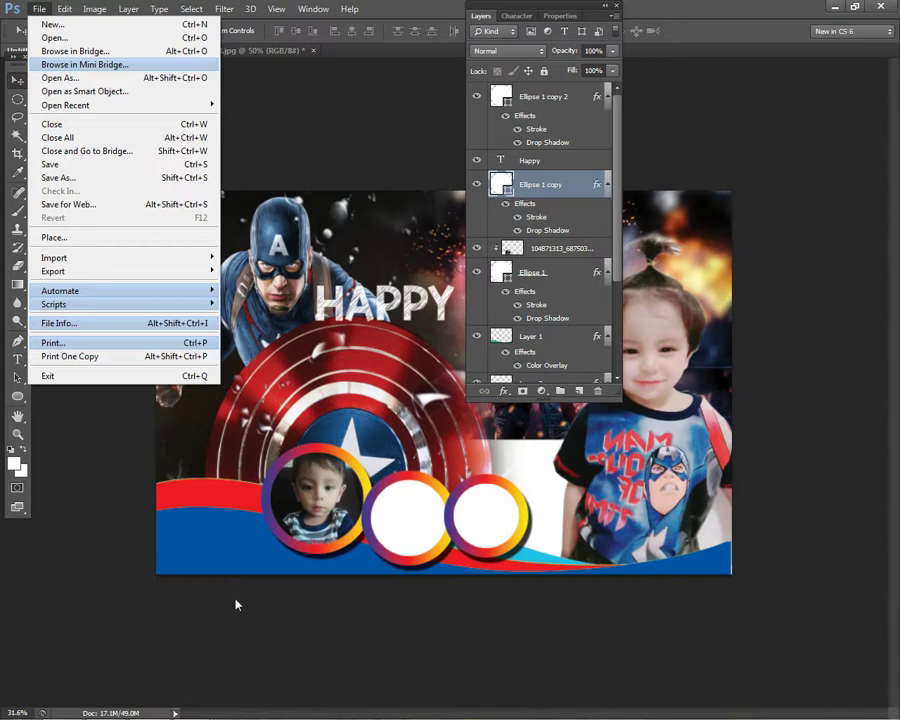
{"action": "left_click", "coordinate": [113, 237]}
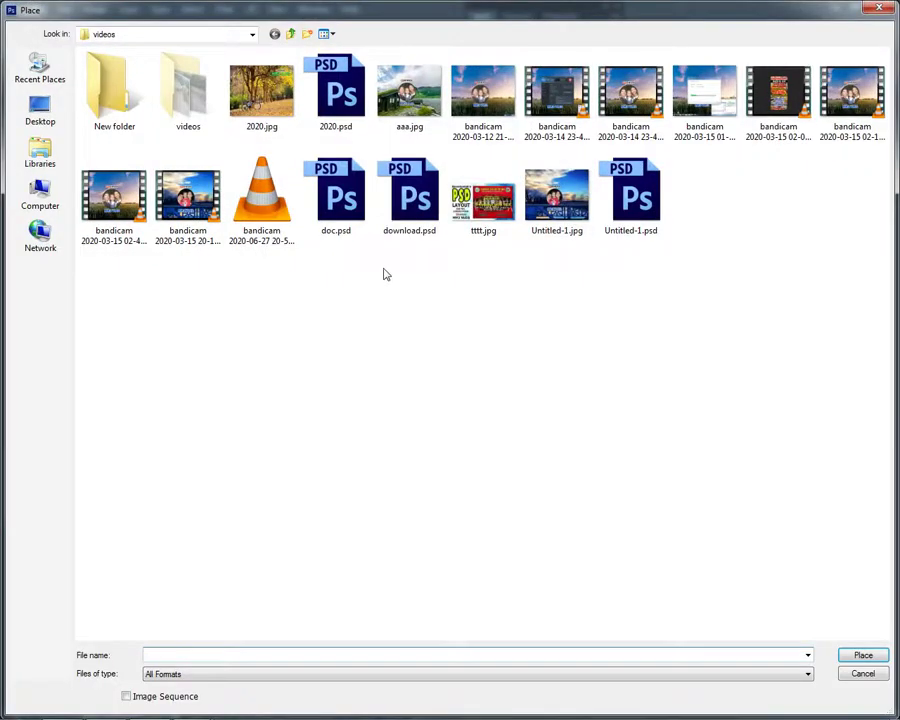
{"action": "left_click", "coordinate": [40, 110]}
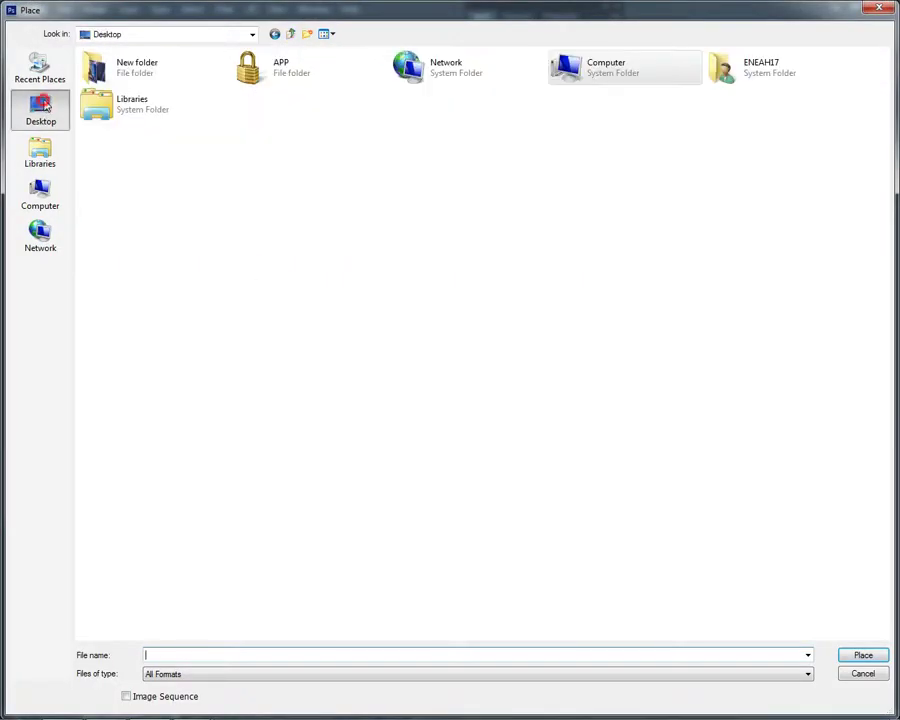
{"action": "double_click", "coordinate": [110, 70]}
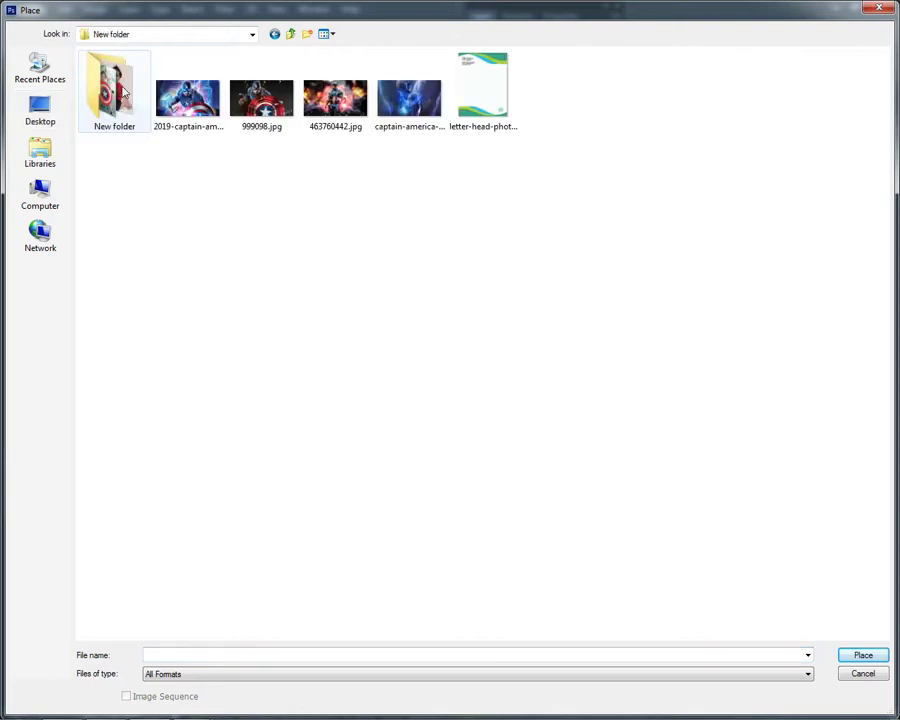
{"action": "double_click", "coordinate": [120, 92]}
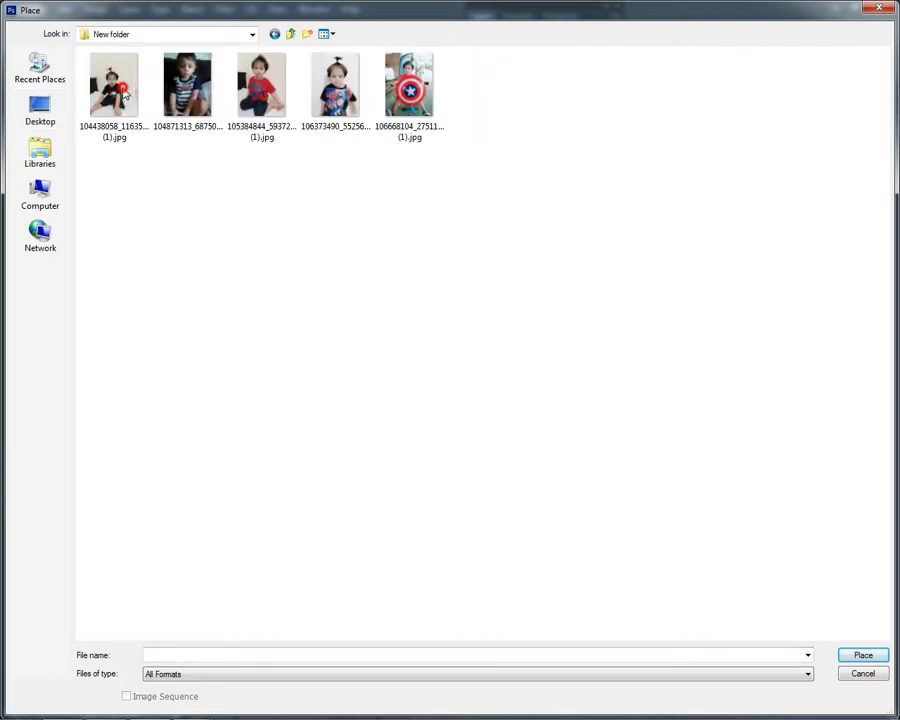
{"action": "double_click", "coordinate": [248, 88]}
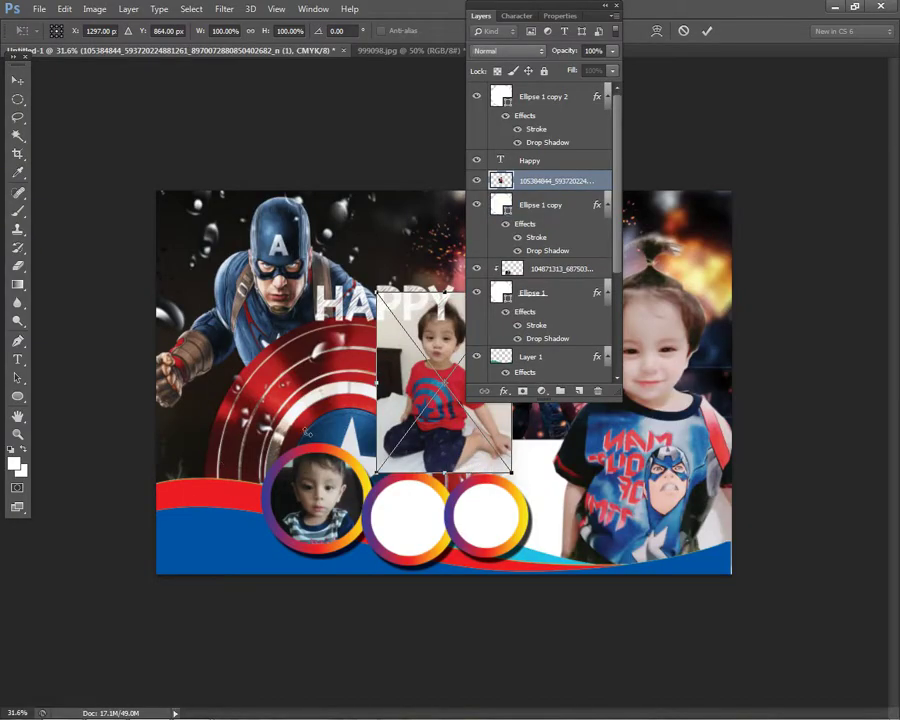
{"action": "key", "text": "Return"}
- Clip the red-shirt photo into the middle ring layer, Ellipse 1 copy
{"action": "right_click", "coordinate": [400, 500]}
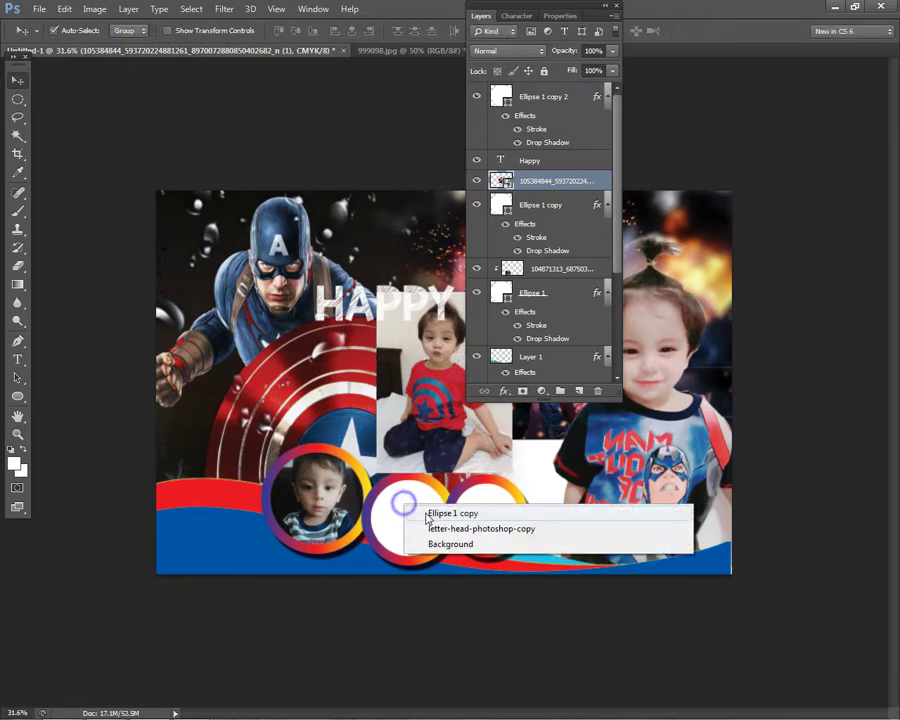
{"action": "left_click", "coordinate": [455, 510]}
{"action": "right_click", "coordinate": [563, 181]}
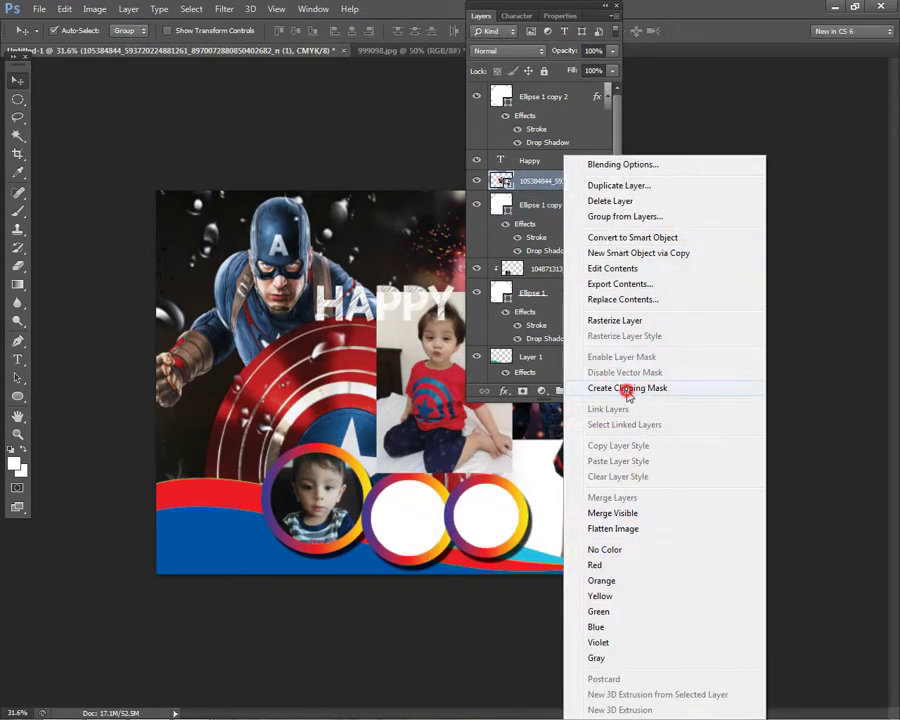
{"action": "left_click", "coordinate": [651, 394]}
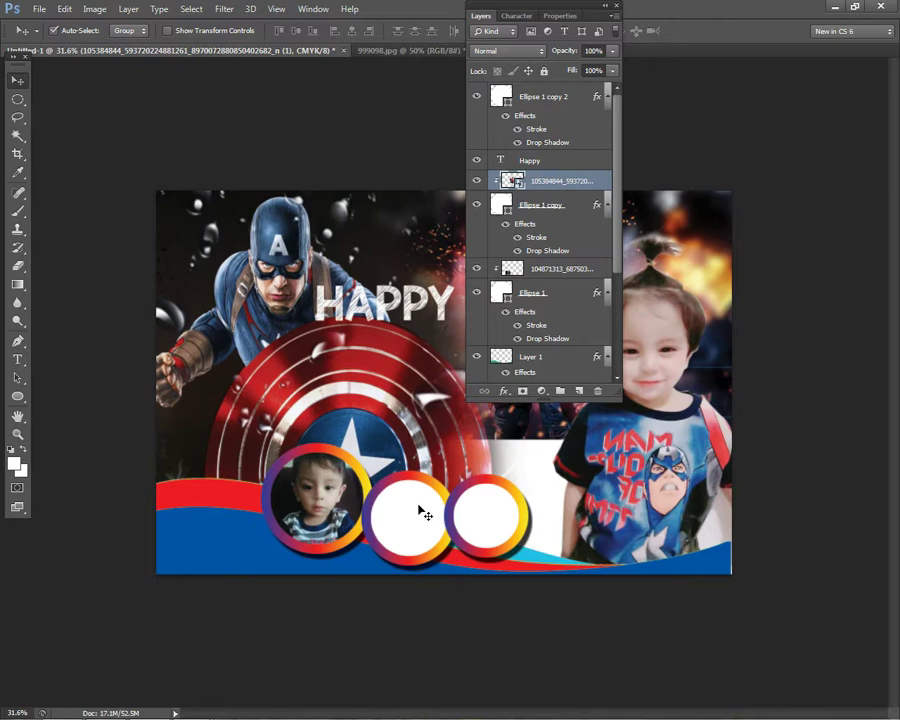
- Scale the clipped red-shirt photo to about 57% and centre it in the middle ring
{"action": "key", "text": "ctrl+t"}
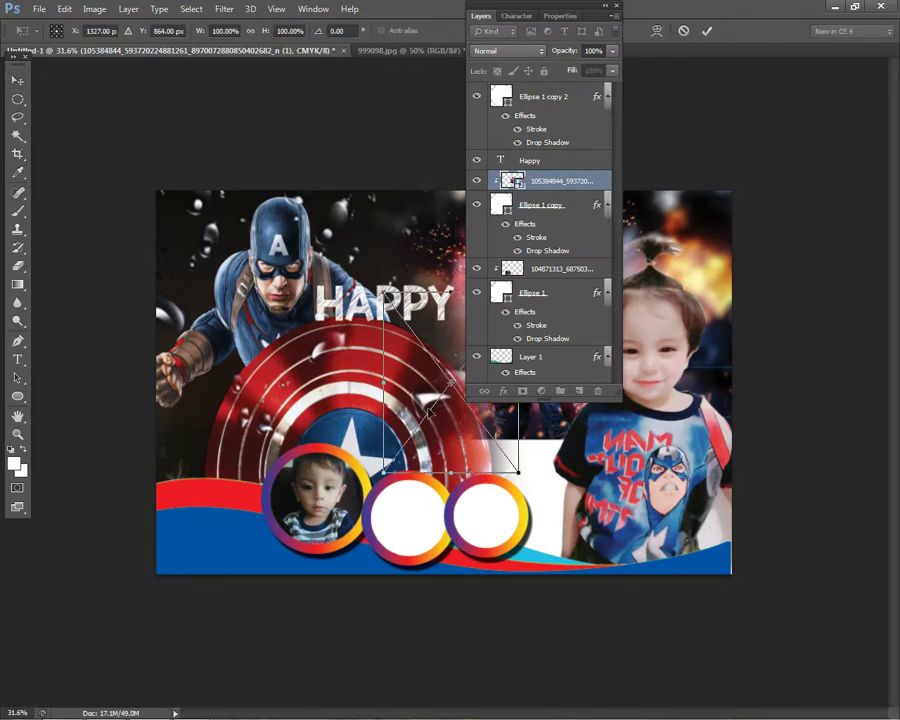
{"action": "left_click_drag", "start_coordinate": [491, 591], "coordinate": [468, 558]}
{"action": "left_click_drag", "start_coordinate": [418, 508], "coordinate": [418, 563]}
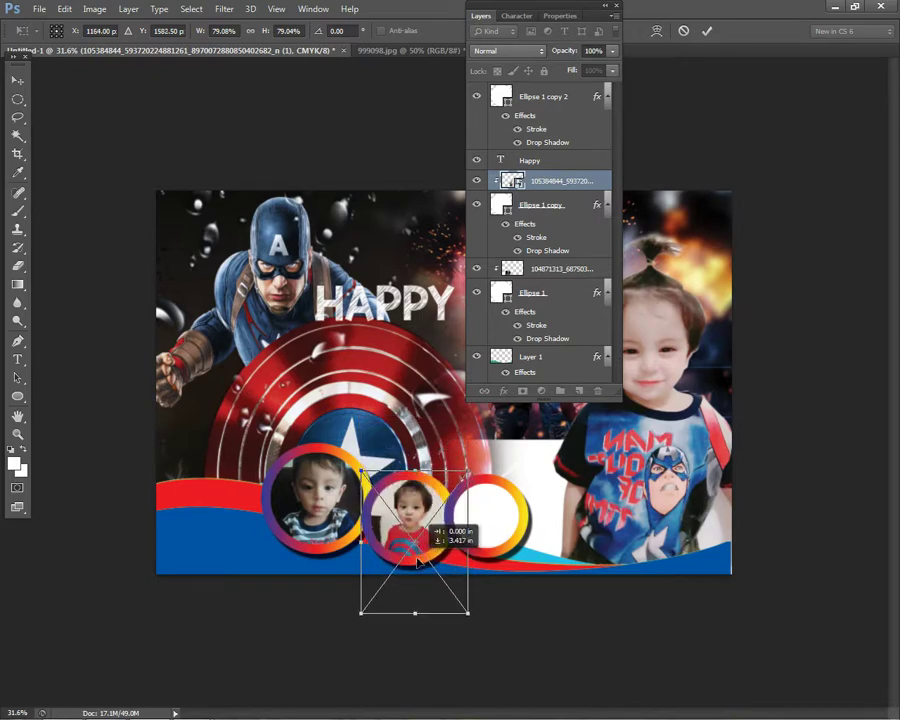
{"action": "left_click_drag", "start_coordinate": [468, 612], "coordinate": [459, 600]}
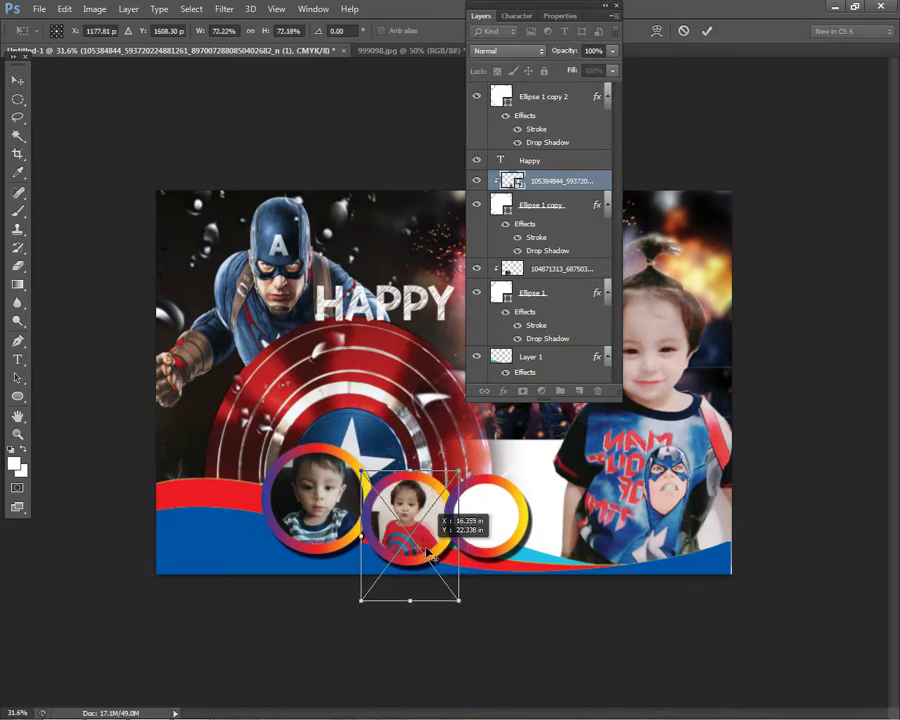
{"action": "scroll", "coordinate": [430, 553], "scroll_direction": "up", "scroll_amount": 5}
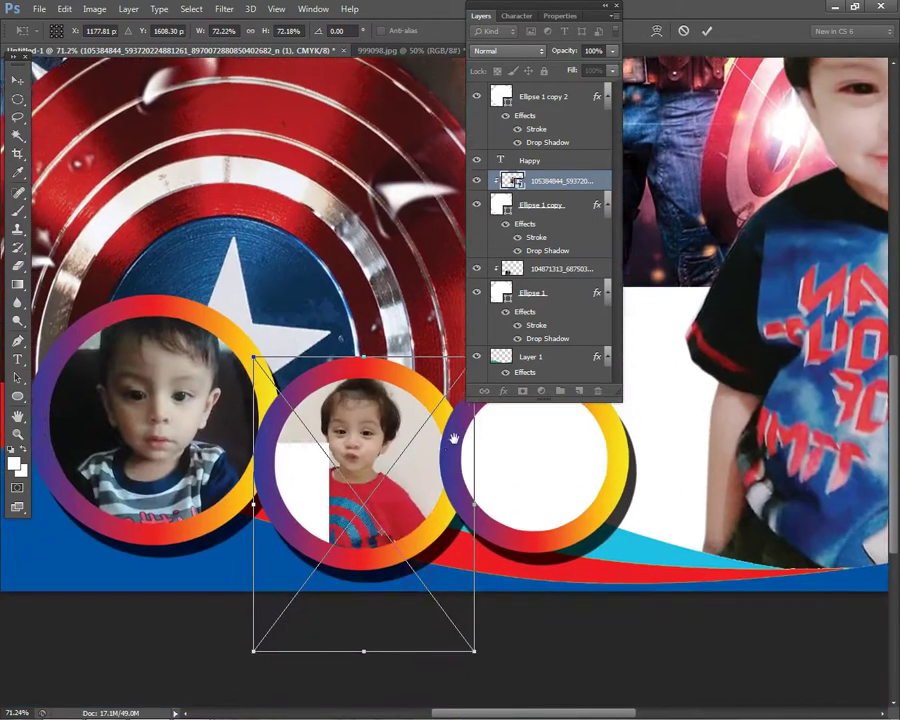
{"action": "left_click_drag", "start_coordinate": [454, 438], "coordinate": [476, 394]}
{"action": "left_click_drag", "start_coordinate": [276, 316], "coordinate": [302, 350]}
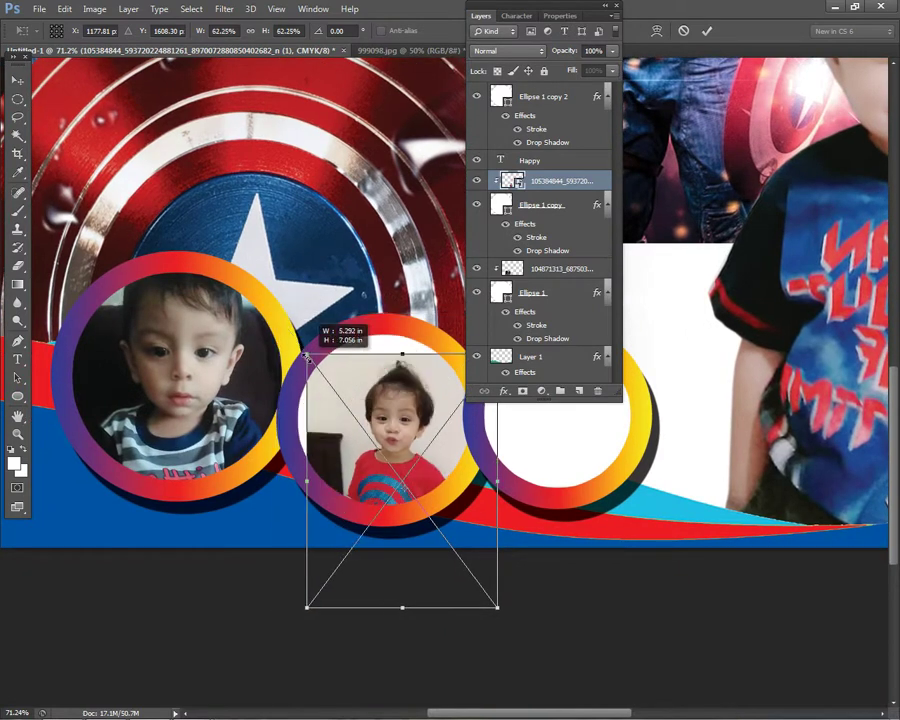
{"action": "left_click_drag", "start_coordinate": [353, 457], "coordinate": [350, 437]}
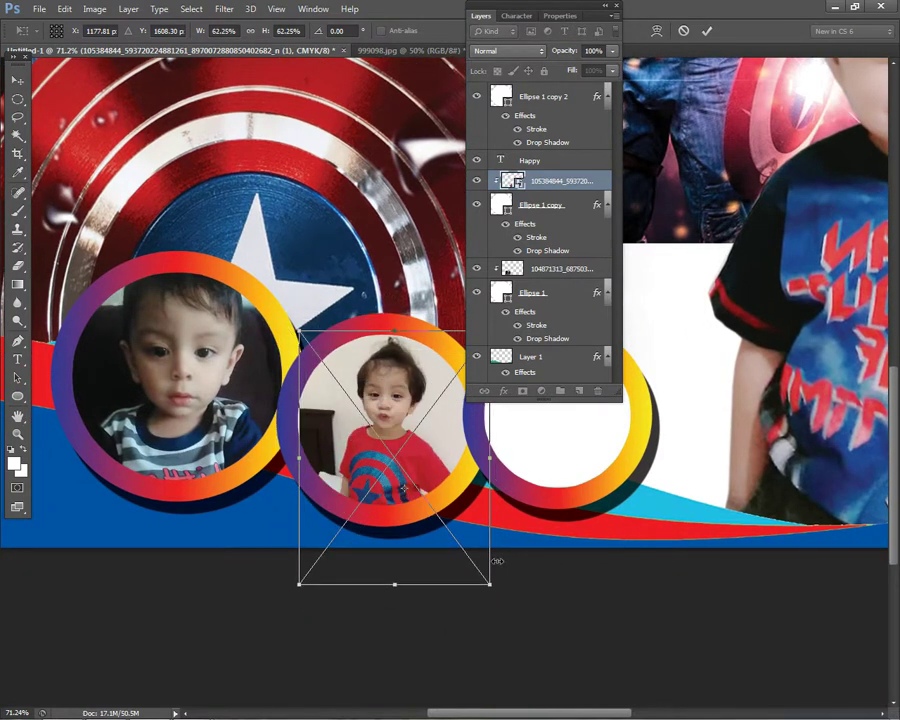
{"action": "left_click_drag", "start_coordinate": [493, 580], "coordinate": [476, 564]}
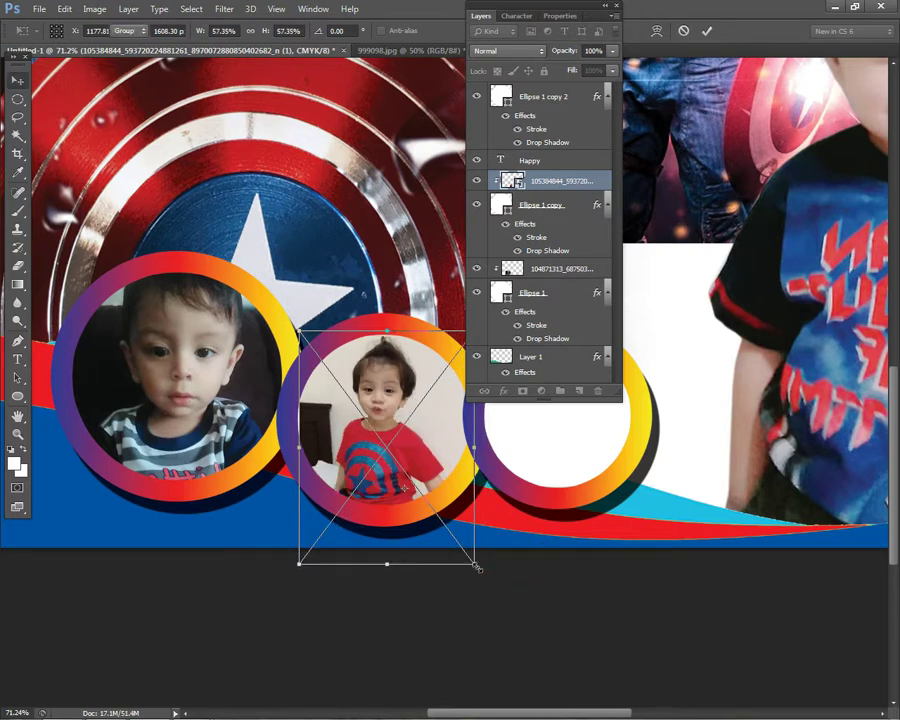
{"action": "key", "text": "Return"}
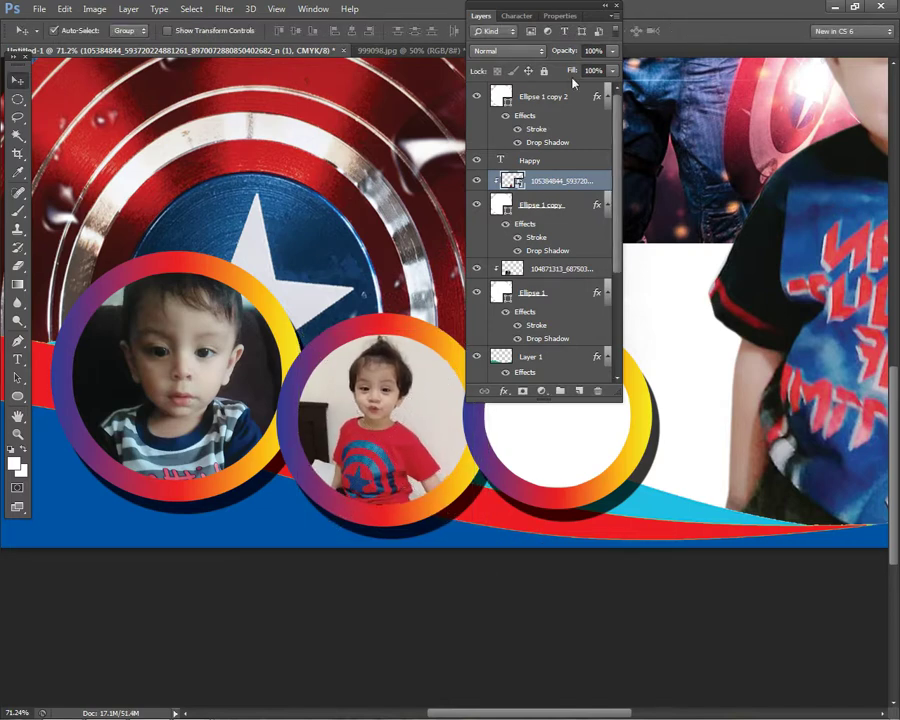
{"action": "double_click", "coordinate": [490, 17]}
{"action": "scroll", "coordinate": [584, 486], "scroll_direction": "down", "scroll_amount": 3}
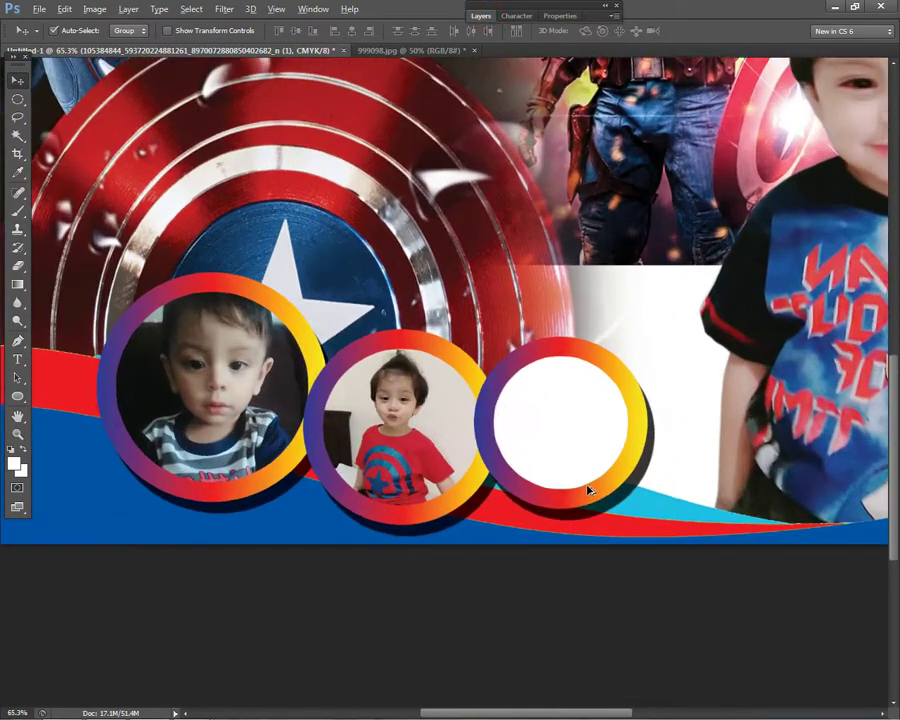
{"action": "left_click", "coordinate": [39, 9]}
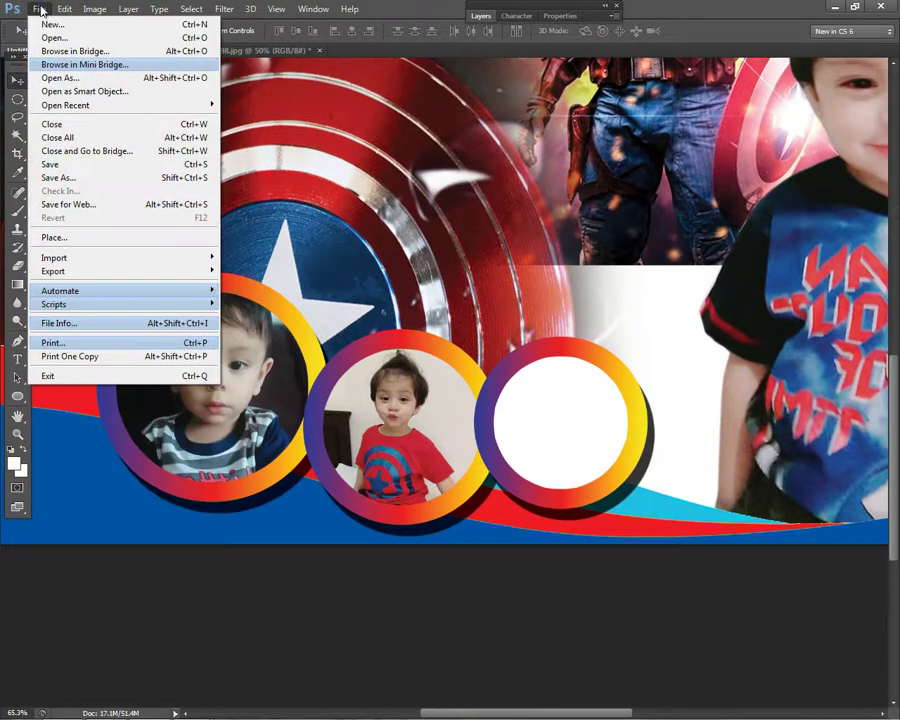
- Place the black-shirt child photo into the layout and move it up and left
{"action": "left_click", "coordinate": [56, 237]}
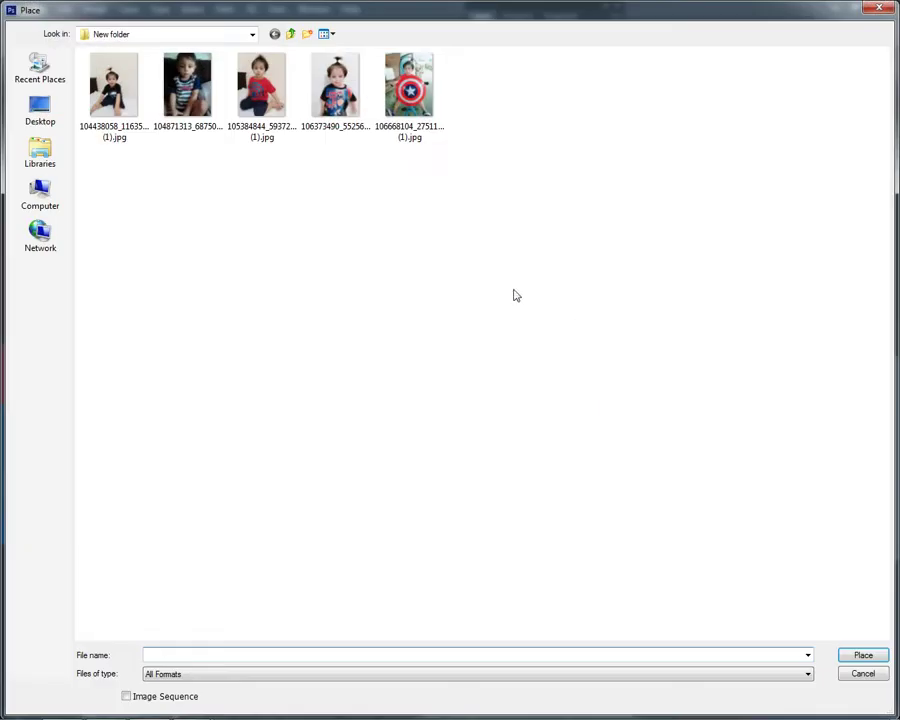
{"action": "left_click", "coordinate": [124, 93]}
{"action": "double_click", "coordinate": [124, 93]}
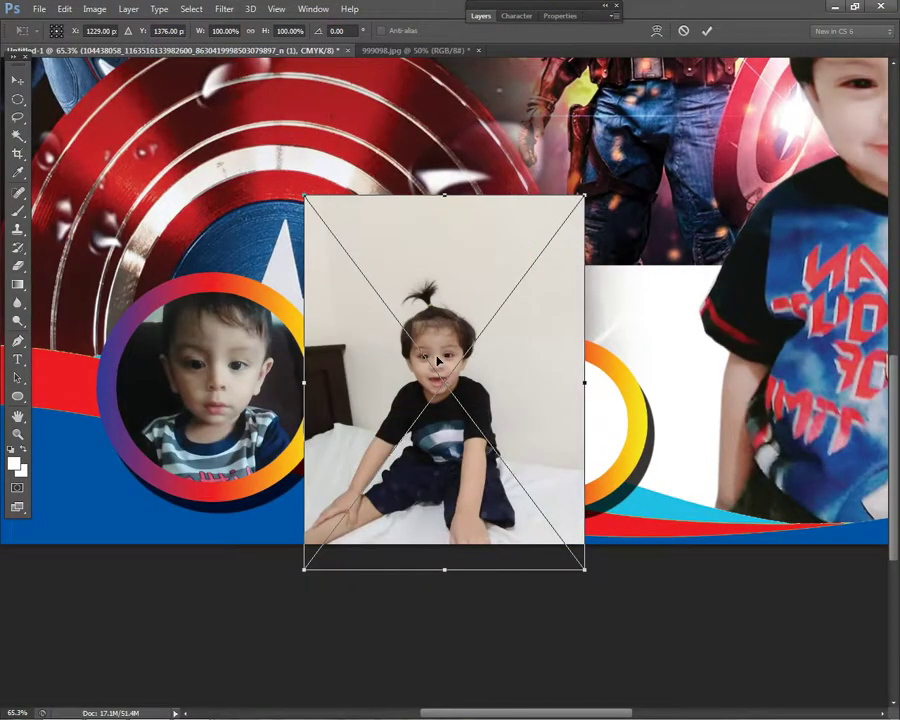
{"action": "left_click_drag", "start_coordinate": [437, 360], "coordinate": [356, 326]}
{"action": "key", "text": "Return"}
- Clip the black-shirt photo layer into the right ring, Ellipse 1 copy 2
{"action": "right_click", "coordinate": [541, 381]}
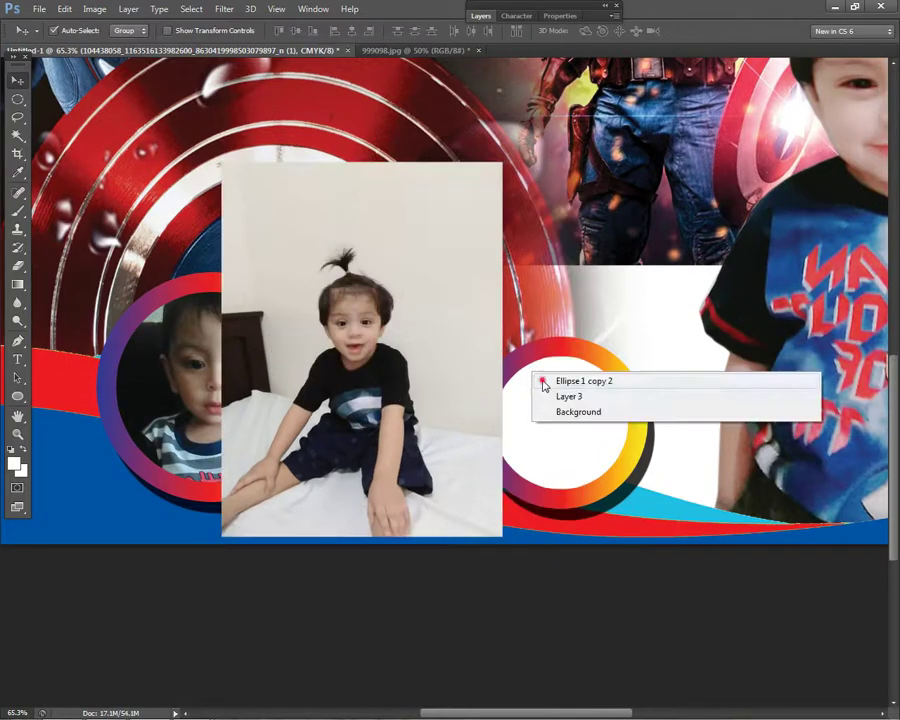
{"action": "left_click", "coordinate": [570, 381]}
{"action": "left_click", "coordinate": [483, 16]}
{"action": "right_click", "coordinate": [381, 256]}
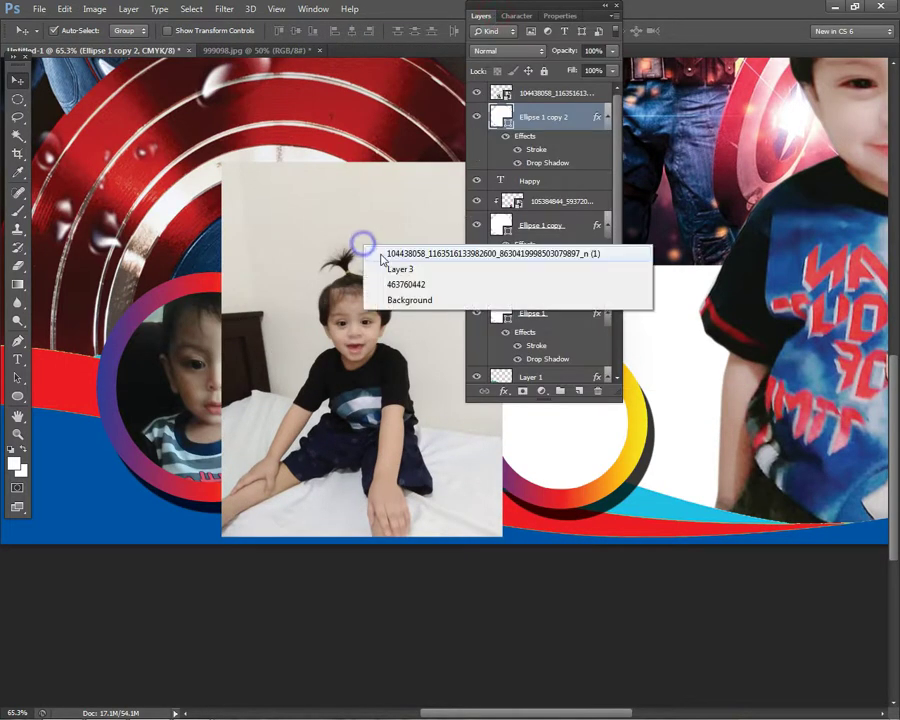
{"action": "left_click", "coordinate": [385, 254]}
{"action": "right_click", "coordinate": [517, 92]}
{"action": "left_click", "coordinate": [597, 327]}
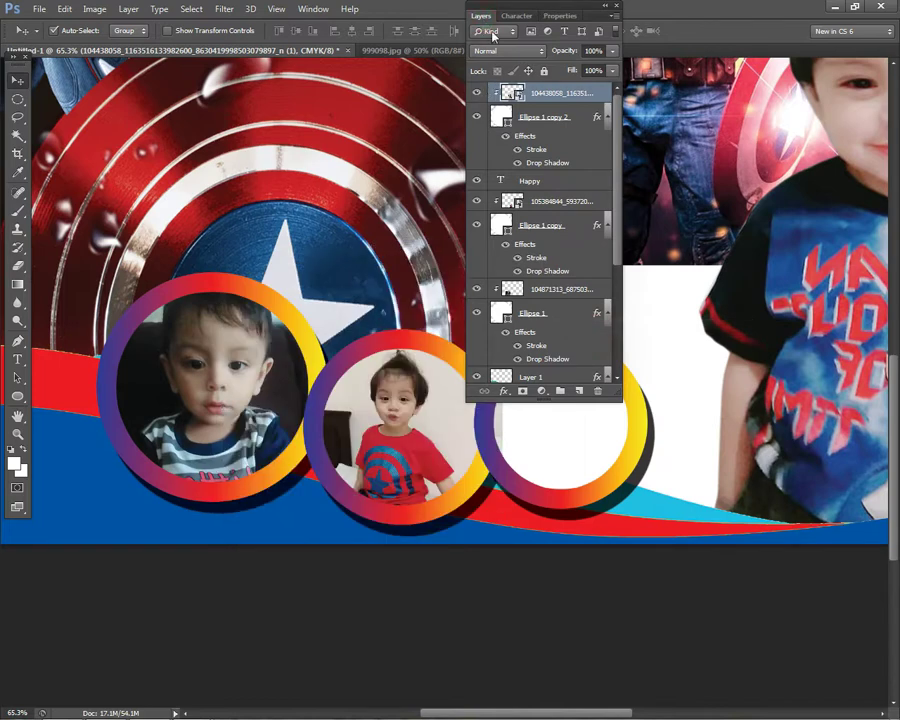
{"action": "left_click", "coordinate": [487, 16]}
- Scale the clipped photo to about 92%, position it in the right ring, and fit the view
{"action": "left_click_drag", "start_coordinate": [590, 421], "coordinate": [700, 483]}
{"action": "key", "text": "ctrl+t"}
{"action": "left_click_drag", "start_coordinate": [712, 624], "coordinate": [689, 597]}
{"action": "left_click_drag", "start_coordinate": [560, 451], "coordinate": [569, 461]}
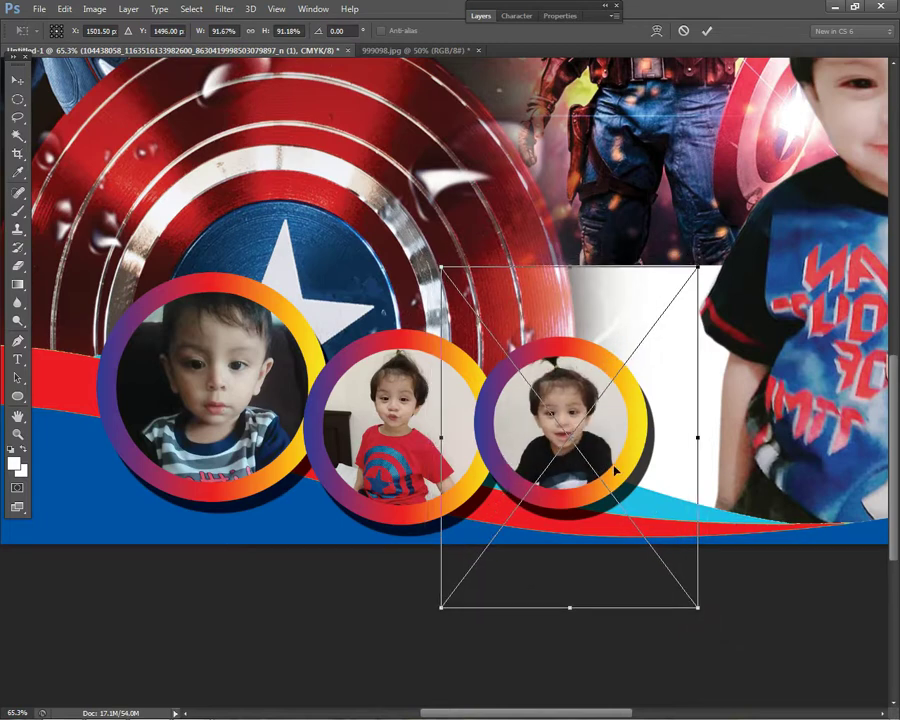
{"action": "key", "text": "Return"}
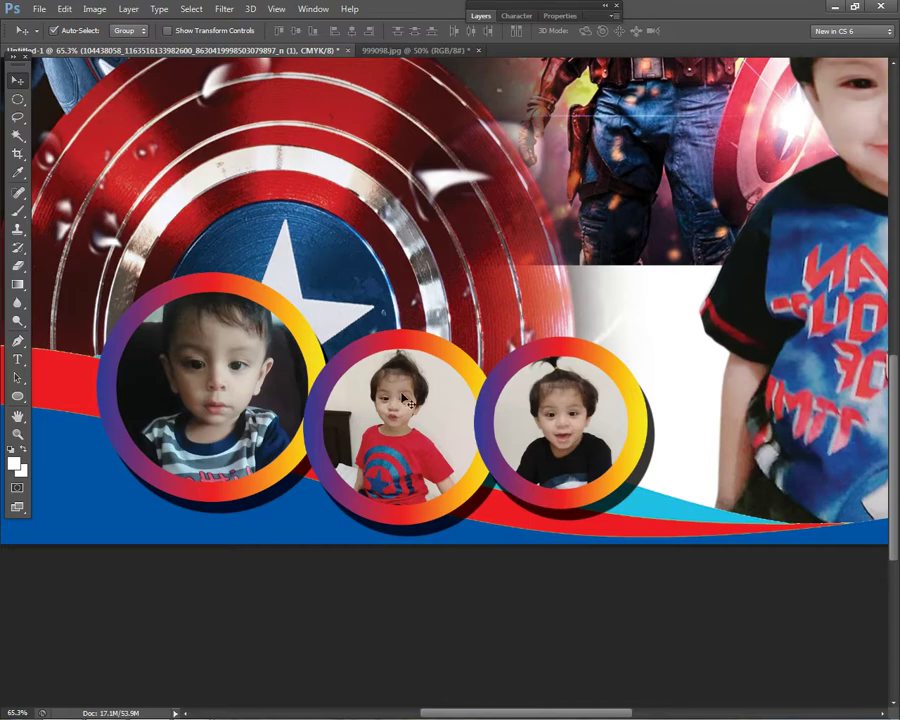
{"action": "key", "text": "ctrl+0"}
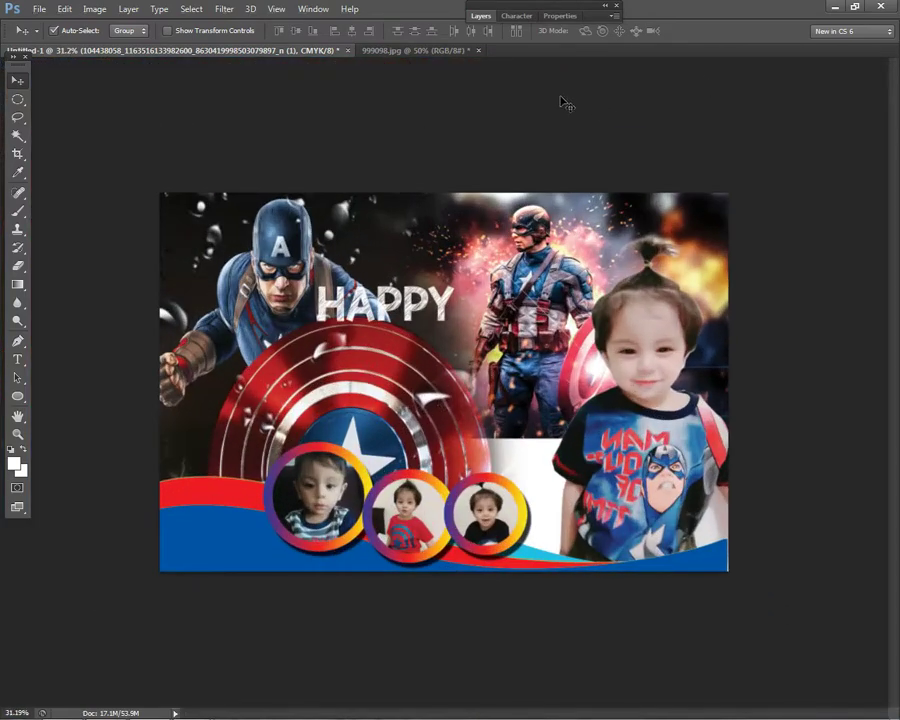
- Place the shield photo into the layout, commit the placement and rasterize it
{"action": "left_click", "coordinate": [39, 10]}
{"action": "left_click", "coordinate": [74, 234]}
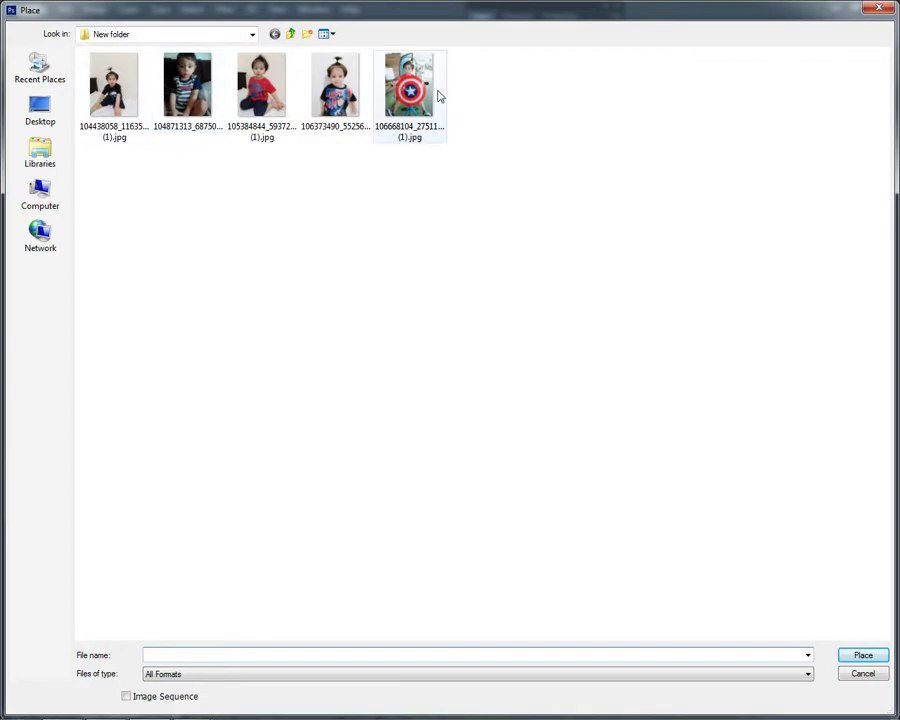
{"action": "double_click", "coordinate": [439, 93]}
{"action": "key", "text": "Return"}
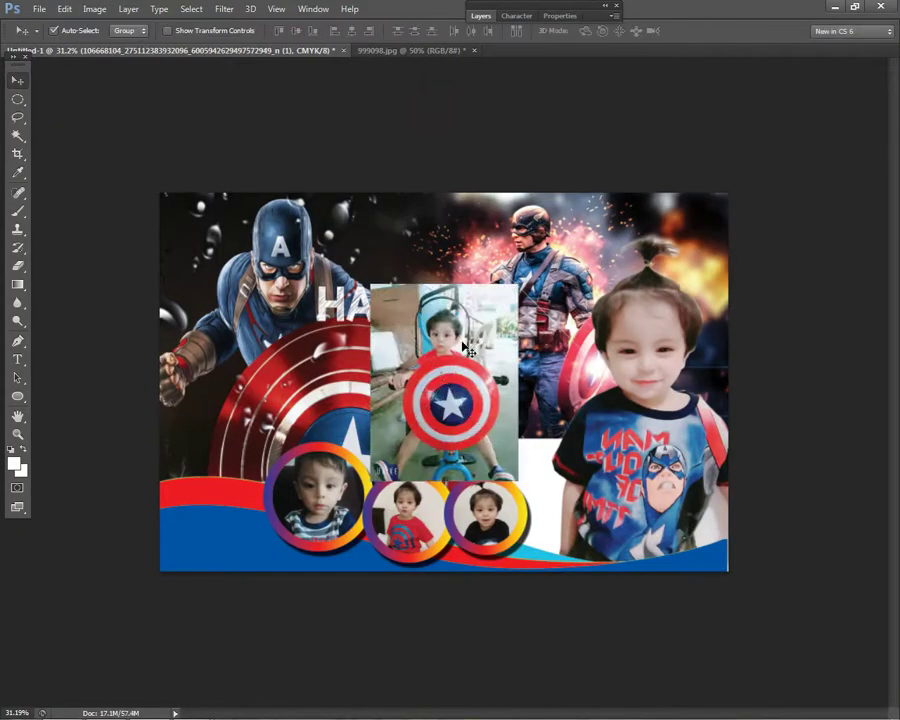
{"action": "scroll", "coordinate": [470, 375], "scroll_direction": "up", "scroll_amount": 2}
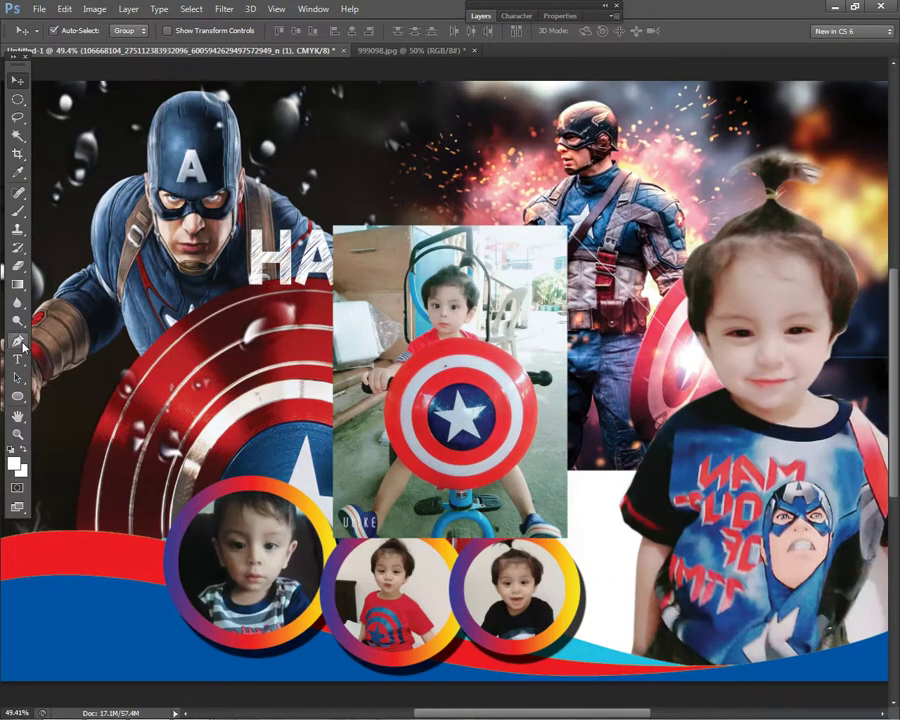
{"action": "key", "text": "e"}
{"action": "scroll", "coordinate": [435, 483], "scroll_direction": "up", "scroll_amount": 2}
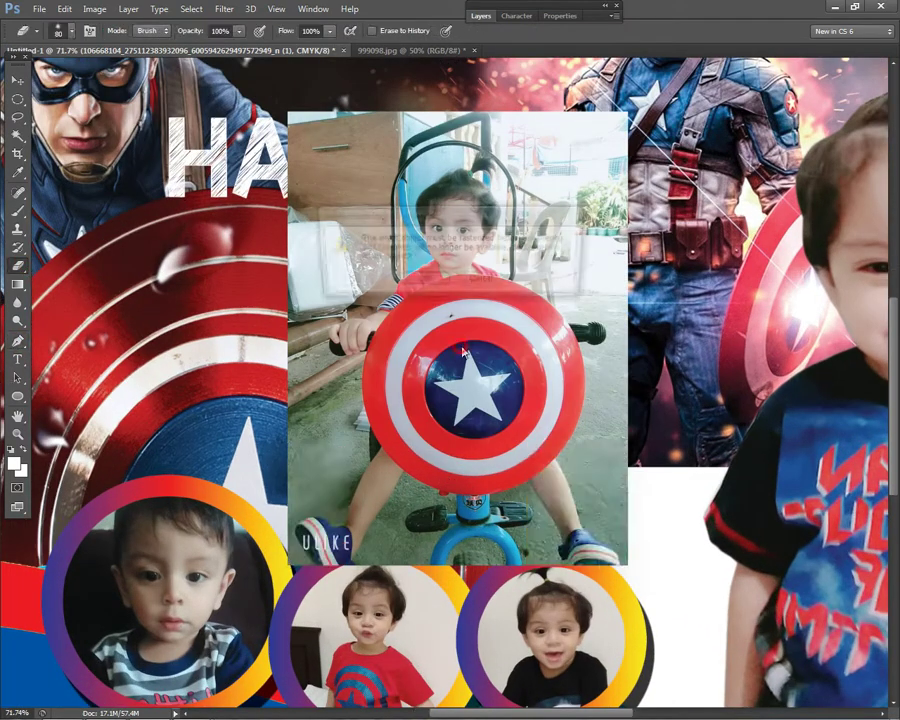
{"action": "left_click", "coordinate": [420, 280]}
- Start a Pen tool path curving along the child's shoe and leg
{"action": "key", "text": "p"}
{"action": "scroll", "coordinate": [287, 589], "scroll_direction": "up", "scroll_amount": 2}
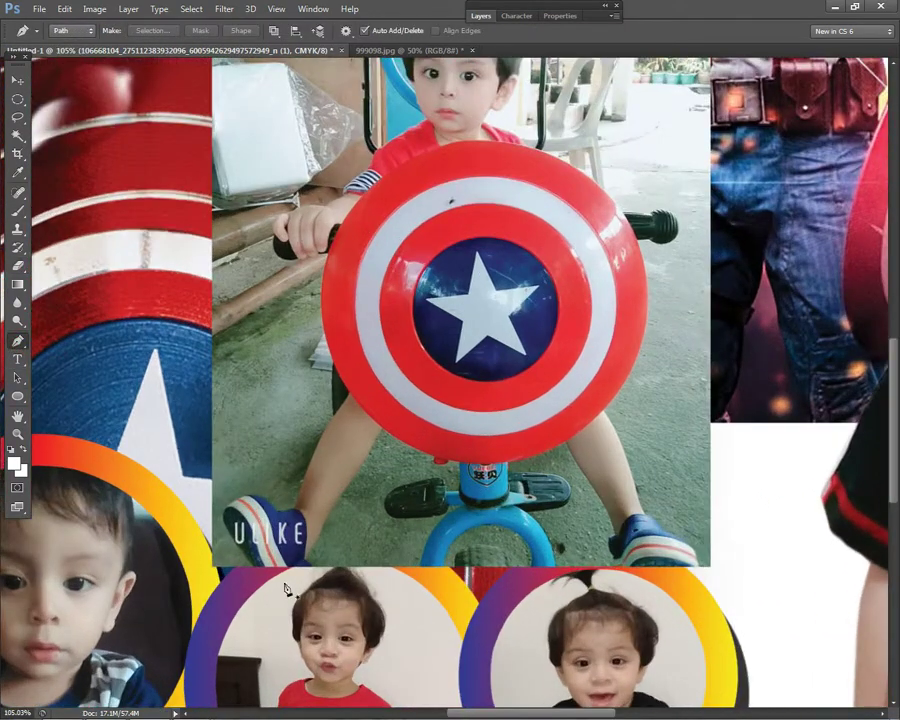
{"action": "scroll", "coordinate": [287, 590], "scroll_direction": "up", "scroll_amount": 2}
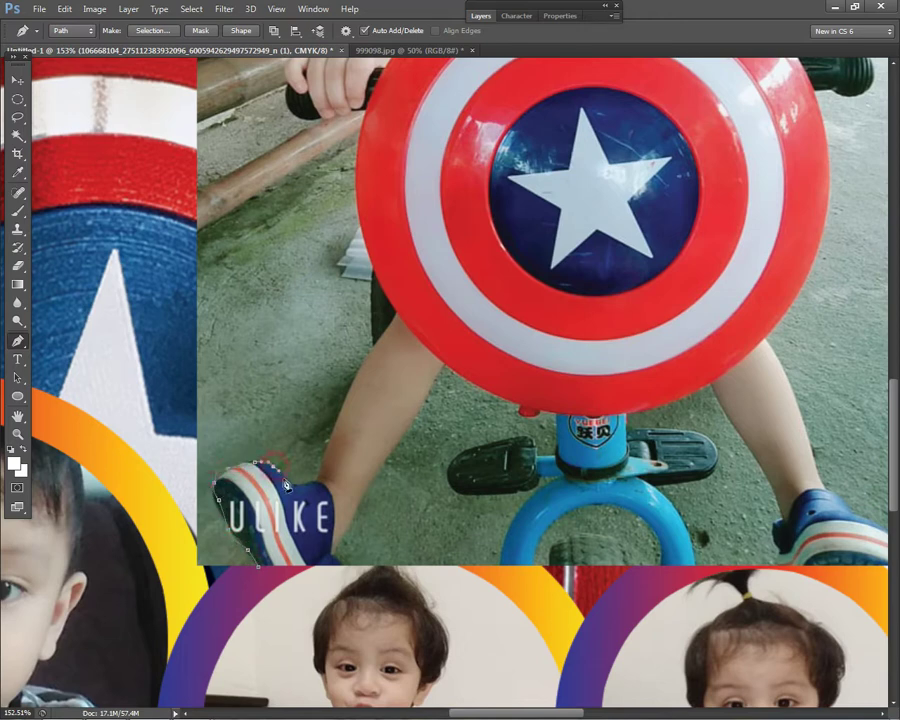
{"action": "scroll", "coordinate": [366, 469], "scroll_direction": "up", "scroll_amount": 2}
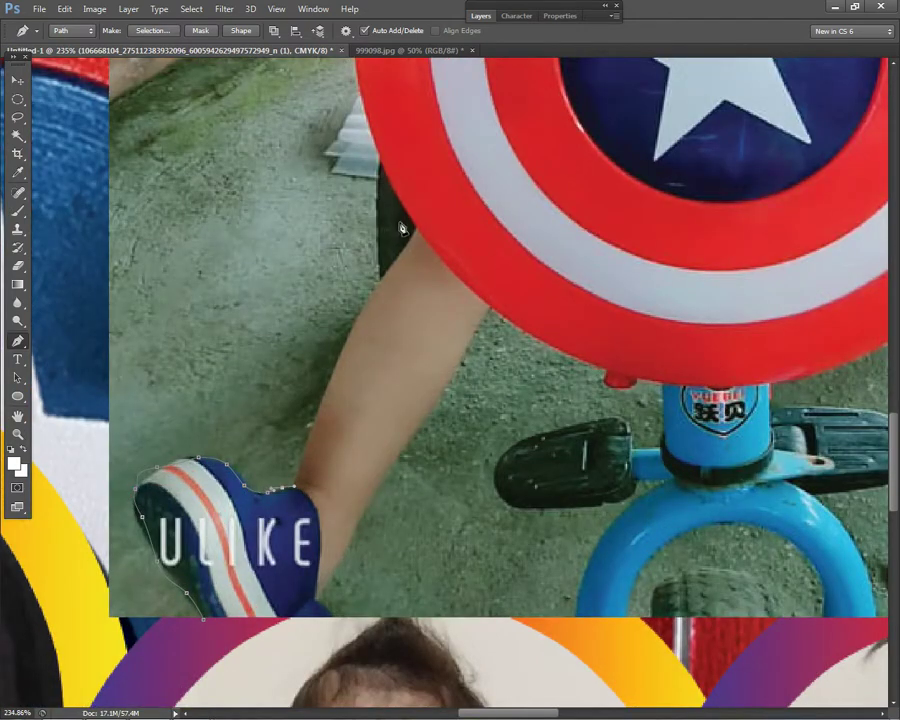
{"action": "left_click_drag", "start_coordinate": [372, 321], "coordinate": [363, 309]}
{"action": "scroll", "coordinate": [335, 355], "scroll_direction": "up", "scroll_amount": 1}
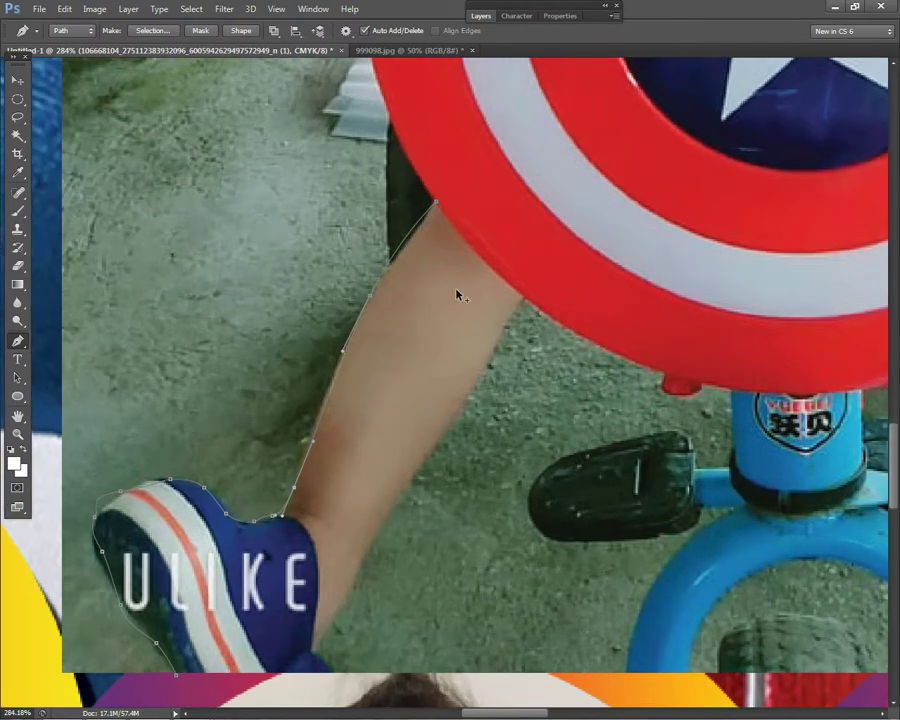
{"action": "scroll", "coordinate": [415, 240], "scroll_direction": "down", "scroll_amount": 2}
{"action": "scroll", "coordinate": [476, 458], "scroll_direction": "up", "scroll_amount": 4}
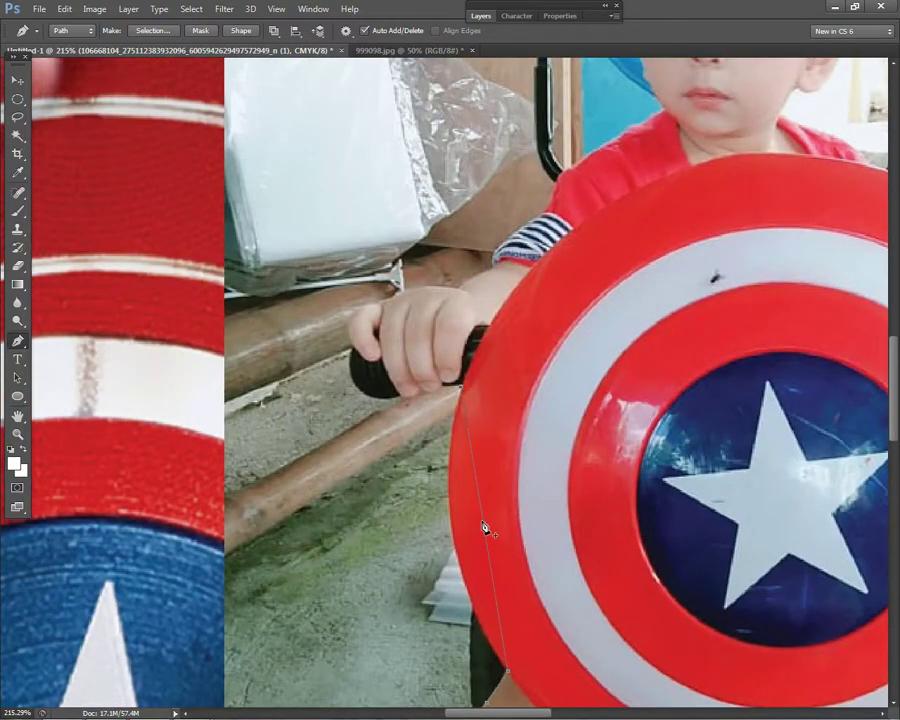
{"action": "left_click", "coordinate": [450, 538], "text": "ctrl"}
{"action": "scroll", "coordinate": [455, 400], "scroll_direction": "up", "scroll_amount": 3}
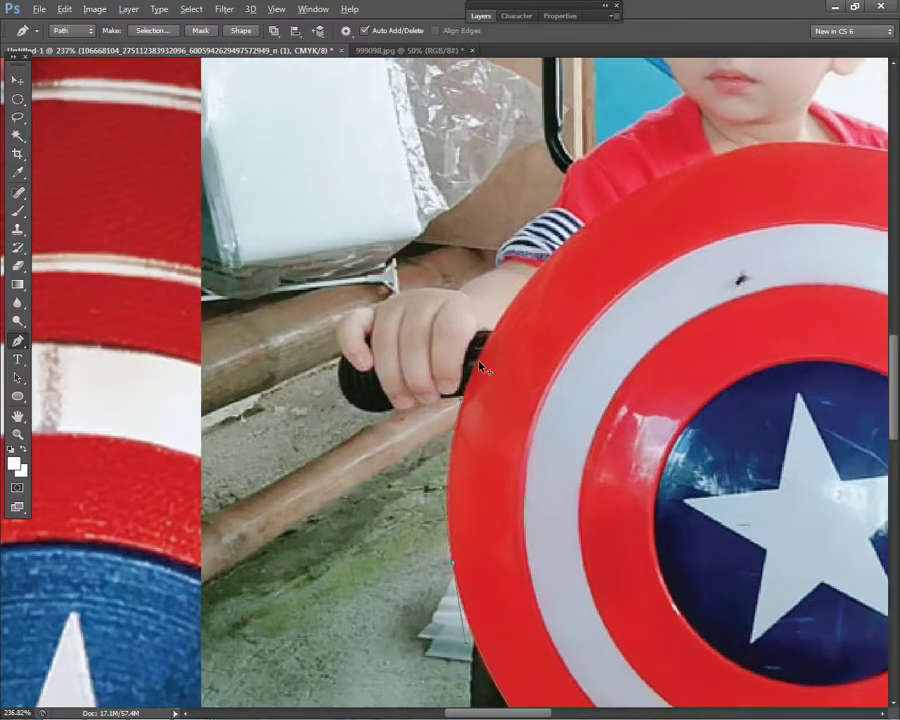
- Trace the path under the fingers and up the grip's left side to the fingertip
{"action": "left_click", "coordinate": [378, 419]}
{"action": "left_click", "coordinate": [354, 435]}
{"action": "left_click", "coordinate": [306, 431]}
{"action": "left_click", "coordinate": [279, 420]}
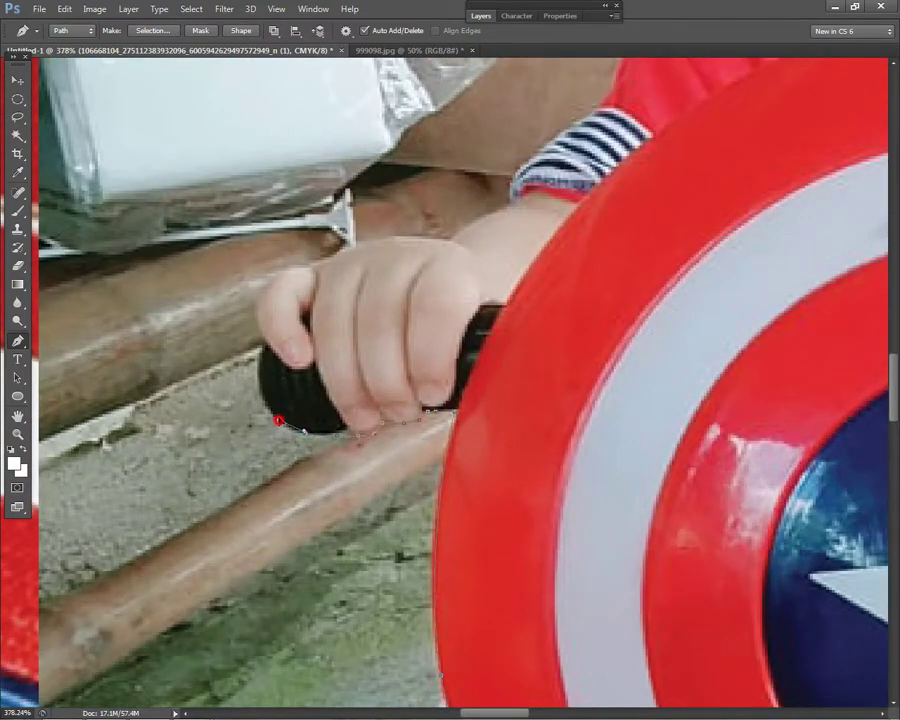
{"action": "left_click", "coordinate": [254, 372]}
{"action": "left_click", "coordinate": [264, 347]}
{"action": "left_click", "coordinate": [254, 302]}
{"action": "left_click_drag", "start_coordinate": [276, 277], "coordinate": [303, 276]}
- Extend the path across the back of the hand up to the wrist
{"action": "left_click", "coordinate": [348, 248]}
{"action": "left_click", "coordinate": [367, 242]}
{"action": "left_click", "coordinate": [403, 237]}
{"action": "left_click", "coordinate": [443, 243]}
{"action": "left_click", "coordinate": [497, 212]}
{"action": "scroll", "coordinate": [520, 218], "scroll_direction": "down", "scroll_amount": 5}
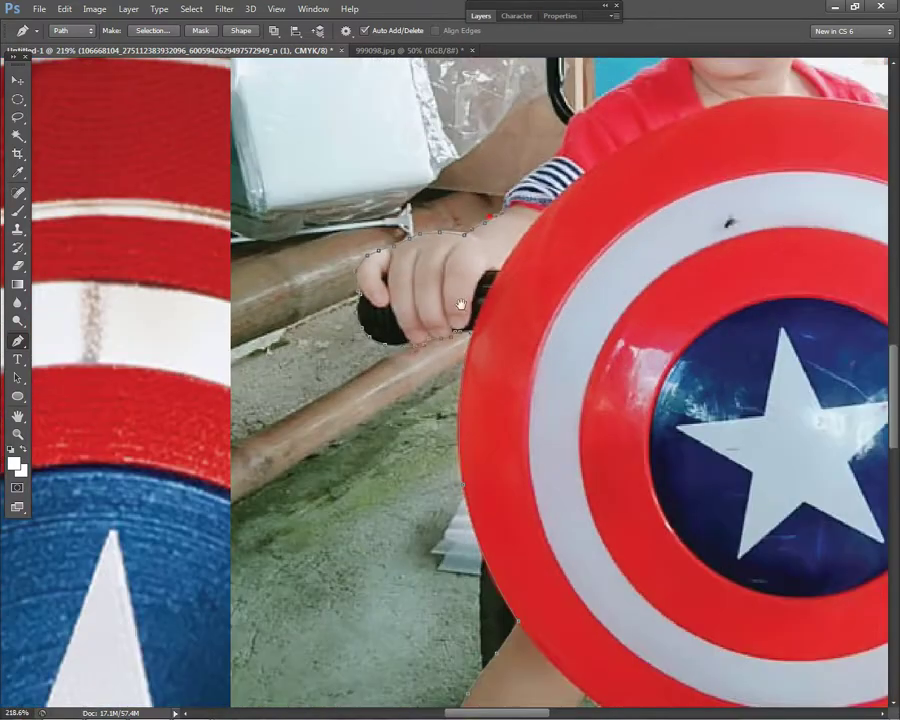
{"action": "scroll", "coordinate": [441, 415], "scroll_direction": "up", "scroll_amount": 4}
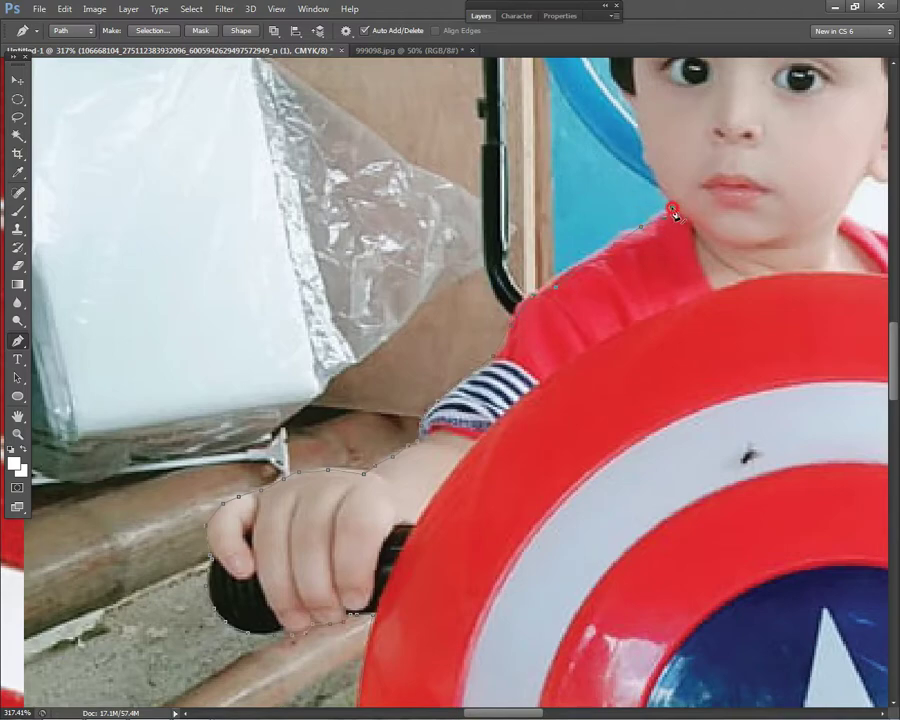
- Trace the pen path from the boy's chin up and over the top of his hair
{"action": "scroll", "coordinate": [675, 213], "scroll_direction": "down", "scroll_amount": 5}
{"action": "scroll", "coordinate": [635, 372], "scroll_direction": "up", "scroll_amount": 6}
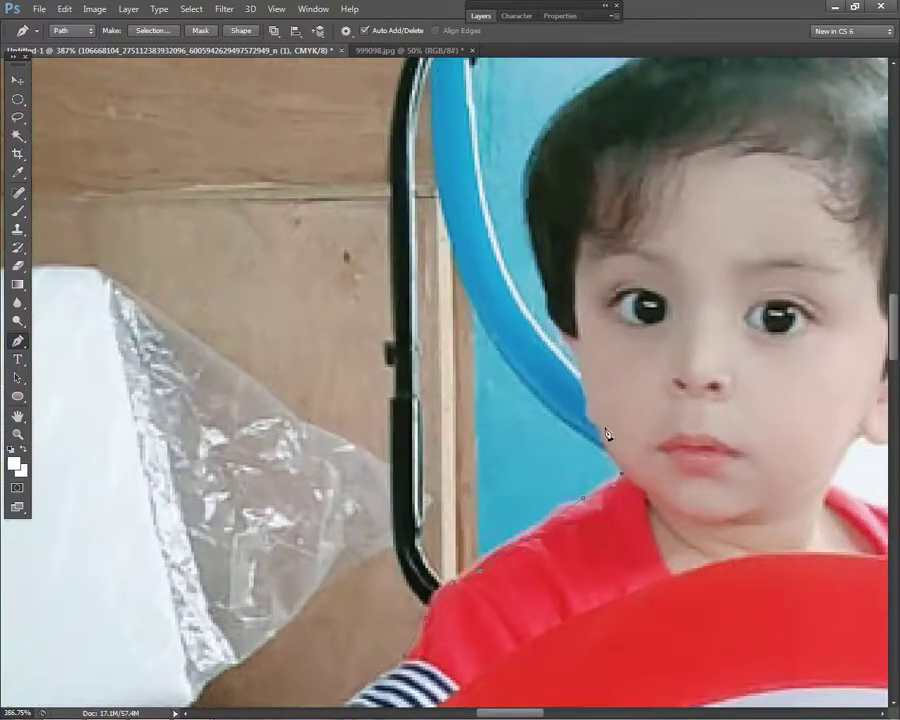
{"action": "left_click", "coordinate": [595, 426]}
{"action": "left_click", "coordinate": [567, 362]}
{"action": "left_click", "coordinate": [554, 326]}
{"action": "left_click", "coordinate": [549, 310]}
{"action": "scroll", "coordinate": [573, 256], "scroll_direction": "down", "scroll_amount": 1}
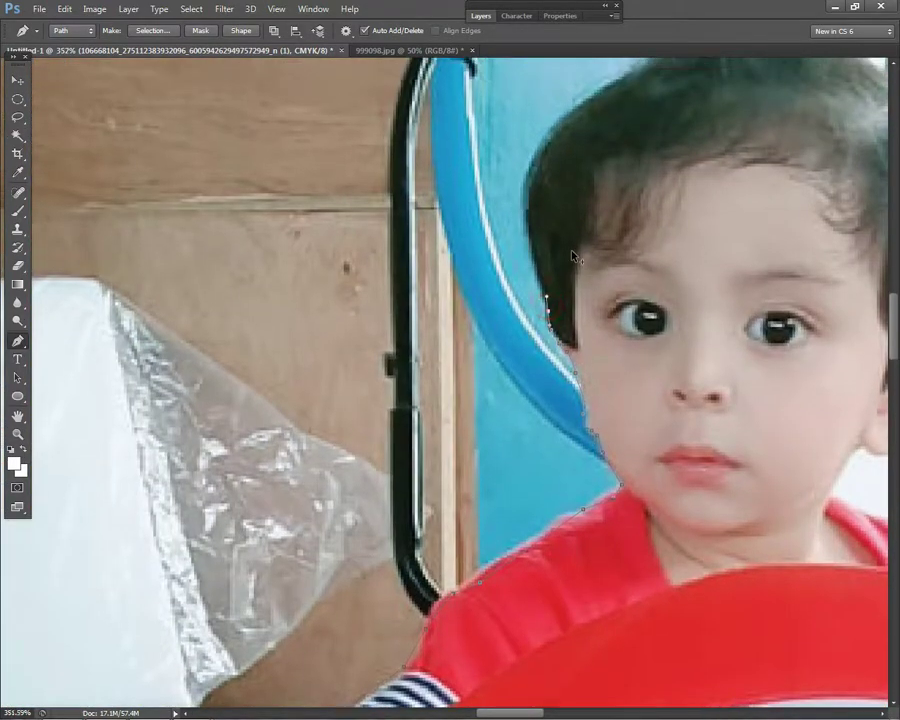
{"action": "scroll", "coordinate": [573, 256], "scroll_direction": "down", "scroll_amount": 1}
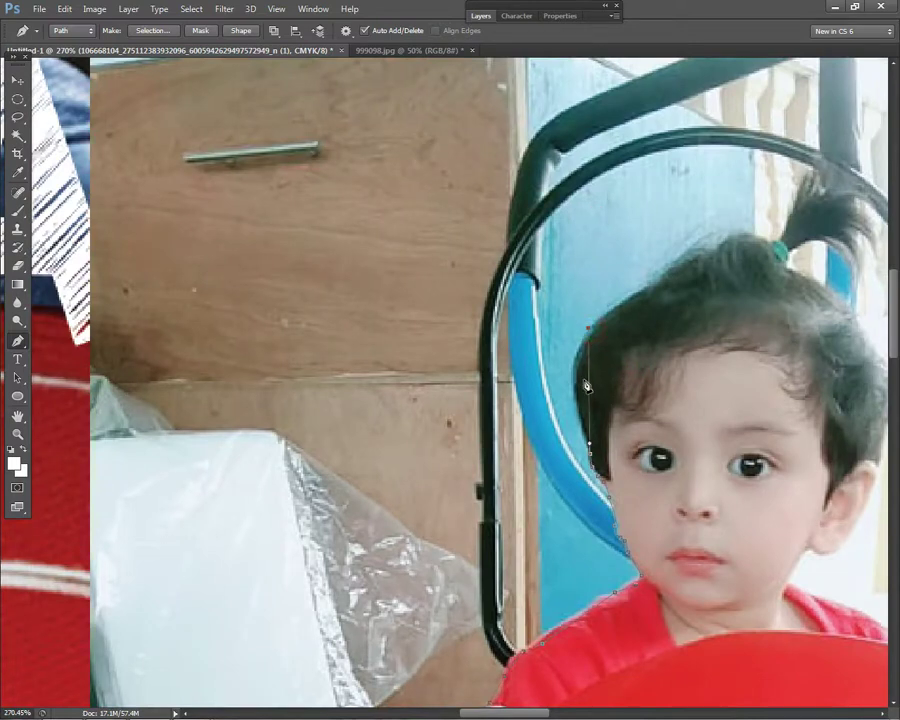
{"action": "left_click_drag", "start_coordinate": [589, 384], "coordinate": [571, 384]}
{"action": "left_click_drag", "start_coordinate": [659, 283], "coordinate": [642, 290]}
{"action": "left_click_drag", "start_coordinate": [710, 245], "coordinate": [751, 232]}
{"action": "left_click", "coordinate": [767, 240]}
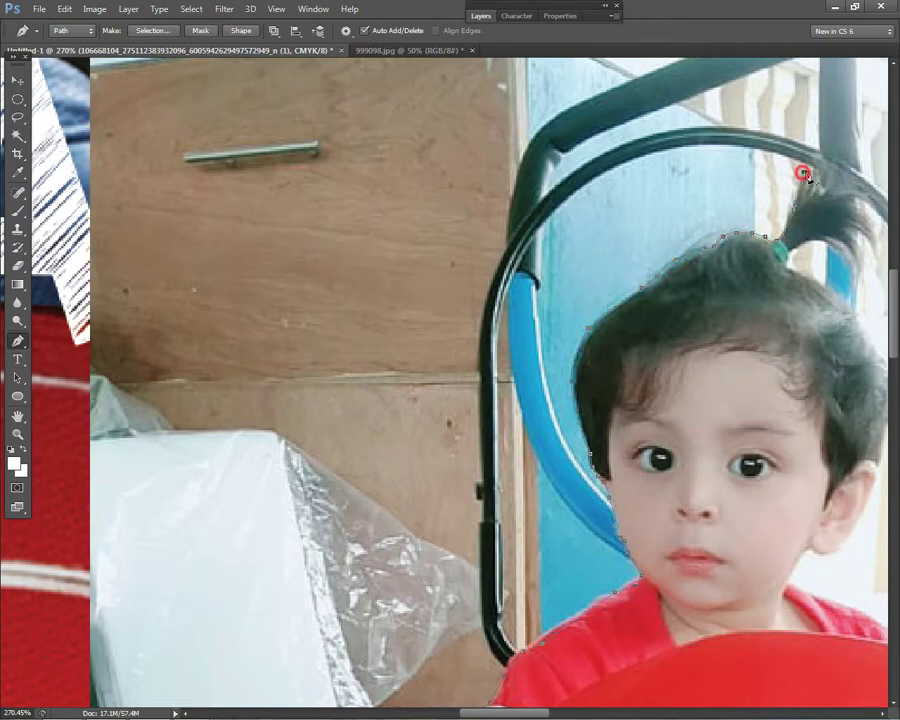
{"action": "scroll", "coordinate": [795, 209], "scroll_direction": "down", "scroll_amount": 2}
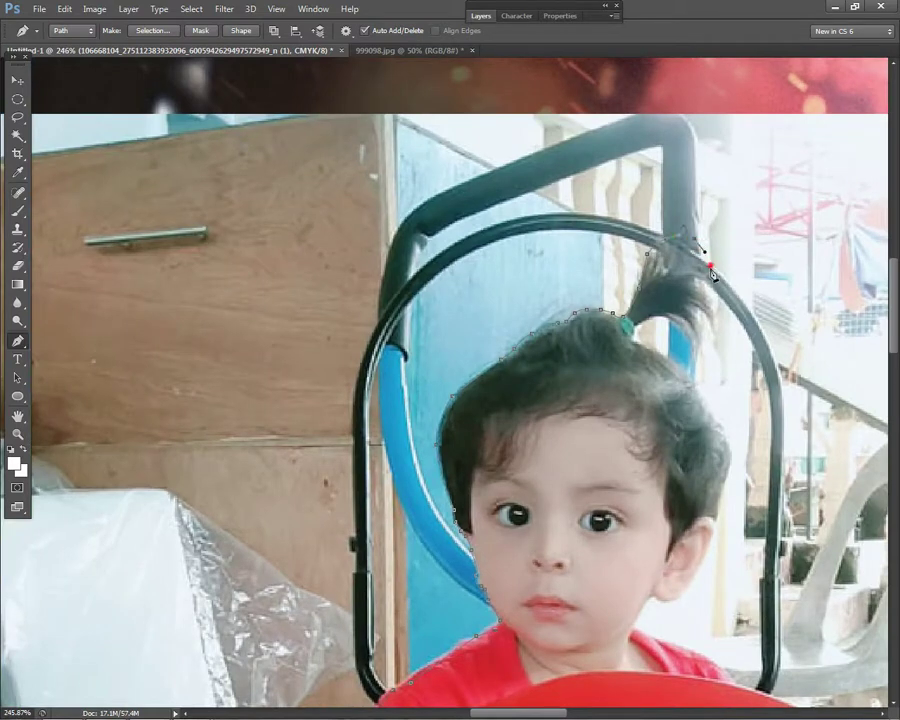
- Continue the outline around the ponytail and down the side of the head
{"action": "left_click", "coordinate": [716, 334]}
{"action": "left_click", "coordinate": [690, 353]}
{"action": "left_click", "coordinate": [694, 342]}
{"action": "left_click", "coordinate": [676, 322]}
{"action": "left_click", "coordinate": [636, 334]}
{"action": "left_click", "coordinate": [682, 366]}
{"action": "left_click", "coordinate": [698, 386]}
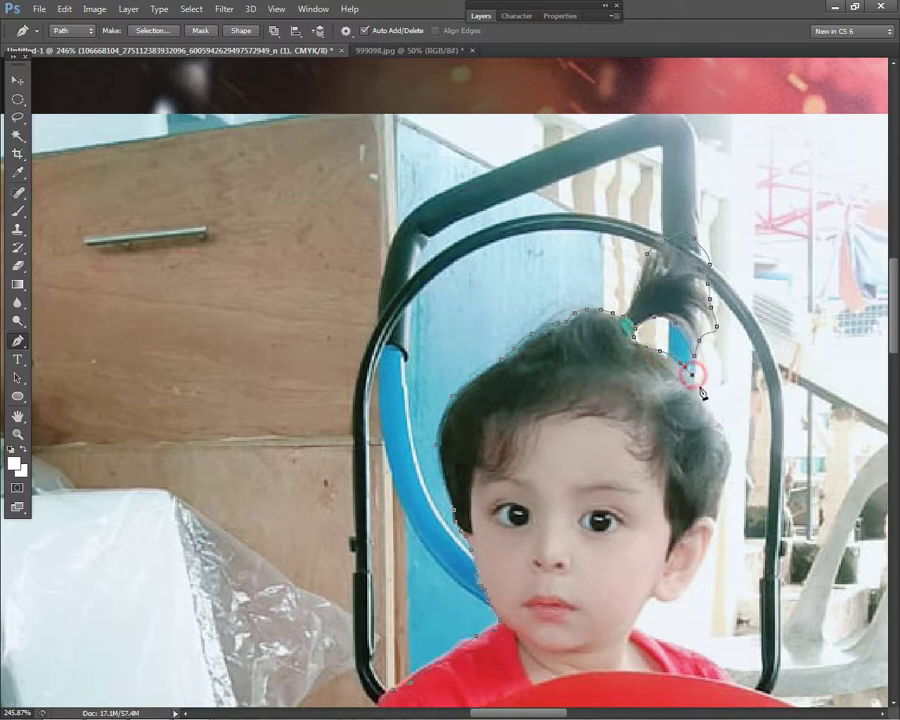
{"action": "left_click", "coordinate": [727, 430]}
{"action": "left_click", "coordinate": [720, 524]}
- Outline the ear and earlobe, then trace down the neck to the shoulder
{"action": "scroll", "coordinate": [706, 578], "scroll_direction": "up", "scroll_amount": 3}
{"action": "left_click", "coordinate": [680, 593]}
{"action": "left_click", "coordinate": [706, 553]}
{"action": "left_click", "coordinate": [649, 607]}
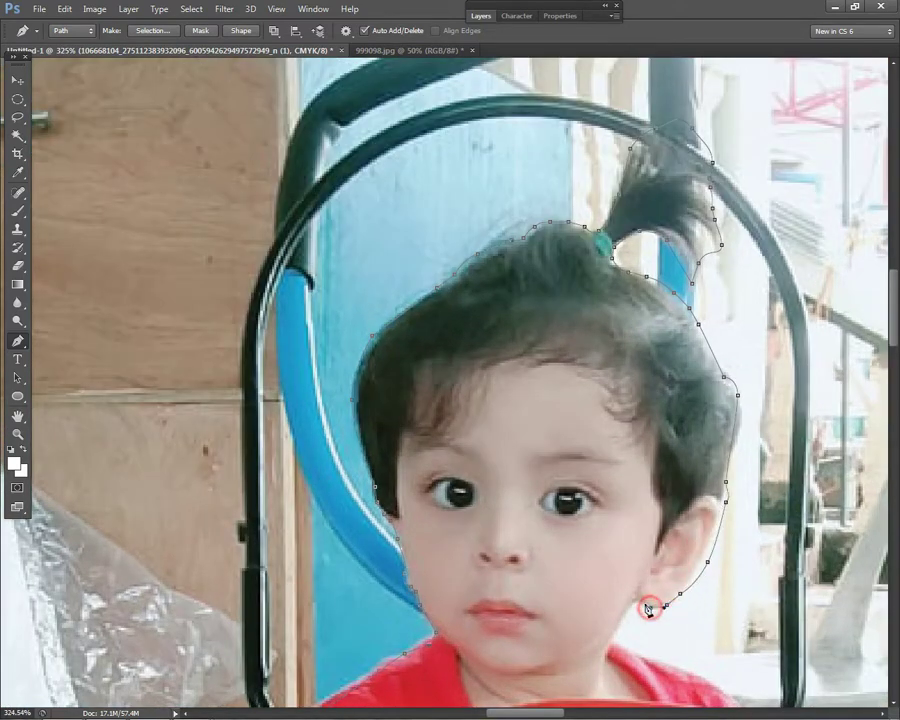
{"action": "scroll", "coordinate": [640, 604], "scroll_direction": "down", "scroll_amount": 3}
{"action": "scroll", "coordinate": [552, 432], "scroll_direction": "down", "scroll_amount": 3}
{"action": "scroll", "coordinate": [552, 432], "scroll_direction": "up", "scroll_amount": 3}
{"action": "left_click", "coordinate": [541, 428]}
{"action": "left_click", "coordinate": [577, 440]}
{"action": "left_click_drag", "start_coordinate": [607, 453], "coordinate": [618, 466]}
{"action": "left_click", "coordinate": [658, 490]}
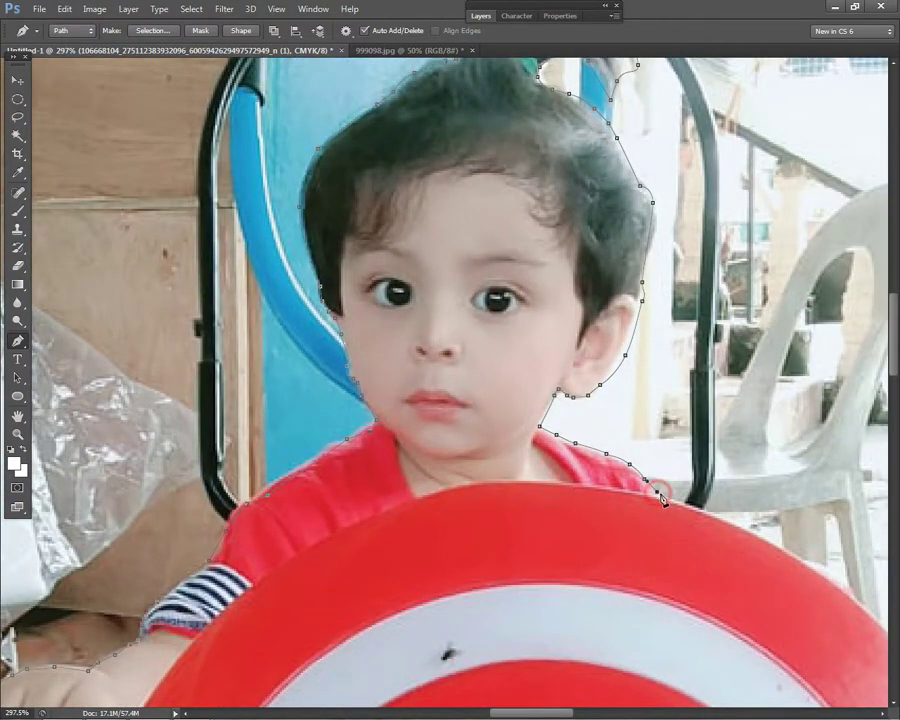
{"action": "scroll", "coordinate": [660, 495], "scroll_direction": "down", "scroll_amount": 3}
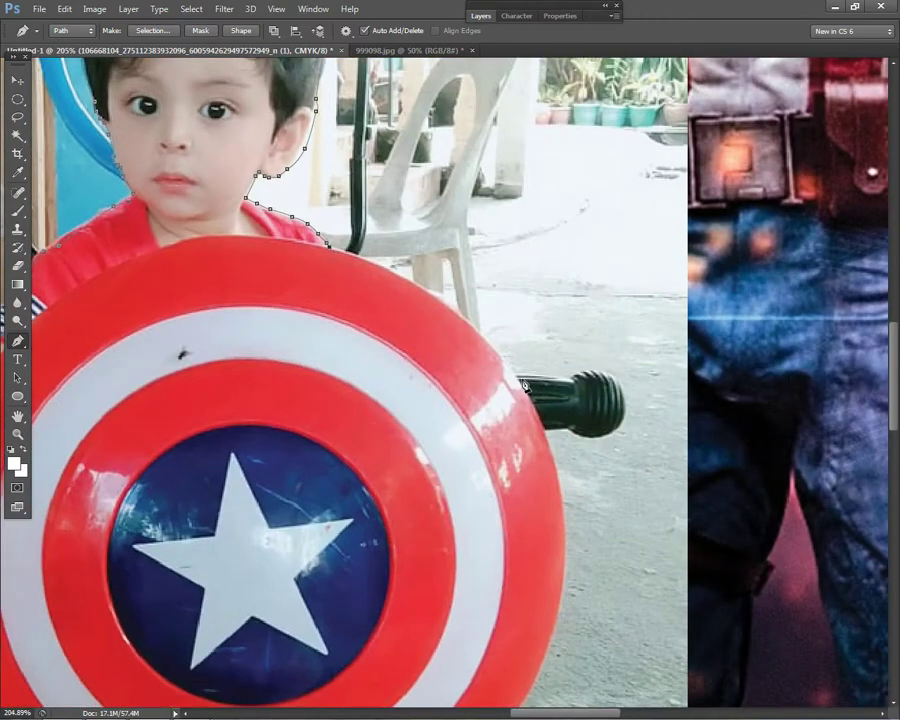
- Trace the shield's edge and around the tricycle handle back to the shield
{"action": "left_click_drag", "start_coordinate": [442, 314], "coordinate": [446, 304]}
{"action": "left_click_drag", "start_coordinate": [550, 376], "coordinate": [562, 381]}
{"action": "left_click", "coordinate": [568, 372]}
{"action": "left_click", "coordinate": [594, 372]}
{"action": "left_click", "coordinate": [627, 411]}
{"action": "left_click", "coordinate": [618, 433]}
{"action": "left_click", "coordinate": [549, 432]}
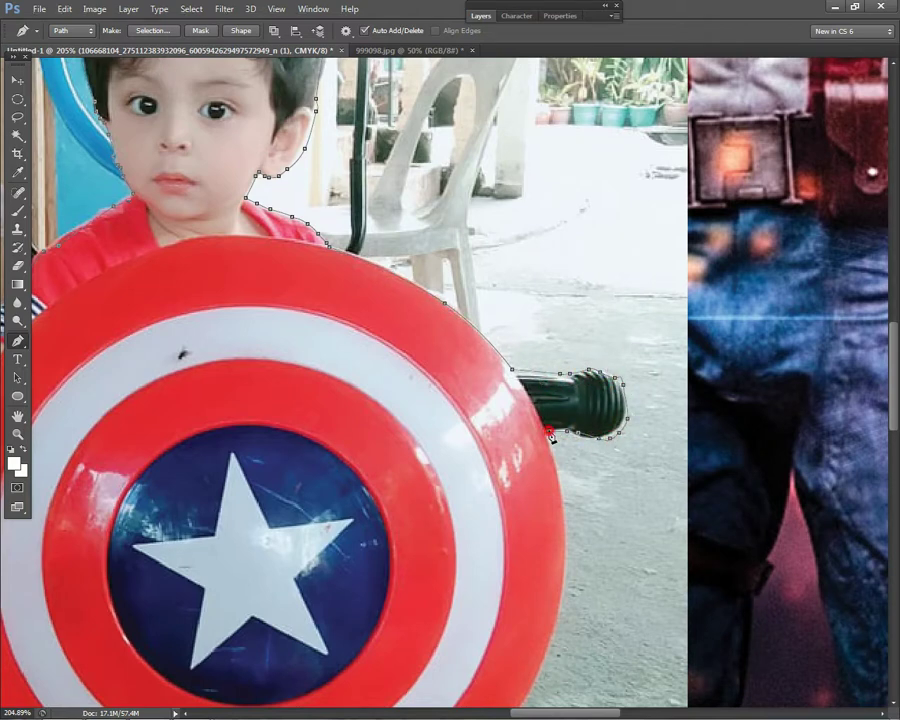
{"action": "scroll", "coordinate": [548, 440], "scroll_direction": "down", "scroll_amount": 3}
{"action": "scroll", "coordinate": [507, 422], "scroll_direction": "up", "scroll_amount": 1}
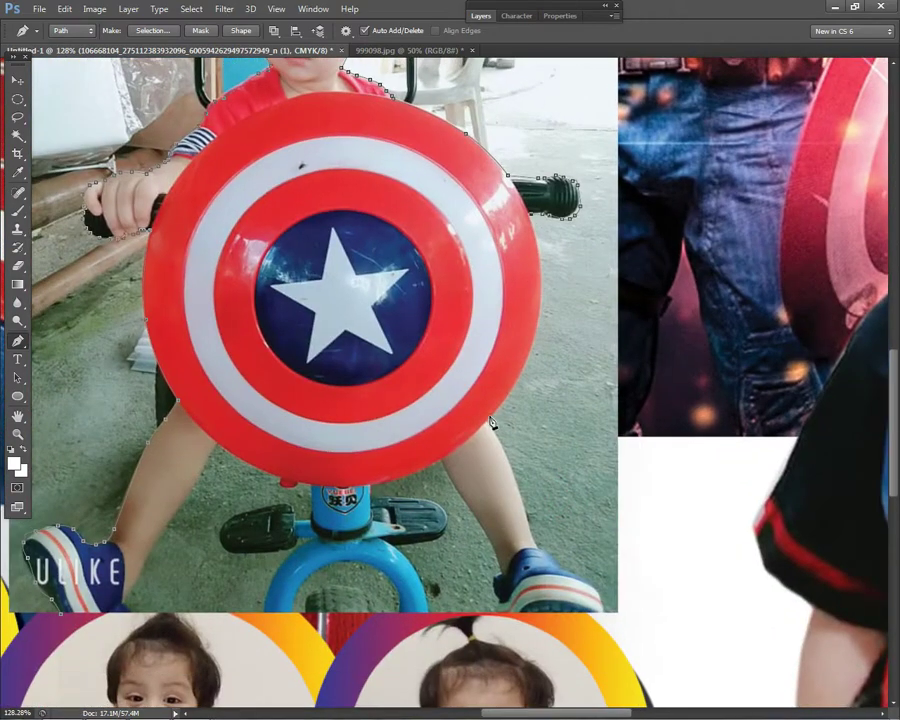
{"action": "left_click_drag", "start_coordinate": [539, 322], "coordinate": [547, 282]}
- Finish the outline down to the ankle and along the shoe's edge
{"action": "left_click", "coordinate": [534, 542]}
{"action": "left_click", "coordinate": [561, 561]}
{"action": "left_click", "coordinate": [592, 582]}
{"action": "left_click", "coordinate": [606, 601]}
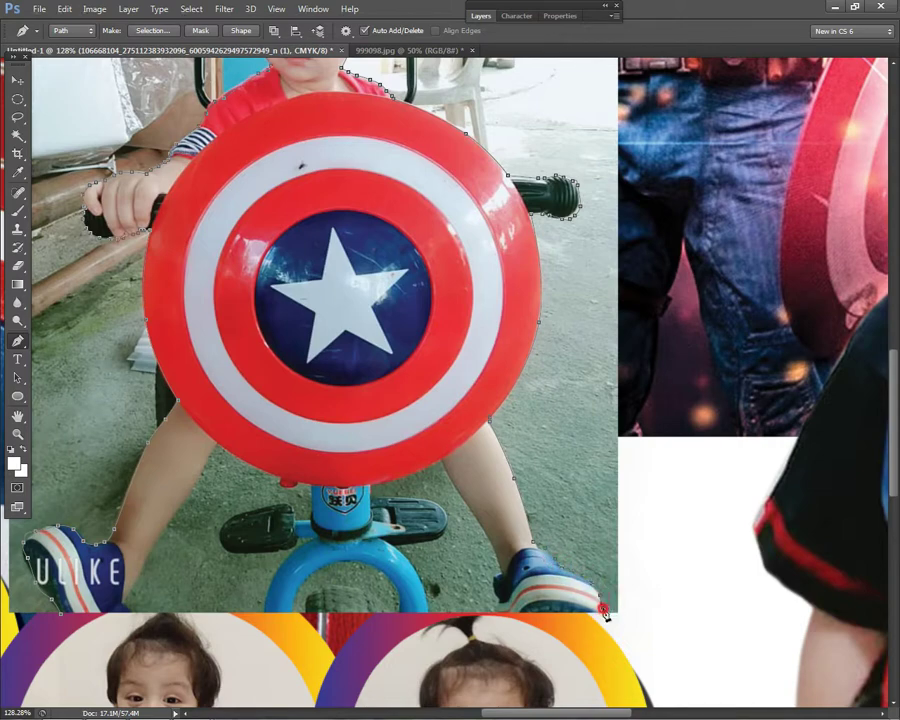
{"action": "scroll", "coordinate": [605, 614], "scroll_direction": "down", "scroll_amount": 4}
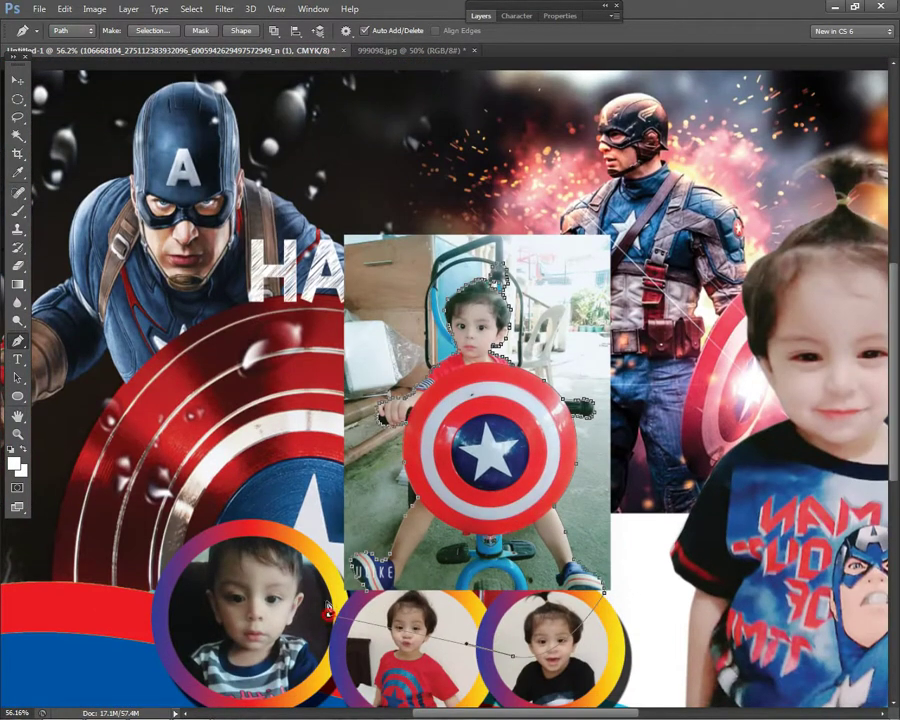
{"action": "right_click", "coordinate": [512, 80]}
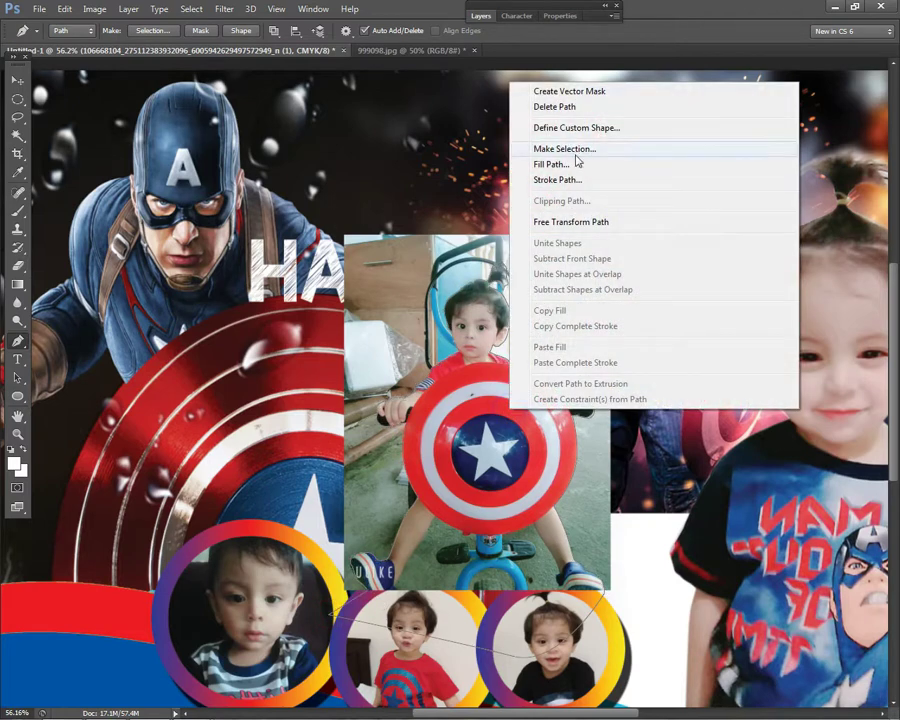
- Turn the path into a selection feathered 2 px, invert it and delete the background
{"action": "left_click", "coordinate": [574, 150]}
{"action": "type", "text": "2"}
{"action": "left_click", "coordinate": [524, 204]}
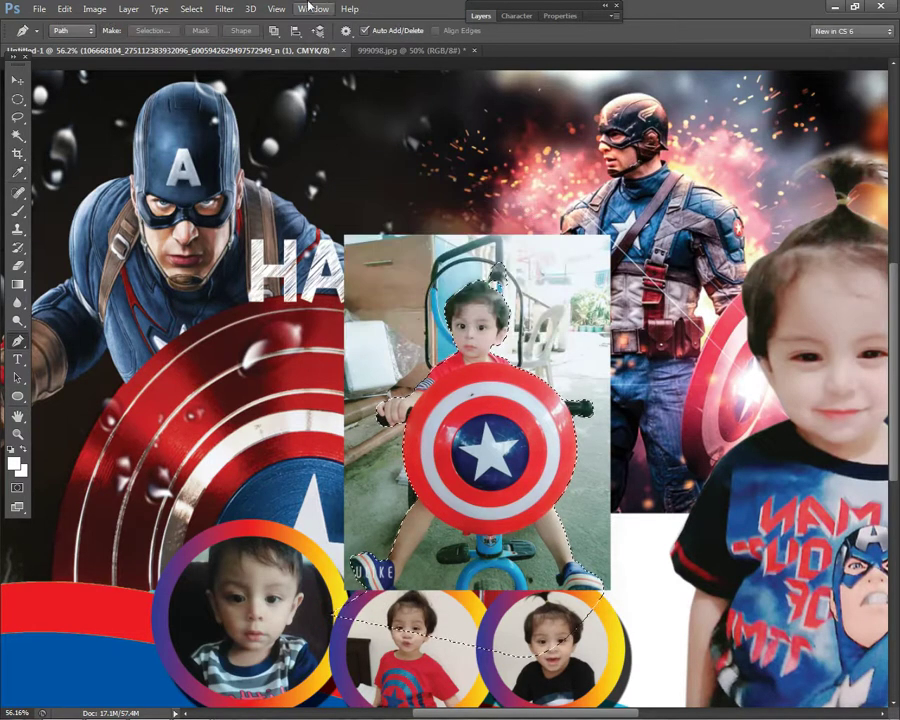
{"action": "left_click", "coordinate": [224, 9]}
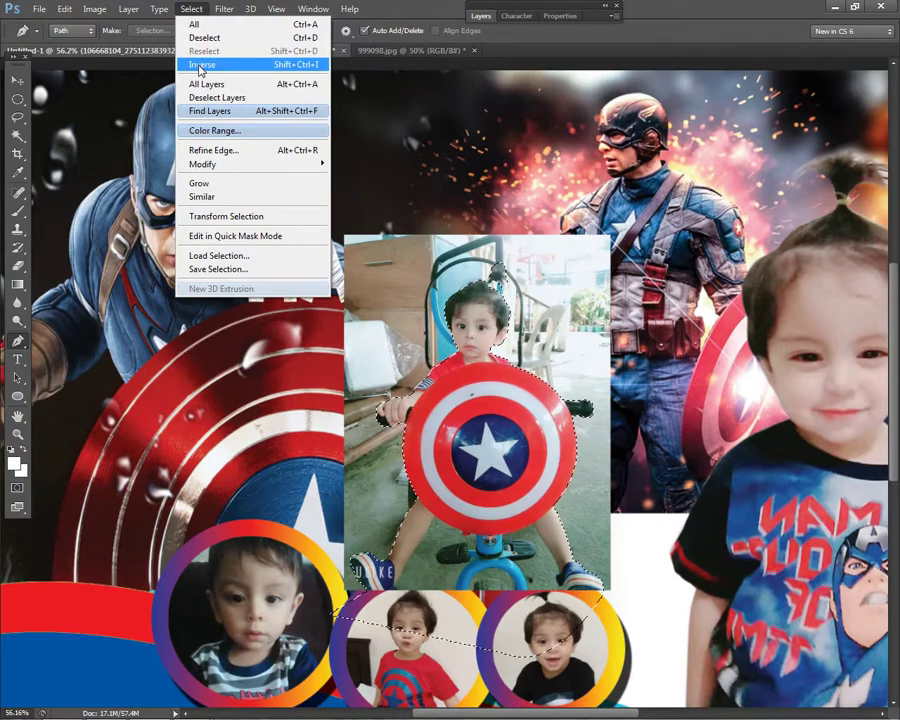
{"action": "left_click", "coordinate": [200, 66]}
{"action": "key", "text": "Delete"}
- Deselect the cut-out boy with the shield
{"action": "left_click", "coordinate": [17, 99]}
{"action": "right_click", "coordinate": [484, 229]}
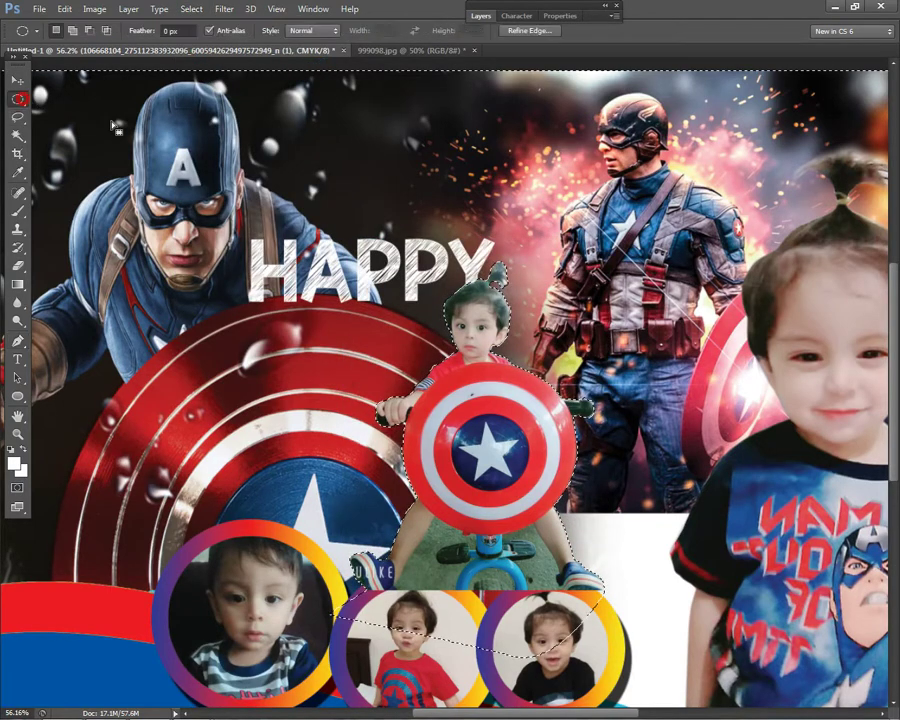
{"action": "left_click", "coordinate": [498, 238]}
{"action": "scroll", "coordinate": [564, 233], "scroll_direction": "up", "scroll_amount": 3}
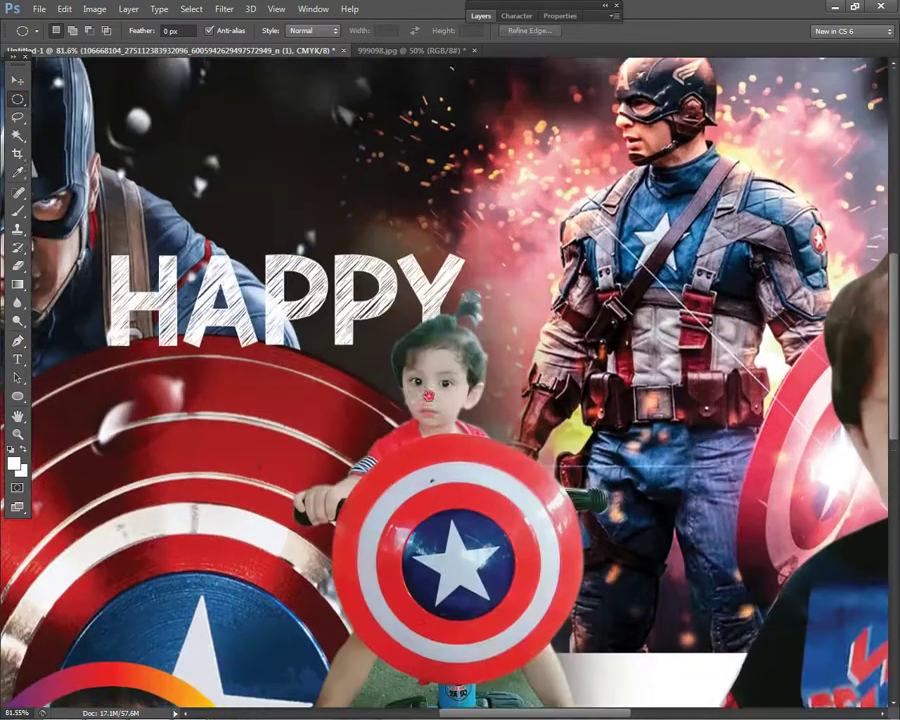
{"action": "scroll", "coordinate": [564, 233], "scroll_direction": "down", "scroll_amount": 5}
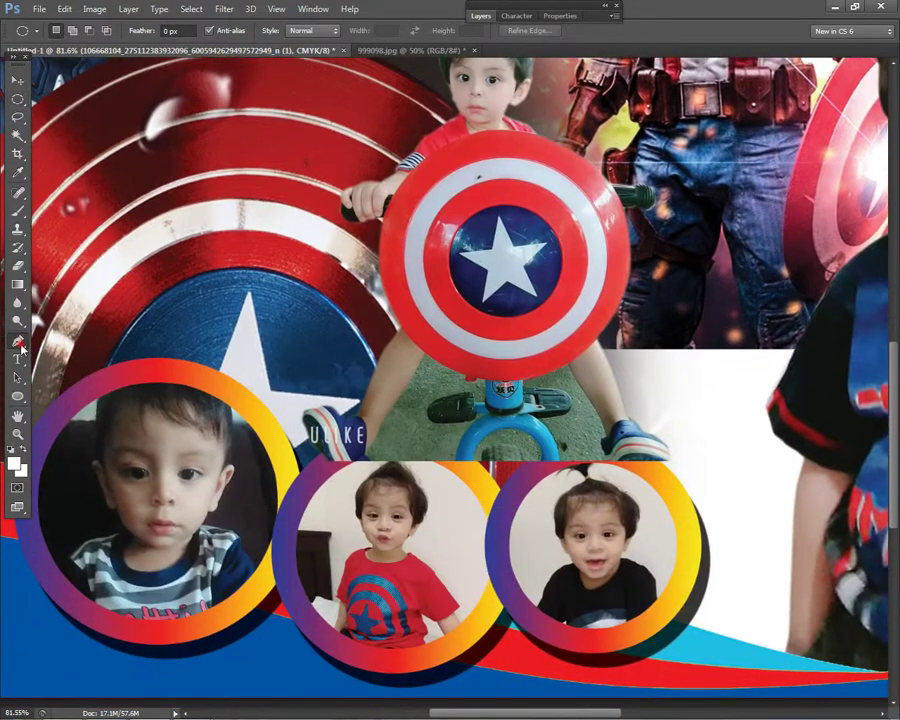
{"action": "left_click", "coordinate": [17, 341]}
{"action": "scroll", "coordinate": [495, 335], "scroll_direction": "up", "scroll_amount": 3}
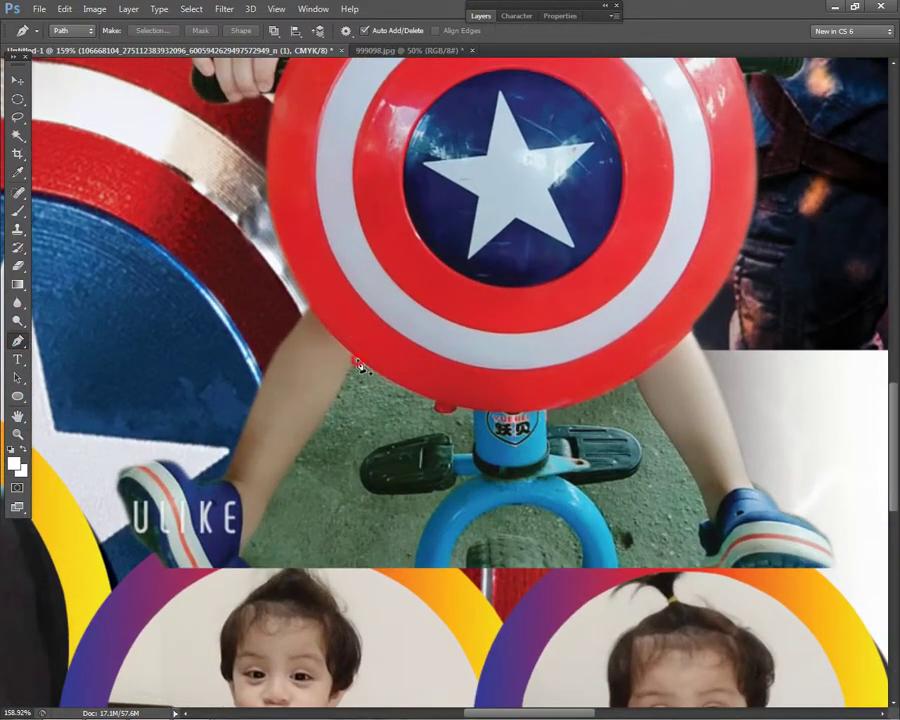
- Outline the ground under the shield, along the pedal, the photo's bottom edge and the left leg
{"action": "left_click", "coordinate": [358, 364]}
{"action": "left_click", "coordinate": [438, 405]}
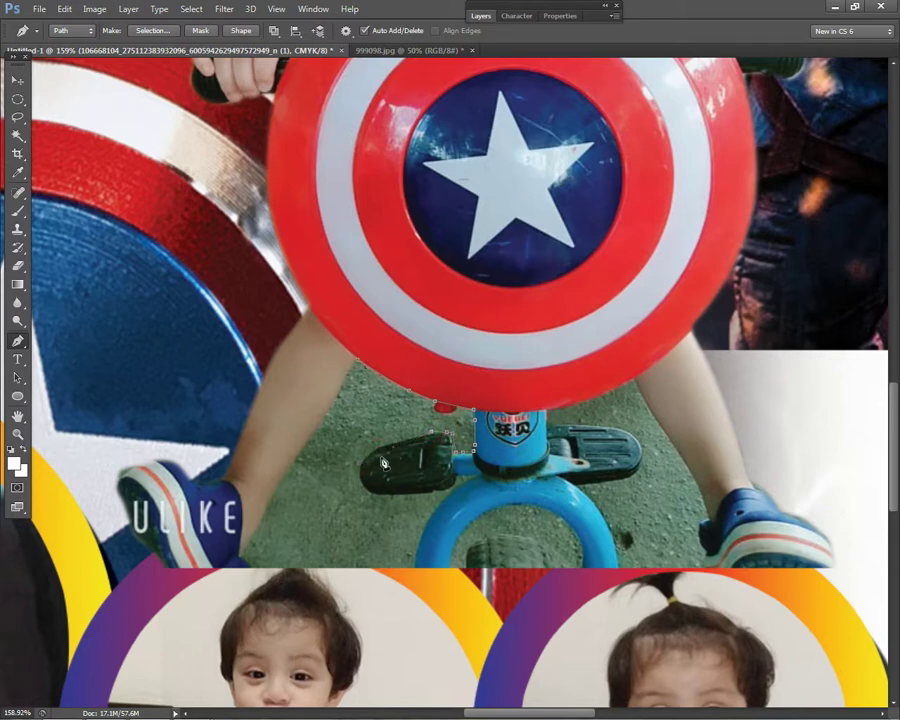
{"action": "left_click", "coordinate": [778, 706]}
{"action": "left_click", "coordinate": [378, 491]}
{"action": "left_click", "coordinate": [430, 491]}
{"action": "left_click", "coordinate": [459, 481]}
{"action": "left_click_drag", "start_coordinate": [417, 571], "coordinate": [430, 528]}
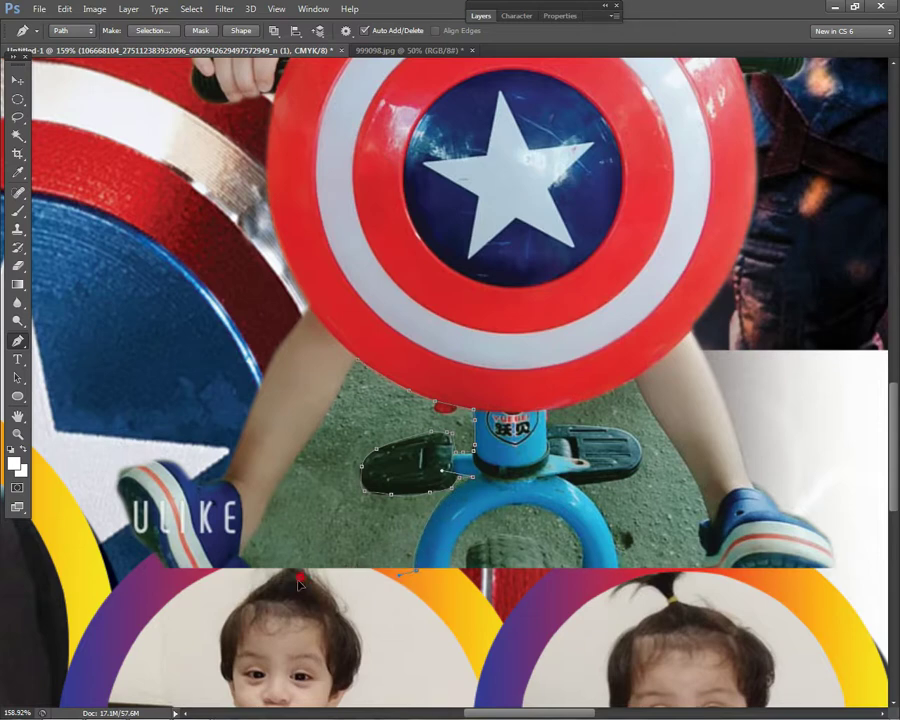
{"action": "left_click_drag", "start_coordinate": [277, 580], "coordinate": [249, 567]}
{"action": "left_click", "coordinate": [285, 470]}
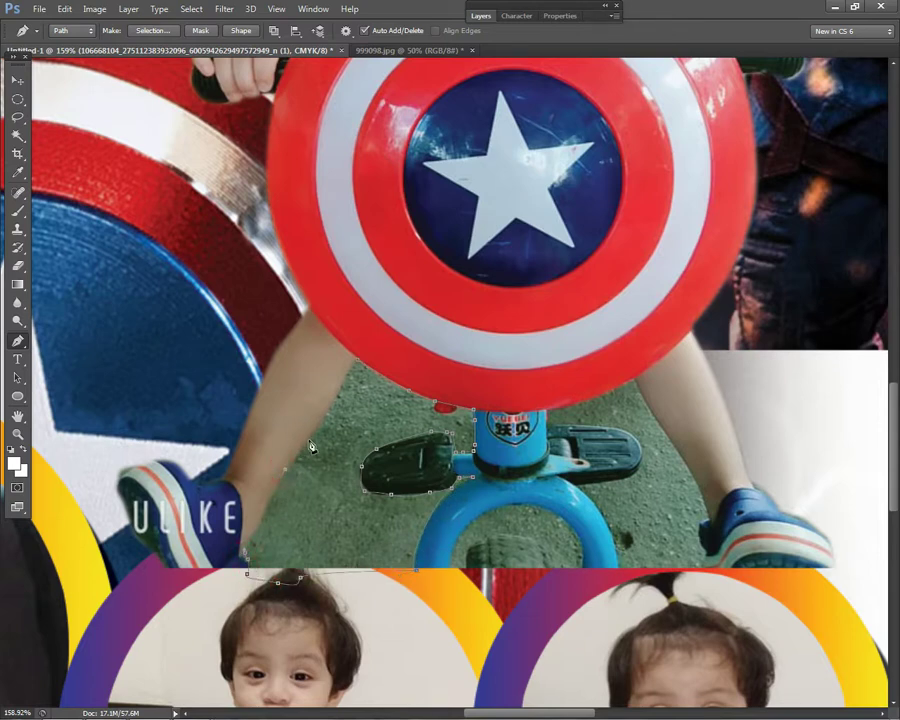
{"action": "left_click", "coordinate": [340, 384]}
{"action": "scroll", "coordinate": [560, 418], "scroll_direction": "up", "scroll_amount": 2}
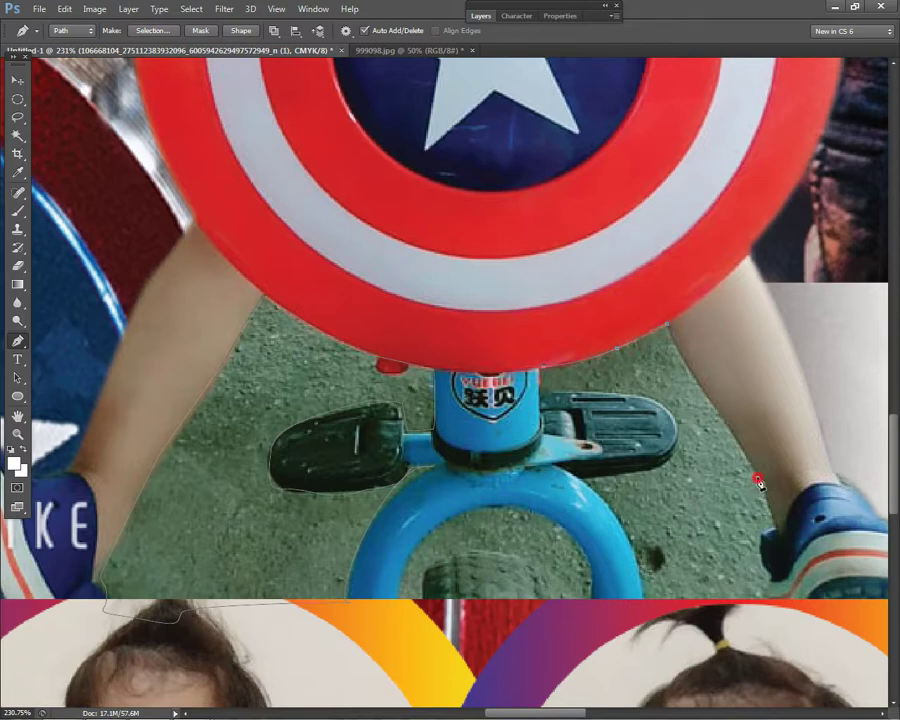
- Continue the path along the right leg, shoe, blue ring and pedal, and inside the tricycle ring
{"action": "left_click", "coordinate": [716, 405]}
{"action": "left_click", "coordinate": [765, 547]}
{"action": "left_click_drag", "start_coordinate": [682, 620], "coordinate": [645, 620]}
{"action": "left_click", "coordinate": [640, 601]}
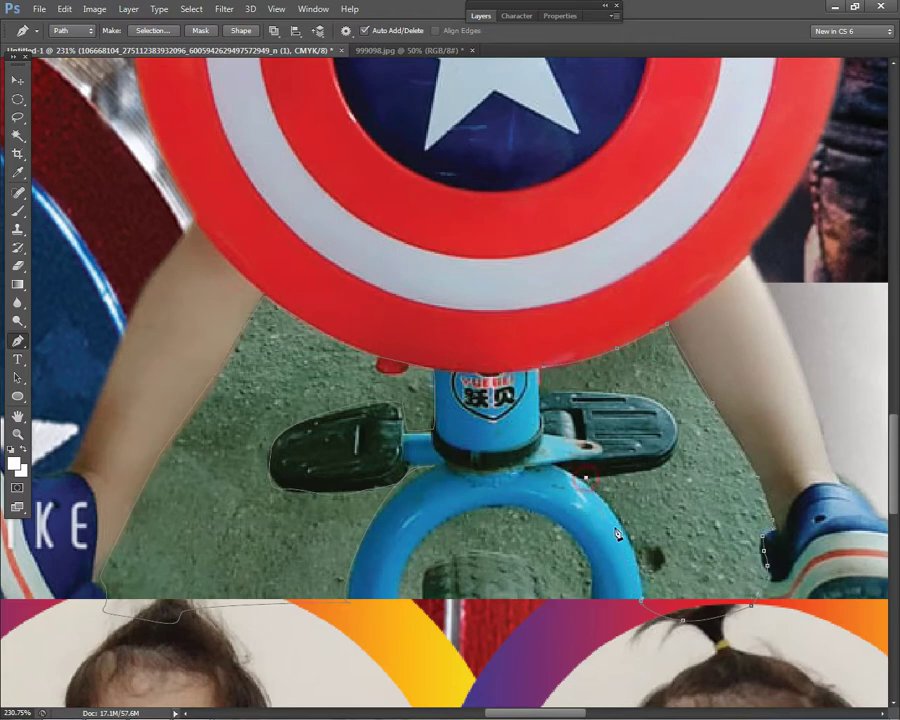
{"action": "left_click_drag", "start_coordinate": [612, 539], "coordinate": [630, 541]}
{"action": "left_click_drag", "start_coordinate": [658, 476], "coordinate": [636, 478]}
{"action": "mouse_move", "coordinate": [656, 396]}
{"action": "left_mouse_down"}
{"action": "mouse_move", "coordinate": [663, 430]}
{"action": "mouse_move", "coordinate": [677, 440]}
{"action": "left_mouse_up"}
{"action": "scroll", "coordinate": [538, 375], "scroll_direction": "down", "scroll_amount": 4}
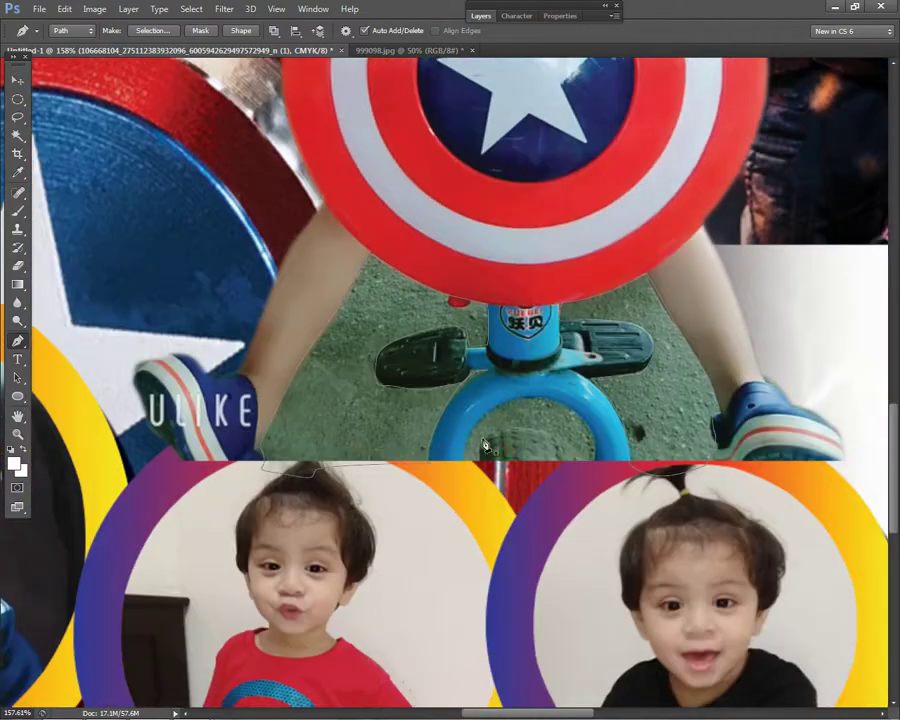
{"action": "scroll", "coordinate": [468, 479], "scroll_direction": "up", "scroll_amount": 3}
{"action": "left_click", "coordinate": [483, 410]}
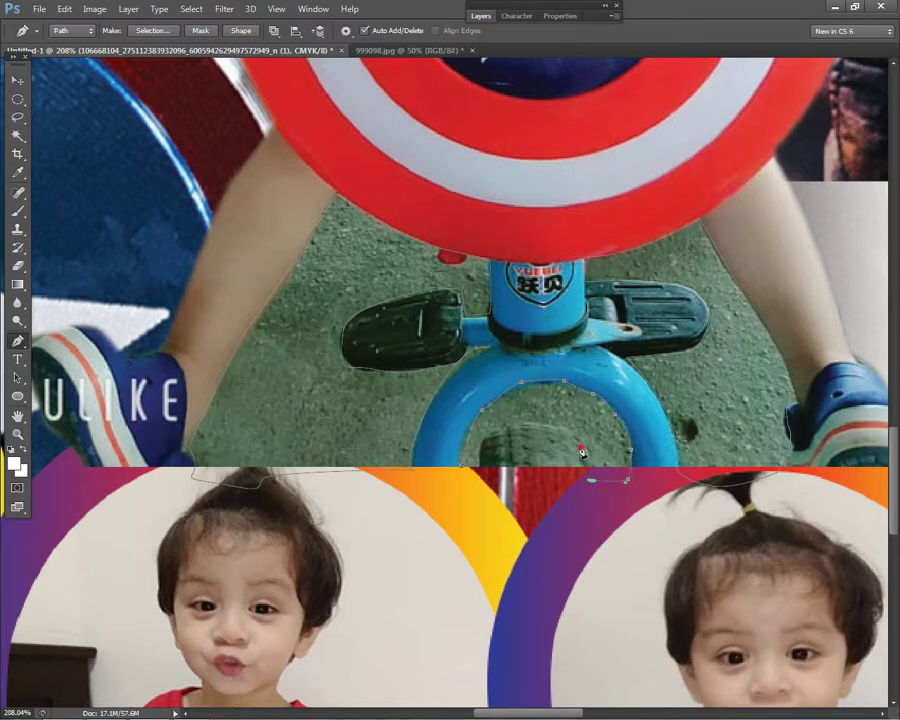
{"action": "left_click", "coordinate": [482, 437]}
{"action": "left_click", "coordinate": [475, 476]}
{"action": "scroll", "coordinate": [550, 400], "scroll_direction": "down", "scroll_amount": 5}
- Convert the ground path into a selection
{"action": "right_click", "coordinate": [517, 298]}
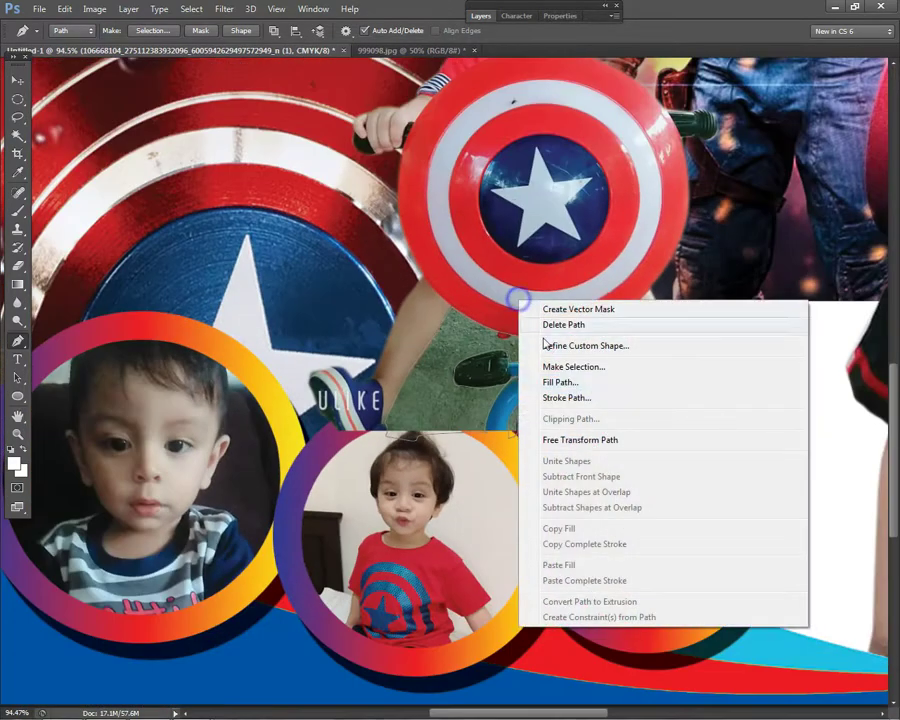
{"action": "left_click", "coordinate": [566, 366]}
{"action": "left_click", "coordinate": [527, 207]}
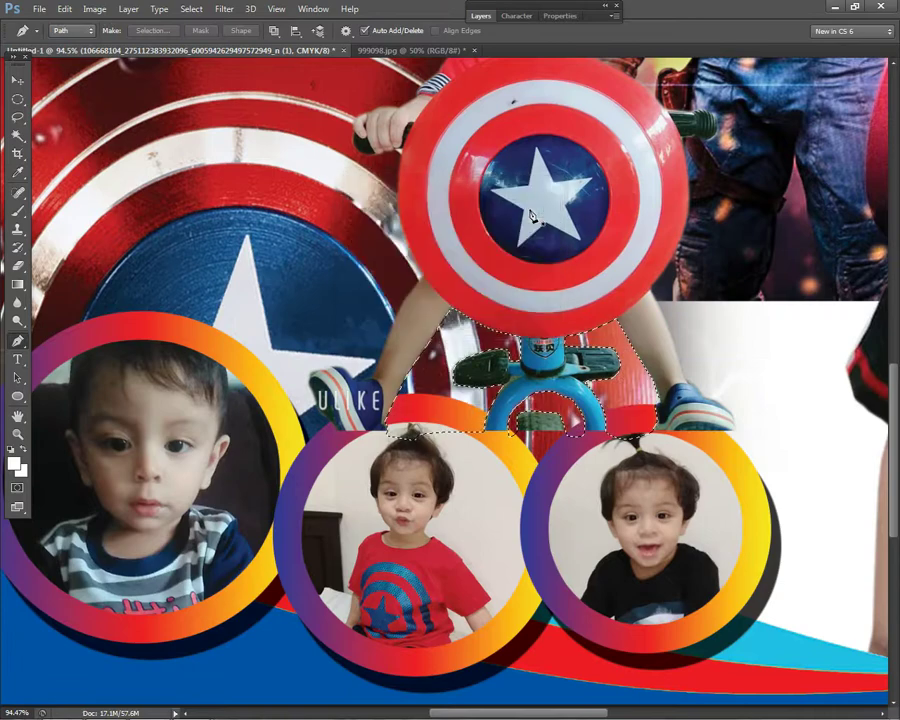
{"action": "right_click", "coordinate": [434, 267]}
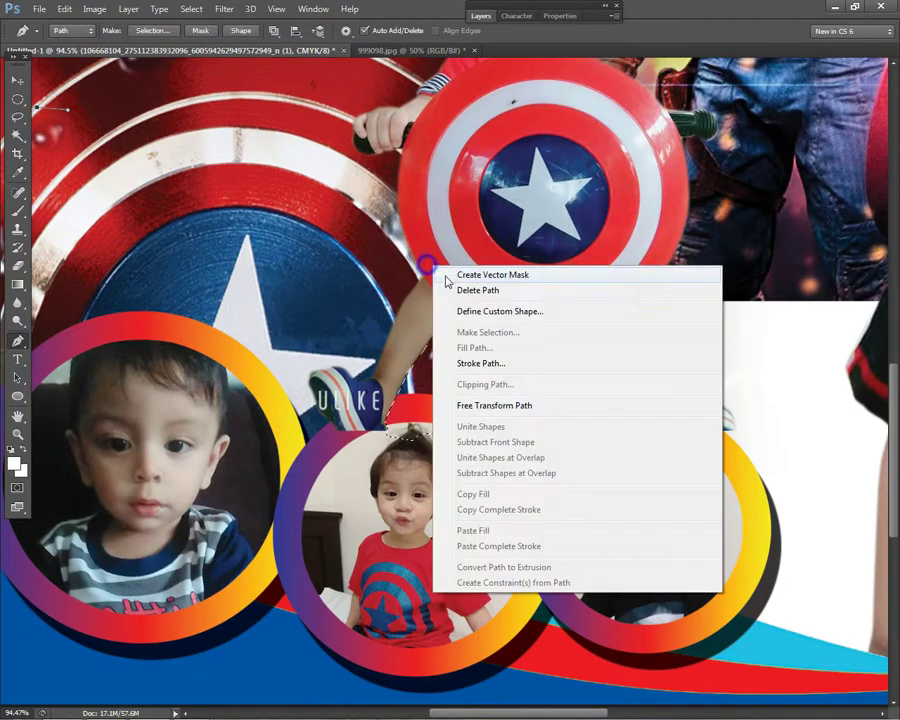
{"action": "key", "text": "Escape"}
{"action": "scroll", "coordinate": [447, 300], "scroll_direction": "down", "scroll_amount": 2}
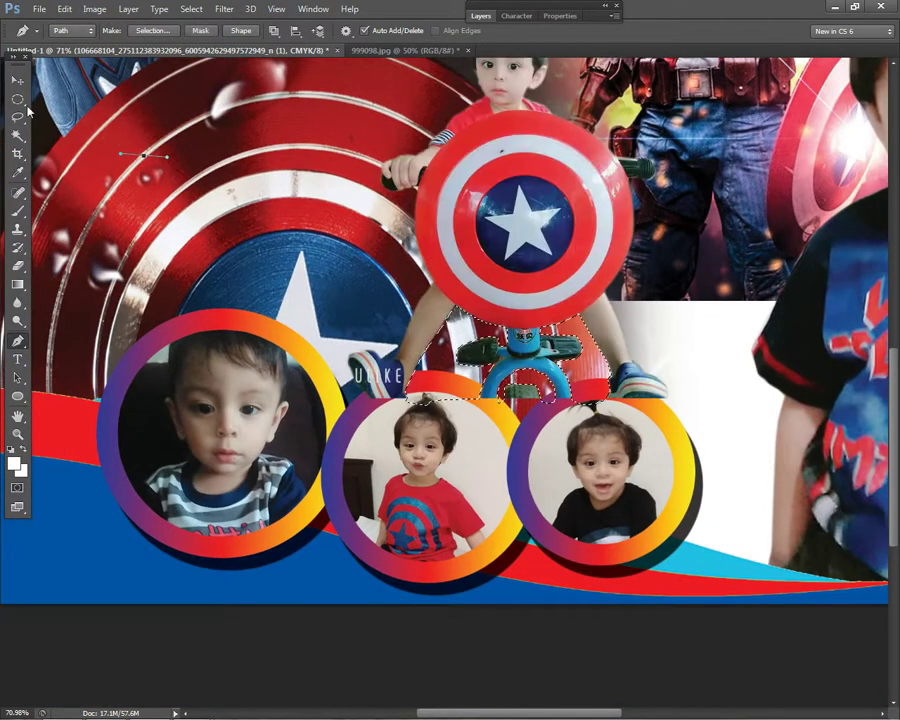
{"action": "left_click", "coordinate": [17, 98]}
{"action": "scroll", "coordinate": [5, 97], "scroll_direction": "down", "scroll_amount": 1}
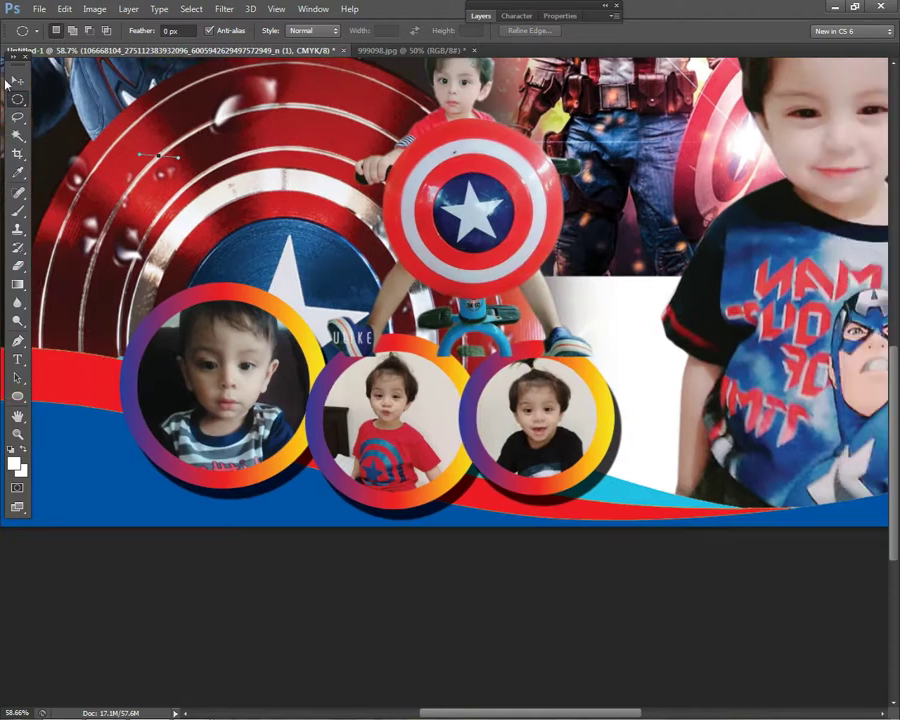
- Move the kid-on-bike photo layer into the bottom-left corner of the collage
{"action": "left_click", "coordinate": [17, 79]}
{"action": "scroll", "coordinate": [17, 80], "scroll_direction": "down", "scroll_amount": 2}
{"action": "right_click", "coordinate": [474, 350]}
{"action": "left_click", "coordinate": [490, 356]}
{"action": "left_click_drag", "start_coordinate": [476, 362], "coordinate": [265, 392]}
{"action": "left_click_drag", "start_coordinate": [175, 428], "coordinate": [85, 508]}
{"action": "key", "text": "shift+Right"}
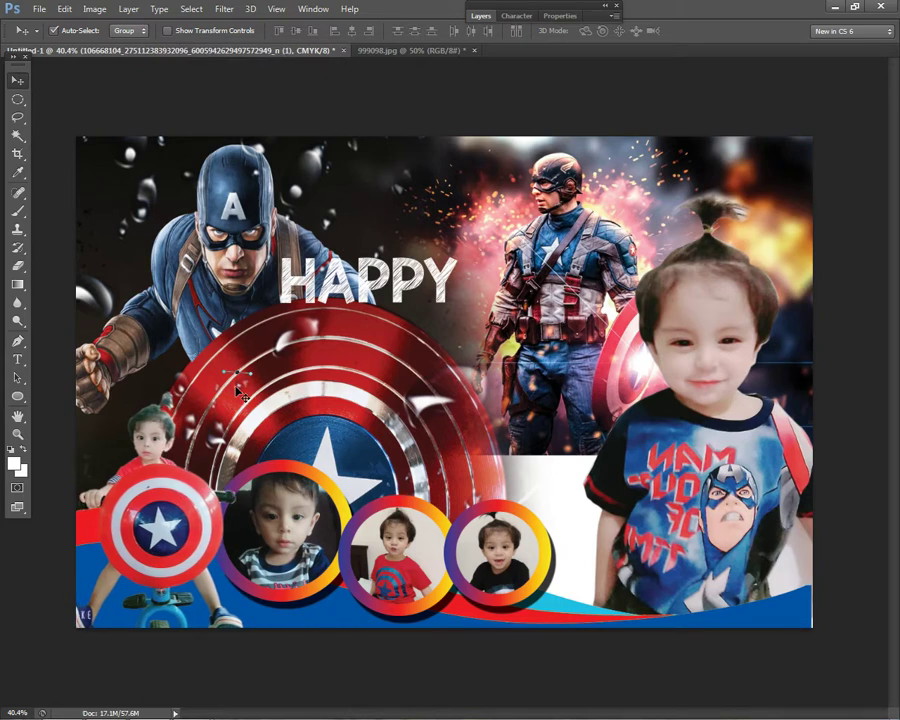
{"action": "key", "text": "shift+Right"}
{"action": "key", "text": "Return"}
- Enlarge the kid-on-bike photo slightly with Ctrl+T and nudge it lower
{"action": "right_click", "coordinate": [167, 479]}
{"action": "left_click", "coordinate": [200, 490]}
{"action": "key", "text": "ctrl+t"}
{"action": "left_click_drag", "start_coordinate": [244, 389], "coordinate": [255, 375]}
{"action": "key", "text": "Return"}
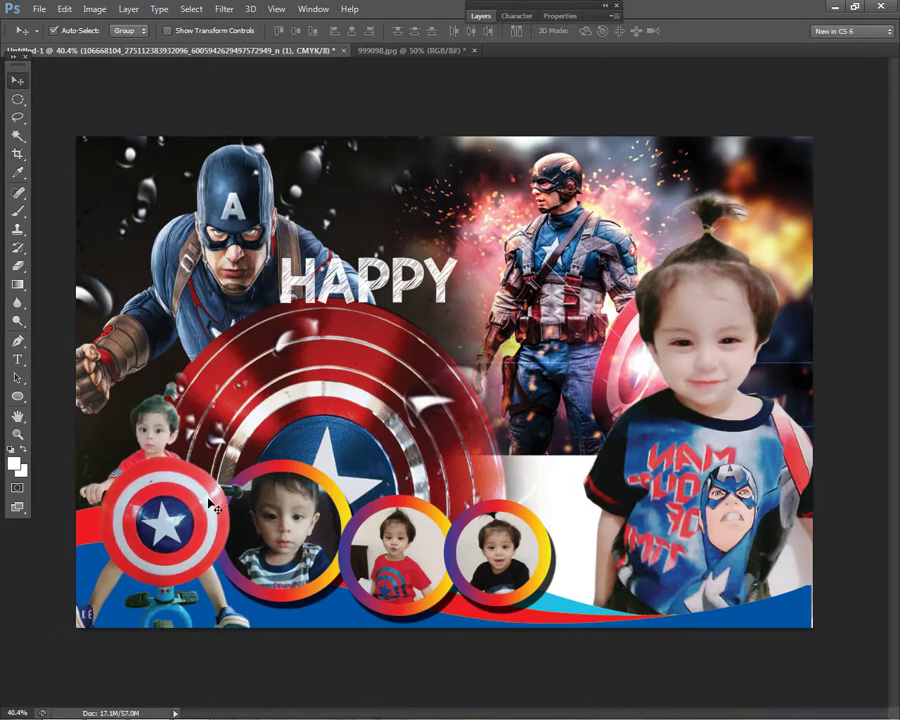
{"action": "key", "text": "shift+Left"}
{"action": "key", "text": "shift+Left"}
{"action": "key", "text": "shift+Left"}
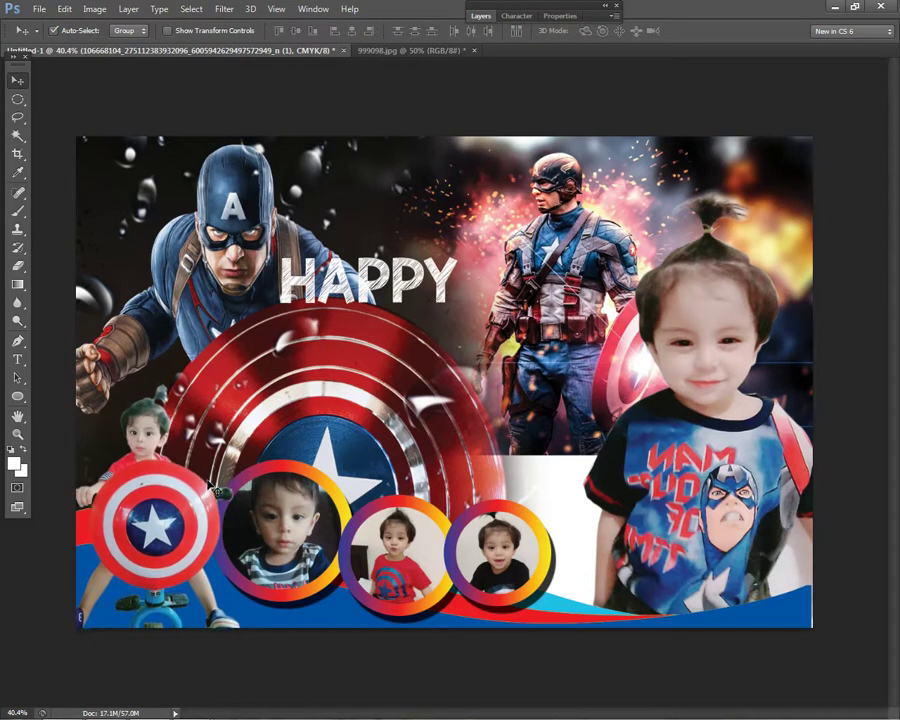
{"action": "left_click_drag", "start_coordinate": [215, 493], "coordinate": [218, 513]}
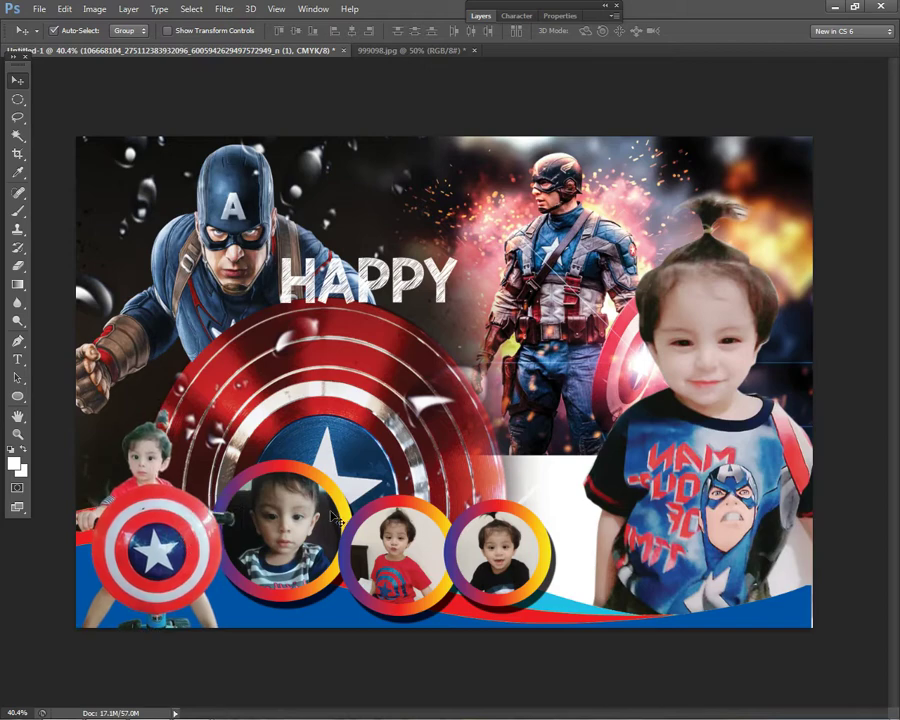
{"action": "key", "text": "ctrl+minus"}
{"action": "scroll", "coordinate": [413, 474], "scroll_direction": "up", "scroll_amount": 5}
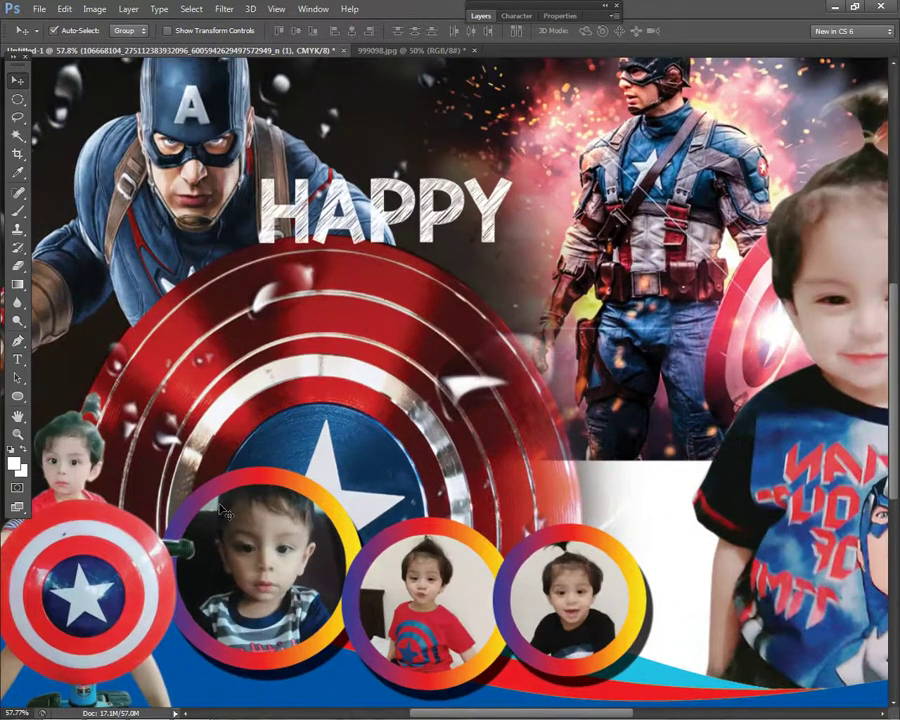
{"action": "scroll", "coordinate": [330, 510], "scroll_direction": "down", "scroll_amount": 2}
- Bring the striped-shirt boy's photo to the top and clip it into its circle frame
{"action": "left_click", "coordinate": [333, 396]}
{"action": "scroll", "coordinate": [367, 452], "scroll_direction": "up", "scroll_amount": 1}
{"action": "right_click", "coordinate": [303, 485]}
{"action": "key", "text": "Escape"}
{"action": "left_click", "coordinate": [146, 12]}
{"action": "mouse_move", "coordinate": [178, 335]}
{"action": "left_click", "coordinate": [338, 335]}
{"action": "key", "text": "ctrl+alt+g"}
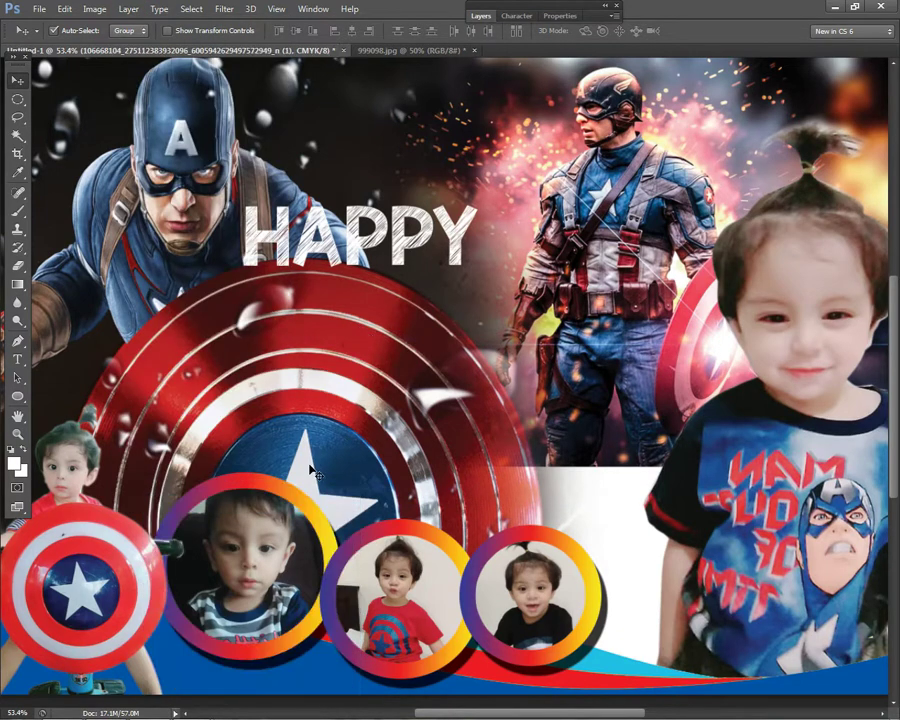
- Bring the boy's photo to the front, clip it, then select the Ellipse 1 ring layer
{"action": "left_click", "coordinate": [128, 9]}
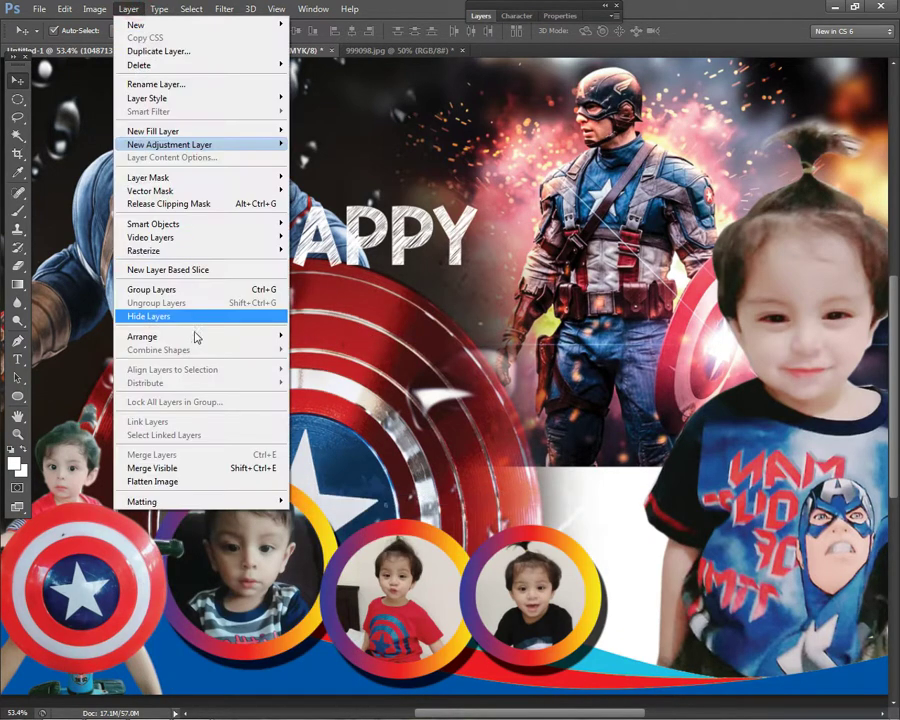
{"action": "left_click", "coordinate": [190, 337]}
{"action": "left_click", "coordinate": [325, 336]}
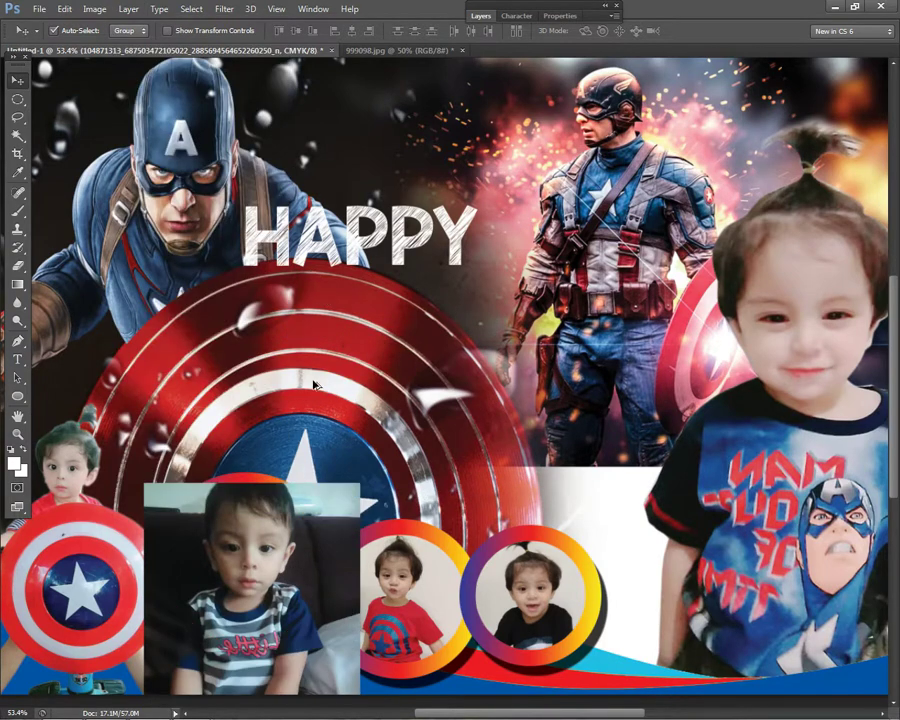
{"action": "key", "text": "ctrl+alt+g"}
{"action": "right_click", "coordinate": [186, 507]}
{"action": "left_click", "coordinate": [215, 524]}
- Bring the Ellipse 1 ring to the front, then raise the boy's photo above it
{"action": "left_click", "coordinate": [128, 9]}
{"action": "mouse_move", "coordinate": [150, 336]}
{"action": "left_click", "coordinate": [325, 336]}
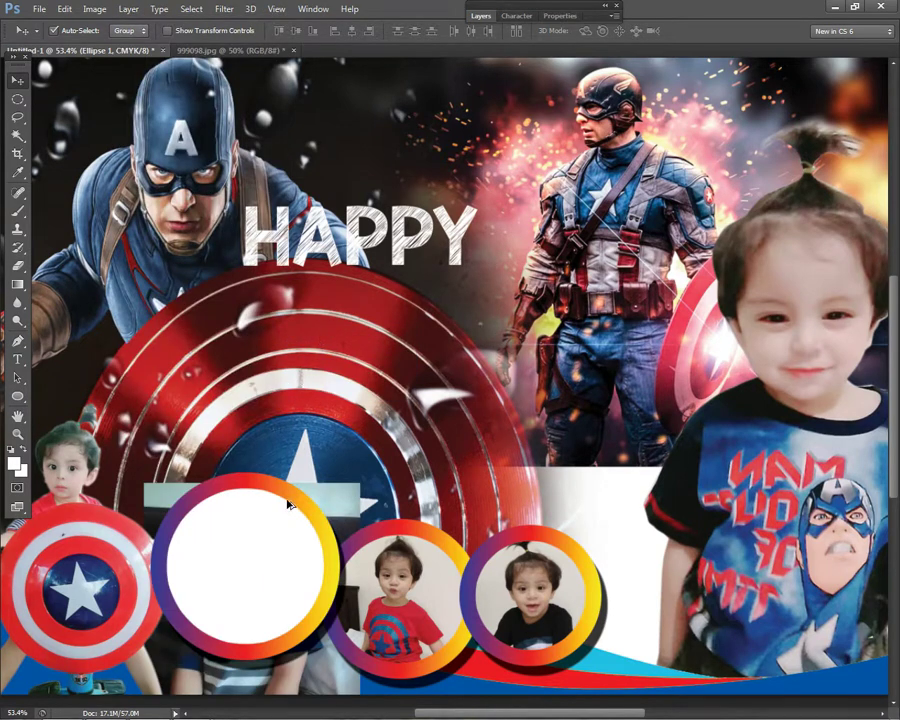
{"action": "scroll", "coordinate": [287, 490], "scroll_direction": "down", "scroll_amount": 2}
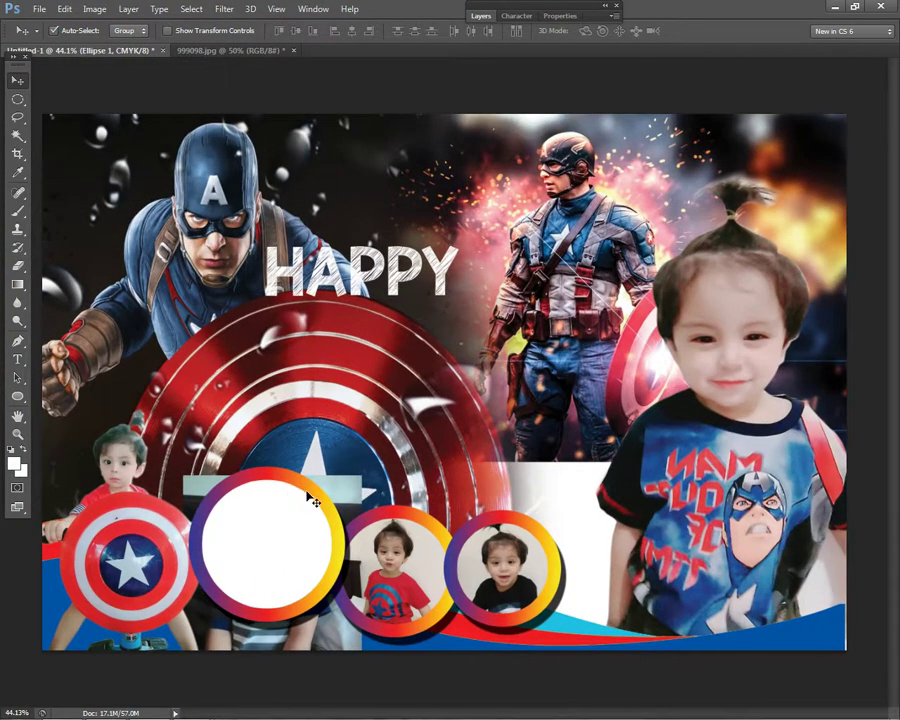
{"action": "left_click", "coordinate": [128, 9]}
{"action": "left_click", "coordinate": [166, 337]}
{"action": "left_click", "coordinate": [332, 336]}
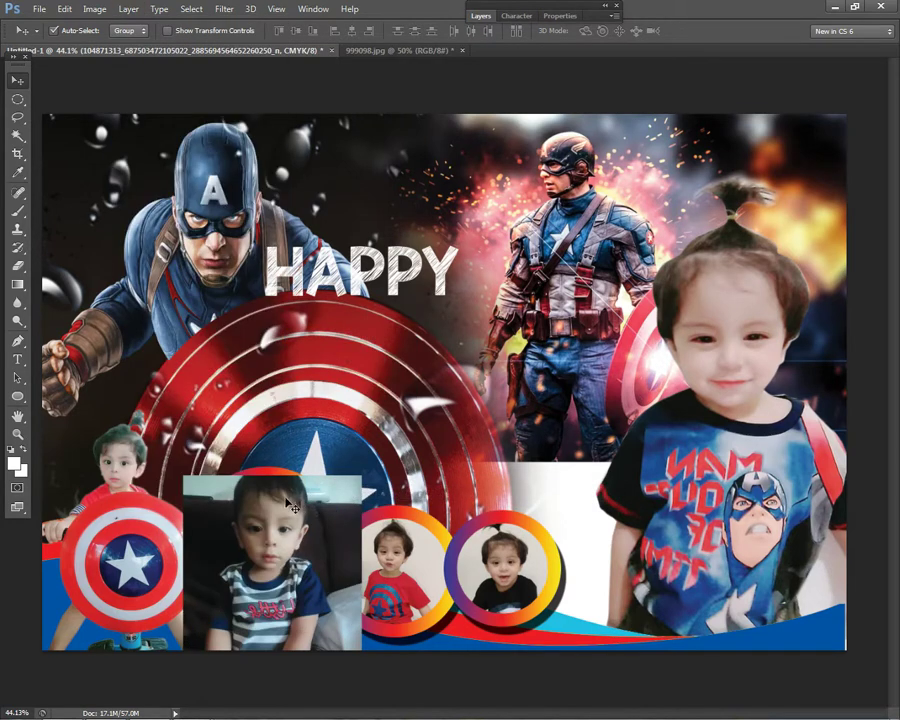
- Clip the boy's photo into the Ellipse 1 ring with Create Clipping Mask and centre it
{"action": "right_click", "coordinate": [271, 468]}
{"action": "left_click", "coordinate": [300, 476]}
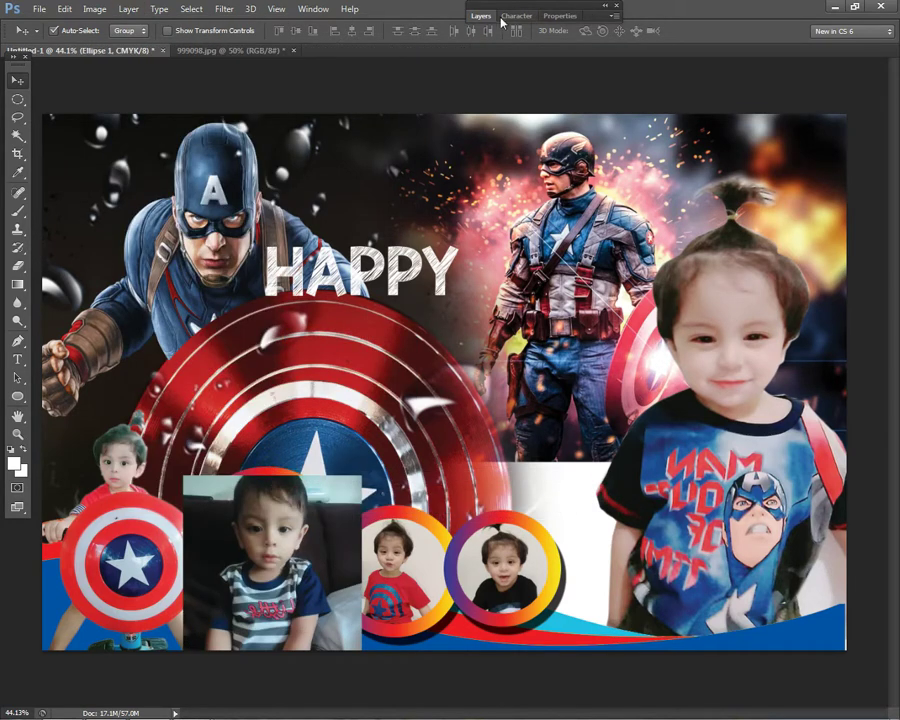
{"action": "left_click", "coordinate": [484, 17]}
{"action": "right_click", "coordinate": [562, 93]}
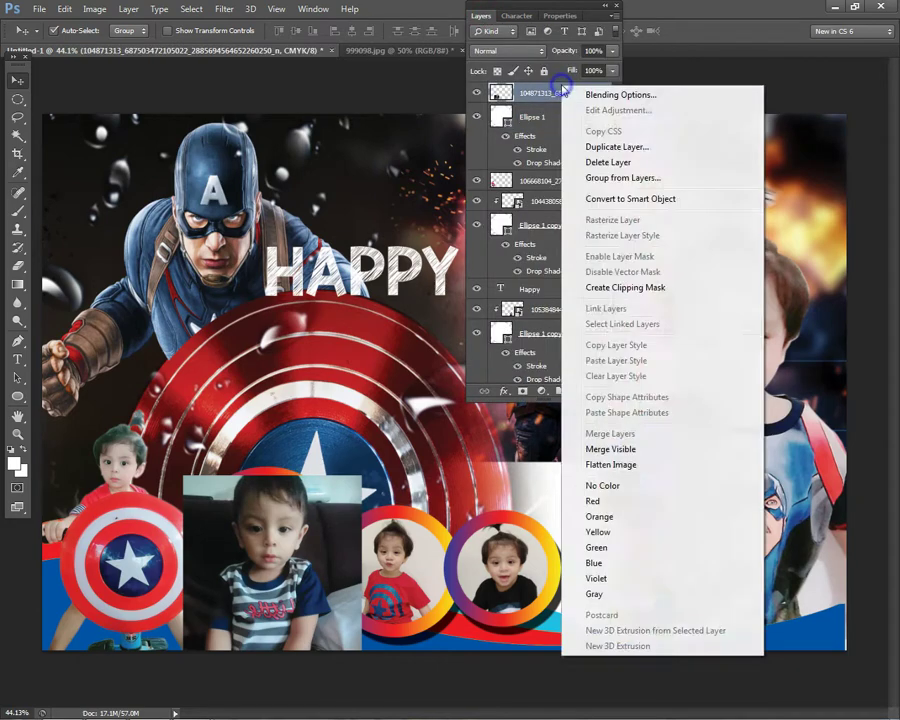
{"action": "left_click", "coordinate": [596, 284]}
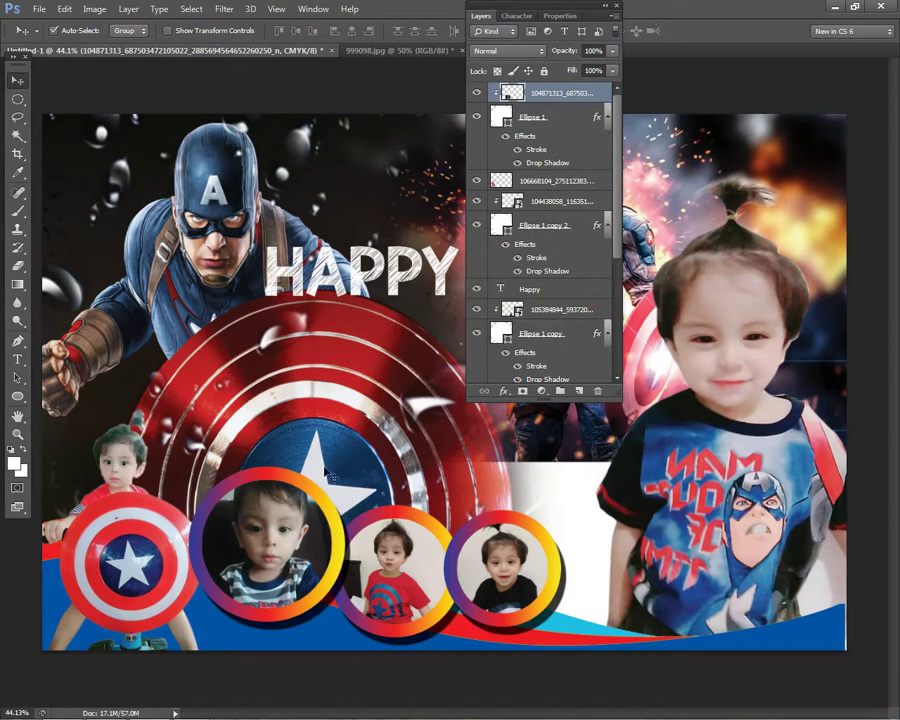
{"action": "left_click_drag", "start_coordinate": [254, 512], "coordinate": [265, 526]}
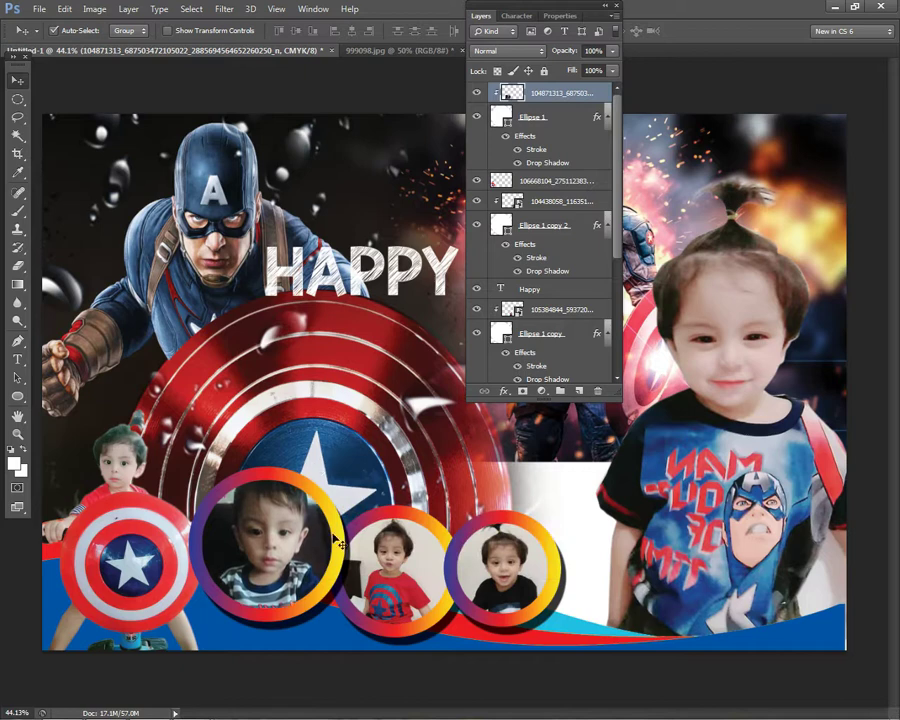
- Bring the middle Ellipse 1 copy ring and the red-shirt child's photo to the front
{"action": "right_click", "coordinate": [404, 528]}
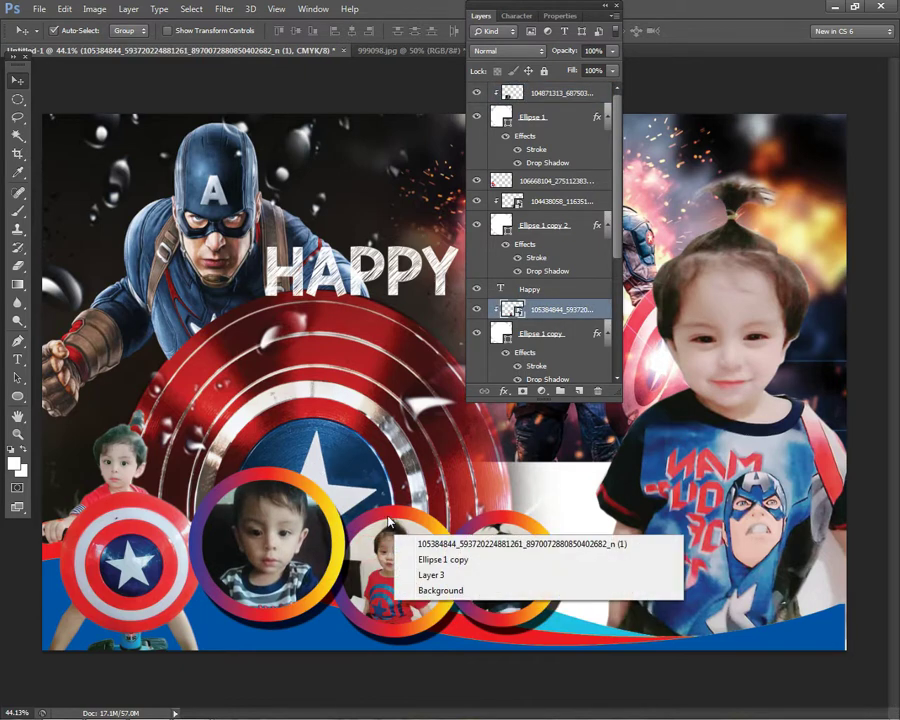
{"action": "left_click", "coordinate": [415, 537]}
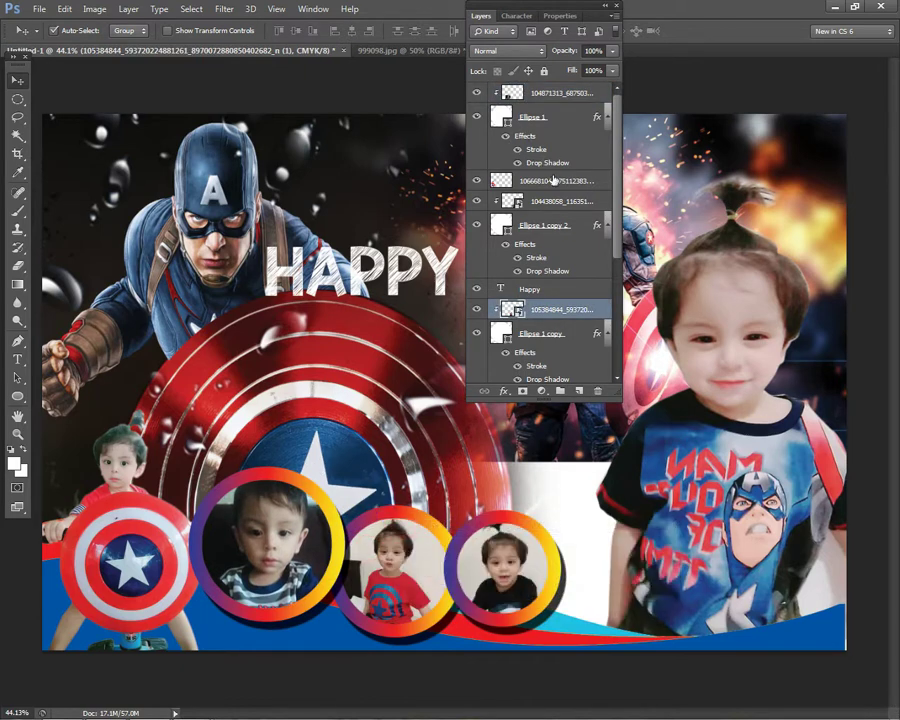
{"action": "left_click", "coordinate": [556, 337]}
{"action": "left_click", "coordinate": [552, 300], "text": "shift"}
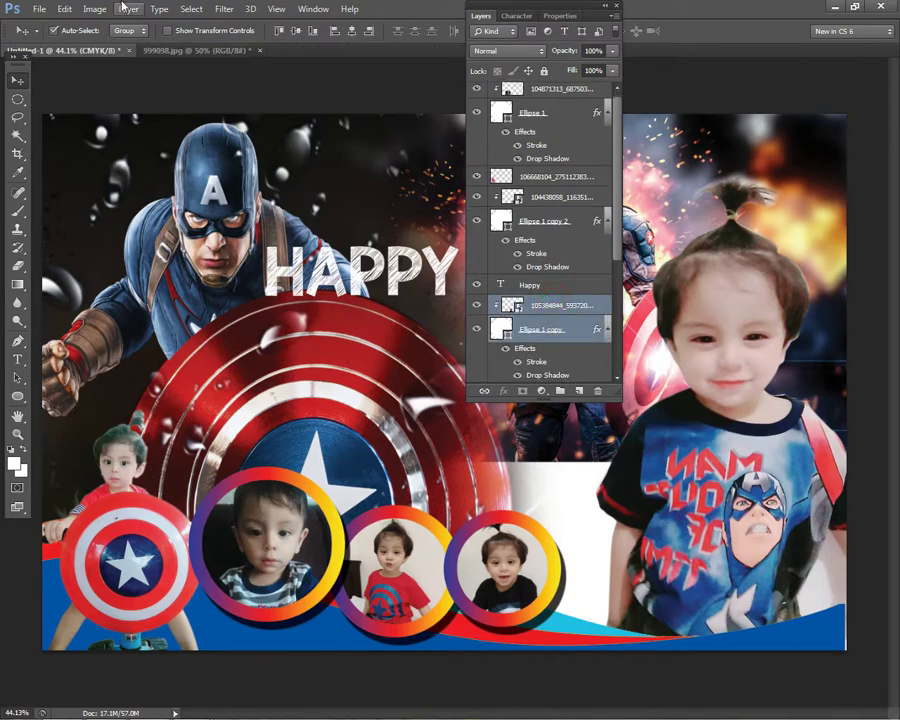
{"action": "left_click", "coordinate": [126, 11]}
{"action": "mouse_move", "coordinate": [201, 336]}
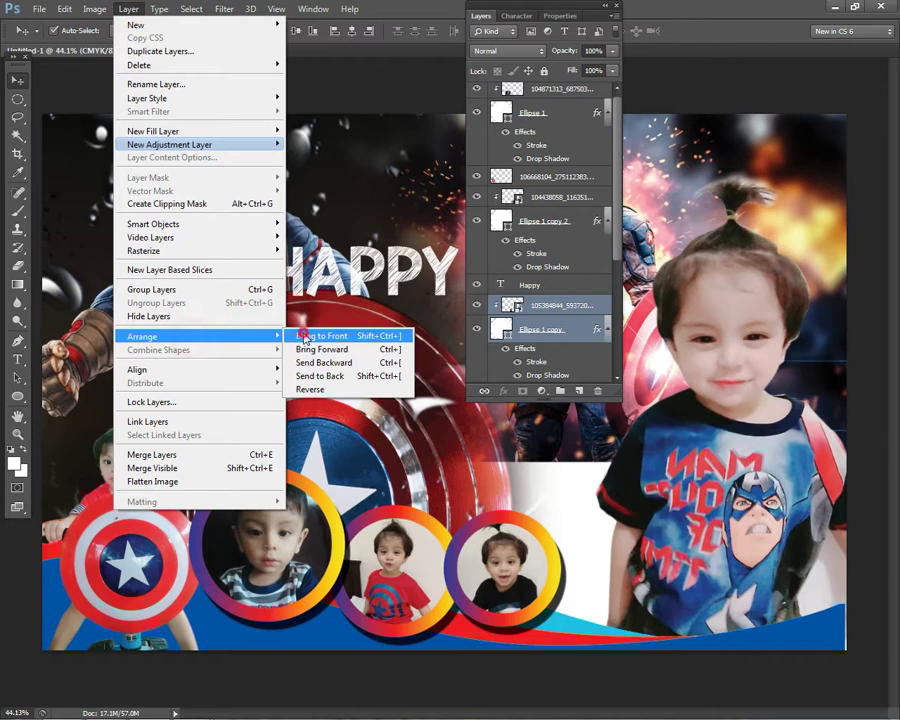
{"action": "left_click", "coordinate": [305, 336]}
- Try bringing the black-shirt child's photo layers to the front, then undo it
{"action": "left_click", "coordinate": [501, 546]}
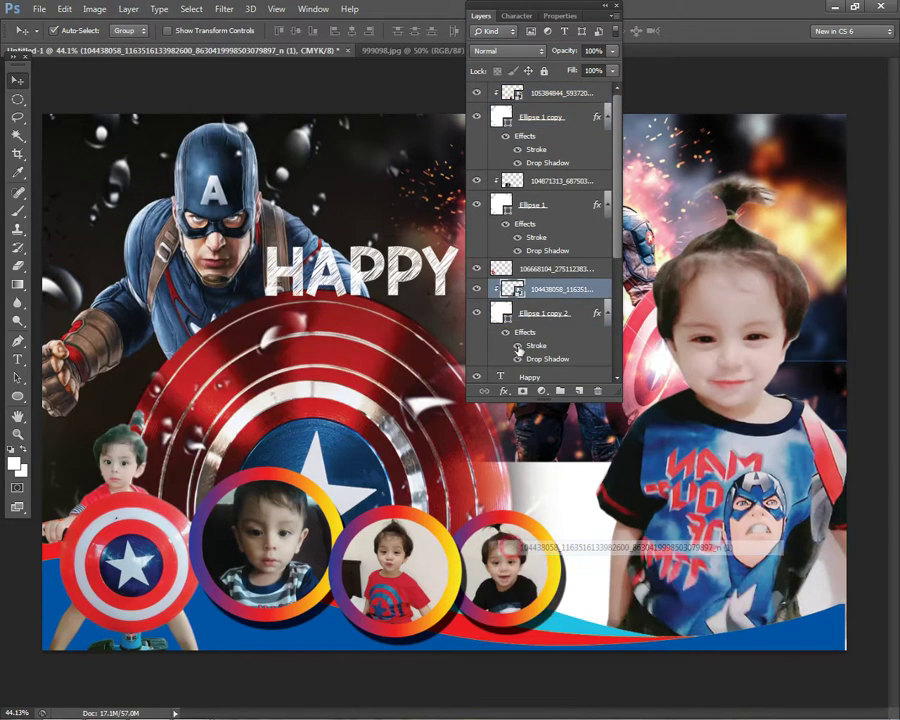
{"action": "left_click", "coordinate": [543, 268], "text": "shift"}
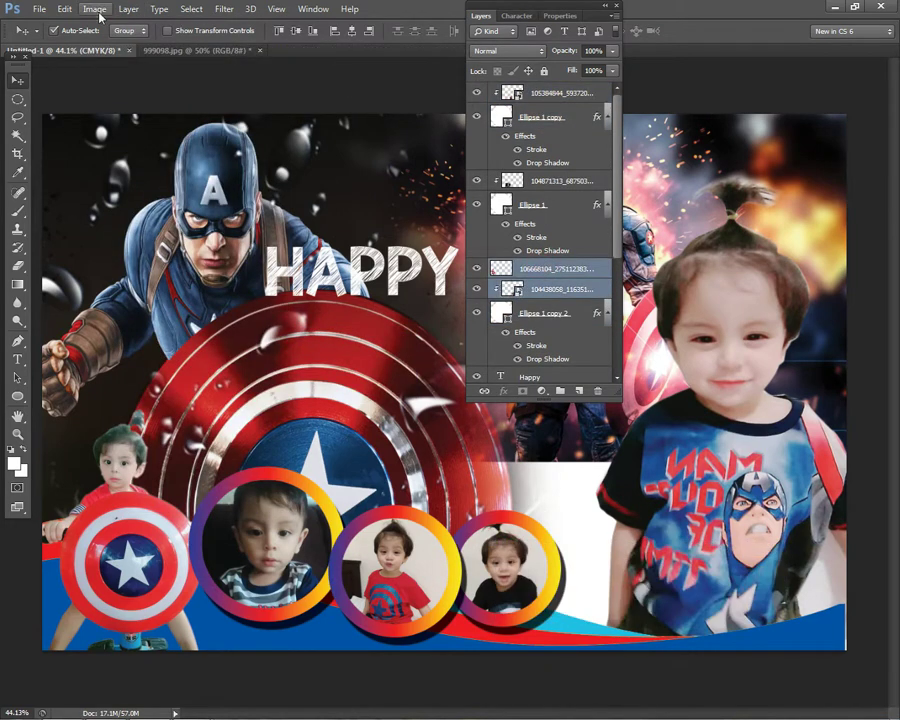
{"action": "left_click", "coordinate": [128, 9]}
{"action": "mouse_move", "coordinate": [200, 336]}
{"action": "left_click", "coordinate": [310, 336]}
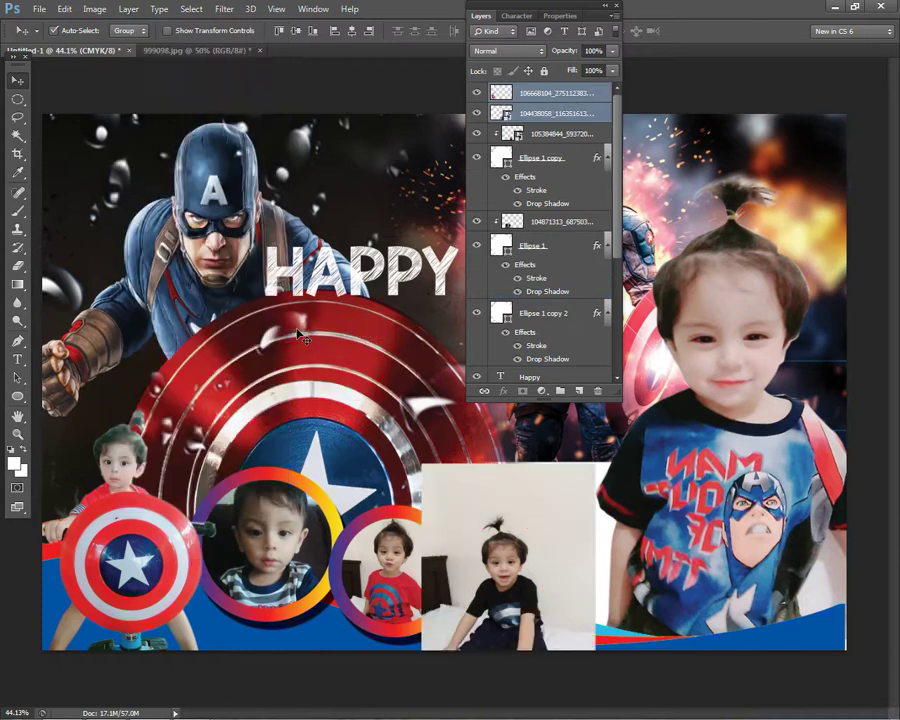
{"action": "key", "text": "ctrl+z"}
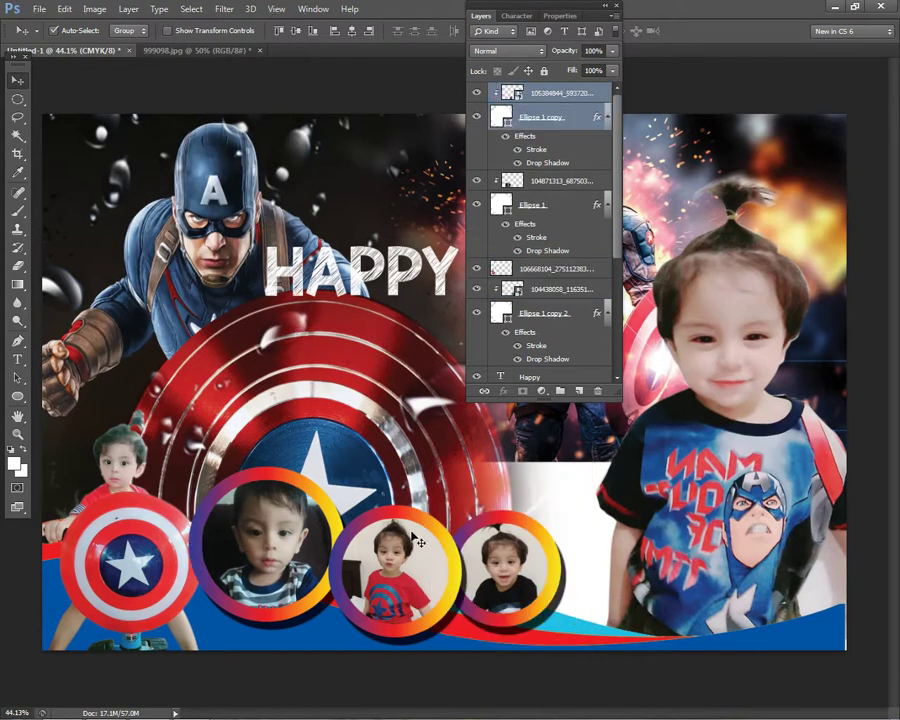
- Bring the third ring and the black-shirt child's photo to the front and nudge them into place
{"action": "right_click", "coordinate": [505, 545]}
{"action": "left_click", "coordinate": [540, 549]}
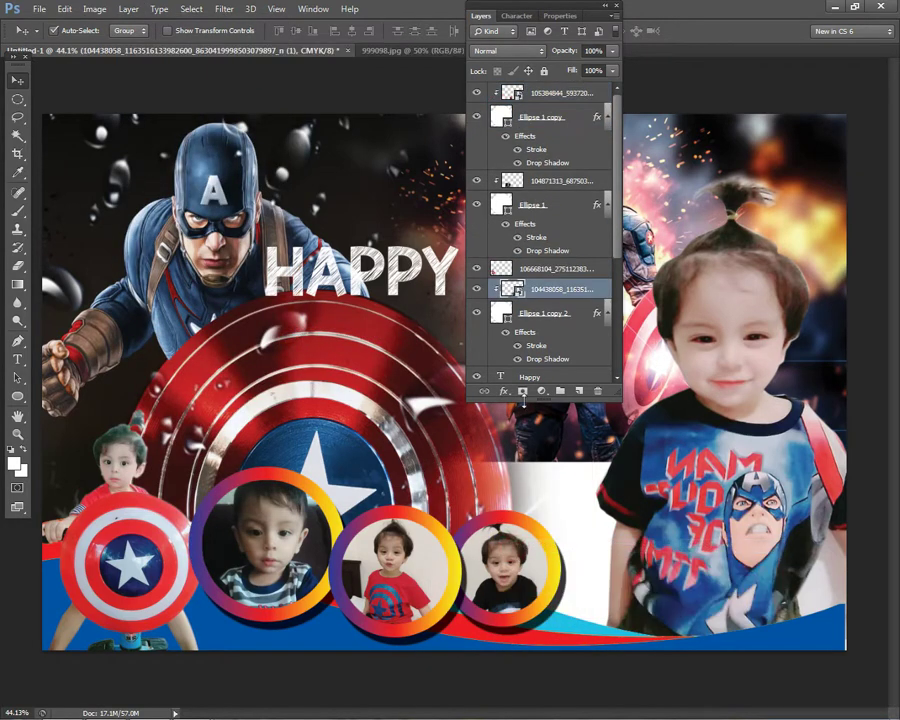
{"action": "right_click", "coordinate": [548, 534]}
{"action": "key", "text": "Escape"}
{"action": "left_click", "coordinate": [565, 315], "text": "ctrl"}
{"action": "left_click", "coordinate": [128, 9]}
{"action": "mouse_move", "coordinate": [176, 335]}
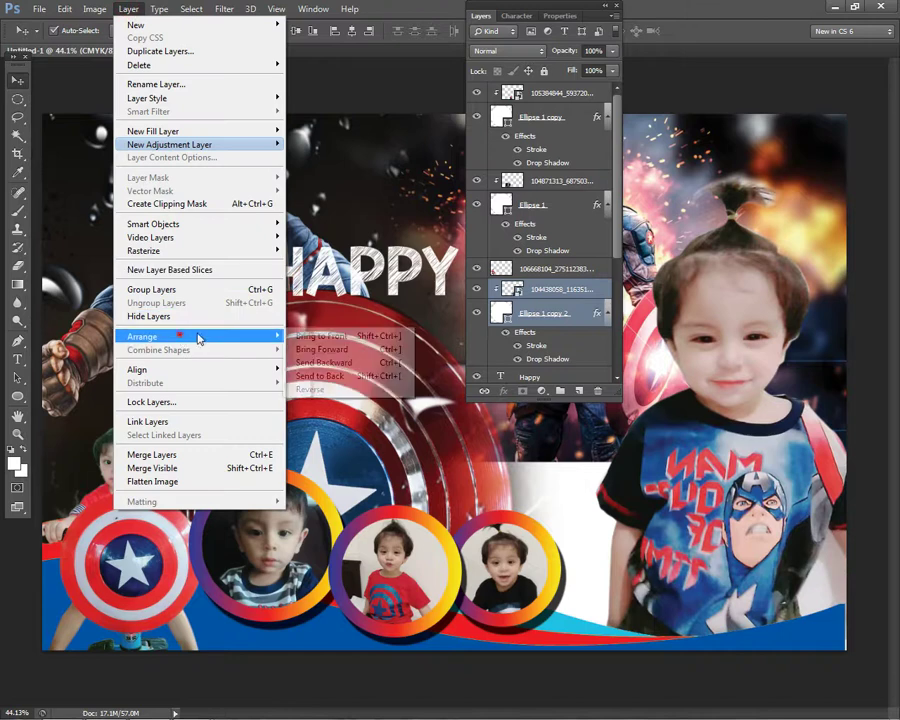
{"action": "left_click", "coordinate": [325, 334]}
{"action": "scroll", "coordinate": [437, 385], "scroll_direction": "down", "scroll_amount": 3}
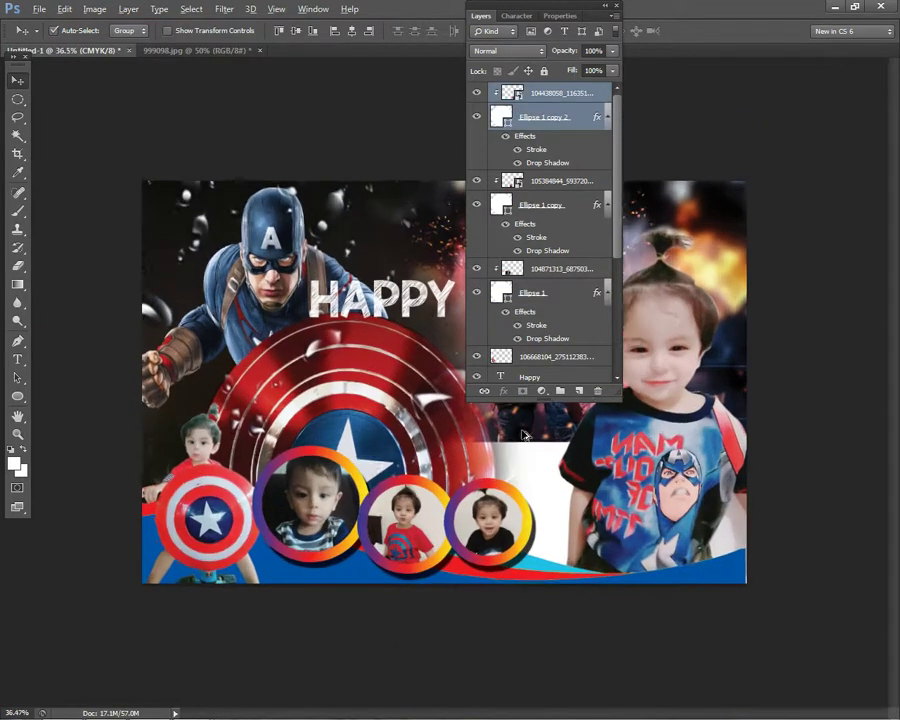
{"action": "scroll", "coordinate": [540, 530], "scroll_direction": "up", "scroll_amount": 2}
{"action": "left_click_drag", "start_coordinate": [540, 530], "coordinate": [555, 537]}
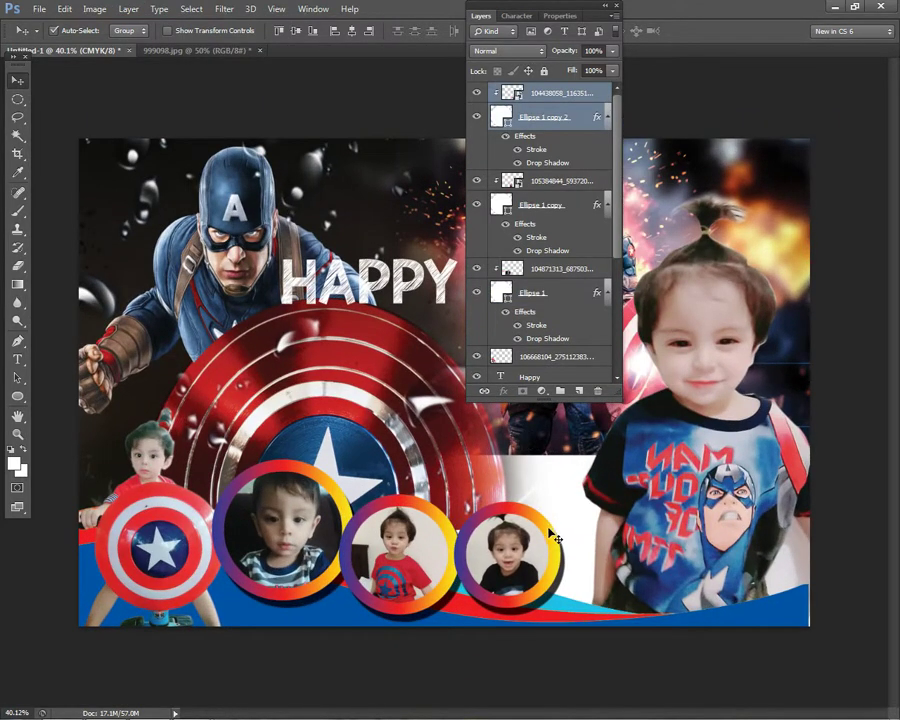
- Shift the red-shirt child's photo within its ring, then select the Ellipse 1 layer
{"action": "right_click", "coordinate": [430, 548]}
{"action": "left_click", "coordinate": [436, 555]}
{"action": "left_click_drag", "start_coordinate": [430, 553], "coordinate": [453, 532]}
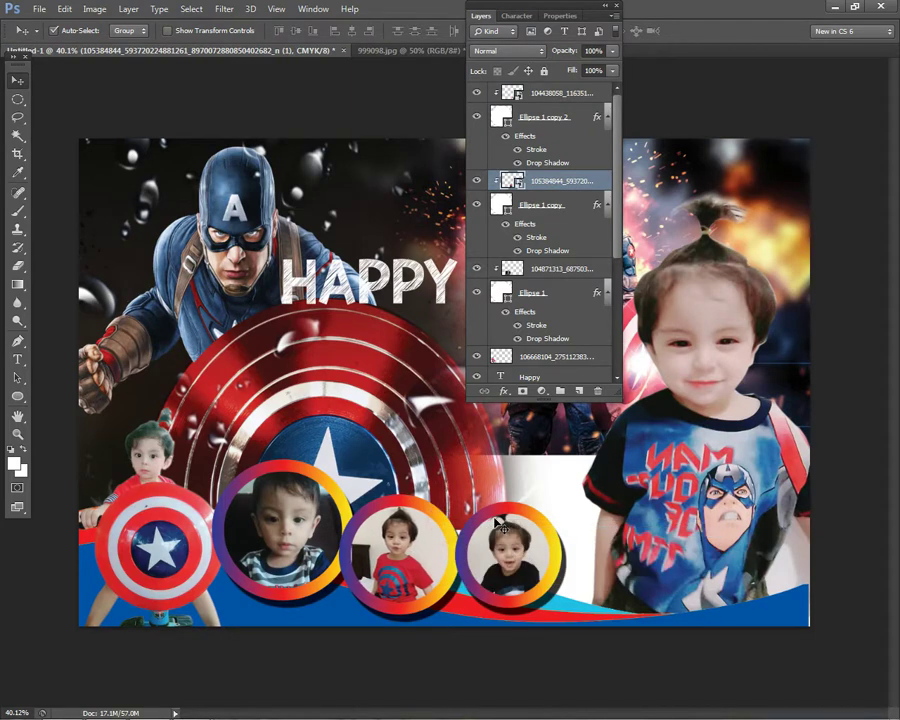
{"action": "right_click", "coordinate": [355, 550]}
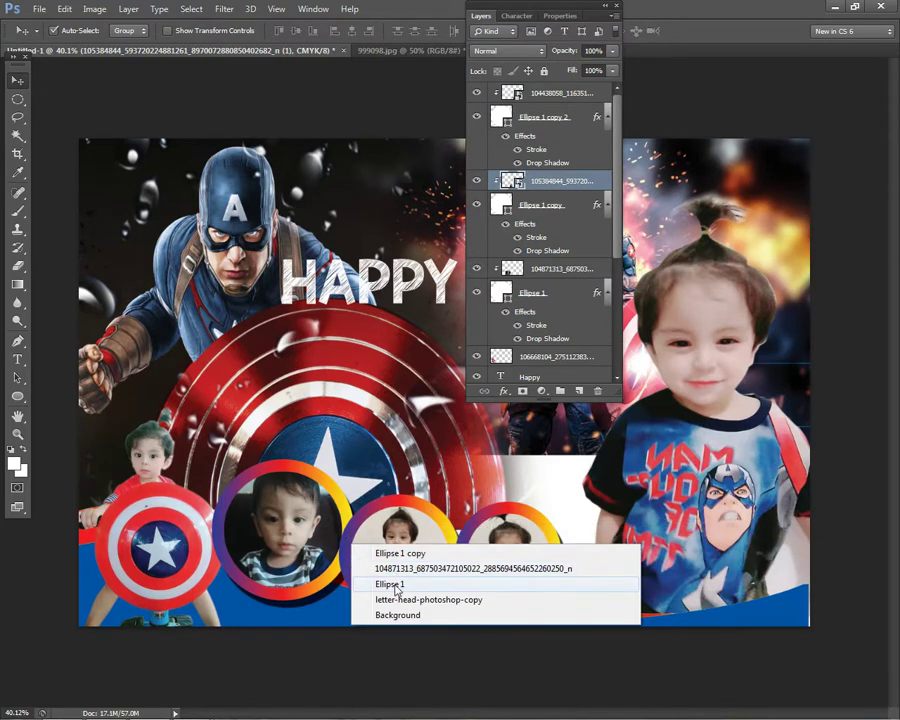
{"action": "left_click", "coordinate": [372, 585]}
- Switch between the Zoom and Elliptical Marquee tools, then return to the Move tool
{"action": "key", "text": "z"}
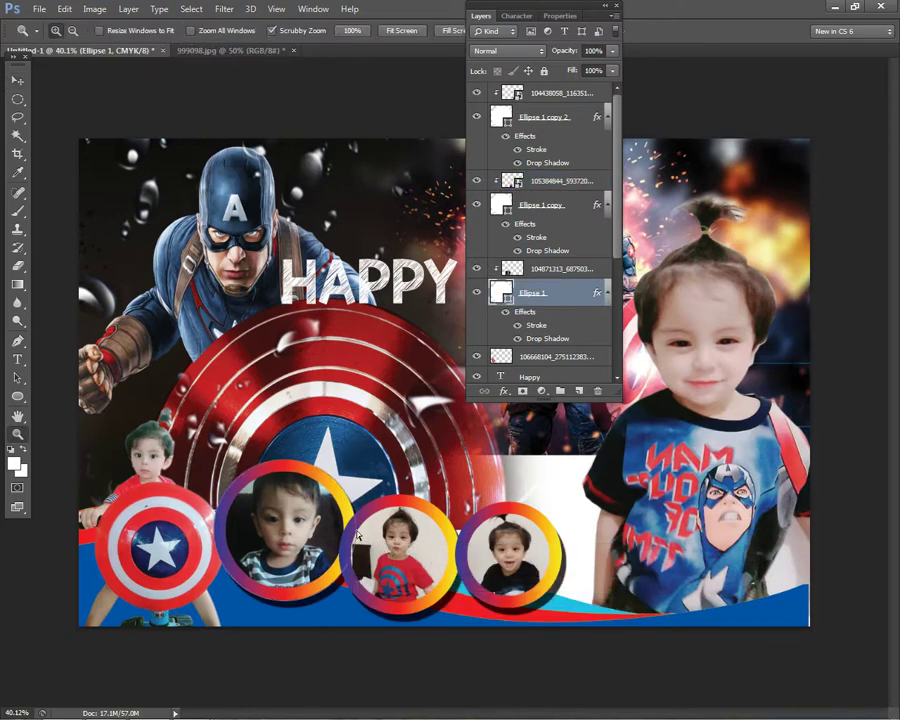
{"action": "right_click", "coordinate": [364, 522]}
{"action": "left_click", "coordinate": [18, 97]}
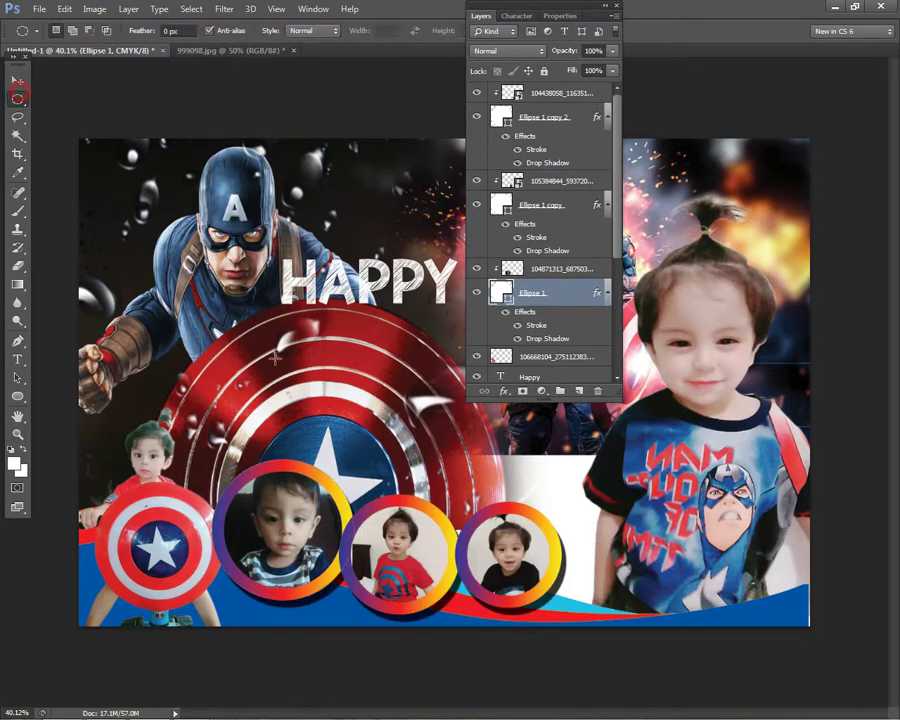
{"action": "right_click", "coordinate": [273, 205]}
{"action": "left_click", "coordinate": [17, 81]}
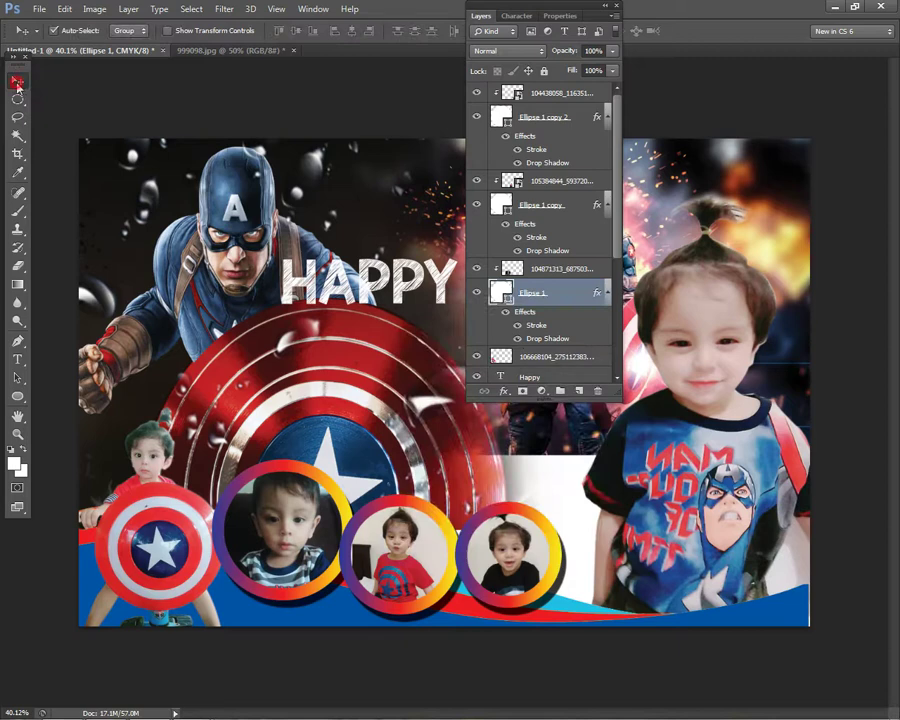
{"action": "right_click", "coordinate": [428, 549]}
{"action": "left_click", "coordinate": [445, 545]}
- Select Ellipse 1 copy 2 and the rightmost photo layer, then collapse the Layers panel
{"action": "right_click", "coordinate": [508, 535]}
{"action": "left_click", "coordinate": [551, 561]}
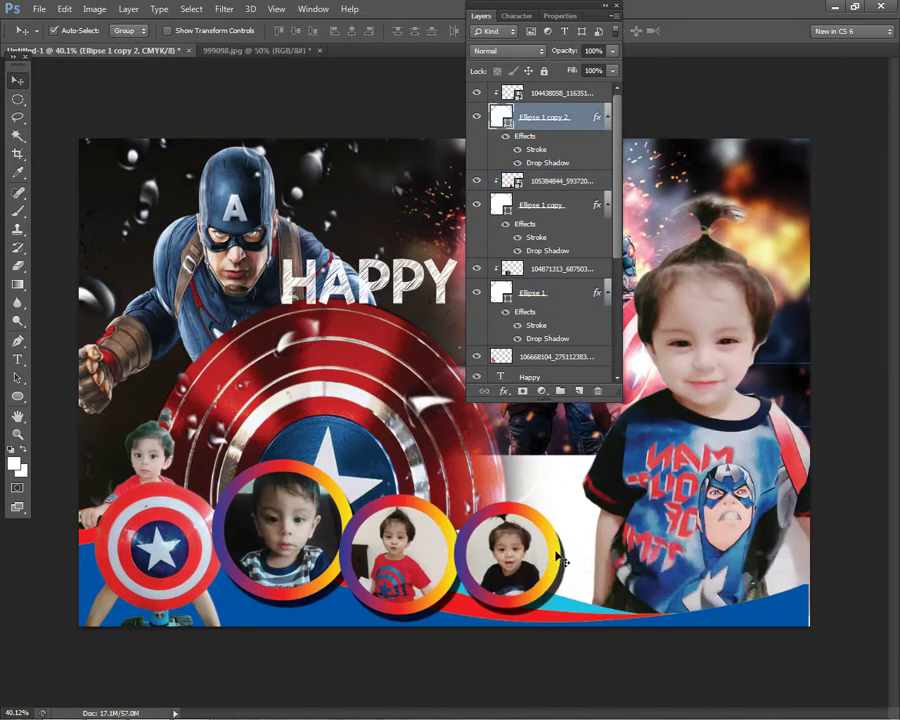
{"action": "right_click", "coordinate": [545, 553]}
{"action": "left_click", "coordinate": [550, 572]}
{"action": "right_click", "coordinate": [528, 551]}
{"action": "left_click", "coordinate": [580, 558]}
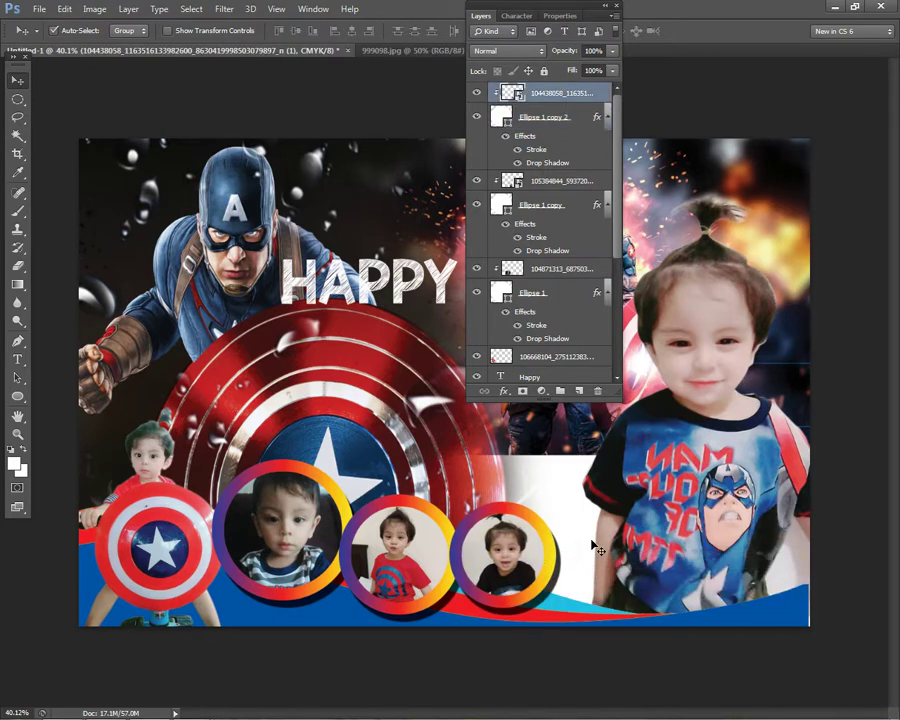
{"action": "scroll", "coordinate": [597, 550], "scroll_direction": "down", "scroll_amount": 3}
{"action": "scroll", "coordinate": [588, 547], "scroll_direction": "up", "scroll_amount": 2}
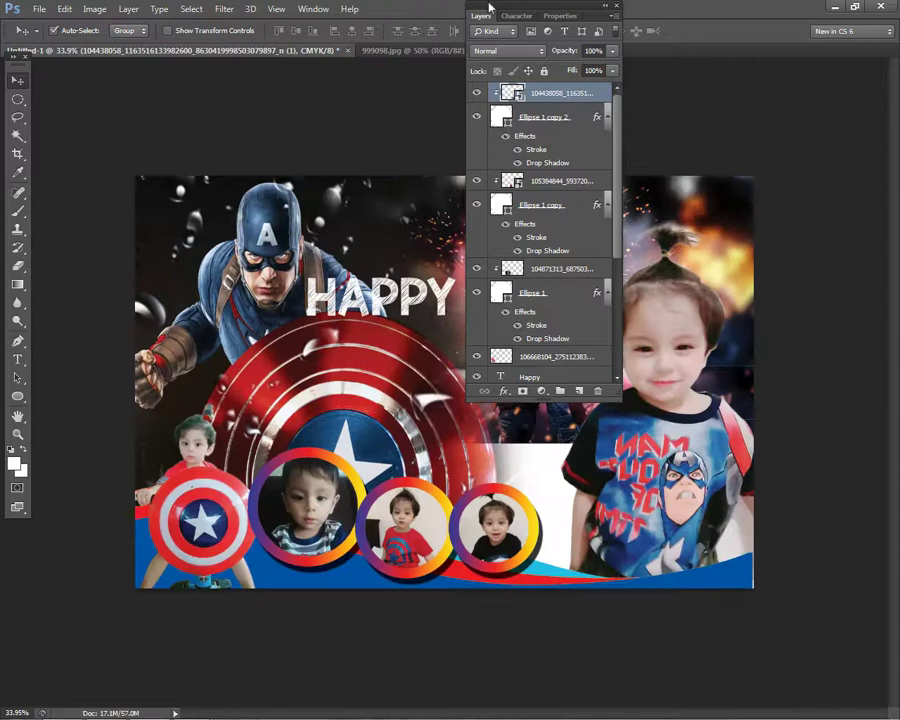
{"action": "double_click", "coordinate": [486, 17]}
- Select the soldier image layer and move the soldier to the right
{"action": "scroll", "coordinate": [368, 411], "scroll_direction": "down", "scroll_amount": 1}
{"action": "scroll", "coordinate": [349, 358], "scroll_direction": "up", "scroll_amount": 1}
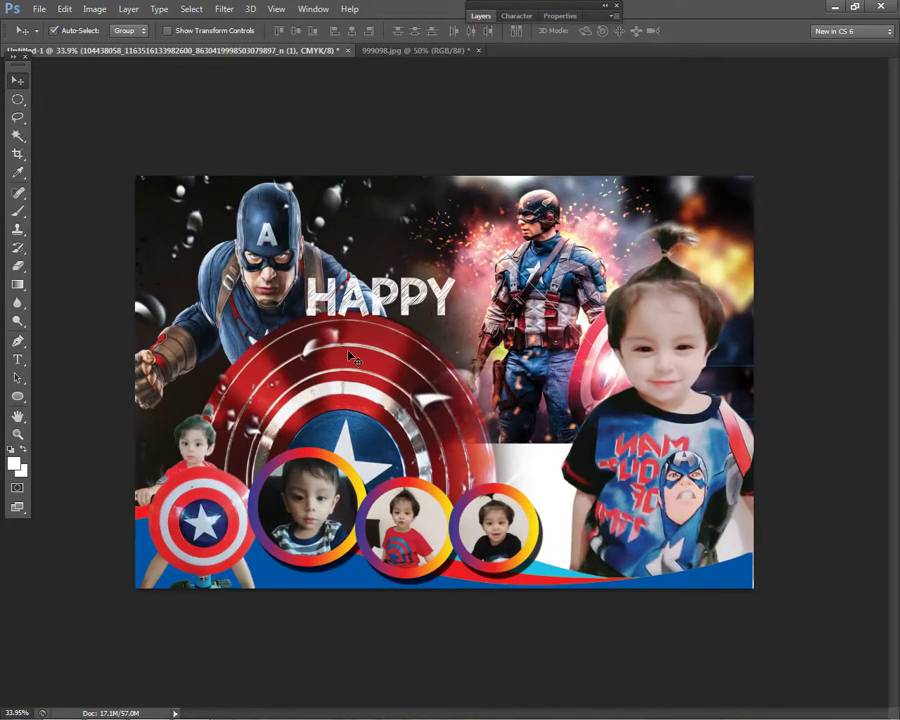
{"action": "right_click", "coordinate": [401, 311]}
{"action": "left_click", "coordinate": [410, 323]}
{"action": "right_click", "coordinate": [399, 310]}
{"action": "left_click", "coordinate": [410, 323]}
{"action": "right_click", "coordinate": [512, 297]}
{"action": "left_click", "coordinate": [522, 311]}
{"action": "left_click_drag", "start_coordinate": [532, 292], "coordinate": [577, 290]}
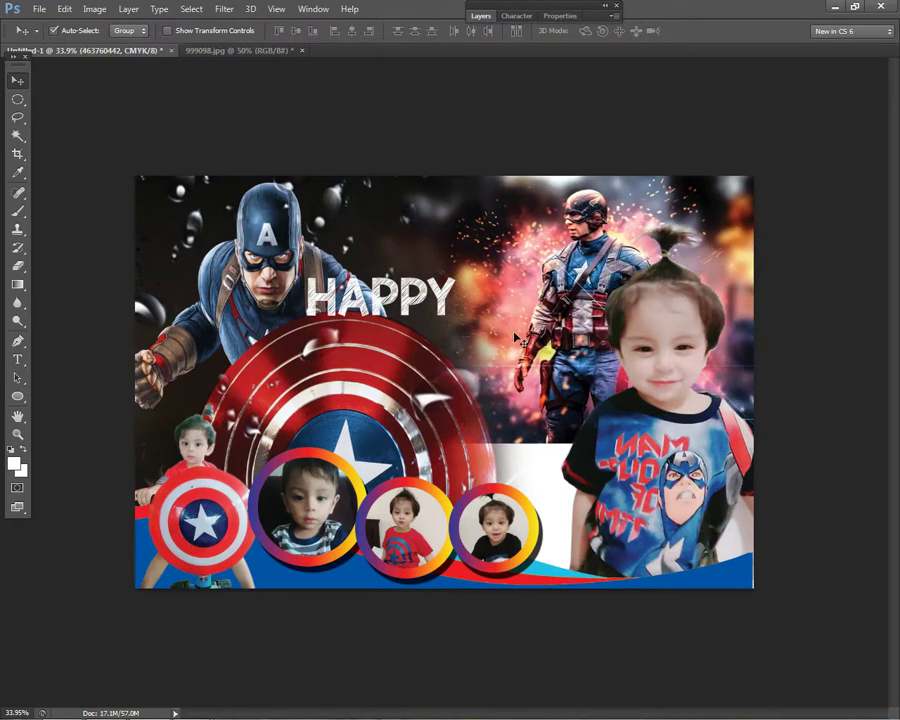
- Rotate the Layer 3 hero backdrop slightly counter-clockwise with Free Transform
{"action": "right_click", "coordinate": [345, 288]}
{"action": "left_click", "coordinate": [354, 300]}
{"action": "right_click", "coordinate": [345, 288]}
{"action": "left_click", "coordinate": [354, 312]}
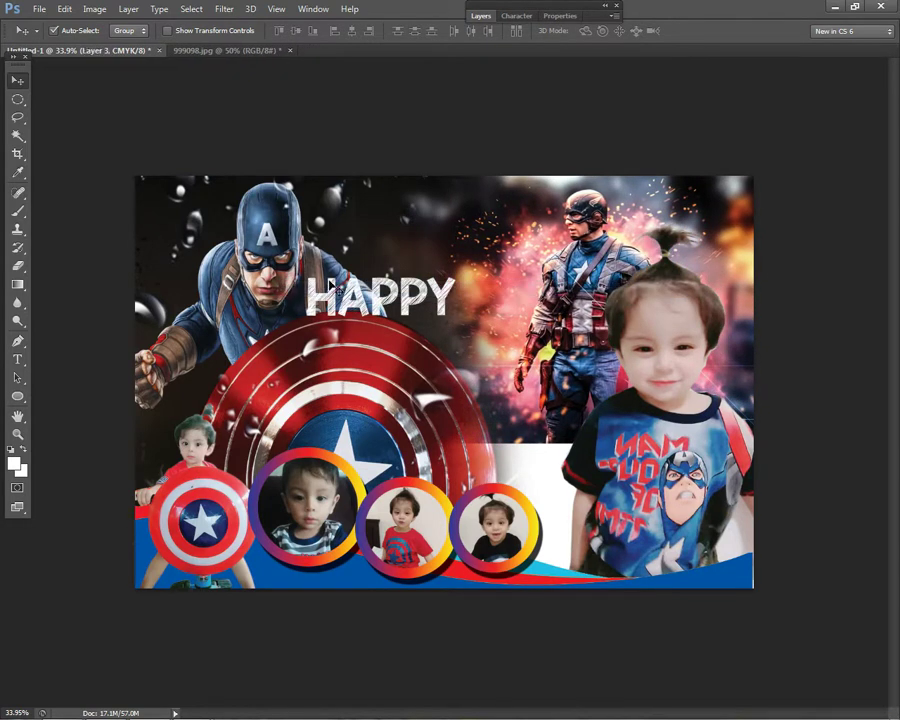
{"action": "key", "text": "ctrl+t"}
{"action": "left_click_drag", "start_coordinate": [491, 143], "coordinate": [478, 128]}
{"action": "key", "text": "Return"}
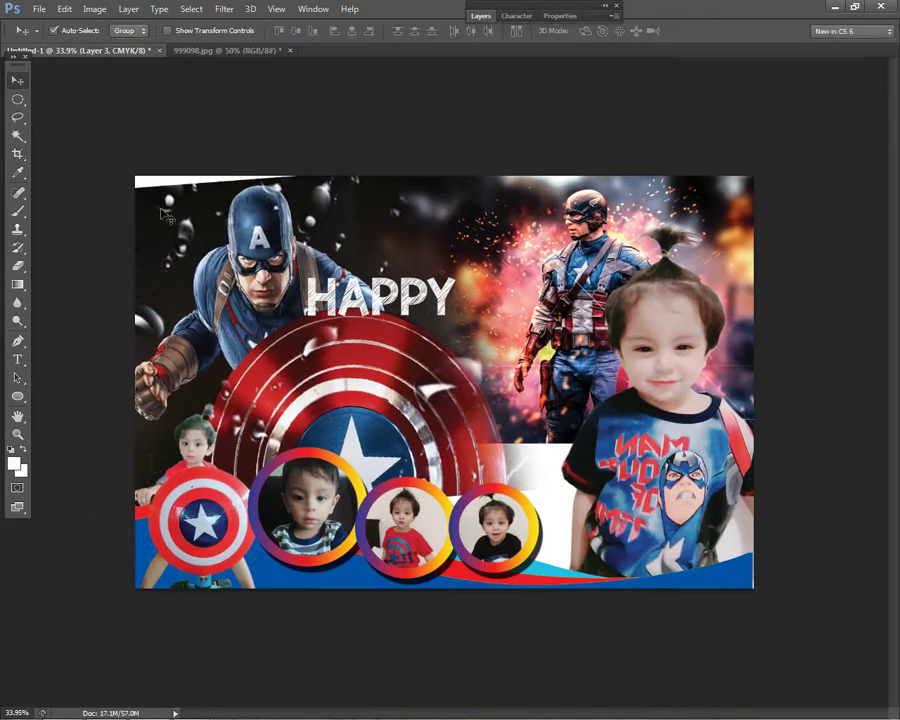
- Zoom out and enlarge the hero backdrop toward the top-left corner
{"action": "key", "text": "ctrl+minus"}
{"action": "key", "text": "ctrl+t"}
{"action": "left_click_drag", "start_coordinate": [160, 224], "coordinate": [149, 217]}
{"action": "left_click_drag", "start_coordinate": [339, 216], "coordinate": [339, 220]}
{"action": "key", "text": "Return"}
- Clone Stamp the dark water-drop background over the top-left gap, then return to the Move tool
{"action": "right_click", "coordinate": [312, 283]}
{"action": "left_click", "coordinate": [312, 280]}
{"action": "left_click", "coordinate": [17, 229]}
{"action": "scroll", "coordinate": [154, 246], "scroll_direction": "up", "scroll_amount": 2}
{"action": "left_click", "coordinate": [194, 243], "text": "alt"}
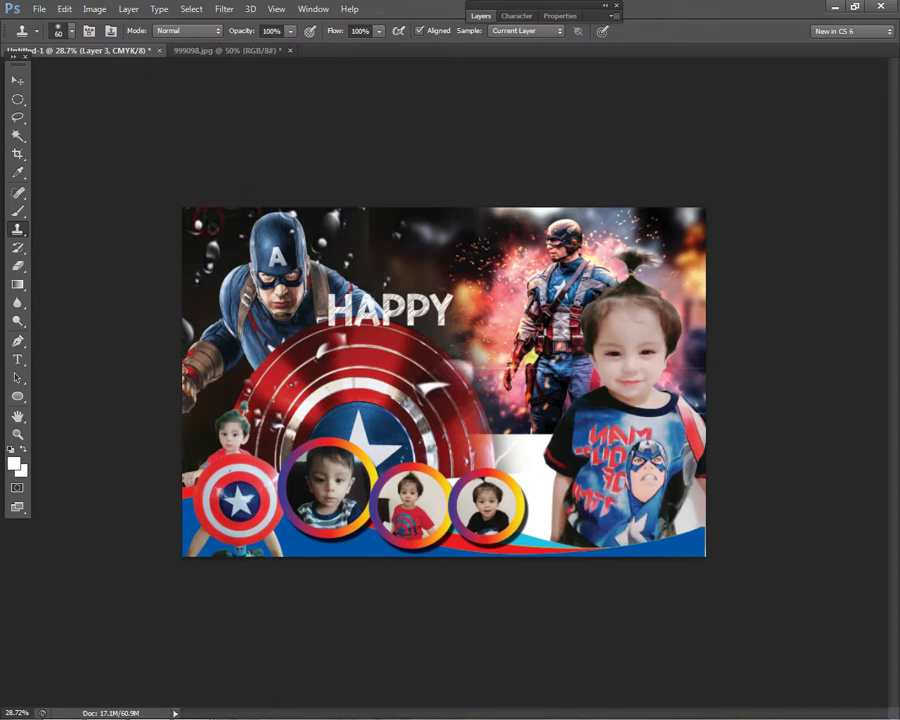
{"action": "scroll", "coordinate": [524, 340], "scroll_direction": "down", "scroll_amount": 2}
{"action": "scroll", "coordinate": [525, 339], "scroll_direction": "down", "scroll_amount": 1}
{"action": "scroll", "coordinate": [525, 339], "scroll_direction": "up", "scroll_amount": 2}
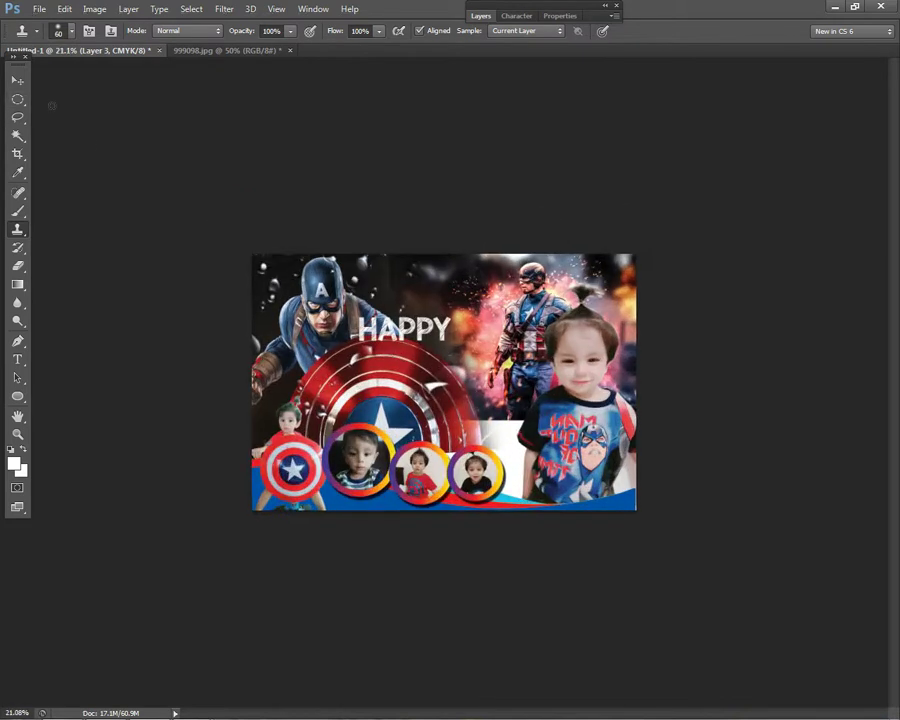
{"action": "left_click", "coordinate": [17, 82]}
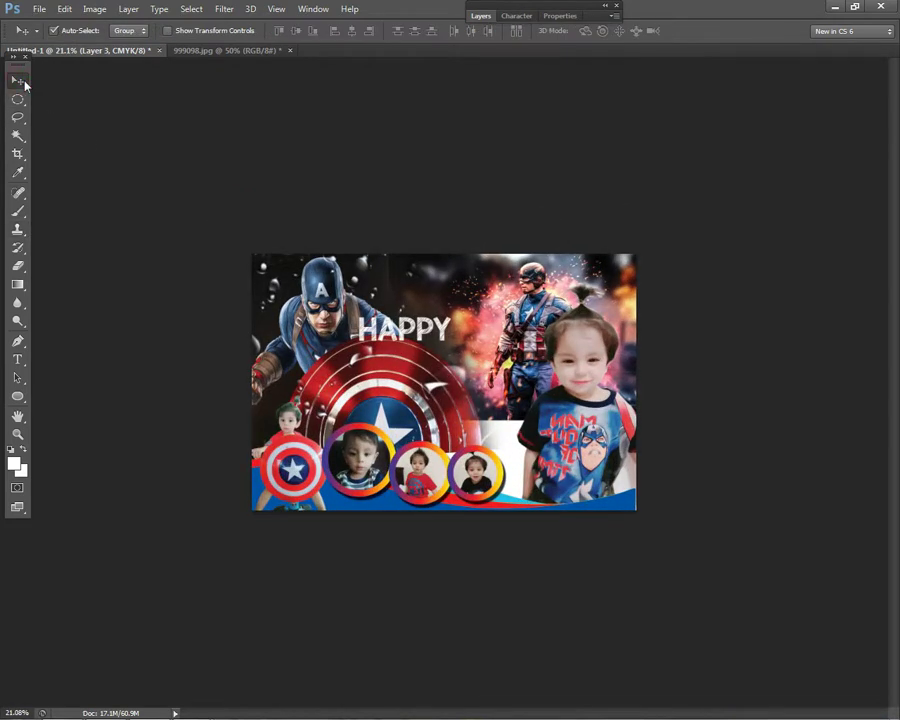
{"action": "scroll", "coordinate": [321, 200], "scroll_direction": "up", "scroll_amount": 3}
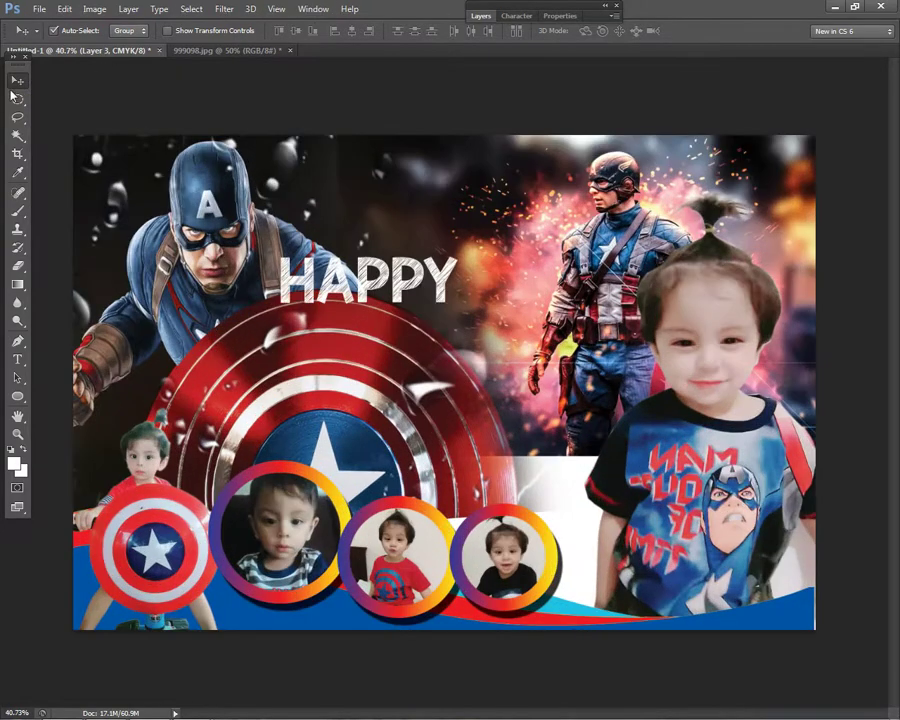
- Select the Happy text layer and rotate HAPPY by about -1.35°
{"action": "right_click", "coordinate": [441, 283]}
{"action": "left_click", "coordinate": [468, 287]}
{"action": "key", "text": "ctrl+t"}
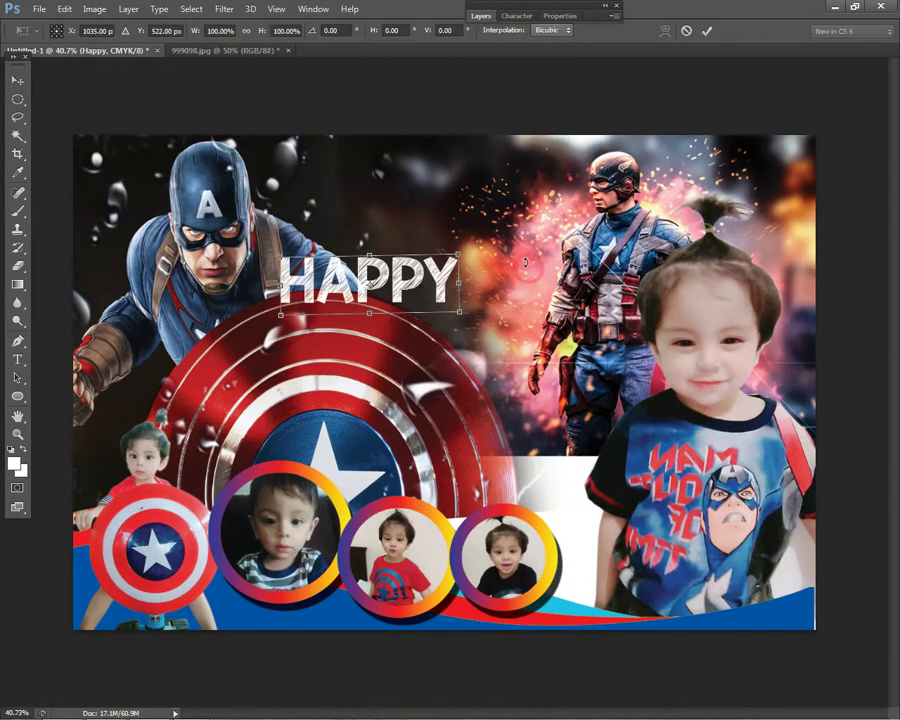
{"action": "left_click_drag", "start_coordinate": [526, 265], "coordinate": [527, 261]}
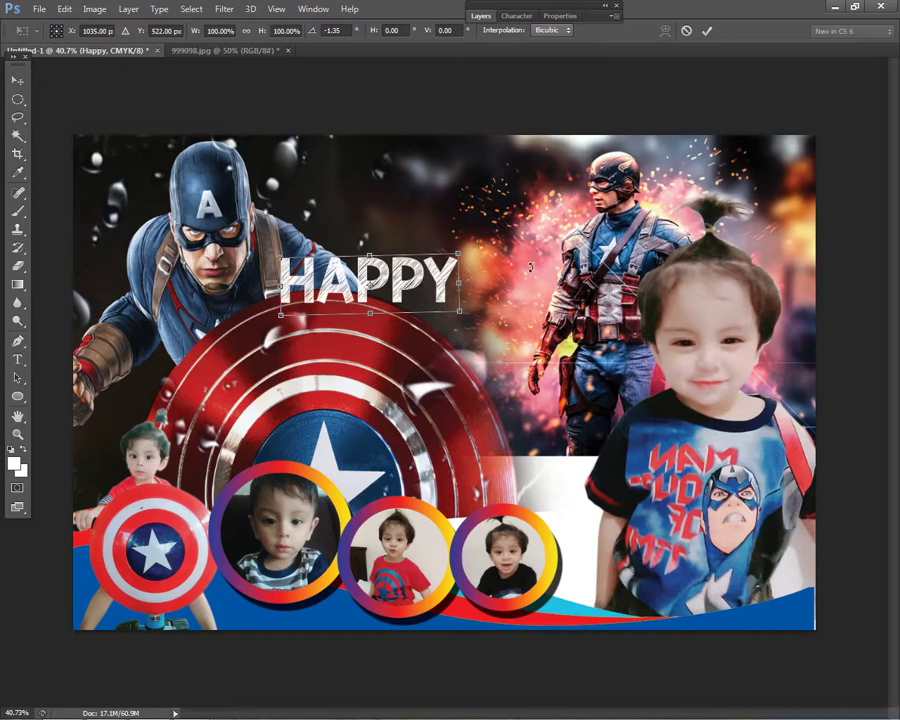
{"action": "key", "text": "Return"}
- Add a Gradient Overlay layer effect to the HAPPY text
{"action": "right_click", "coordinate": [367, 272]}
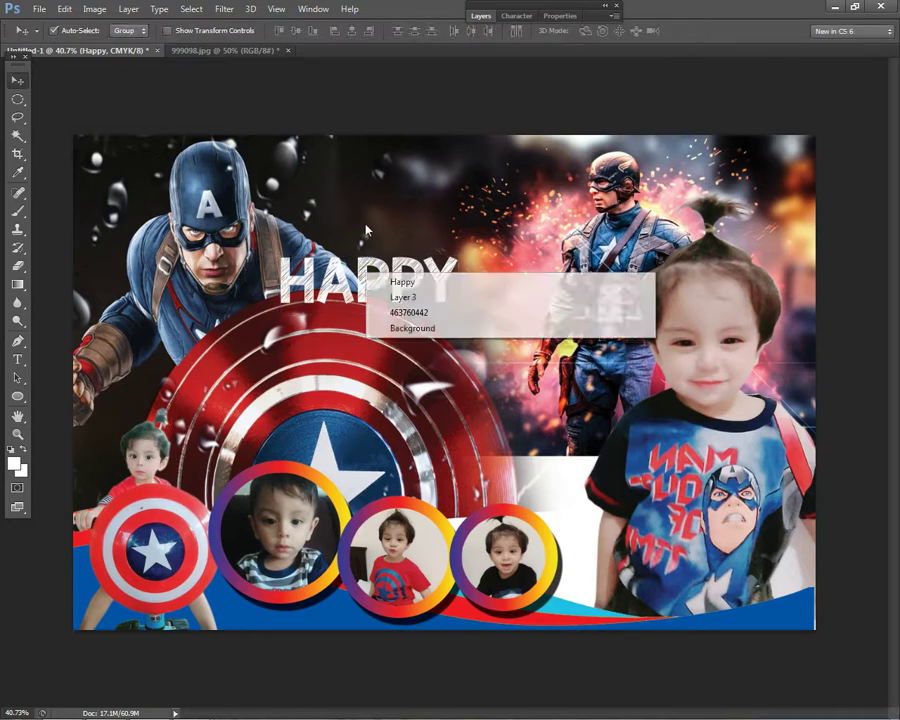
{"action": "left_click", "coordinate": [428, 240]}
{"action": "left_click", "coordinate": [482, 17]}
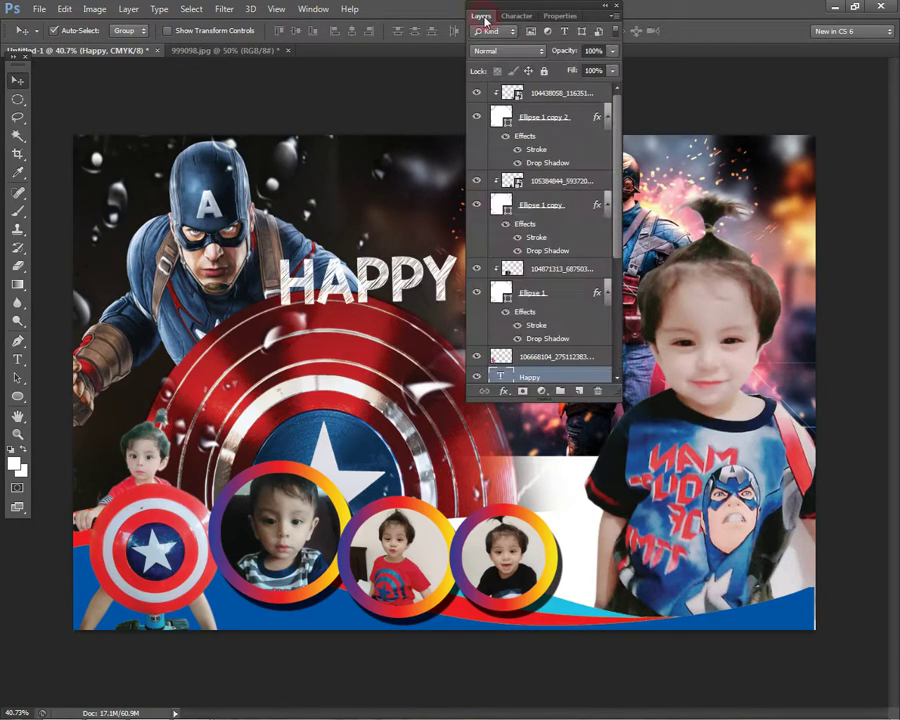
{"action": "left_click", "coordinate": [504, 391]}
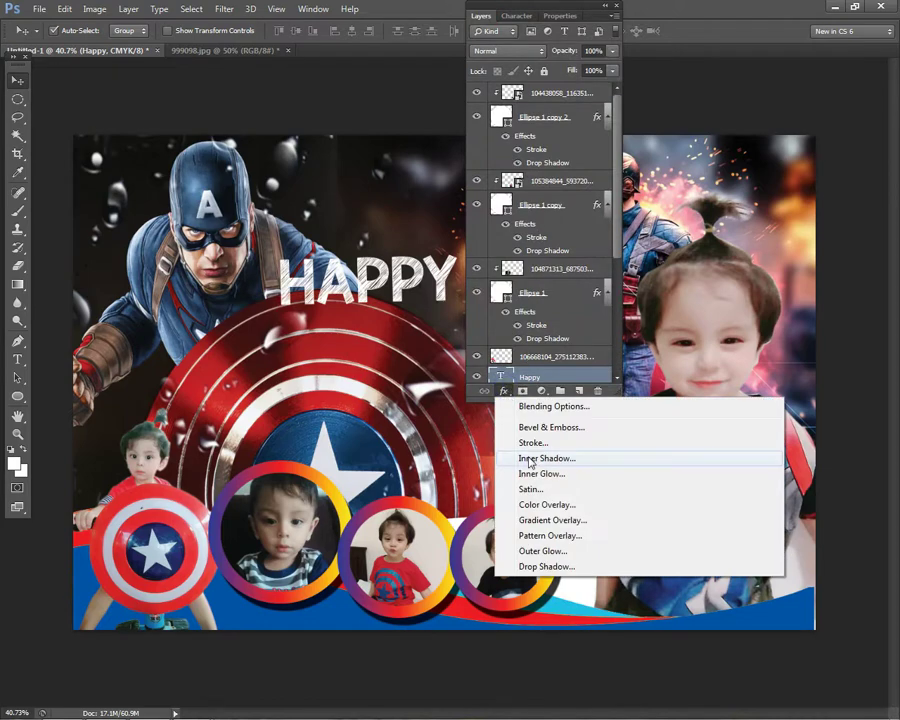
{"action": "left_click", "coordinate": [552, 520]}
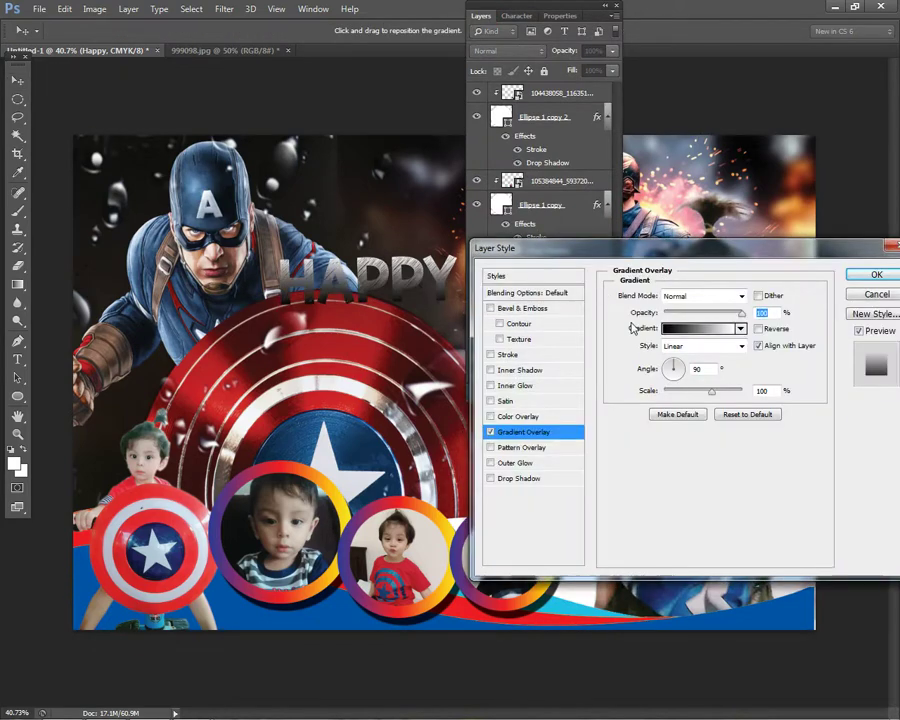
- Load the Orange, Yellow, Orange preset and recolour its left stop blue (cyan 100) at 13%
{"action": "left_click", "coordinate": [689, 331]}
{"action": "left_click", "coordinate": [483, 163]}
{"action": "left_click_drag", "start_coordinate": [482, 127], "coordinate": [757, 189]}
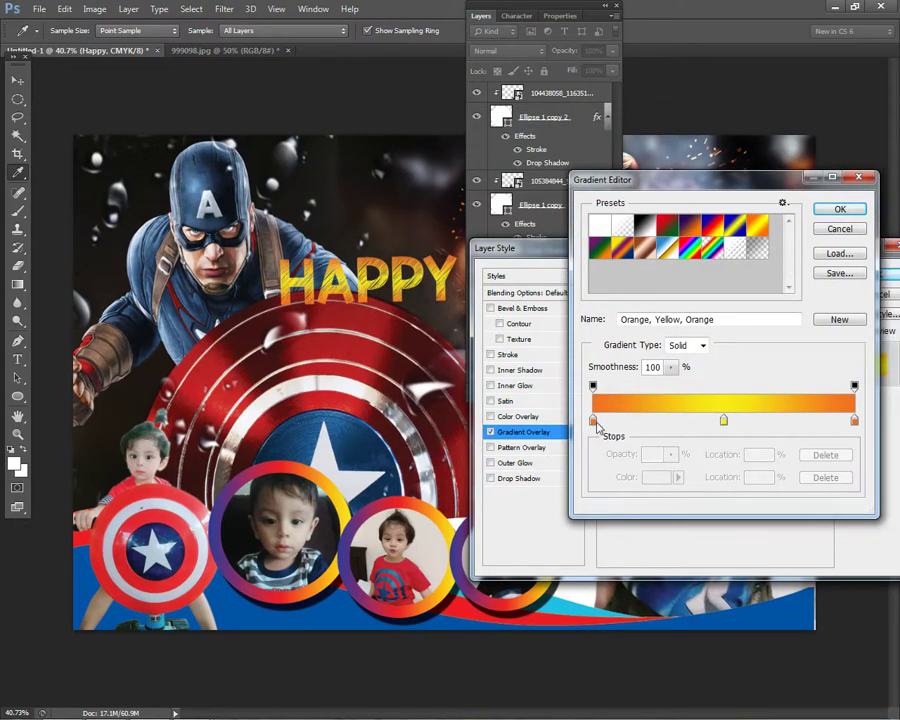
{"action": "left_click", "coordinate": [594, 421]}
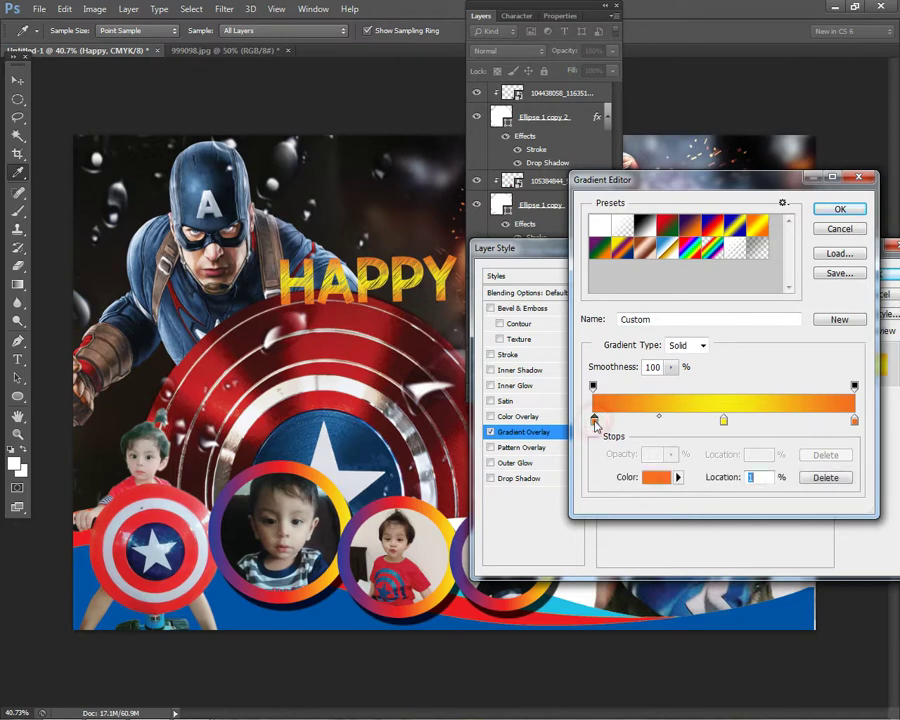
{"action": "left_click", "coordinate": [656, 477]}
{"action": "left_click", "coordinate": [464, 242]}
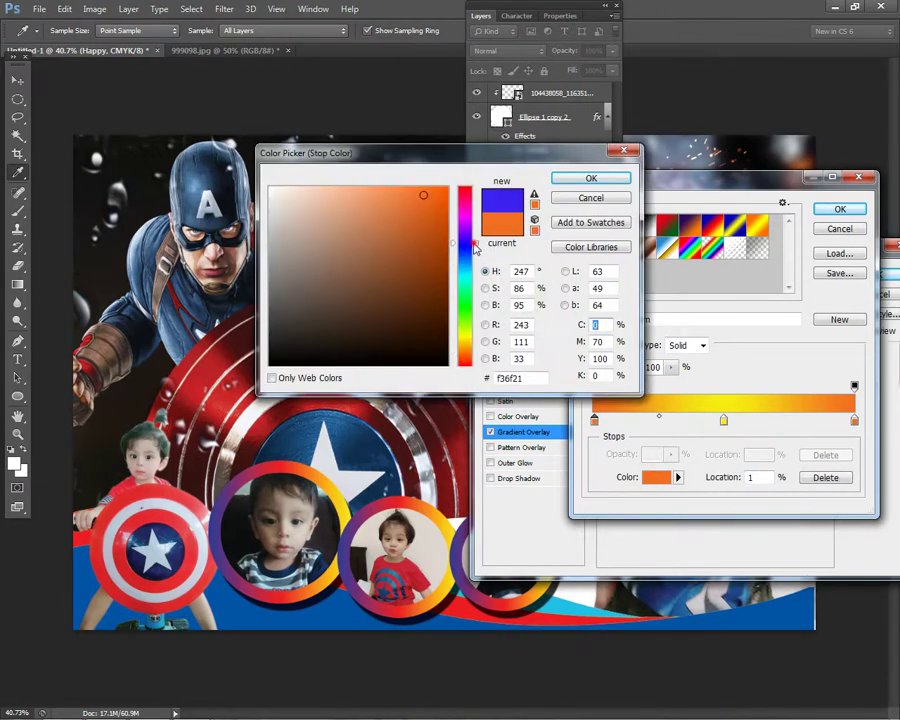
{"action": "left_click", "coordinate": [464, 187]}
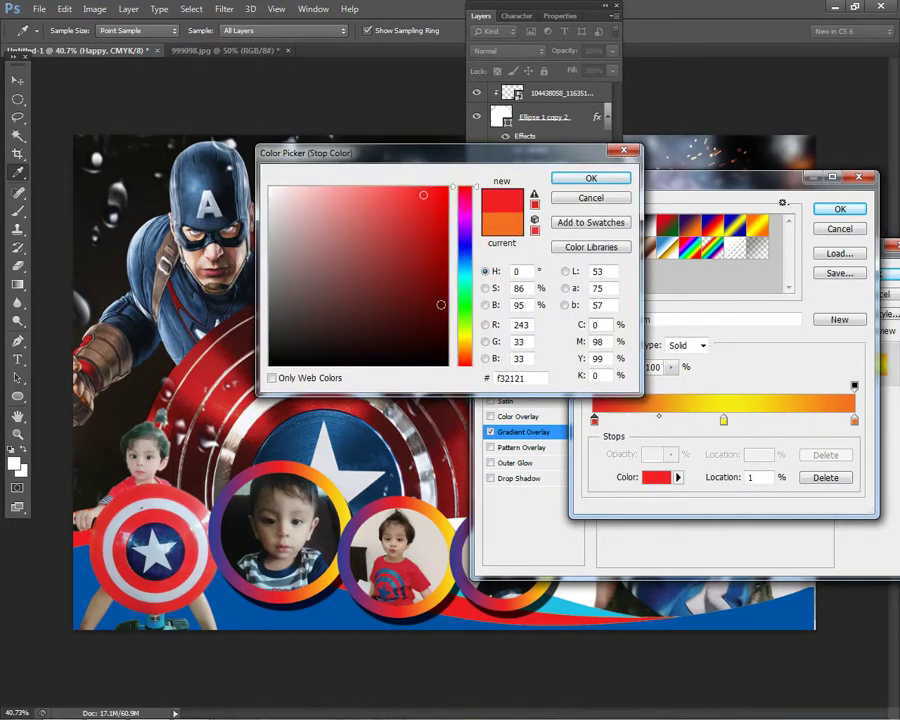
{"action": "left_click", "coordinate": [464, 244]}
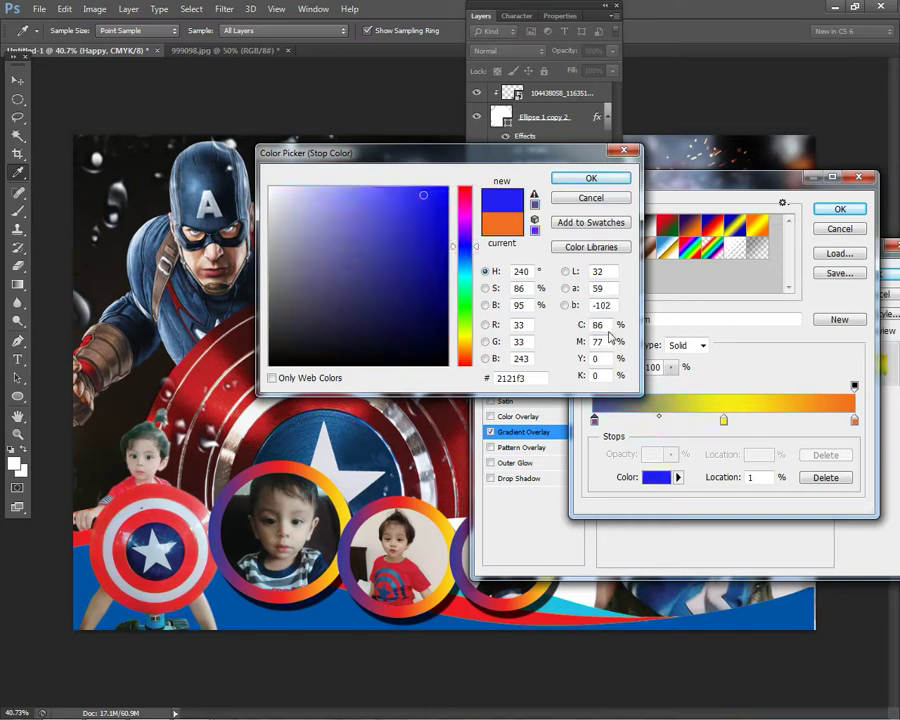
{"action": "double_click", "coordinate": [607, 327]}
{"action": "type", "text": "100"}
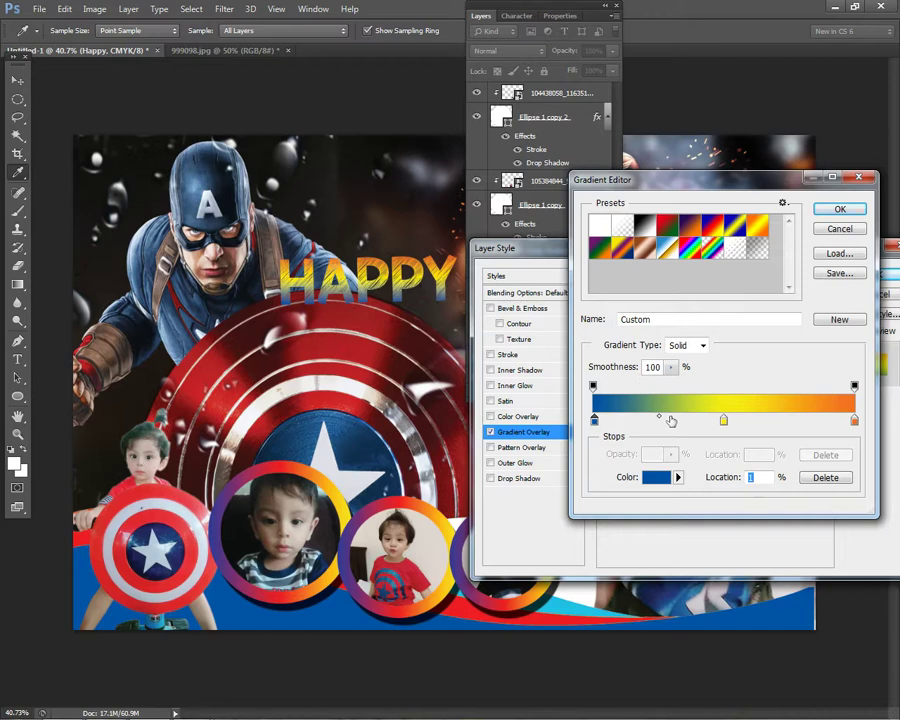
{"action": "key", "text": "Up"}
{"action": "key", "text": "Up"}
{"action": "key", "text": "Up"}
{"action": "key", "text": "Up"}
{"action": "key", "text": "Up"}
{"action": "key", "text": "Up"}
{"action": "key", "text": "Up"}
{"action": "key", "text": "Up"}
{"action": "key", "text": "Up"}
{"action": "key", "text": "Up"}
{"action": "key", "text": "Up"}
{"action": "key", "text": "Up"}
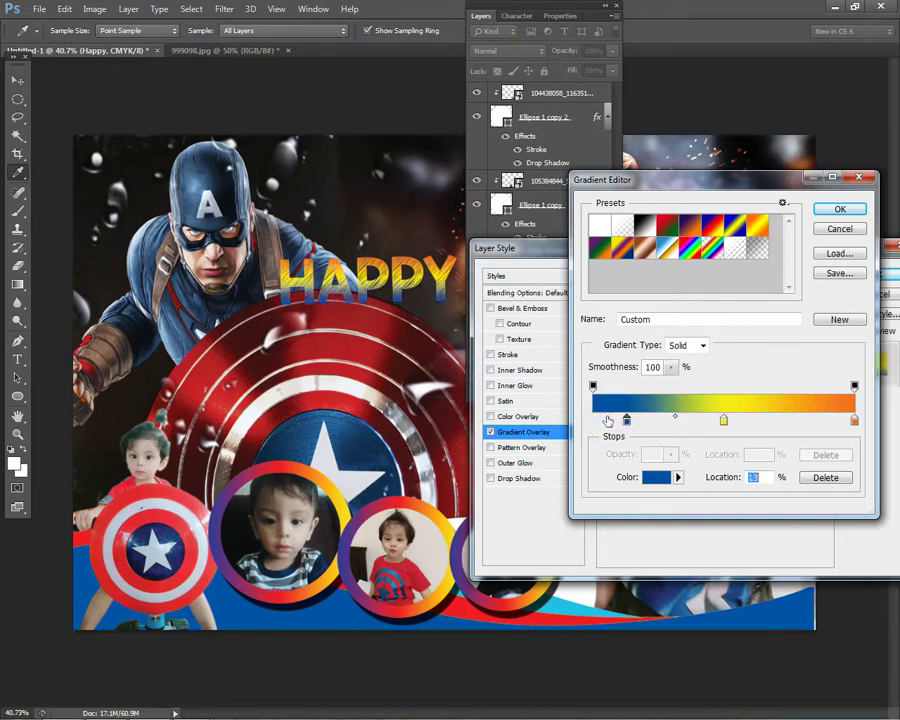
- Add stops near 21% and the middle, try a dark red end stop, then discard these gradient edits
{"action": "left_click", "coordinate": [647, 420]}
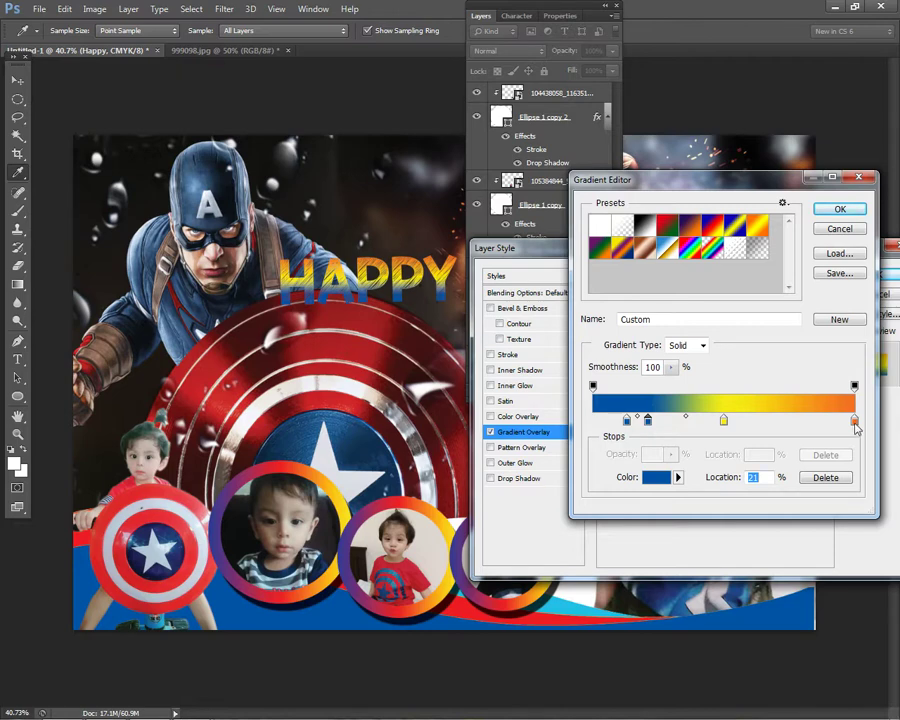
{"action": "left_click", "coordinate": [854, 422]}
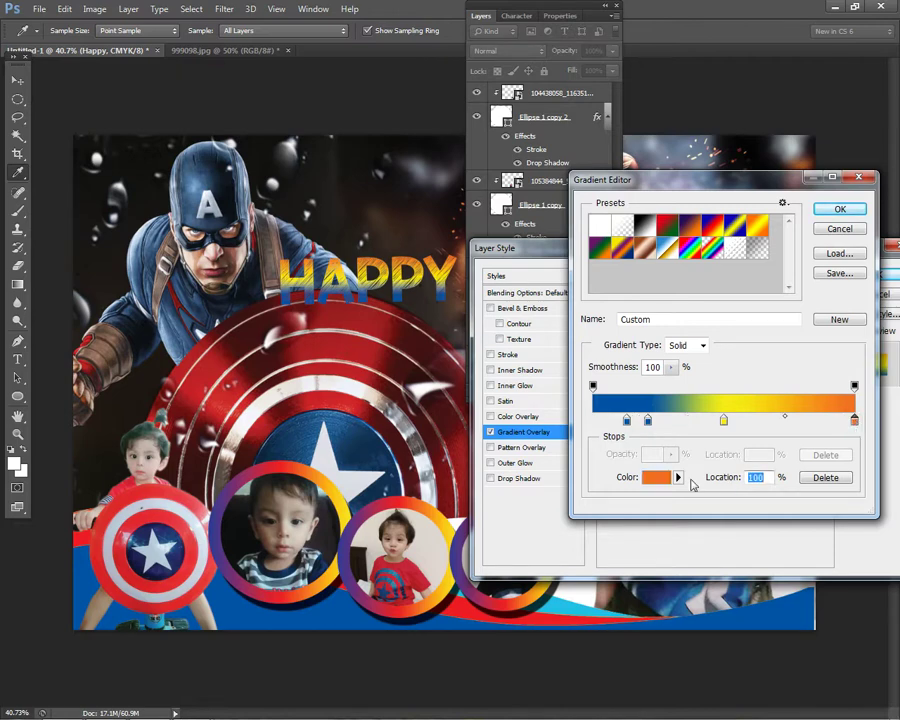
{"action": "left_click", "coordinate": [656, 477]}
{"action": "left_click", "coordinate": [414, 247]}
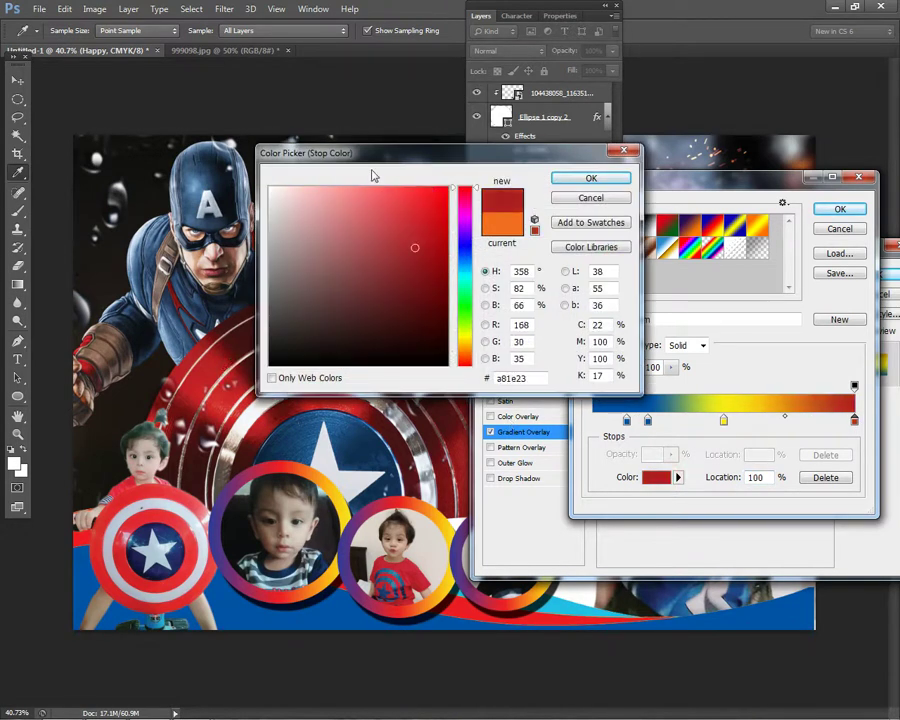
{"action": "left_click", "coordinate": [608, 271]}
{"action": "left_click", "coordinate": [602, 325]}
{"action": "type", "text": "100"}
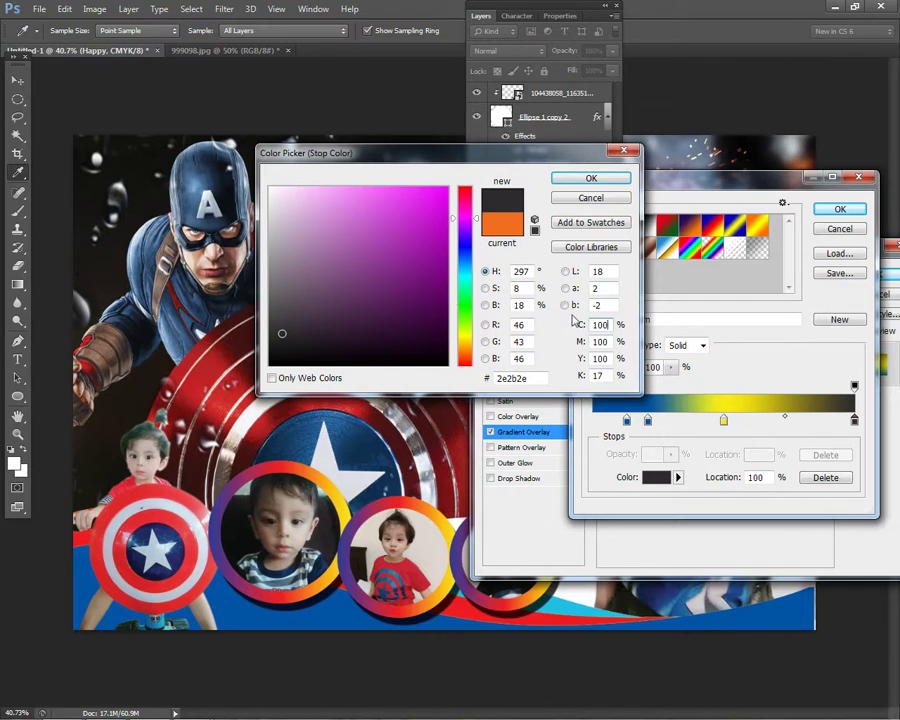
{"action": "key", "text": "ctrl+z"}
{"action": "left_click", "coordinate": [605, 341]}
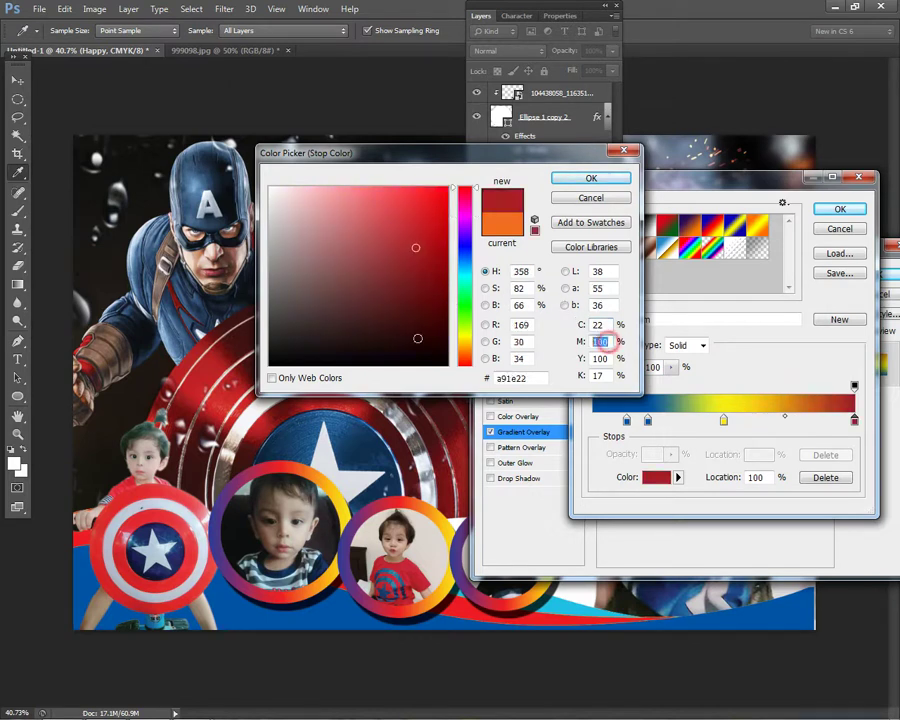
{"action": "left_click", "coordinate": [604, 181]}
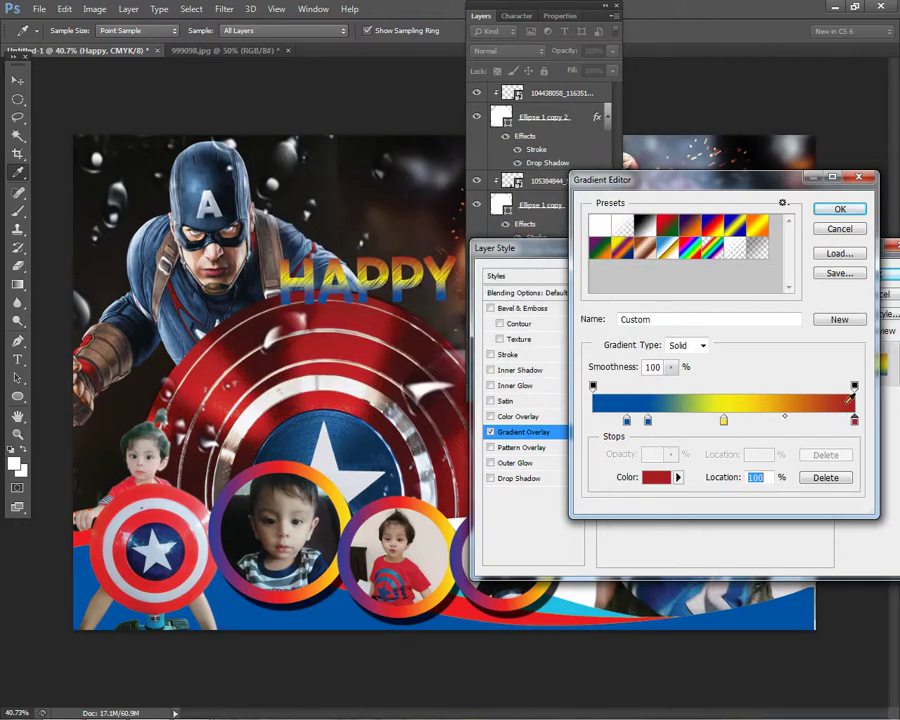
{"action": "left_click", "coordinate": [726, 417]}
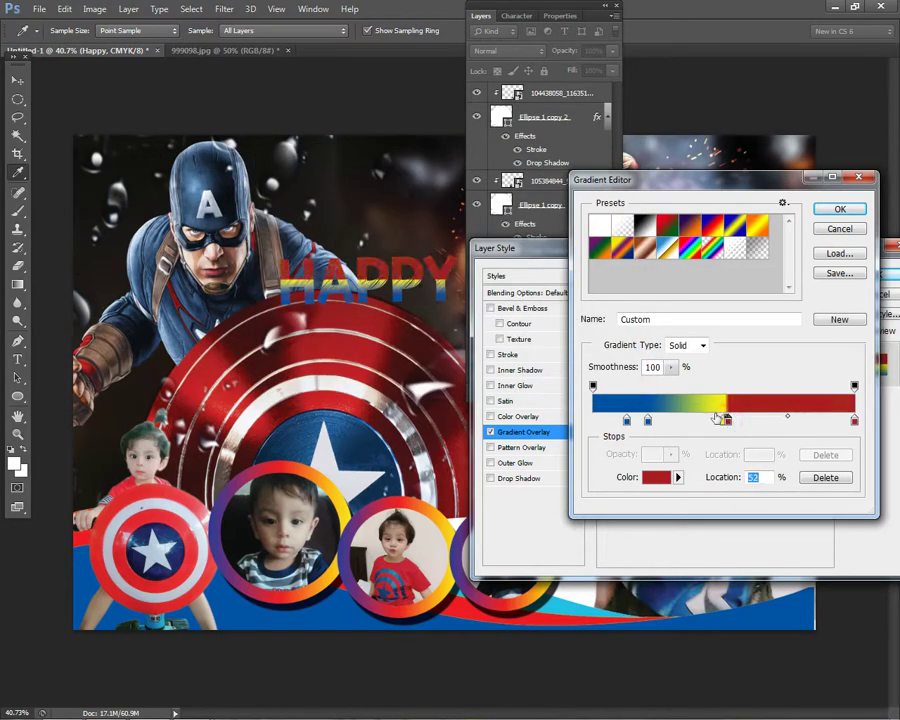
{"action": "key", "text": "Escape"}
- Reload the Orange, Yellow, Orange preset and set its left stop to pure blue
{"action": "left_click", "coordinate": [710, 334]}
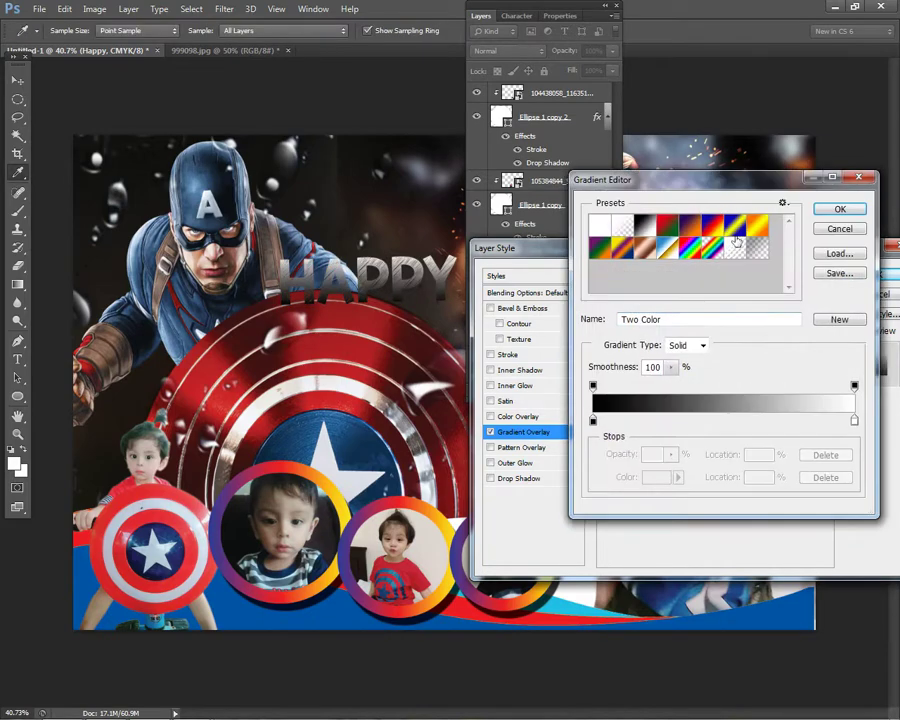
{"action": "left_click", "coordinate": [757, 225]}
{"action": "left_click", "coordinate": [593, 419]}
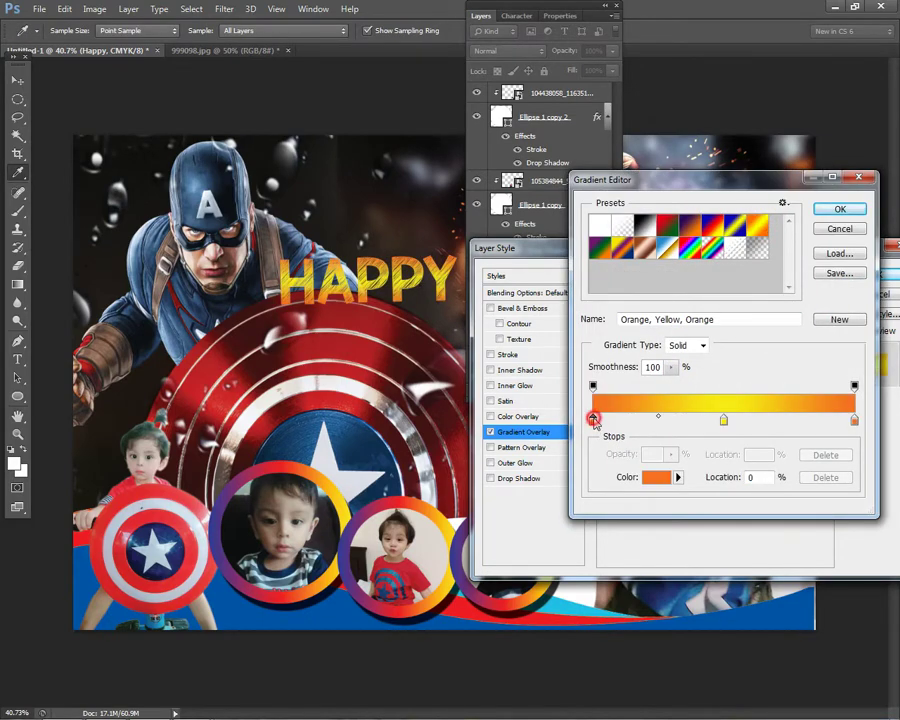
{"action": "left_click", "coordinate": [655, 476]}
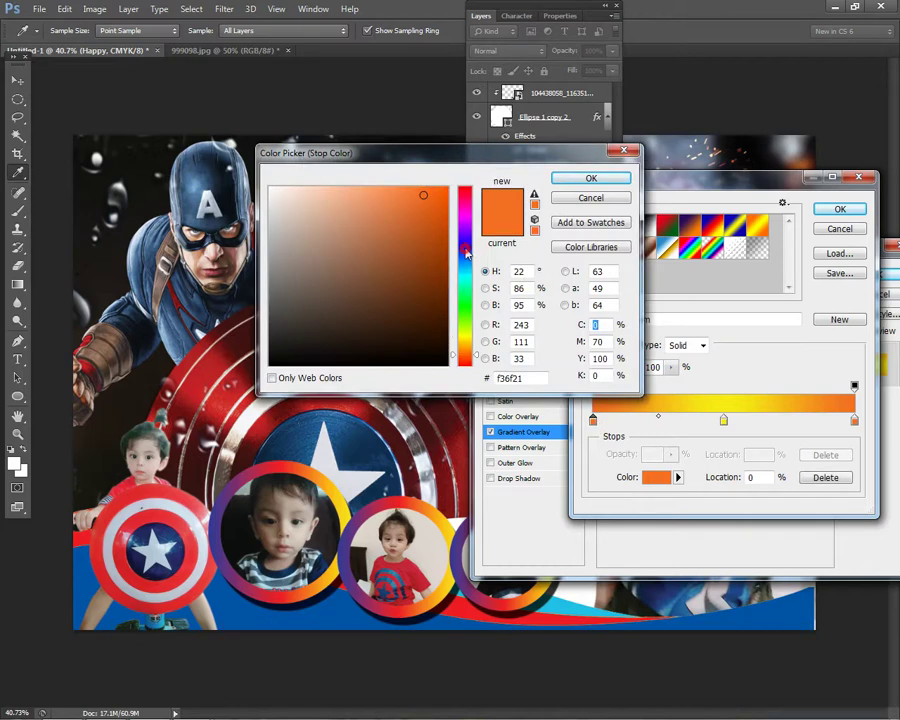
{"action": "left_click", "coordinate": [464, 246]}
{"action": "left_click_drag", "start_coordinate": [445, 195], "coordinate": [469, 170]}
{"action": "left_click", "coordinate": [590, 178]}
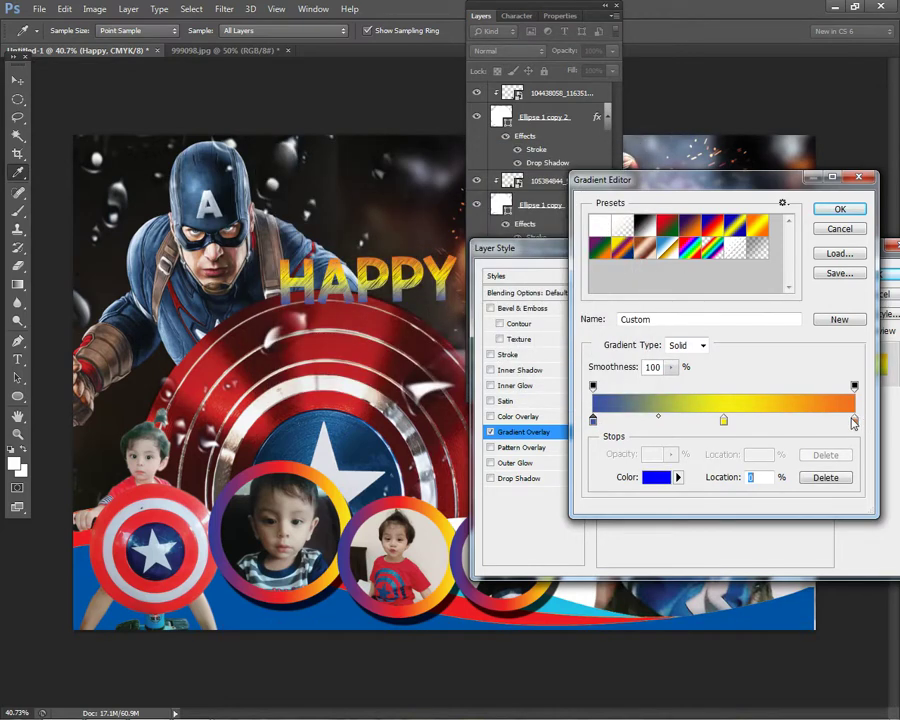
- Set the middle stop to a fully saturated bright blue and select the orange right-end stop
{"action": "left_click", "coordinate": [724, 420]}
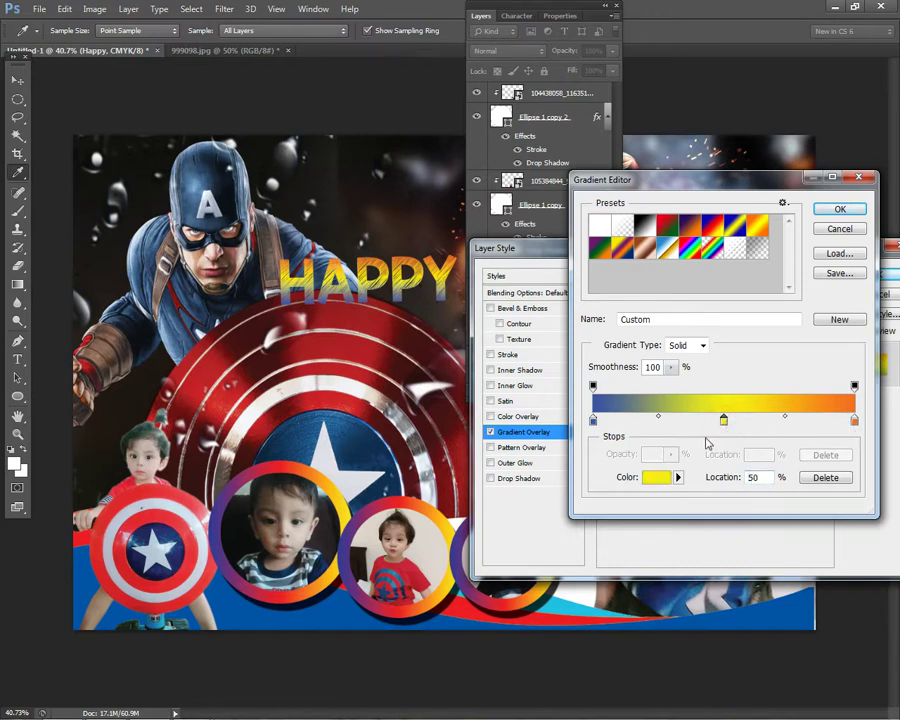
{"action": "left_click", "coordinate": [654, 478]}
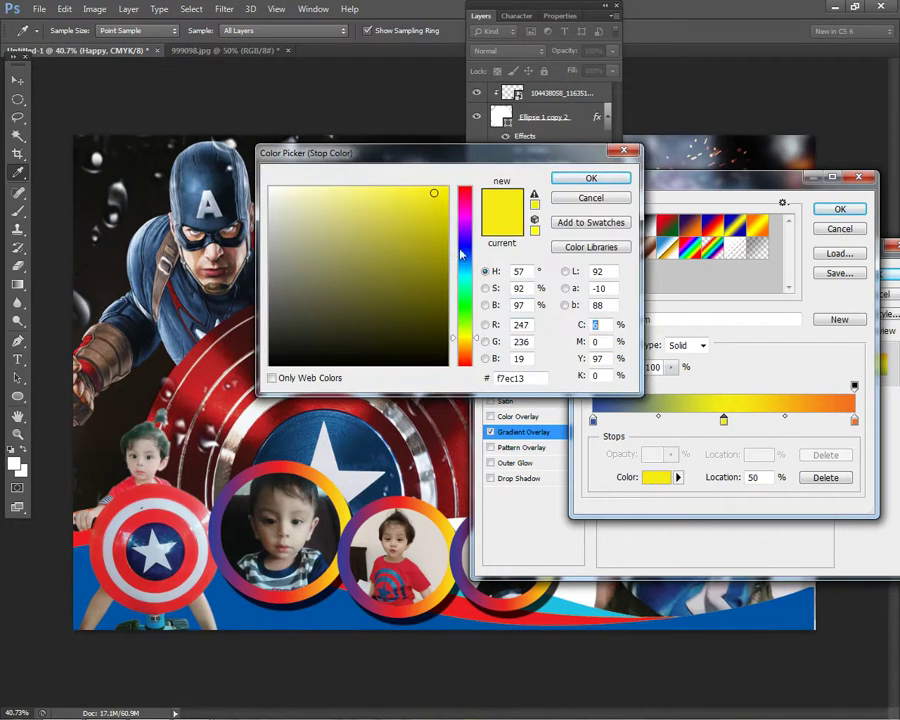
{"action": "left_click", "coordinate": [463, 260]}
{"action": "left_click", "coordinate": [447, 189]}
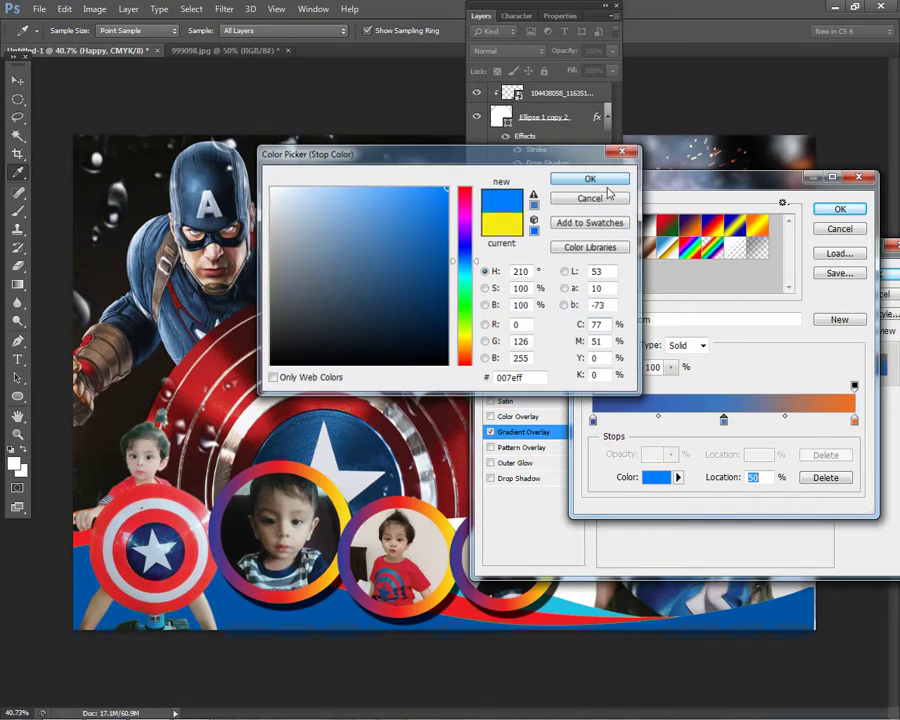
{"action": "left_click", "coordinate": [595, 180]}
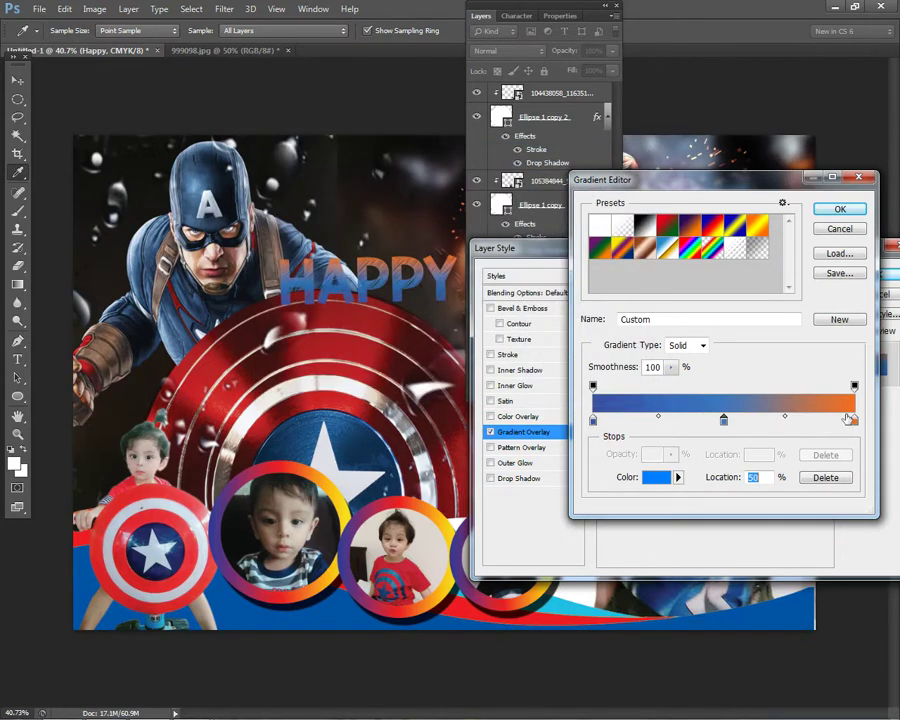
{"action": "left_click", "coordinate": [855, 422]}
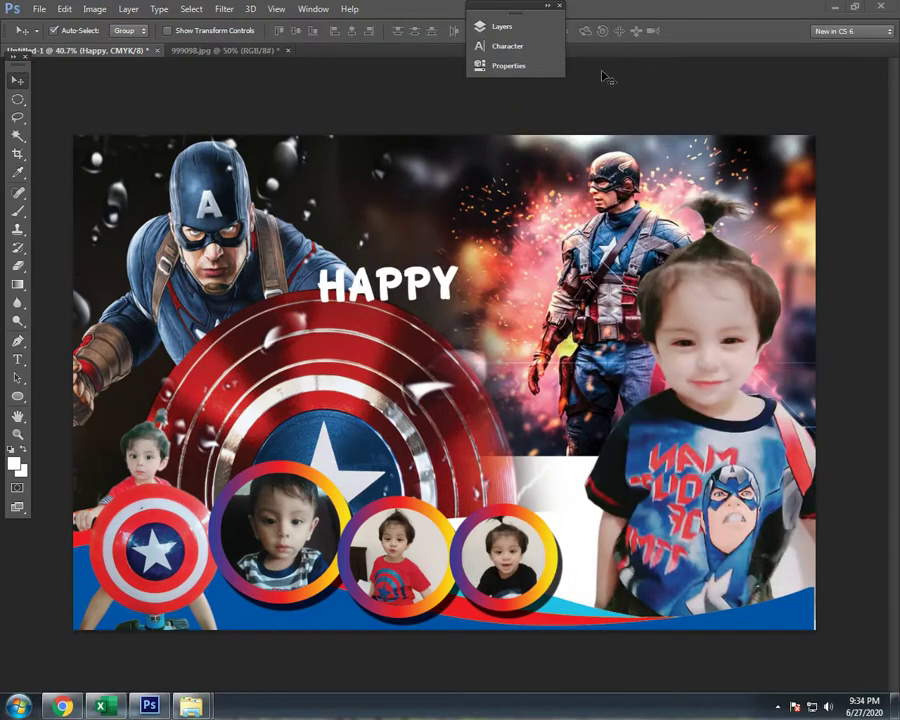
{"action": "left_click", "coordinate": [520, 27]}
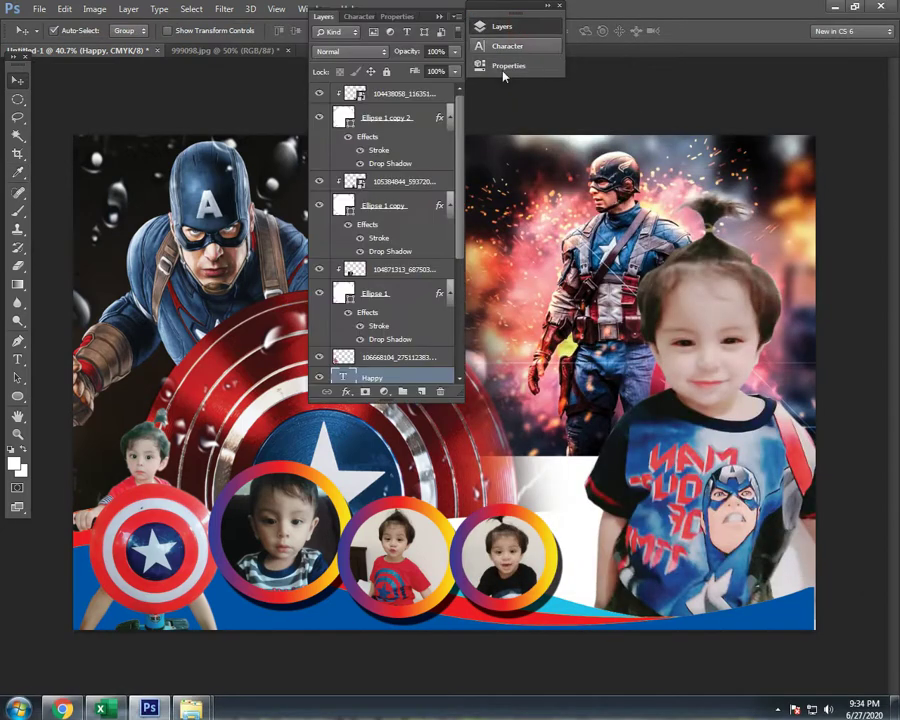
- Add a new Gradient Overlay effect to the Happy text layer
{"action": "left_click", "coordinate": [346, 391]}
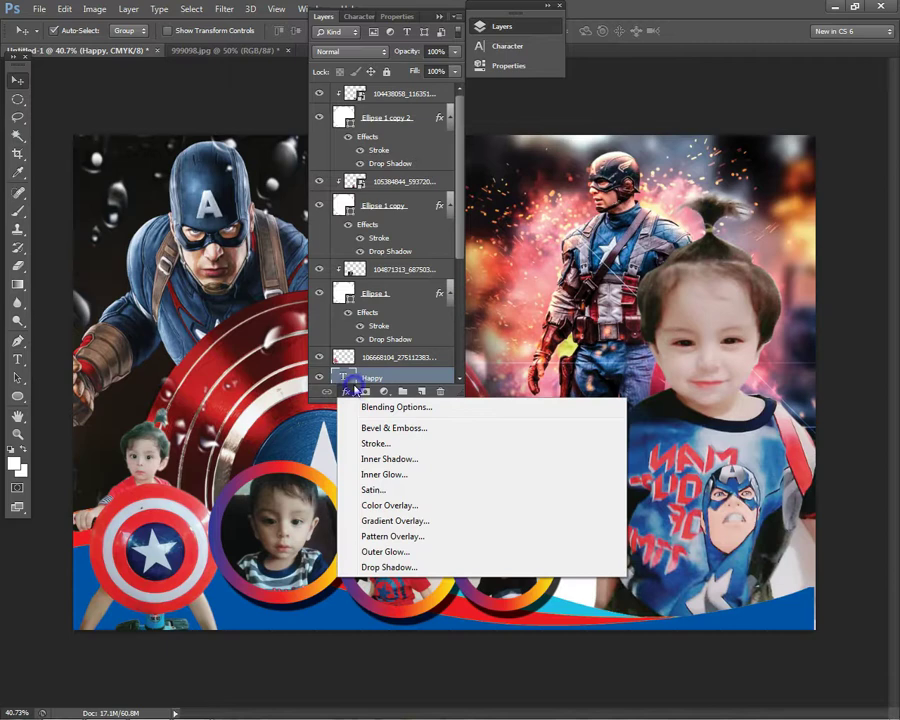
{"action": "left_click", "coordinate": [418, 525]}
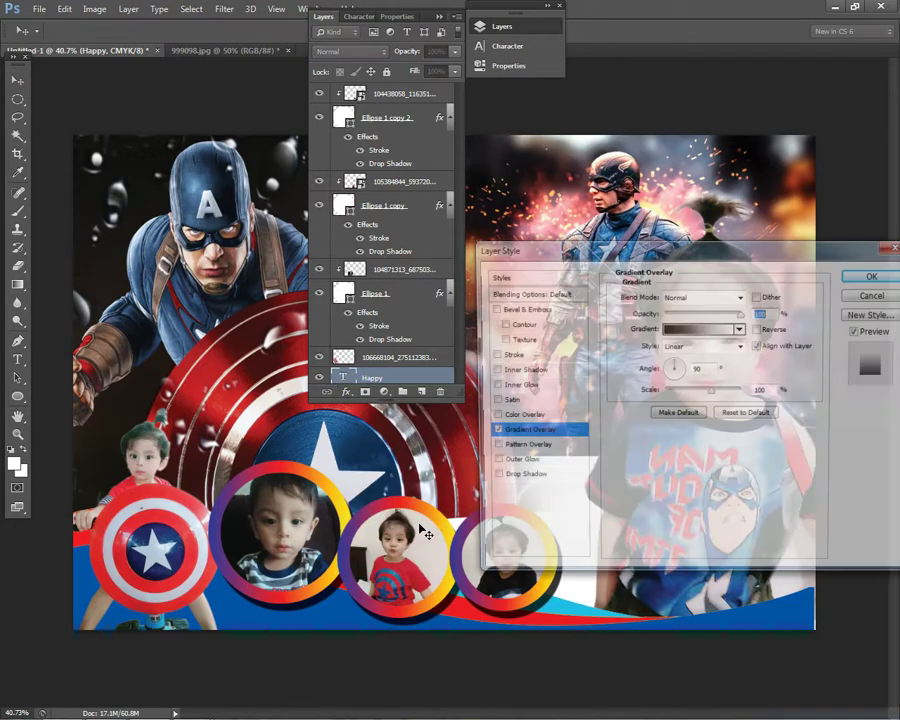
{"action": "left_click", "coordinate": [328, 18]}
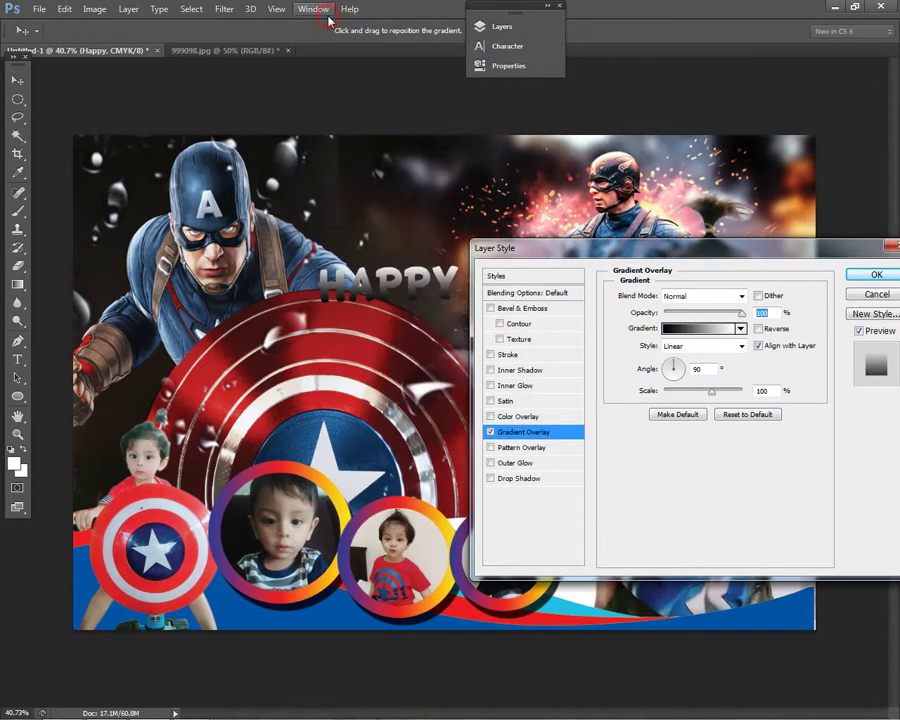
{"action": "left_click", "coordinate": [710, 331]}
- Change the gradient's black left stop to a deep blue with cyan 100
{"action": "left_click", "coordinate": [596, 420]}
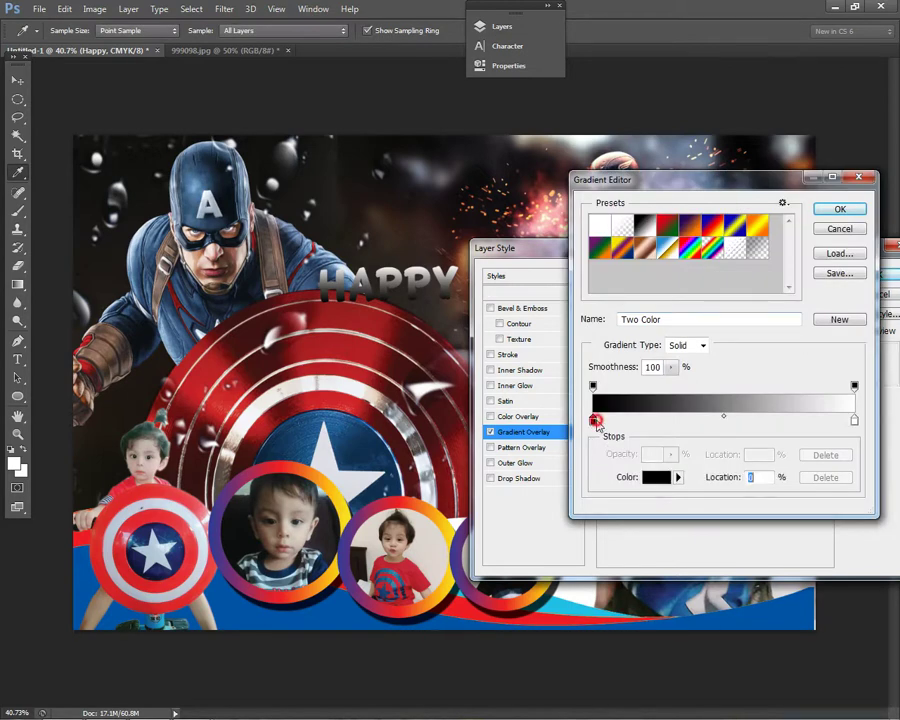
{"action": "left_click", "coordinate": [660, 477]}
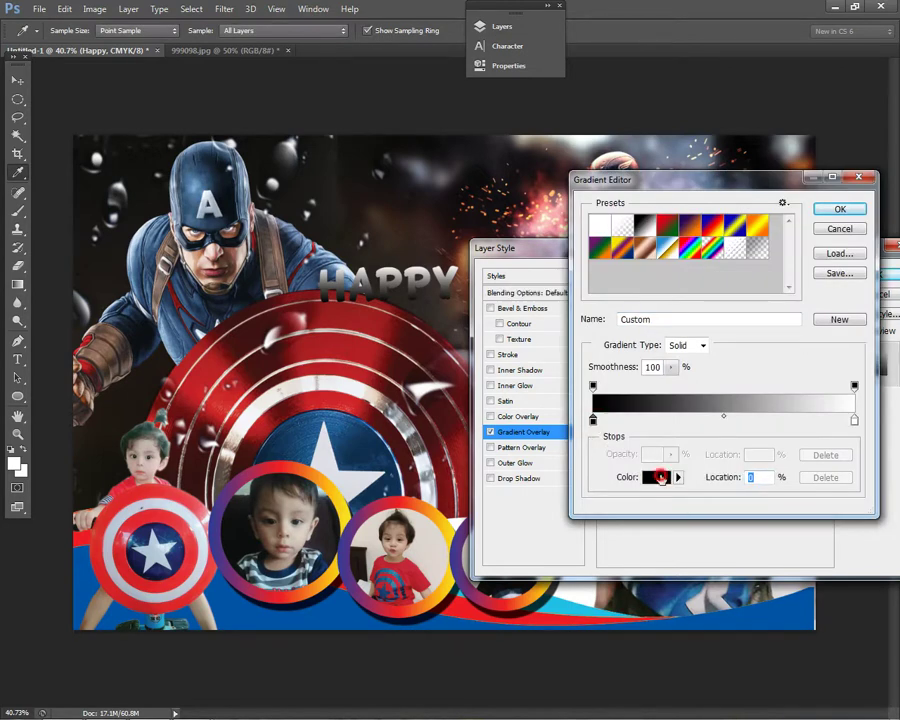
{"action": "left_click_drag", "start_coordinate": [460, 263], "coordinate": [464, 244]}
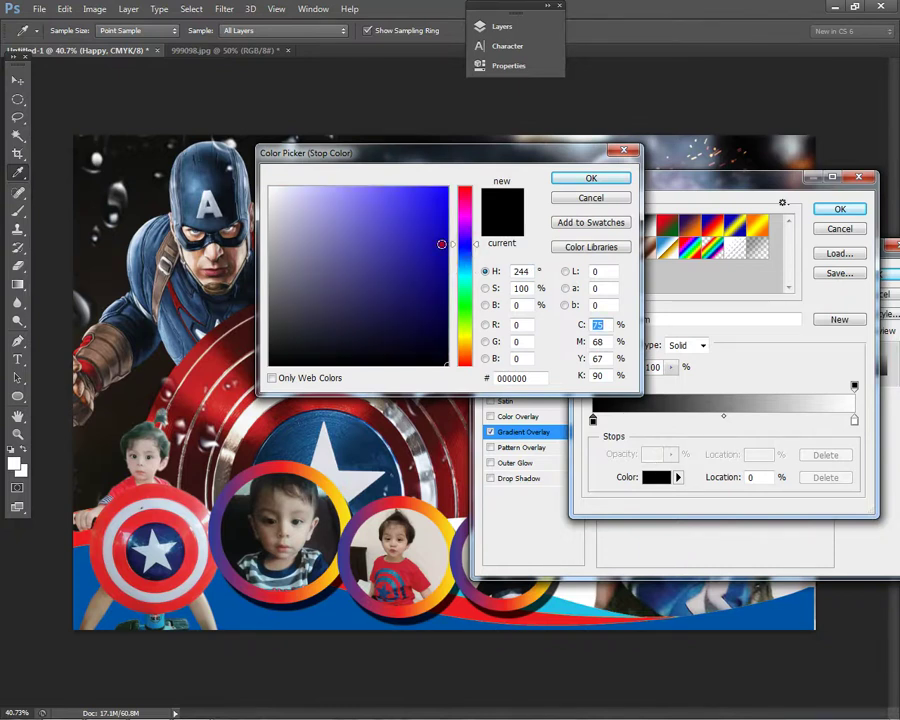
{"action": "left_click", "coordinate": [441, 244]}
{"action": "left_click_drag", "start_coordinate": [609, 341], "coordinate": [591, 341]}
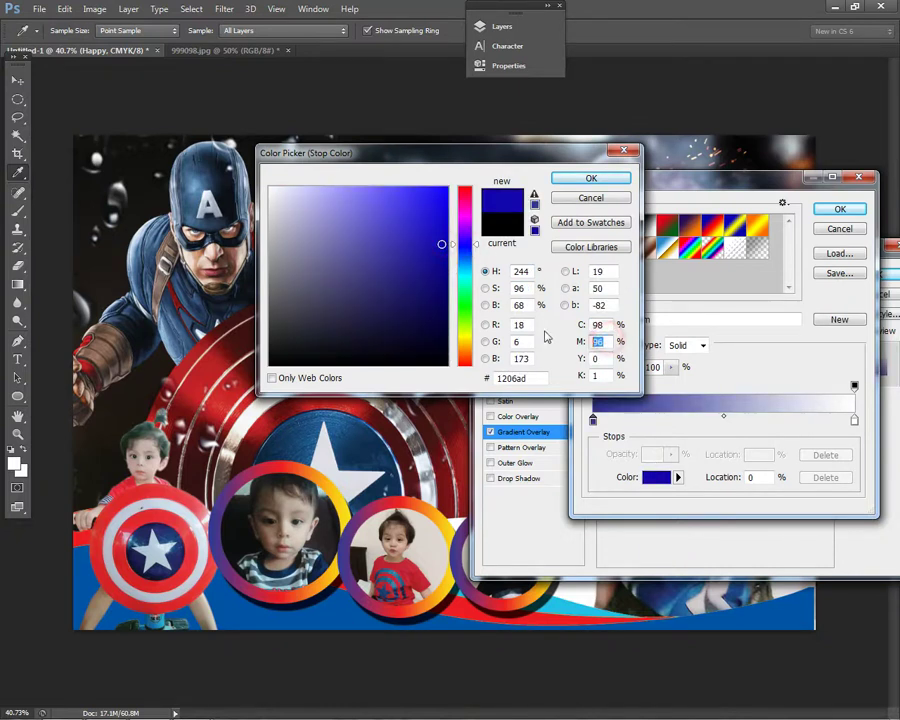
{"action": "double_click", "coordinate": [598, 325]}
{"action": "type", "text": "100"}
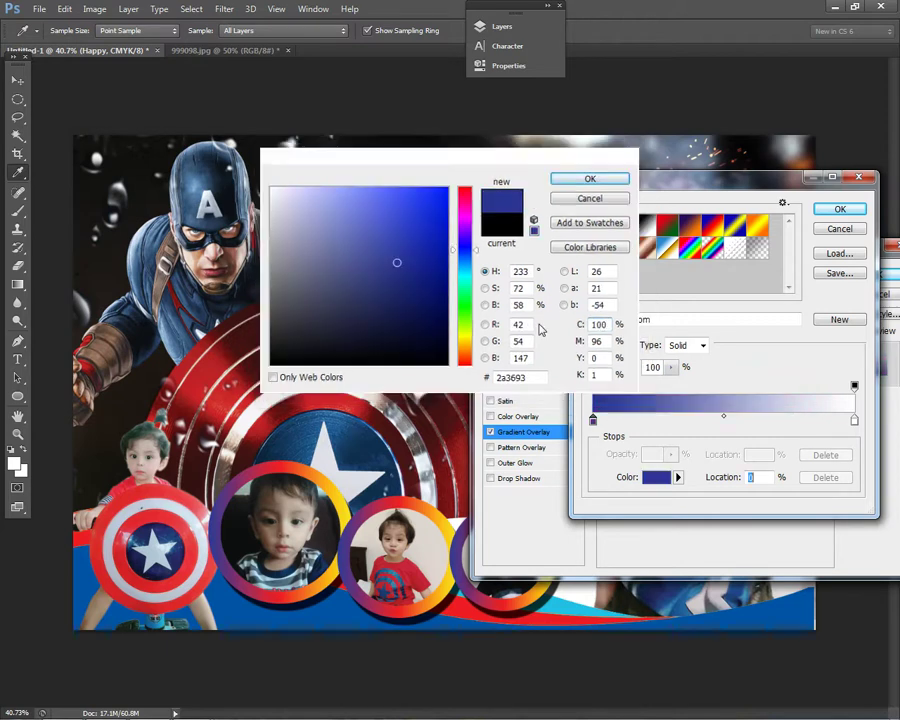
{"action": "key", "text": "Return"}
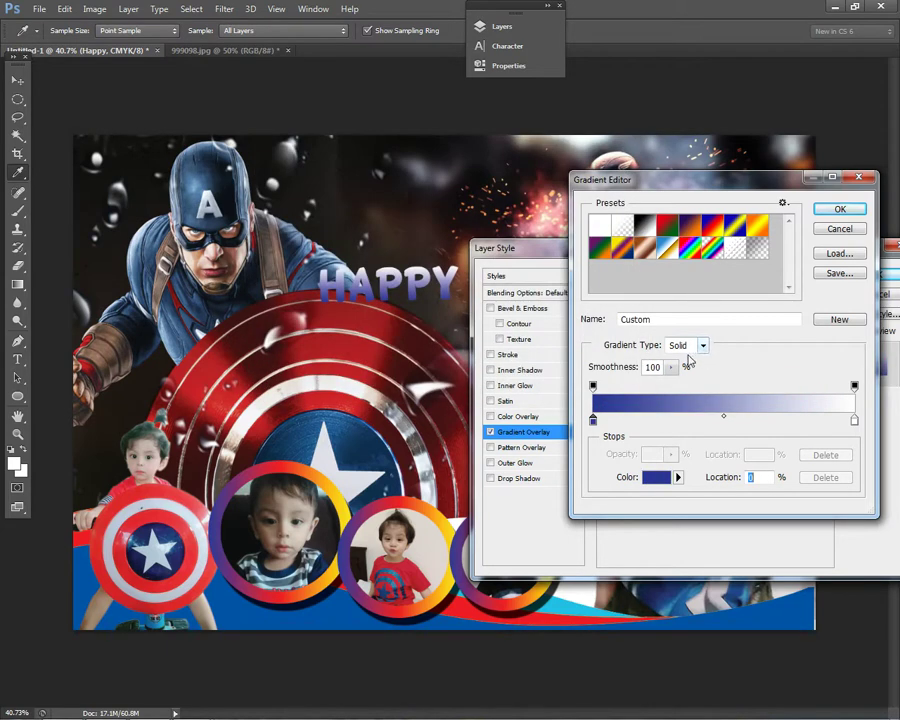
- Set the right stop to a vivid blue with cyan 100 and accept the gradient
{"action": "left_click", "coordinate": [854, 386]}
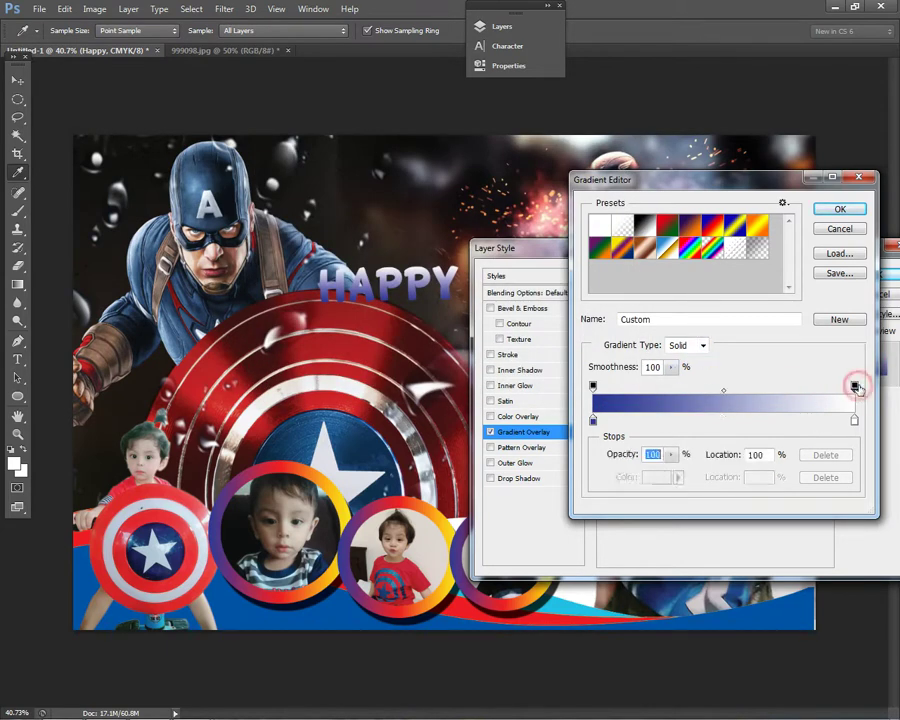
{"action": "left_click", "coordinate": [855, 420]}
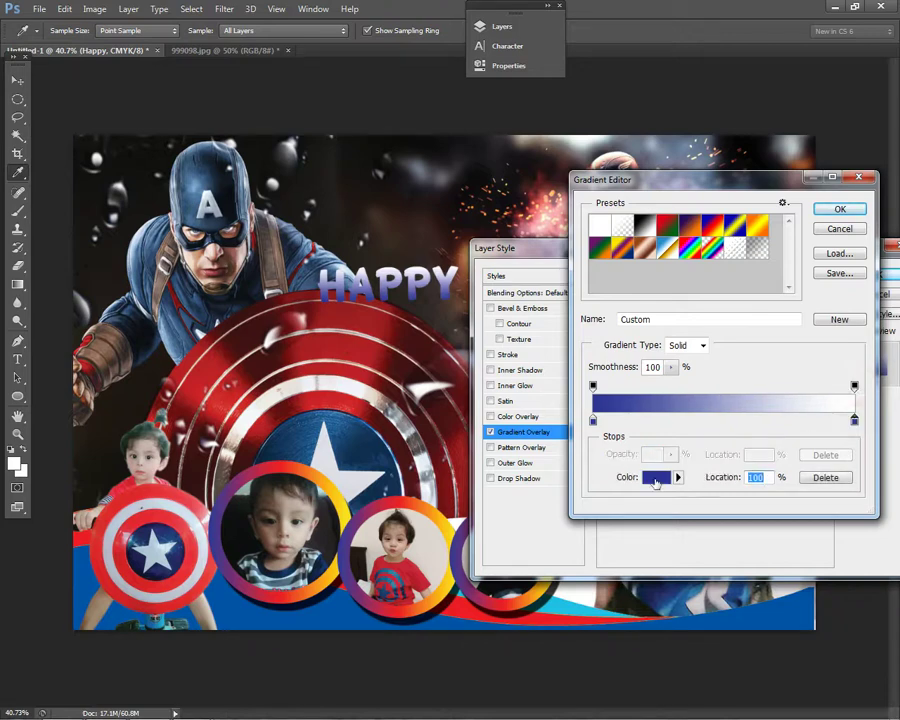
{"action": "left_click", "coordinate": [656, 477]}
{"action": "left_click", "coordinate": [447, 188]}
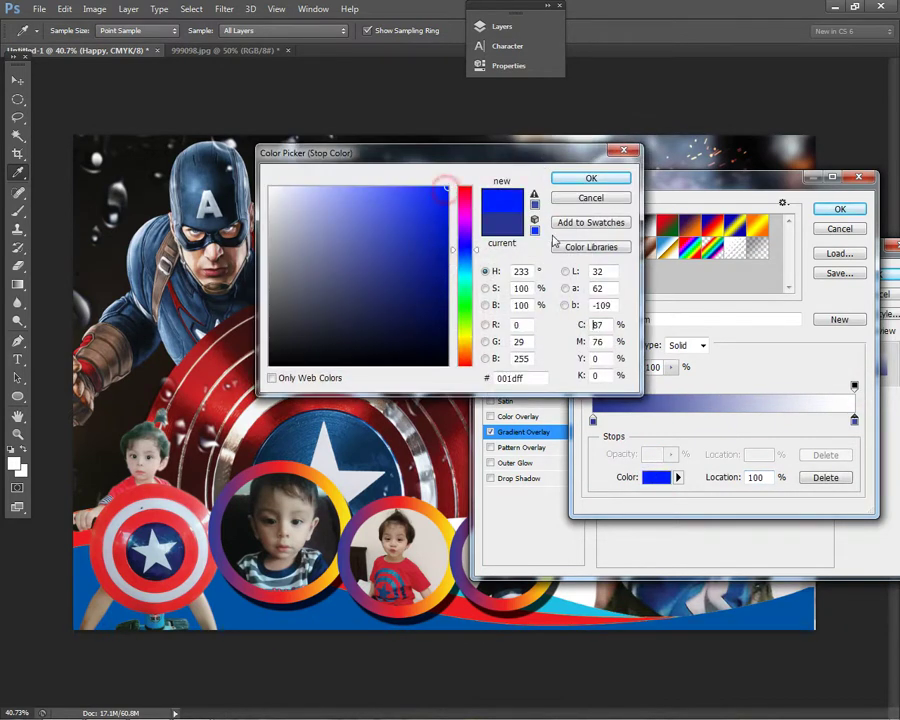
{"action": "double_click", "coordinate": [610, 326]}
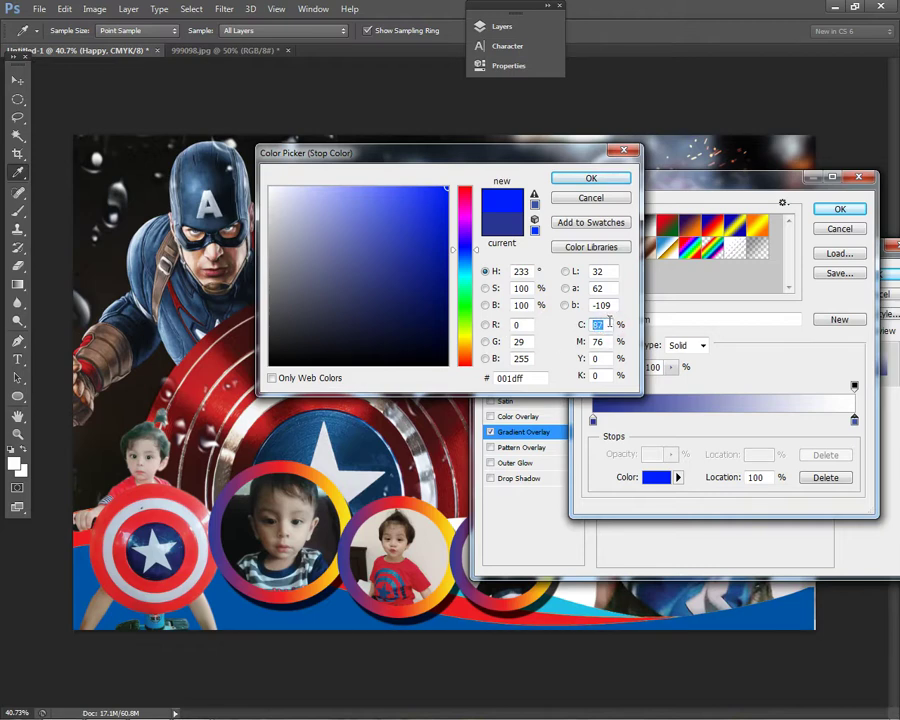
{"action": "type", "text": "100"}
{"action": "key", "text": "Return"}
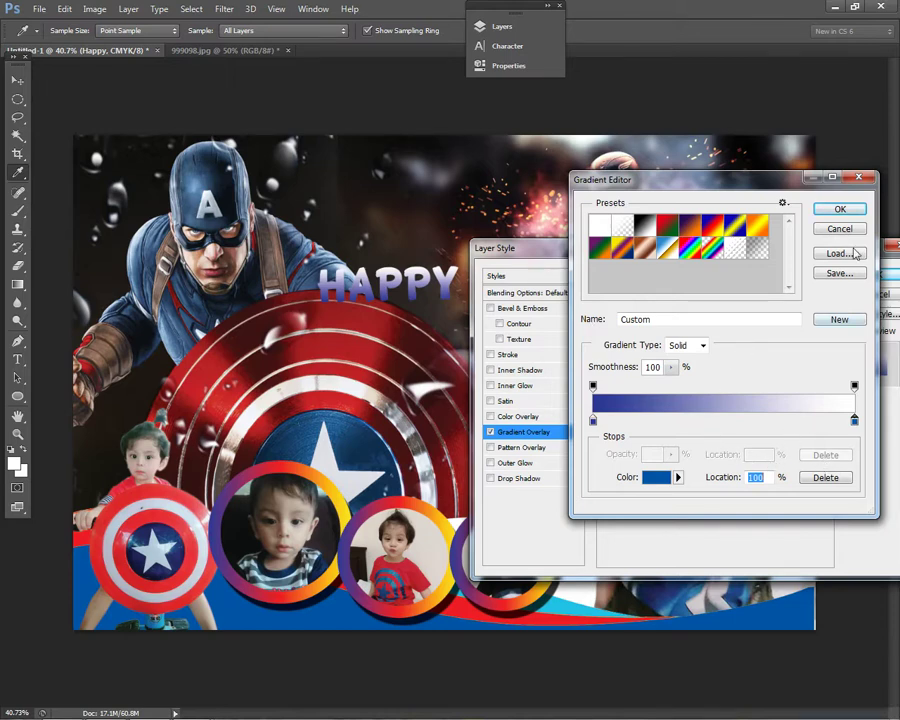
{"action": "left_click", "coordinate": [841, 209]}
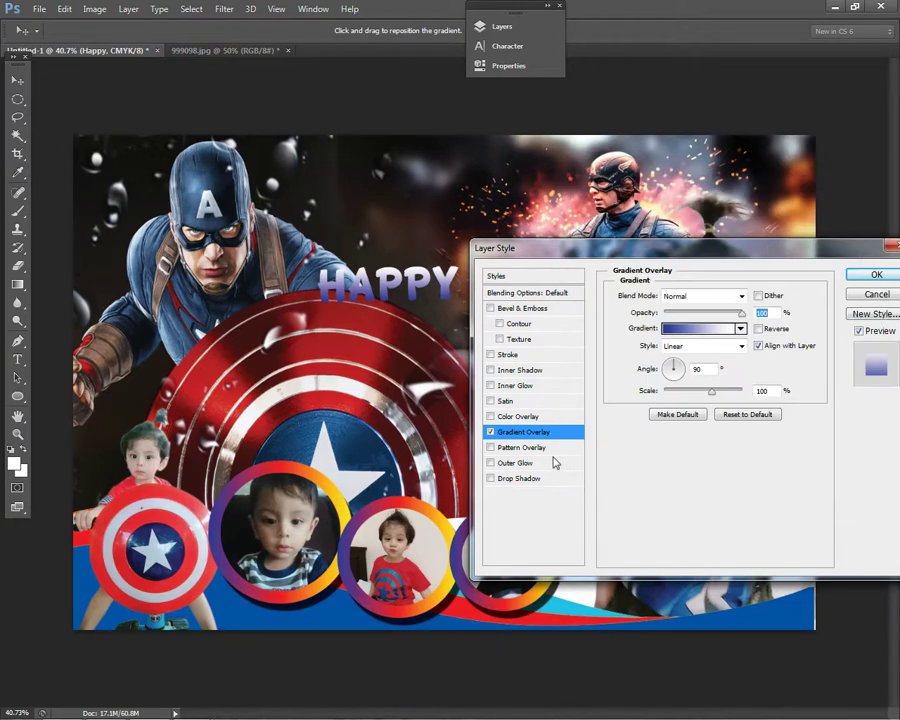
{"action": "left_click", "coordinate": [672, 328]}
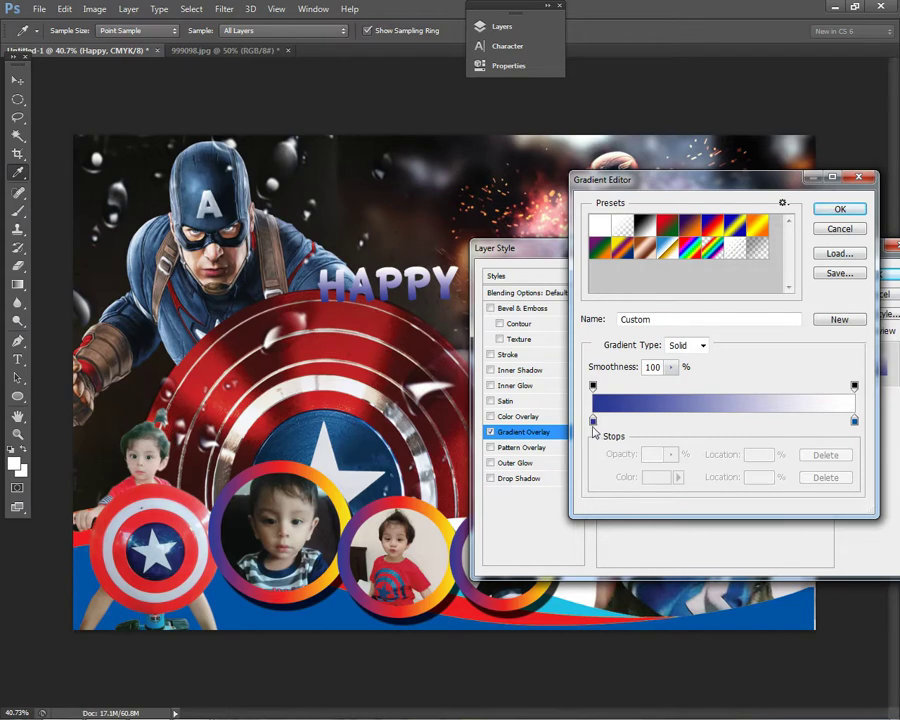
- Change the gradient's left colour stop to bright red
{"action": "left_click", "coordinate": [593, 421]}
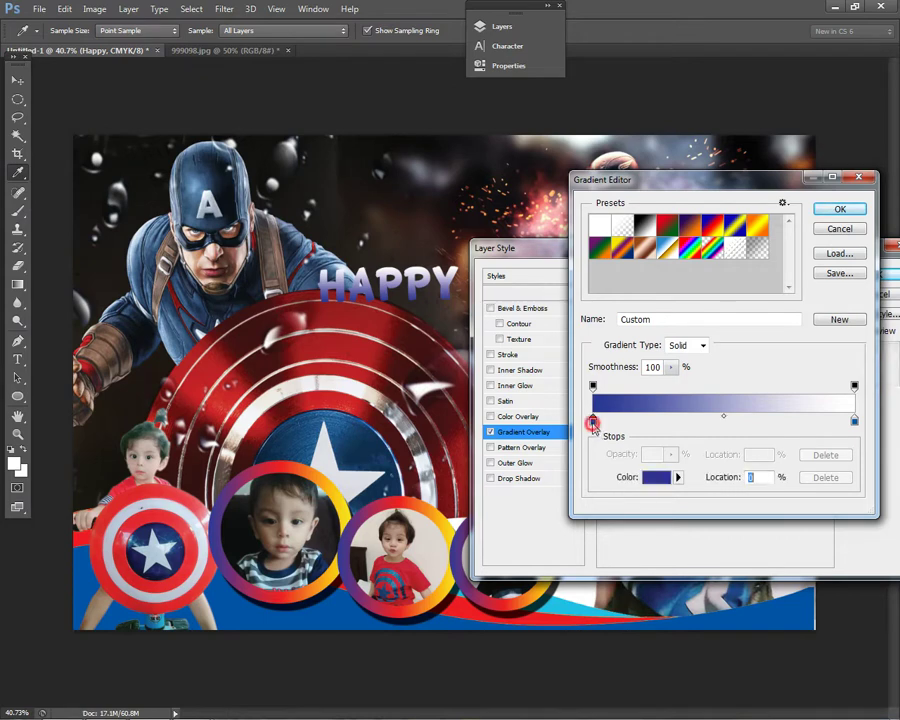
{"action": "left_click", "coordinate": [663, 478]}
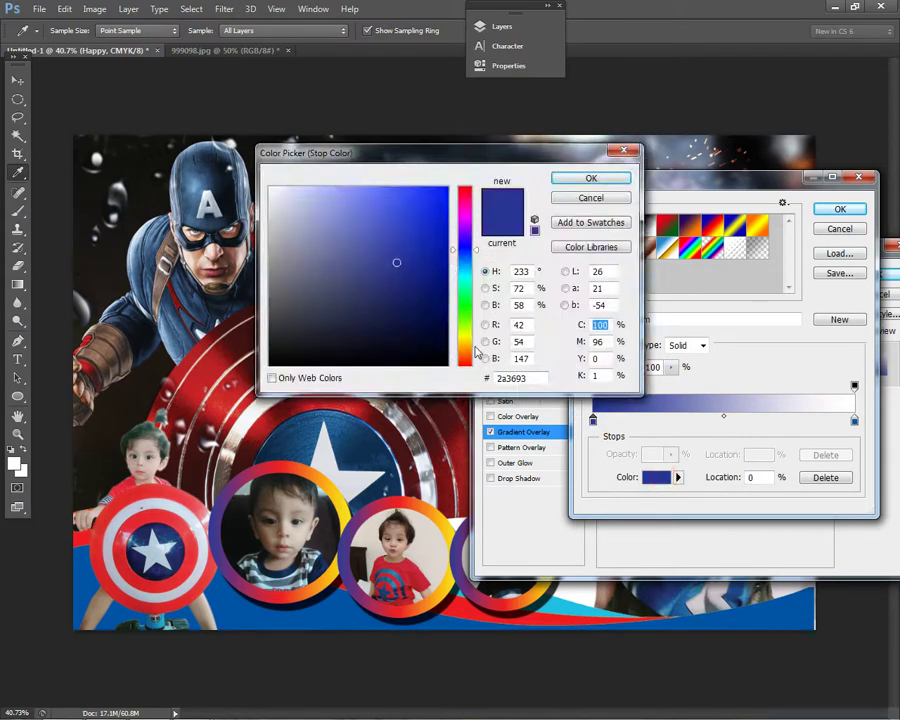
{"action": "left_click", "coordinate": [447, 188]}
{"action": "left_click_drag", "start_coordinate": [560, 158], "coordinate": [544, 360]}
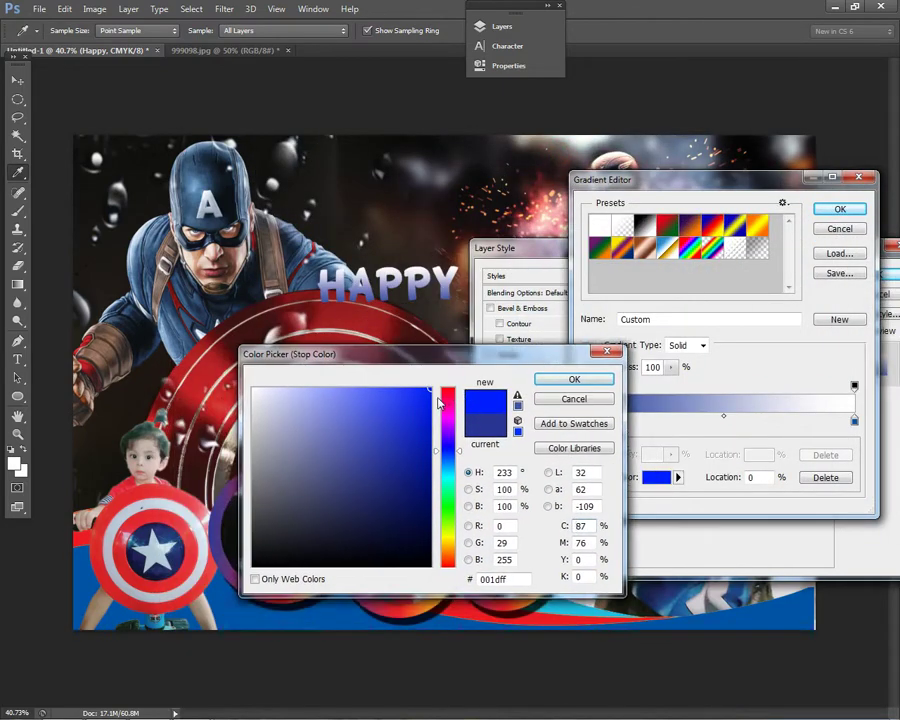
{"action": "left_click", "coordinate": [436, 395]}
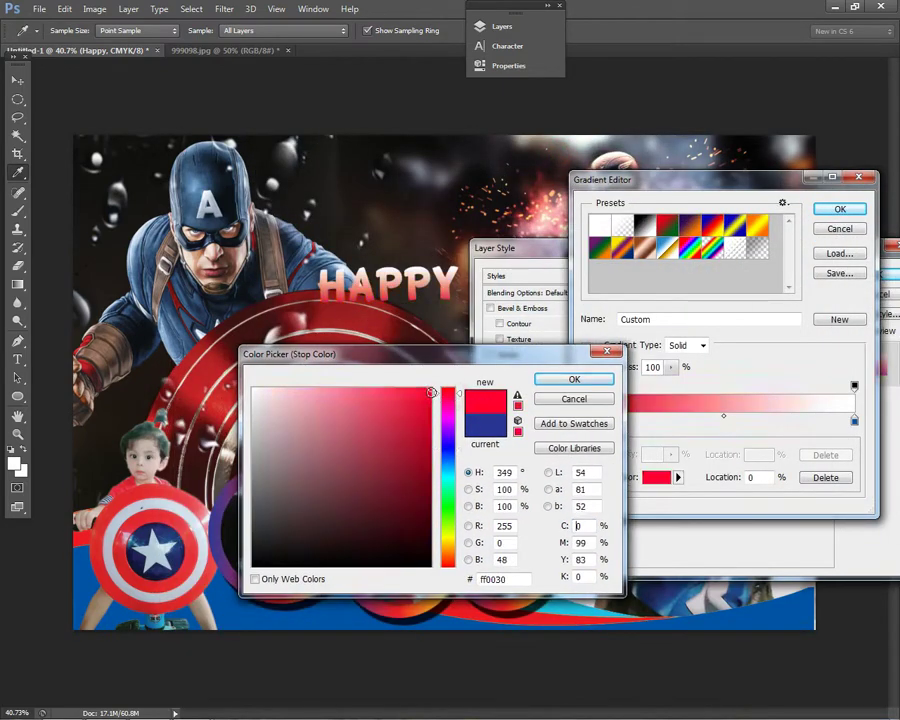
{"action": "left_click", "coordinate": [574, 377]}
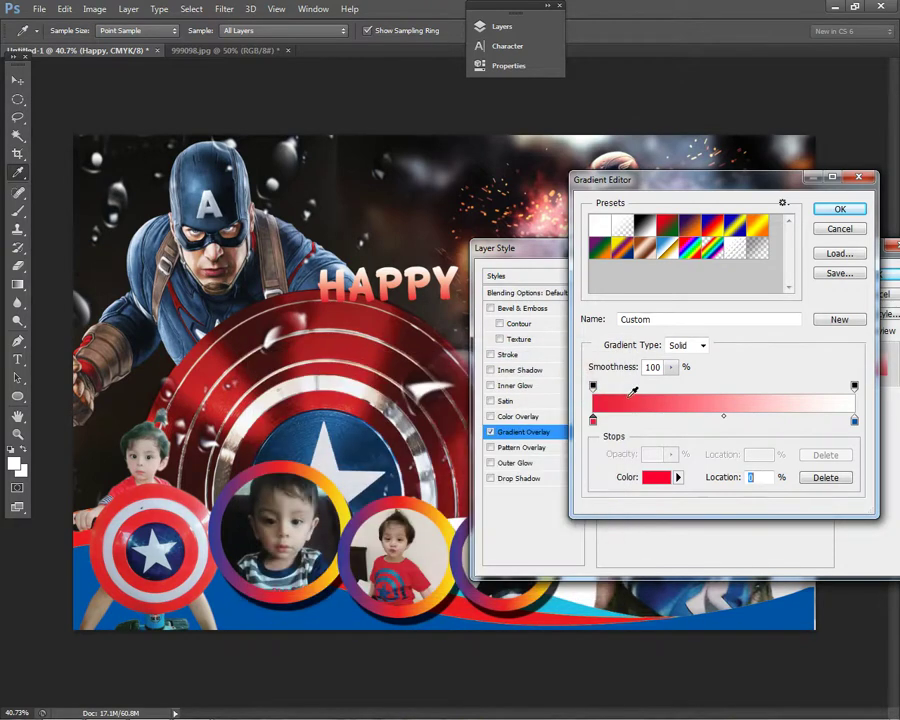
- Set the right stop to a deep dark blue and apply the red-to-blue overlay to HAPPY
{"action": "left_click", "coordinate": [854, 420]}
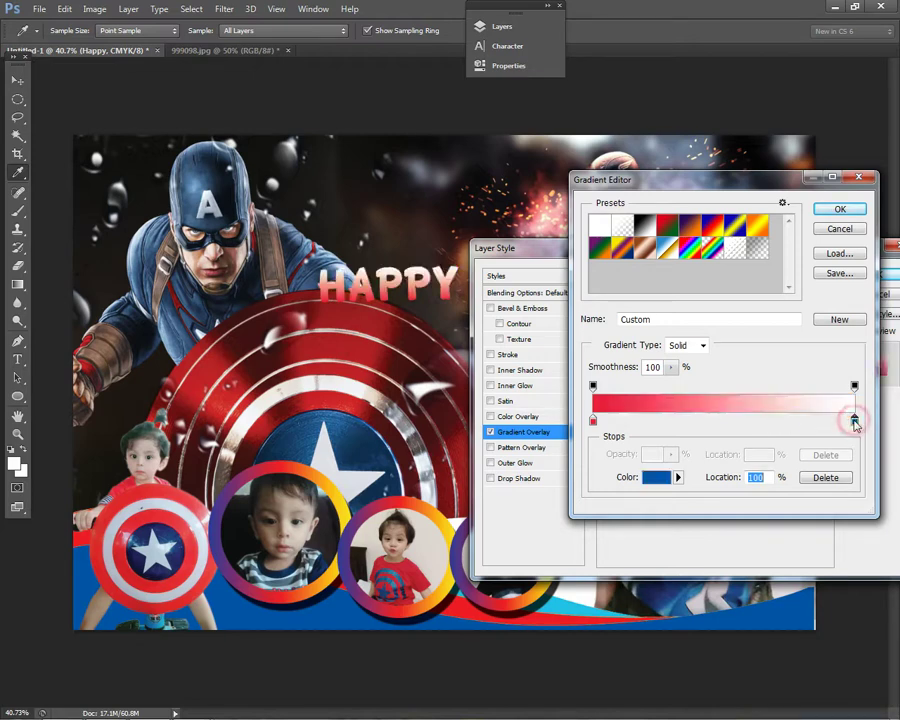
{"action": "double_click", "coordinate": [854, 420]}
{"action": "left_click_drag", "start_coordinate": [396, 430], "coordinate": [431, 388]}
{"action": "left_click_drag", "start_coordinate": [424, 467], "coordinate": [427, 464]}
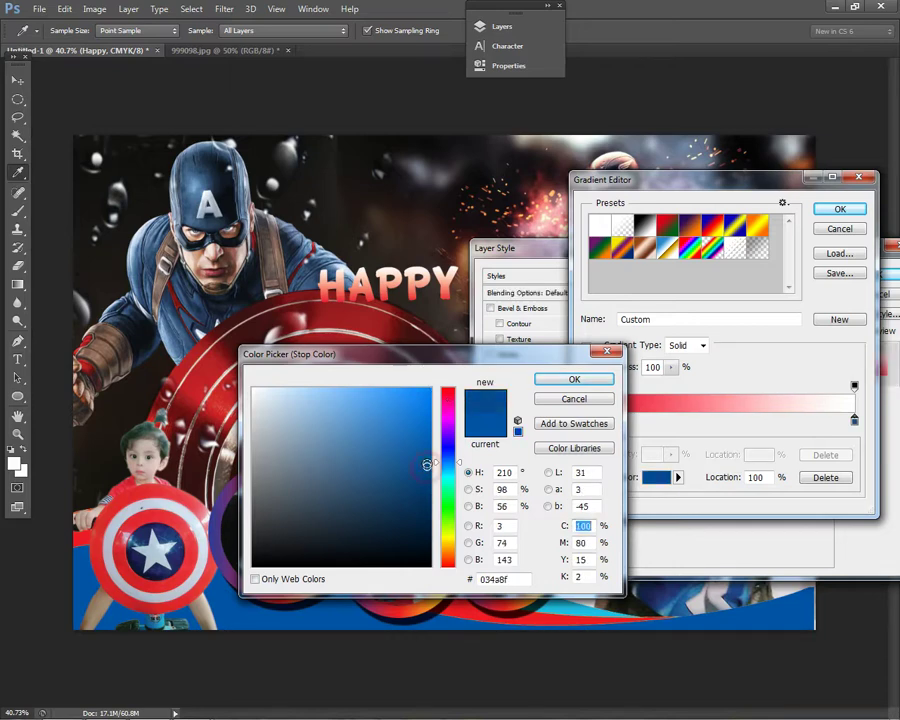
{"action": "left_click", "coordinate": [566, 381]}
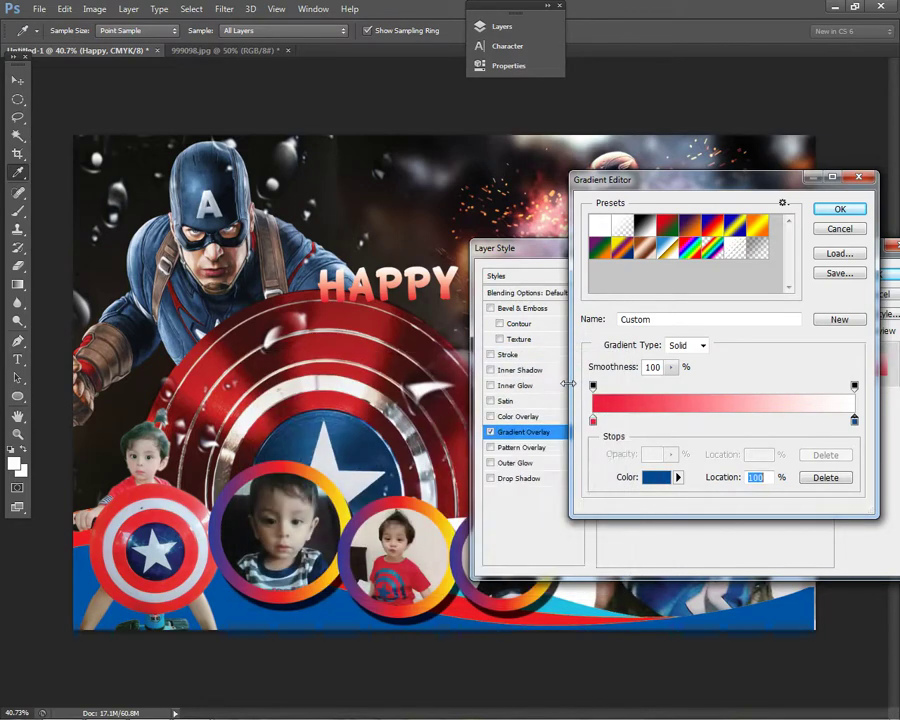
{"action": "left_click", "coordinate": [855, 421]}
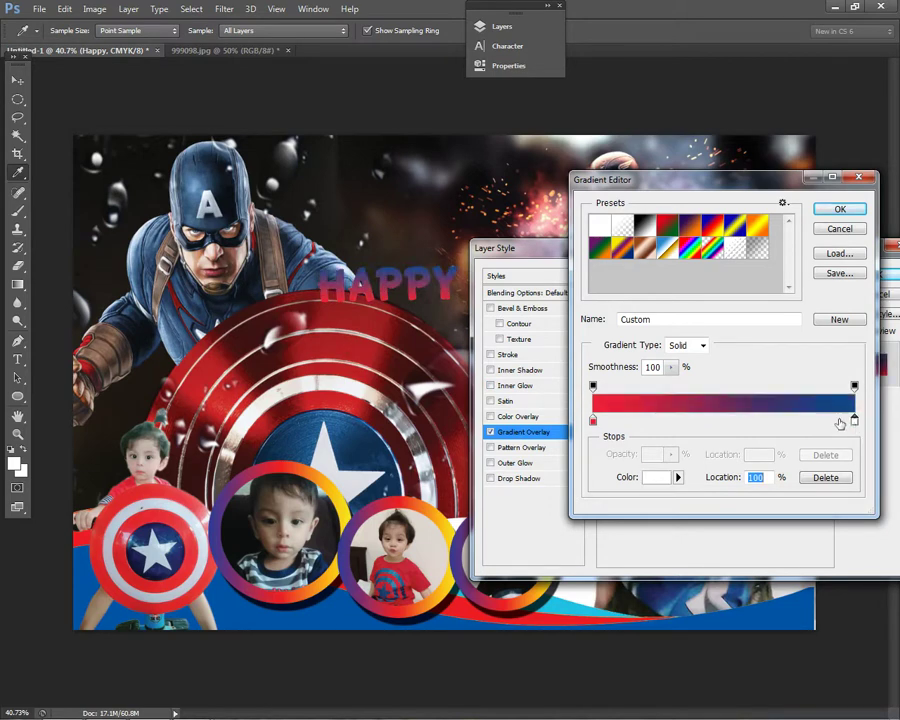
{"action": "left_click", "coordinate": [840, 208]}
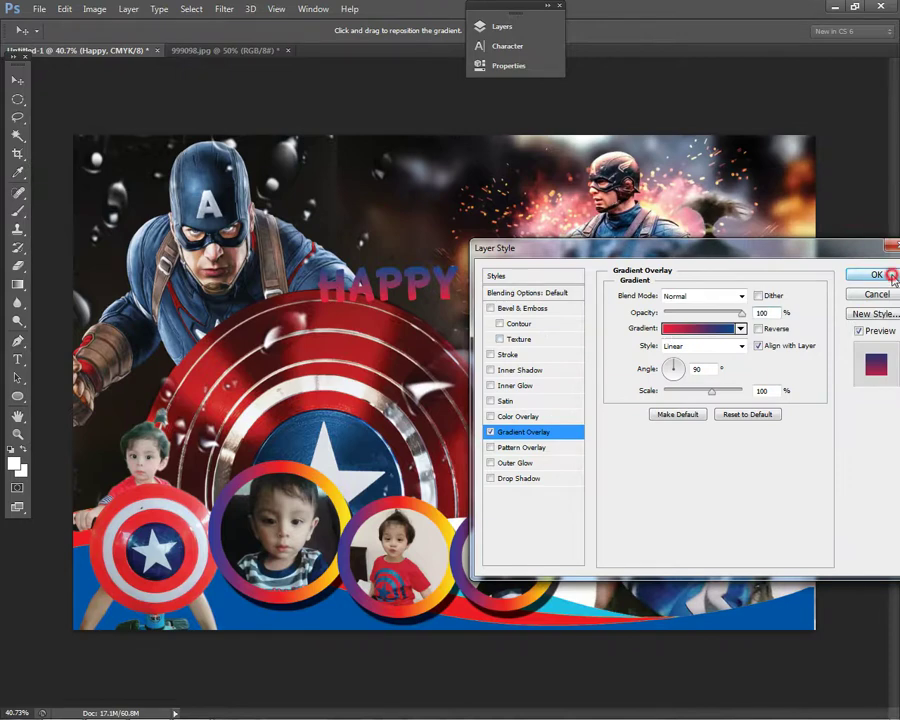
{"action": "left_click", "coordinate": [890, 276]}
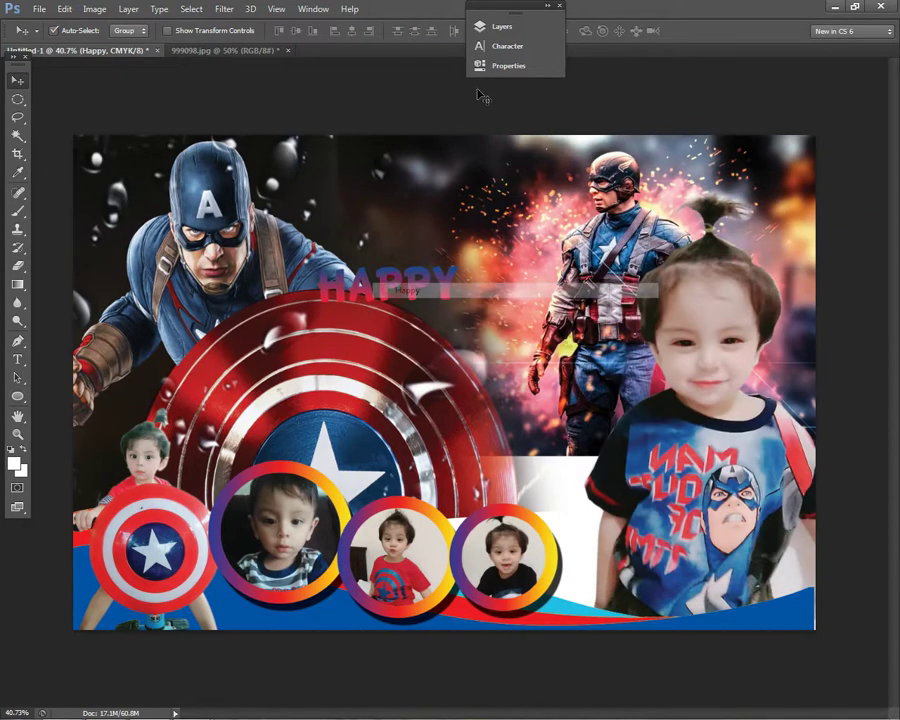
- Add a Stroke layer effect to HAPPY and increase its size
{"action": "left_click", "coordinate": [497, 26]}
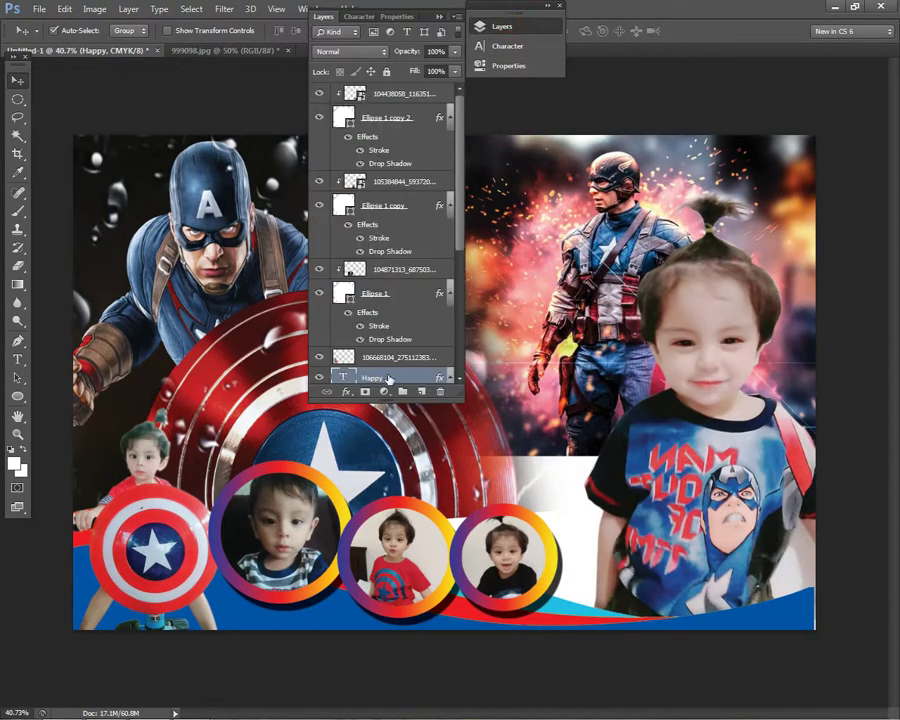
{"action": "left_click", "coordinate": [346, 391]}
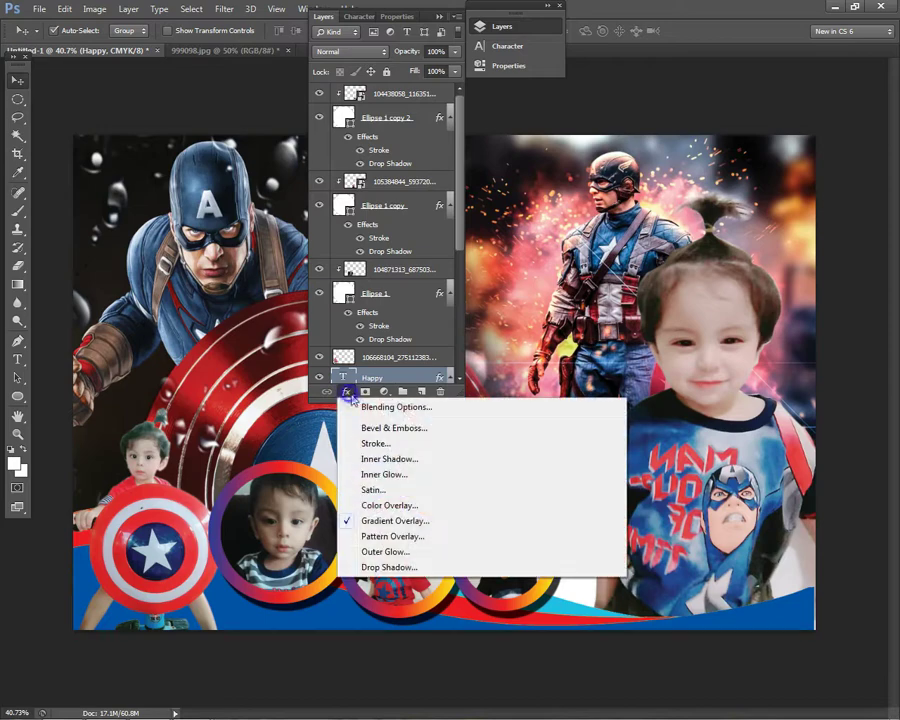
{"action": "left_click", "coordinate": [390, 443]}
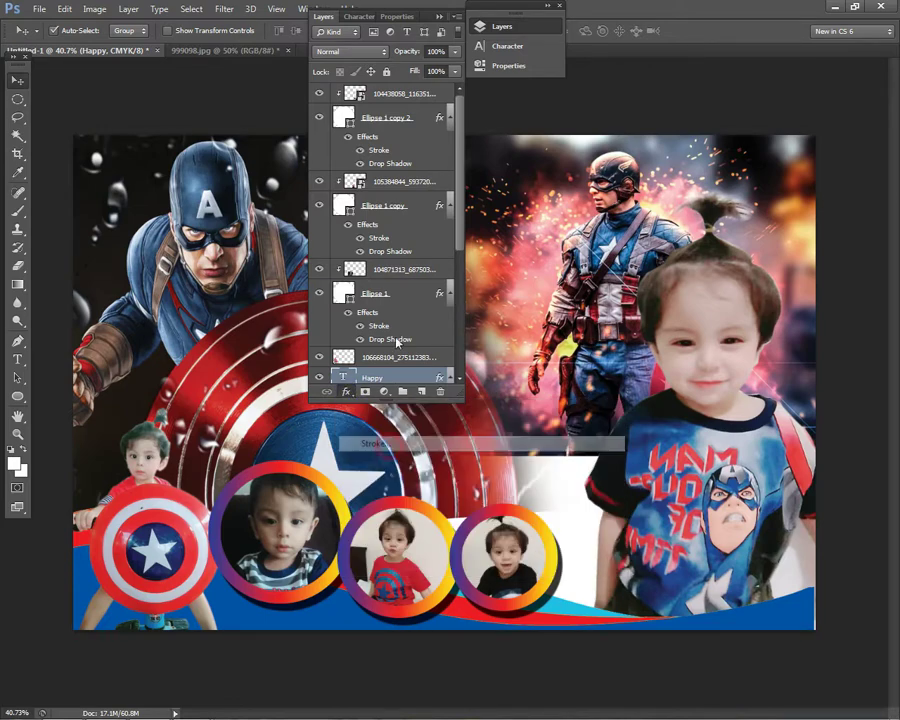
{"action": "left_click", "coordinate": [318, 11]}
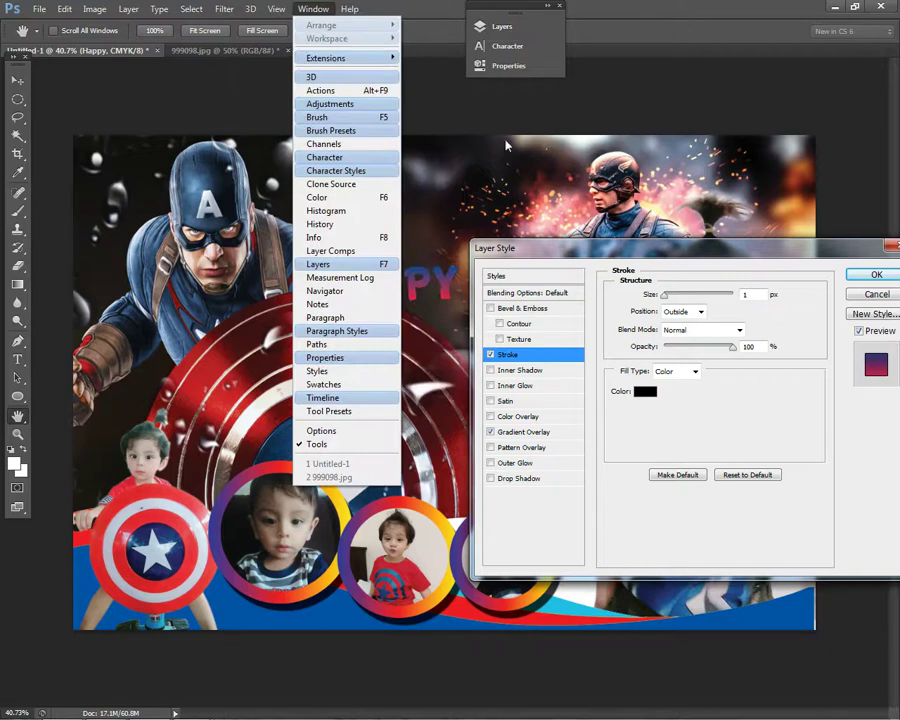
{"action": "left_click", "coordinate": [440, 86]}
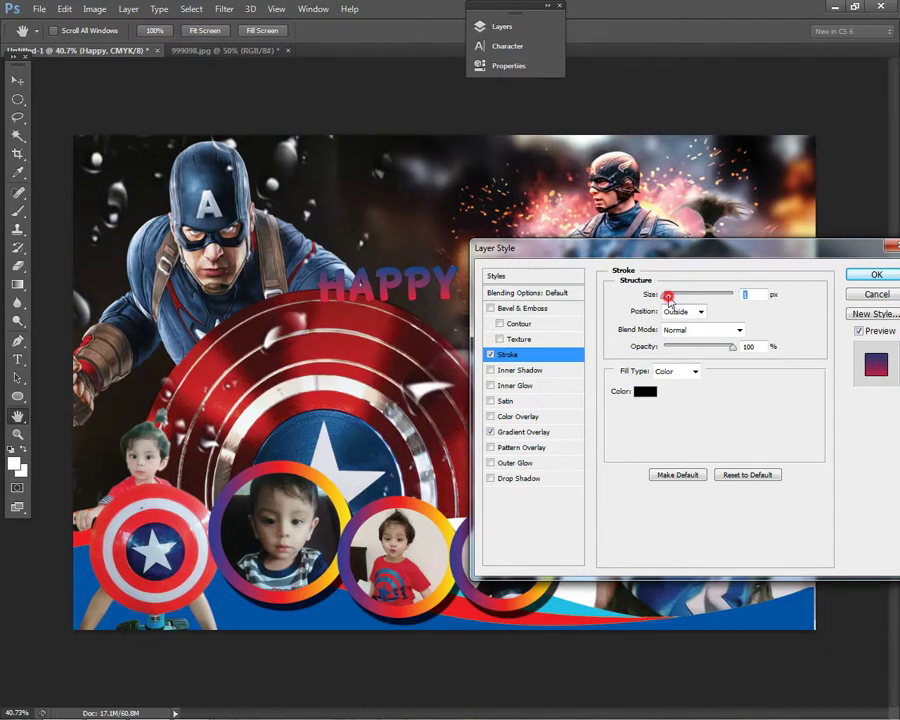
{"action": "left_click_drag", "start_coordinate": [669, 297], "coordinate": [672, 297]}
- Fill the stroke with the Orange, Yellow, Orange gradient and widen it to about 10 px
{"action": "left_click", "coordinate": [683, 372]}
{"action": "left_click", "coordinate": [681, 395]}
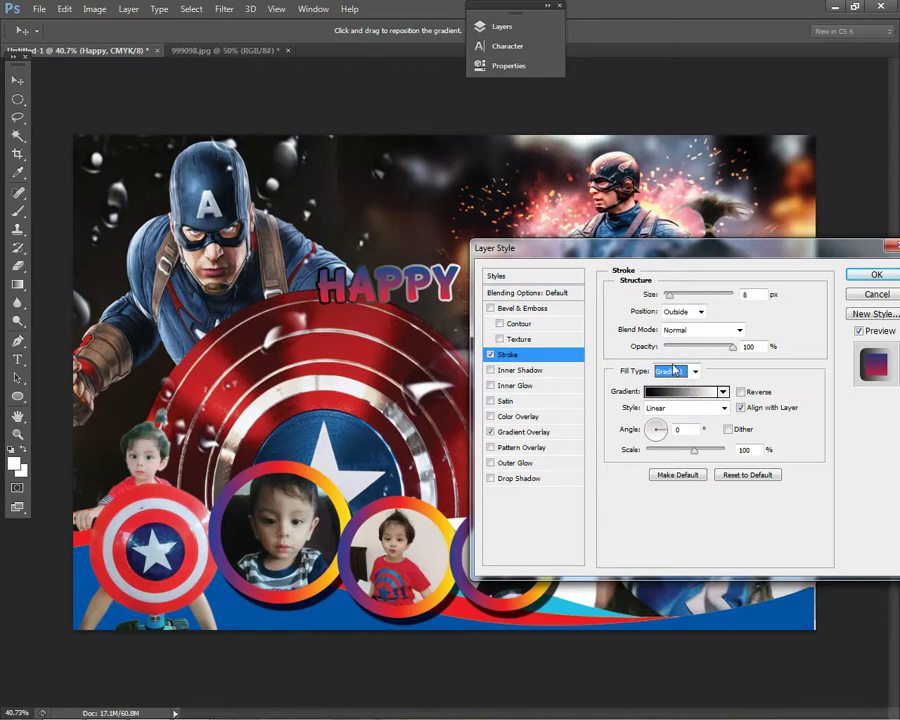
{"action": "left_click", "coordinate": [674, 392]}
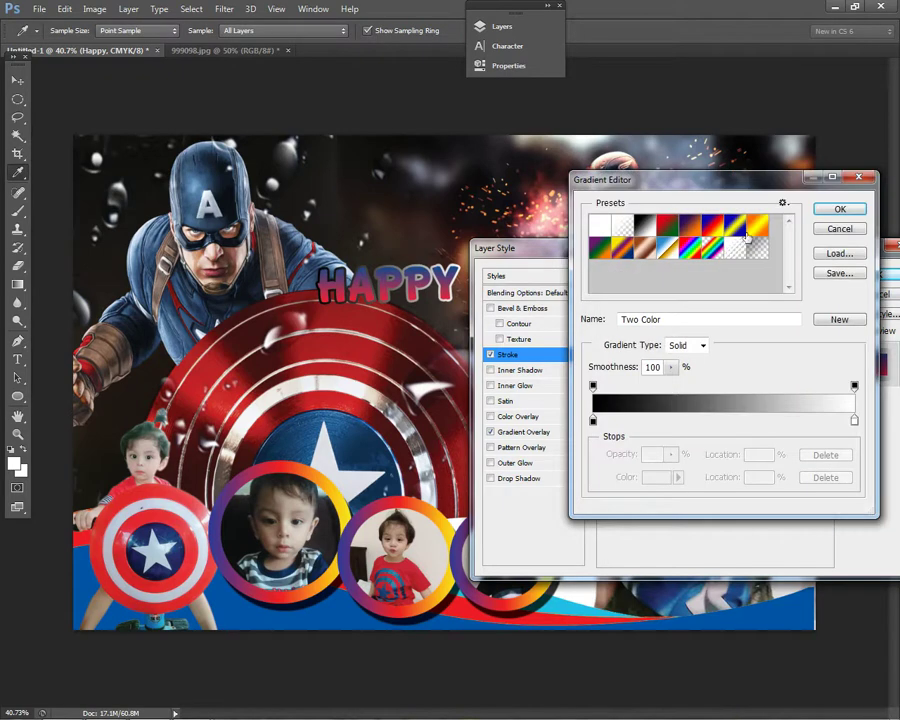
{"action": "left_click", "coordinate": [756, 228]}
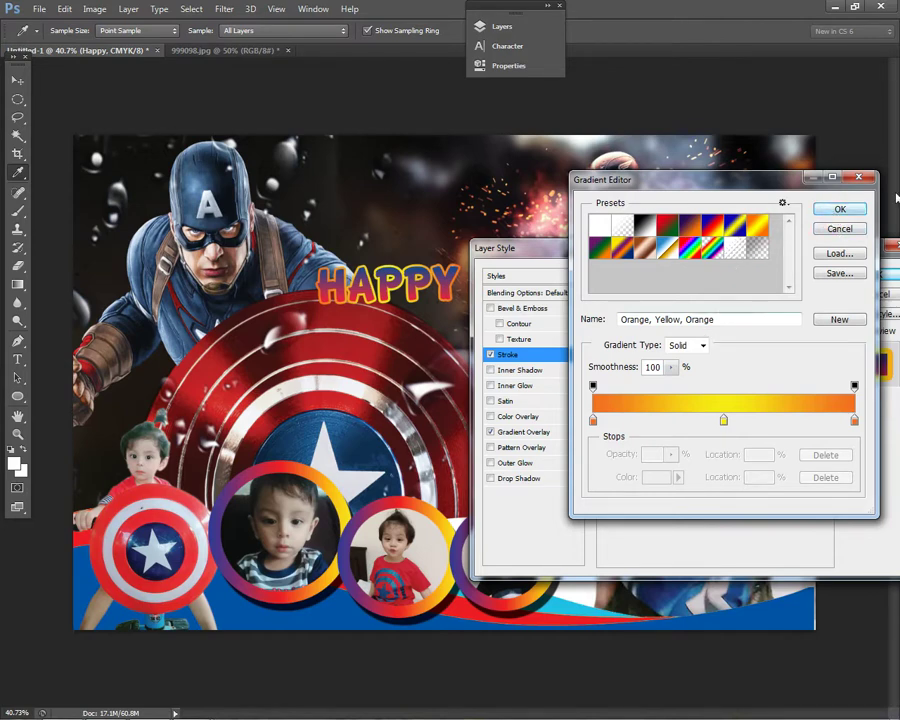
{"action": "left_click", "coordinate": [840, 209]}
{"action": "mouse_move", "coordinate": [655, 298]}
{"action": "left_mouse_down"}
{"action": "mouse_move", "coordinate": [671, 292]}
{"action": "mouse_move", "coordinate": [672, 300]}
{"action": "left_mouse_up"}
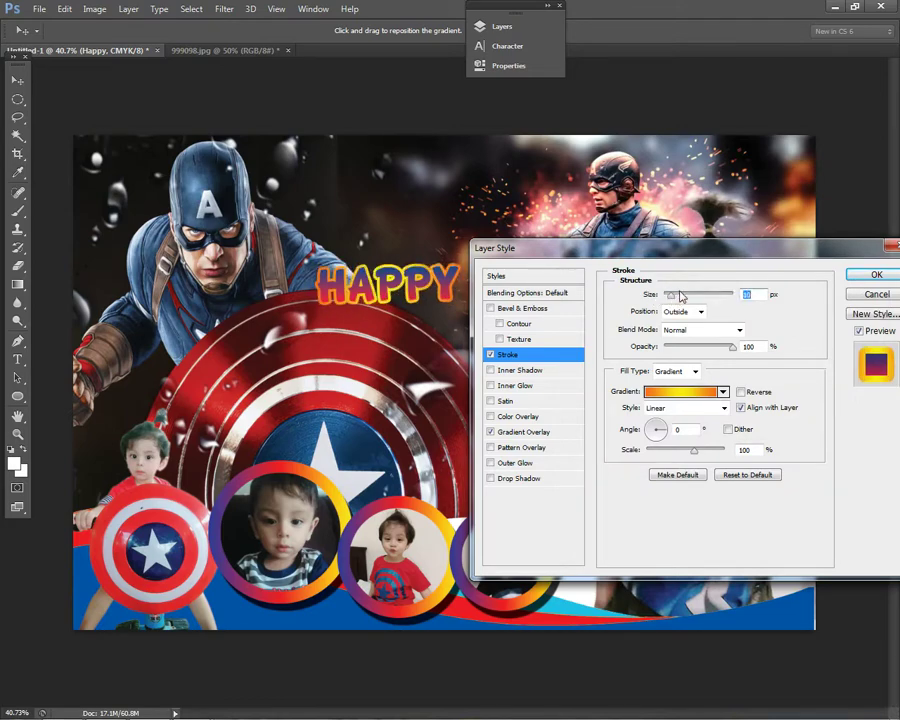
{"action": "left_click", "coordinate": [860, 274]}
- Rotate the HAPPY text slightly with Free Transform
{"action": "scroll", "coordinate": [558, 330], "scroll_direction": "down", "scroll_amount": 2}
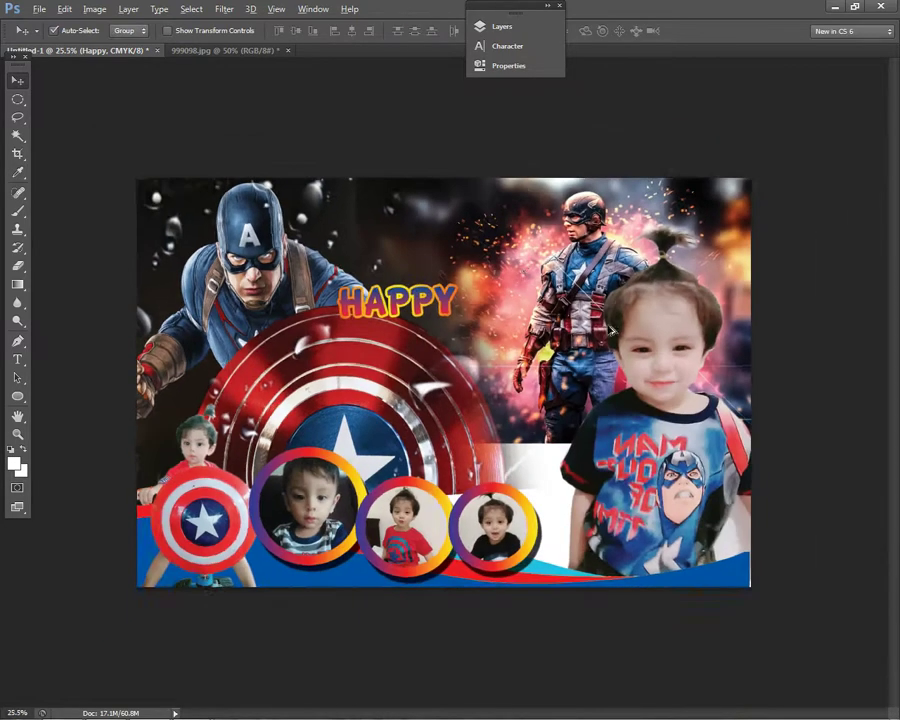
{"action": "scroll", "coordinate": [558, 330], "scroll_direction": "up", "scroll_amount": 1}
{"action": "key", "text": "ctrl+t"}
{"action": "left_click_drag", "start_coordinate": [488, 300], "coordinate": [492, 335]}
{"action": "key", "text": "Return"}
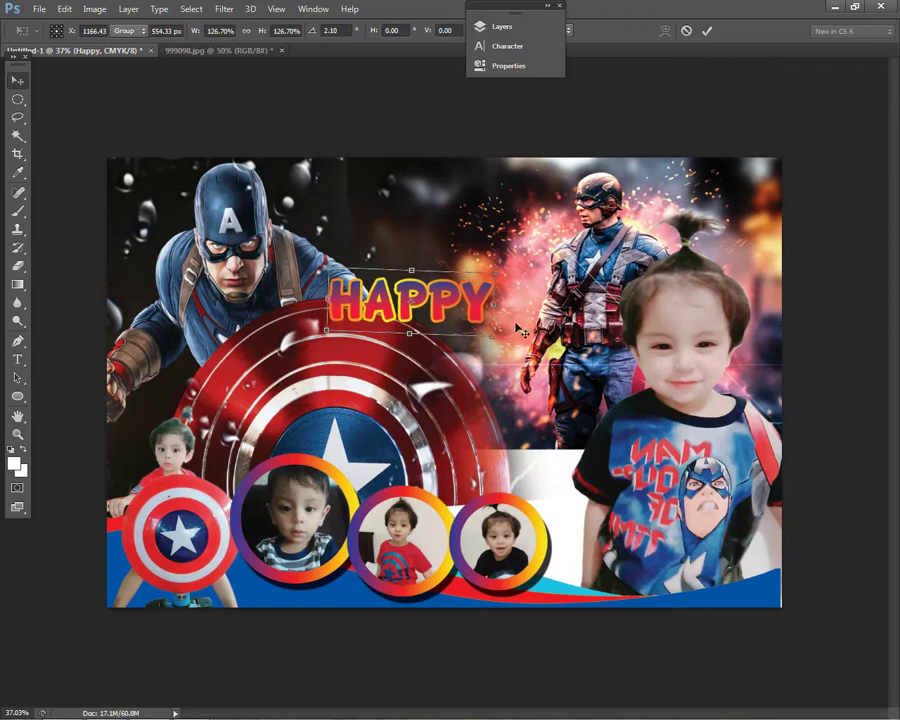
{"action": "scroll", "coordinate": [470, 297], "scroll_direction": "up", "scroll_amount": 6}
{"action": "scroll", "coordinate": [470, 297], "scroll_direction": "down", "scroll_amount": 2}
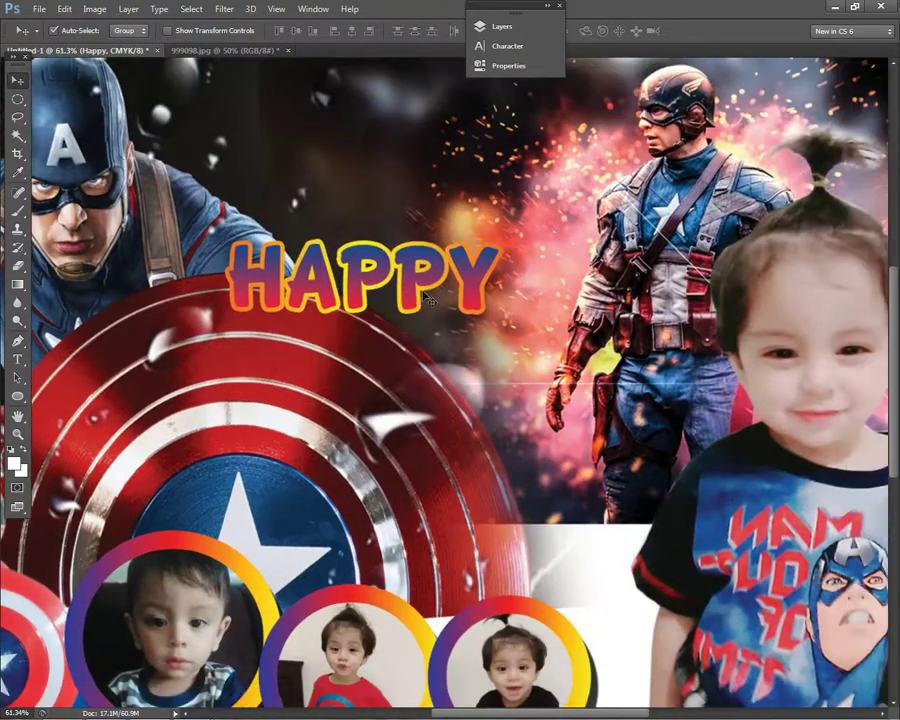
- Duplicate HAPPY below and to the right, and retype the copy as '2ND'
{"action": "right_click", "coordinate": [405, 296]}
{"action": "left_click", "coordinate": [425, 298]}
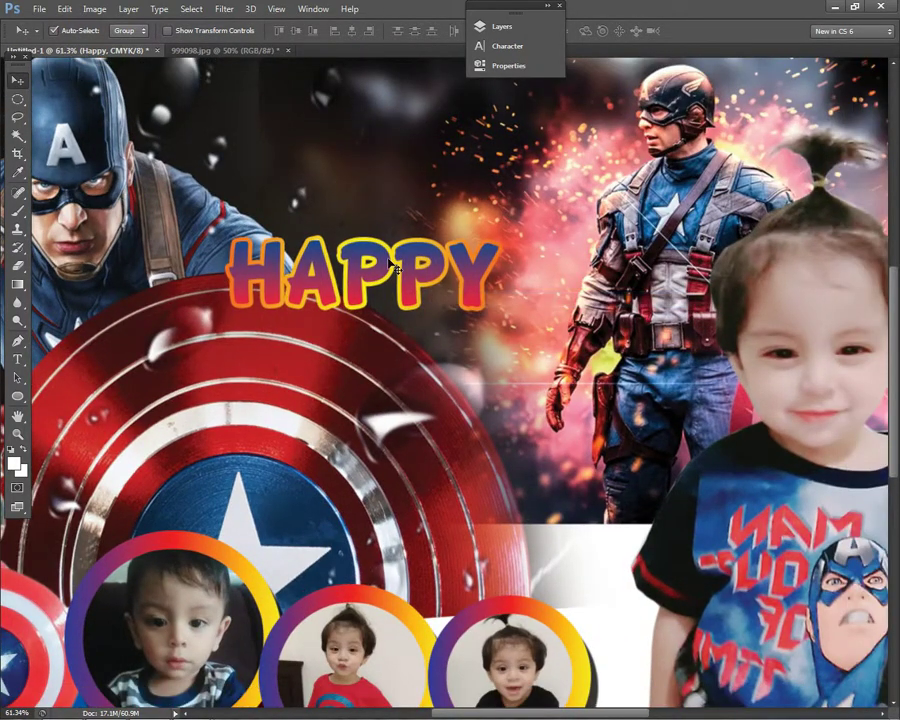
{"action": "scroll", "coordinate": [393, 270], "scroll_direction": "down", "scroll_amount": 2}
{"action": "left_click_drag", "start_coordinate": [393, 270], "coordinate": [490, 320]}
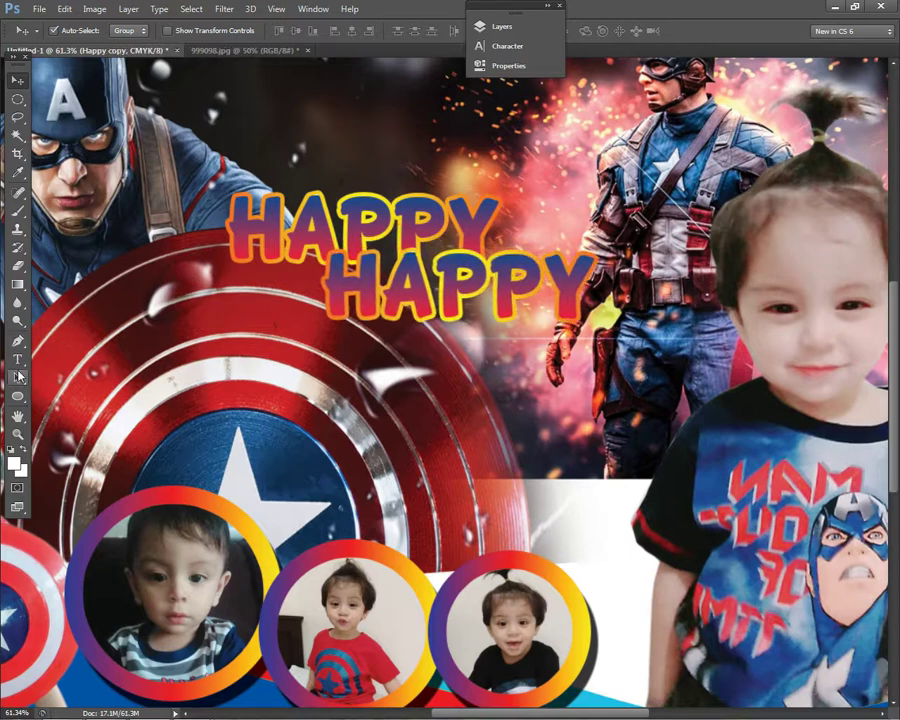
{"action": "key", "text": "t"}
{"action": "left_click", "coordinate": [503, 316]}
{"action": "key", "text": "ctrl+a"}
{"action": "type", "text": "2ND"}
{"action": "key", "text": "ctrl+a"}
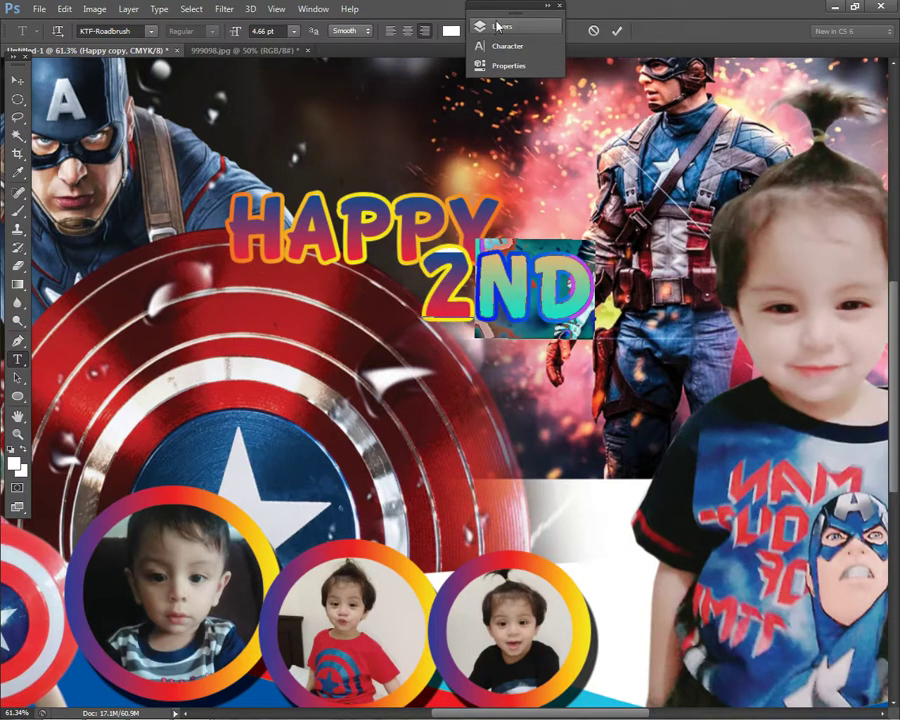
- Make the ND of 2ND superscript and move 2ND up and to the right
{"action": "left_click", "coordinate": [476, 25]}
{"action": "left_click", "coordinate": [361, 17]}
{"action": "left_click", "coordinate": [398, 126]}
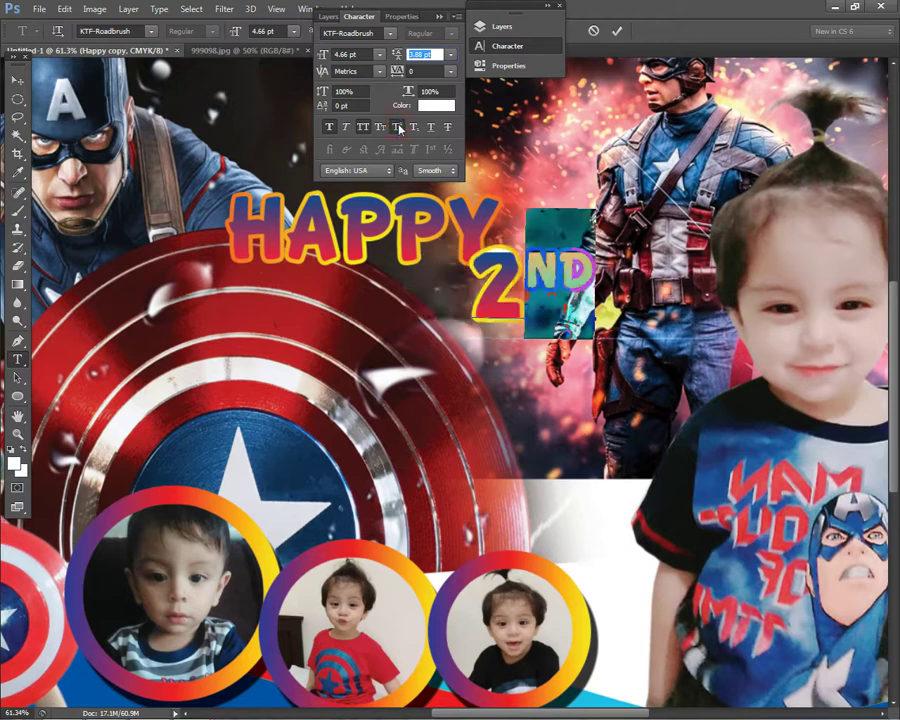
{"action": "left_click", "coordinate": [17, 79]}
{"action": "left_click", "coordinate": [361, 17]}
{"action": "left_click", "coordinate": [349, 8]}
{"action": "left_click_drag", "start_coordinate": [526, 272], "coordinate": [582, 218]}
- Move HAPPY up and place 2ND beside it
{"action": "right_click", "coordinate": [412, 239]}
{"action": "left_click", "coordinate": [424, 245]}
{"action": "left_click_drag", "start_coordinate": [424, 245], "coordinate": [434, 209]}
{"action": "left_click_drag", "start_coordinate": [588, 239], "coordinate": [573, 178]}
- Duplicate HAPPY onto a second line, retype it as 'BIRTHDAY' and position it below
{"action": "right_click", "coordinate": [466, 204]}
{"action": "left_click", "coordinate": [474, 214]}
{"action": "left_click_drag", "start_coordinate": [474, 214], "coordinate": [484, 182]}
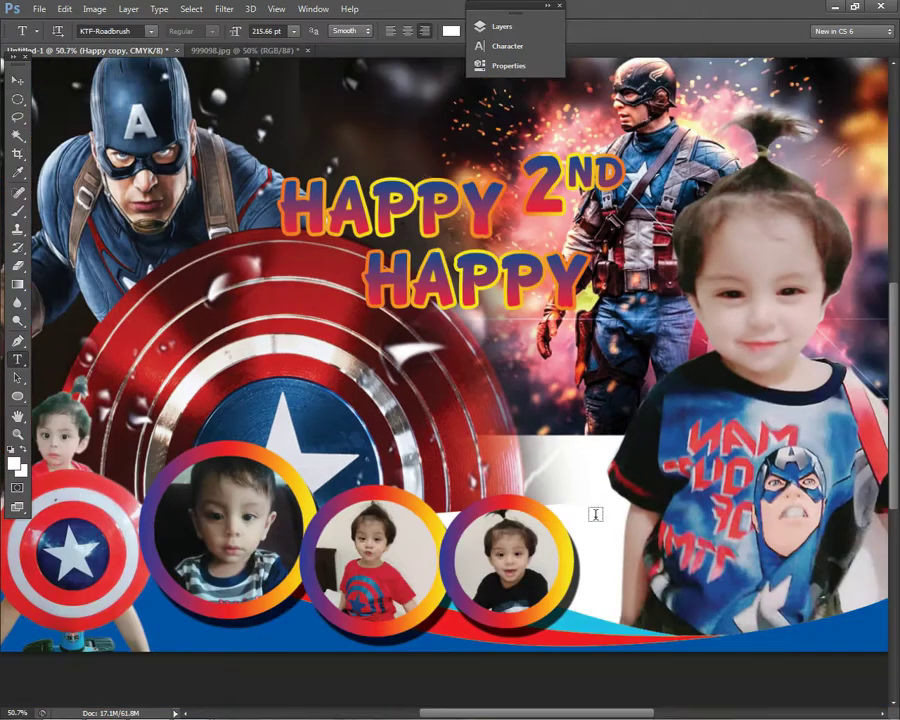
{"action": "left_click", "coordinate": [379, 240]}
{"action": "key", "text": "ctrl+a"}
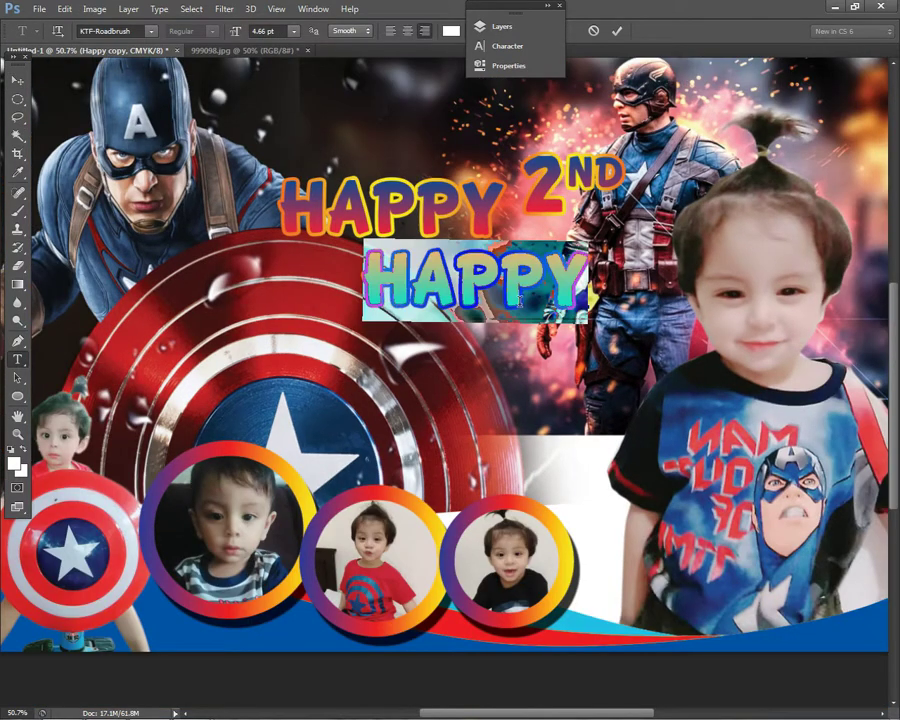
{"action": "type", "text": "BIRTHD"}
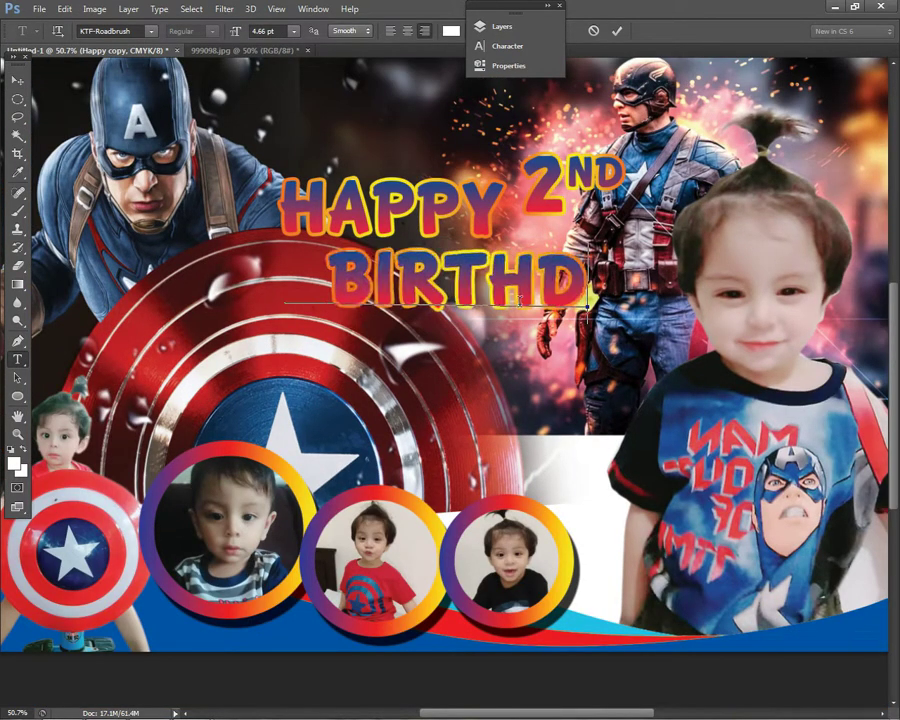
{"action": "type", "text": "AY"}
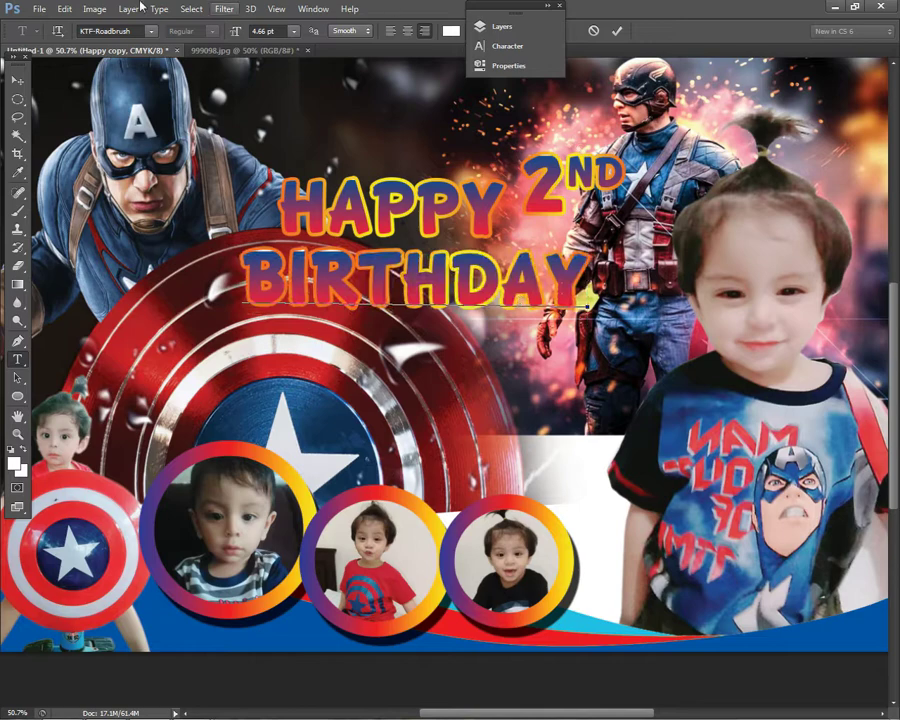
{"action": "left_click", "coordinate": [17, 79]}
{"action": "left_click_drag", "start_coordinate": [424, 276], "coordinate": [514, 284]}
{"action": "scroll", "coordinate": [570, 285], "scroll_direction": "down", "scroll_amount": 1}
{"action": "right_click", "coordinate": [461, 268]}
{"action": "left_click", "coordinate": [478, 279]}
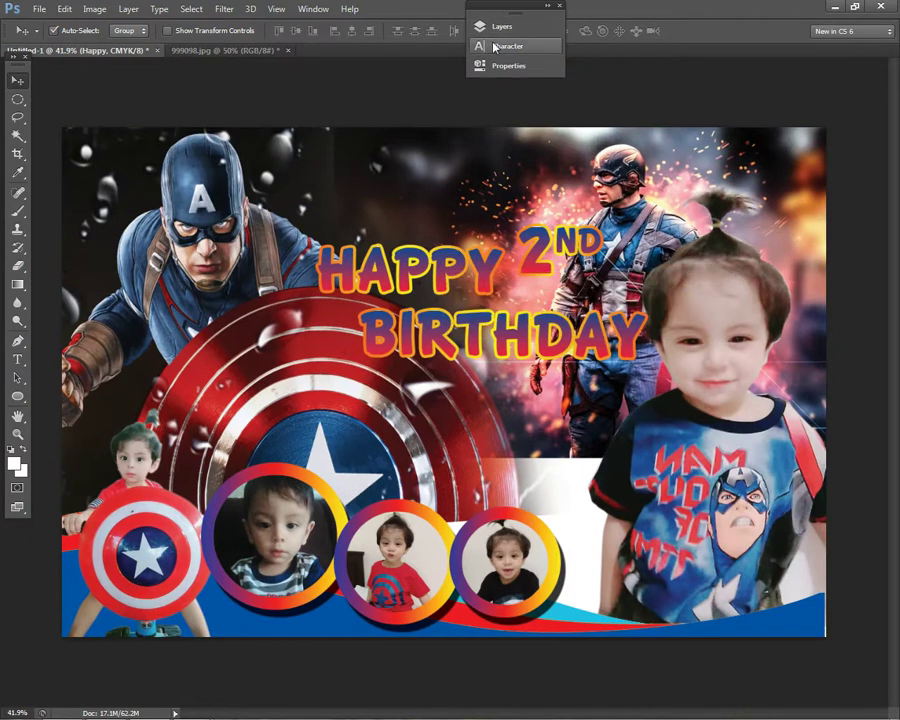
- Add Outer Glow and a deeper Bevel & Emboss to the HAPPY BIRTHDAY text
{"action": "left_click", "coordinate": [497, 27]}
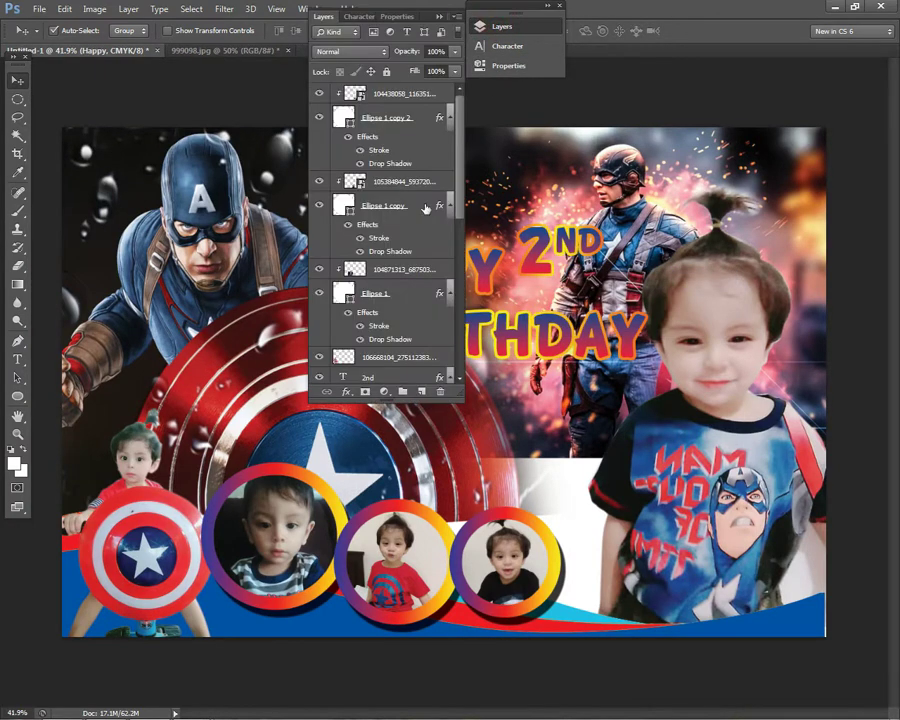
{"action": "left_click_drag", "start_coordinate": [428, 16], "coordinate": [755, 16]}
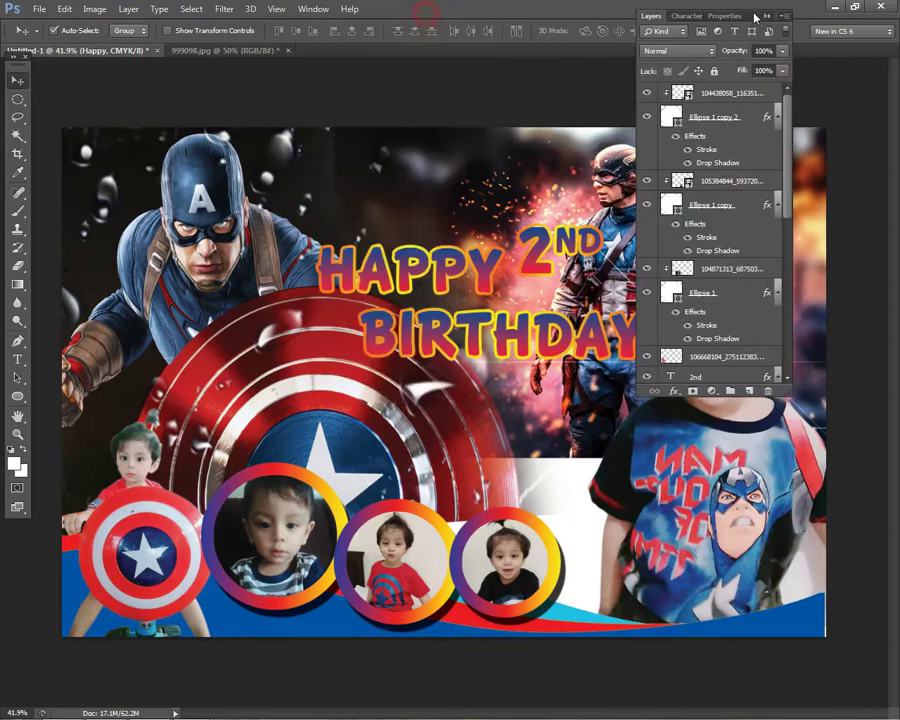
{"action": "left_click", "coordinate": [671, 390]}
{"action": "left_click", "coordinate": [676, 553]}
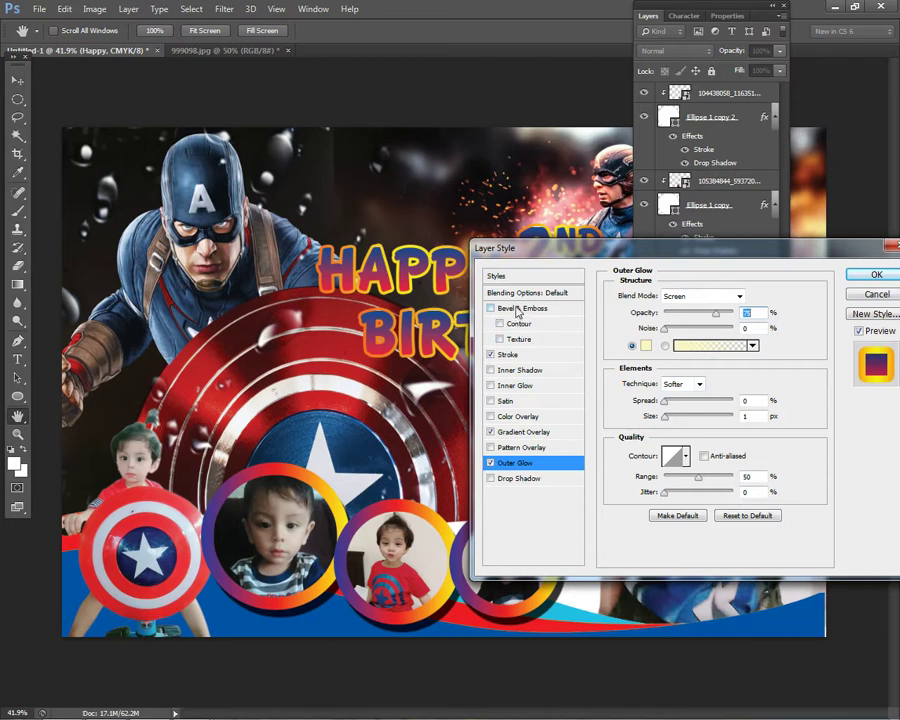
{"action": "left_click", "coordinate": [518, 310]}
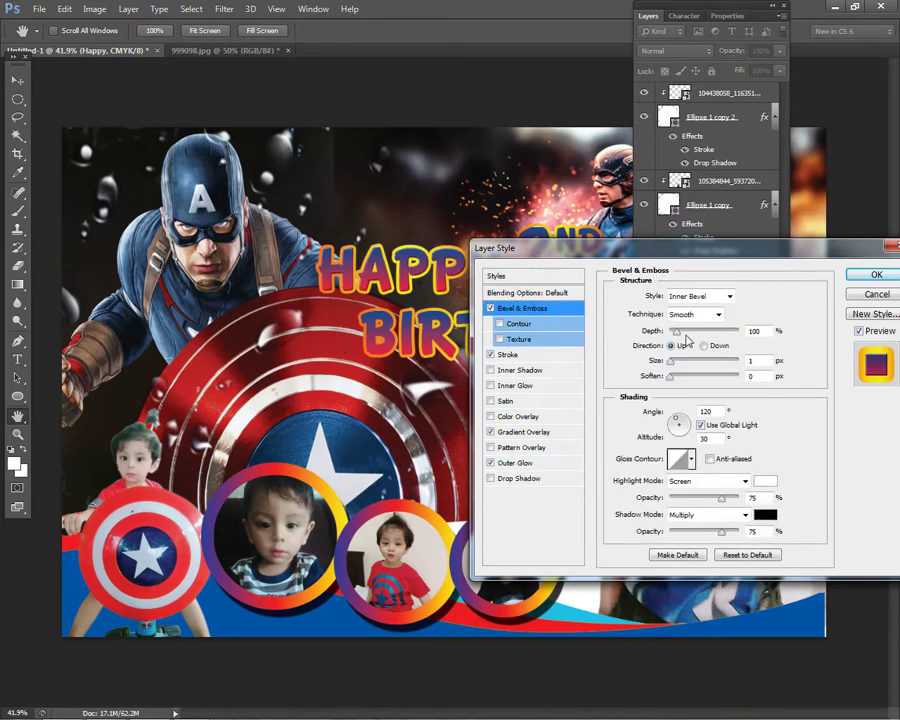
{"action": "left_click_drag", "start_coordinate": [683, 337], "coordinate": [690, 338]}
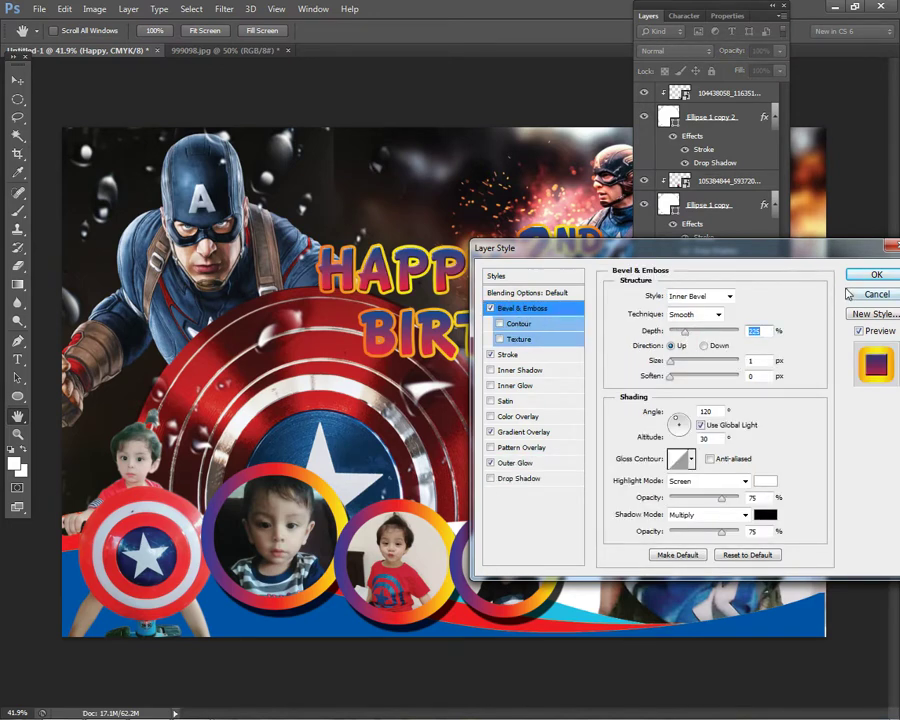
- Make the outer glow white with 100% spread and 13 px size, then apply the styles
{"action": "left_click", "coordinate": [516, 462]}
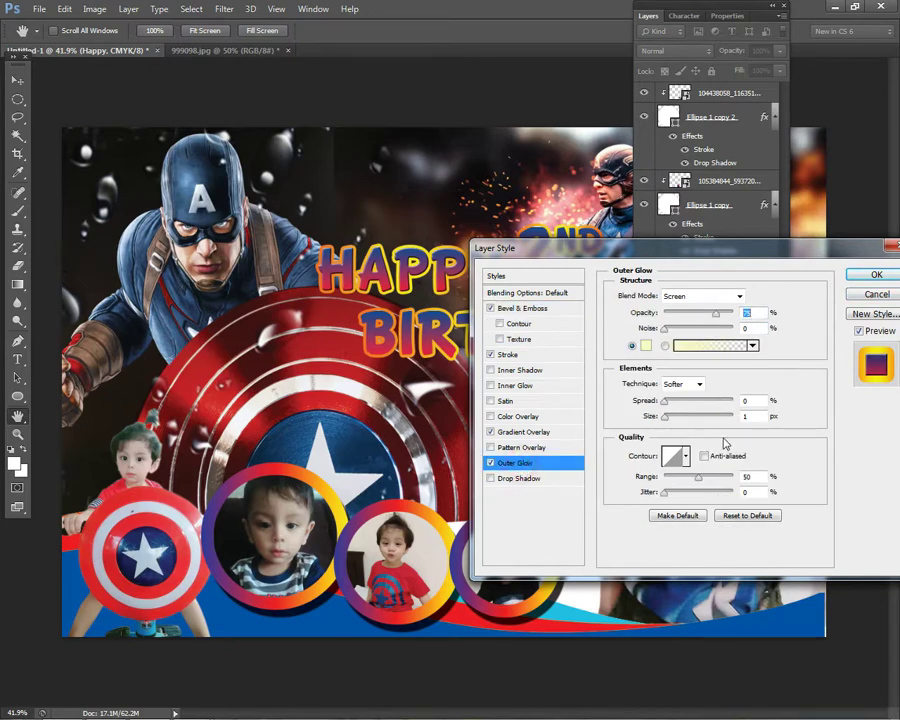
{"action": "left_click", "coordinate": [645, 346]}
{"action": "left_click", "coordinate": [255, 390]}
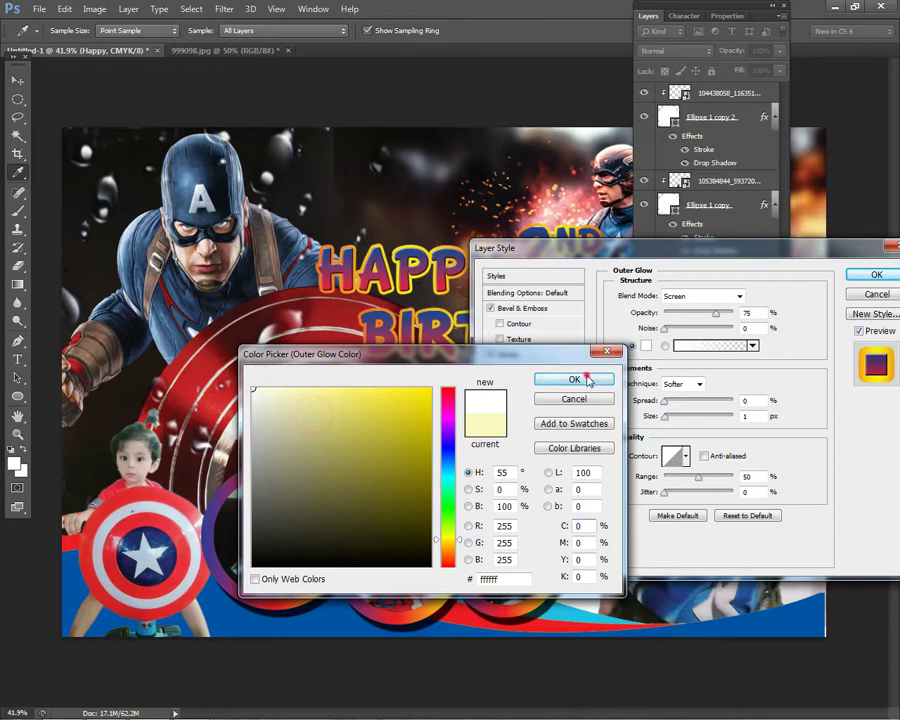
{"action": "left_click", "coordinate": [598, 377]}
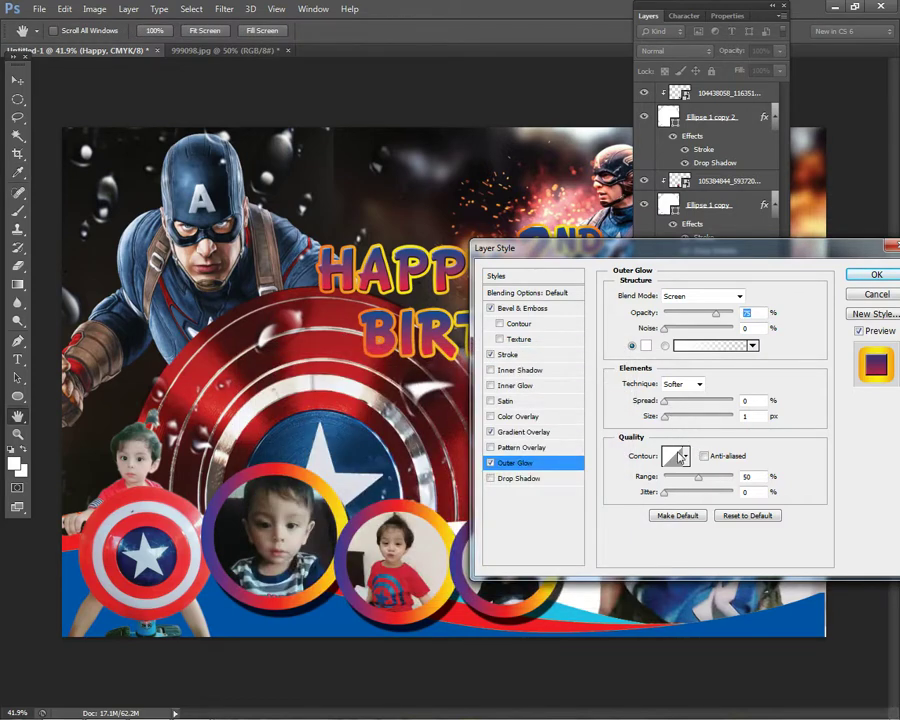
{"action": "left_click_drag", "start_coordinate": [684, 403], "coordinate": [736, 403]}
{"action": "left_click_drag", "start_coordinate": [668, 414], "coordinate": [672, 423]}
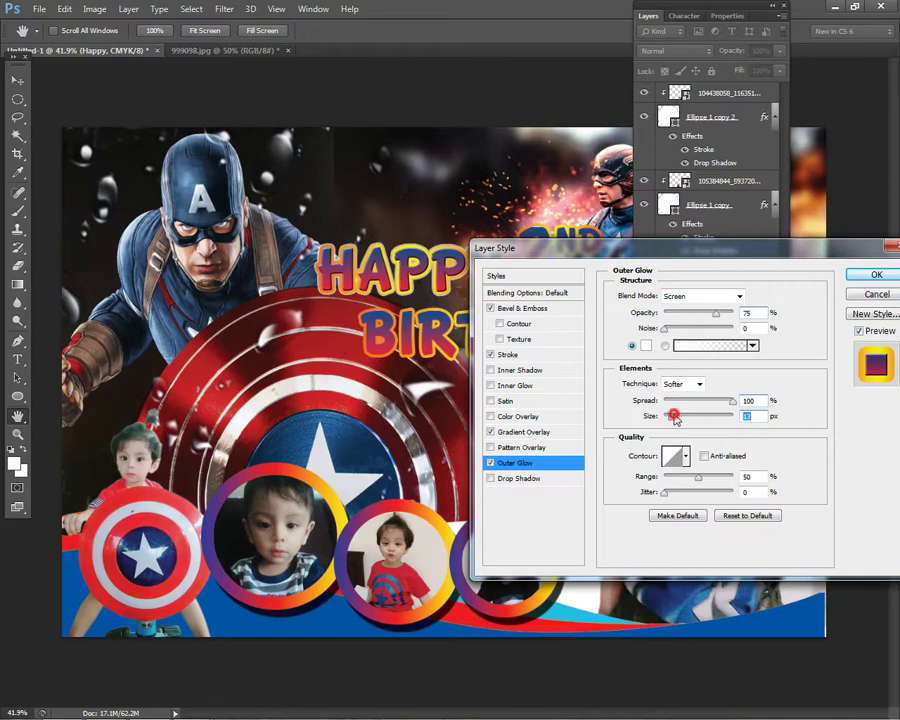
{"action": "left_click", "coordinate": [877, 275]}
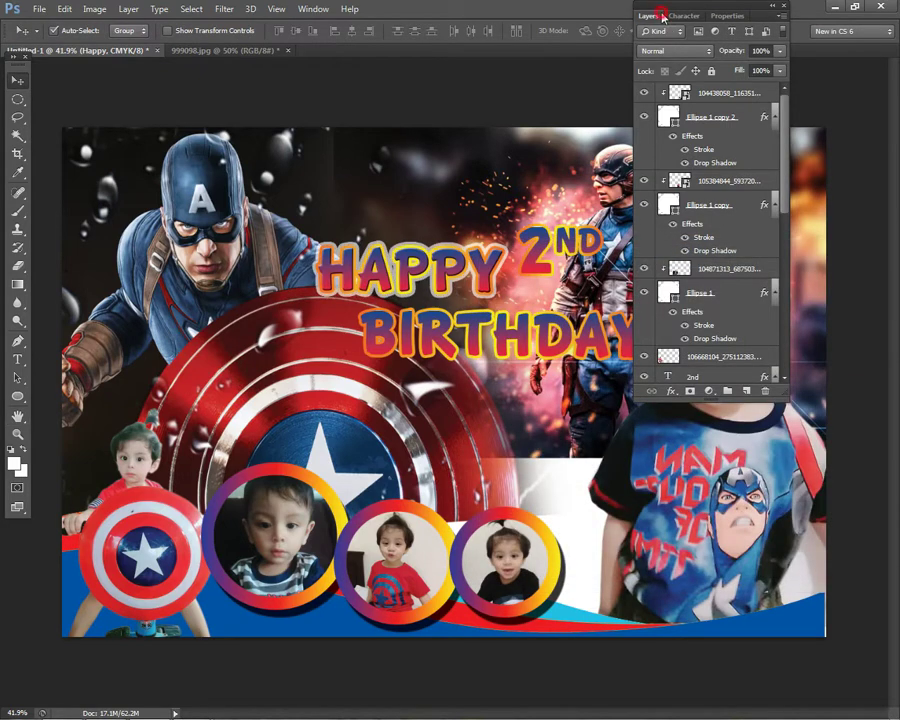
{"action": "left_click", "coordinate": [663, 17]}
{"action": "key", "text": "ctrl+minus"}
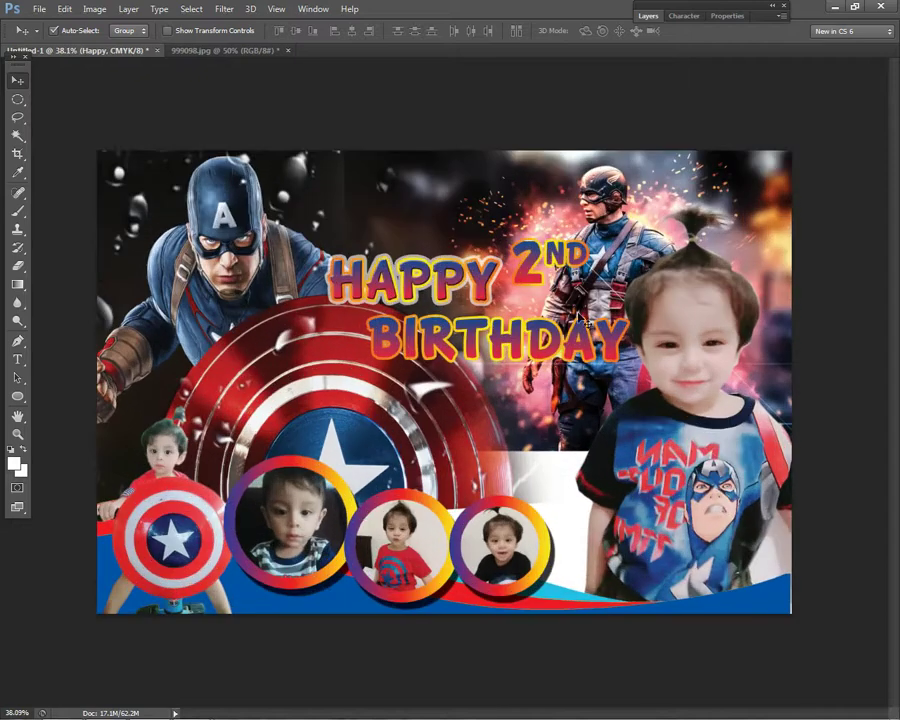
- Select the 2ND text layer and compare its gradient overlay by toggling it off and on
{"action": "left_click", "coordinate": [618, 334]}
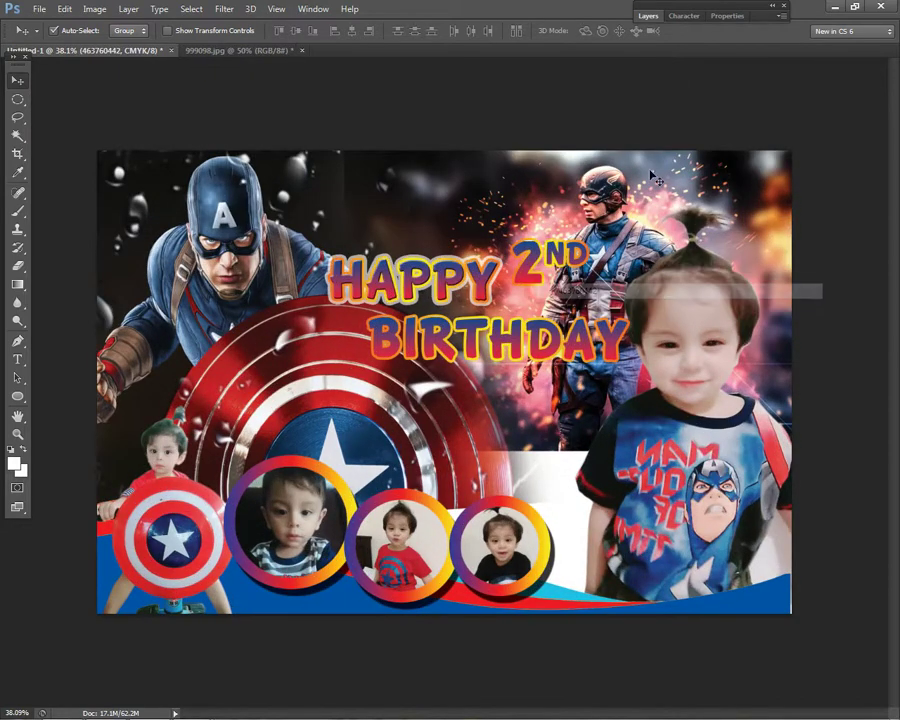
{"action": "left_click", "coordinate": [650, 17]}
{"action": "right_click", "coordinate": [550, 263]}
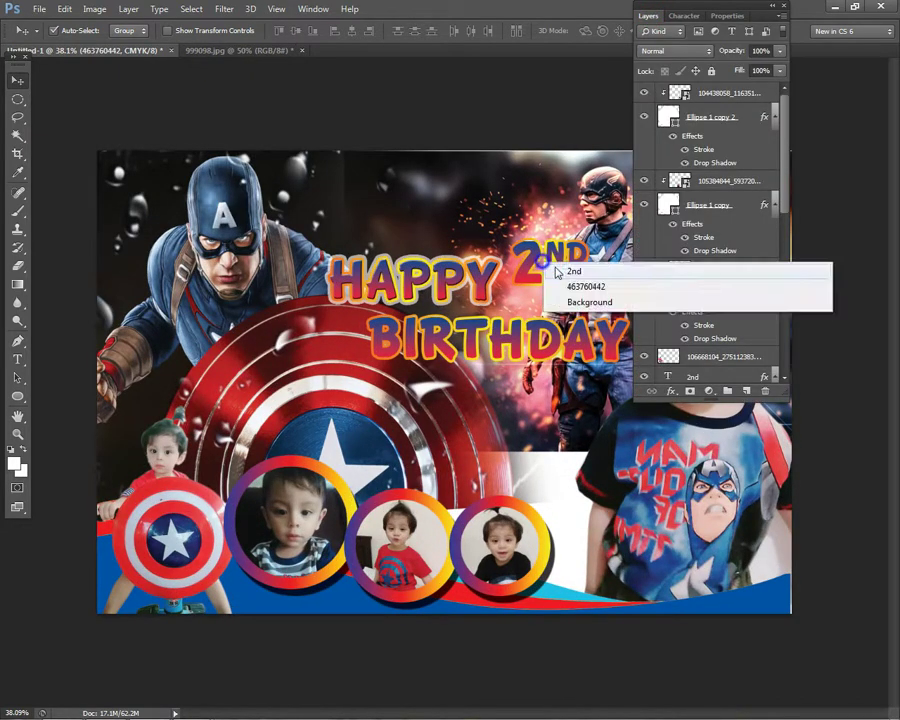
{"action": "left_click", "coordinate": [566, 266]}
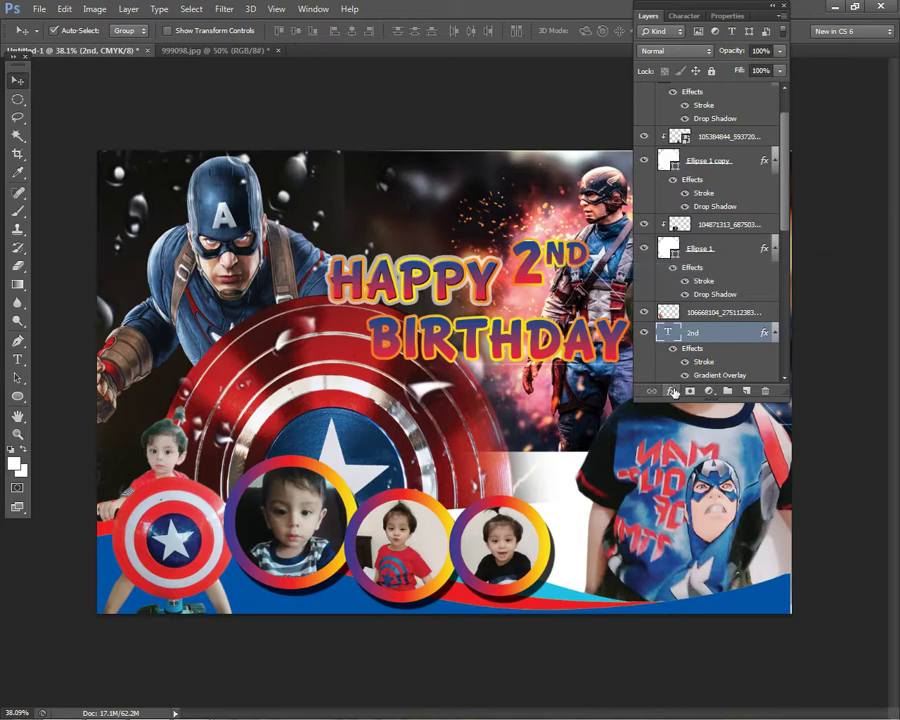
{"action": "left_click", "coordinate": [671, 391]}
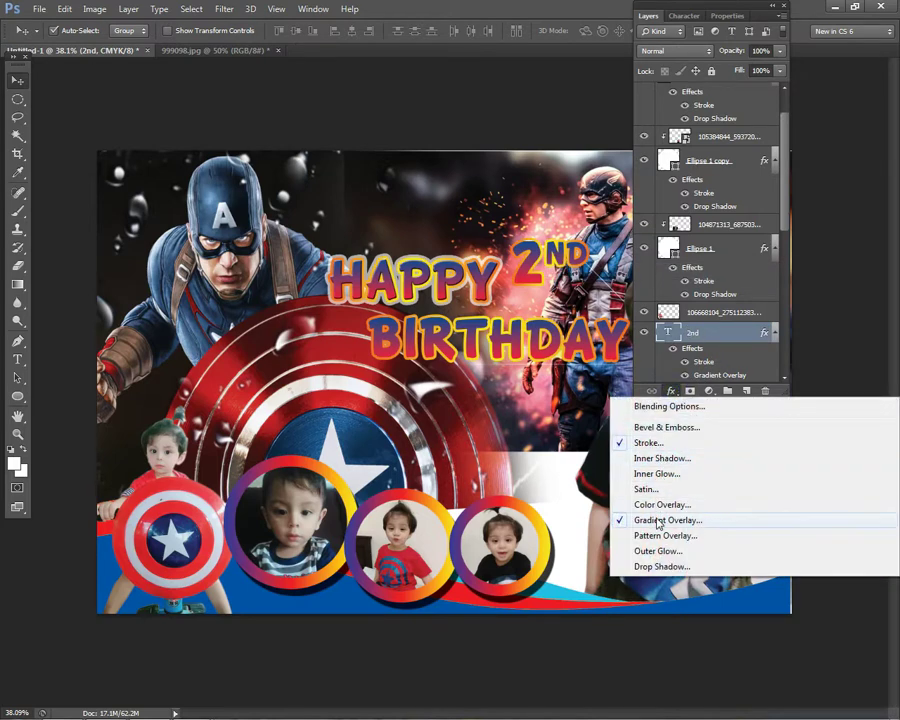
{"action": "left_click", "coordinate": [664, 520]}
{"action": "left_click_drag", "start_coordinate": [590, 248], "coordinate": [655, 279]}
{"action": "left_click", "coordinate": [790, 414]}
{"action": "left_click", "coordinate": [615, 467]}
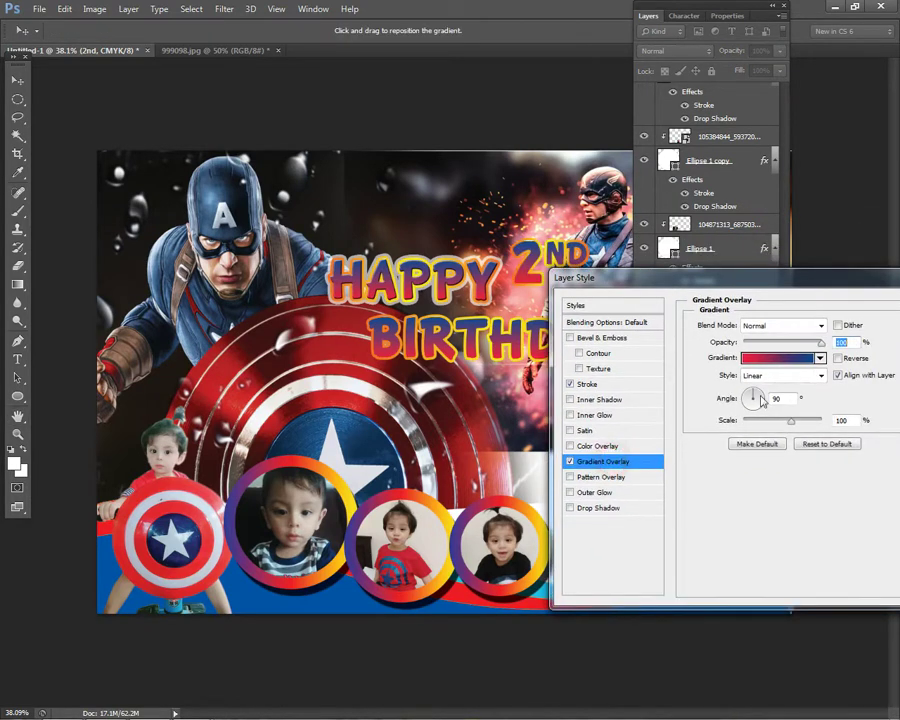
- Try starting the overlay gradient from the Black, White preset, then discard the edit
{"action": "left_click", "coordinate": [790, 358]}
{"action": "left_click", "coordinate": [645, 226]}
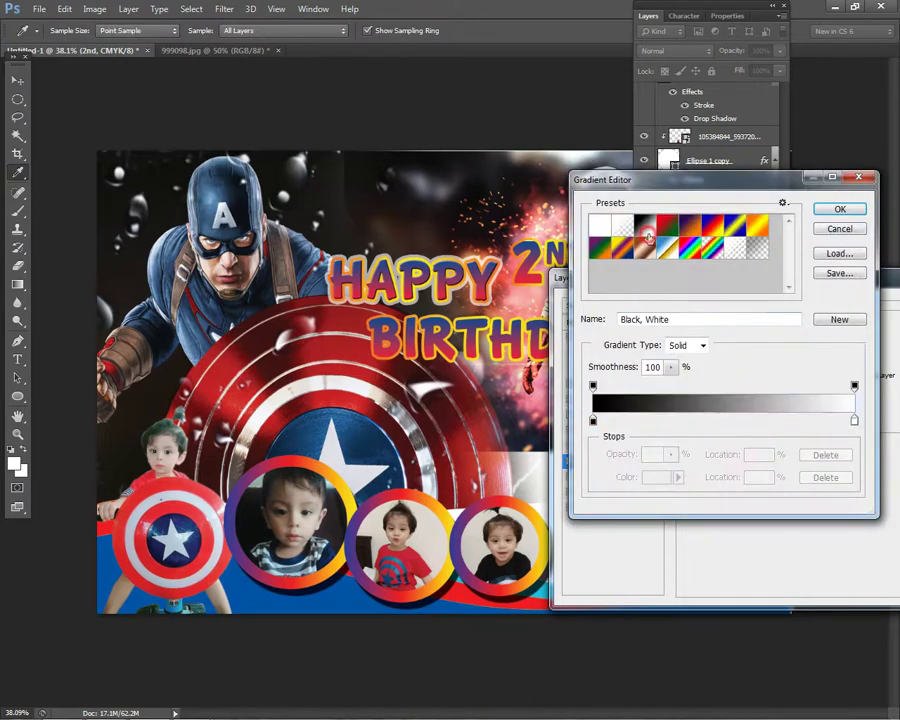
{"action": "left_click", "coordinate": [592, 420]}
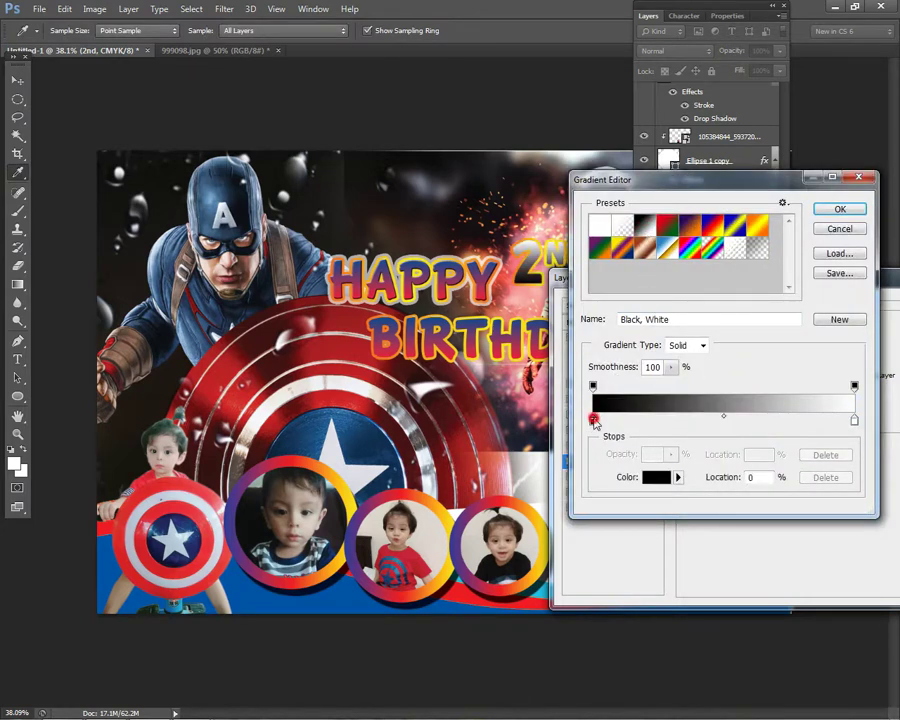
{"action": "left_click", "coordinate": [595, 421]}
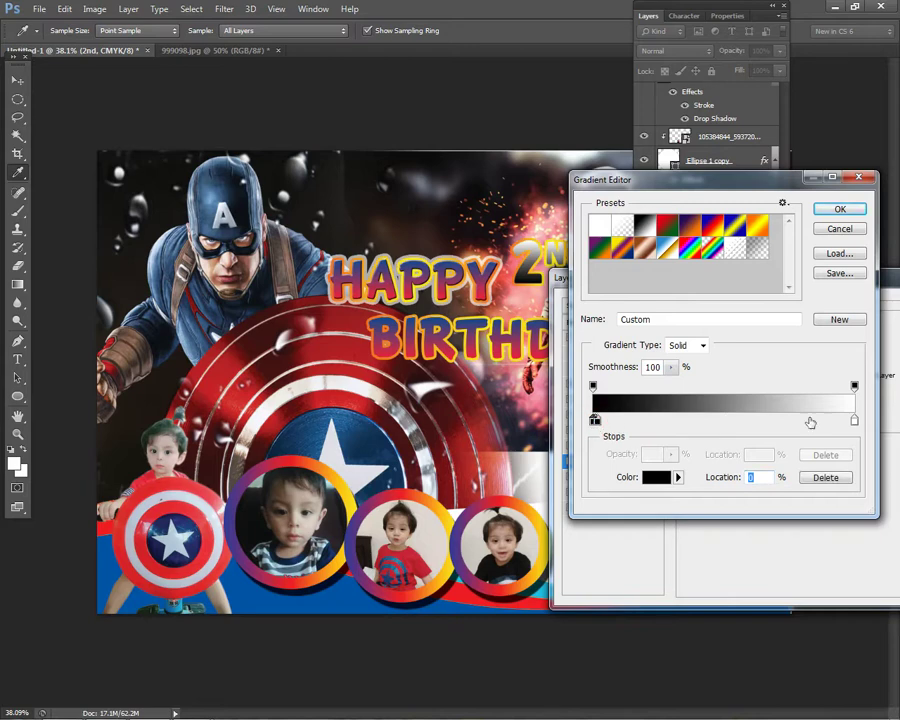
{"action": "key", "text": "Escape"}
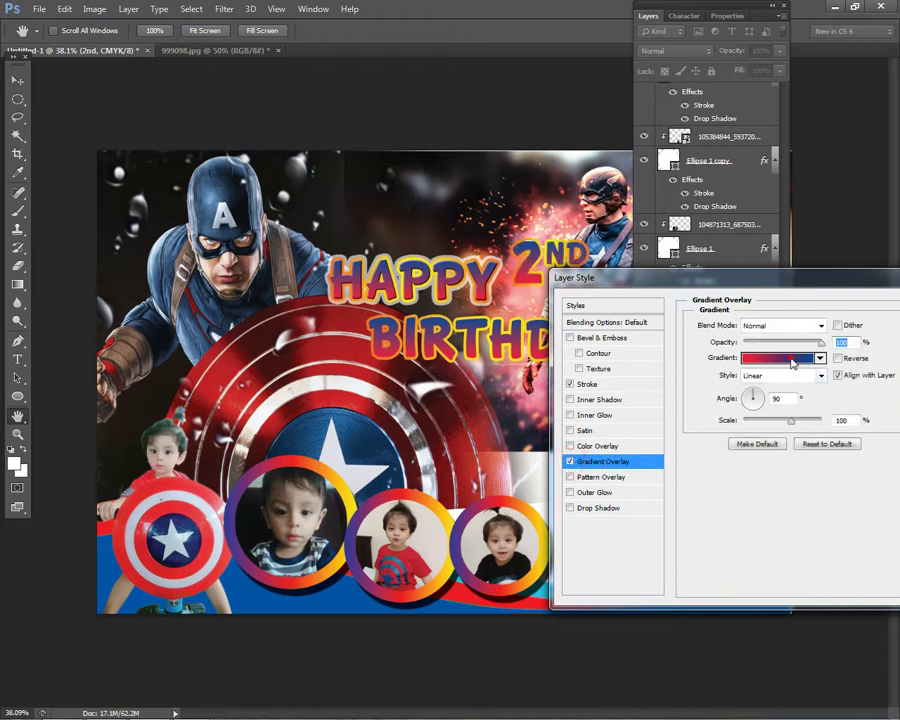
- Restart from Black, White and set the gradient's starting stop to blue-violet 3c00ff
{"action": "left_click", "coordinate": [798, 357]}
{"action": "left_click", "coordinate": [640, 226]}
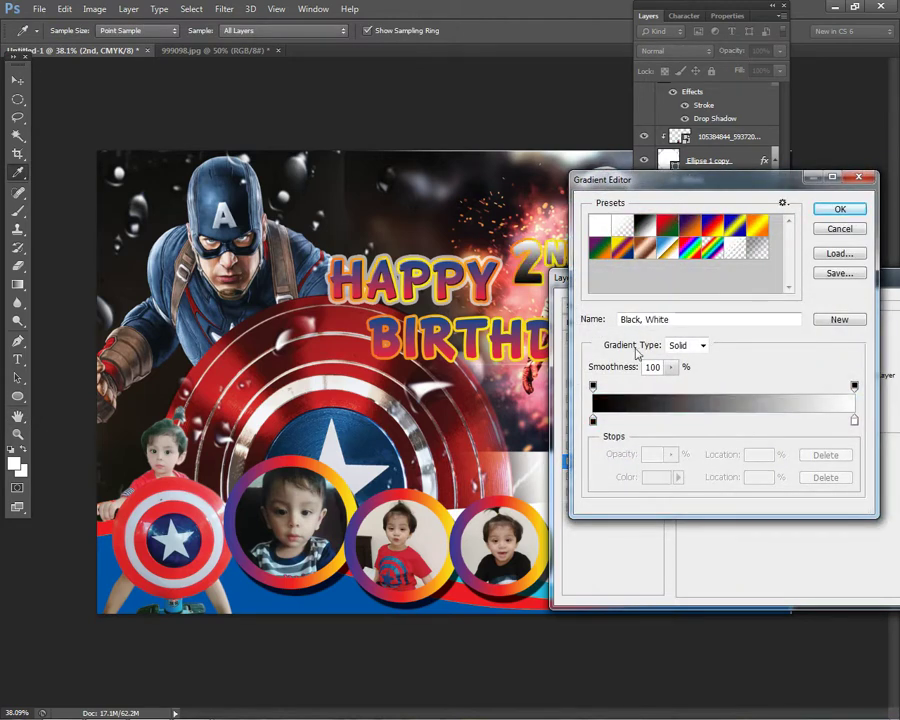
{"action": "left_click", "coordinate": [595, 421]}
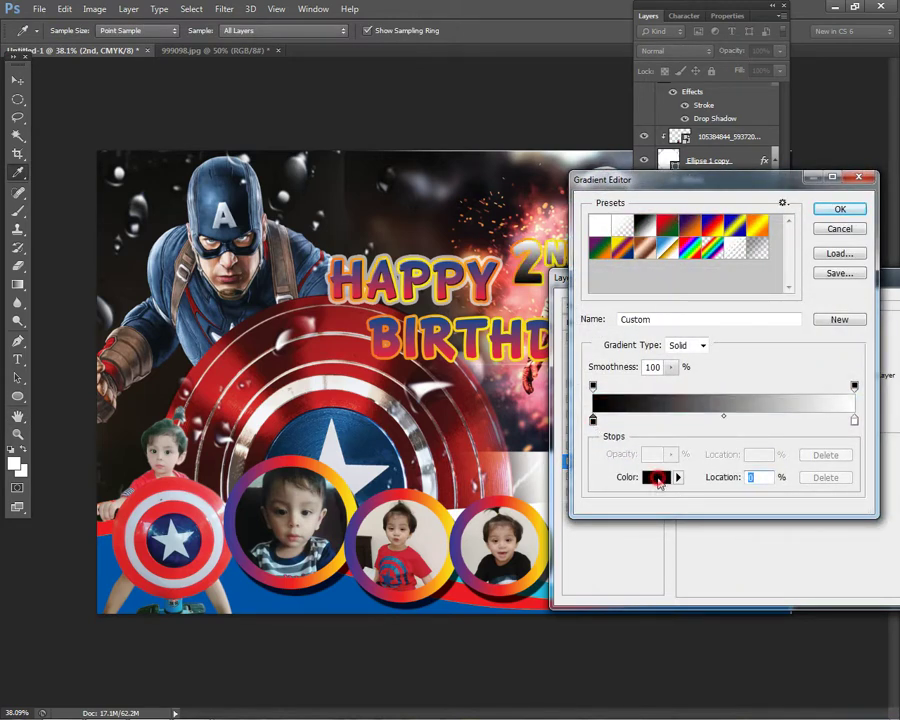
{"action": "left_click", "coordinate": [656, 478]}
{"action": "left_click_drag", "start_coordinate": [411, 430], "coordinate": [456, 404]}
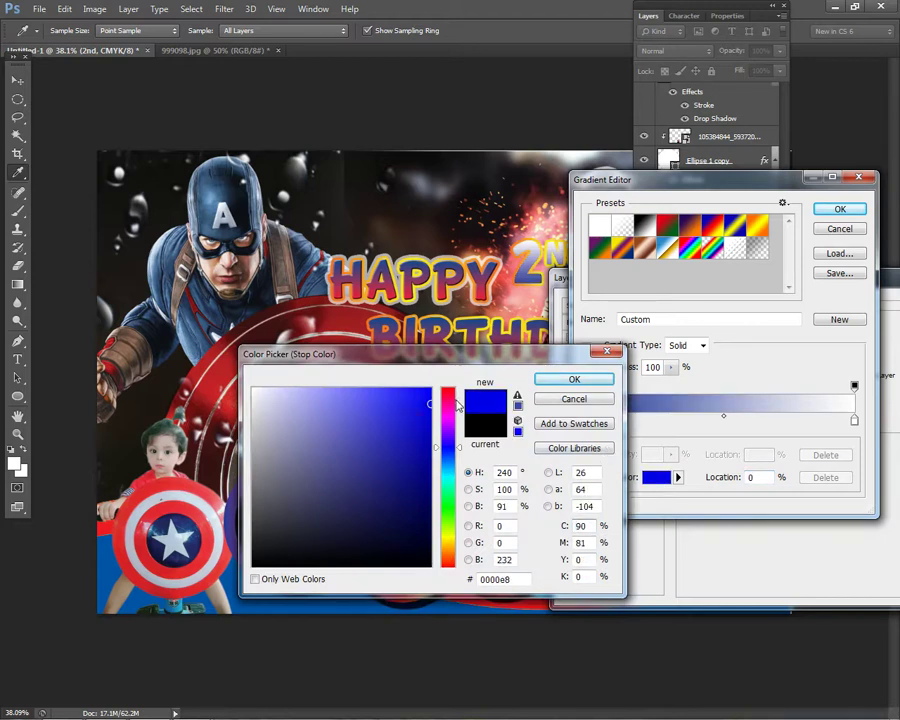
{"action": "left_click", "coordinate": [452, 406]}
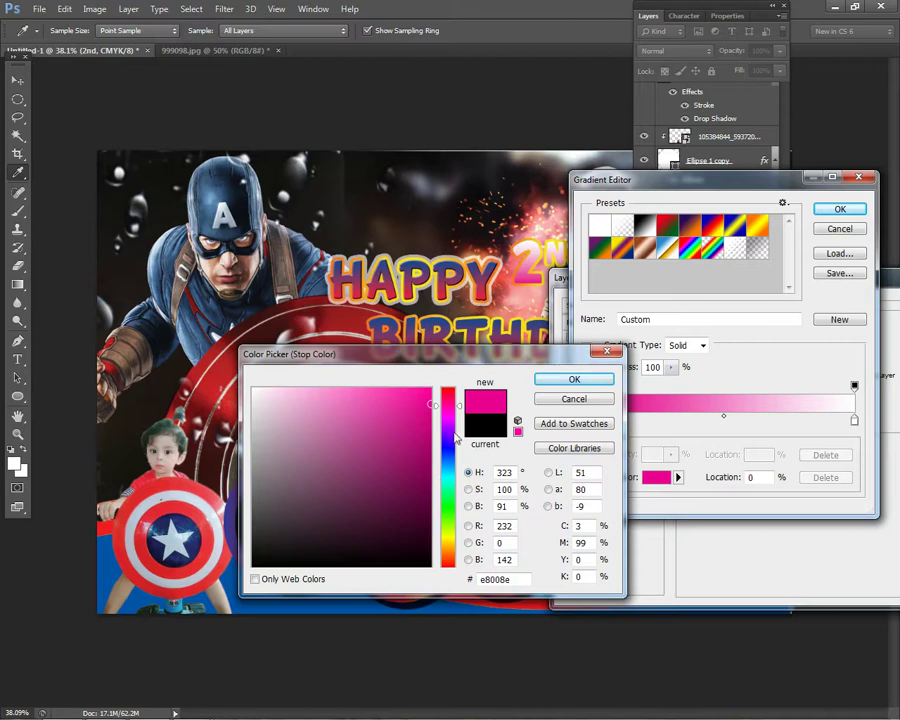
{"action": "left_click", "coordinate": [453, 442]}
{"action": "left_click", "coordinate": [431, 389]}
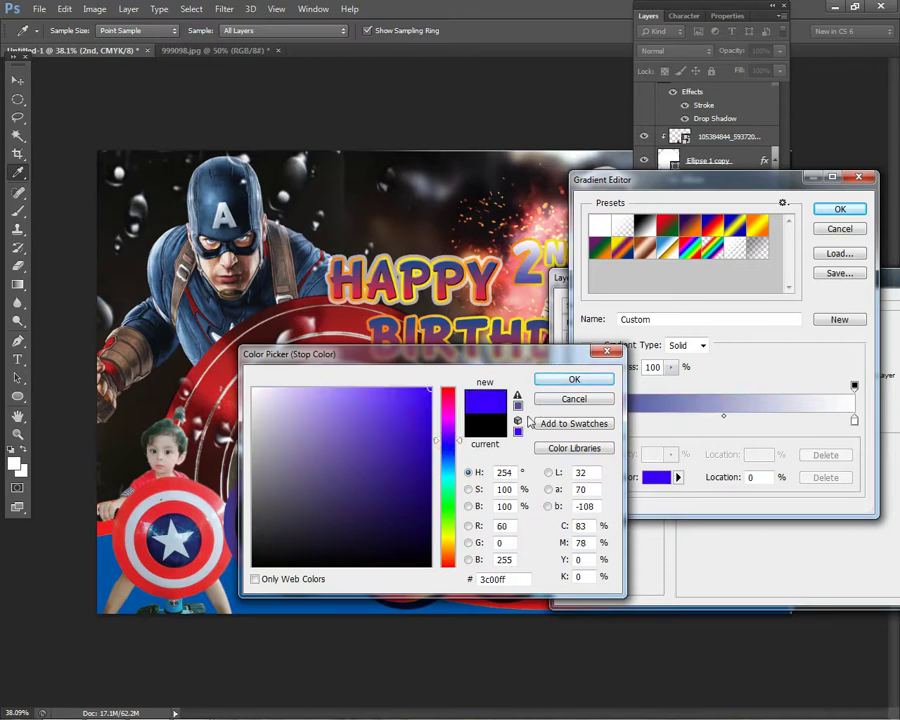
{"action": "left_click", "coordinate": [600, 381]}
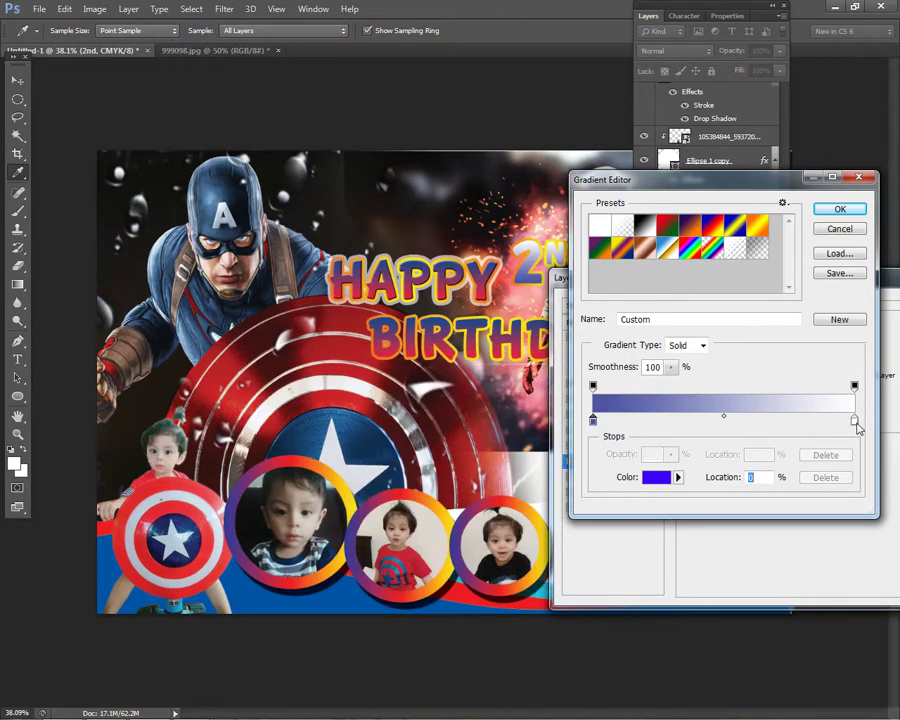
- Set the ending stop to a purple (blue 0012ff with cyan 50) and confirm the gradient
{"action": "left_click", "coordinate": [856, 423]}
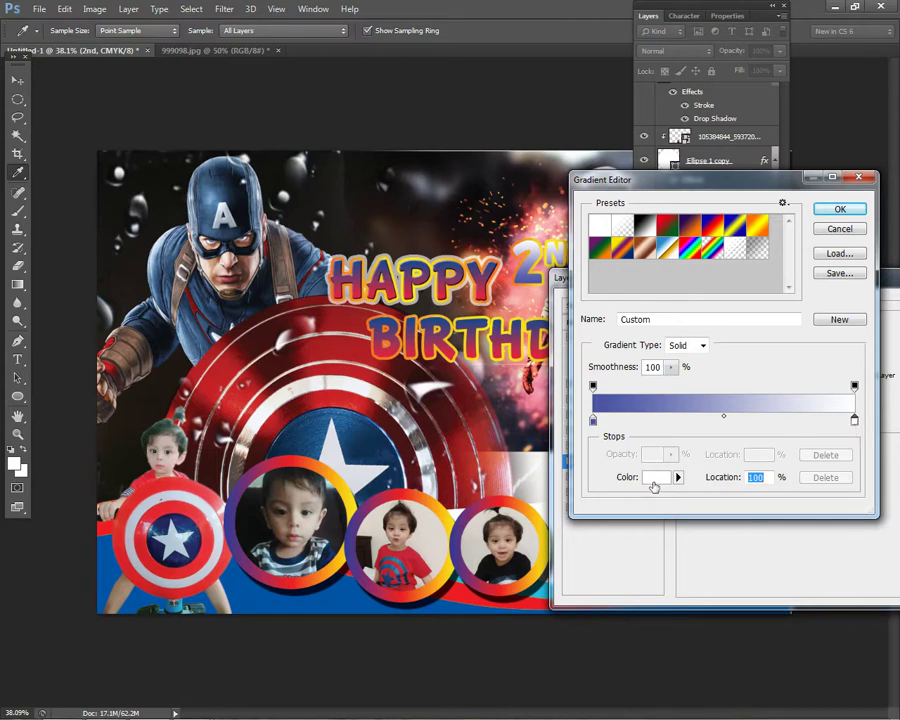
{"action": "left_click", "coordinate": [651, 480]}
{"action": "left_click", "coordinate": [447, 449]}
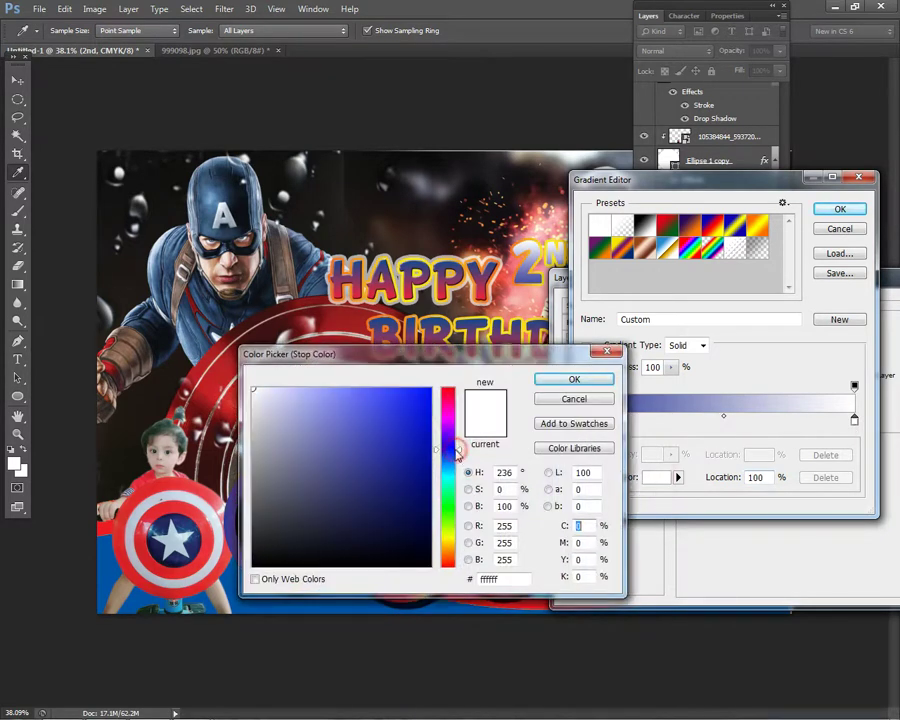
{"action": "left_click", "coordinate": [431, 389]}
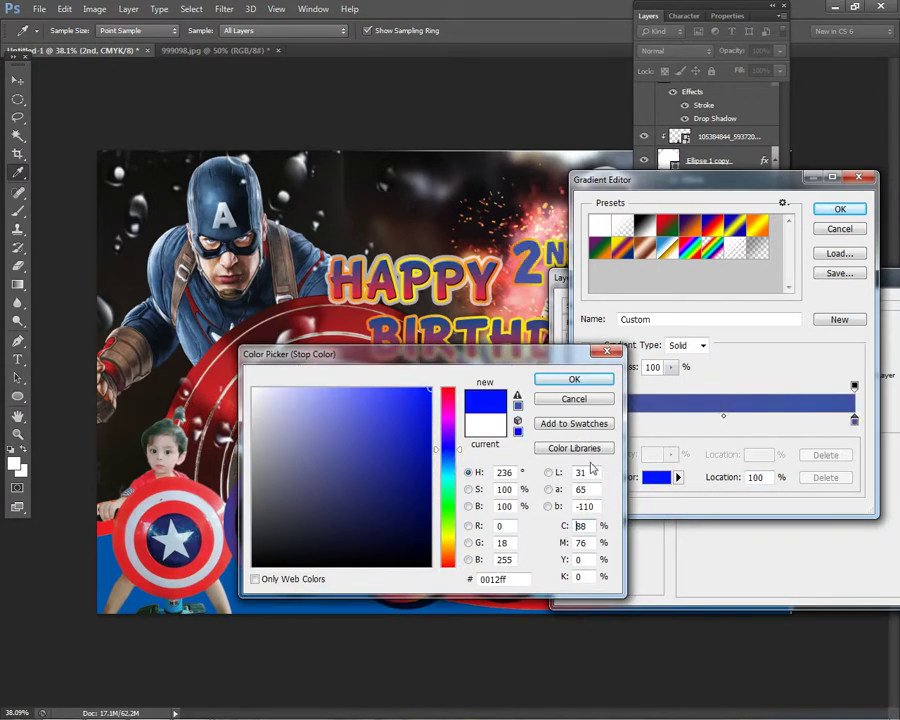
{"action": "left_click", "coordinate": [582, 542]}
{"action": "left_click", "coordinate": [583, 525]}
{"action": "type", "text": "5"}
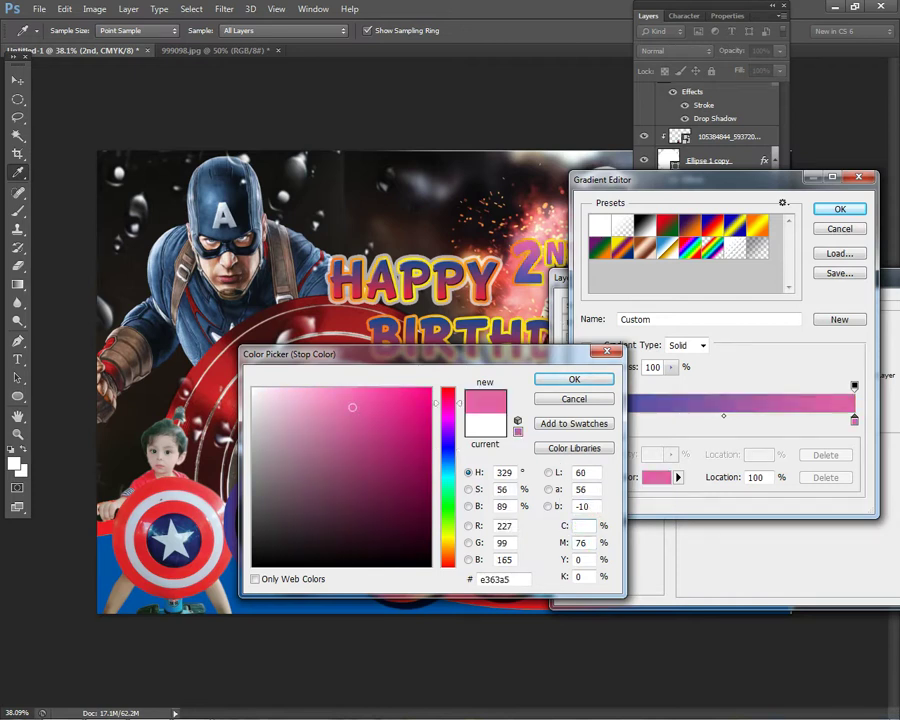
{"action": "type", "text": "25"}
{"action": "key", "text": "BackSpace"}
{"action": "key", "text": "BackSpace"}
{"action": "type", "text": "50"}
{"action": "key", "text": "Return"}
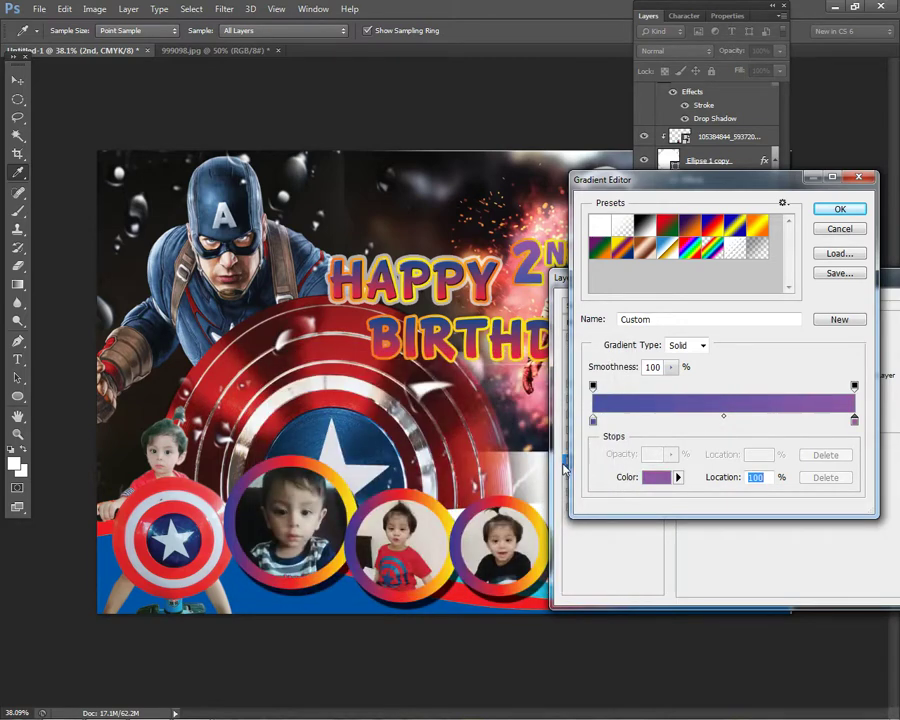
{"action": "left_click", "coordinate": [840, 209]}
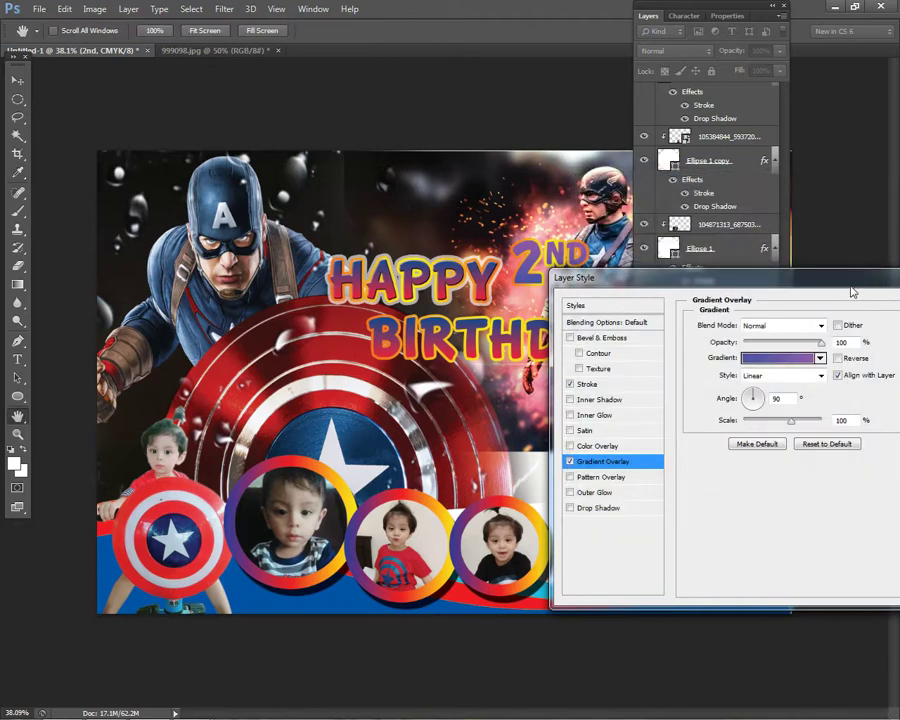
{"action": "left_click_drag", "start_coordinate": [852, 292], "coordinate": [697, 341]}
- Add a white outer glow to 2ND with spread 94 and size 10 px
{"action": "left_click", "coordinate": [444, 542]}
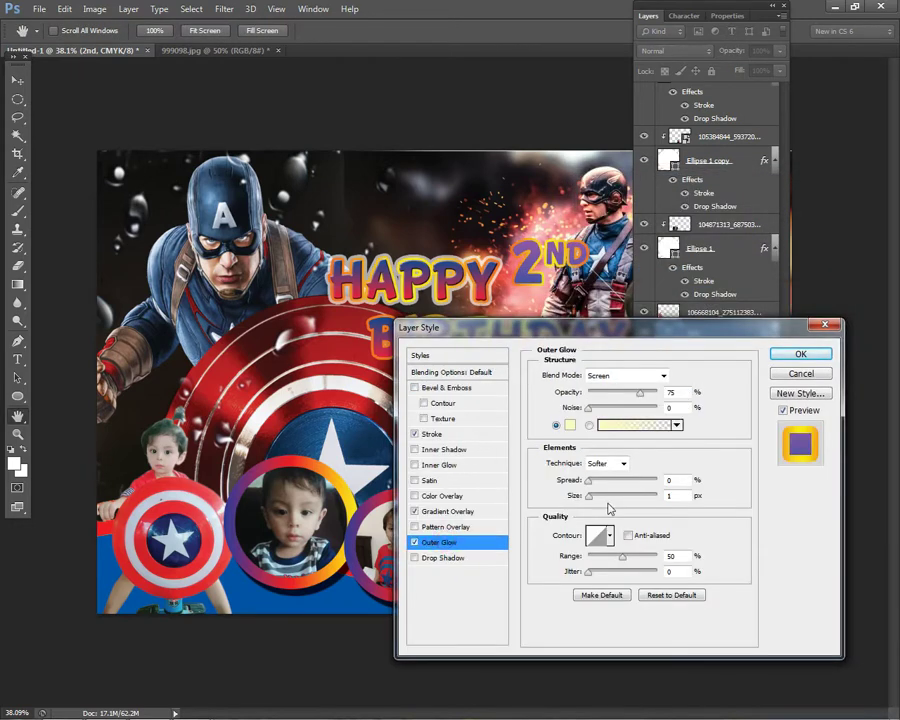
{"action": "left_click", "coordinate": [569, 426]}
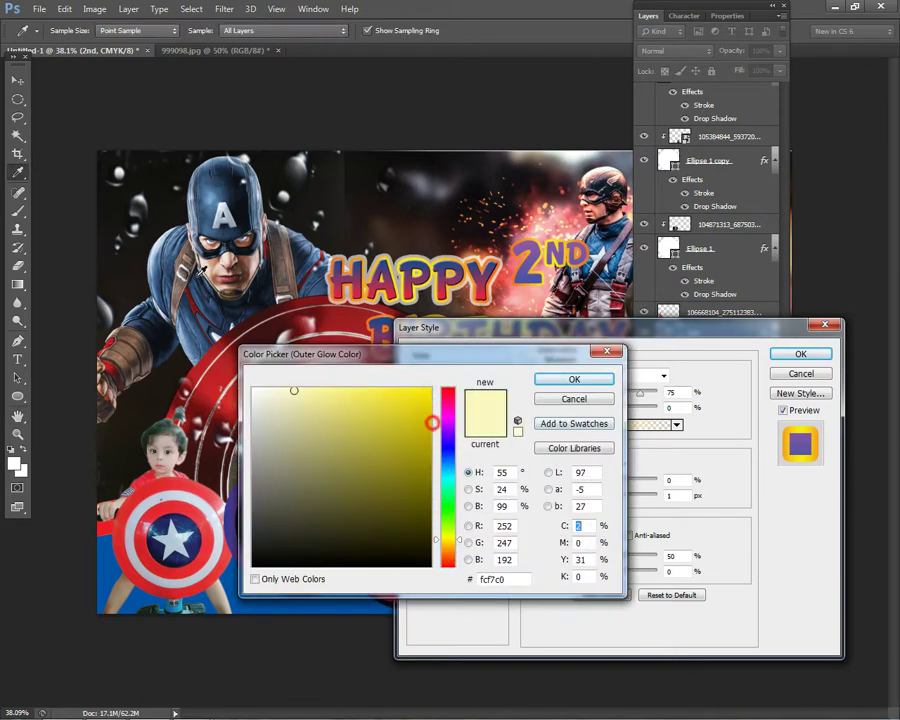
{"action": "left_click", "coordinate": [253, 389]}
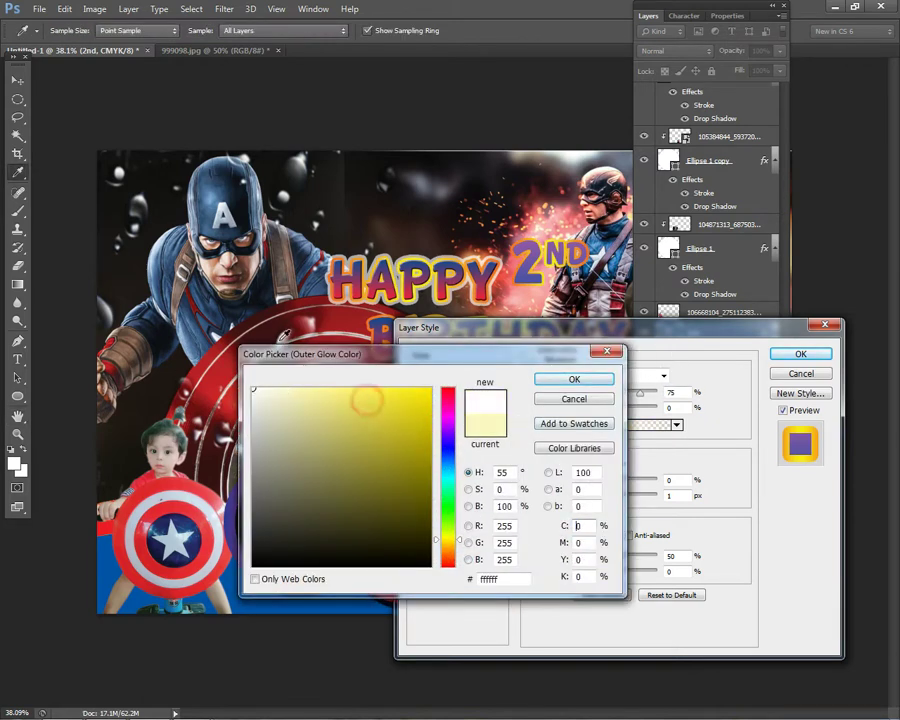
{"action": "left_click", "coordinate": [540, 379]}
{"action": "left_click_drag", "start_coordinate": [590, 480], "coordinate": [653, 480]}
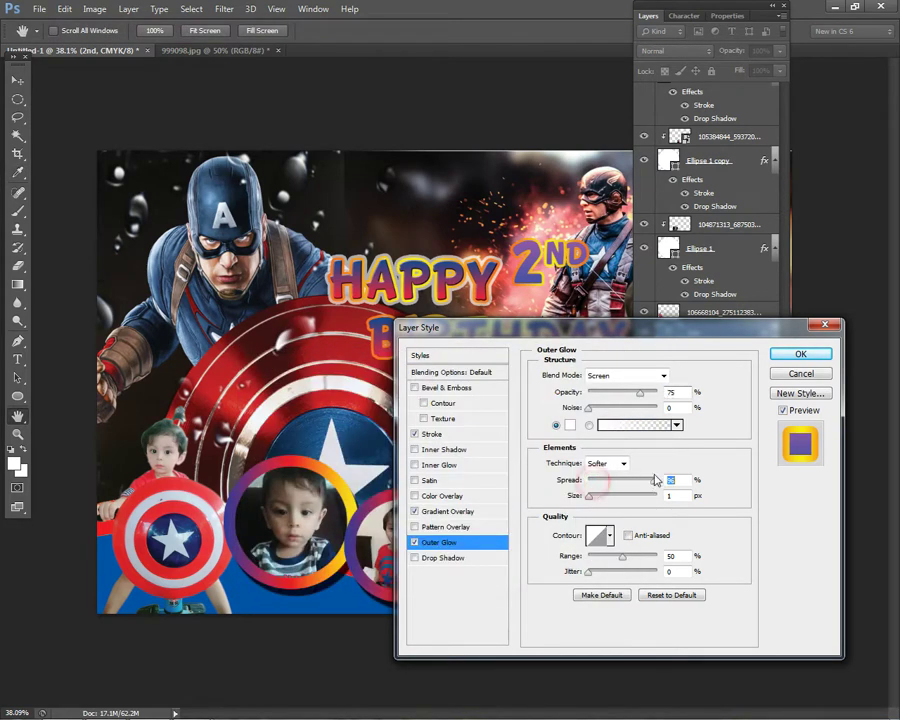
{"action": "left_click_drag", "start_coordinate": [589, 496], "coordinate": [596, 498]}
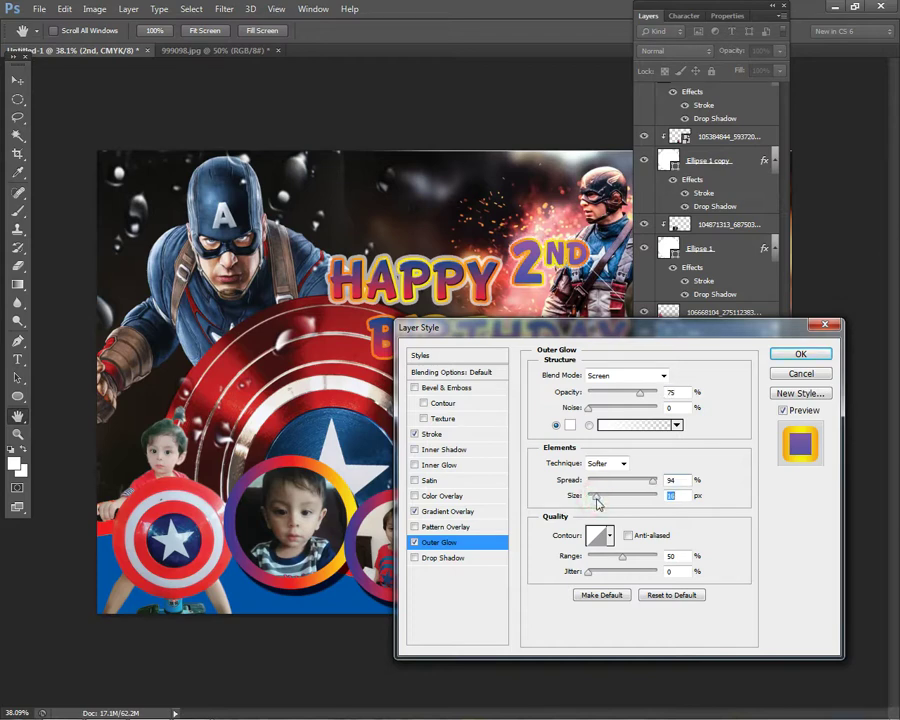
{"action": "left_click", "coordinate": [818, 354]}
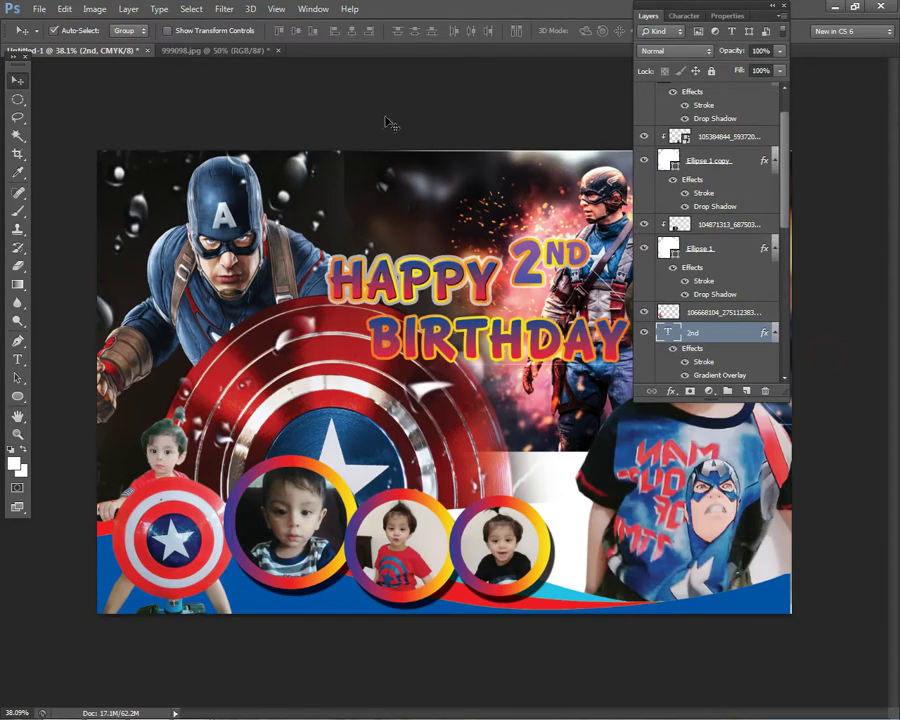
- Try the FunnyKid font on BIRTHDAY and reposition the text
{"action": "double_click", "coordinate": [646, 17]}
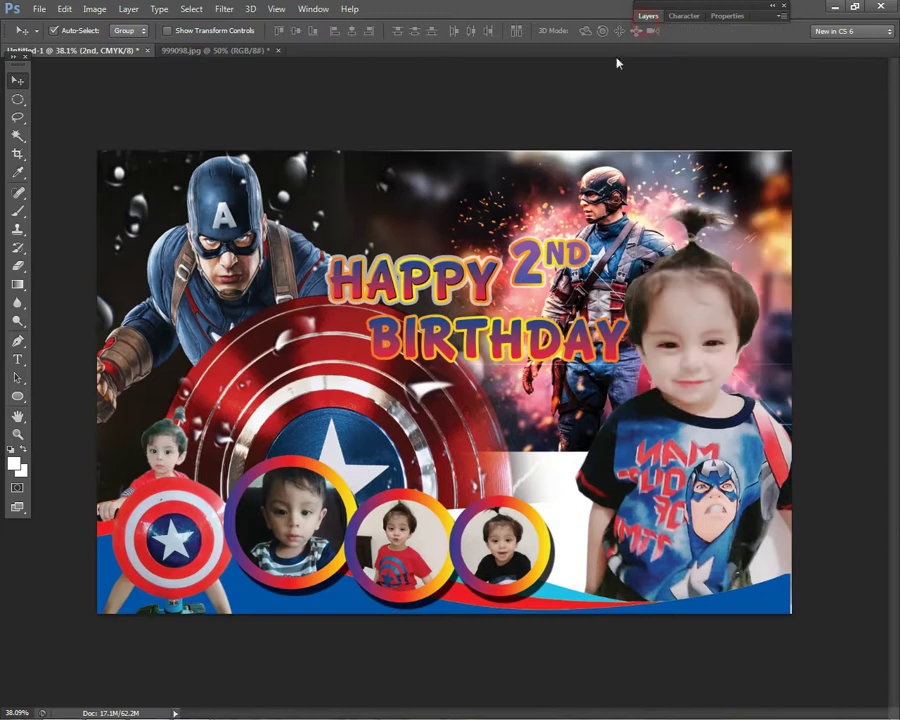
{"action": "scroll", "coordinate": [423, 422], "scroll_direction": "down", "scroll_amount": 1}
{"action": "scroll", "coordinate": [423, 422], "scroll_direction": "up", "scroll_amount": 2}
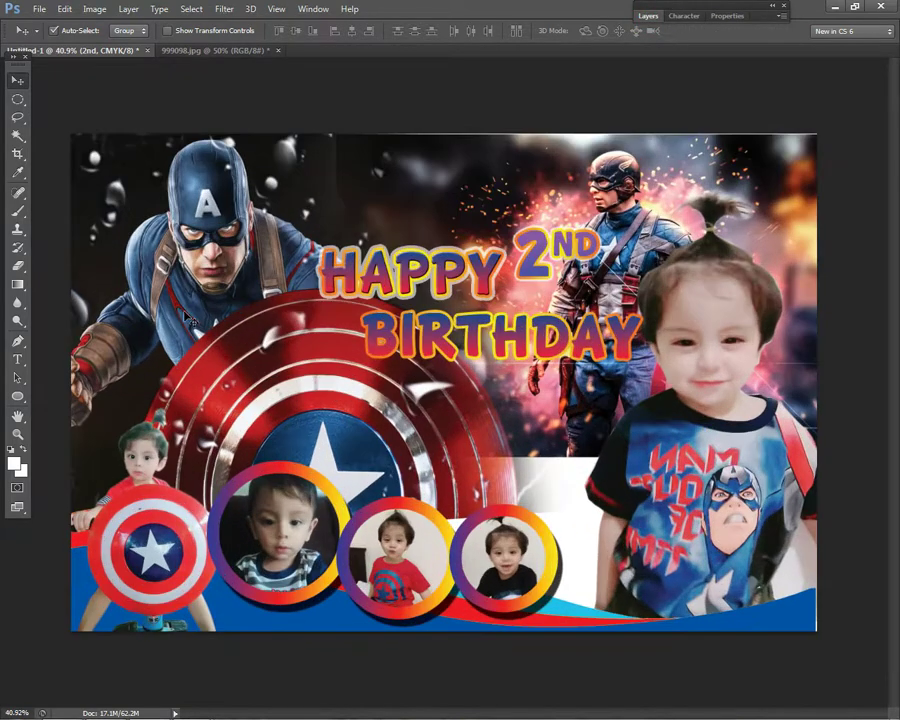
{"action": "left_click", "coordinate": [17, 359]}
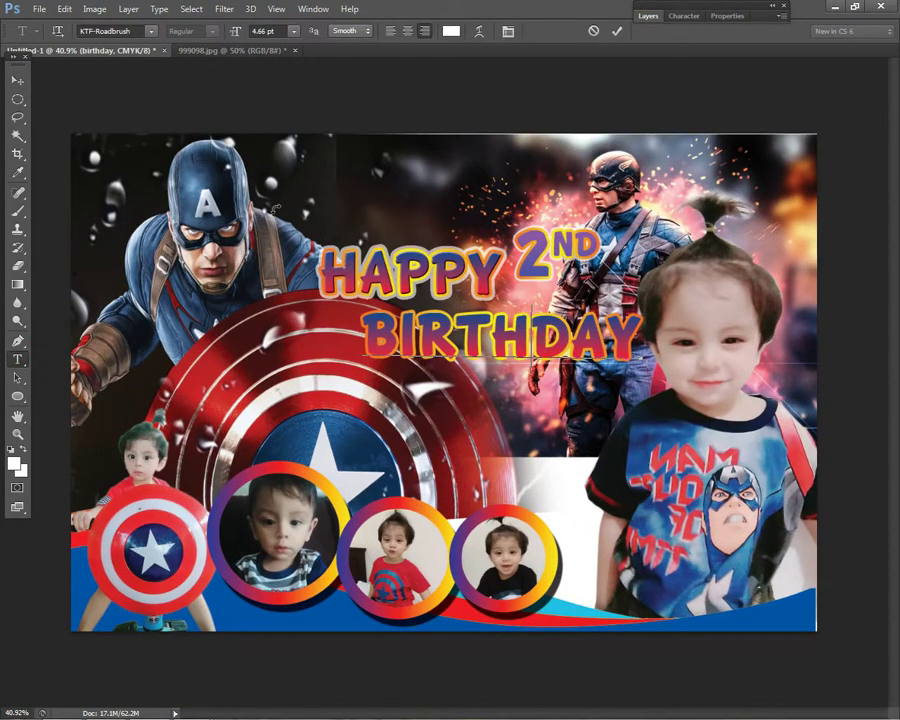
{"action": "key", "text": "ctrl+a"}
{"action": "left_click", "coordinate": [150, 31]}
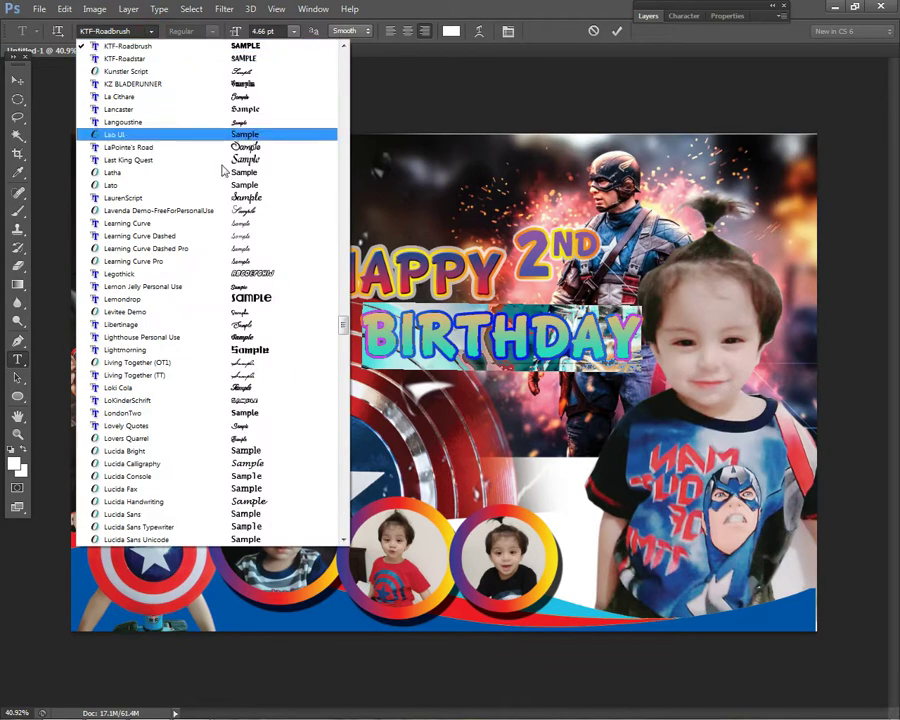
{"action": "left_click_drag", "start_coordinate": [341, 327], "coordinate": [337, 241]}
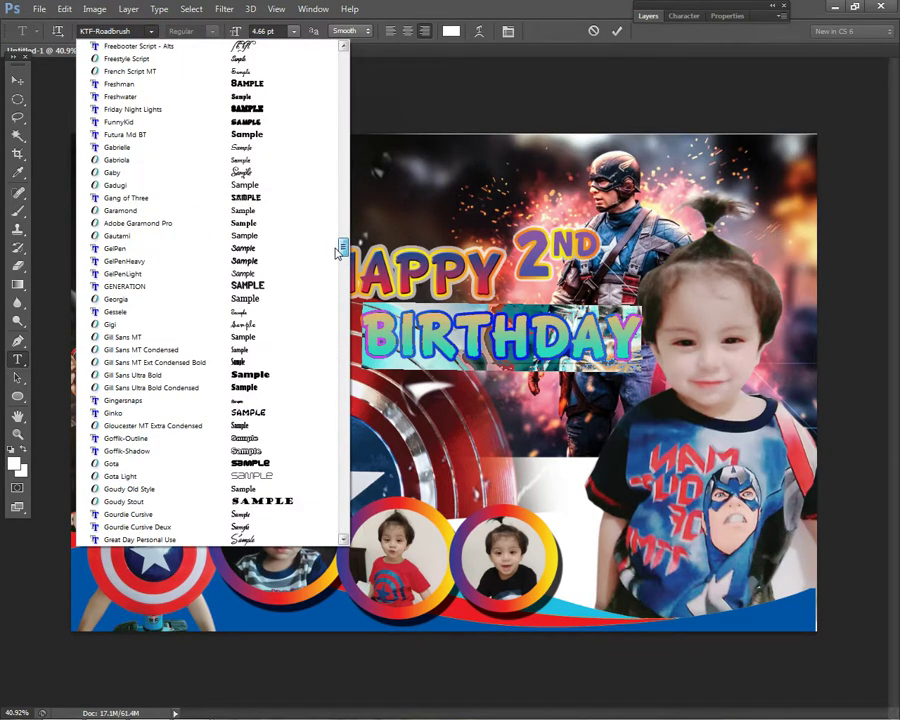
{"action": "left_click", "coordinate": [256, 122]}
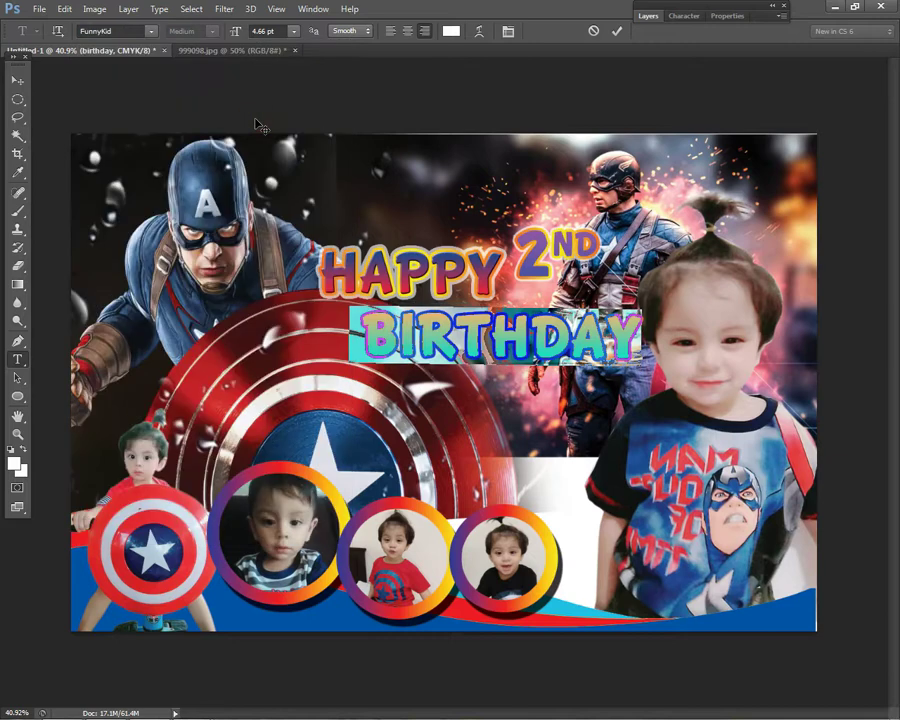
{"action": "left_click", "coordinate": [17, 79]}
{"action": "left_click_drag", "start_coordinate": [522, 343], "coordinate": [523, 342]}
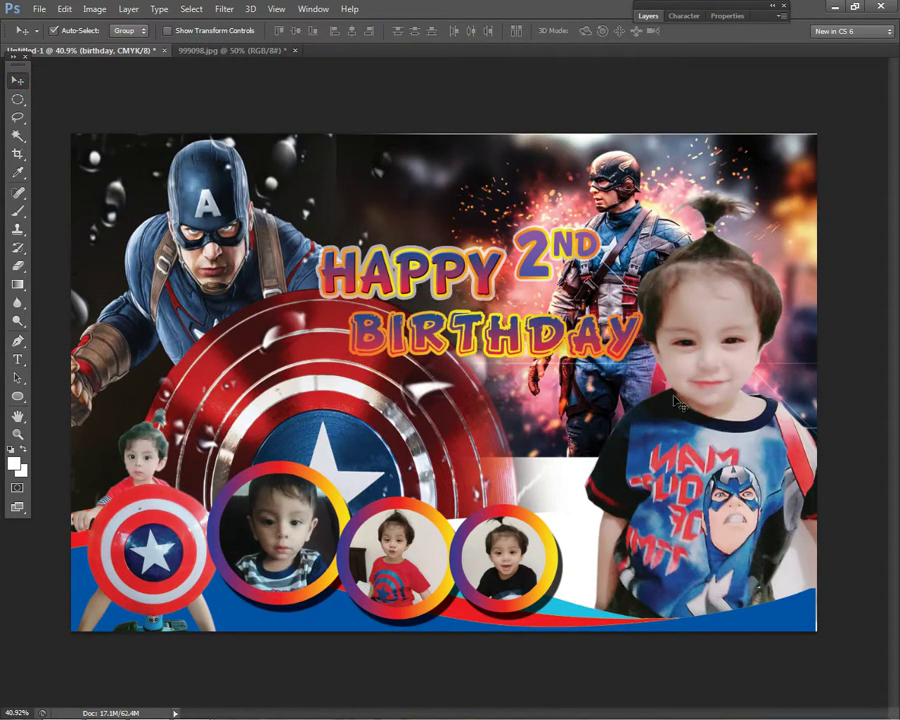
- Change the BIRTHDAY font to BD Cartoon Shout
{"action": "key", "text": "t"}
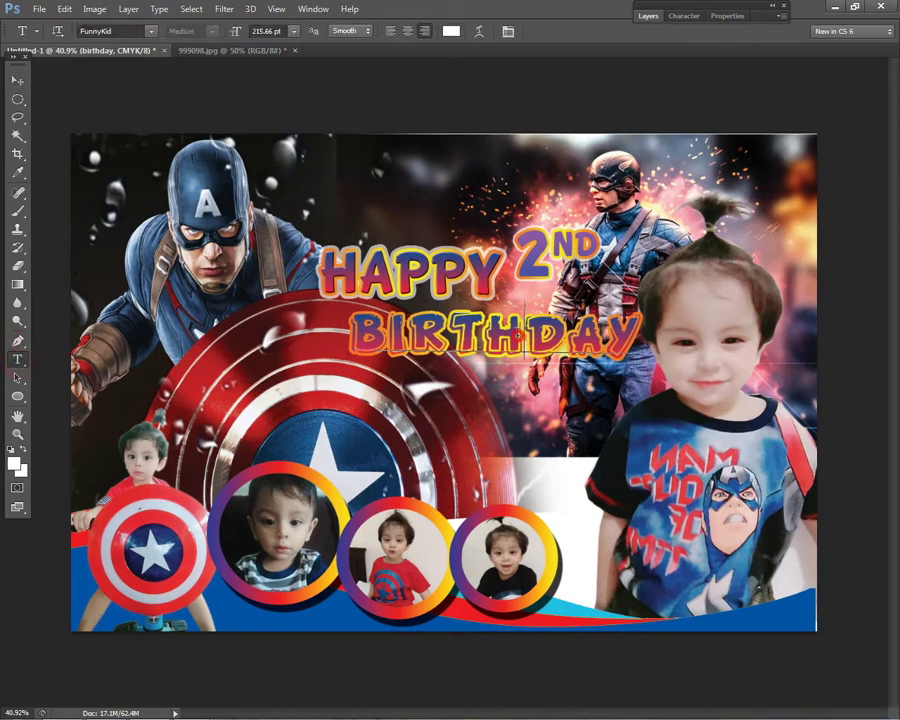
{"action": "key", "text": "ctrl+a"}
{"action": "left_click", "coordinate": [150, 30]}
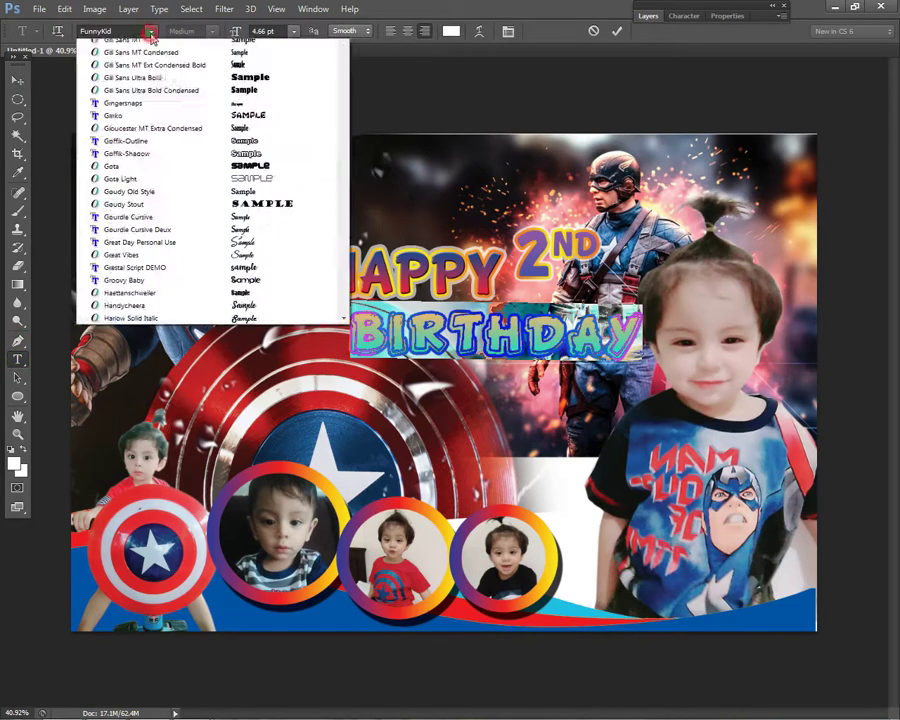
{"action": "left_click_drag", "start_coordinate": [345, 247], "coordinate": [347, 112]}
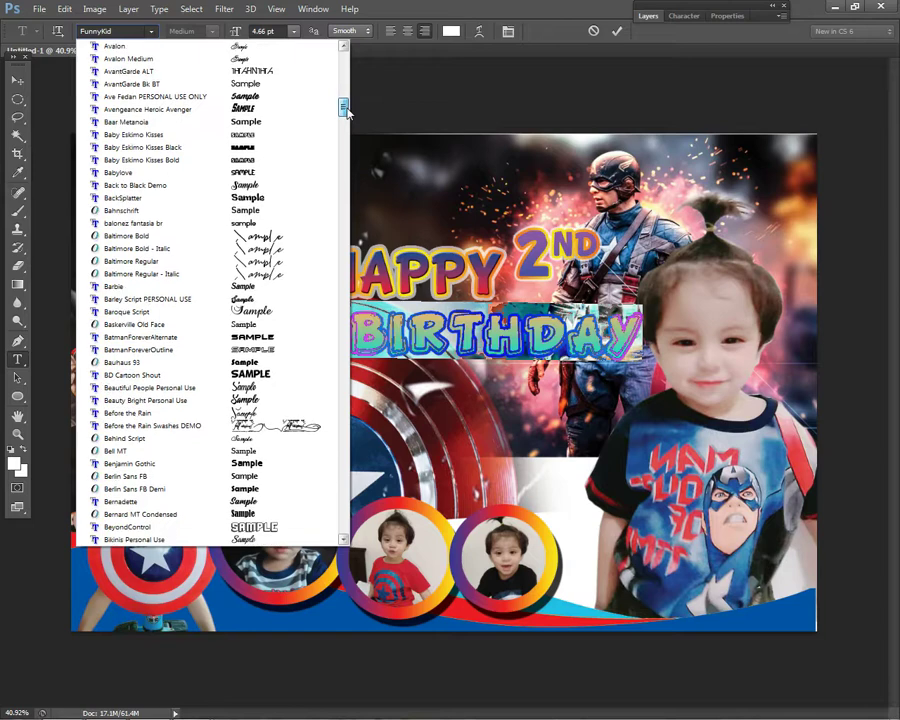
{"action": "left_click", "coordinate": [267, 375]}
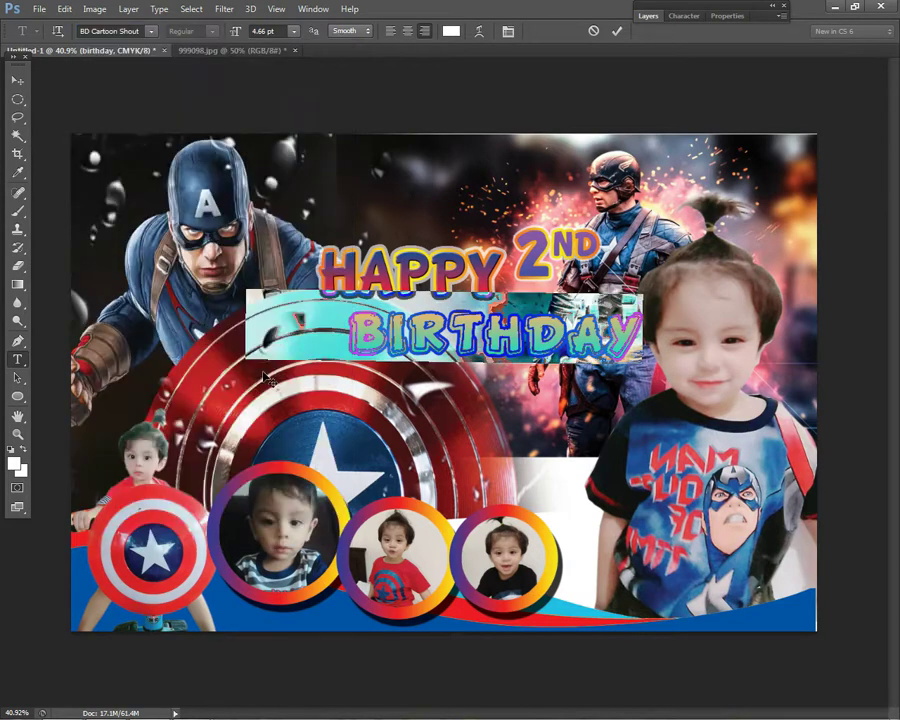
{"action": "left_click", "coordinate": [17, 79]}
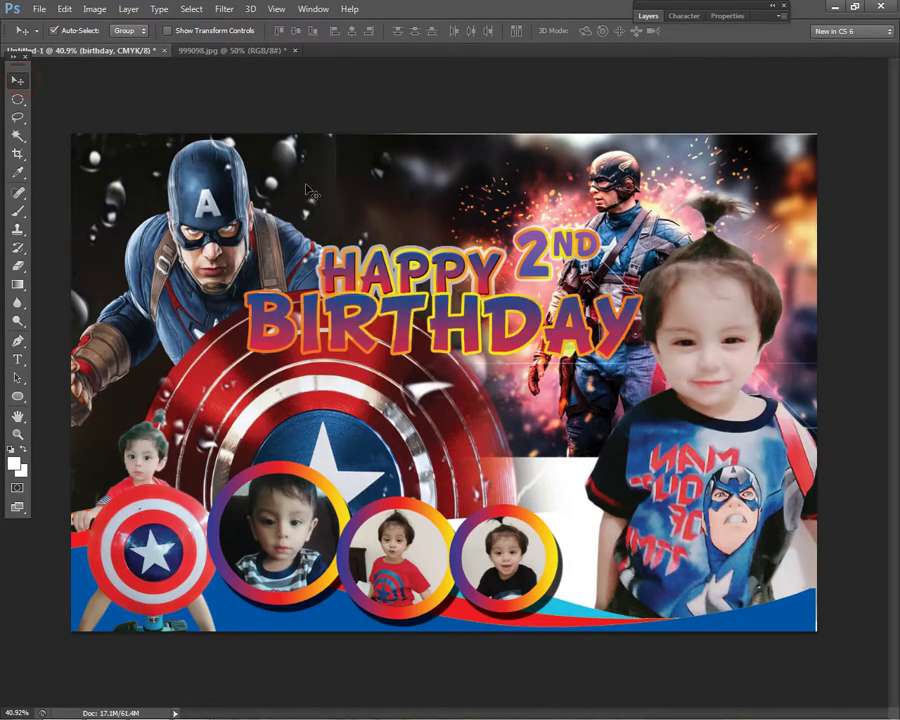
- Scale BIRTHDAY to about 79%, move it below HAPPY, then shrink it to about 90%
{"action": "key", "text": "ctrl+t"}
{"action": "left_click_drag", "start_coordinate": [245, 289], "coordinate": [330, 306]}
{"action": "key", "text": "Return"}
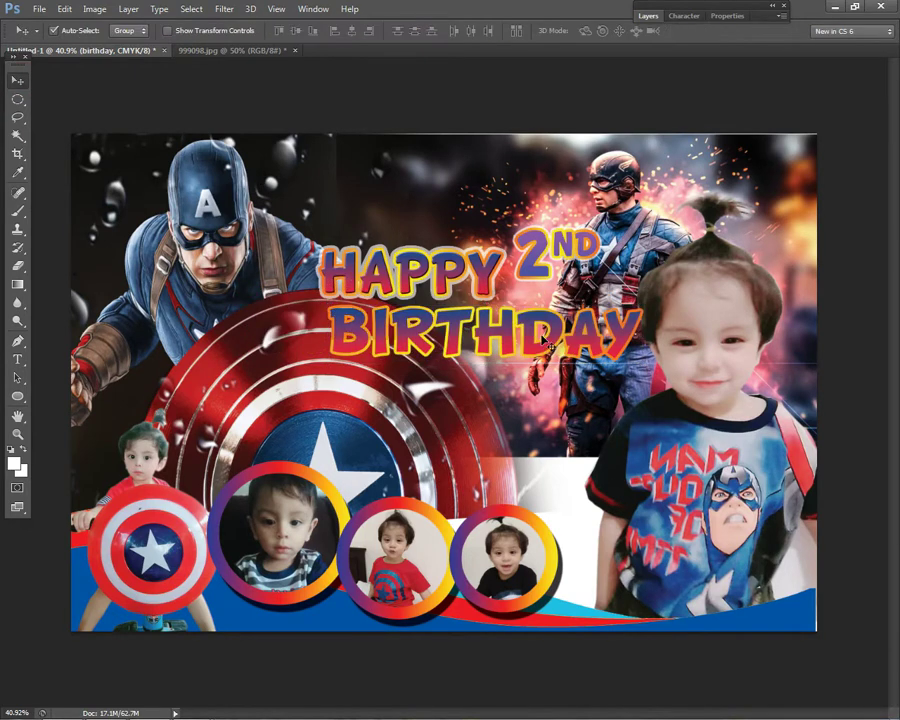
{"action": "right_click", "coordinate": [548, 283]}
{"action": "left_click", "coordinate": [548, 283]}
{"action": "right_click", "coordinate": [579, 335]}
{"action": "left_click", "coordinate": [598, 343]}
{"action": "left_click_drag", "start_coordinate": [569, 341], "coordinate": [567, 348]}
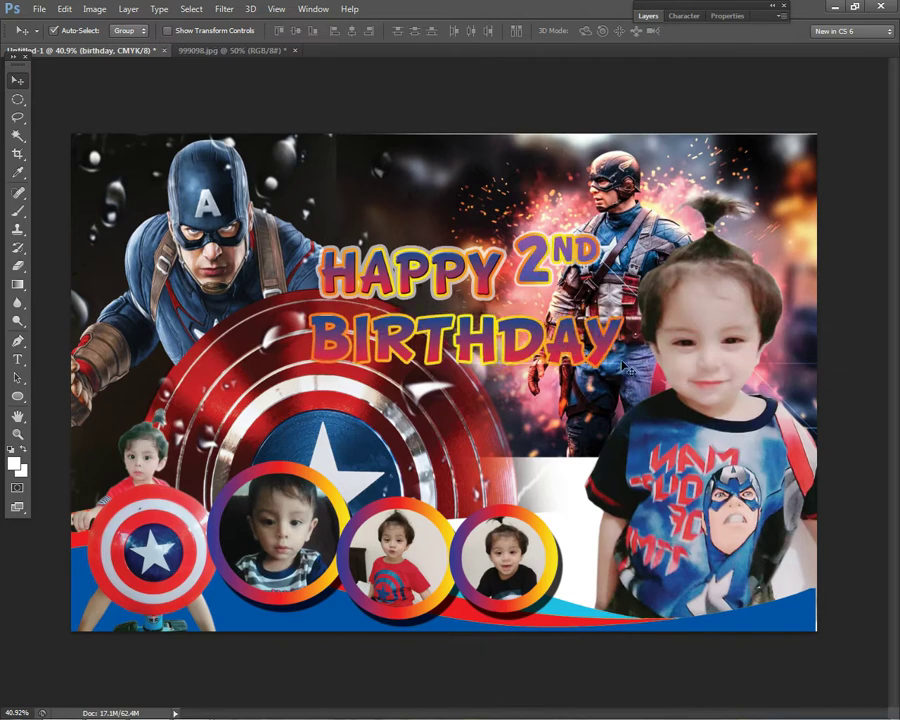
{"action": "key", "text": "ctrl+t"}
{"action": "left_click_drag", "start_coordinate": [625, 367], "coordinate": [594, 375]}
{"action": "key", "text": "Return"}
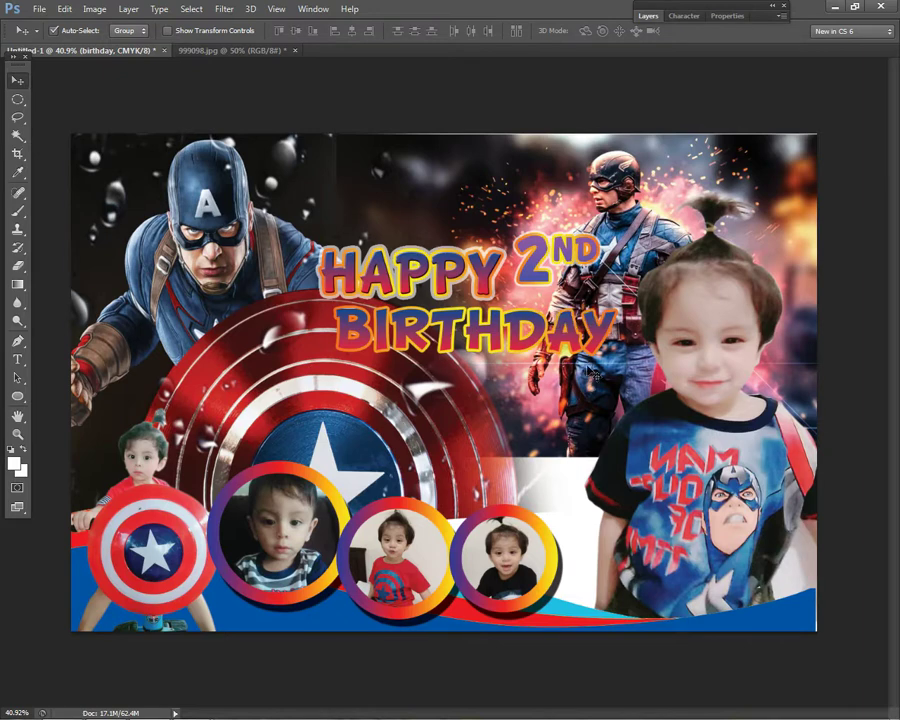
{"action": "left_click", "coordinate": [17, 358]}
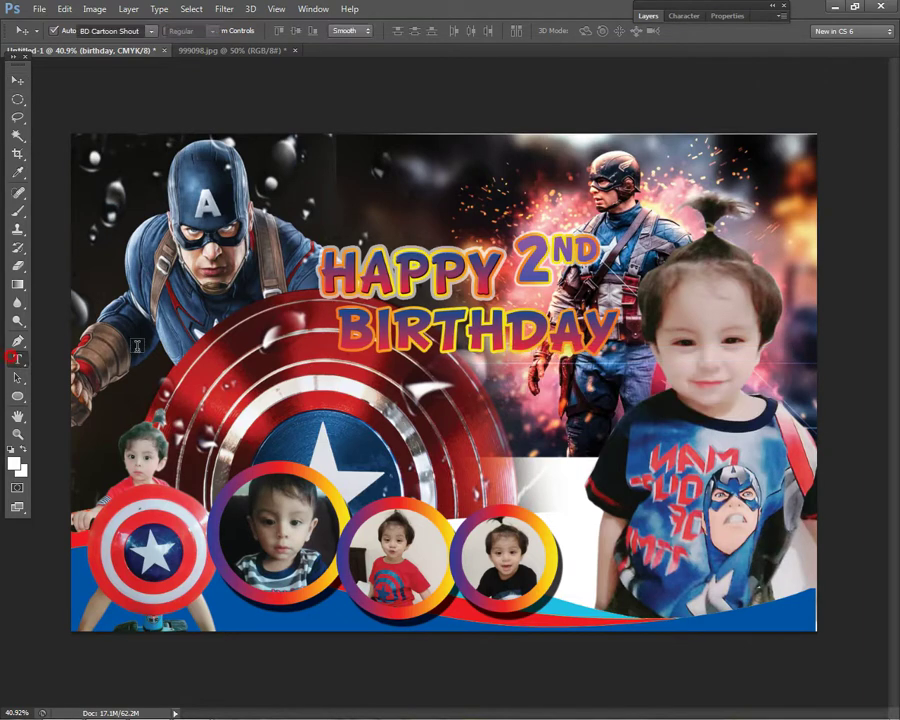
- Apply the chunky cartoon font to HAPPY and shrink it slightly
{"action": "left_click", "coordinate": [83, 30]}
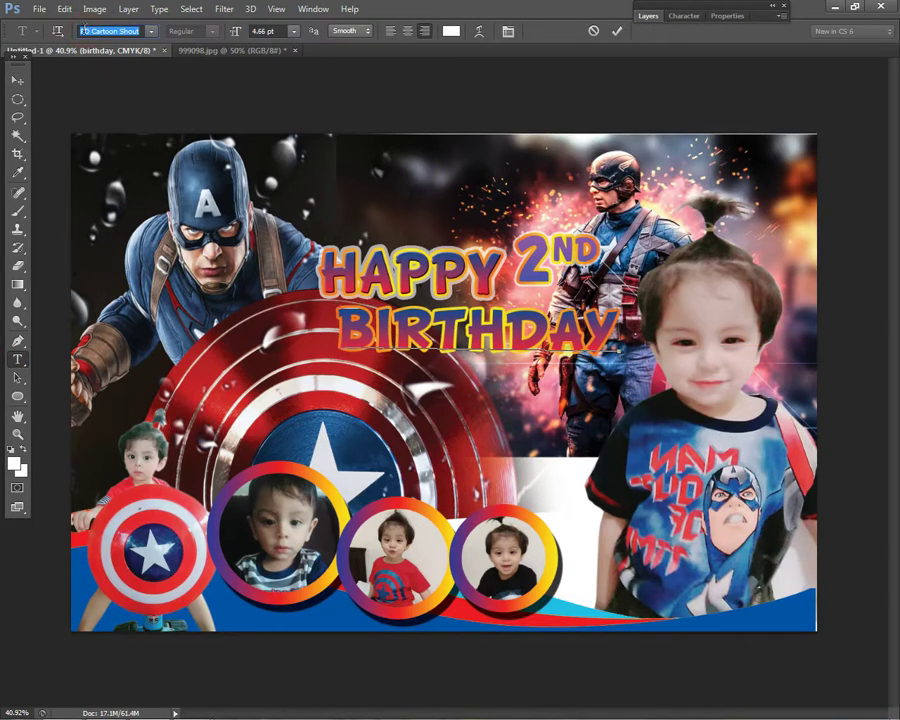
{"action": "left_click", "coordinate": [17, 79]}
{"action": "left_click", "coordinate": [20, 359]}
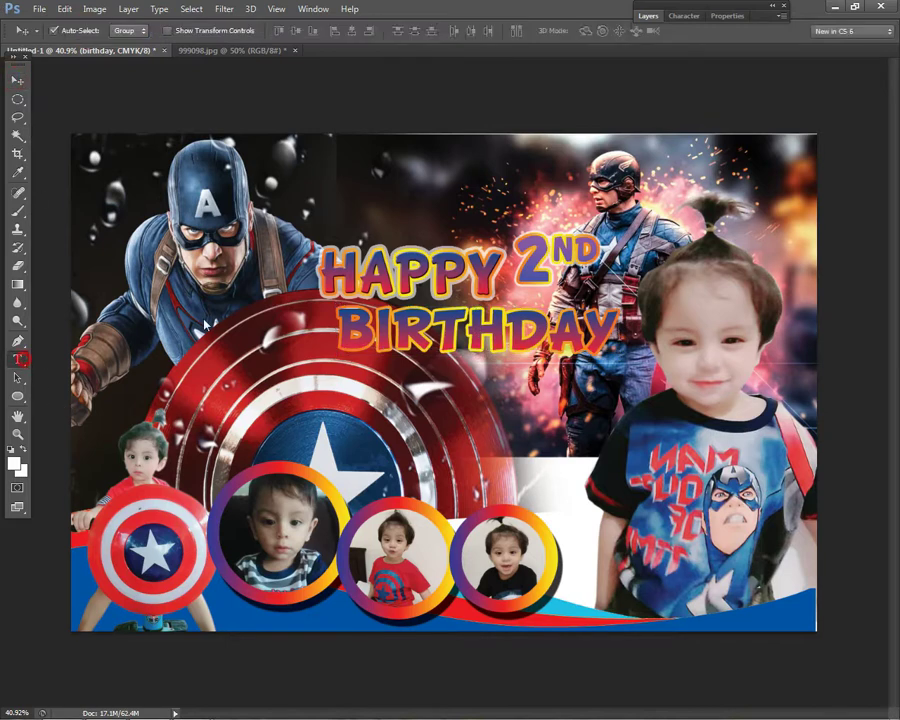
{"action": "double_click", "coordinate": [410, 270]}
{"action": "left_click", "coordinate": [110, 30]}
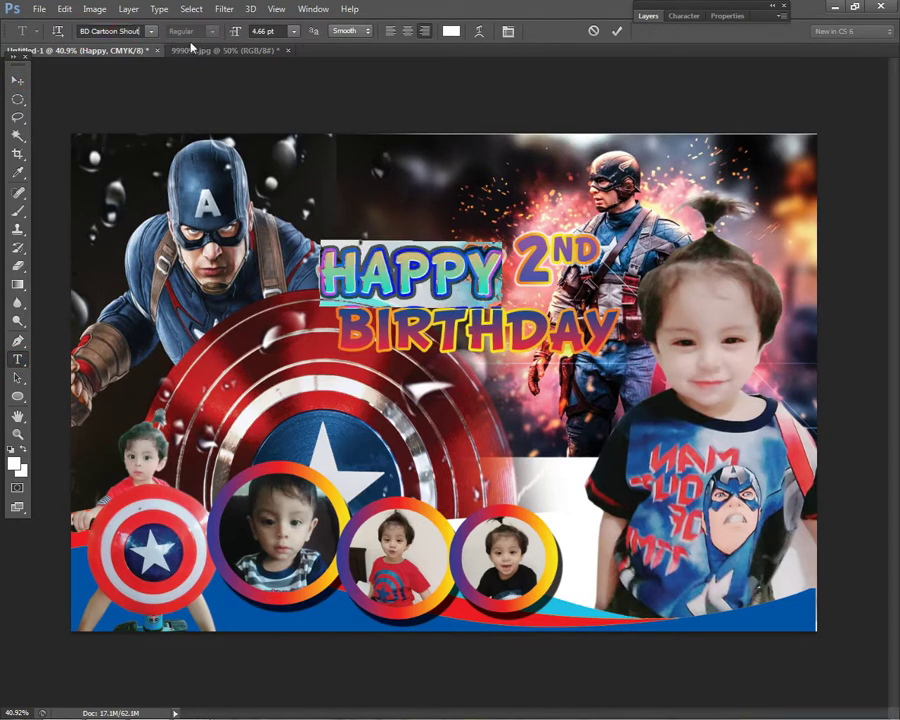
{"action": "left_click", "coordinate": [17, 79]}
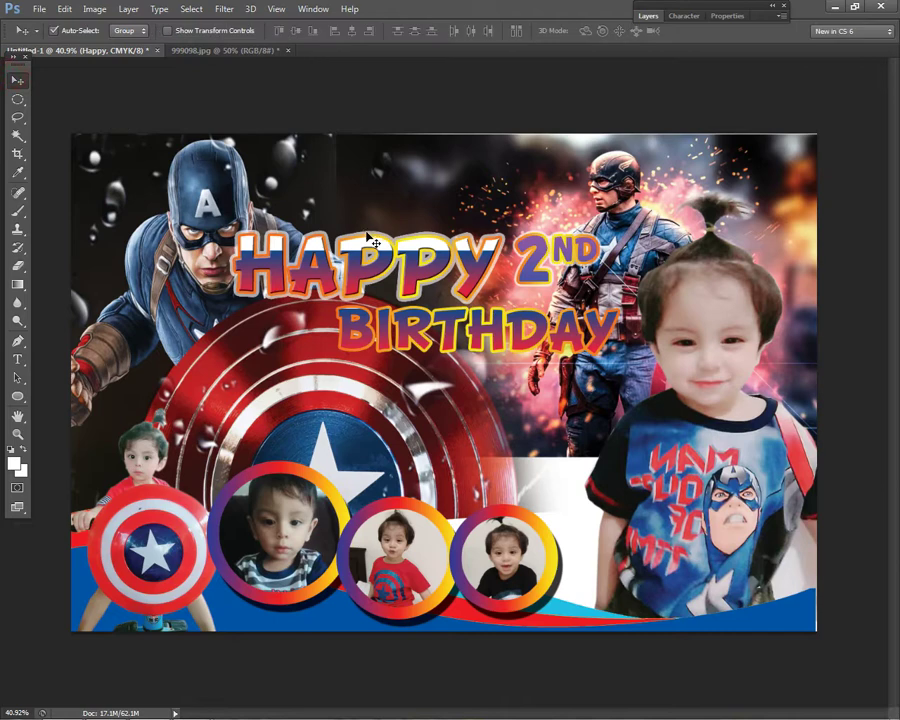
{"action": "key", "text": "ctrl+t"}
{"action": "left_click_drag", "start_coordinate": [271, 299], "coordinate": [304, 286]}
{"action": "key", "text": "Return"}
- Nudge HAPPY right and down and resize it to sit beside 2ND
{"action": "left_click_drag", "start_coordinate": [472, 260], "coordinate": [484, 273]}
{"action": "key", "text": "ctrl+t"}
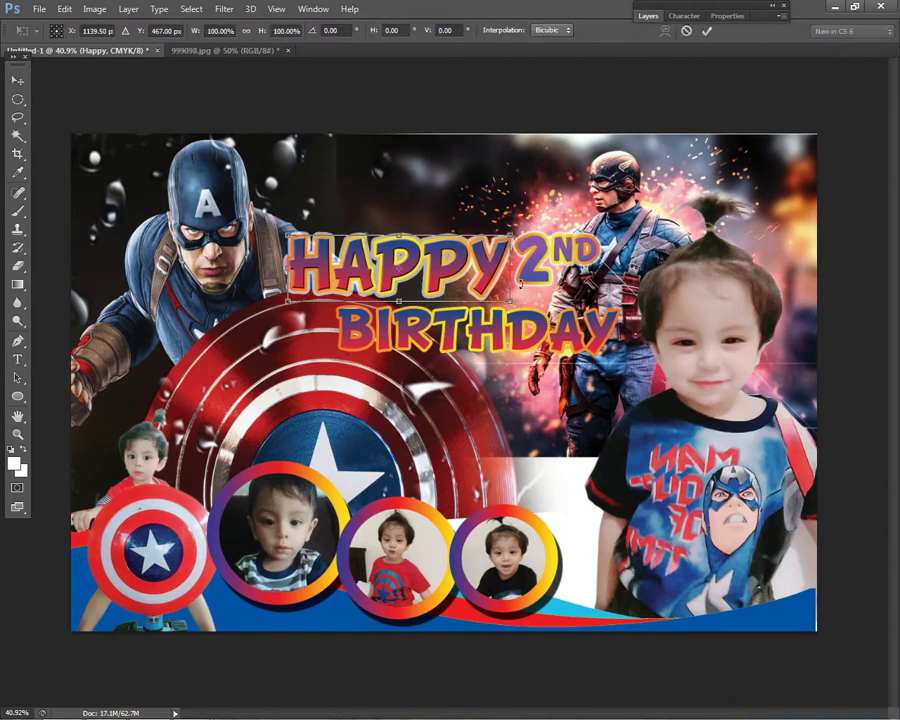
{"action": "left_click_drag", "start_coordinate": [511, 301], "coordinate": [508, 296]}
{"action": "key", "text": "Return"}
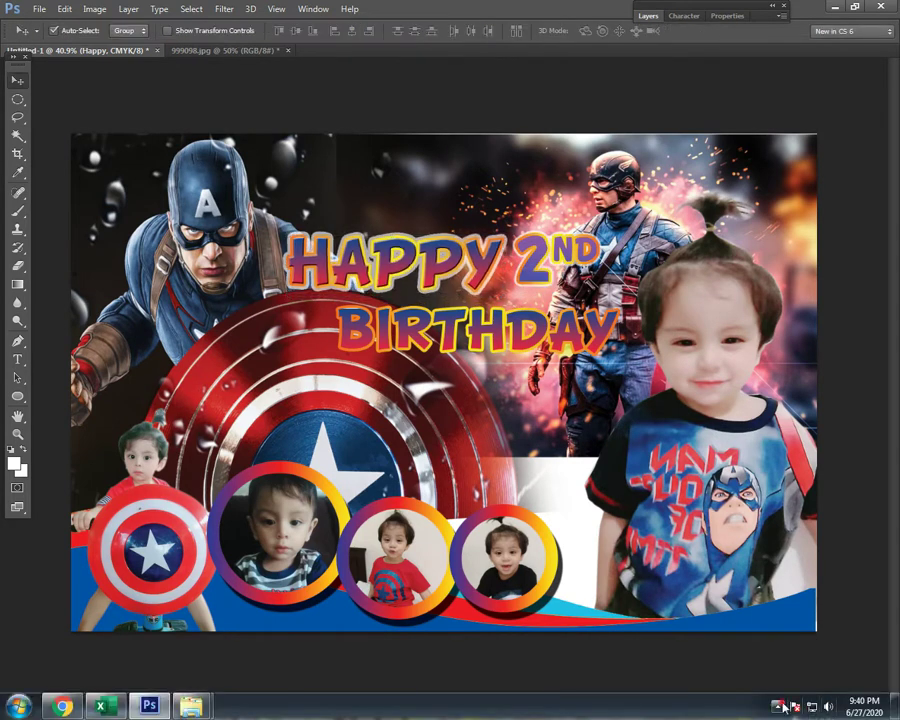
{"action": "left_click", "coordinate": [777, 705]}
{"action": "left_click", "coordinate": [777, 705]}
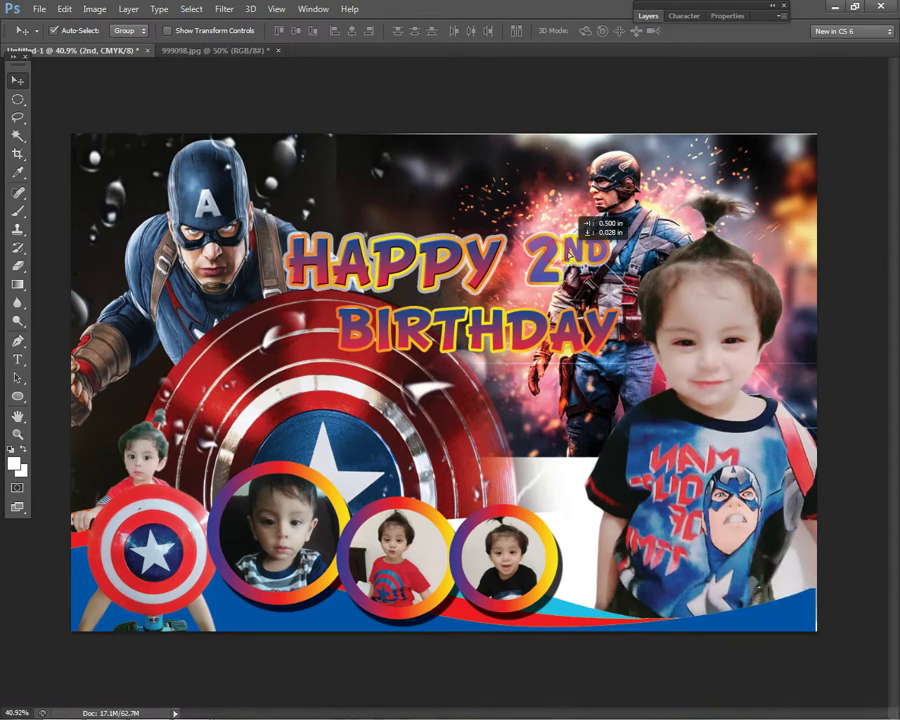
- Resize HAPPY to balance the heading and shift it about 13 px right
{"action": "right_click", "coordinate": [637, 325]}
{"action": "left_click", "coordinate": [662, 334]}
{"action": "left_click", "coordinate": [370, 258]}
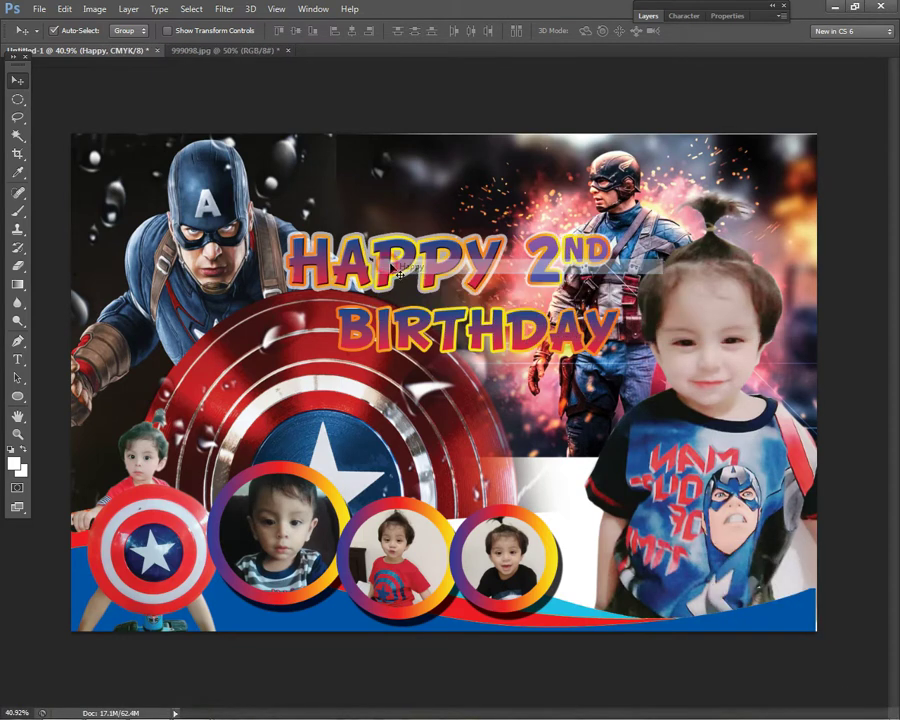
{"action": "key", "text": "ctrl+t"}
{"action": "left_click_drag", "start_coordinate": [503, 295], "coordinate": [505, 292]}
{"action": "key", "text": "Return"}
{"action": "left_click_drag", "start_coordinate": [446, 274], "coordinate": [459, 274]}
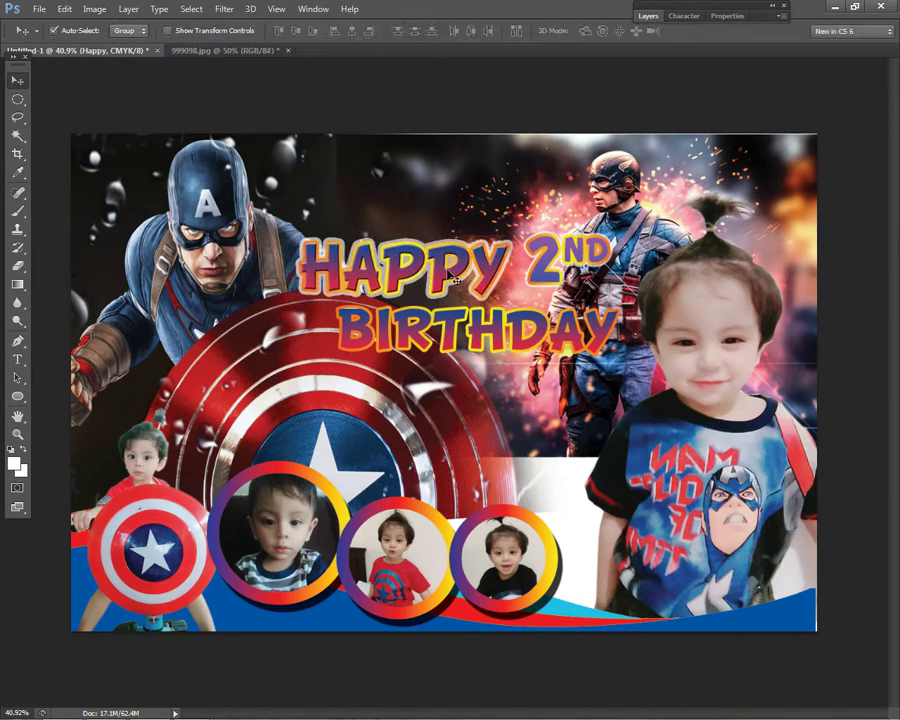
- Select the 2ND layer and nudge it closer to HAPPY
{"action": "right_click", "coordinate": [538, 354]}
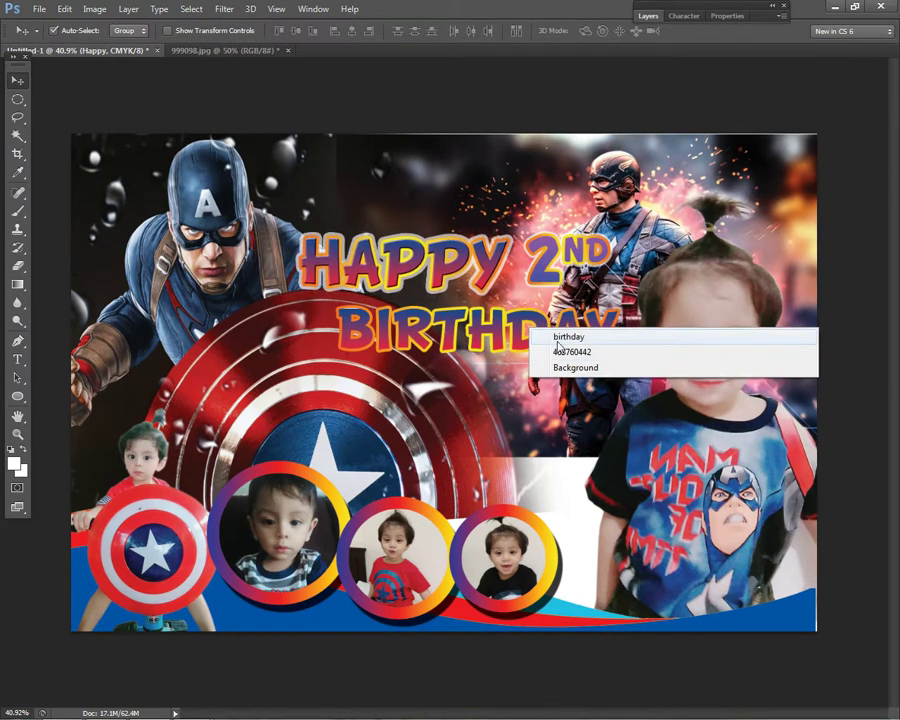
{"action": "left_click", "coordinate": [562, 337]}
{"action": "right_click", "coordinate": [558, 260]}
{"action": "left_click", "coordinate": [590, 267]}
{"action": "left_click_drag", "start_coordinate": [466, 195], "coordinate": [467, 197]}
{"action": "scroll", "coordinate": [660, 355], "scroll_direction": "down", "scroll_amount": 5}
{"action": "scroll", "coordinate": [444, 382], "scroll_direction": "up", "scroll_amount": 3}
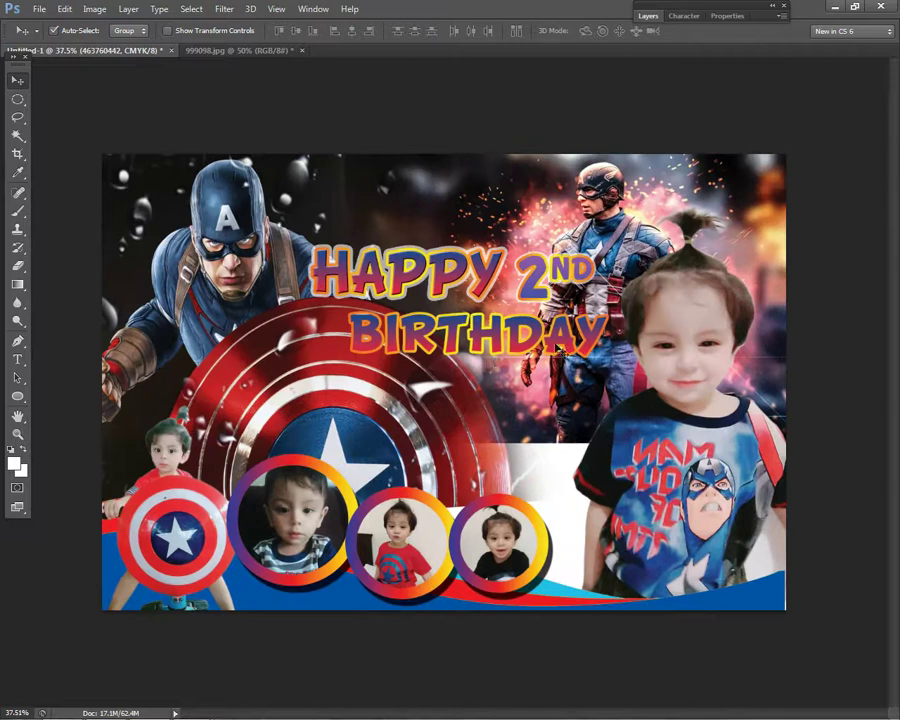
- Select Layer 3 and start a free transform, then cancel it
{"action": "left_click", "coordinate": [489, 355]}
{"action": "left_click", "coordinate": [398, 388]}
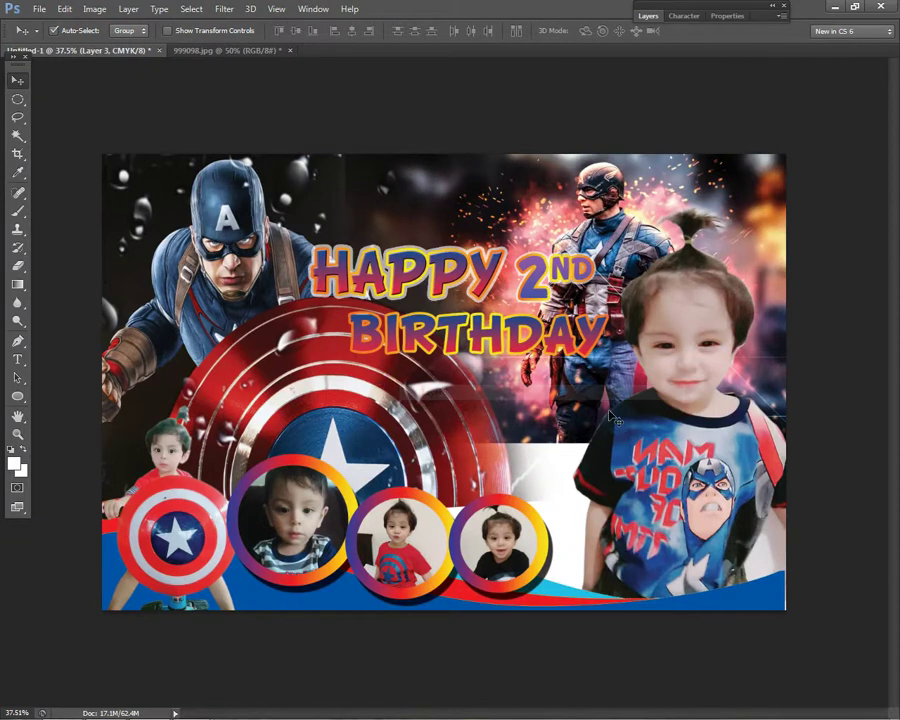
{"action": "key", "text": "ctrl+t"}
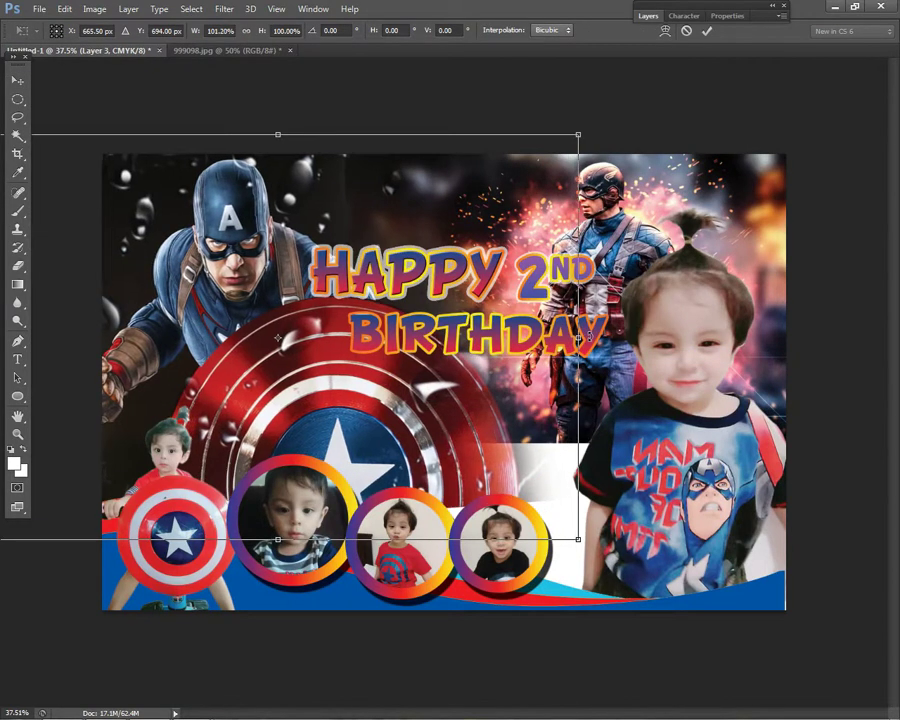
{"action": "key", "text": "Return"}
- Rasterize the background photo smart object for erasing, with a 500 px eraser brush
{"action": "right_click", "coordinate": [597, 427]}
{"action": "left_click", "coordinate": [597, 427]}
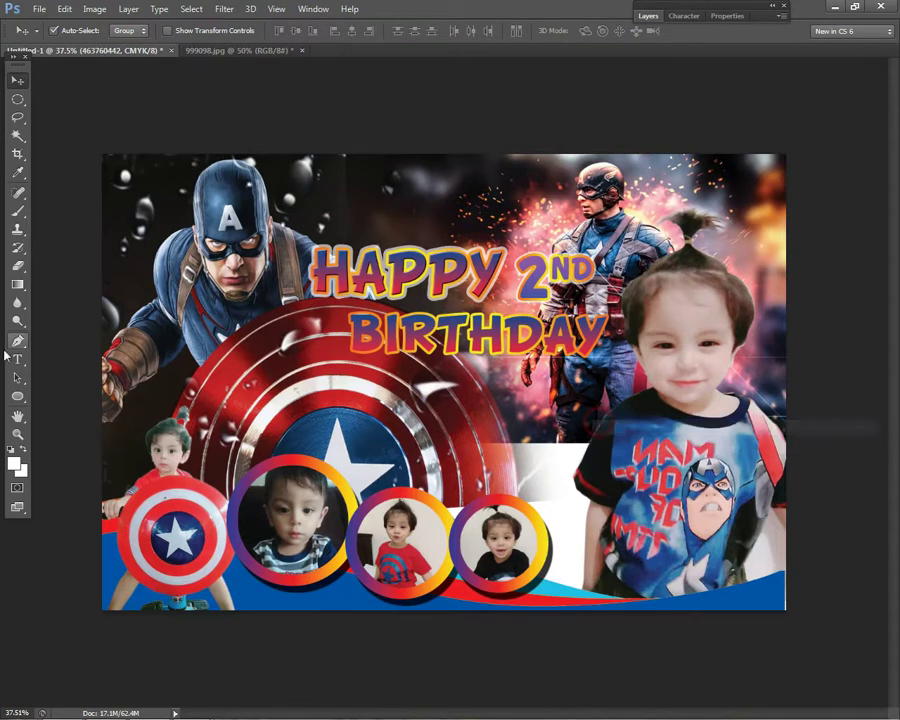
{"action": "key", "text": "e"}
{"action": "left_click", "coordinate": [666, 425]}
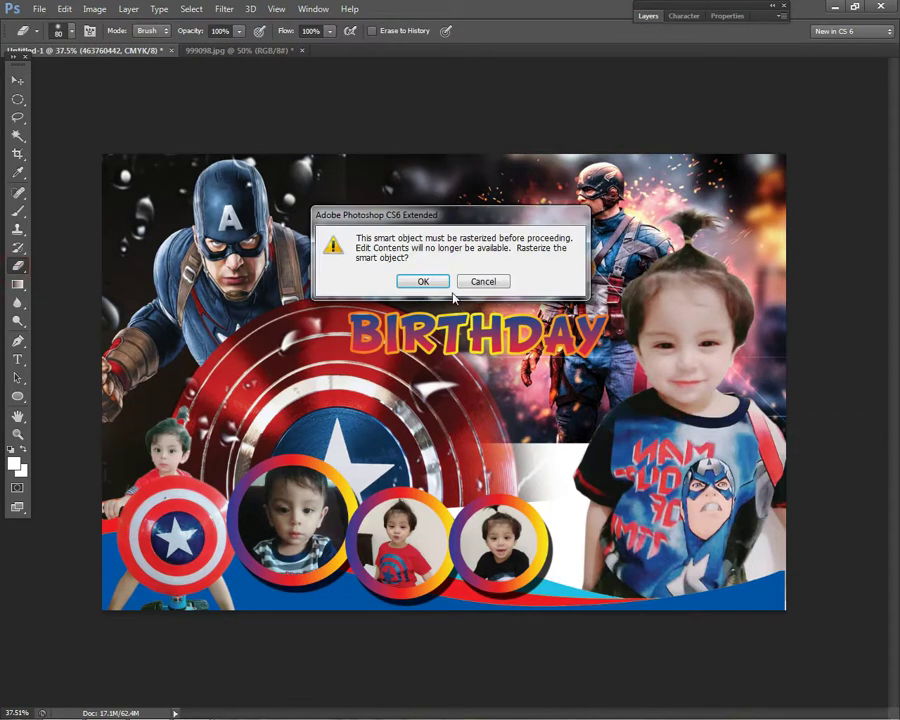
{"action": "left_click", "coordinate": [424, 280]}
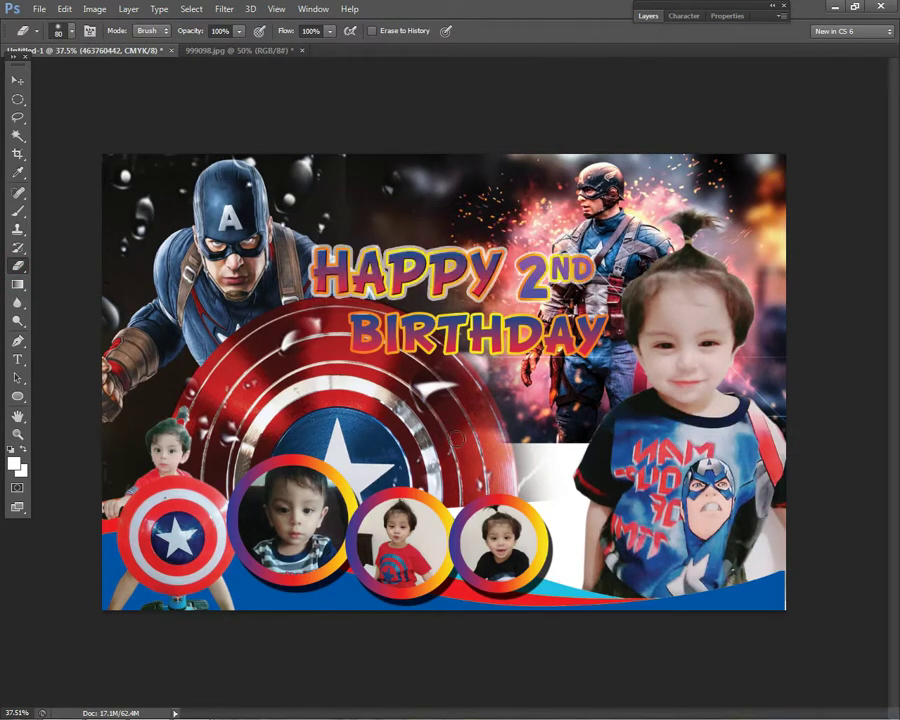
{"action": "key", "text": "bracketright"}
{"action": "key", "text": "bracketright"}
{"action": "key", "text": "bracketright"}
{"action": "key", "text": "bracketright"}
{"action": "key", "text": "bracketright"}
{"action": "key", "text": "bracketright"}
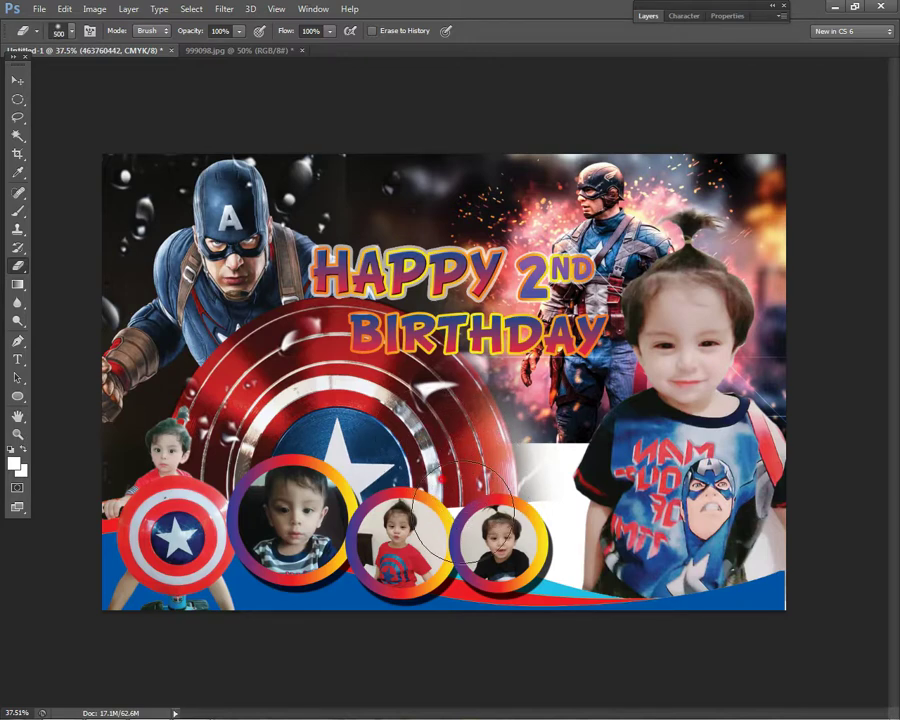
- Return to the Move tool and select the birthday text layer
{"action": "left_click", "coordinate": [17, 80]}
{"action": "scroll", "coordinate": [420, 318], "scroll_direction": "up", "scroll_amount": 3}
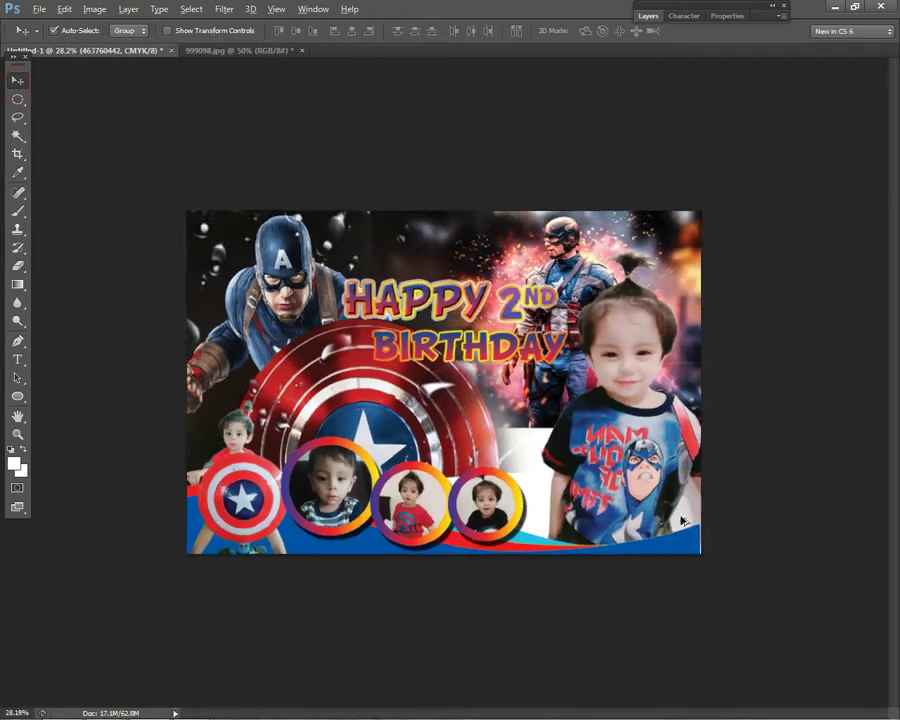
{"action": "left_click", "coordinate": [420, 318]}
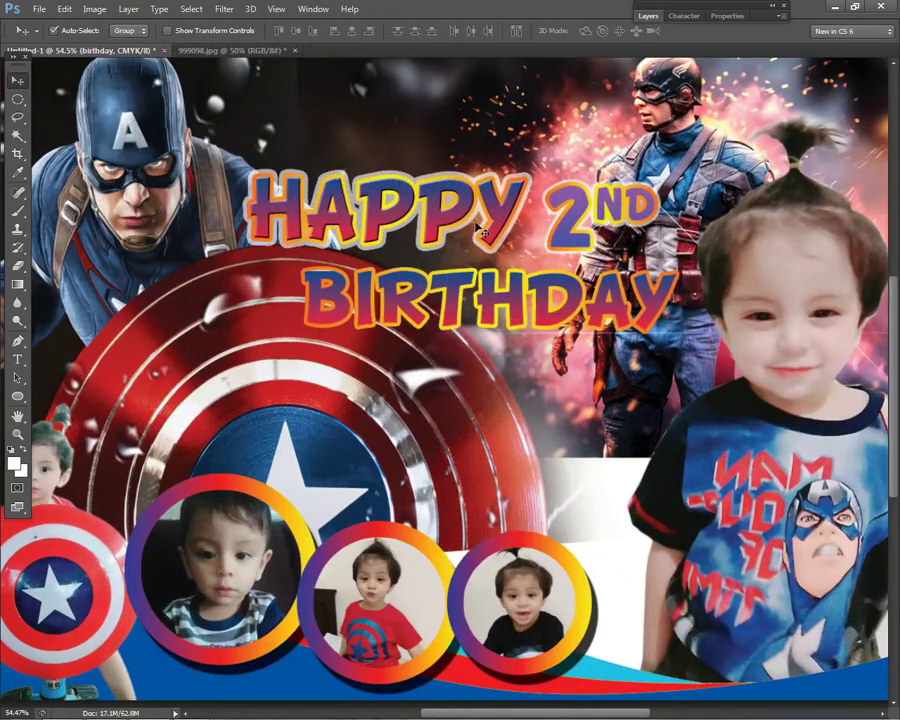
- Add a white outer glow with 38% spread to BIRTHDAY and apply it
{"action": "left_click", "coordinate": [647, 16]}
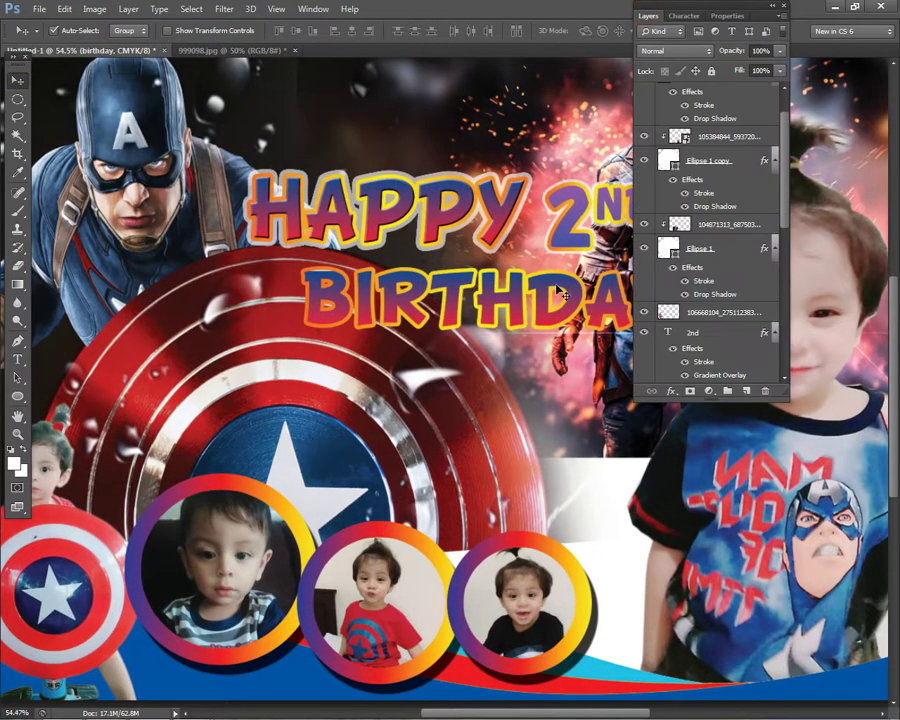
{"action": "scroll", "coordinate": [646, 282], "scroll_direction": "down", "scroll_amount": 3}
{"action": "left_click", "coordinate": [671, 391]}
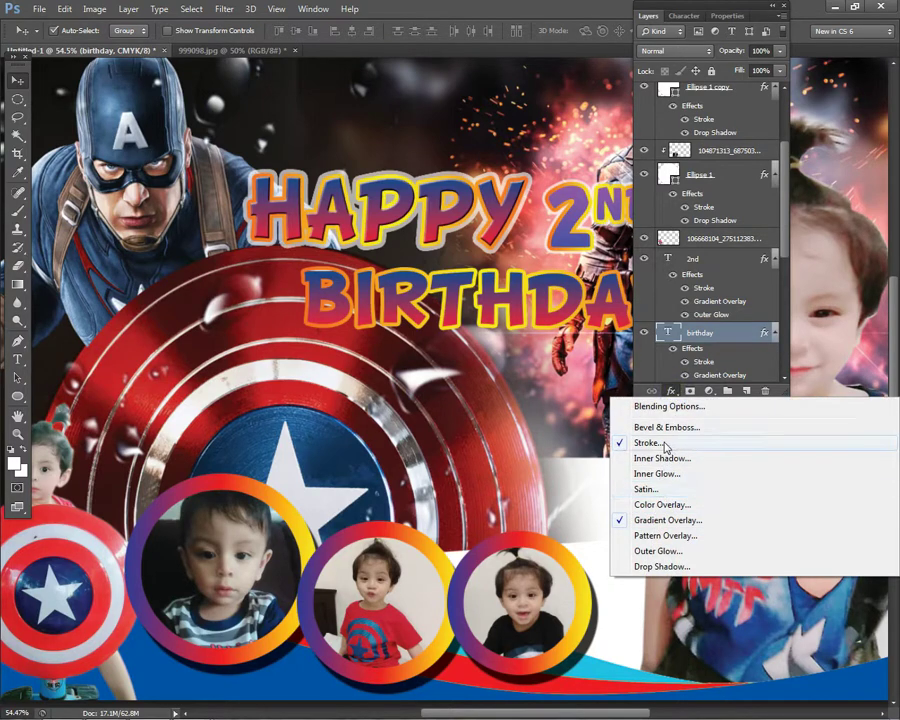
{"action": "left_click", "coordinate": [645, 551]}
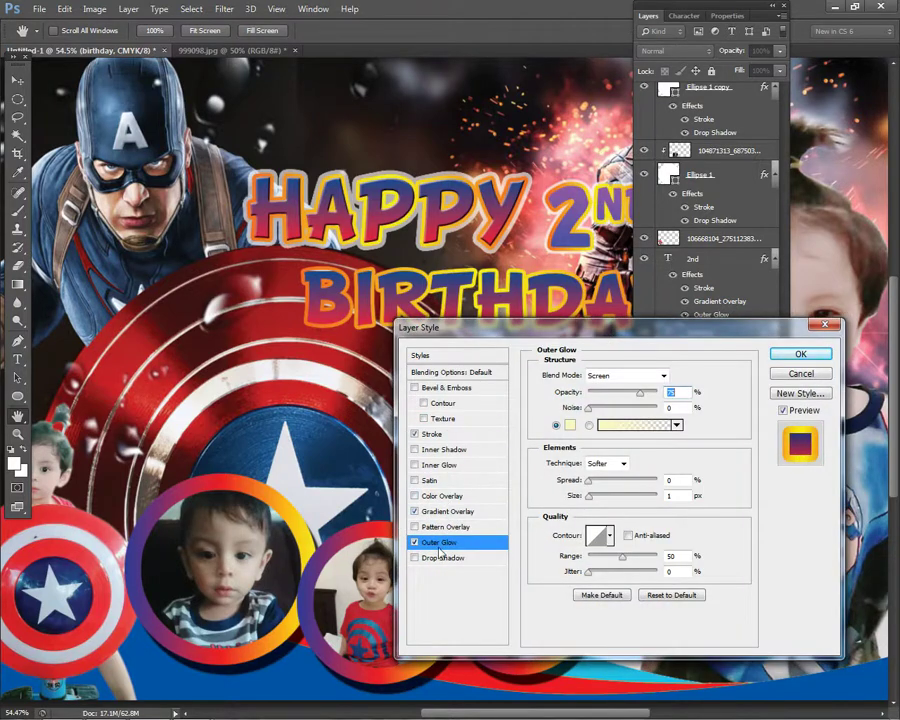
{"action": "left_click", "coordinate": [570, 425]}
{"action": "left_click_drag", "start_coordinate": [300, 398], "coordinate": [168, 345]}
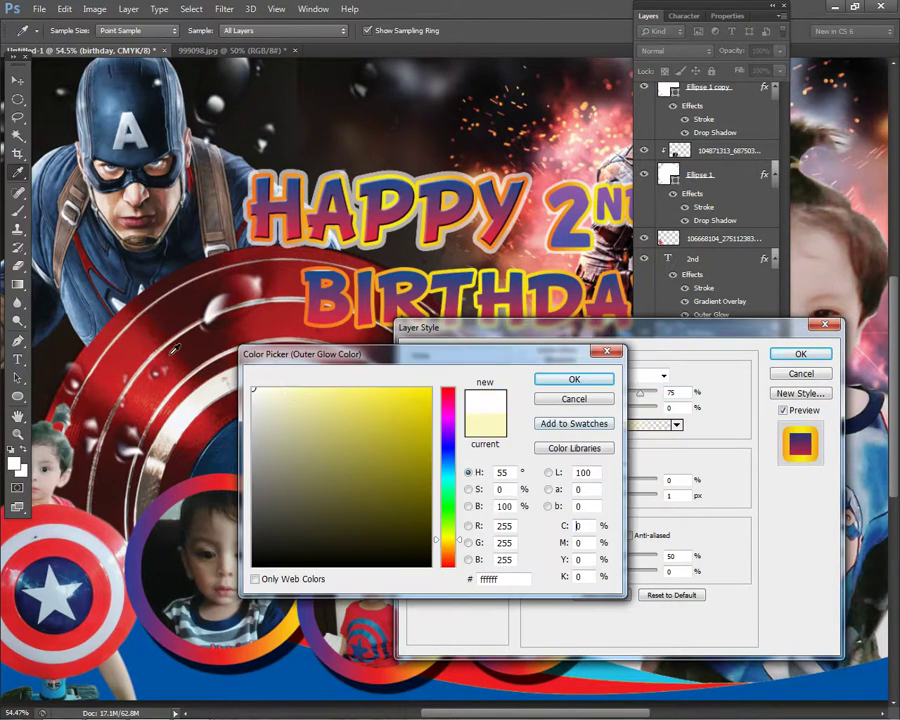
{"action": "left_click", "coordinate": [545, 379]}
{"action": "left_click", "coordinate": [593, 495]}
{"action": "left_click_drag", "start_coordinate": [581, 482], "coordinate": [600, 500]}
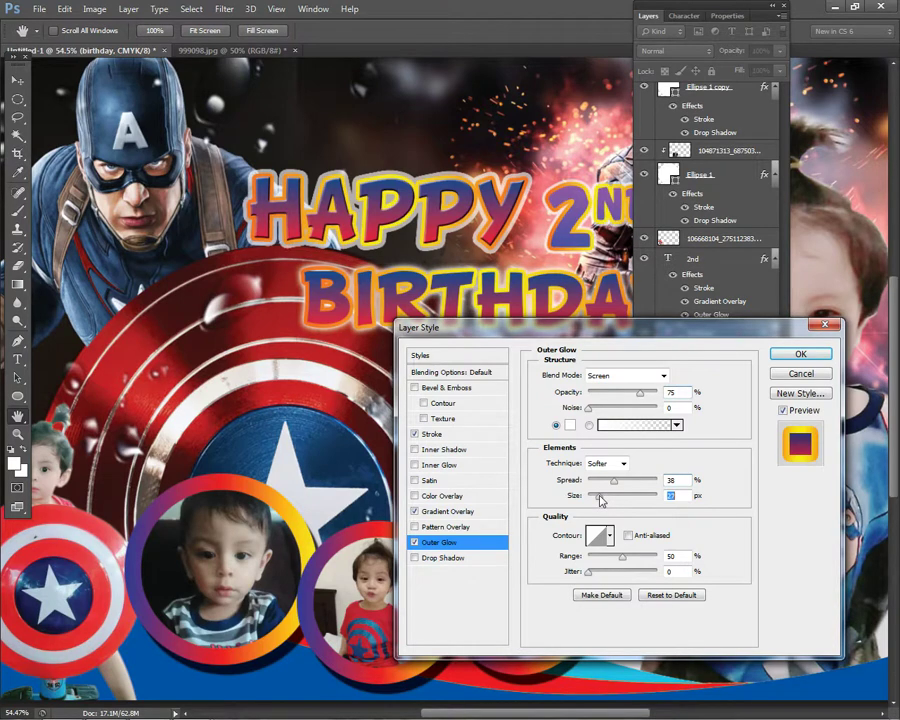
{"action": "left_click", "coordinate": [800, 353]}
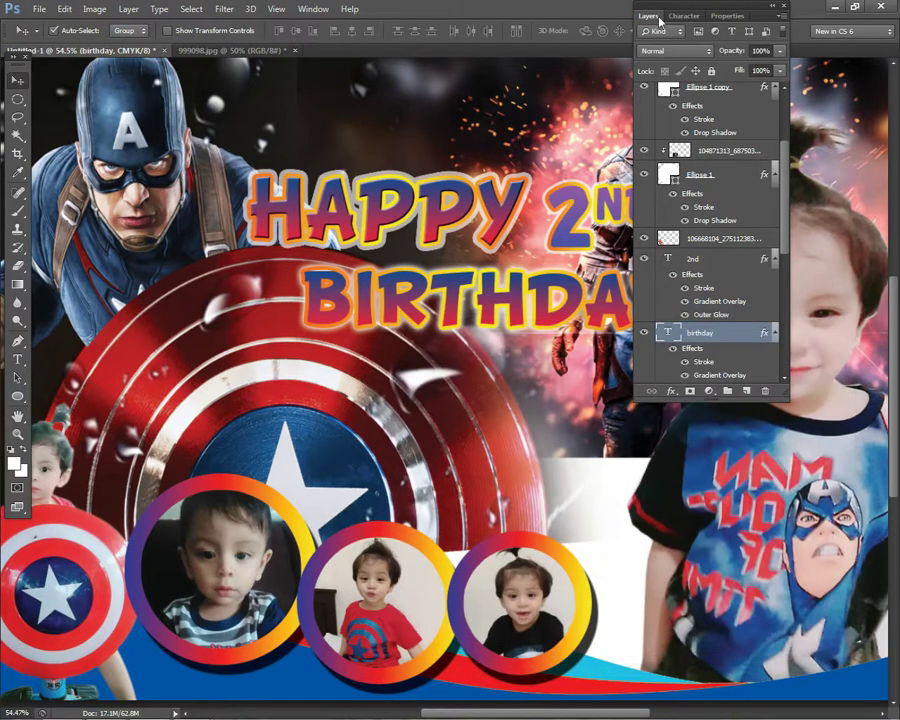
- Collapse the layers panel and open the hidden system tray icons
{"action": "double_click", "coordinate": [651, 12]}
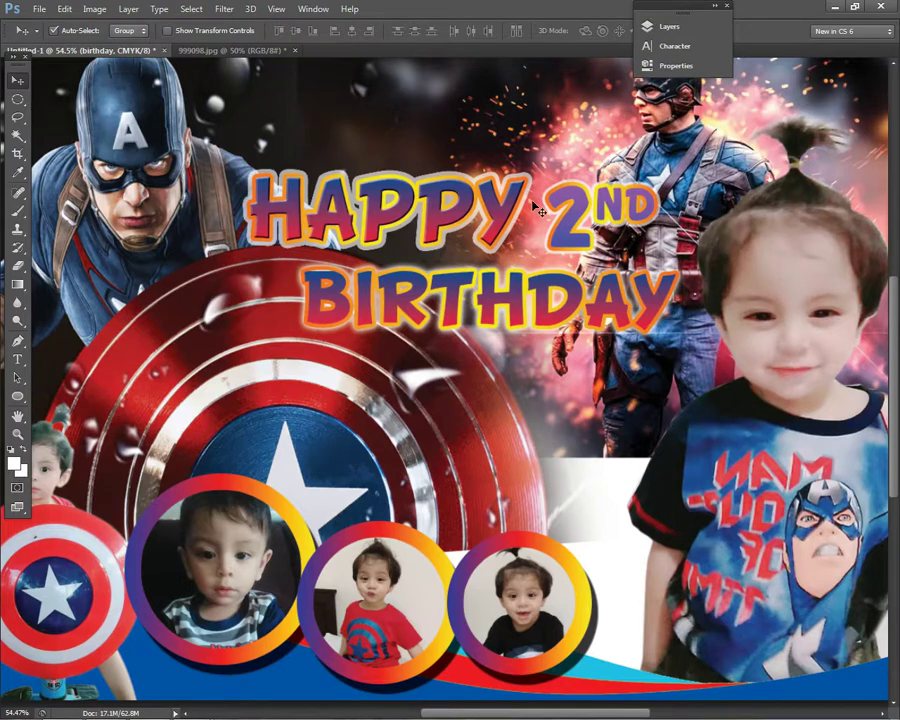
{"action": "scroll", "coordinate": [540, 207], "scroll_direction": "down", "scroll_amount": 3}
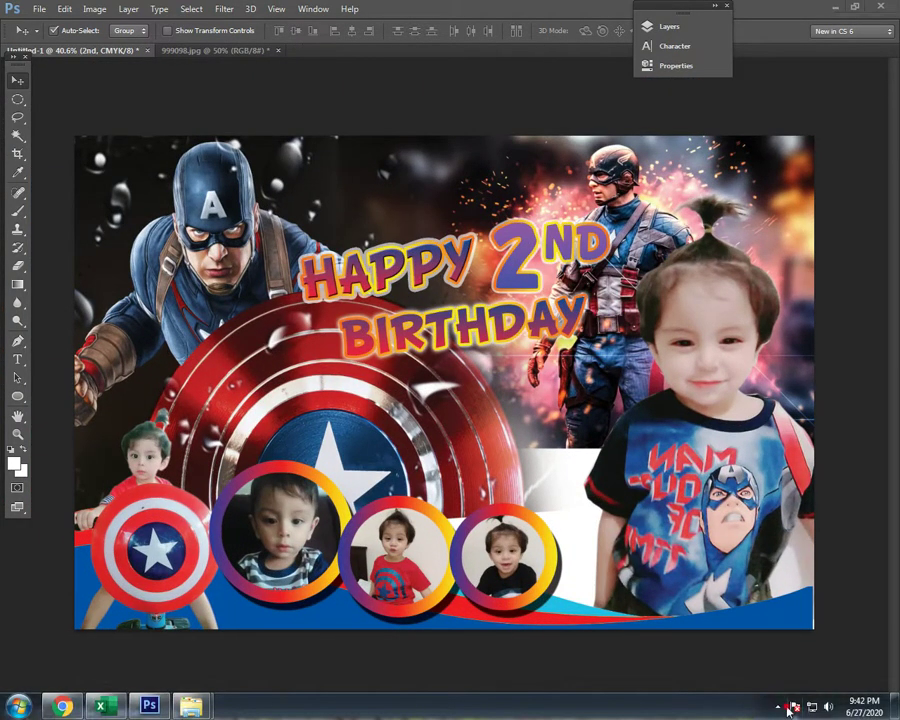
{"action": "left_click", "coordinate": [783, 707]}
- Adjust the 2ND bevel depth, try a red colour overlay, remove it, and apply the style
{"action": "left_click", "coordinate": [673, 693]}
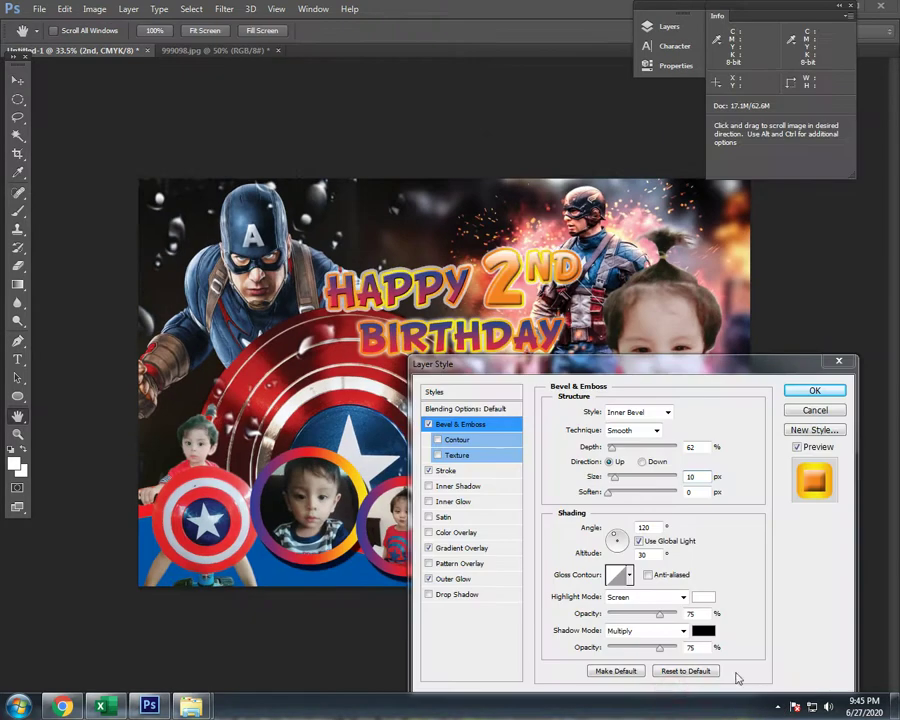
{"action": "left_click", "coordinate": [429, 580]}
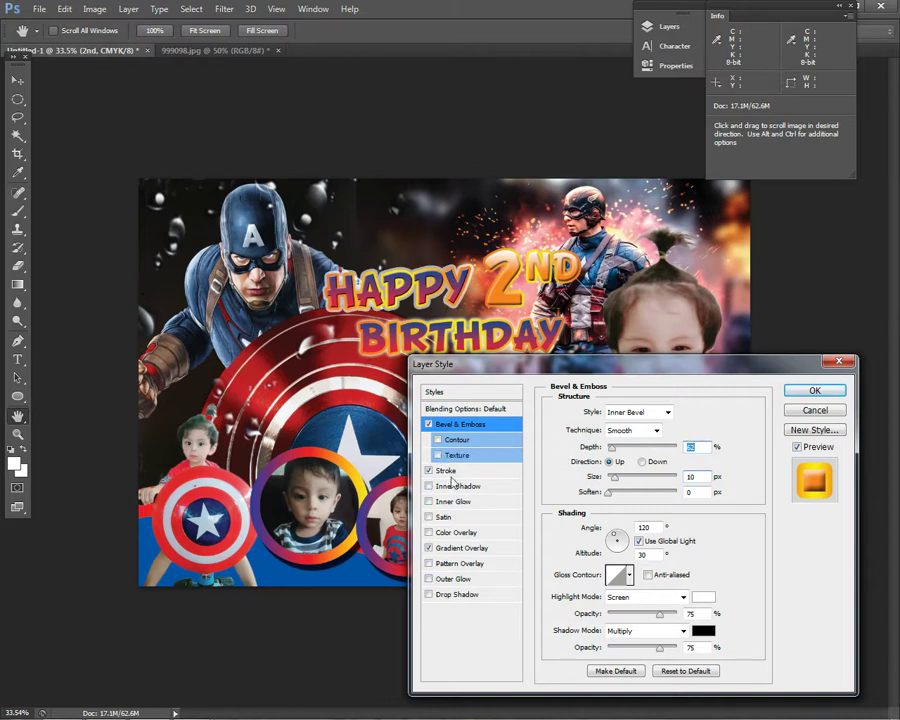
{"action": "left_click", "coordinate": [446, 533]}
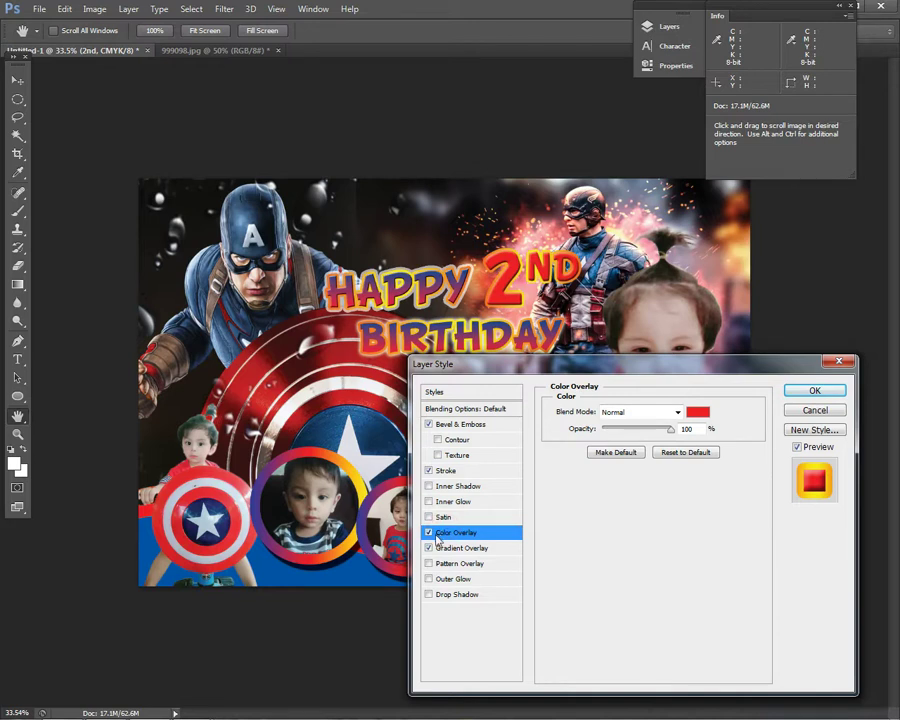
{"action": "left_click", "coordinate": [429, 533]}
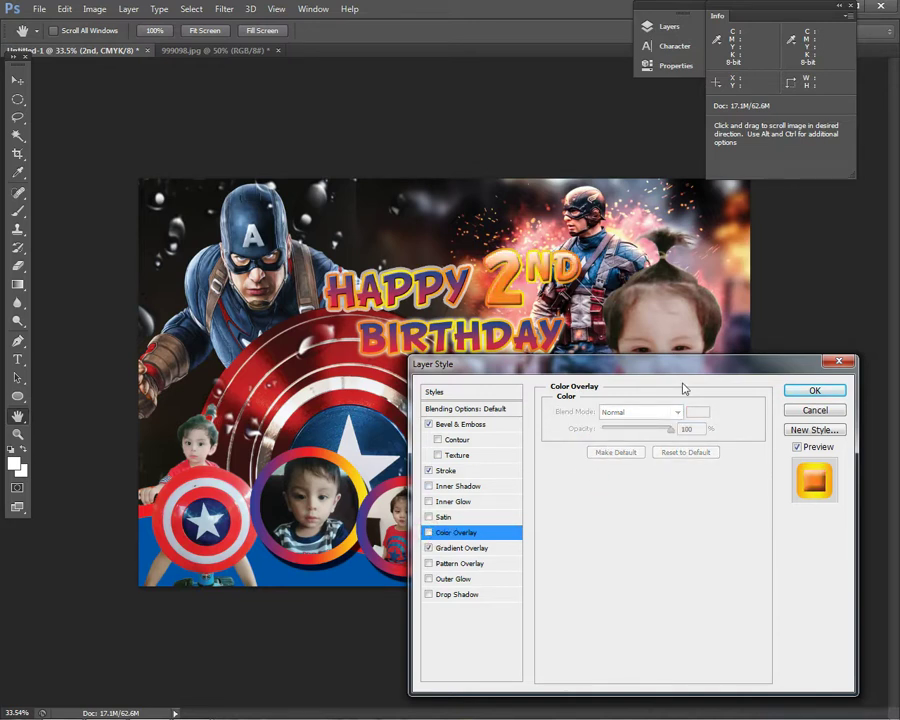
{"action": "left_click", "coordinate": [814, 390]}
{"action": "left_click", "coordinate": [14, 80]}
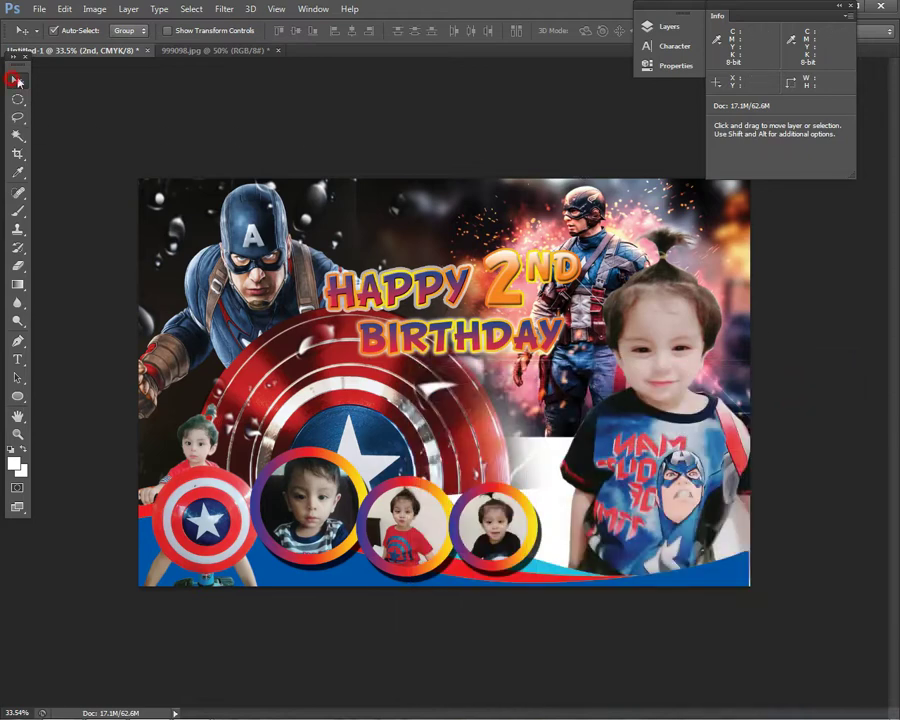
- Pick the Happy text layer from the canvas and briefly start, then cancel, a transform
{"action": "scroll", "coordinate": [440, 387], "scroll_direction": "down", "scroll_amount": 3}
{"action": "scroll", "coordinate": [440, 387], "scroll_direction": "up", "scroll_amount": 4}
{"action": "right_click", "coordinate": [520, 272]}
{"action": "key", "text": "Escape"}
{"action": "right_click", "coordinate": [405, 288]}
{"action": "left_click", "coordinate": [425, 295]}
{"action": "right_click", "coordinate": [469, 344]}
{"action": "left_click", "coordinate": [482, 342]}
{"action": "right_click", "coordinate": [516, 345]}
{"action": "left_click", "coordinate": [526, 346]}
{"action": "right_click", "coordinate": [437, 282]}
{"action": "left_click", "coordinate": [450, 289]}
{"action": "key", "text": "ctrl+t"}
{"action": "key", "text": "Escape"}
- Duplicate the BIRTHDAY text layer, placing the copy below the original
{"action": "right_click", "coordinate": [444, 346]}
{"action": "left_click", "coordinate": [460, 347]}
{"action": "right_click", "coordinate": [446, 345]}
{"action": "left_click", "coordinate": [460, 347]}
{"action": "right_click", "coordinate": [450, 346]}
{"action": "left_click", "coordinate": [450, 346]}
{"action": "left_click_drag", "start_coordinate": [450, 346], "coordinate": [401, 419]}
- Select all text in the copied BIRTHDAY line with the Type tool so it can become the child's name
{"action": "key", "text": "t"}
{"action": "left_click", "coordinate": [486, 378]}
{"action": "key", "text": "ctrl+a"}
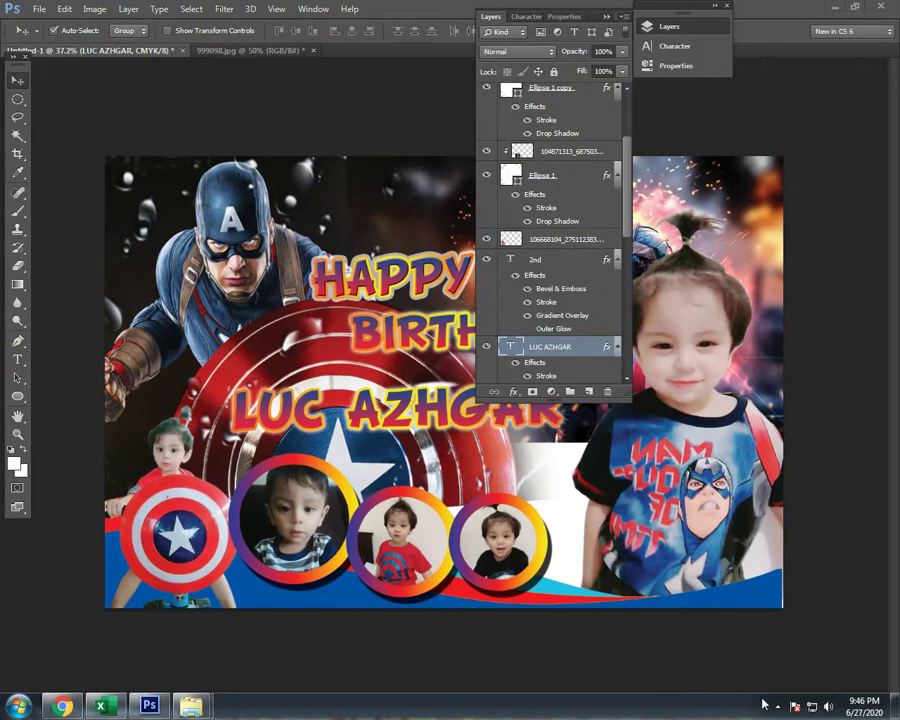
{"action": "left_click", "coordinate": [775, 707]}
{"action": "left_click", "coordinate": [697, 703]}
{"action": "left_click", "coordinate": [513, 392]}
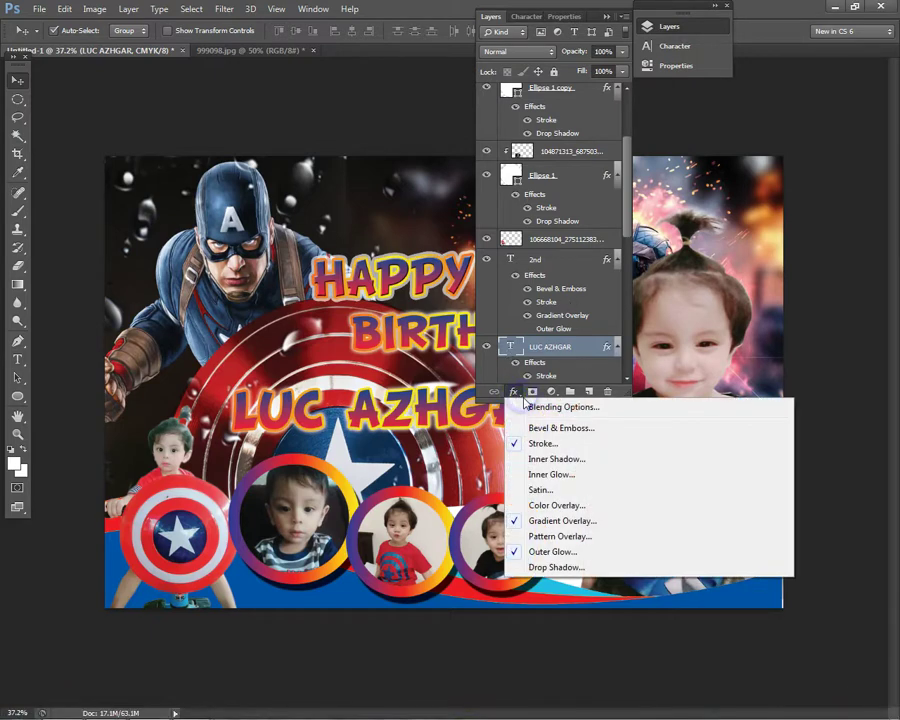
- Add a contoured bevel and emboss to the name and start a Black, White gradient overlay
{"action": "left_click", "coordinate": [550, 428]}
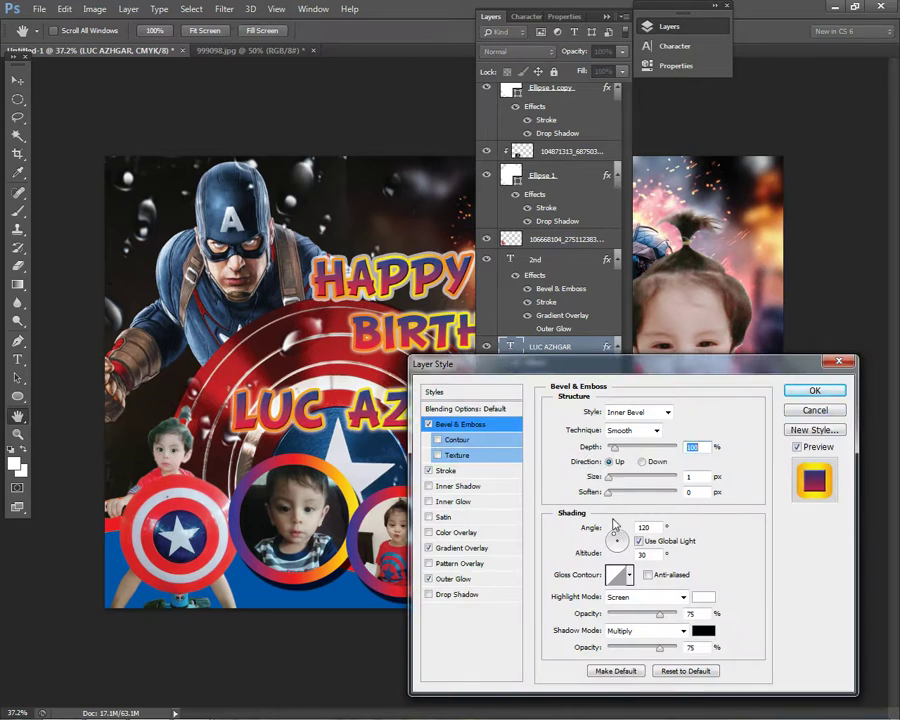
{"action": "left_click", "coordinate": [437, 440]}
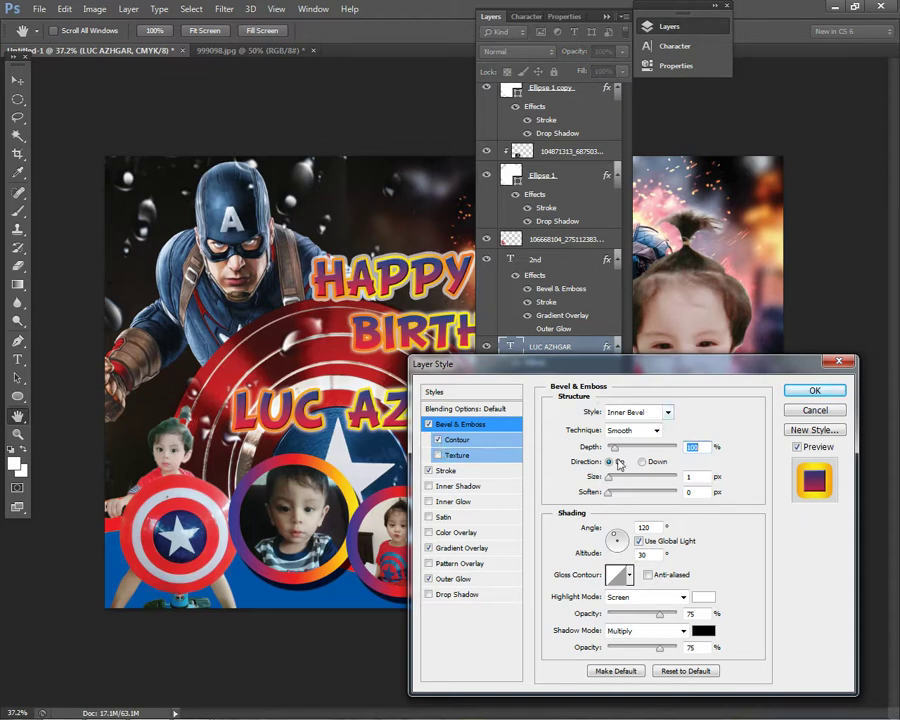
{"action": "left_click", "coordinate": [474, 550]}
{"action": "left_click", "coordinate": [640, 483]}
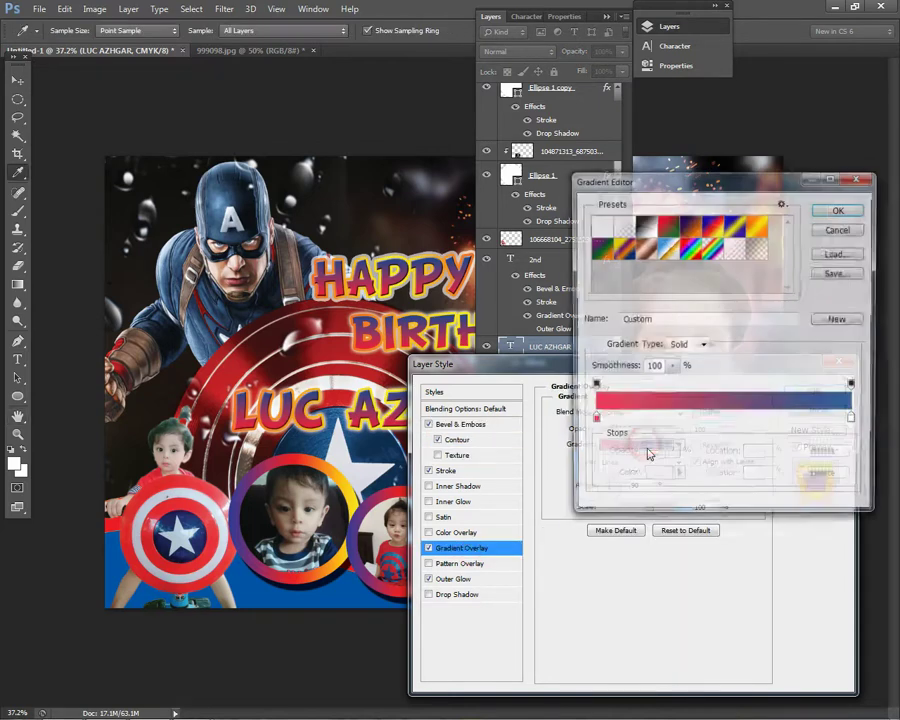
{"action": "left_click", "coordinate": [645, 226]}
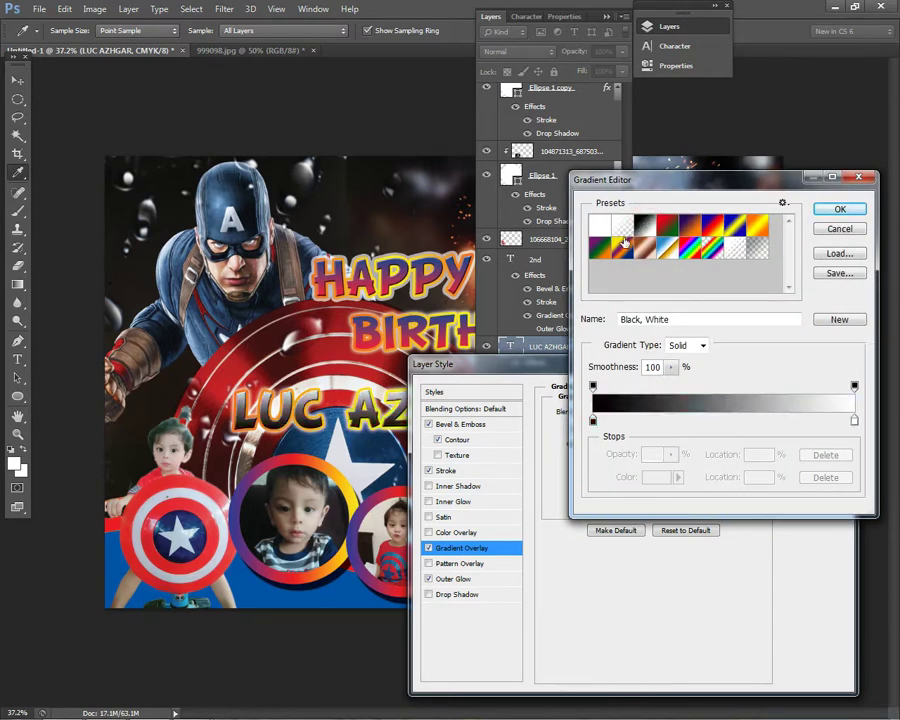
- Set the gradient's left colour stop to deep blue 0052a4
{"action": "left_click", "coordinate": [594, 387]}
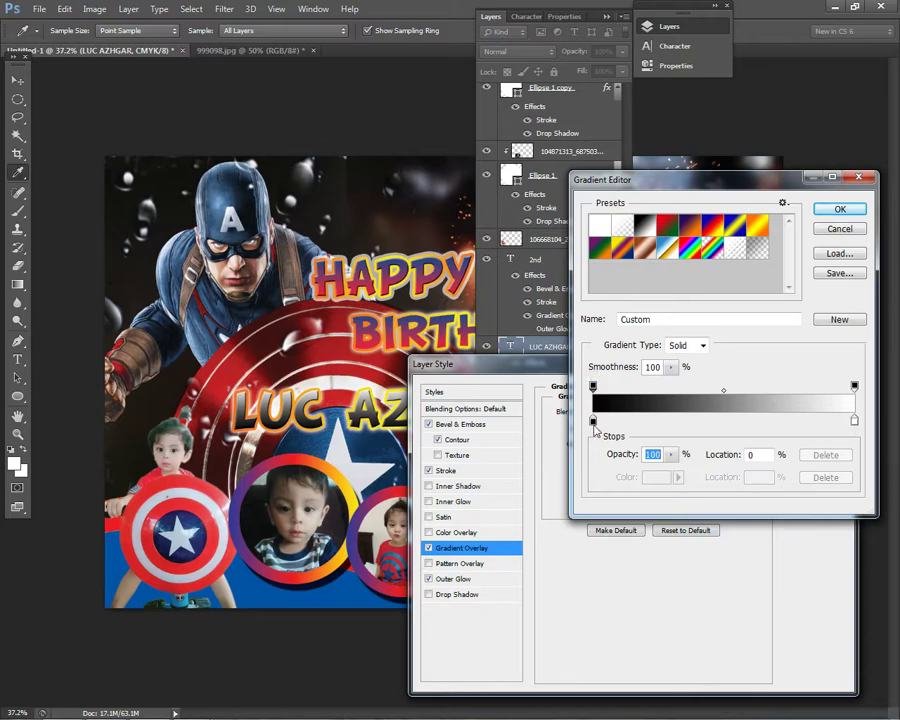
{"action": "left_click", "coordinate": [594, 422]}
{"action": "left_click", "coordinate": [656, 477]}
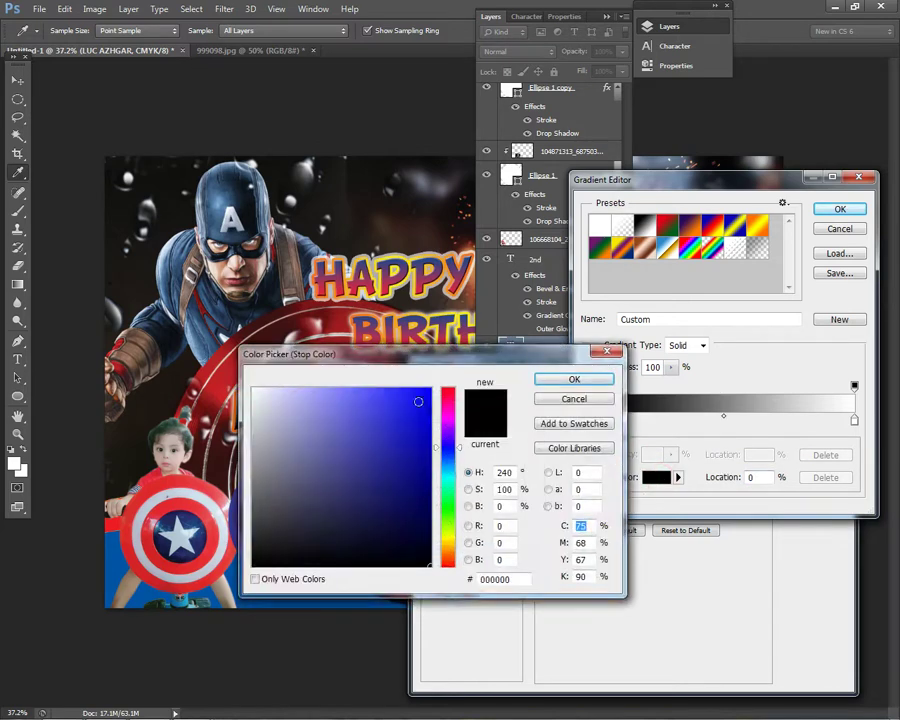
{"action": "left_click", "coordinate": [447, 392]}
{"action": "left_click_drag", "start_coordinate": [485, 354], "coordinate": [808, 321]}
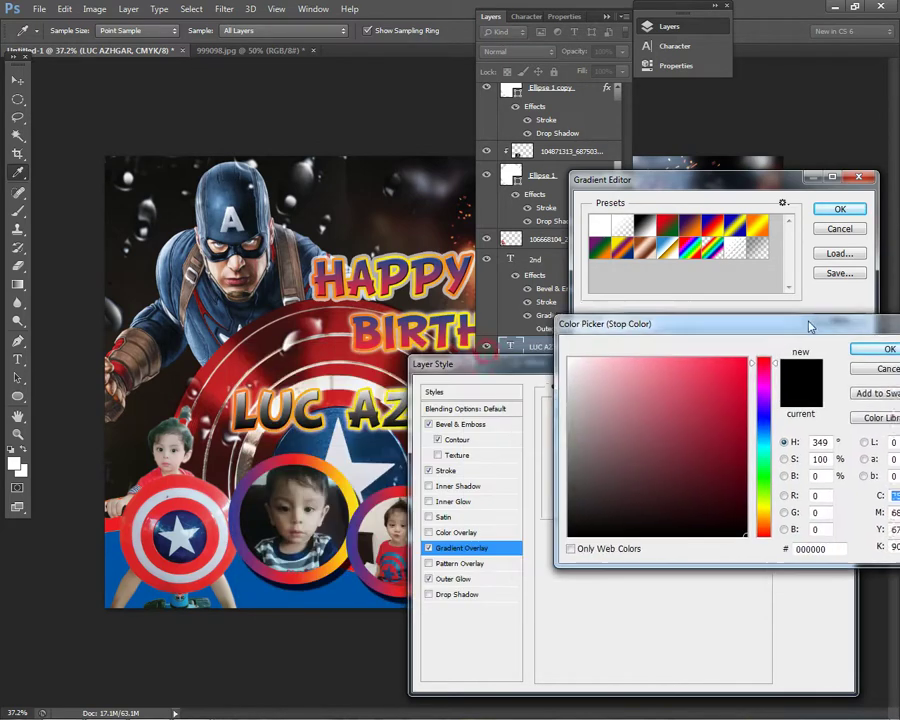
{"action": "left_click", "coordinate": [768, 412]}
{"action": "left_click_drag", "start_coordinate": [738, 372], "coordinate": [800, 340]}
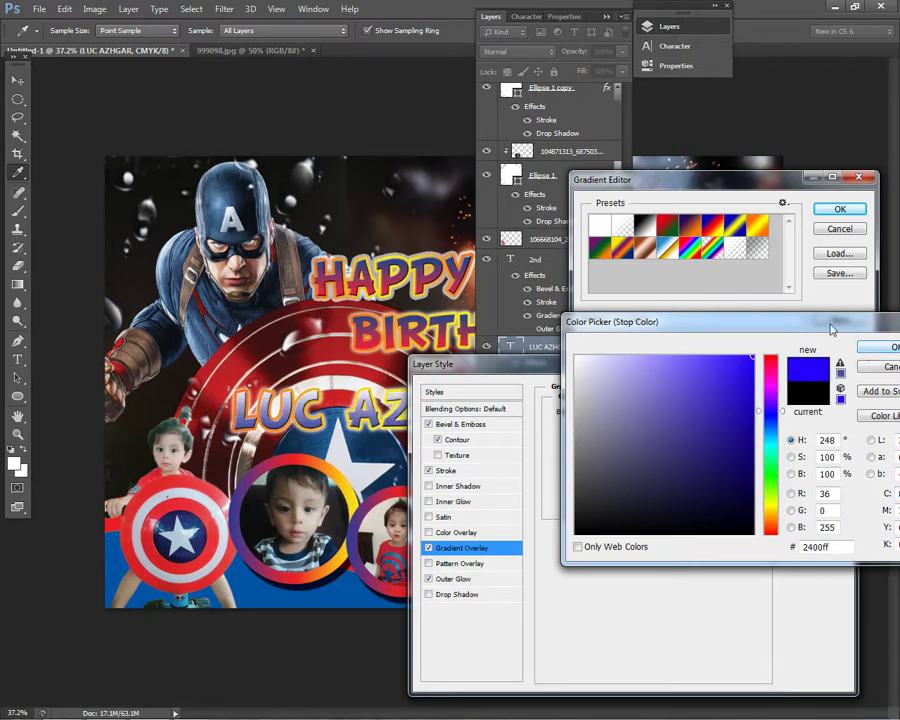
{"action": "left_click_drag", "start_coordinate": [830, 330], "coordinate": [732, 346]}
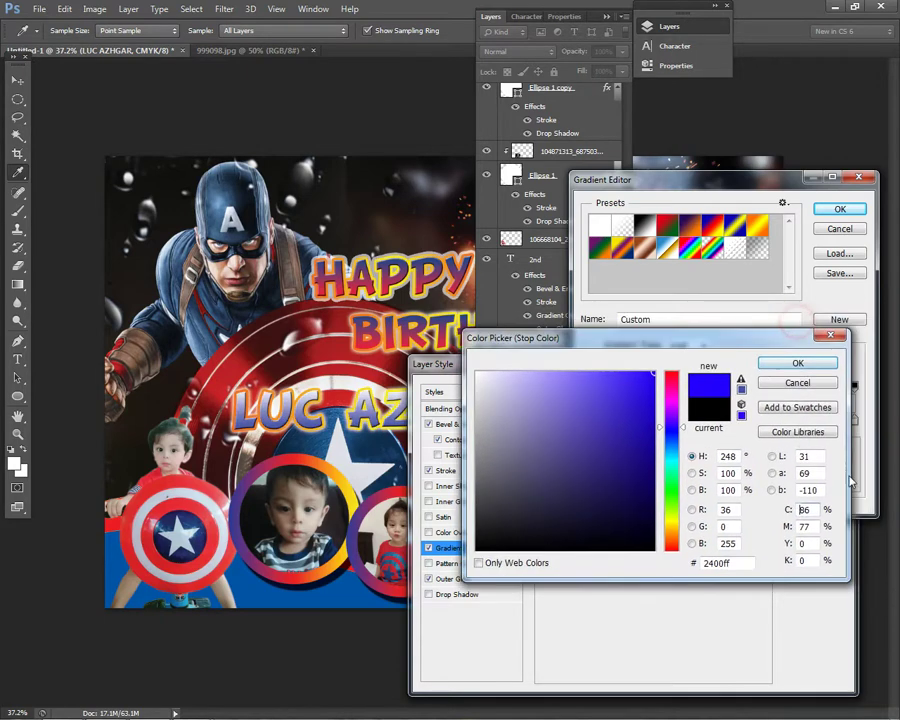
{"action": "double_click", "coordinate": [808, 510]}
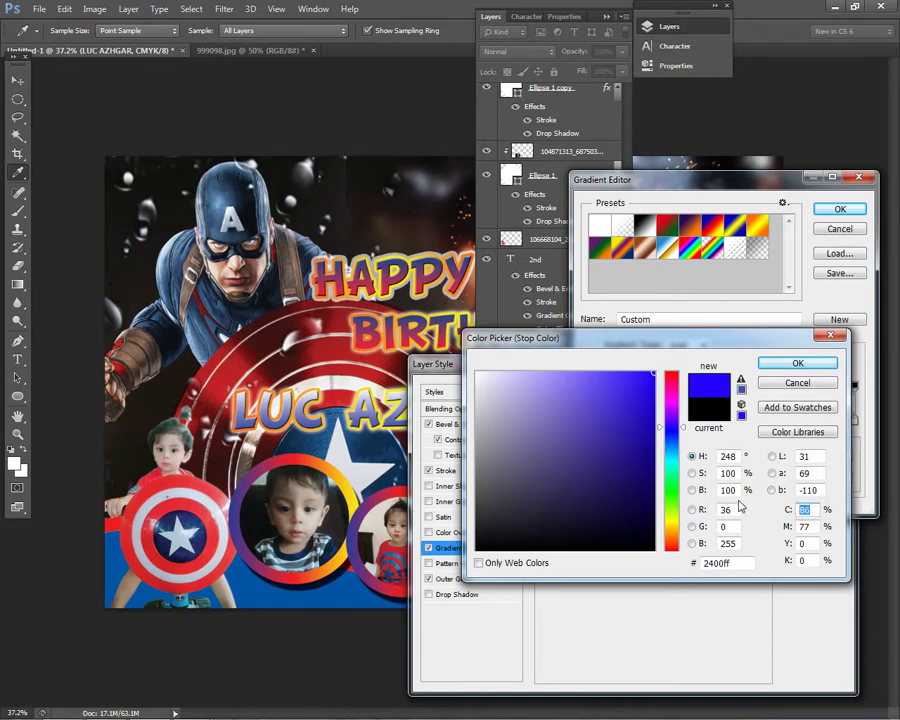
{"action": "type", "text": "21"}
{"action": "type", "text": "0"}
{"action": "key", "text": "BackSpace"}
{"action": "key", "text": "BackSpace"}
{"action": "type", "text": "100"}
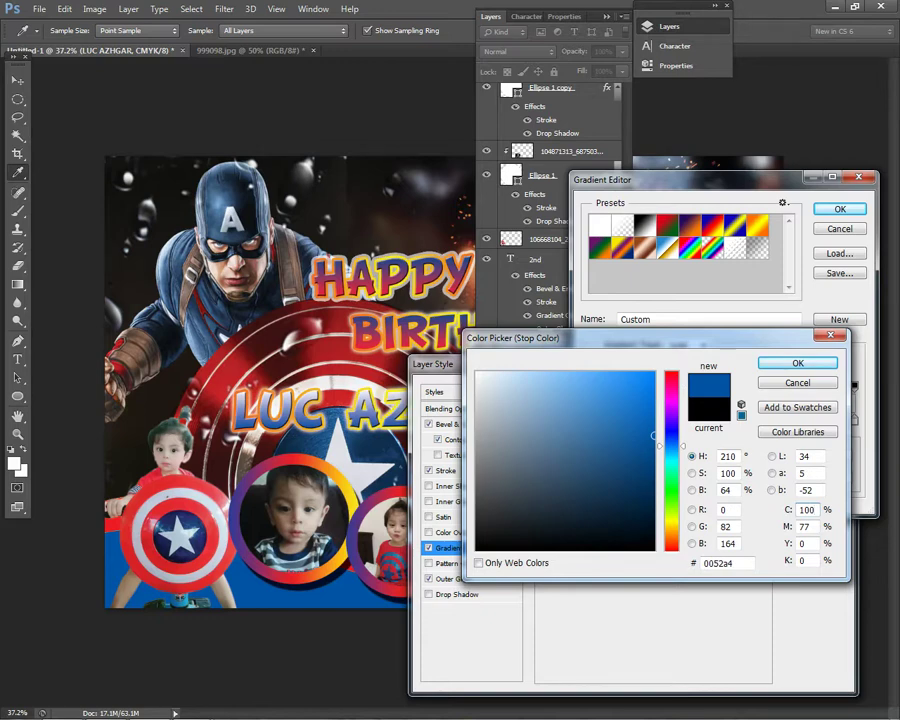
{"action": "key", "text": "Return"}
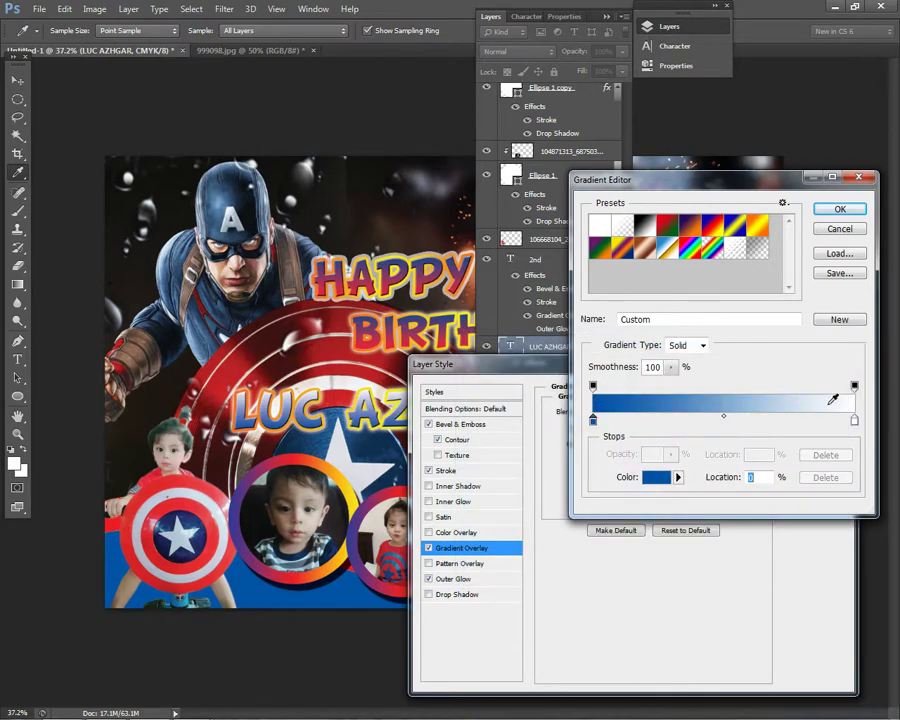
- Try blue, then a saturated orange, on the gradient's right colour stop
{"action": "left_click", "coordinate": [855, 421]}
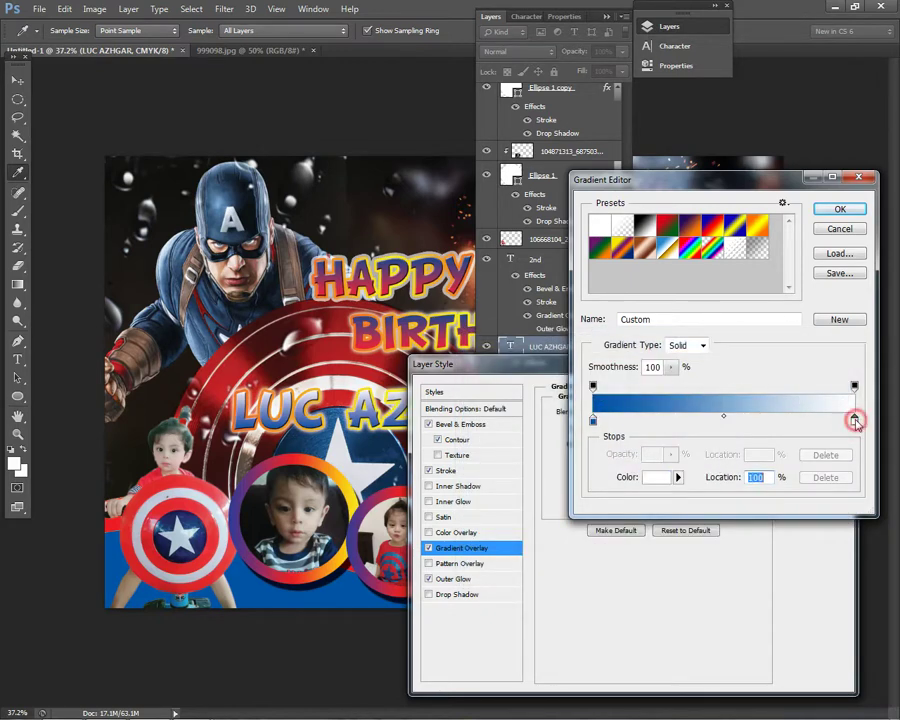
{"action": "left_click", "coordinate": [653, 480]}
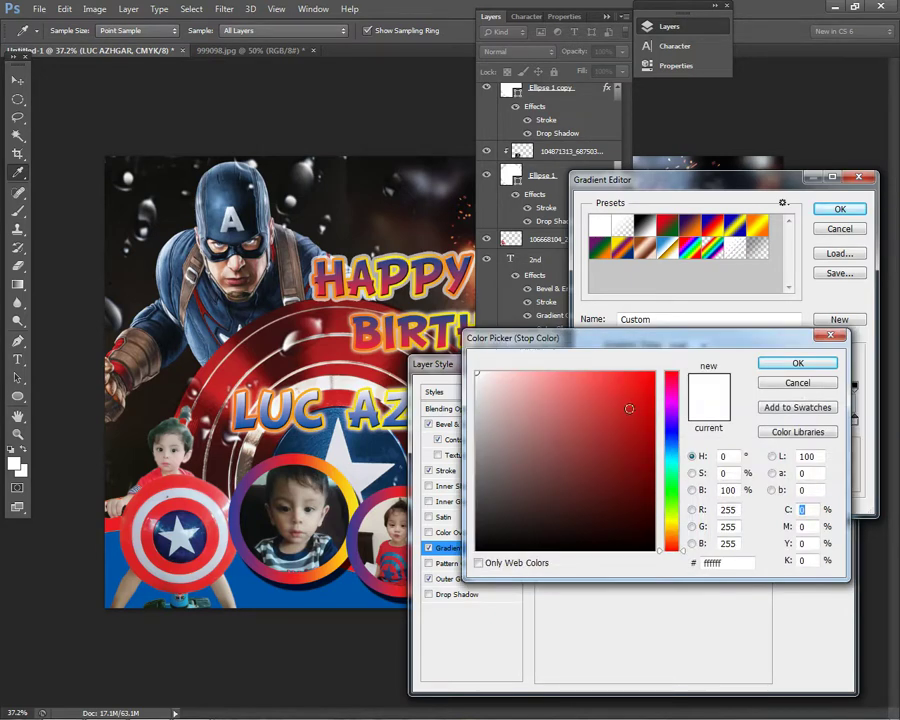
{"action": "left_click_drag", "start_coordinate": [626, 408], "coordinate": [700, 350]}
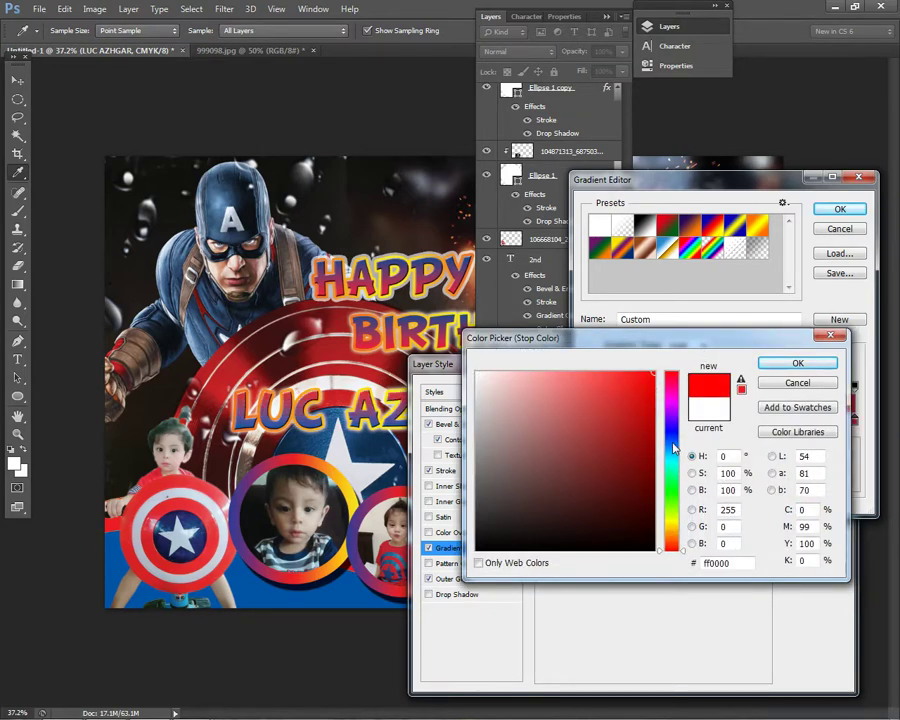
{"action": "left_click_drag", "start_coordinate": [672, 451], "coordinate": [674, 441]}
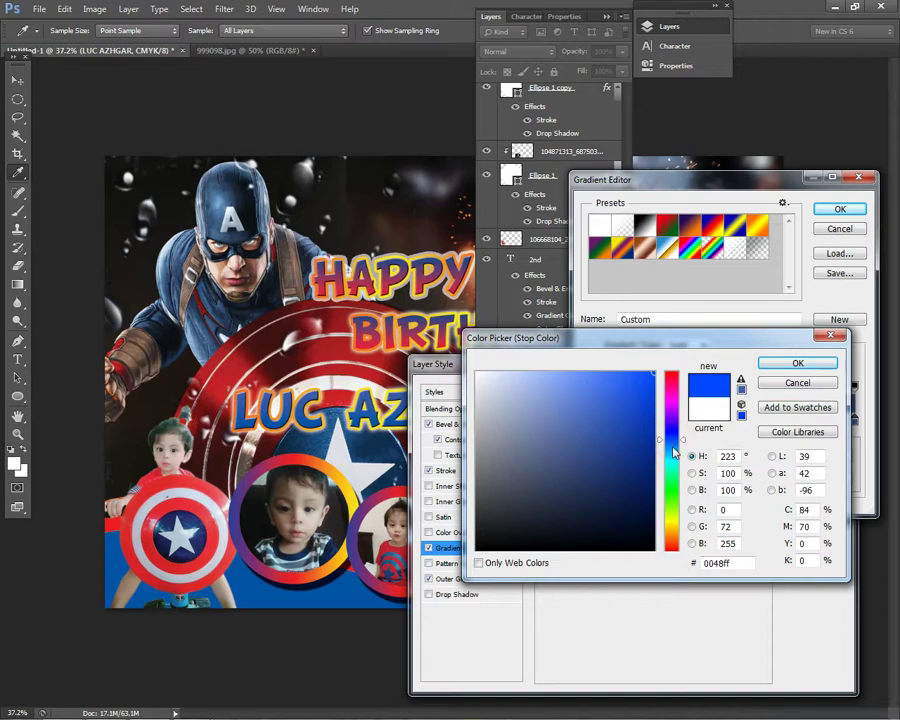
{"action": "left_click", "coordinate": [785, 367]}
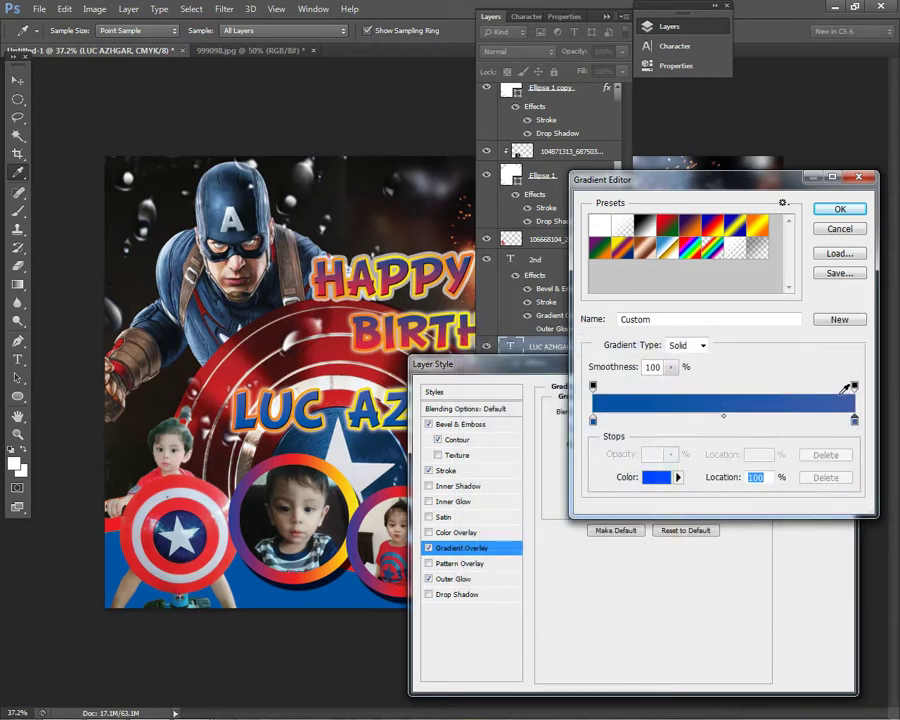
{"action": "left_click", "coordinate": [855, 422]}
{"action": "double_click", "coordinate": [855, 418]}
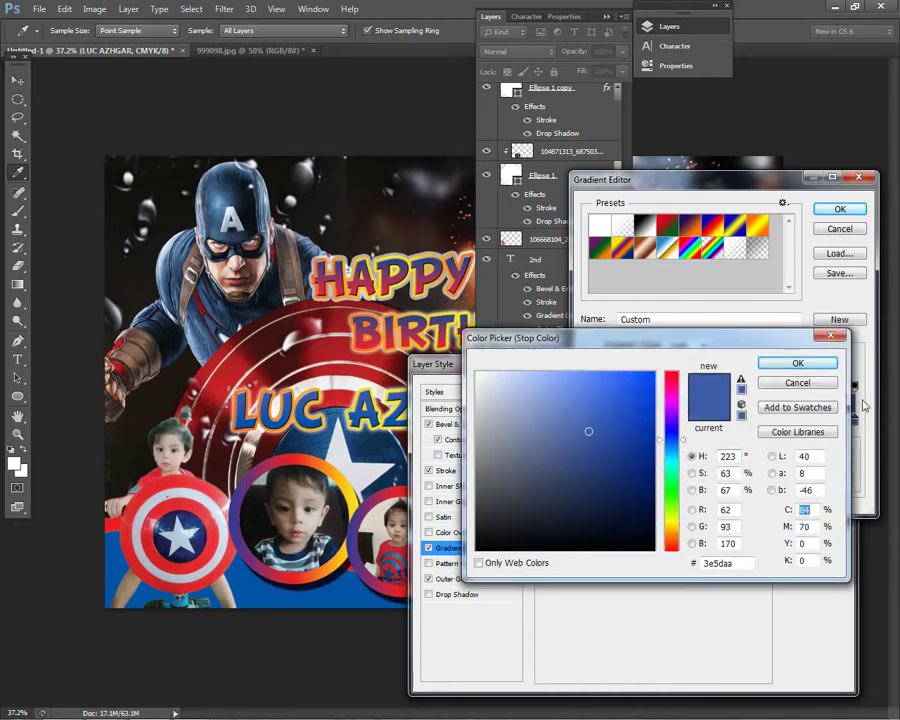
{"action": "type", "text": "25"}
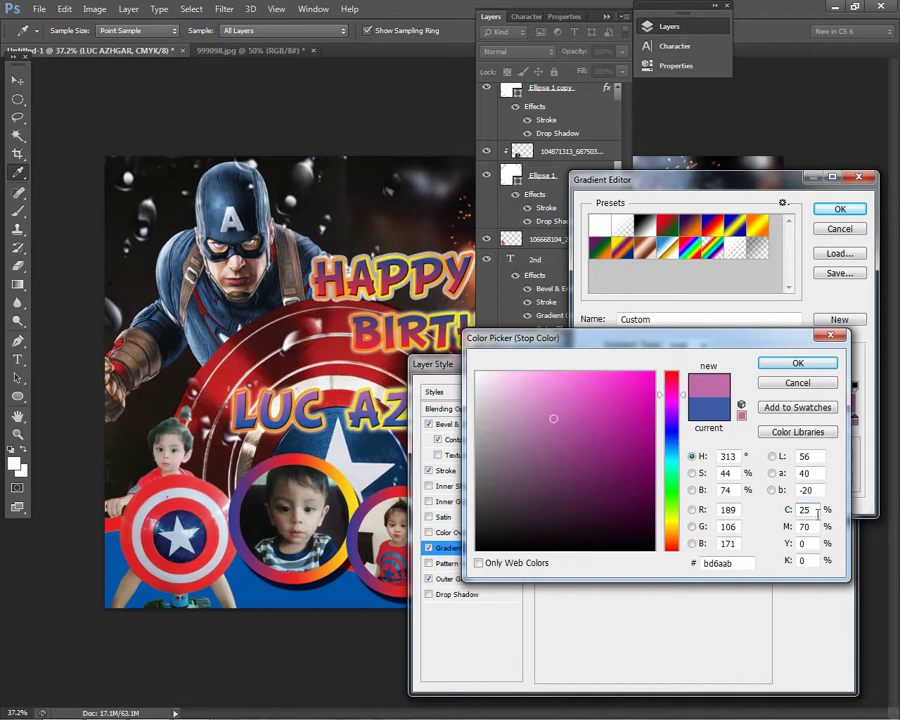
{"action": "type", "text": "50"}
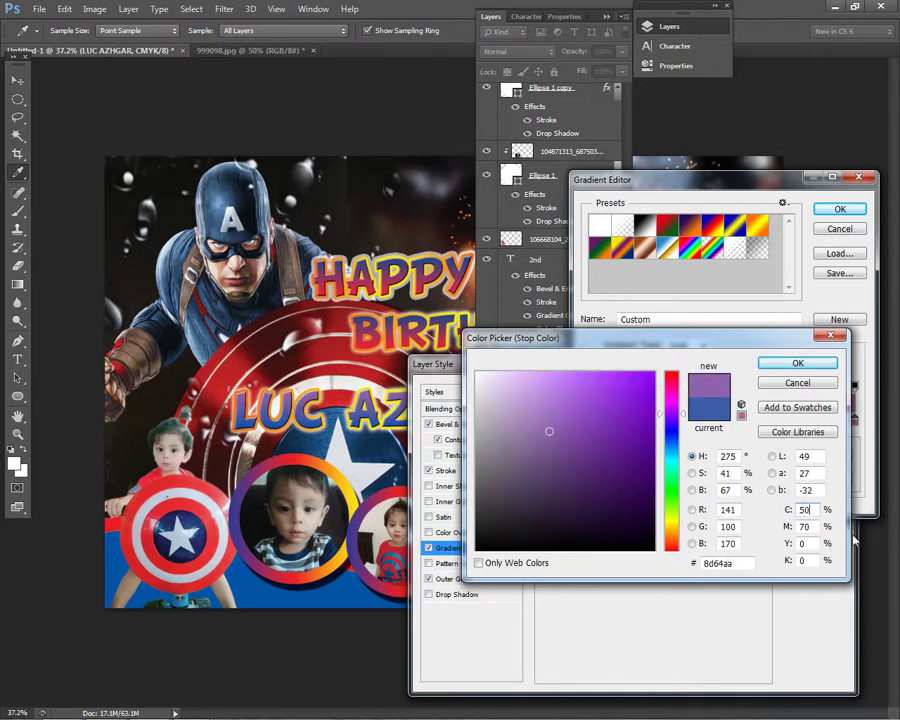
{"action": "left_click", "coordinate": [668, 532]}
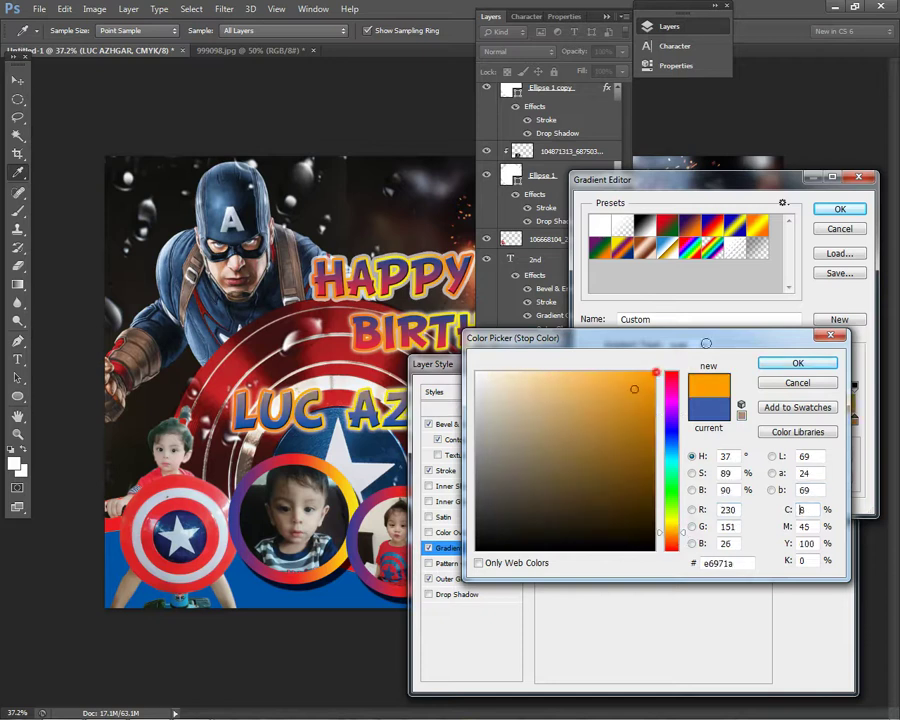
{"action": "left_click_drag", "start_coordinate": [634, 378], "coordinate": [714, 345]}
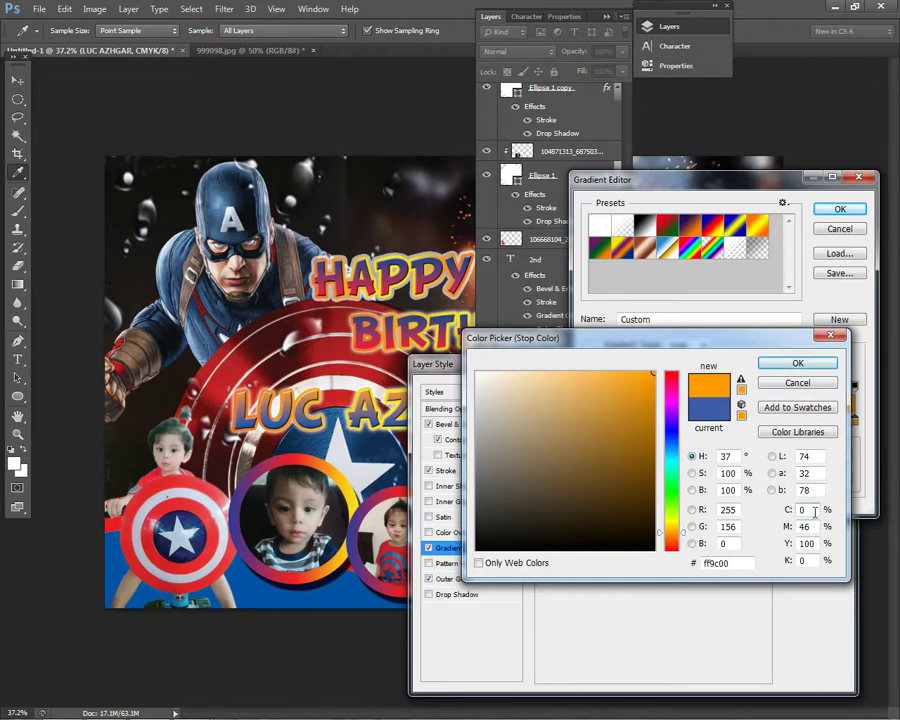
- Set the right stop to olive gold 8f833b and apply the gradient overlay to the name
{"action": "left_click_drag", "start_coordinate": [819, 543], "coordinate": [708, 513]}
{"action": "type", "text": "25"}
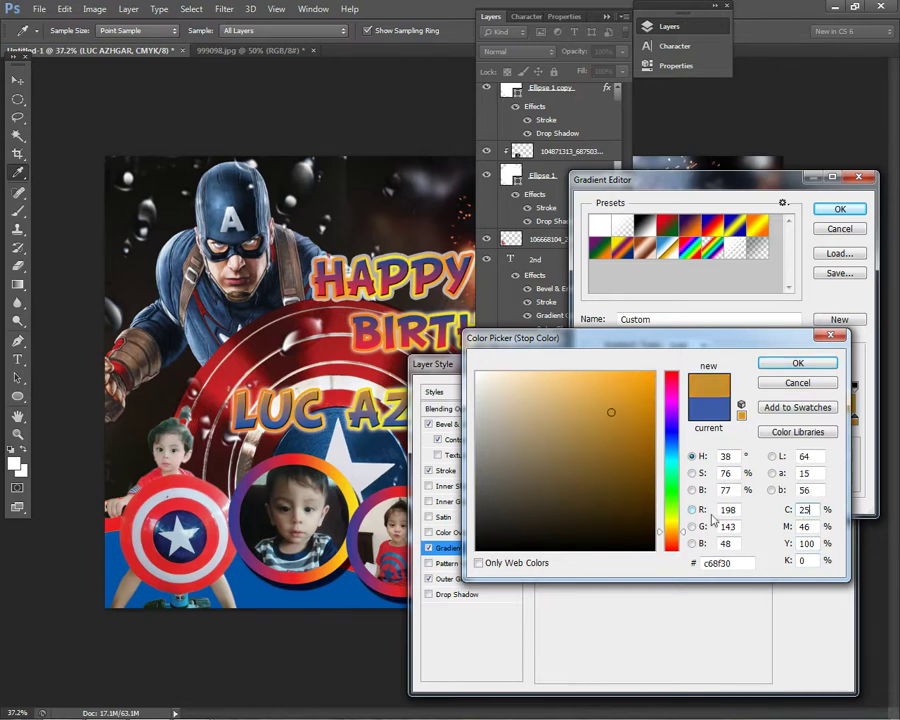
{"action": "key", "text": "BackSpace"}
{"action": "key", "text": "BackSpace"}
{"action": "type", "text": "52"}
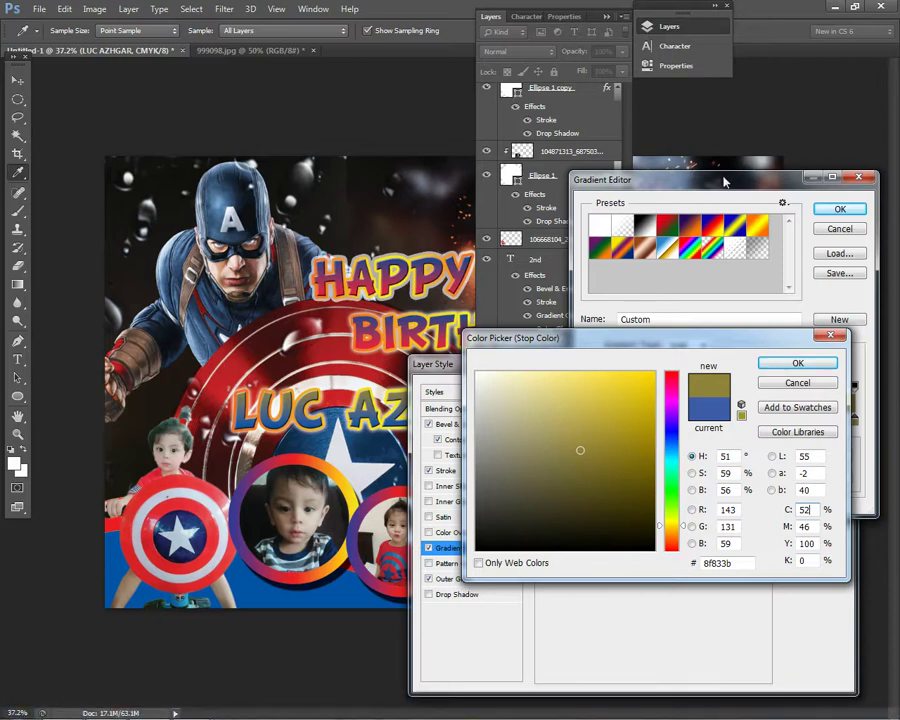
{"action": "left_click", "coordinate": [796, 365]}
{"action": "left_click", "coordinate": [836, 208]}
{"action": "left_click", "coordinate": [798, 386]}
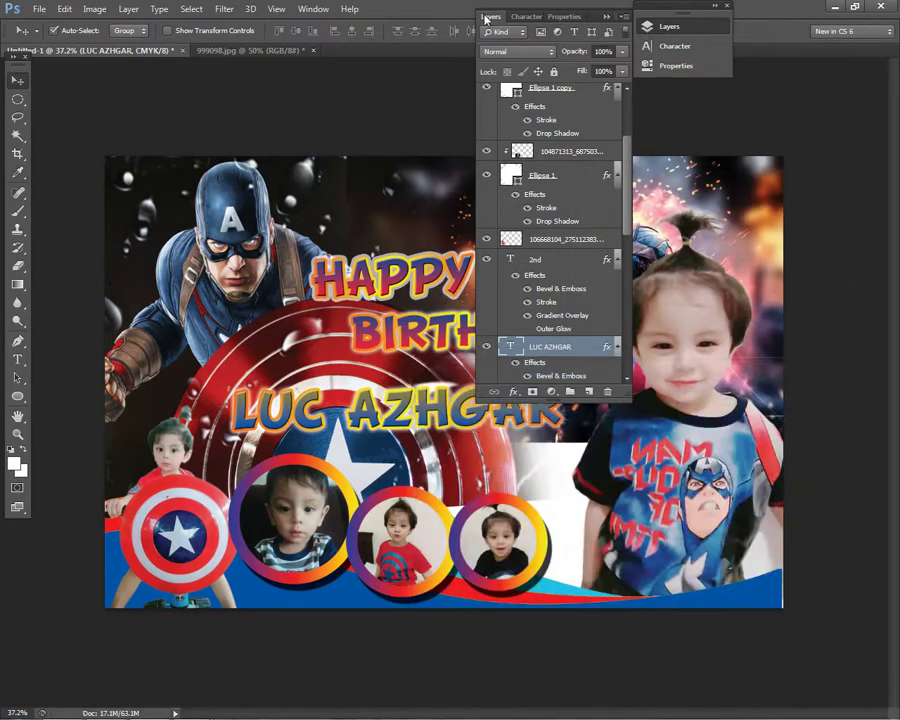
{"action": "left_click", "coordinate": [486, 18]}
- Select the 2nd layer and nudge the 2ND text slightly up and left
{"action": "scroll", "coordinate": [540, 400], "scroll_direction": "up", "scroll_amount": 1}
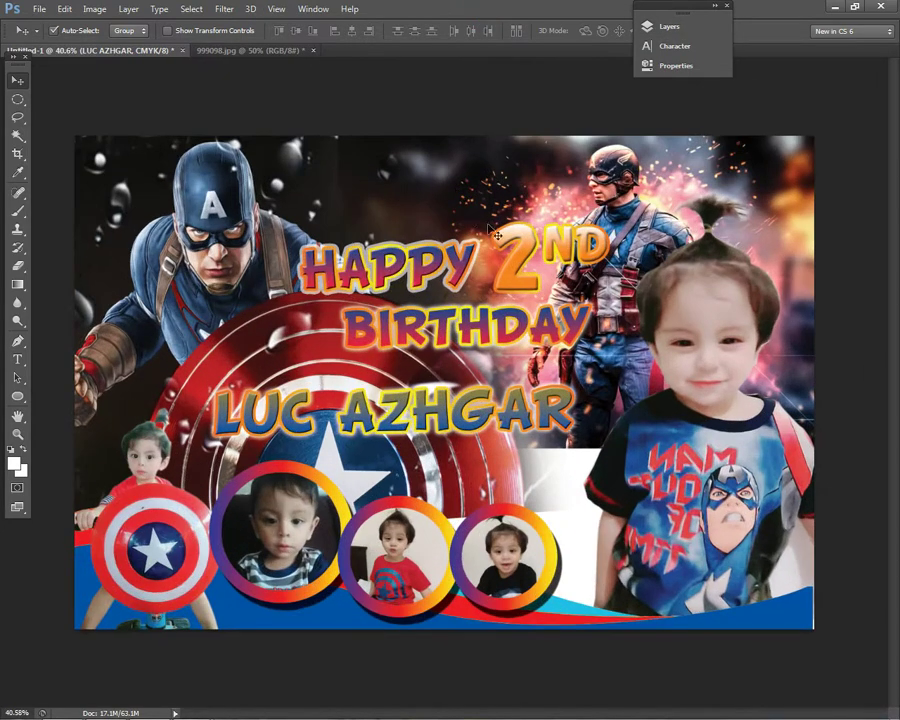
{"action": "key", "text": "ctrl+t"}
{"action": "key", "text": "Return"}
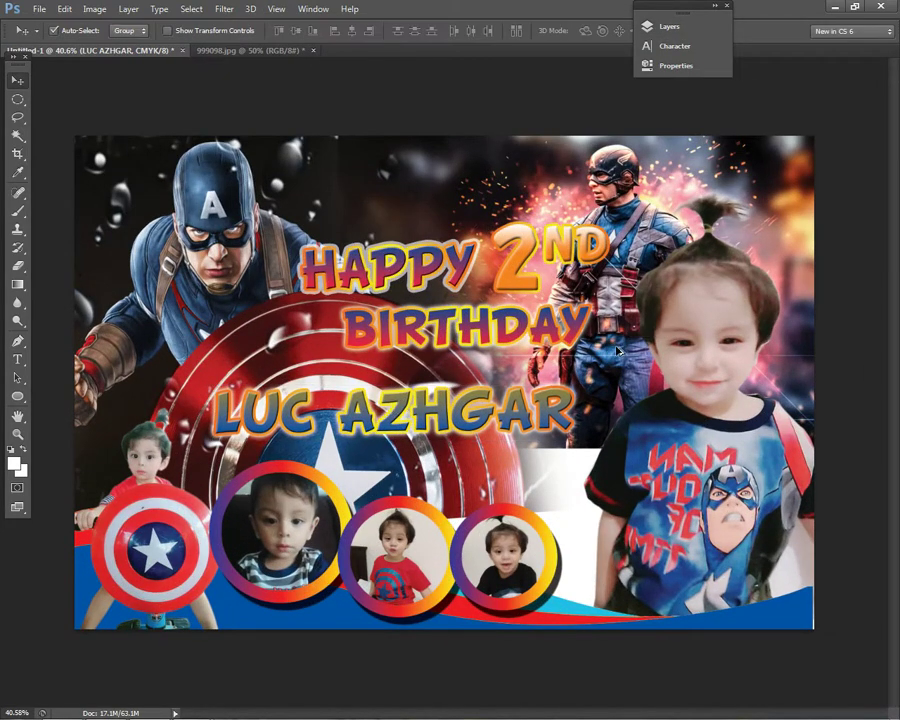
{"action": "scroll", "coordinate": [618, 352], "scroll_direction": "down", "scroll_amount": 4}
{"action": "scroll", "coordinate": [533, 418], "scroll_direction": "up", "scroll_amount": 8}
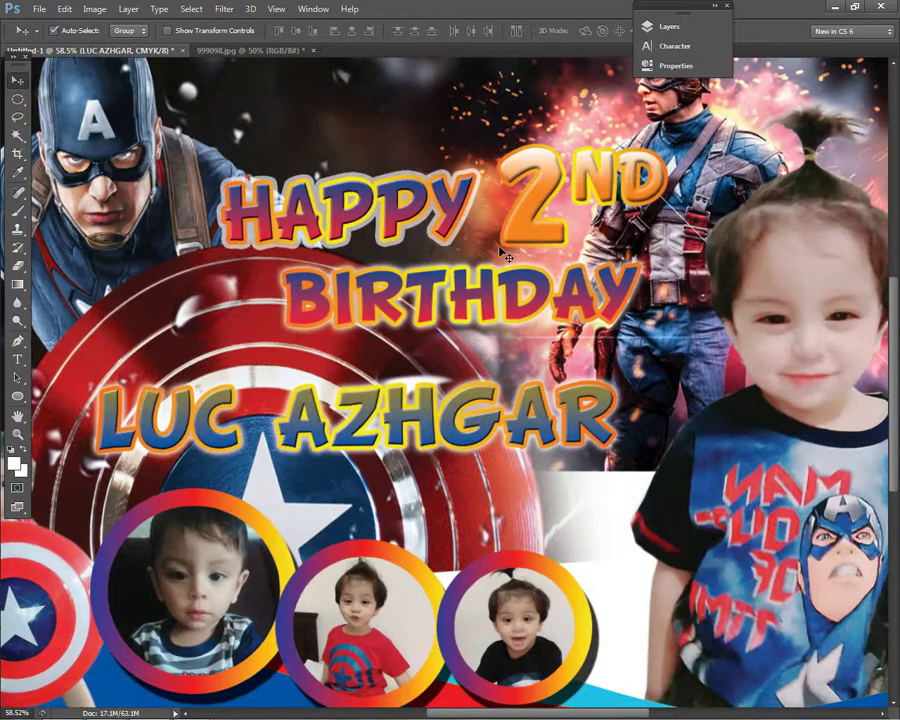
{"action": "scroll", "coordinate": [504, 257], "scroll_direction": "down", "scroll_amount": 3}
{"action": "right_click", "coordinate": [520, 266]}
{"action": "left_click", "coordinate": [540, 264]}
{"action": "key", "text": "ctrl+t"}
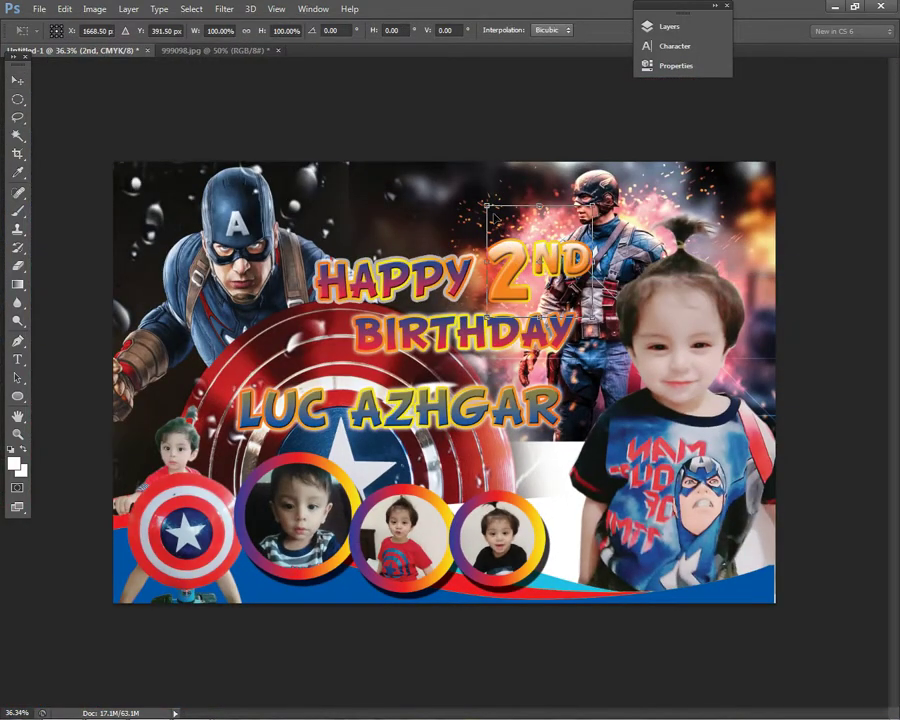
{"action": "left_click_drag", "start_coordinate": [493, 218], "coordinate": [488, 212]}
{"action": "key", "text": "Return"}
- Select the Happy layer and rotate HAPPY by about 0.8°
{"action": "right_click", "coordinate": [446, 292]}
{"action": "left_click", "coordinate": [465, 296]}
{"action": "key", "text": "ctrl+t"}
{"action": "left_click_drag", "start_coordinate": [546, 225], "coordinate": [543, 230]}
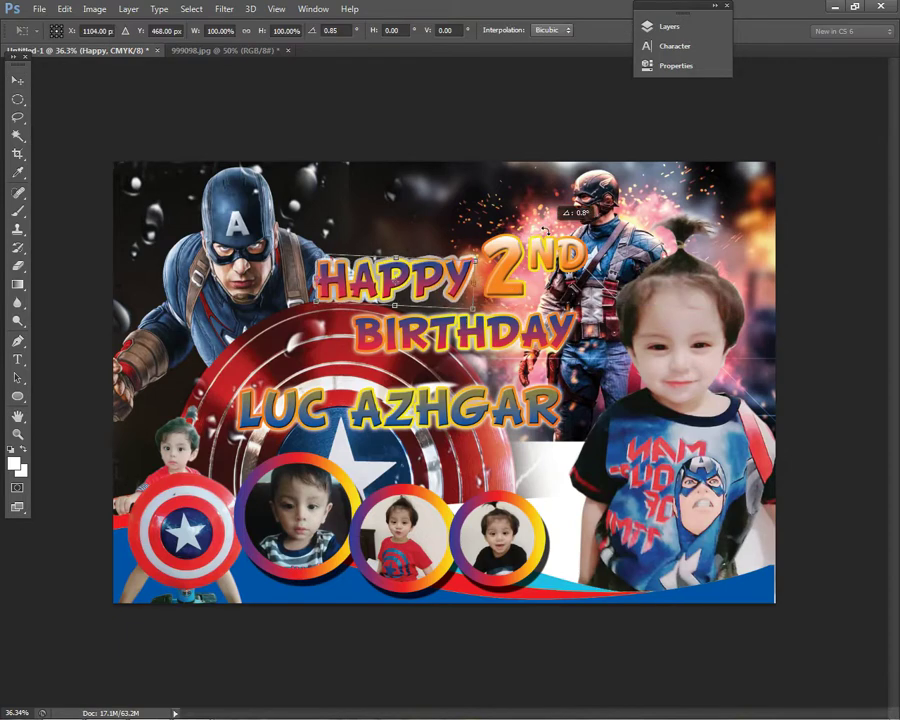
{"action": "key", "text": "Return"}
- Select the layer holding the child's name text
{"action": "right_click", "coordinate": [512, 340]}
{"action": "key", "text": "Escape"}
{"action": "scroll", "coordinate": [755, 445], "scroll_direction": "down", "scroll_amount": 2}
{"action": "scroll", "coordinate": [525, 395], "scroll_direction": "up", "scroll_amount": 2}
{"action": "right_click", "coordinate": [387, 403]}
{"action": "left_click", "coordinate": [415, 412]}
{"action": "scroll", "coordinate": [443, 390], "scroll_direction": "up", "scroll_amount": 2}
{"action": "scroll", "coordinate": [465, 435], "scroll_direction": "down", "scroll_amount": 2}
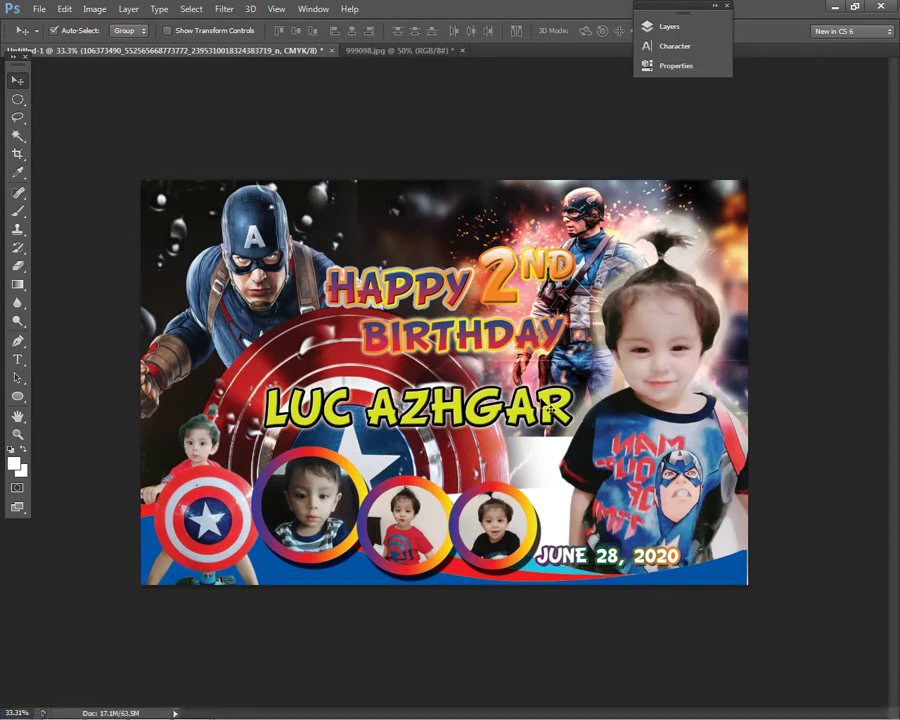
{"action": "scroll", "coordinate": [612, 601], "scroll_direction": "up", "scroll_amount": 1}
{"action": "left_click", "coordinate": [512, 434]}
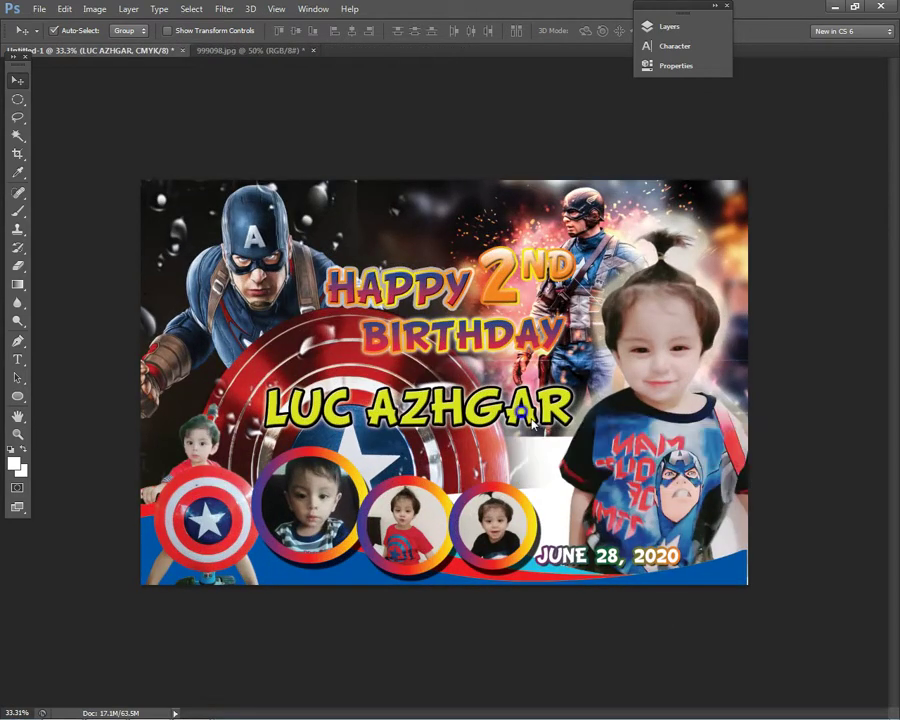
{"action": "scroll", "coordinate": [636, 481], "scroll_direction": "down", "scroll_amount": 3}
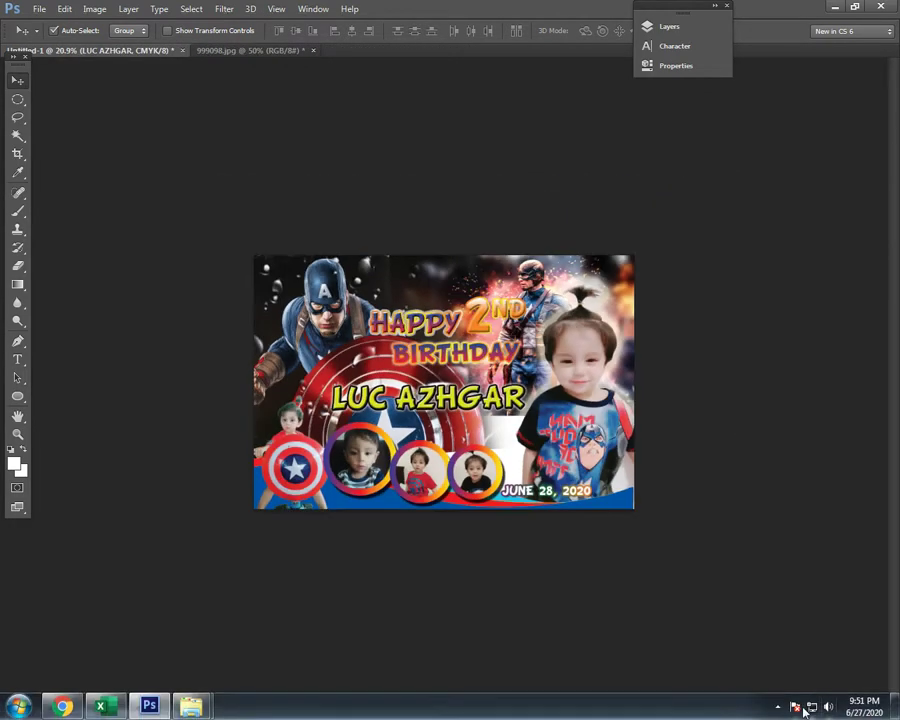
{"action": "left_click", "coordinate": [778, 707]}
{"action": "left_click", "coordinate": [670, 704]}
{"action": "scroll", "coordinate": [663, 579], "scroll_direction": "up", "scroll_amount": 3}
{"action": "key", "text": "F8"}
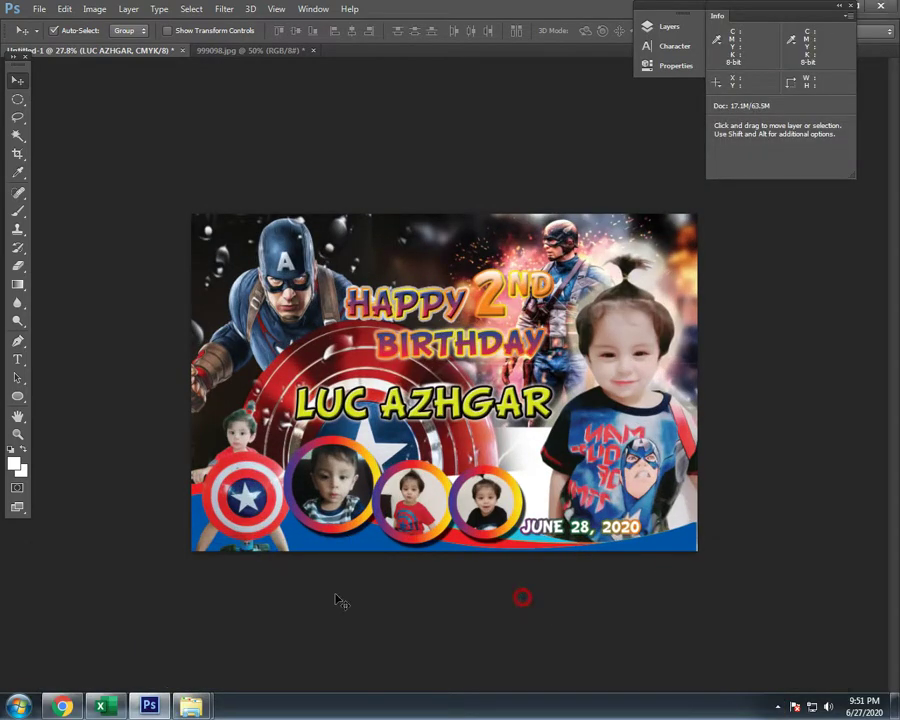
- Drag captain-america-worthy-6v.jpg from the parent New folder onto the tarp and nudge it down-right
{"action": "mouse_move", "coordinate": [191, 706]}
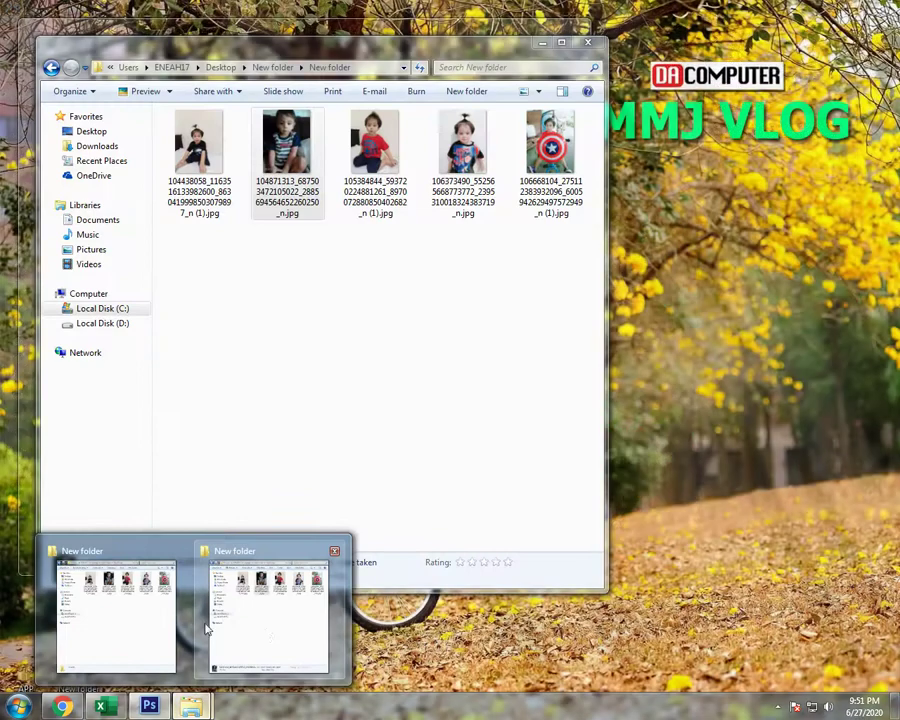
{"action": "left_click", "coordinate": [205, 626]}
{"action": "left_click", "coordinate": [52, 68]}
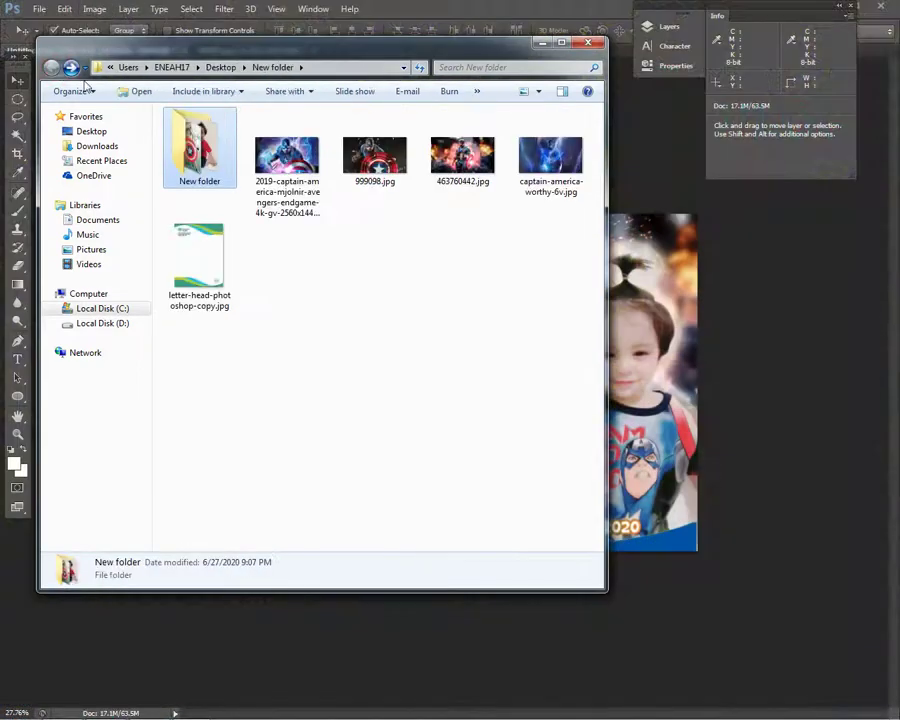
{"action": "left_click_drag", "start_coordinate": [550, 160], "coordinate": [600, 376]}
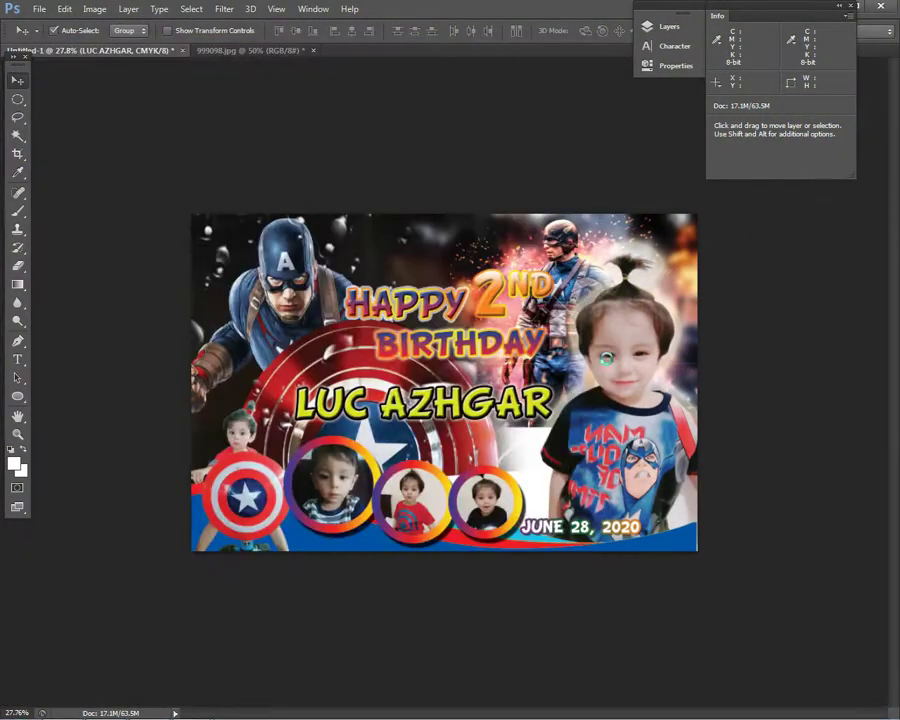
{"action": "left_click_drag", "start_coordinate": [548, 364], "coordinate": [589, 391]}
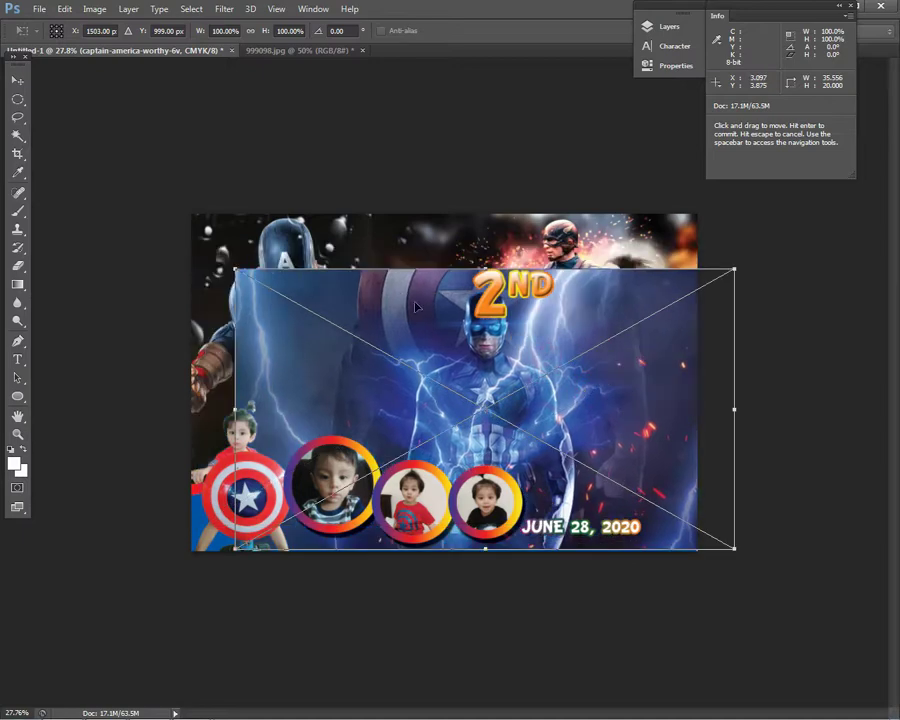
- Shrink the placed lightning image toward the lower right, commit it, and send it to the back
{"action": "left_click_drag", "start_coordinate": [236, 270], "coordinate": [508, 439]}
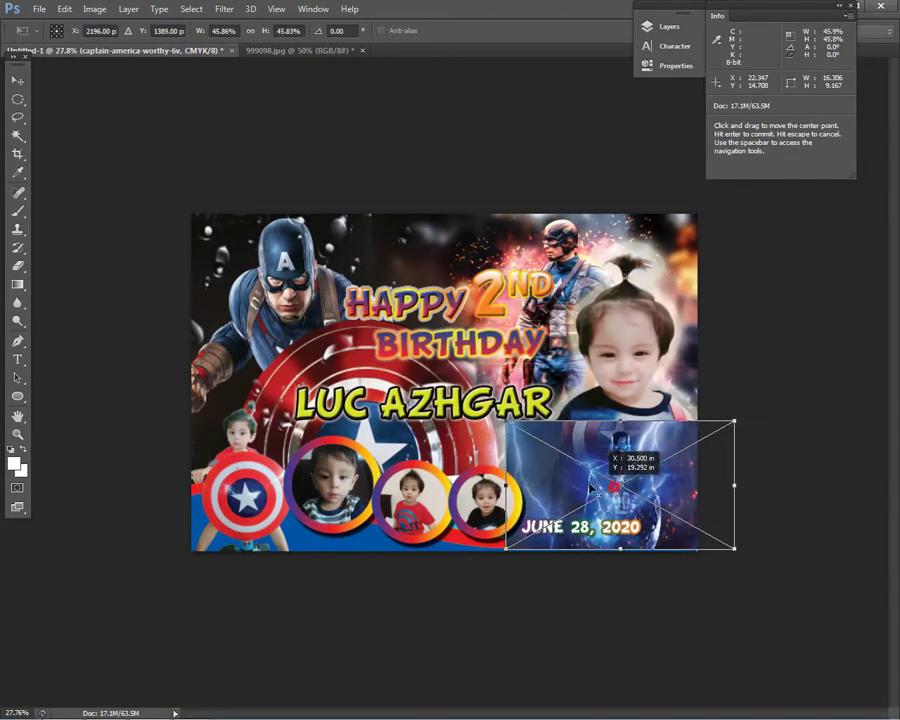
{"action": "left_click_drag", "start_coordinate": [580, 488], "coordinate": [520, 488]}
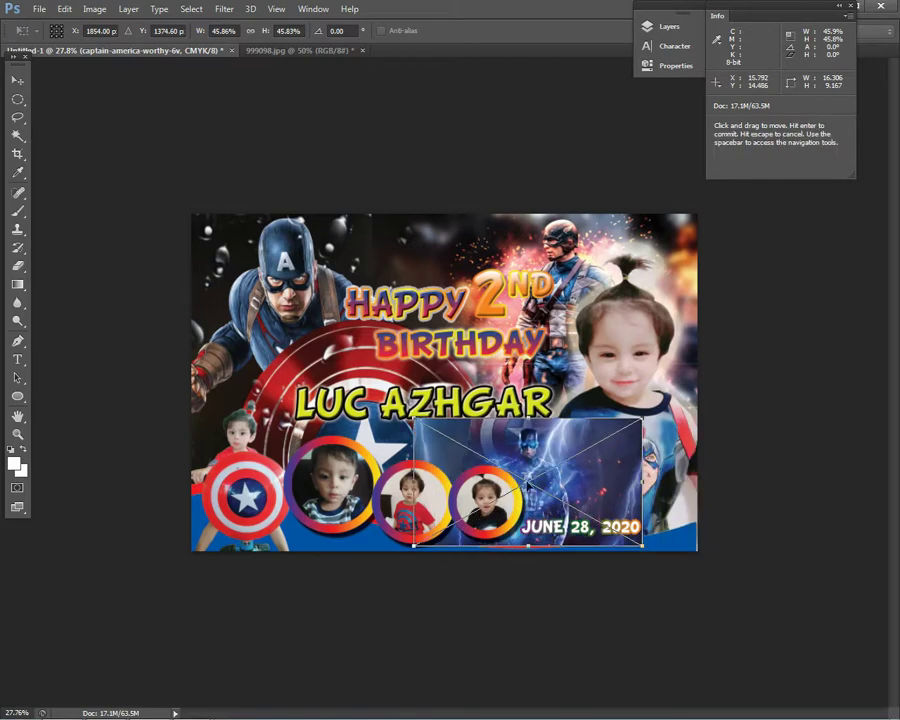
{"action": "key", "text": "Return"}
{"action": "left_click", "coordinate": [133, 8]}
{"action": "mouse_move", "coordinate": [172, 333]}
{"action": "left_click", "coordinate": [330, 377]}
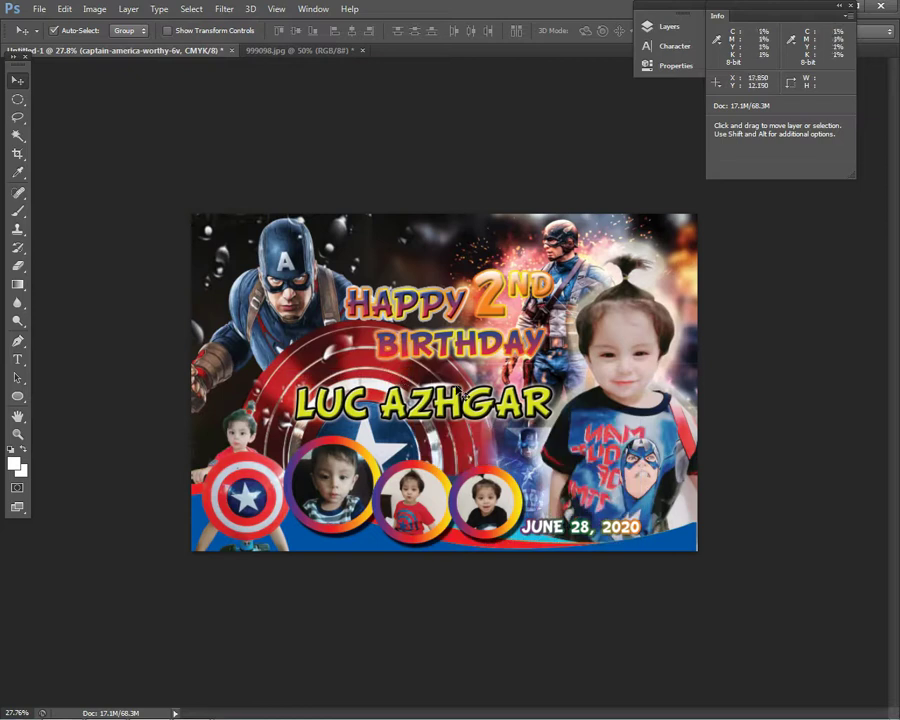
- Make the boy's large photo layer active and show the Layers panel
{"action": "right_click", "coordinate": [577, 433]}
{"action": "left_click", "coordinate": [650, 433]}
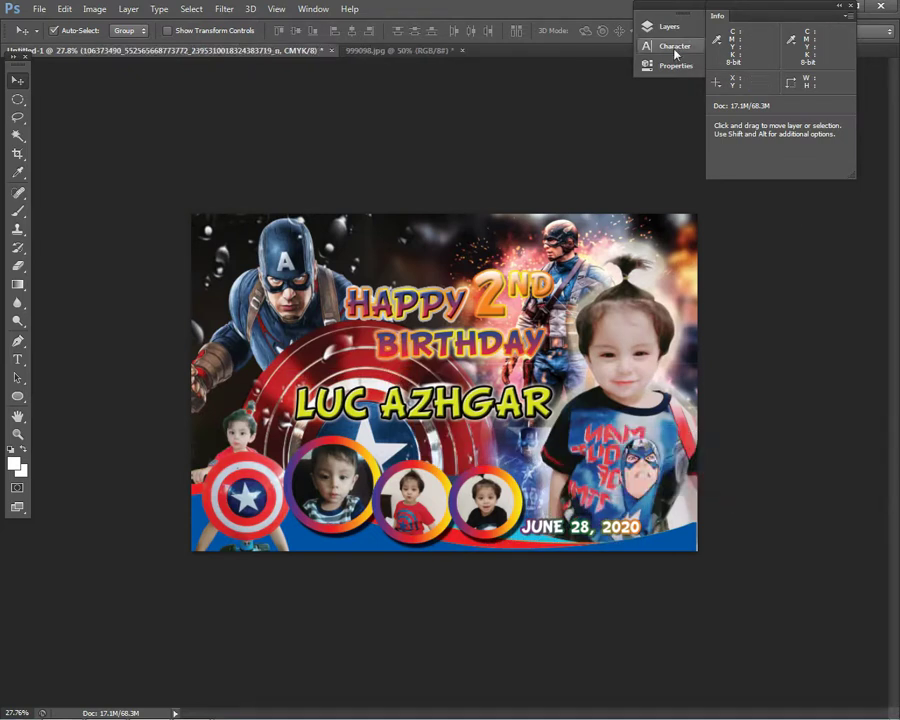
{"action": "left_click", "coordinate": [650, 25]}
{"action": "left_click_drag", "start_coordinate": [652, 25], "coordinate": [690, 30]}
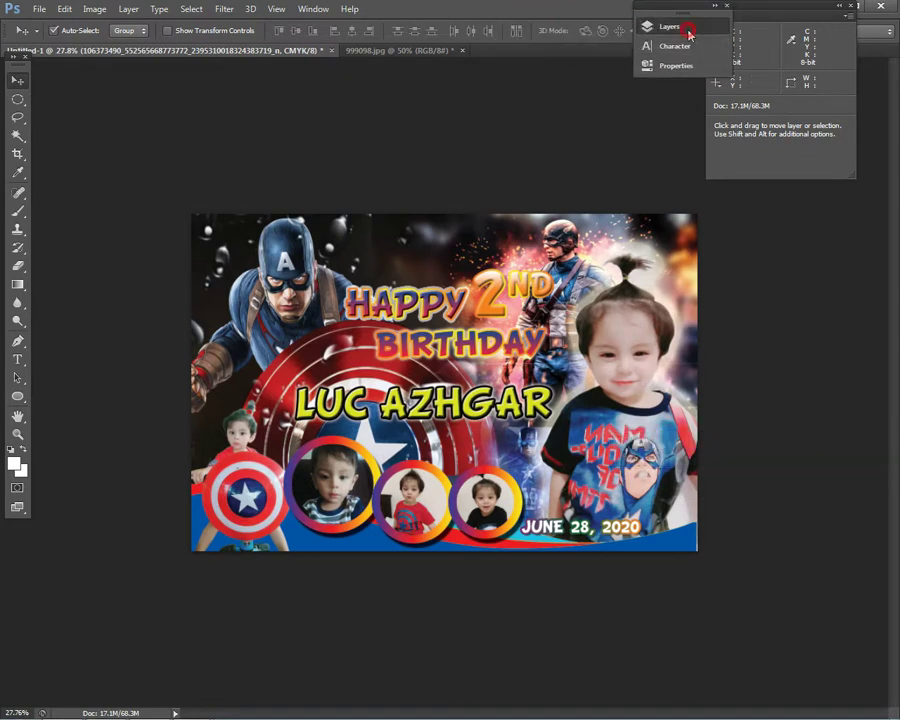
{"action": "left_click", "coordinate": [684, 26]}
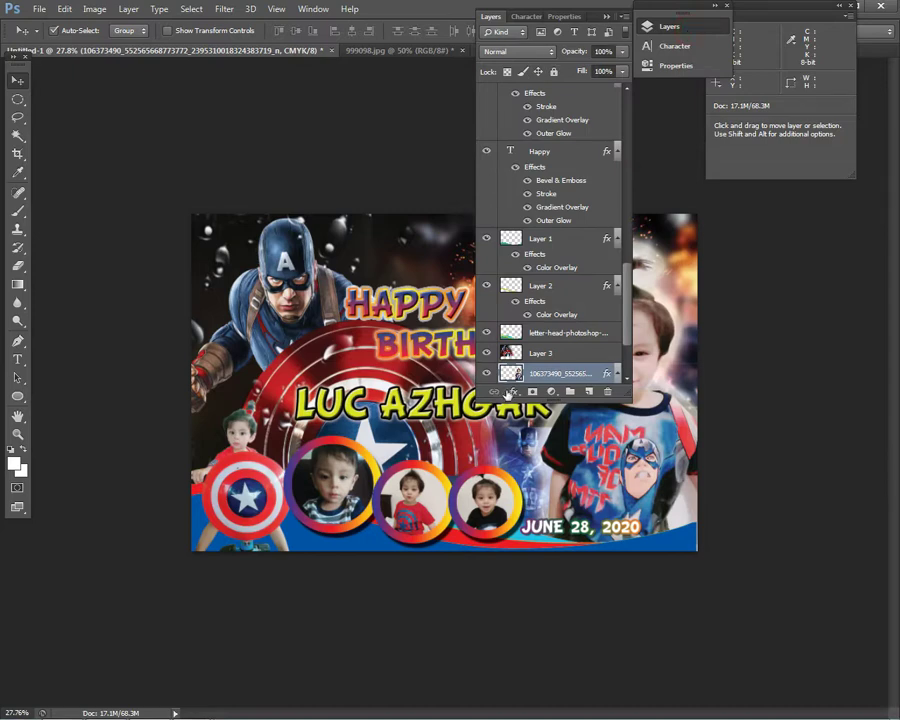
{"action": "left_click", "coordinate": [510, 392]}
- Give the boy's large photo an Outer Glow with 2% spread, then collapse the Layers panel
{"action": "left_click", "coordinate": [560, 545]}
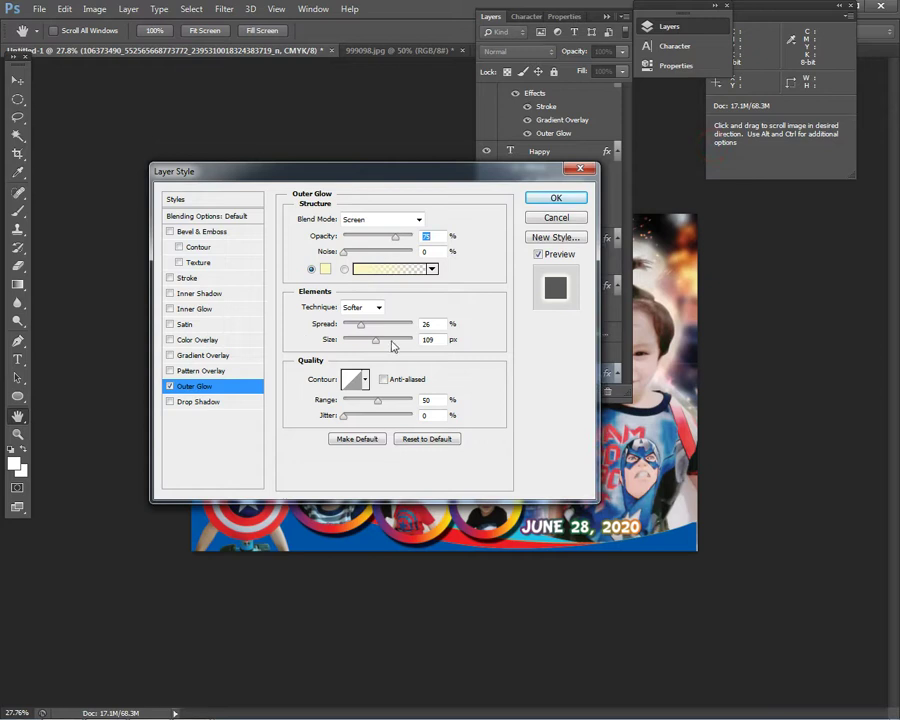
{"action": "left_click_drag", "start_coordinate": [351, 328], "coordinate": [361, 343]}
{"action": "left_click", "coordinate": [563, 198]}
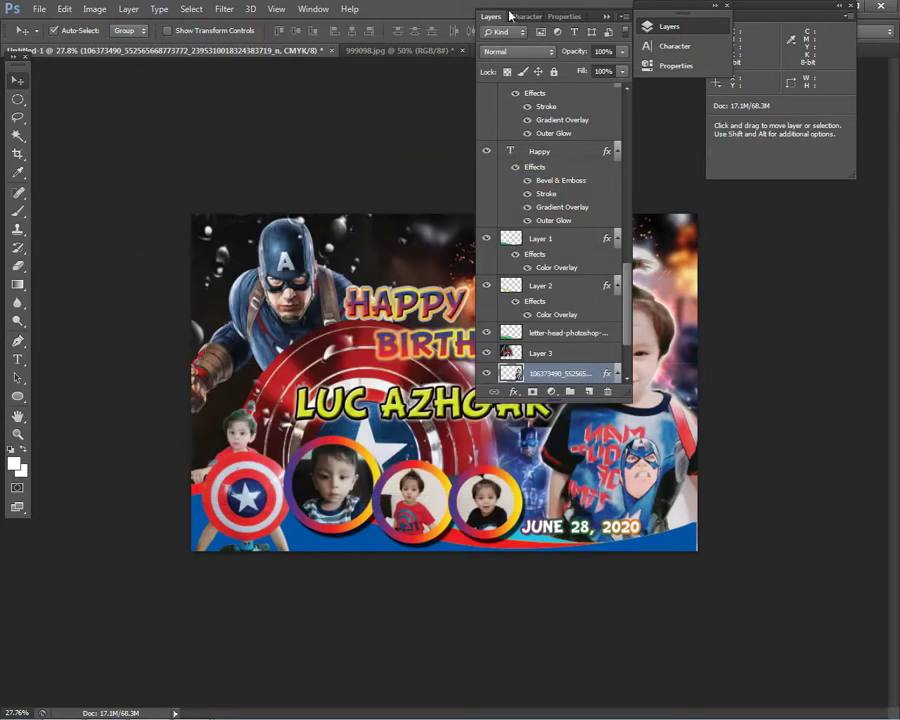
{"action": "left_click", "coordinate": [484, 19]}
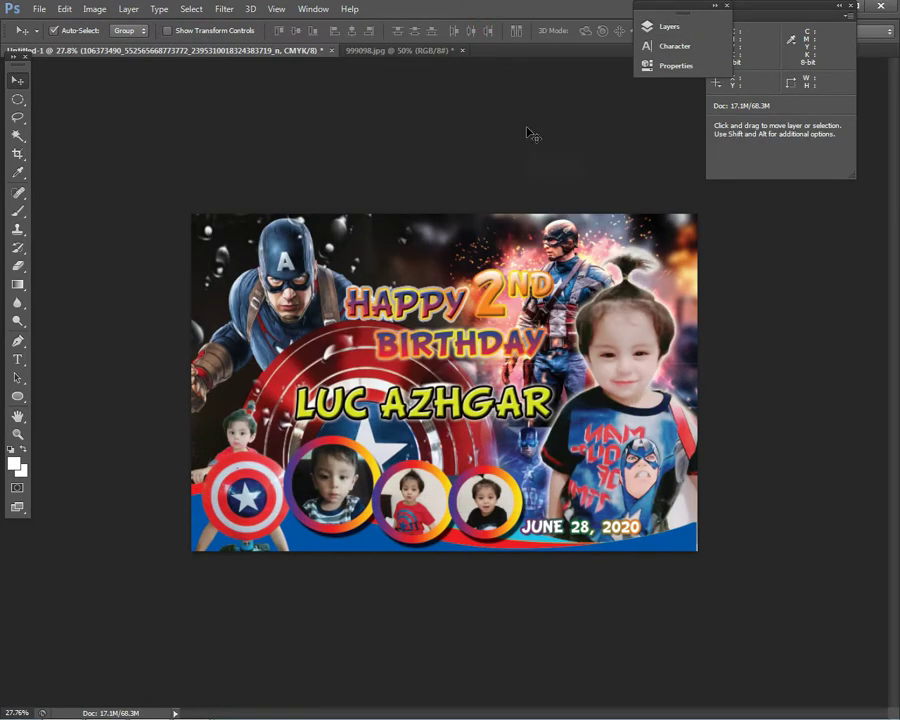
- Briefly select the lightning and 463760442 layers while adjusting the canvas zoom
{"action": "right_click", "coordinate": [553, 484]}
{"action": "left_click", "coordinate": [700, 478]}
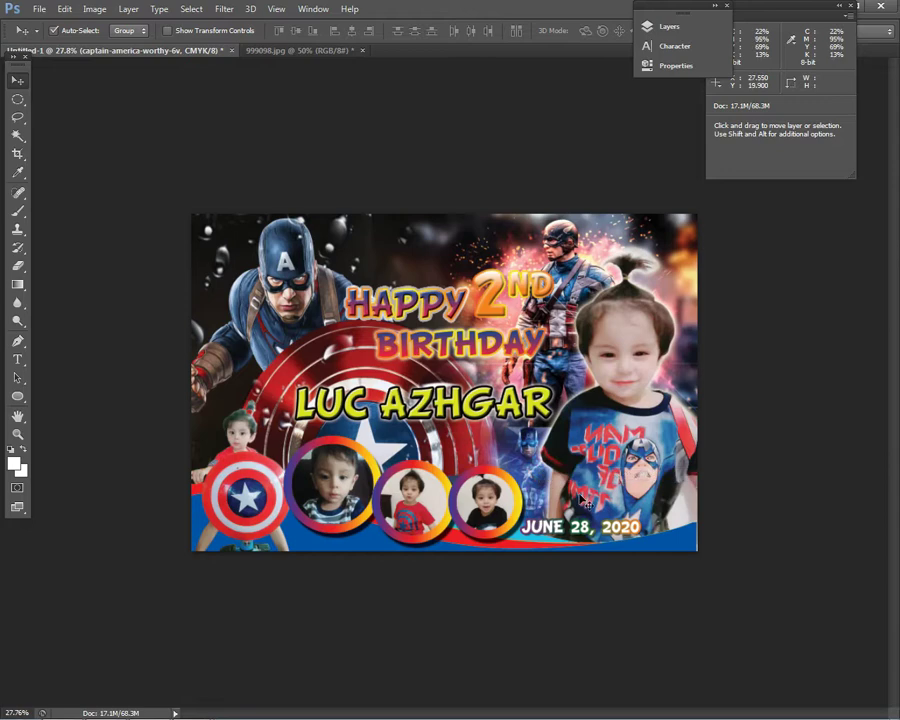
{"action": "key", "text": "super+t"}
{"action": "key", "text": "super+plus"}
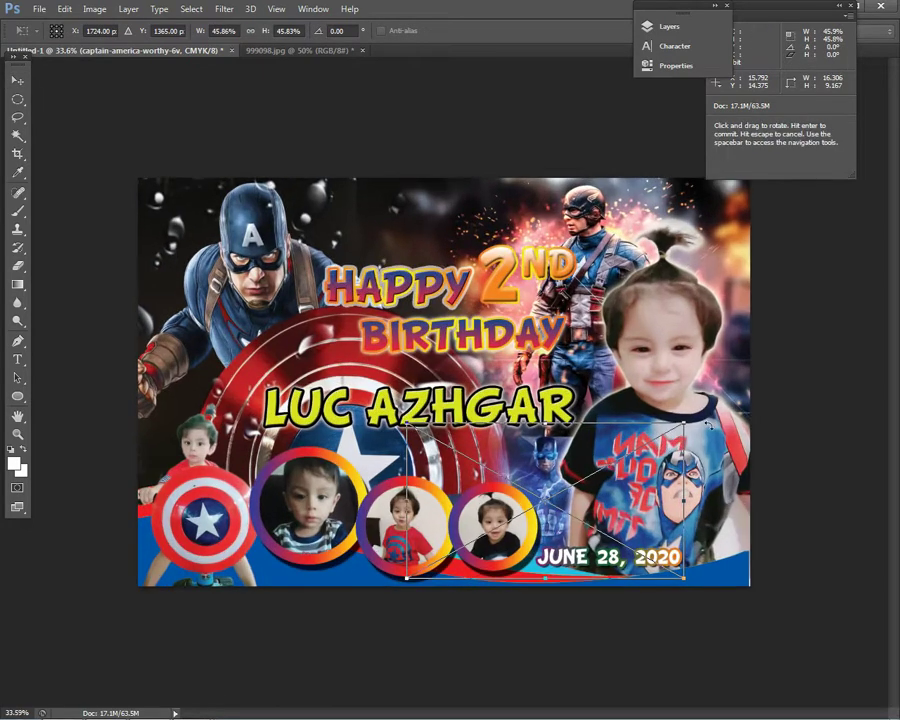
{"action": "key", "text": "Return"}
{"action": "right_click", "coordinate": [604, 380]}
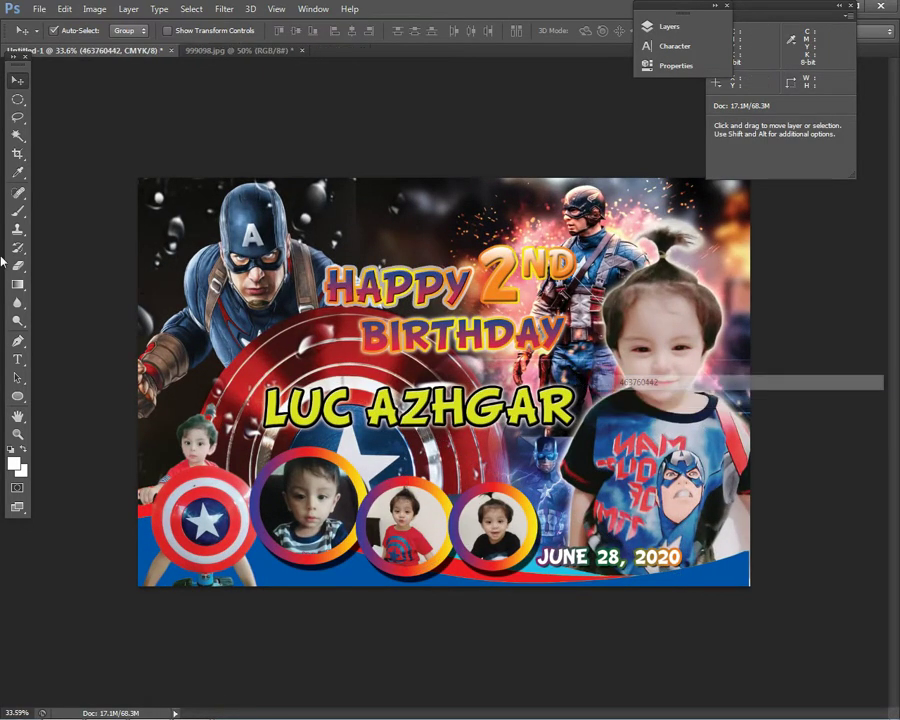
{"action": "left_click", "coordinate": [700, 380]}
{"action": "key", "text": "e"}
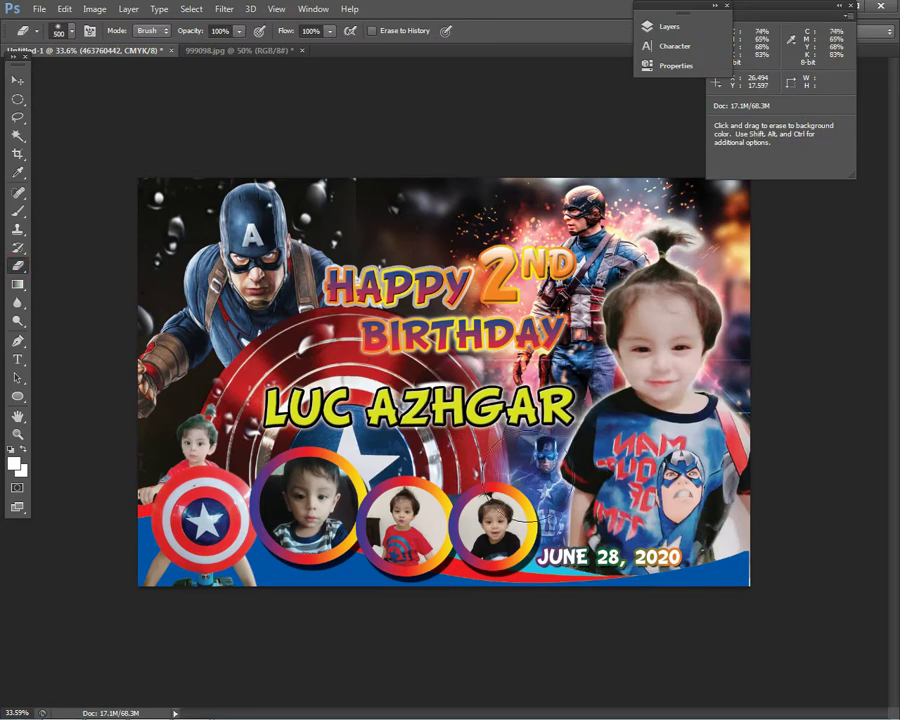
{"action": "left_click", "coordinate": [17, 80]}
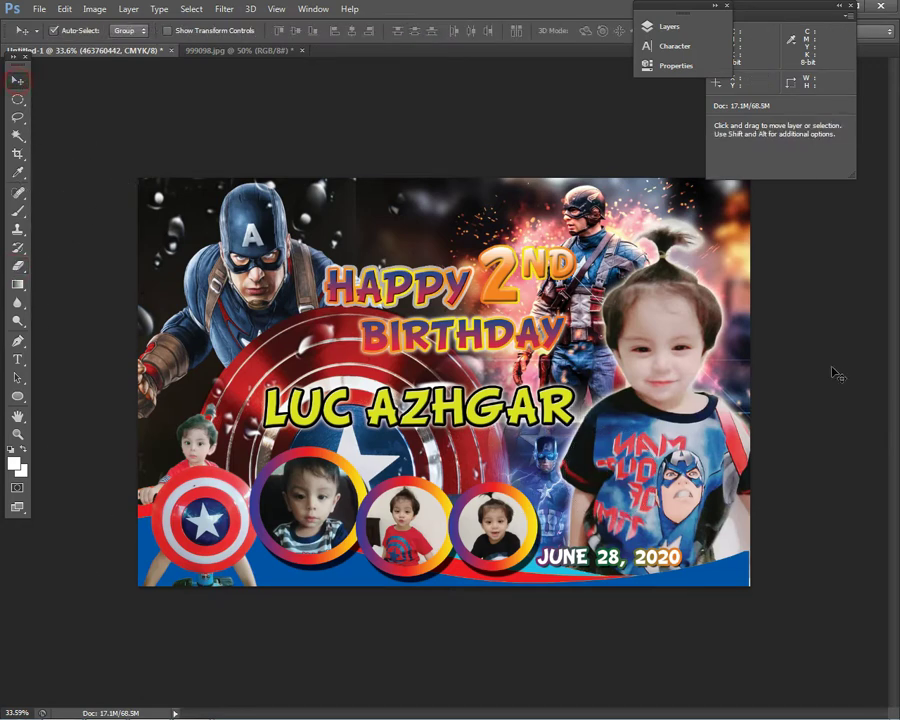
{"action": "key", "text": "ctrl+0"}
- Scale the lightning image to about 31% by 43% and tuck it behind the small photo circles
{"action": "right_click", "coordinate": [556, 487]}
{"action": "left_click", "coordinate": [600, 483]}
{"action": "key", "text": "ctrl+t"}
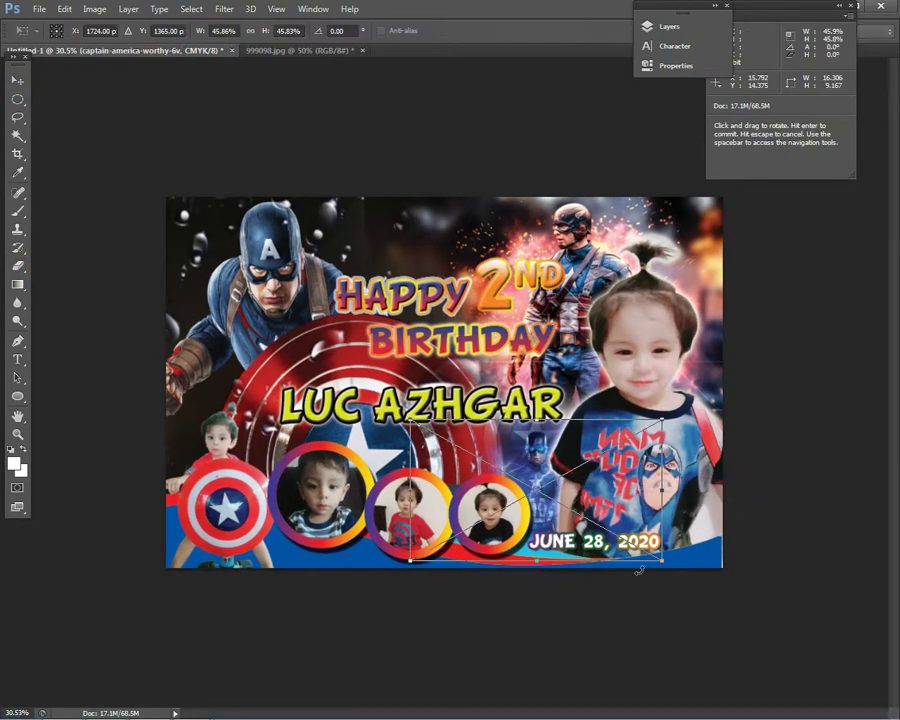
{"action": "left_click_drag", "start_coordinate": [470, 390], "coordinate": [585, 526]}
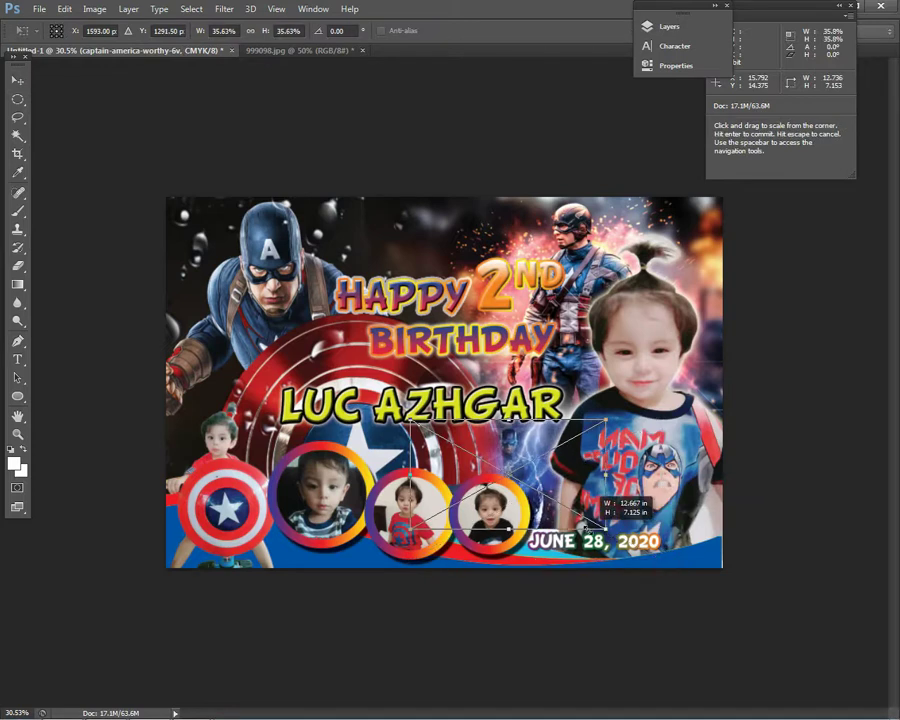
{"action": "left_click_drag", "start_coordinate": [527, 496], "coordinate": [548, 542]}
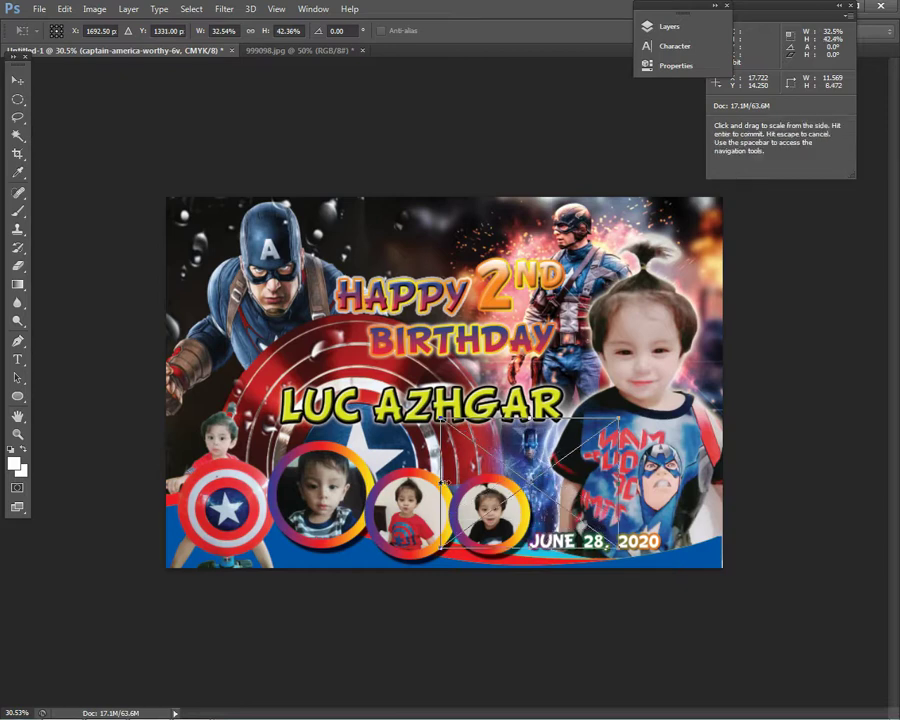
{"action": "left_click_drag", "start_coordinate": [442, 548], "coordinate": [454, 541]}
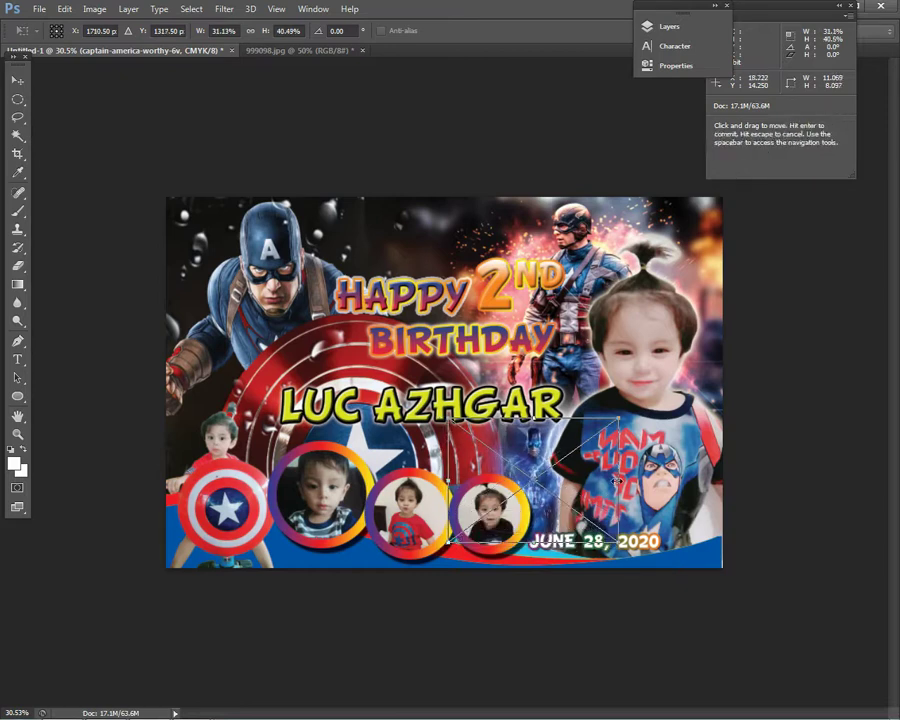
{"action": "left_click_drag", "start_coordinate": [619, 462], "coordinate": [613, 462]}
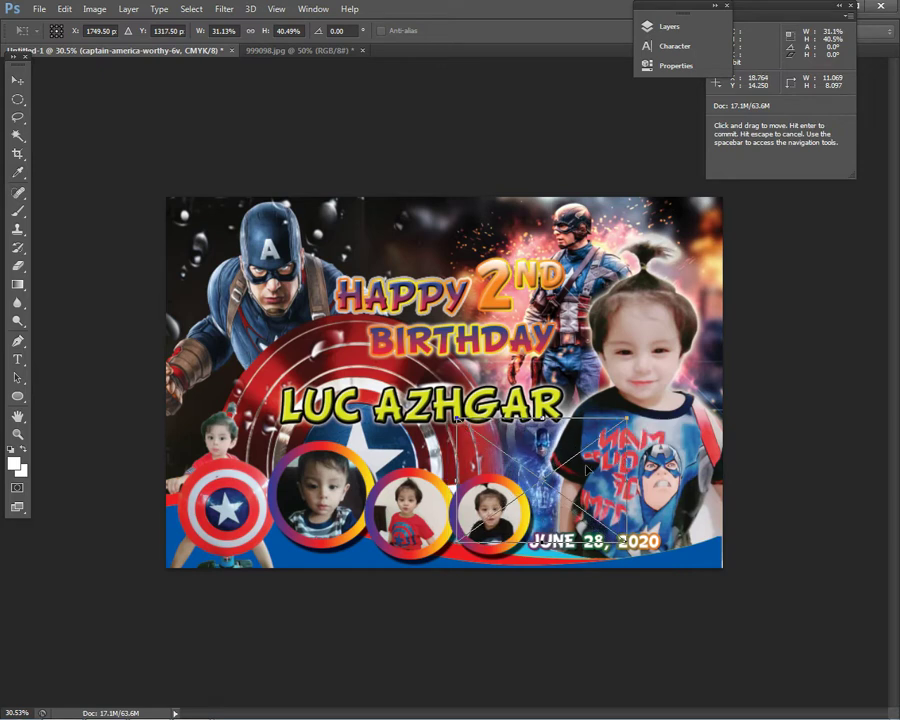
{"action": "left_click_drag", "start_coordinate": [538, 413], "coordinate": [538, 421]}
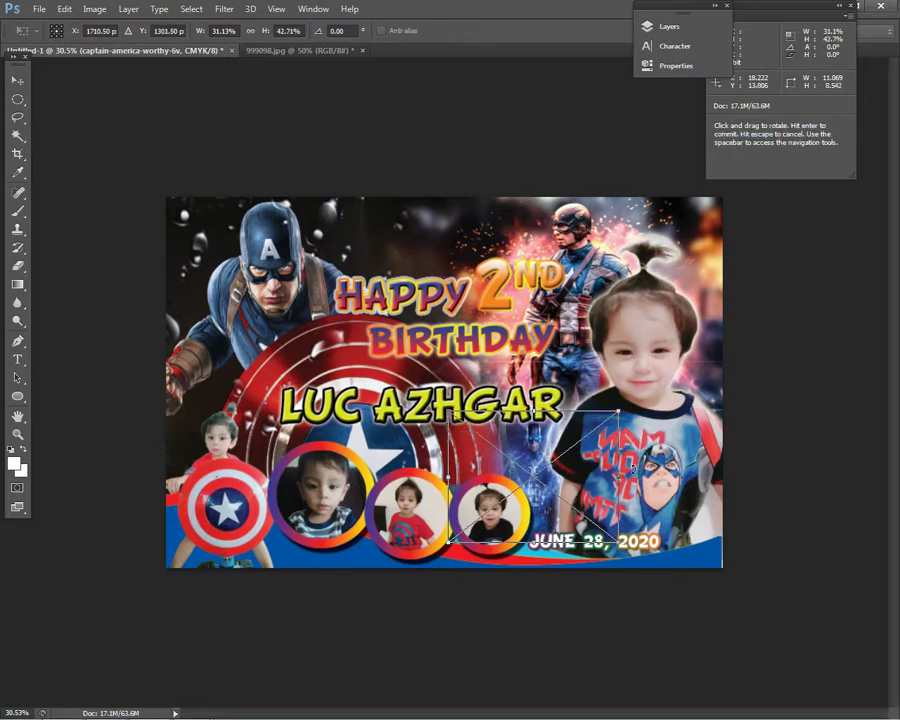
{"action": "key", "text": "Return"}
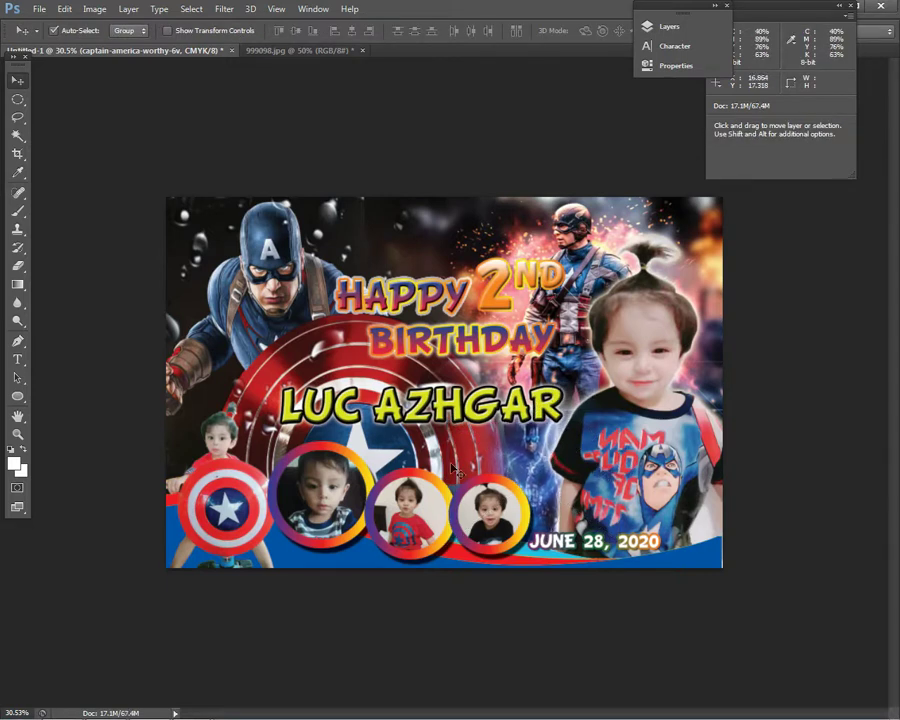
- Shrink Layer 3 slightly and move it up and to the left
{"action": "left_click", "coordinate": [481, 463]}
{"action": "key", "text": "ctrl+t"}
{"action": "left_click_drag", "start_coordinate": [556, 178], "coordinate": [530, 197]}
{"action": "left_click_drag", "start_coordinate": [398, 317], "coordinate": [396, 258]}
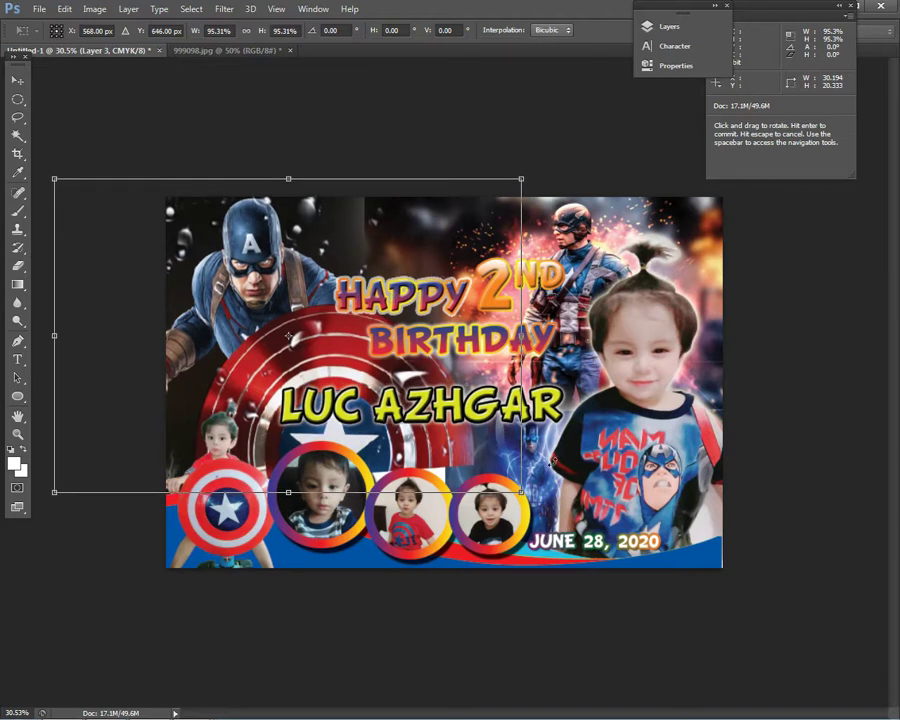
{"action": "key", "text": "Return"}
- Widen the captain-america-worthy-6v image on both sides to about 39% by 43%
{"action": "right_click", "coordinate": [575, 467]}
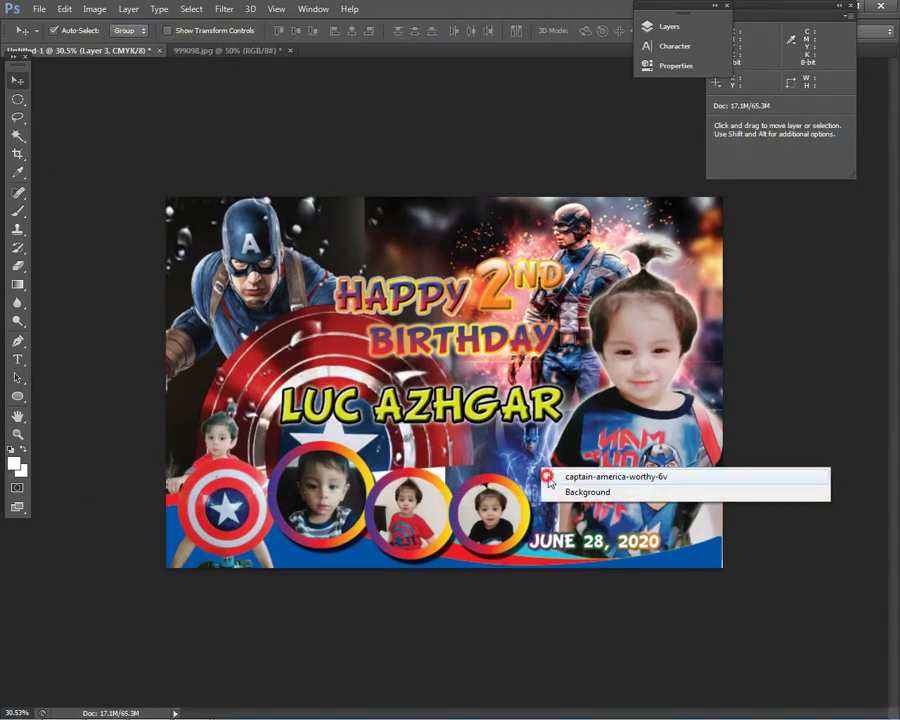
{"action": "left_click", "coordinate": [640, 474]}
{"action": "key", "text": "ctrl+t"}
{"action": "left_click_drag", "start_coordinate": [447, 473], "coordinate": [404, 465]}
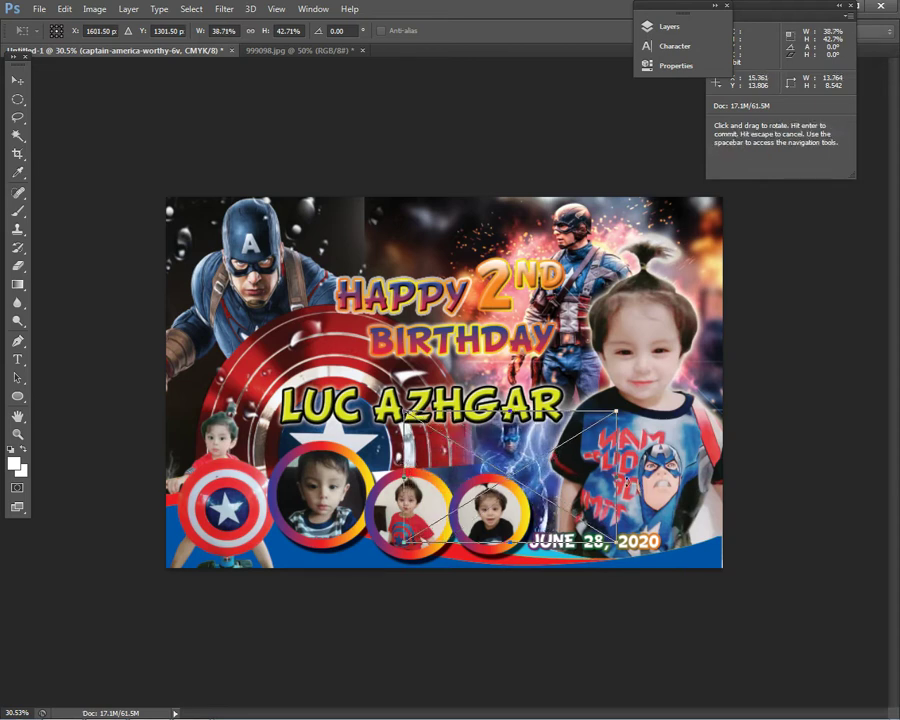
{"action": "left_click_drag", "start_coordinate": [630, 487], "coordinate": [648, 487]}
{"action": "key", "text": "Return"}
- On Layer 3, draw a rectangular selection around the lower band of the tarp
{"action": "right_click", "coordinate": [492, 458]}
{"action": "left_click", "coordinate": [510, 462]}
{"action": "left_click", "coordinate": [18, 99]}
{"action": "left_click", "coordinate": [66, 110]}
{"action": "left_click", "coordinate": [18, 99]}
{"action": "left_click", "coordinate": [44, 94]}
{"action": "left_click_drag", "start_coordinate": [166, 404], "coordinate": [723, 578]}
{"action": "left_click_drag", "start_coordinate": [400, 480], "coordinate": [400, 509]}
- Stretch the selected lower band further down the tarp and deselect it
{"action": "key", "text": "ctrl+t"}
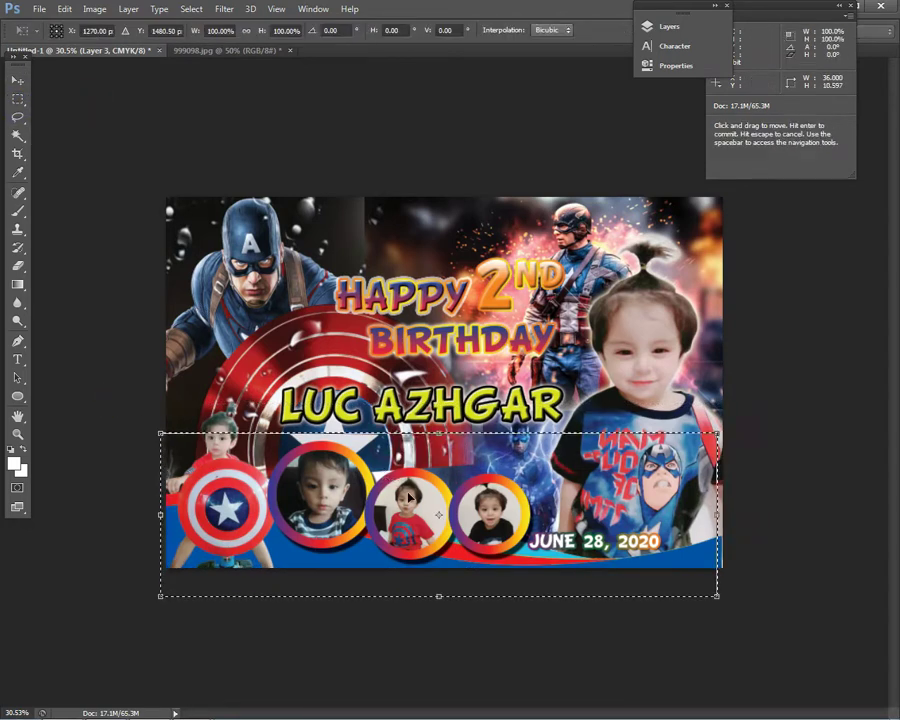
{"action": "left_click_drag", "start_coordinate": [437, 597], "coordinate": [437, 653]}
{"action": "key", "text": "Return"}
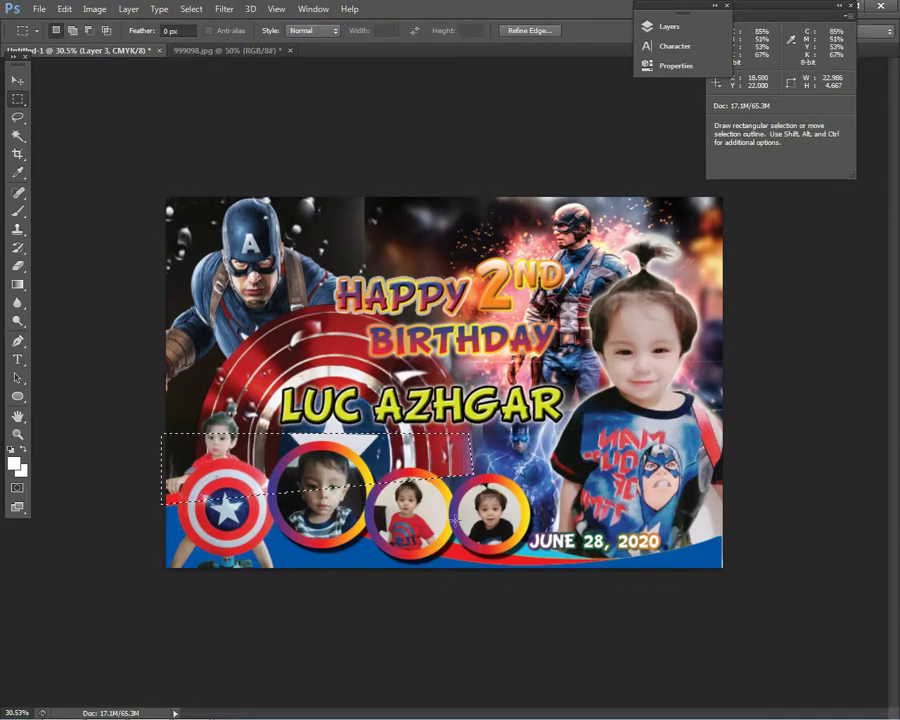
{"action": "right_click", "coordinate": [352, 412]}
{"action": "left_click", "coordinate": [370, 427]}
{"action": "left_click", "coordinate": [17, 79]}
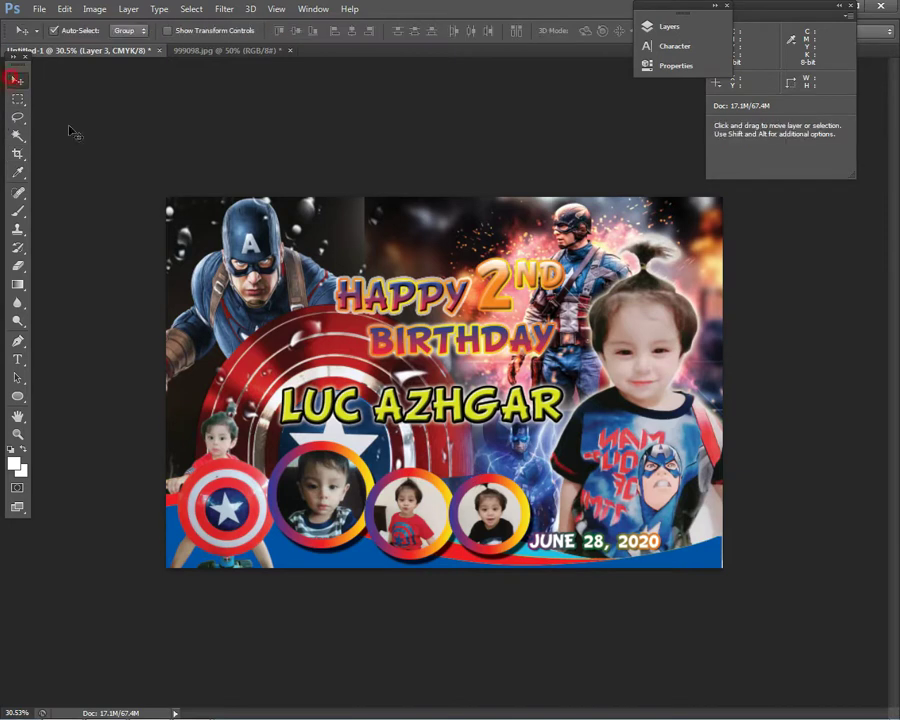
- Rotate Layer 3 by about 4 degrees
{"action": "key", "text": "ctrl+t"}
{"action": "left_click_drag", "start_coordinate": [460, 143], "coordinate": [477, 138]}
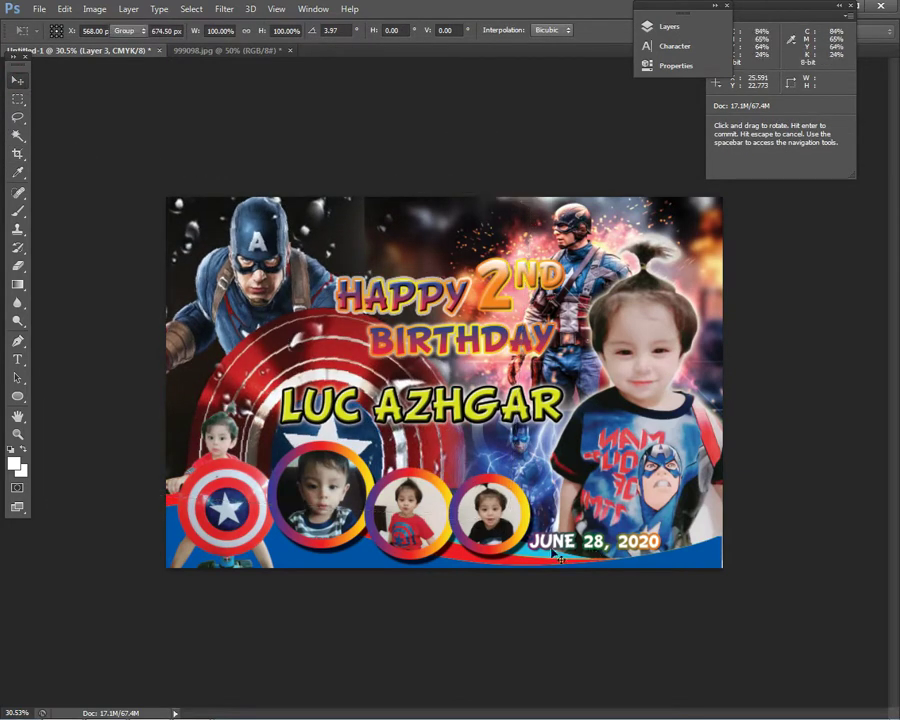
{"action": "key", "text": "Return"}
- Move the child's photo in the third circle up and right, undoing an accidental ring move
{"action": "right_click", "coordinate": [451, 516]}
{"action": "left_click", "coordinate": [462, 511]}
{"action": "left_click_drag", "start_coordinate": [414, 533], "coordinate": [450, 509]}
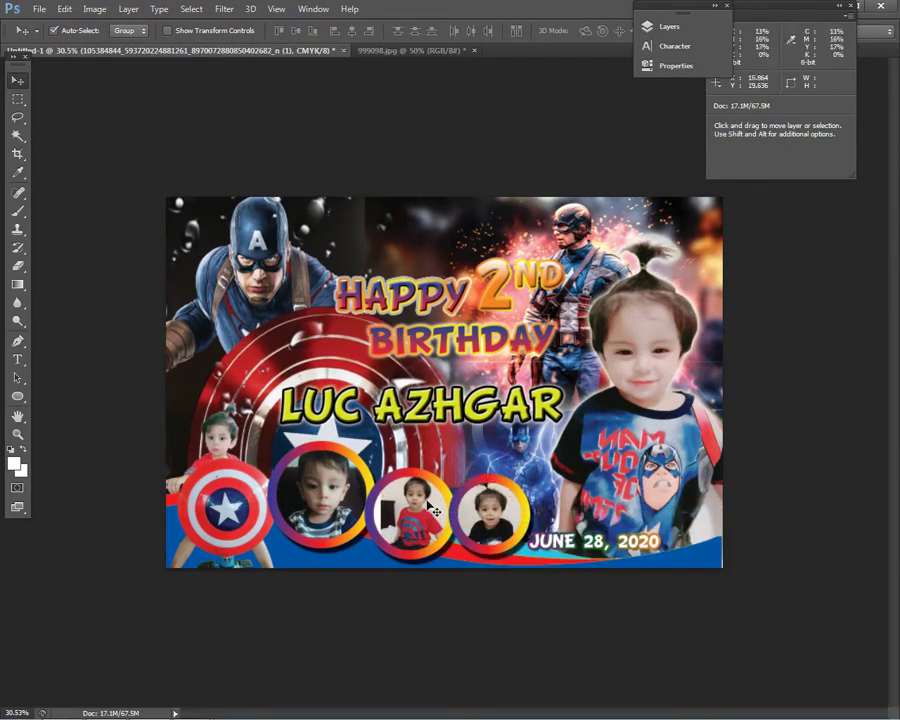
{"action": "left_click_drag", "start_coordinate": [418, 560], "coordinate": [425, 545]}
{"action": "right_click", "coordinate": [398, 559]}
{"action": "left_click", "coordinate": [420, 578]}
{"action": "key", "text": "ctrl+z"}
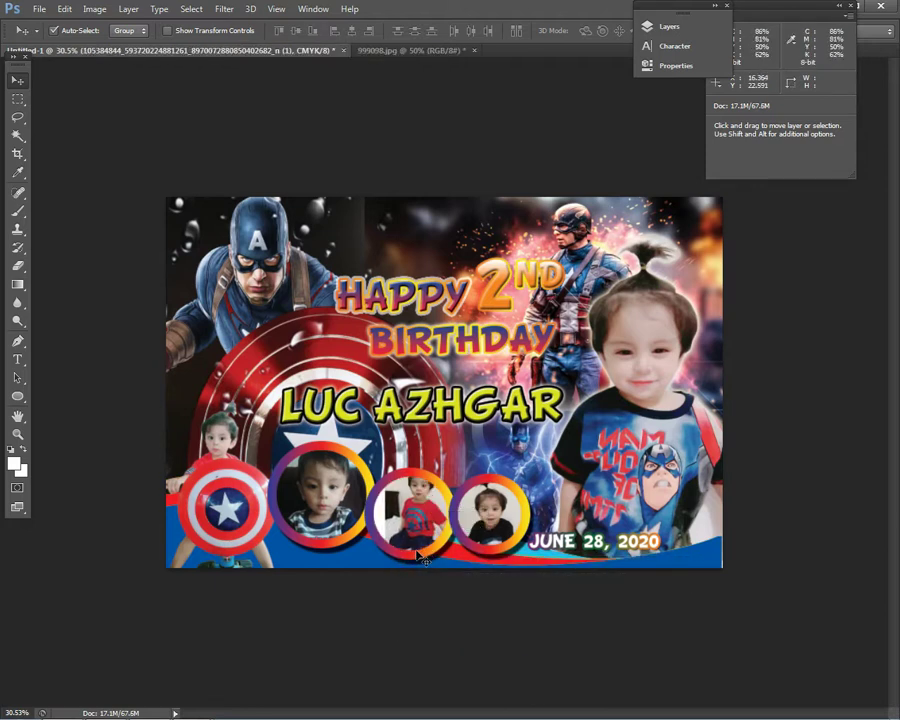
- Cycle through the circle layers, ending with Ellipse 1 copy 2 active for the fourth ring
{"action": "right_click", "coordinate": [428, 568]}
{"action": "left_click", "coordinate": [443, 585]}
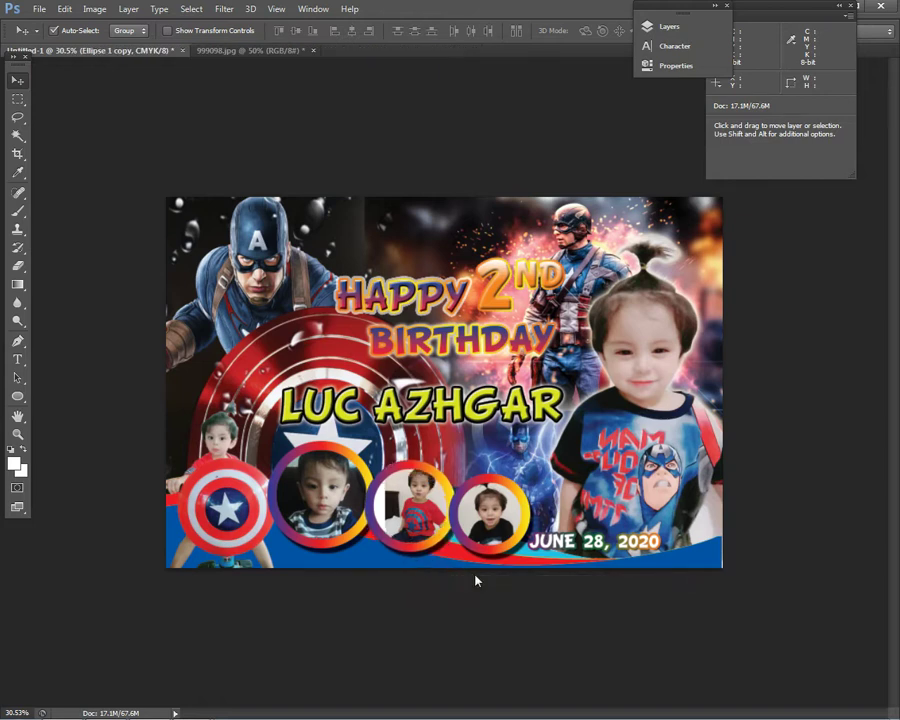
{"action": "right_click", "coordinate": [410, 520]}
{"action": "left_click", "coordinate": [479, 524]}
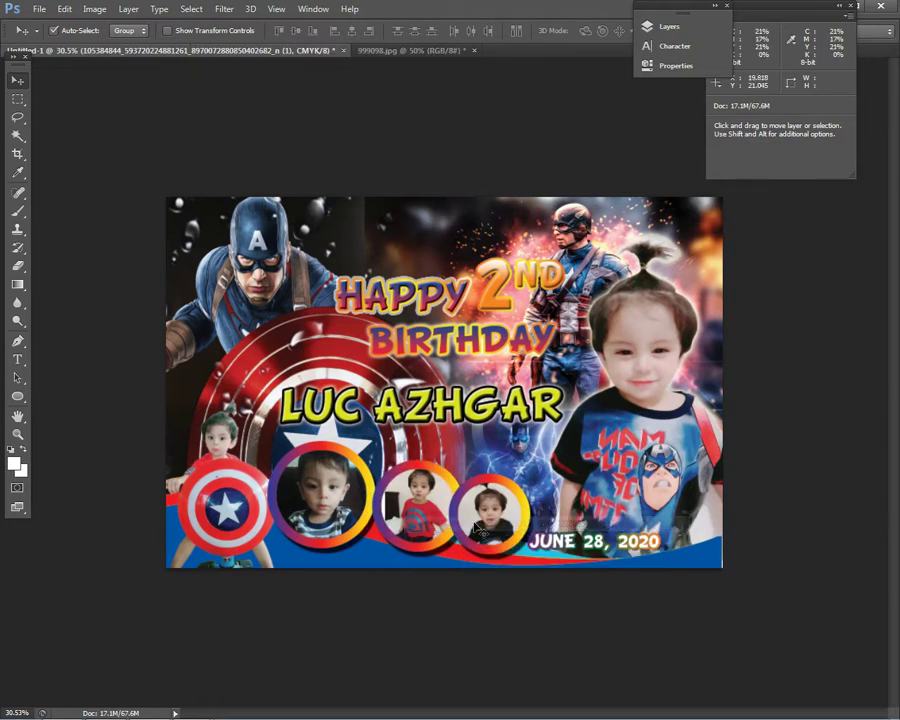
{"action": "right_click", "coordinate": [523, 491]}
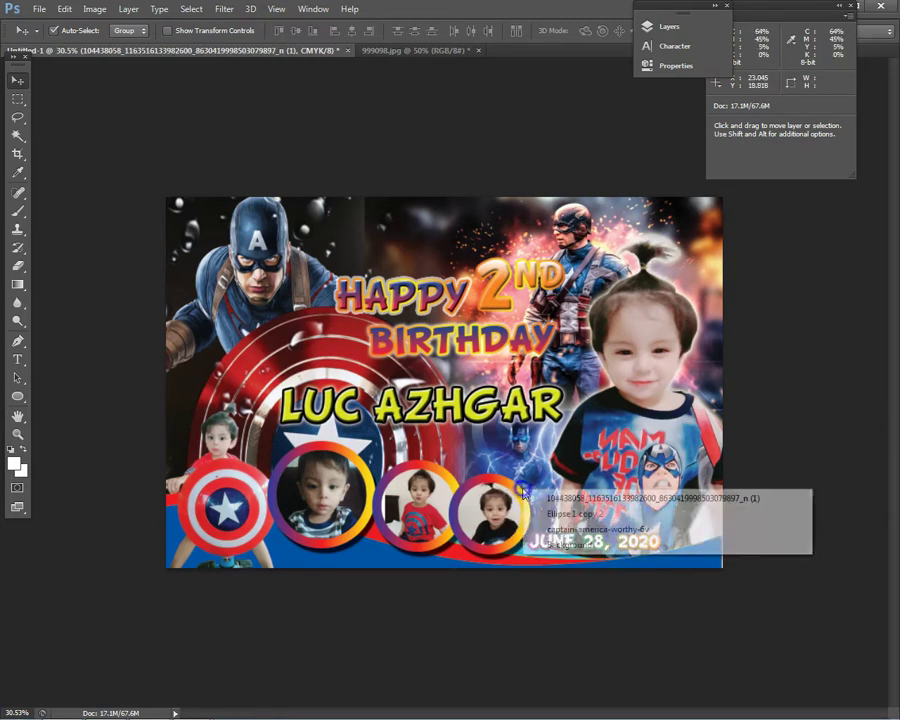
{"action": "right_click", "coordinate": [518, 490]}
{"action": "left_click", "coordinate": [536, 511]}
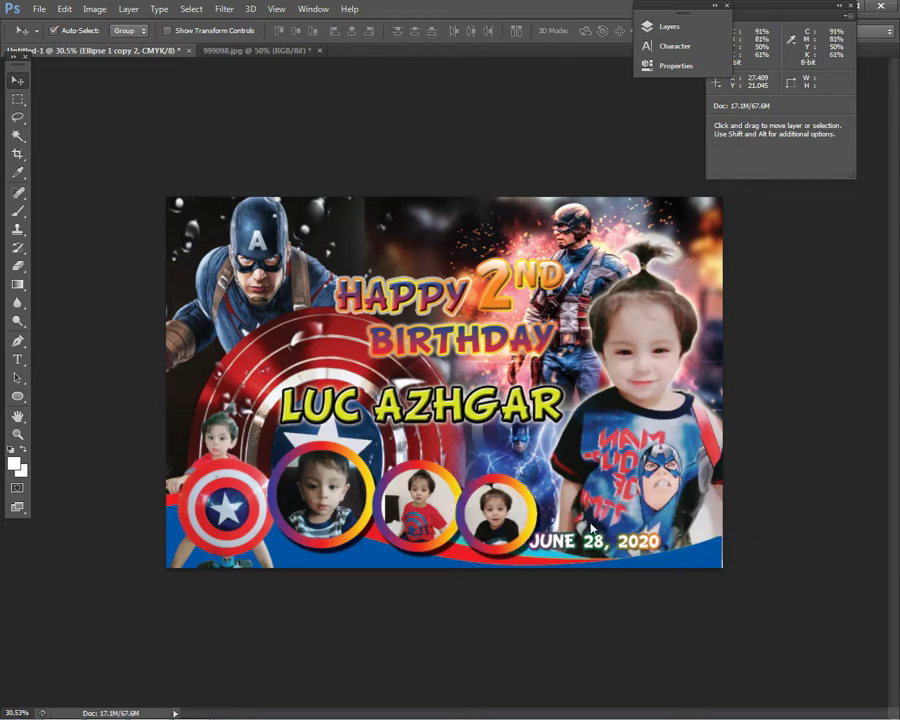
{"action": "scroll", "coordinate": [618, 605], "scroll_direction": "down", "scroll_amount": 3}
{"action": "scroll", "coordinate": [628, 612], "scroll_direction": "up", "scroll_amount": 4}
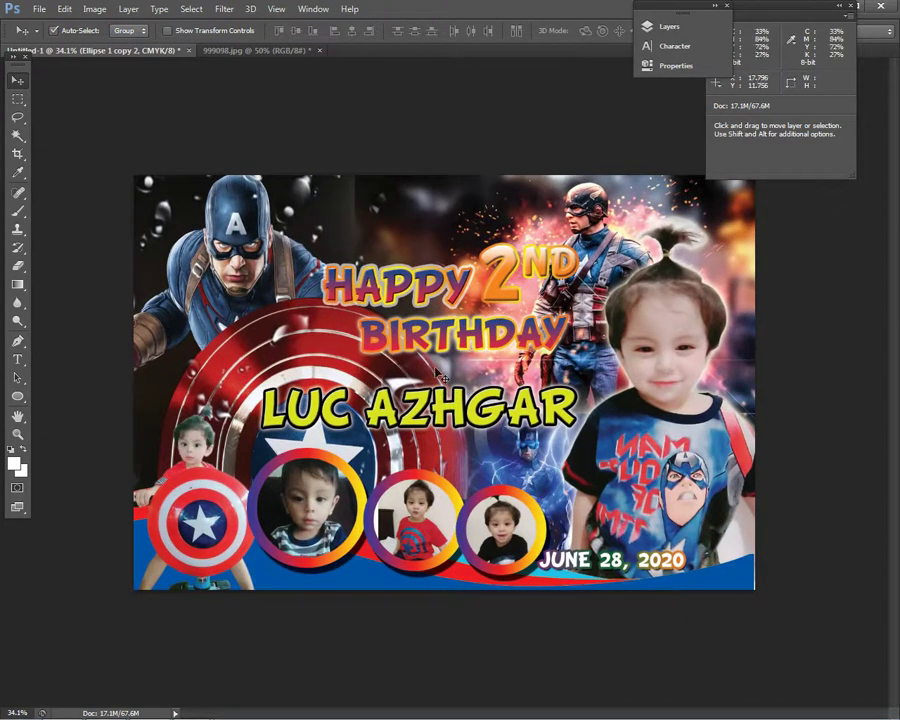
- Commit the pending transform and make Layer 3 the active layer
{"action": "right_click", "coordinate": [422, 413]}
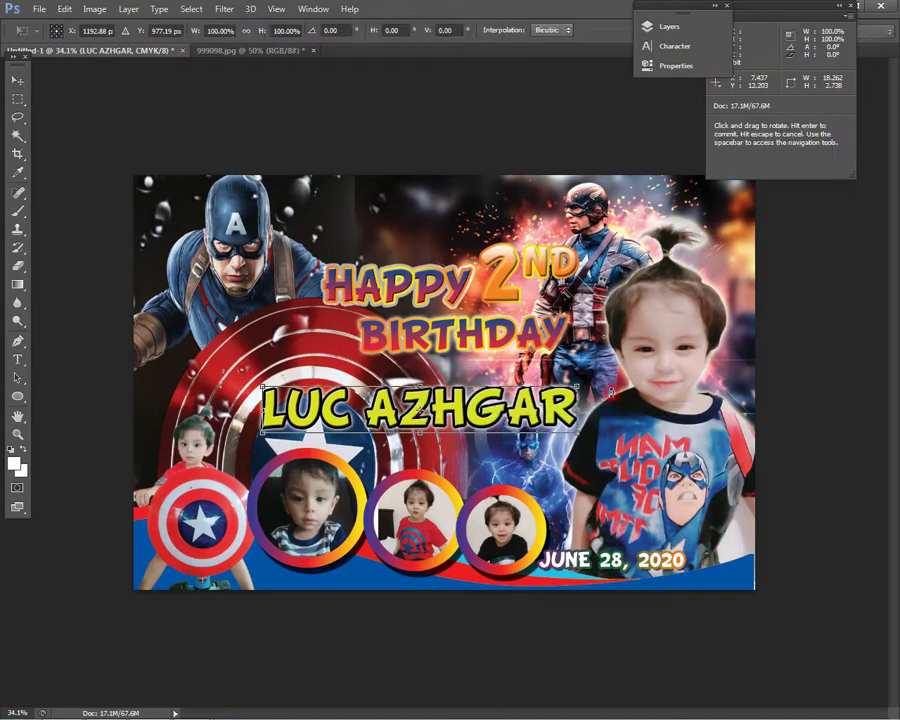
{"action": "key", "text": "Return"}
{"action": "right_click", "coordinate": [230, 263]}
{"action": "left_click", "coordinate": [245, 268]}
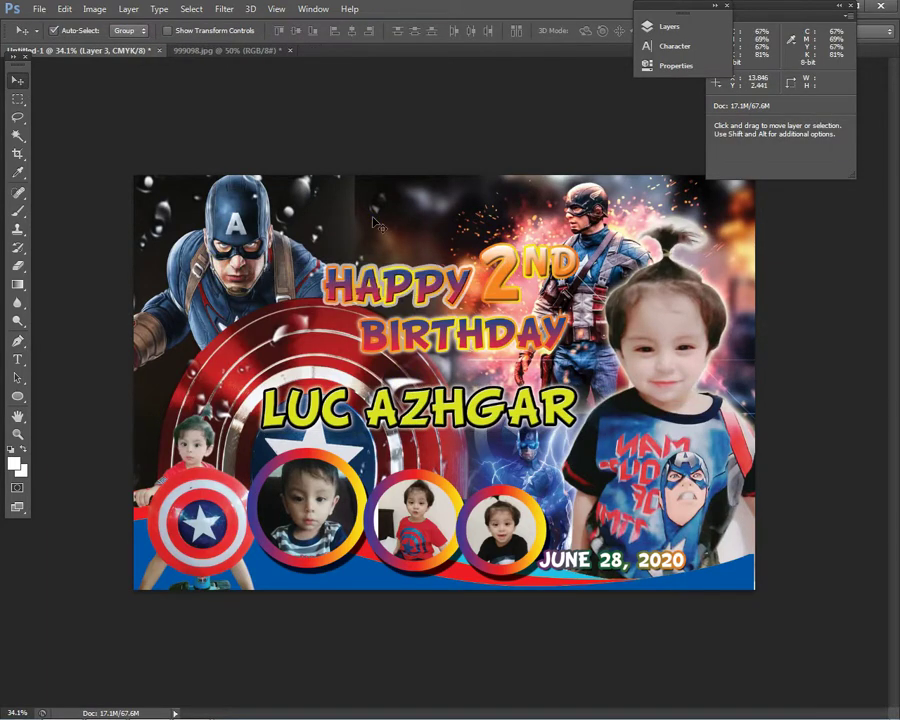
{"action": "scroll", "coordinate": [600, 140], "scroll_direction": "down", "scroll_amount": 2}
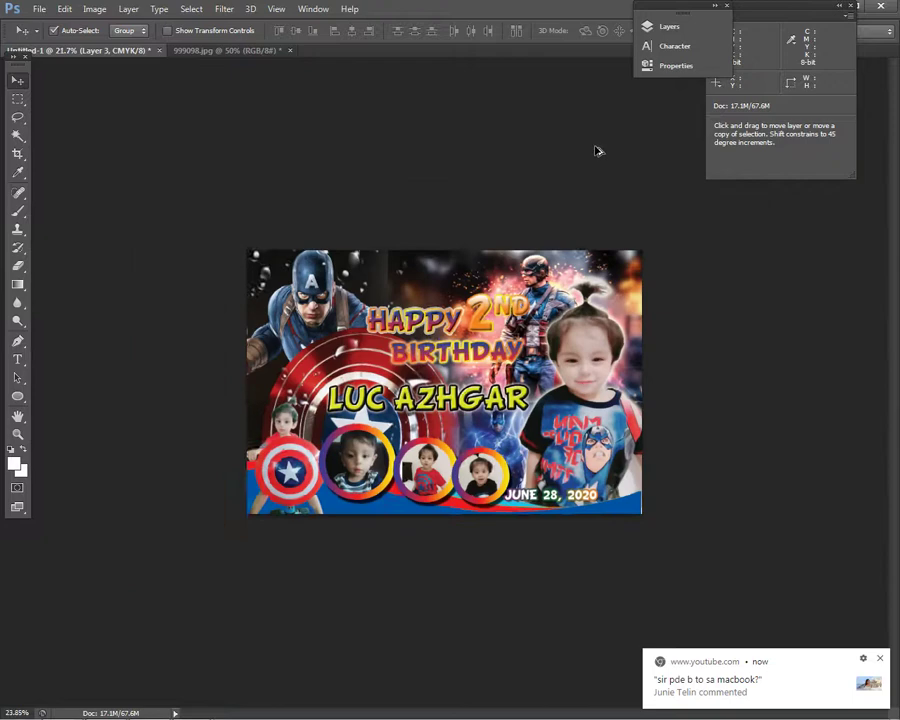
{"action": "scroll", "coordinate": [506, 76], "scroll_direction": "up", "scroll_amount": 2}
{"action": "scroll", "coordinate": [548, 127], "scroll_direction": "up", "scroll_amount": 1}
{"action": "scroll", "coordinate": [548, 128], "scroll_direction": "up", "scroll_amount": 1}
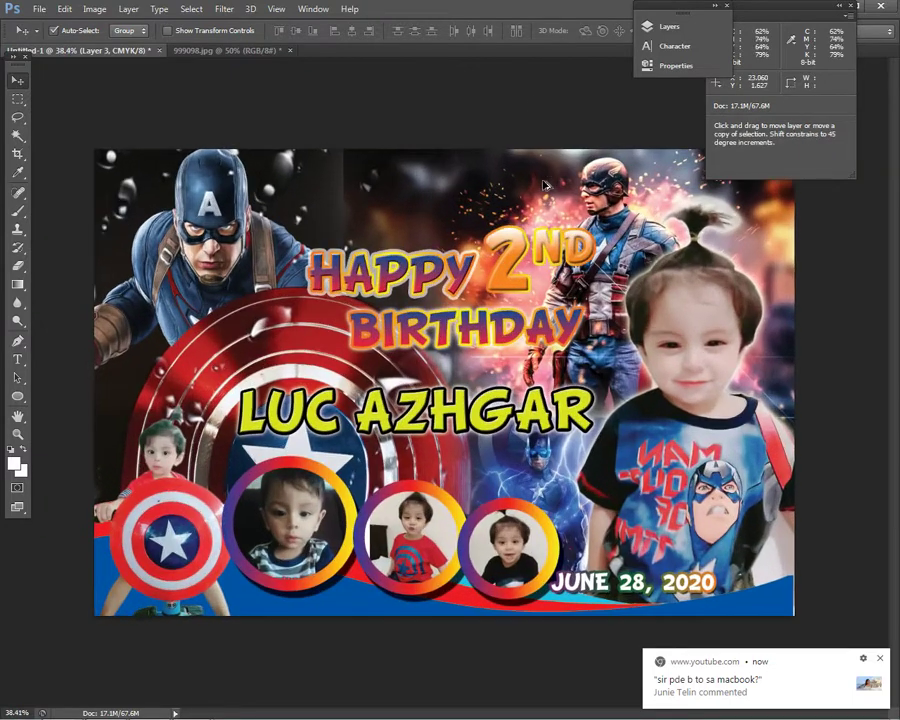
{"action": "key", "text": "alt"}
{"action": "scroll", "coordinate": [548, 180], "scroll_direction": "up", "scroll_amount": 1}
{"action": "scroll", "coordinate": [524, 195], "scroll_direction": "down", "scroll_amount": 2}
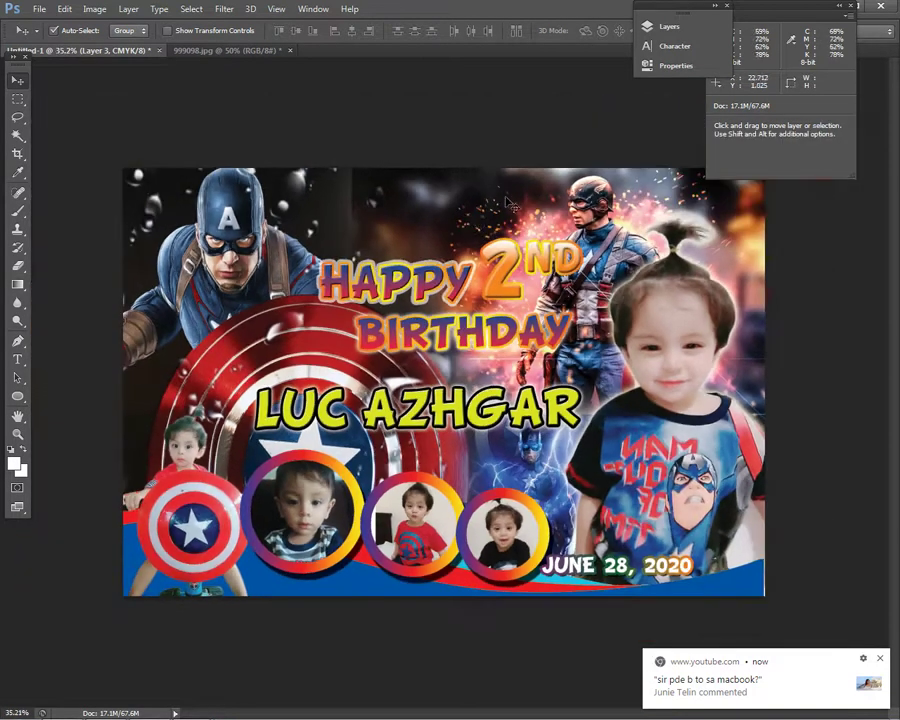
- Make the 463760442 background layer active and ready the Eraser tool
{"action": "right_click", "coordinate": [297, 197]}
{"action": "left_click", "coordinate": [310, 201]}
{"action": "key", "text": "e"}
{"action": "scroll", "coordinate": [342, 132], "scroll_direction": "up", "scroll_amount": 3}
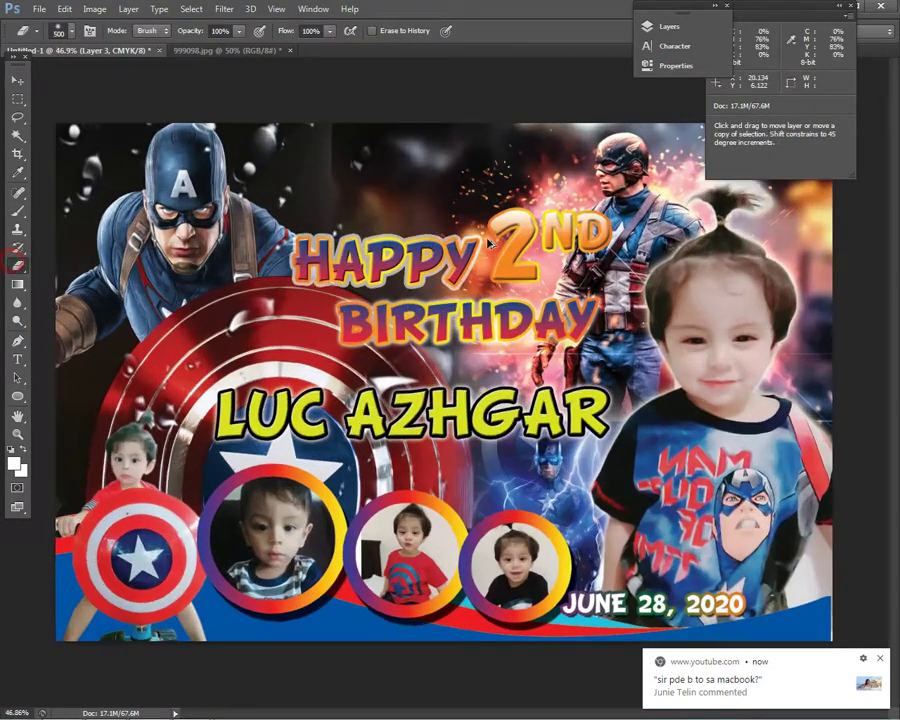
{"action": "left_click", "coordinate": [214, 110], "text": "ctrl"}
{"action": "left_click", "coordinate": [20, 83]}
{"action": "right_click", "coordinate": [403, 148]}
{"action": "left_click", "coordinate": [440, 153]}
{"action": "left_click", "coordinate": [20, 267]}
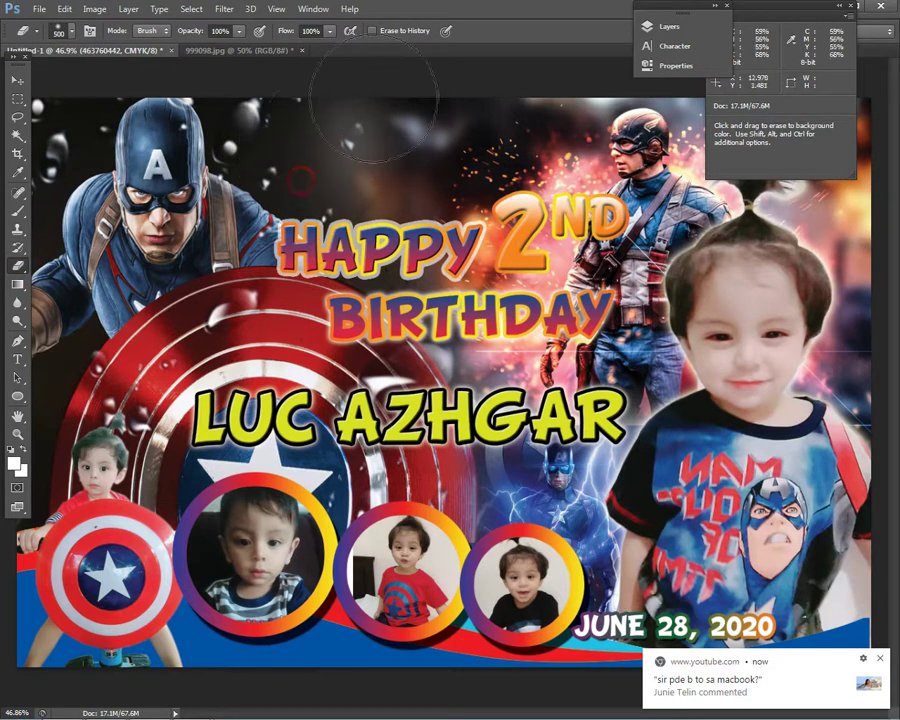
{"action": "left_click", "coordinate": [20, 80]}
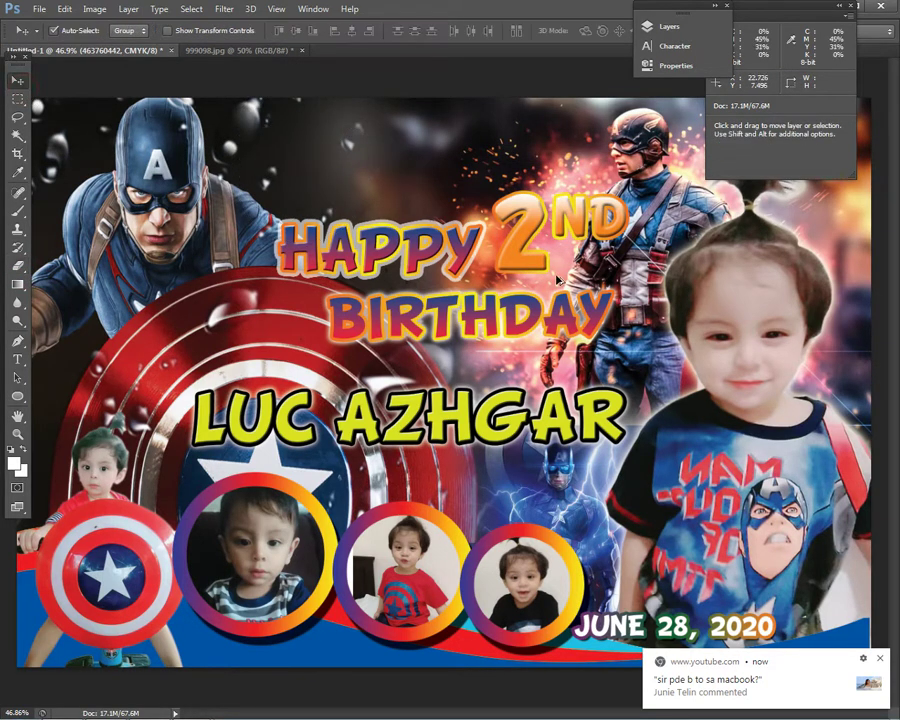
{"action": "scroll", "coordinate": [610, 343], "scroll_direction": "down", "scroll_amount": 5}
{"action": "scroll", "coordinate": [610, 343], "scroll_direction": "up", "scroll_amount": 4}
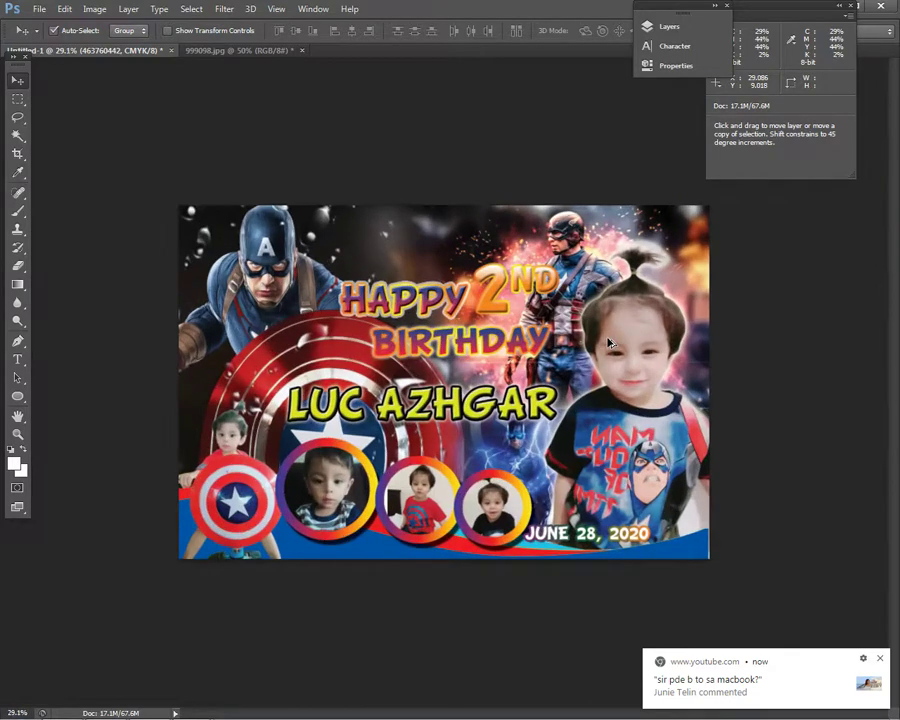
{"action": "scroll", "coordinate": [610, 341], "scroll_direction": "down", "scroll_amount": 3}
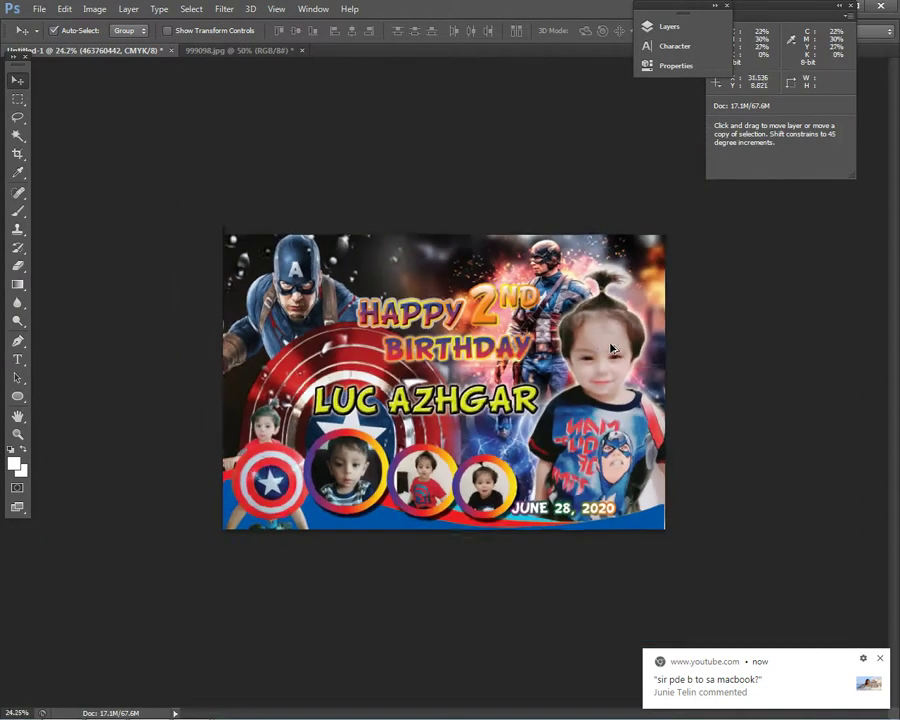
{"action": "scroll", "coordinate": [254, 159], "scroll_direction": "up", "scroll_amount": 2}
{"action": "scroll", "coordinate": [352, 210], "scroll_direction": "down", "scroll_amount": 2}
{"action": "scroll", "coordinate": [352, 210], "scroll_direction": "up", "scroll_amount": 2}
{"action": "scroll", "coordinate": [352, 210], "scroll_direction": "up", "scroll_amount": 1}
- Erase the soft white patches above HAPPY on the 463760442 layer, then zoom out
{"action": "right_click", "coordinate": [323, 181]}
{"action": "left_click", "coordinate": [350, 193]}
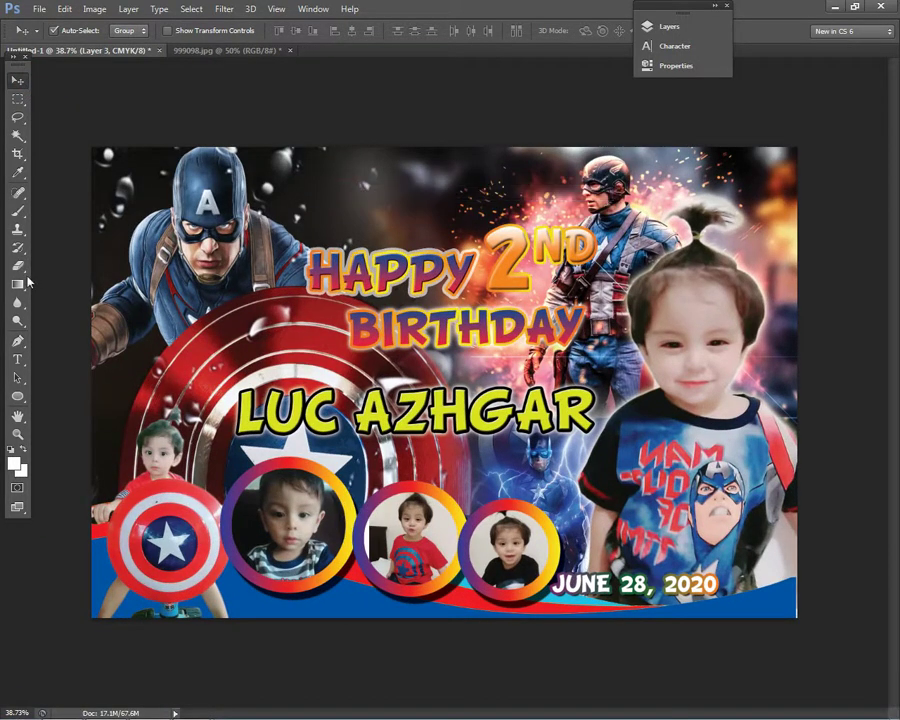
{"action": "left_click", "coordinate": [18, 265]}
{"action": "mouse_move", "coordinate": [330, 190]}
{"action": "left_mouse_down"}
{"action": "mouse_move", "coordinate": [344, 205]}
{"action": "mouse_move", "coordinate": [330, 178]}
{"action": "left_mouse_up"}
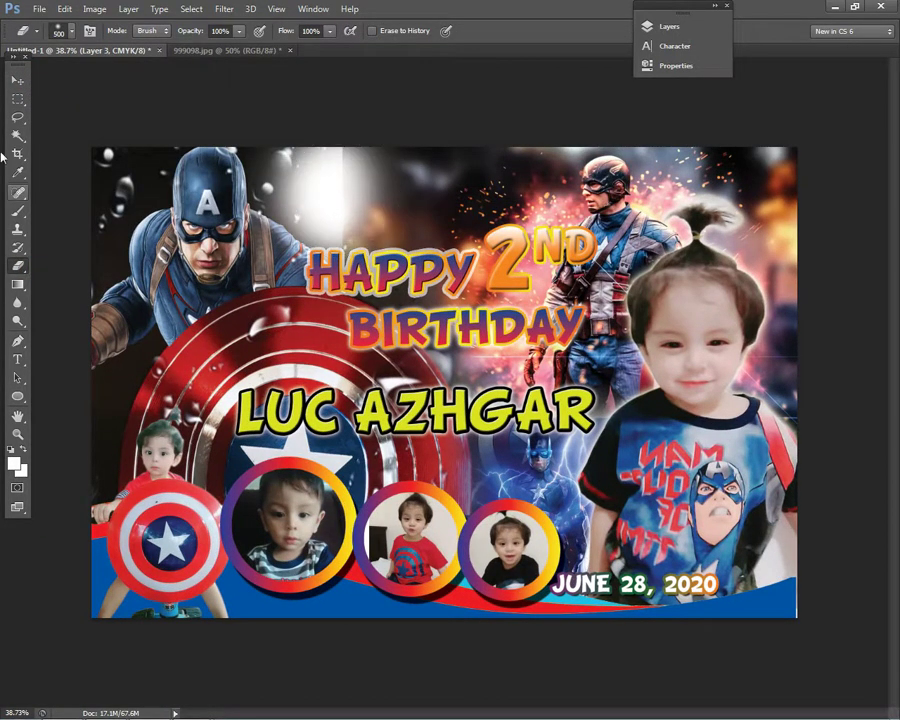
{"action": "left_click", "coordinate": [17, 80]}
{"action": "left_click", "coordinate": [392, 187]}
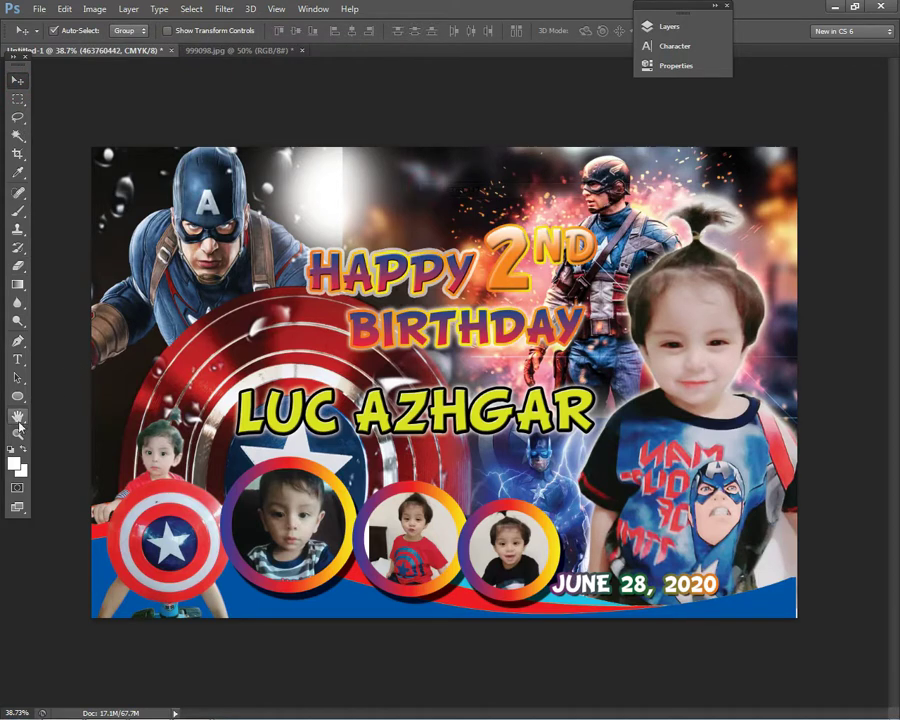
{"action": "left_click", "coordinate": [18, 266]}
{"action": "mouse_move", "coordinate": [362, 190]}
{"action": "left_mouse_down"}
{"action": "mouse_move", "coordinate": [386, 168]}
{"action": "mouse_move", "coordinate": [358, 218]}
{"action": "mouse_move", "coordinate": [407, 207]}
{"action": "mouse_move", "coordinate": [418, 172]}
{"action": "left_mouse_up"}
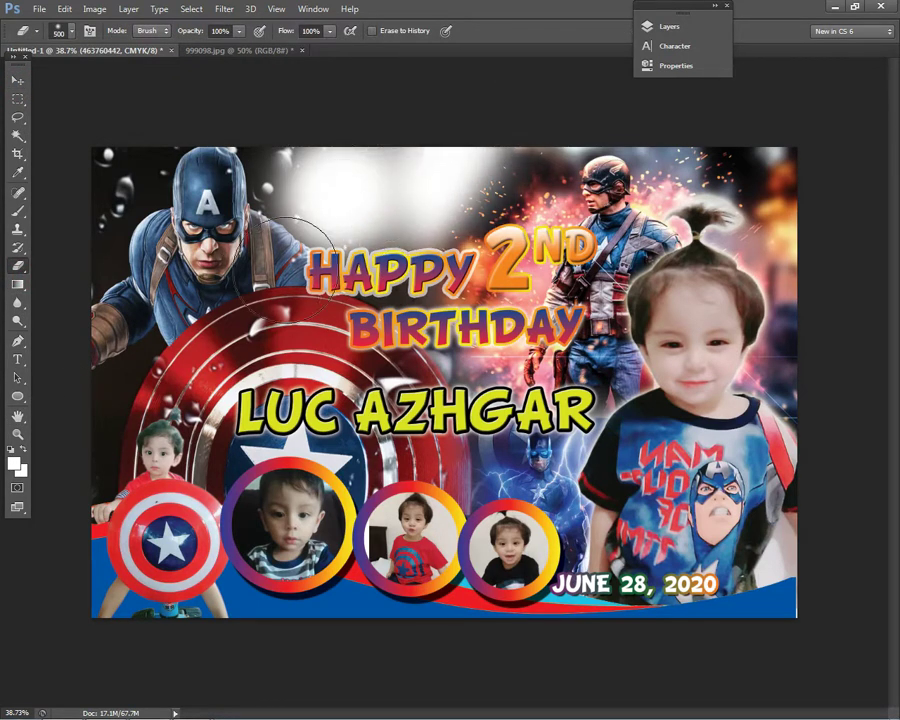
{"action": "key", "text": "ctrl+minus"}
- Drag the Captain America endgame image from New folder onto the tarp
{"action": "mouse_move", "coordinate": [191, 705]}
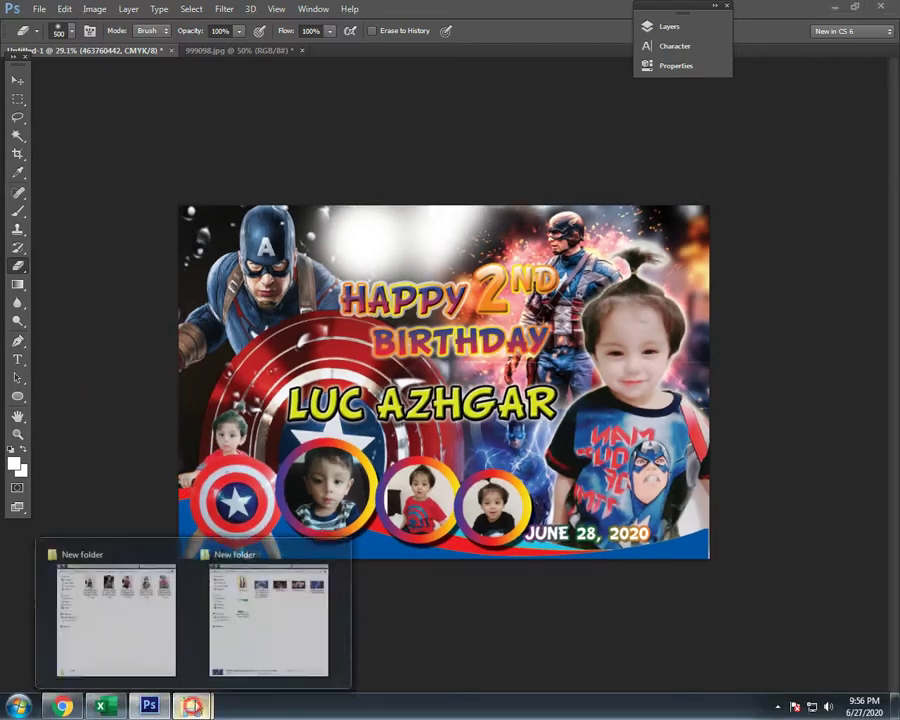
{"action": "left_click", "coordinate": [168, 601]}
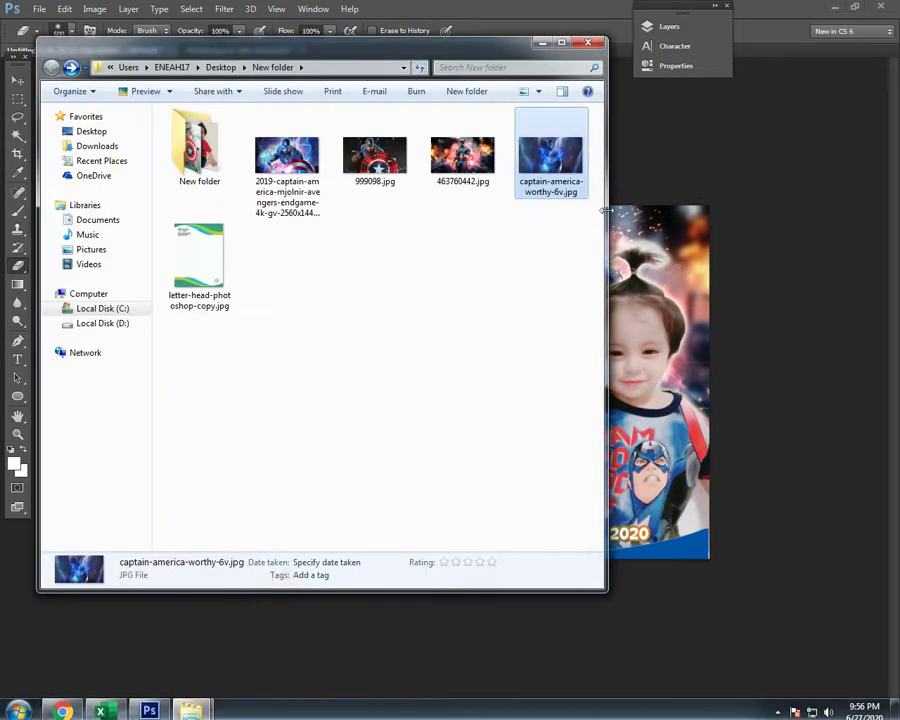
{"action": "left_click_drag", "start_coordinate": [290, 172], "coordinate": [765, 300]}
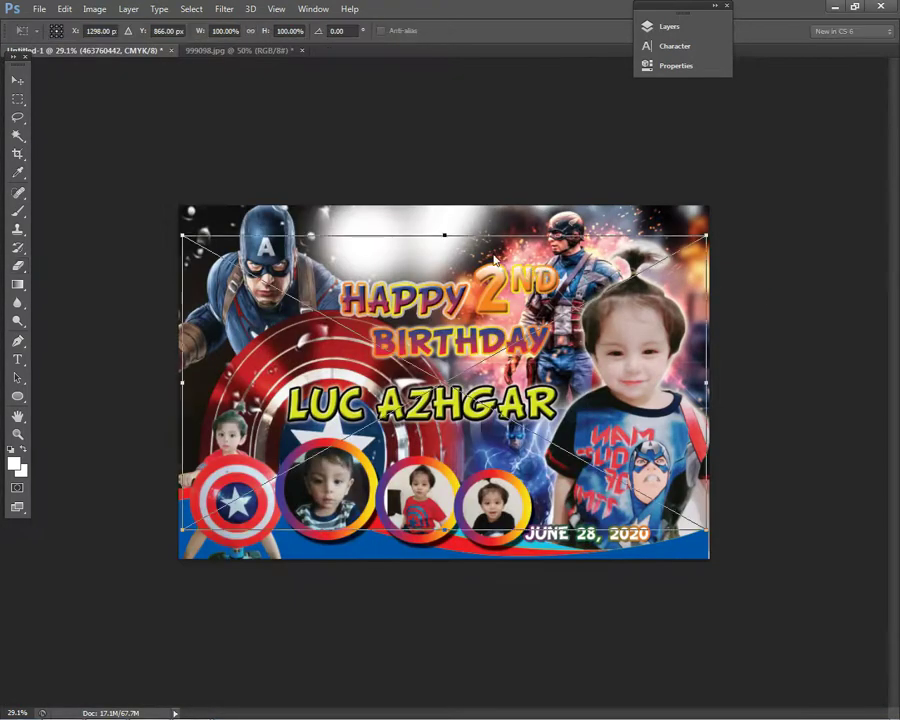
- Shrink the placed Mjolnir image to about 60%, centre it at the top, and commit
{"action": "left_click_drag", "start_coordinate": [444, 262], "coordinate": [441, 222]}
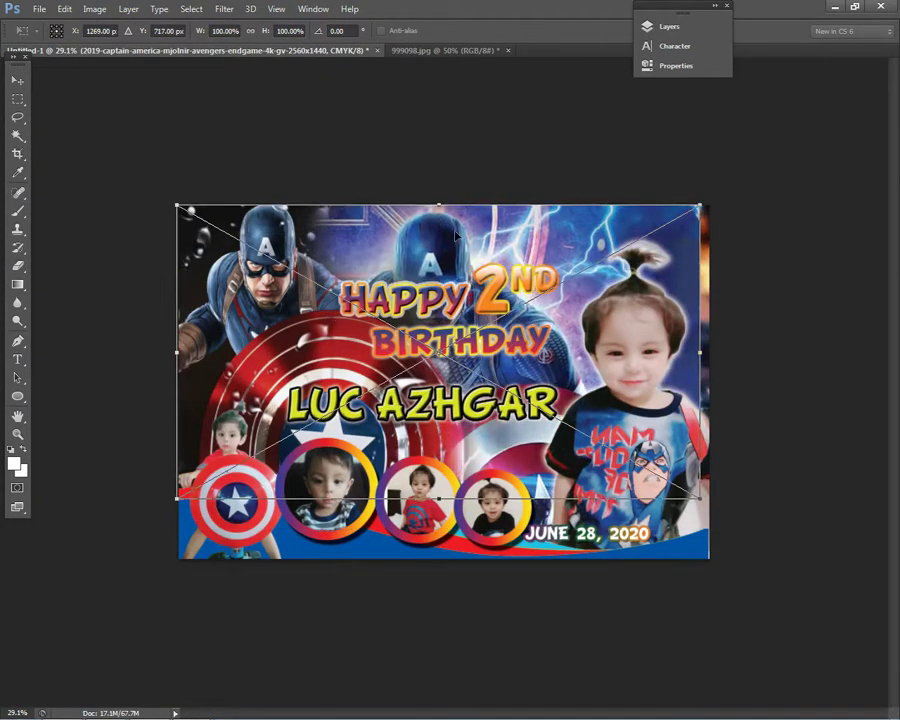
{"action": "left_click_drag", "start_coordinate": [704, 508], "coordinate": [491, 380]}
{"action": "left_click_drag", "start_coordinate": [413, 261], "coordinate": [484, 250]}
{"action": "key", "text": "Return"}
- Try erasing part of the image, cancelling the rasterize prompt and error message
{"action": "key", "text": "e"}
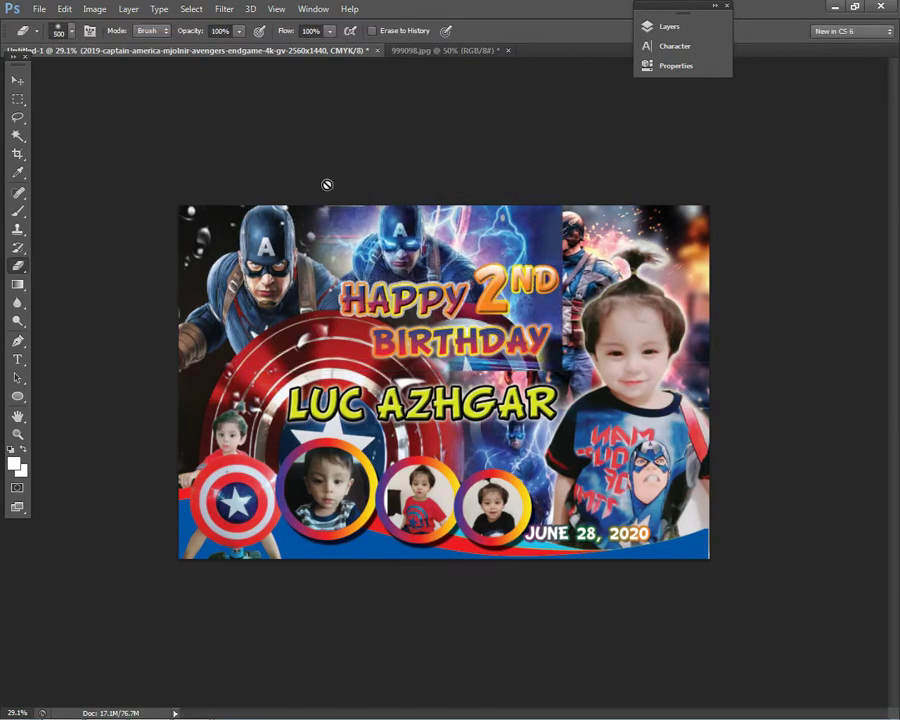
{"action": "right_click", "coordinate": [445, 236]}
{"action": "left_click", "coordinate": [280, 190]}
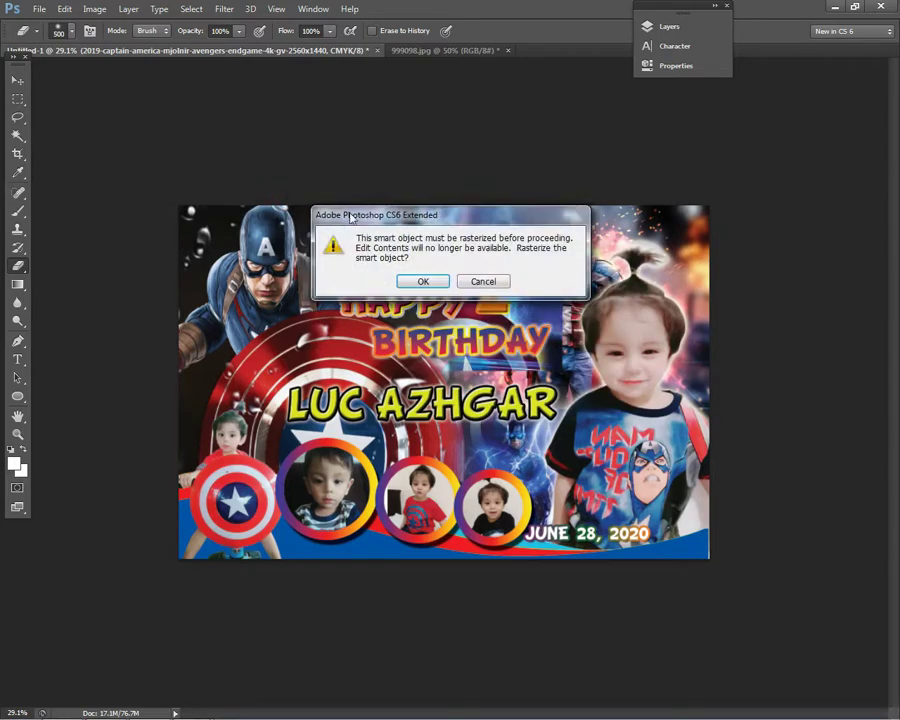
{"action": "key", "text": "Escape"}
{"action": "key", "text": "Return"}
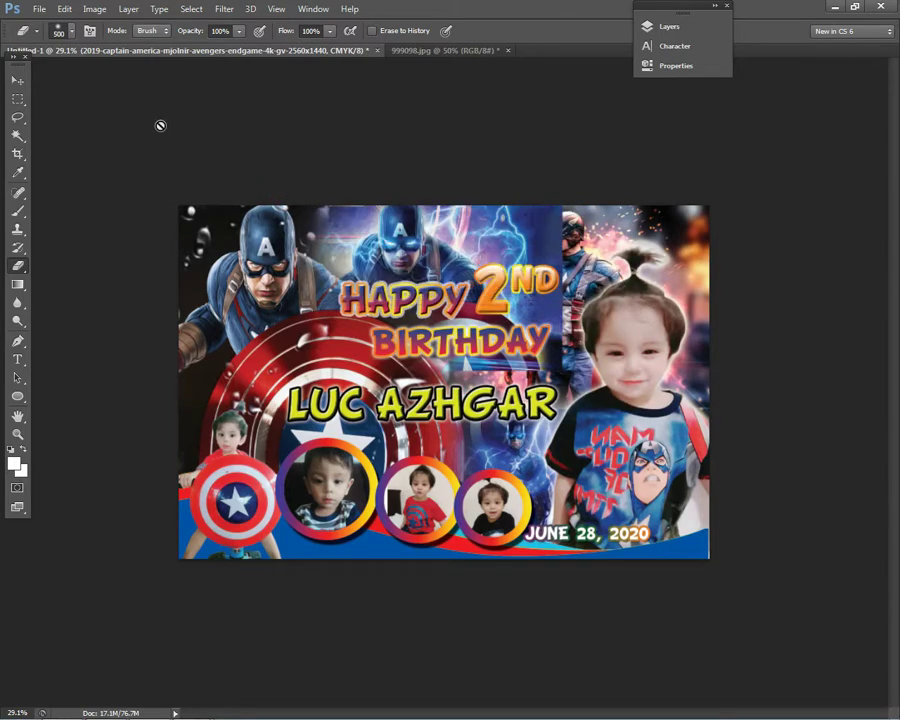
- Delete the Mjolnir lightning image layer with the Move tool active
{"action": "left_click", "coordinate": [19, 80]}
{"action": "scroll", "coordinate": [421, 348], "scroll_direction": "up", "scroll_amount": 4}
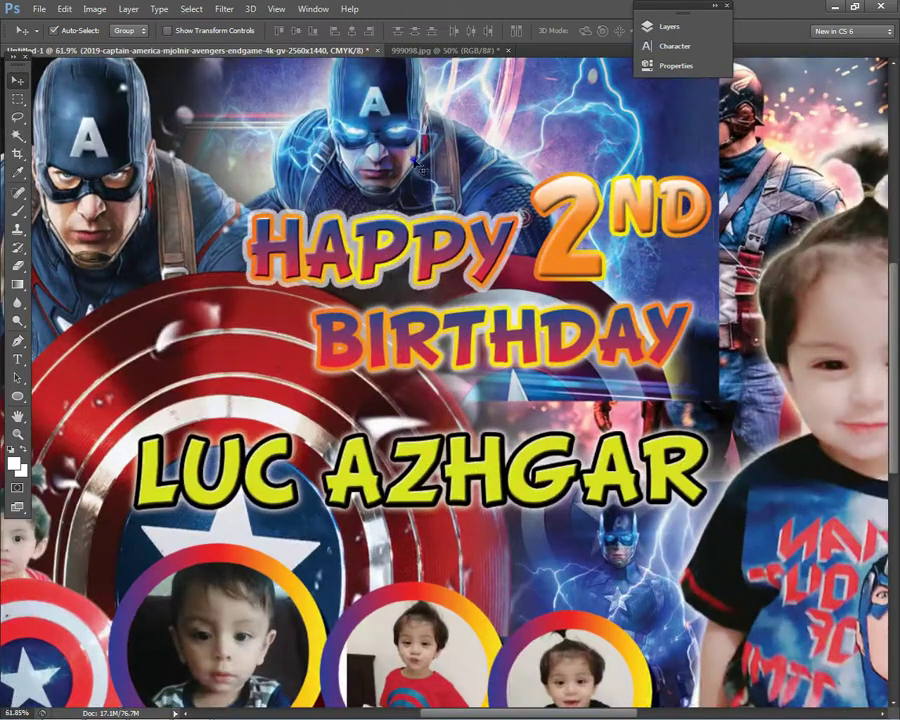
{"action": "scroll", "coordinate": [468, 178], "scroll_direction": "down", "scroll_amount": 2}
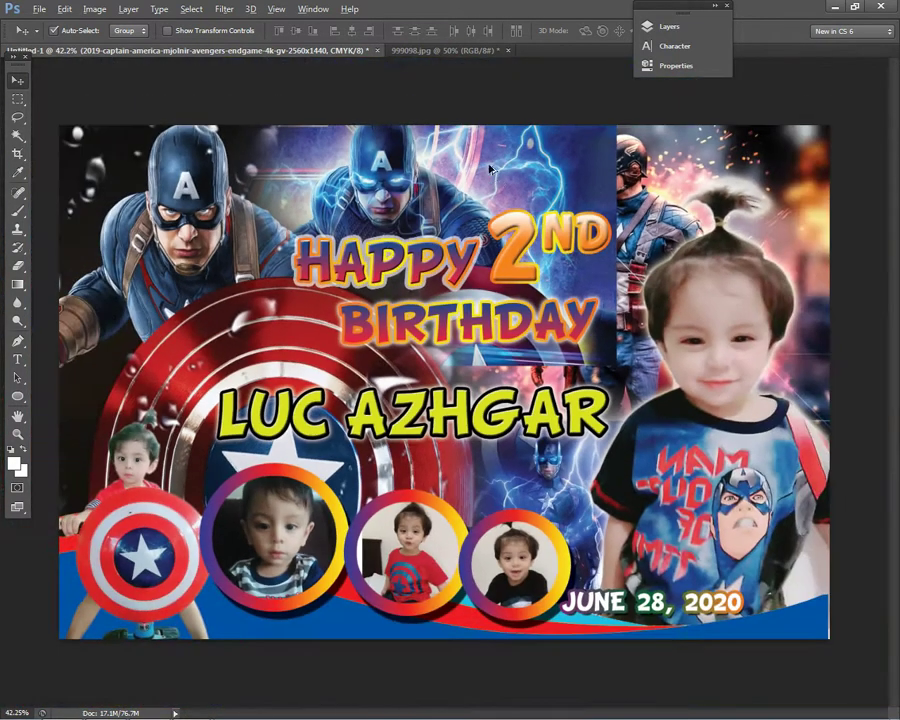
{"action": "key", "text": "Delete"}
{"action": "scroll", "coordinate": [476, 203], "scroll_direction": "down", "scroll_amount": 2}
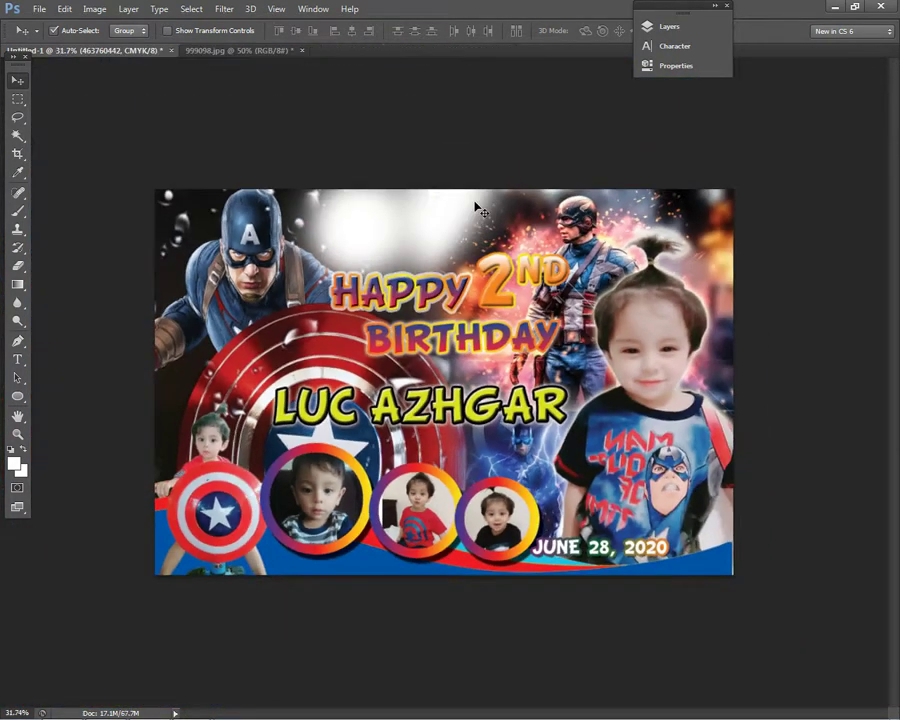
{"action": "key", "text": "ctrl+t"}
- Scale the new Captain America artwork to about 56% and move it behind the title
{"action": "left_click", "coordinate": [780, 706]}
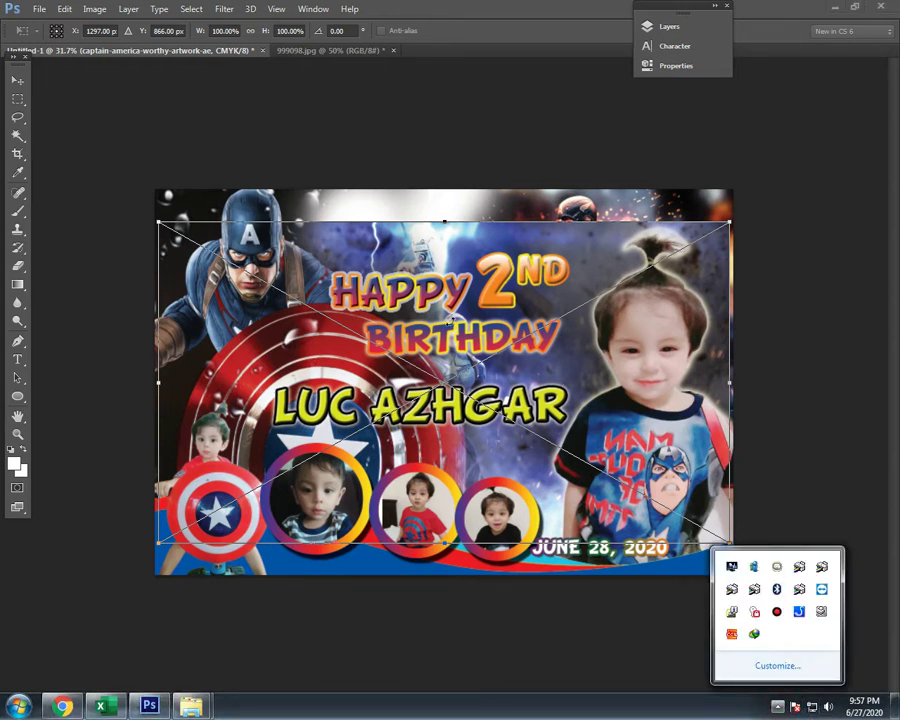
{"action": "left_click", "coordinate": [336, 242]}
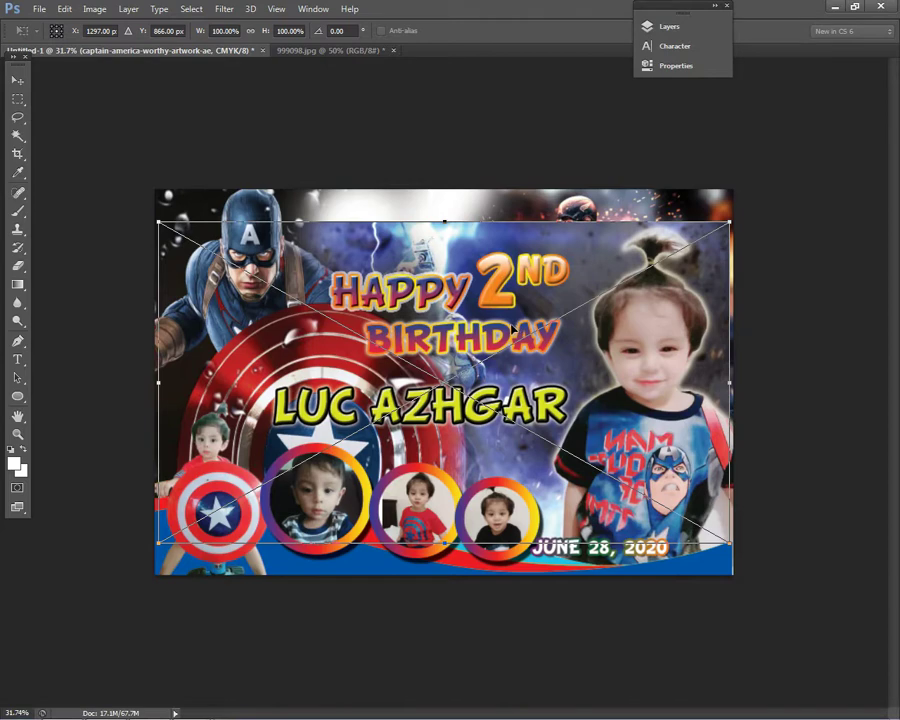
{"action": "key", "text": "Return"}
{"action": "key", "text": "ctrl+t"}
{"action": "left_click_drag", "start_coordinate": [730, 546], "coordinate": [476, 400]}
{"action": "left_click_drag", "start_coordinate": [358, 248], "coordinate": [467, 200]}
{"action": "key", "text": "Return"}
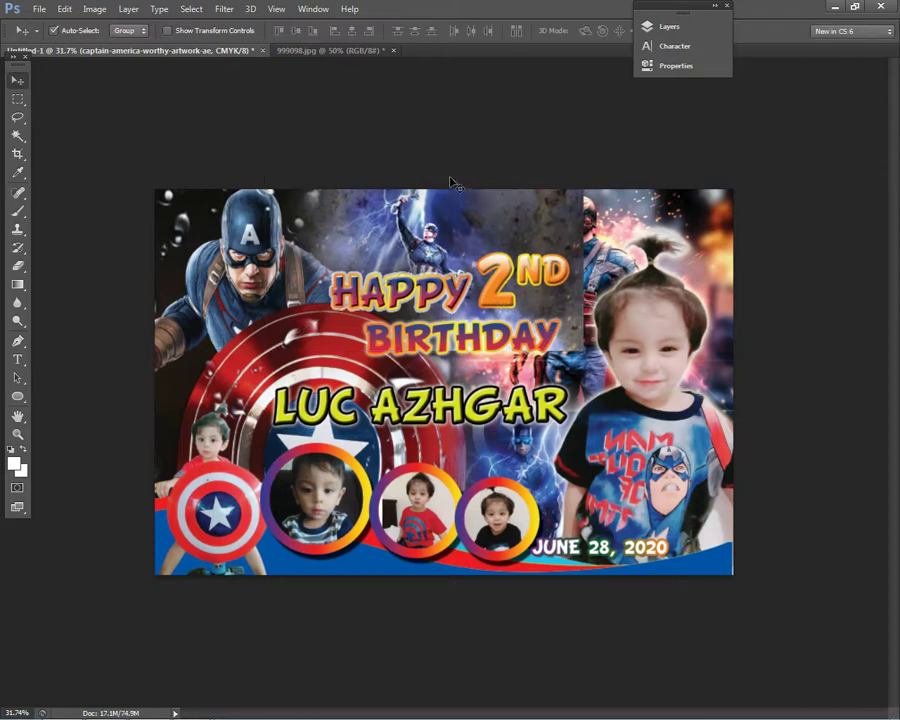
- Bring the artwork layer forward twice in the stack and make it active
{"action": "left_click", "coordinate": [128, 9]}
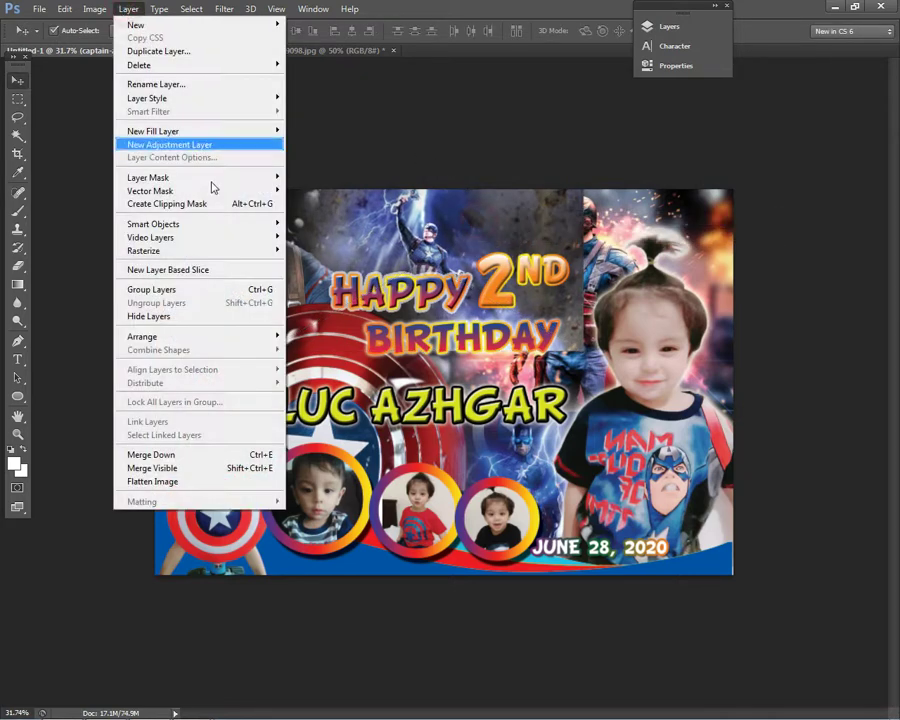
{"action": "mouse_move", "coordinate": [204, 339]}
{"action": "left_click", "coordinate": [310, 349]}
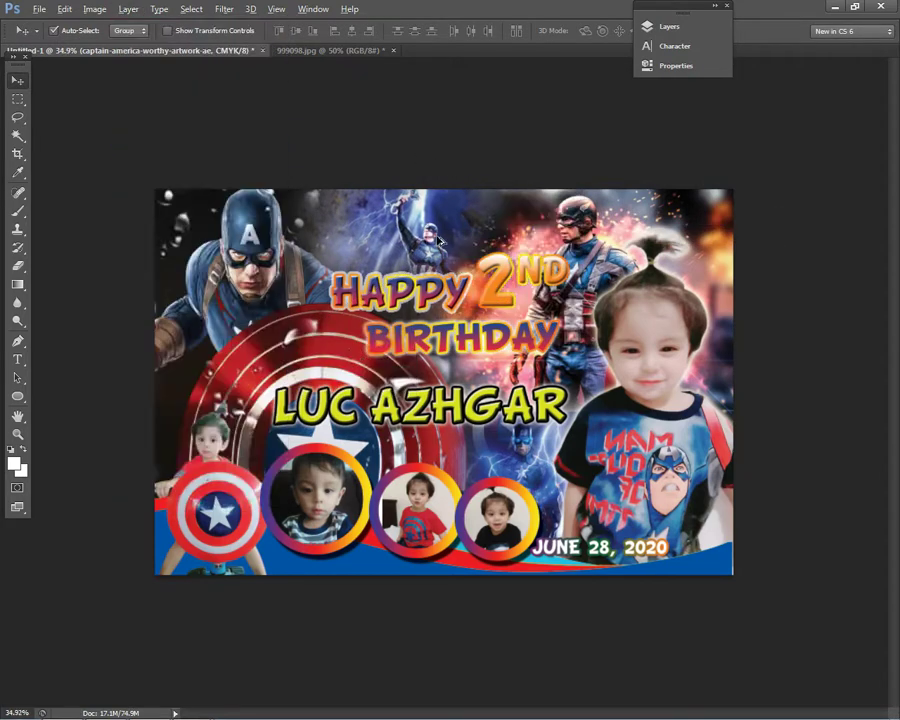
{"action": "scroll", "coordinate": [440, 237], "scroll_direction": "up", "scroll_amount": 1}
{"action": "key", "text": "ctrl+bracketright"}
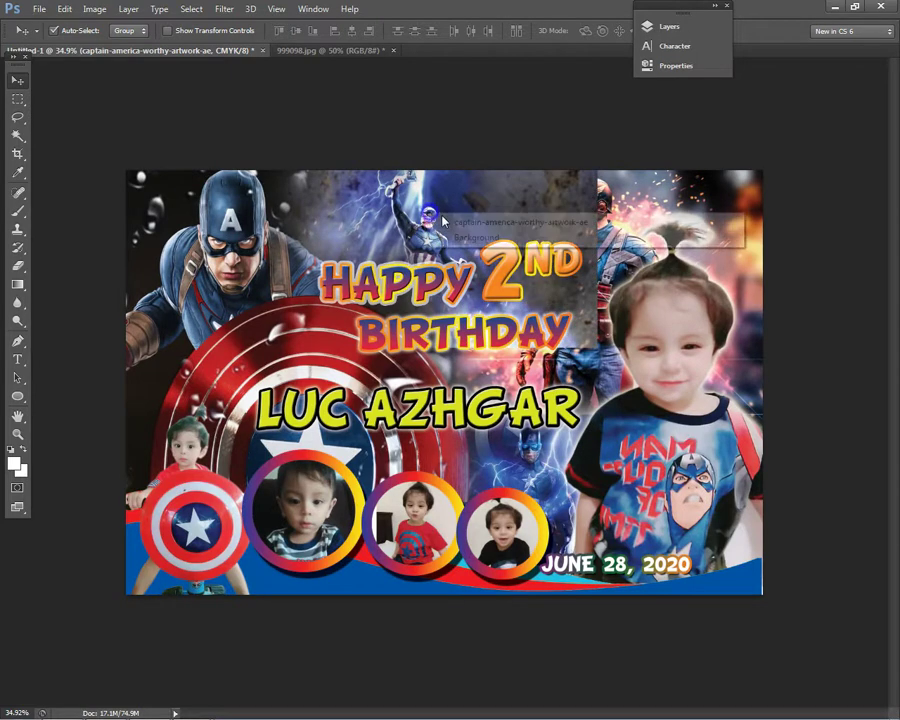
{"action": "right_click", "coordinate": [433, 229]}
{"action": "left_click", "coordinate": [490, 227]}
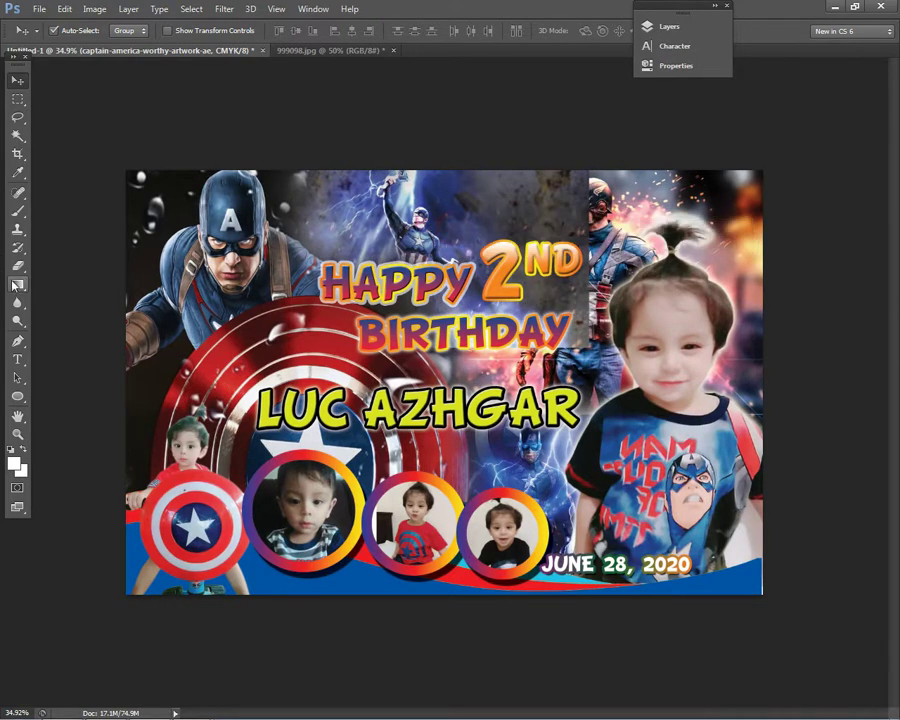
- Rasterize the artwork and erase its dark texture over the HAPPY 2ND title
{"action": "key", "text": "e"}
{"action": "left_click", "coordinate": [553, 218]}
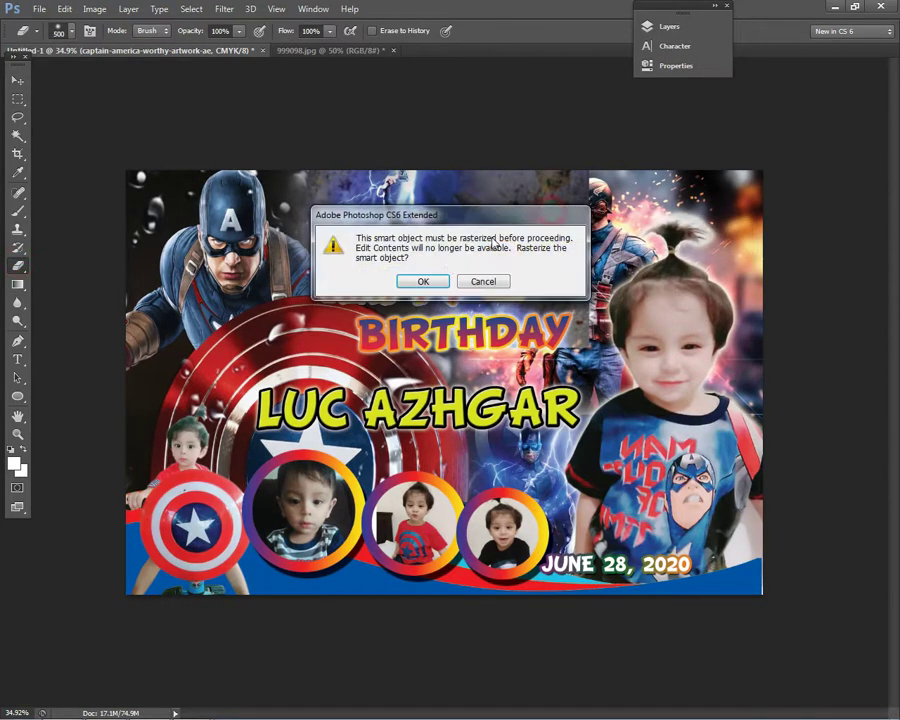
{"action": "left_click", "coordinate": [441, 280]}
{"action": "mouse_move", "coordinate": [350, 270]}
{"action": "left_mouse_down"}
{"action": "mouse_move", "coordinate": [520, 330]}
{"action": "mouse_move", "coordinate": [573, 141]}
{"action": "left_mouse_up"}
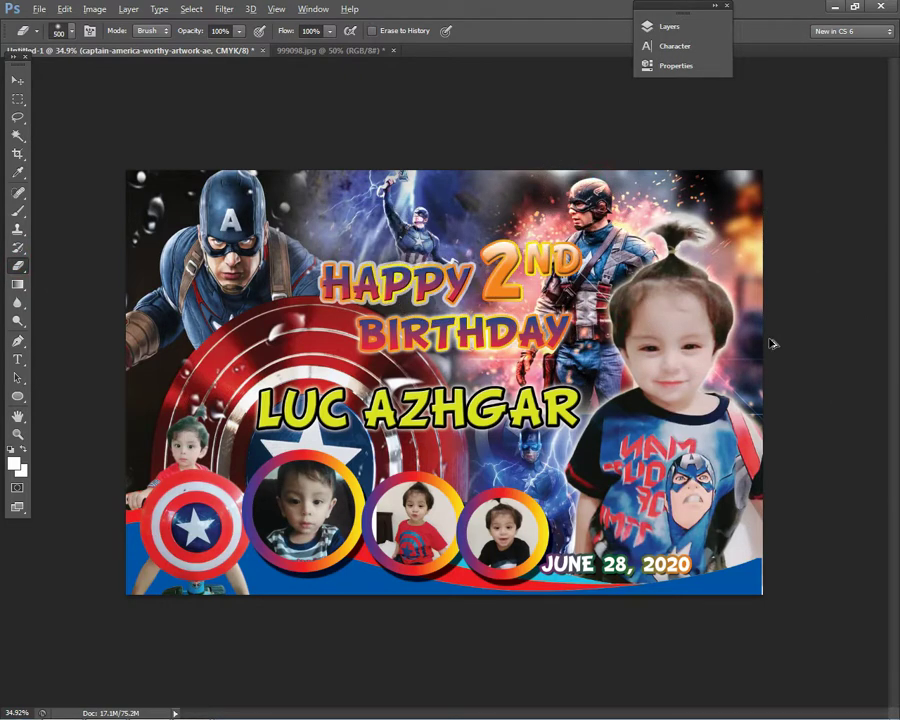
{"action": "scroll", "coordinate": [771, 350], "scroll_direction": "down", "scroll_amount": 2}
- Return to the Move tool and select a layer from the canvas layer list
{"action": "left_click", "coordinate": [17, 80]}
{"action": "scroll", "coordinate": [350, 226], "scroll_direction": "up", "scroll_amount": 2}
{"action": "right_click", "coordinate": [350, 226]}
{"action": "left_click", "coordinate": [380, 232]}
{"action": "scroll", "coordinate": [590, 280], "scroll_direction": "down", "scroll_amount": 3}
{"action": "scroll", "coordinate": [297, 212], "scroll_direction": "up", "scroll_amount": 2}
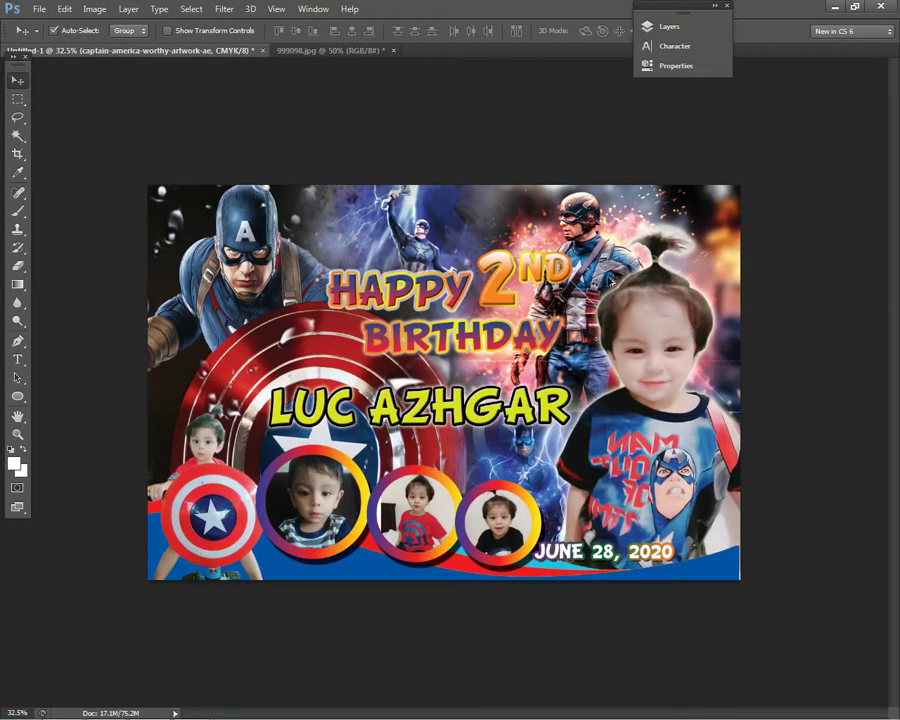
{"action": "scroll", "coordinate": [815, 372], "scroll_direction": "down", "scroll_amount": 2}
{"action": "scroll", "coordinate": [814, 382], "scroll_direction": "up", "scroll_amount": 1}
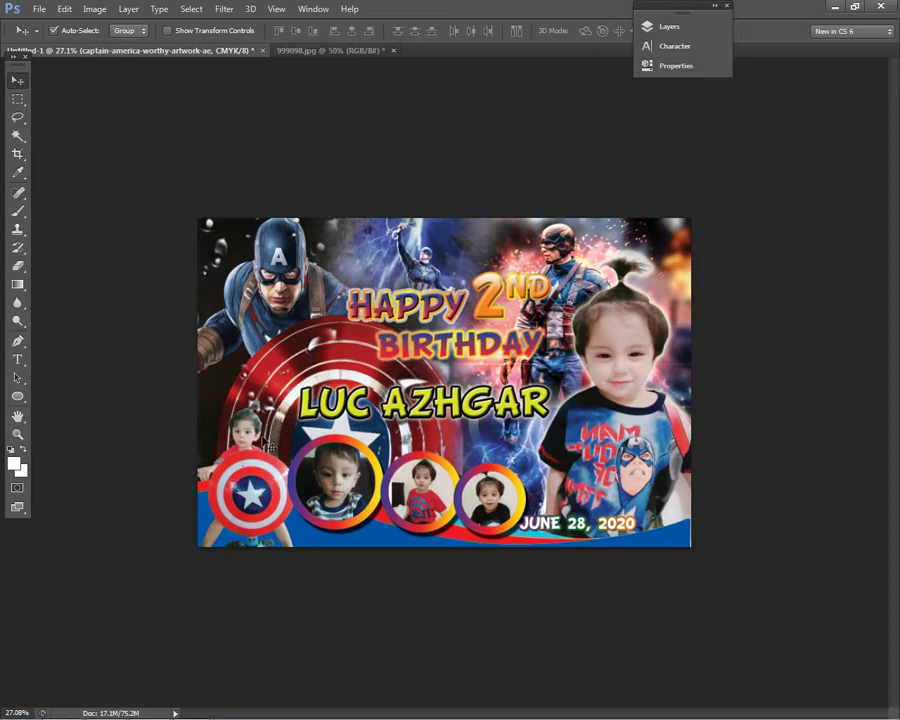
{"action": "scroll", "coordinate": [249, 432], "scroll_direction": "up", "scroll_amount": 1}
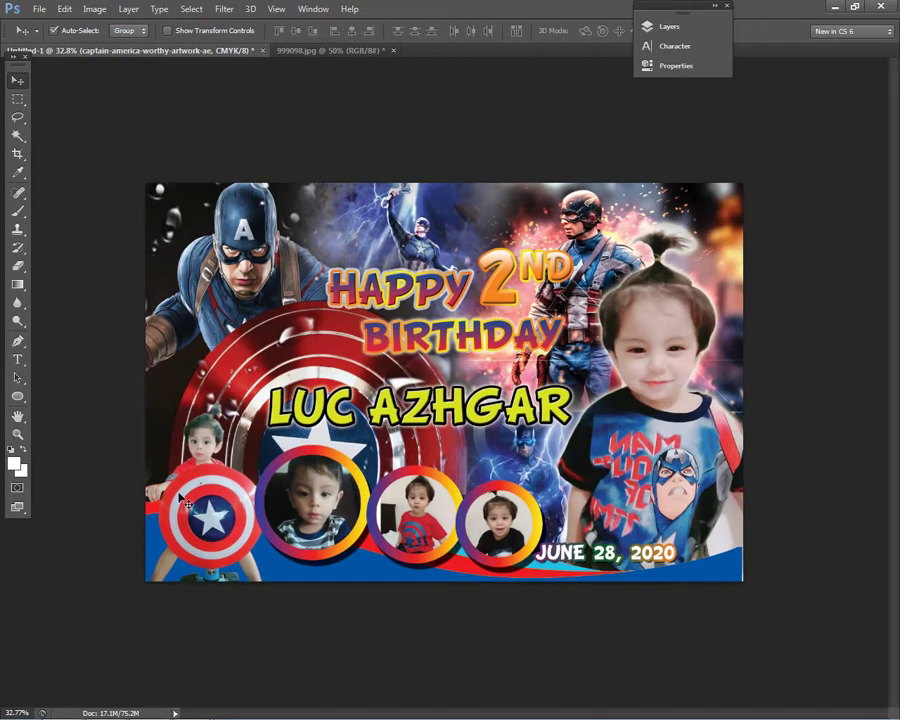
- Select the small shield photo layer and open its Layer Style settings
{"action": "right_click", "coordinate": [214, 485]}
{"action": "left_click", "coordinate": [300, 492]}
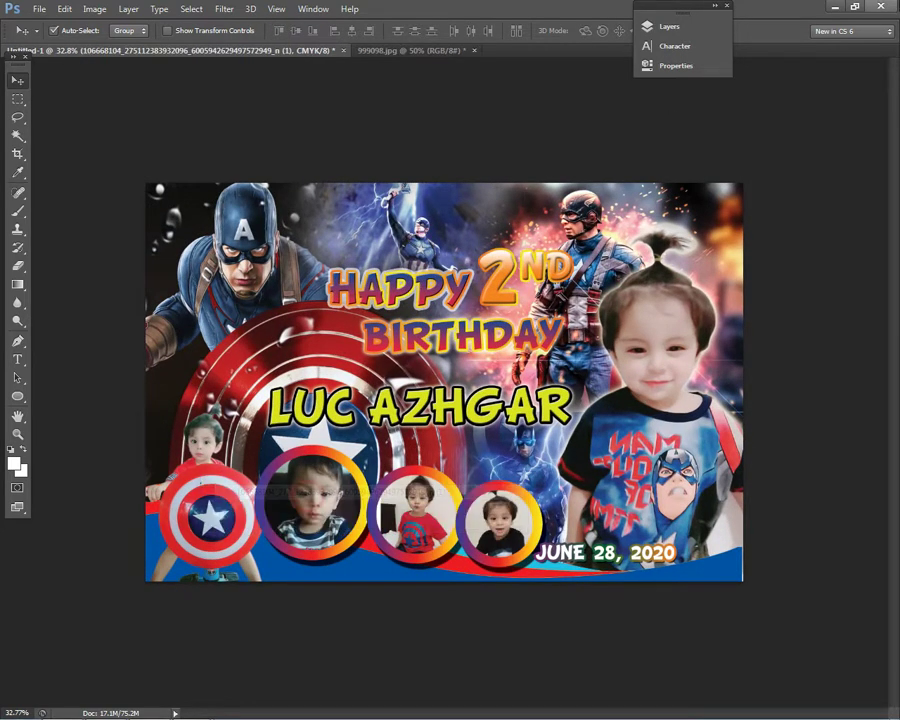
{"action": "left_click", "coordinate": [688, 27]}
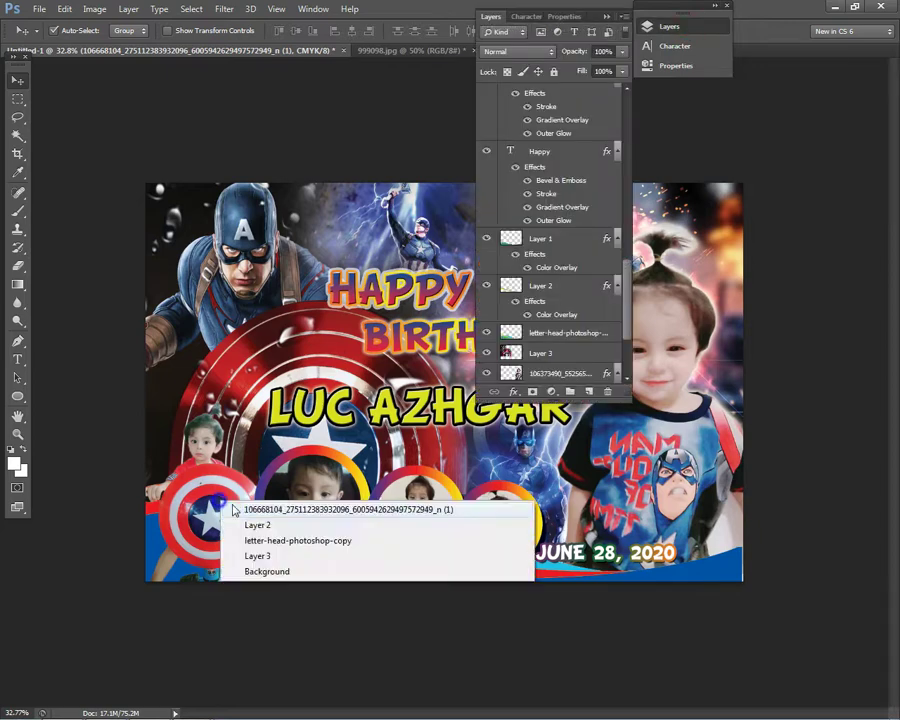
{"action": "double_click", "coordinate": [610, 95]}
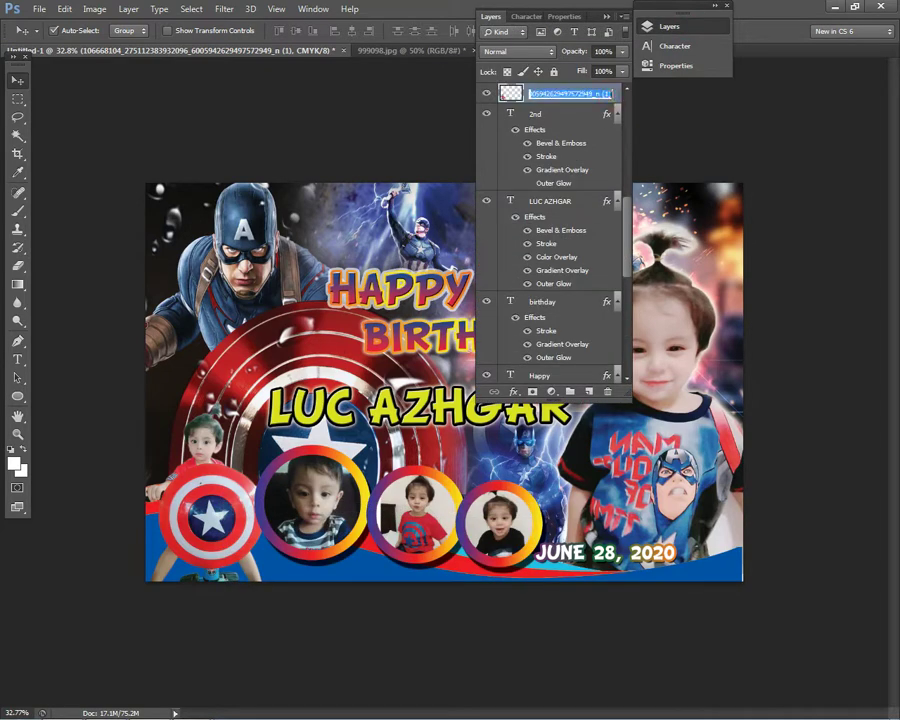
{"action": "double_click", "coordinate": [617, 97]}
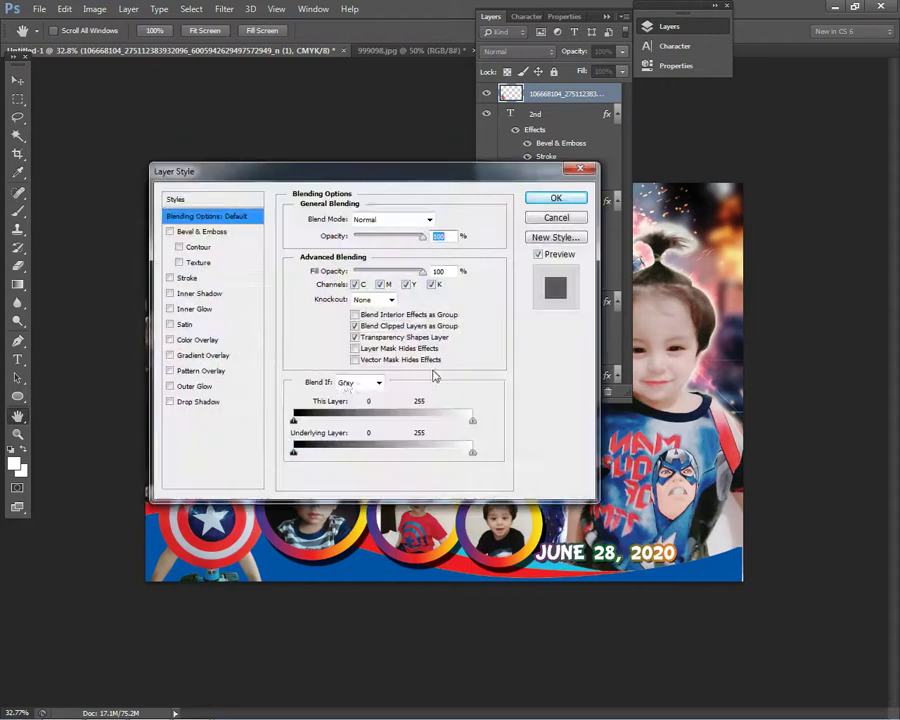
- Add an Outer Glow to the shield photo and set its colour to white
{"action": "left_click", "coordinate": [200, 386]}
{"action": "left_click_drag", "start_coordinate": [373, 183], "coordinate": [579, 215]}
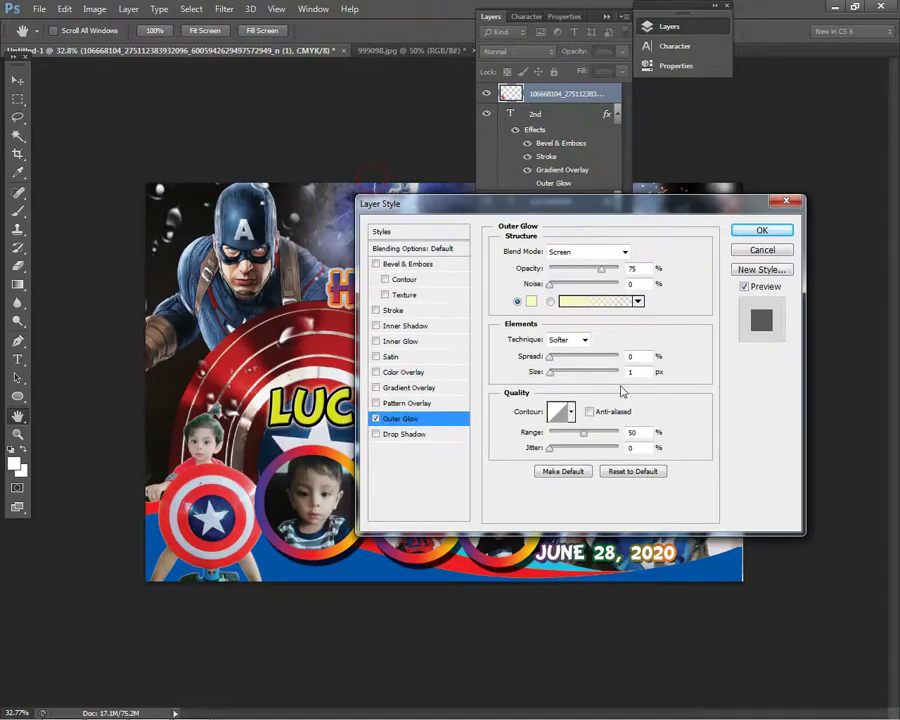
{"action": "left_click", "coordinate": [537, 304]}
{"action": "left_click", "coordinate": [477, 373]}
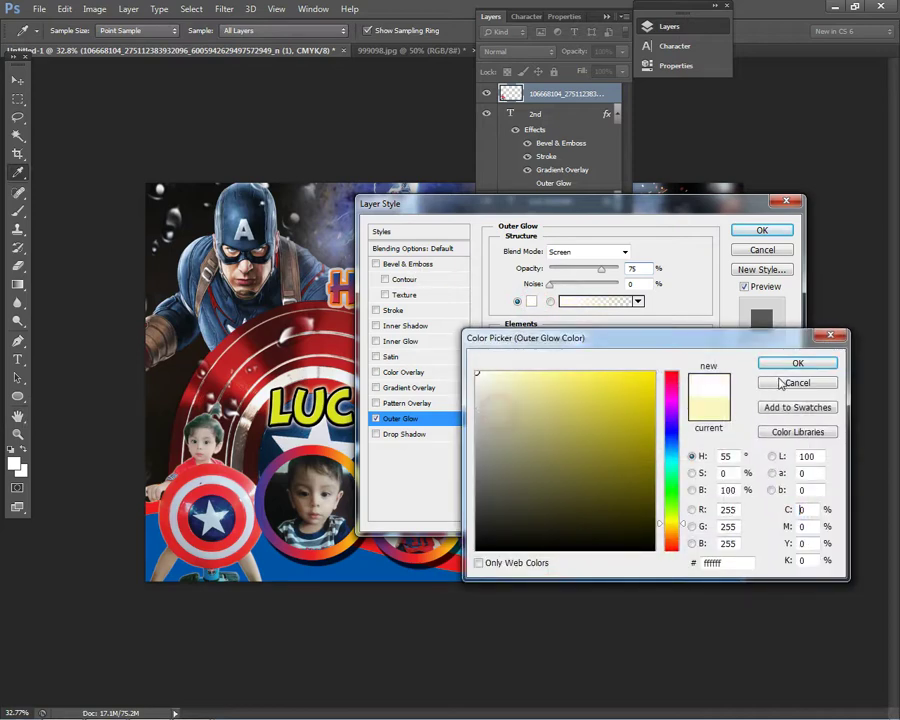
{"action": "left_click", "coordinate": [796, 364]}
- Set the glow Size to 24 px with 0 Spread and apply the style
{"action": "left_click", "coordinate": [552, 373]}
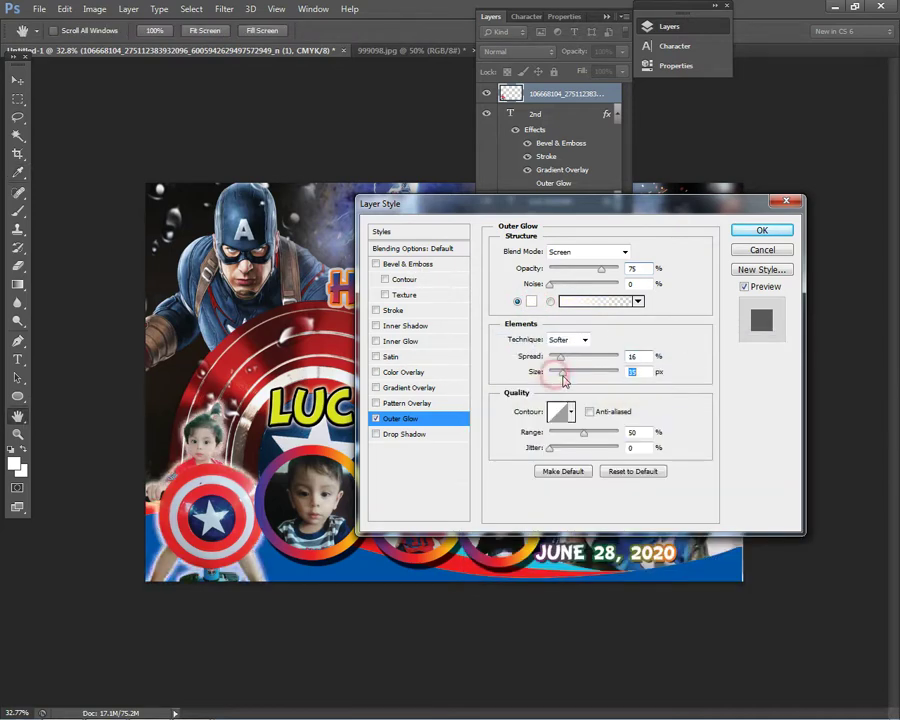
{"action": "type", "text": "7"}
{"action": "left_click", "coordinate": [566, 359]}
{"action": "left_click", "coordinate": [552, 373]}
{"action": "type", "text": "2"}
{"action": "left_click", "coordinate": [566, 359]}
{"action": "left_click_drag", "start_coordinate": [555, 374], "coordinate": [548, 360]}
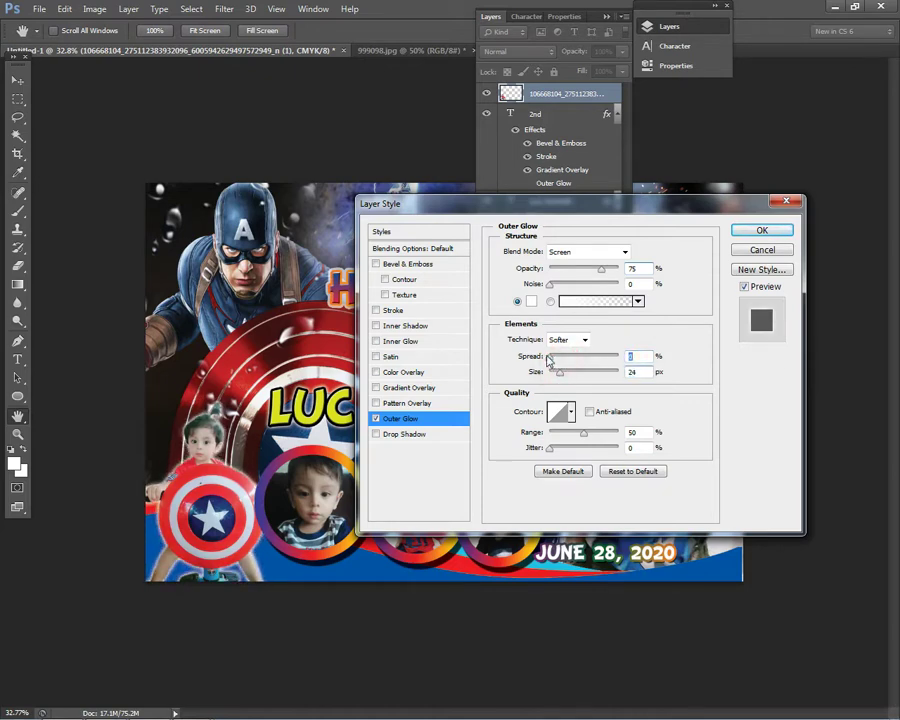
{"action": "left_click", "coordinate": [762, 232]}
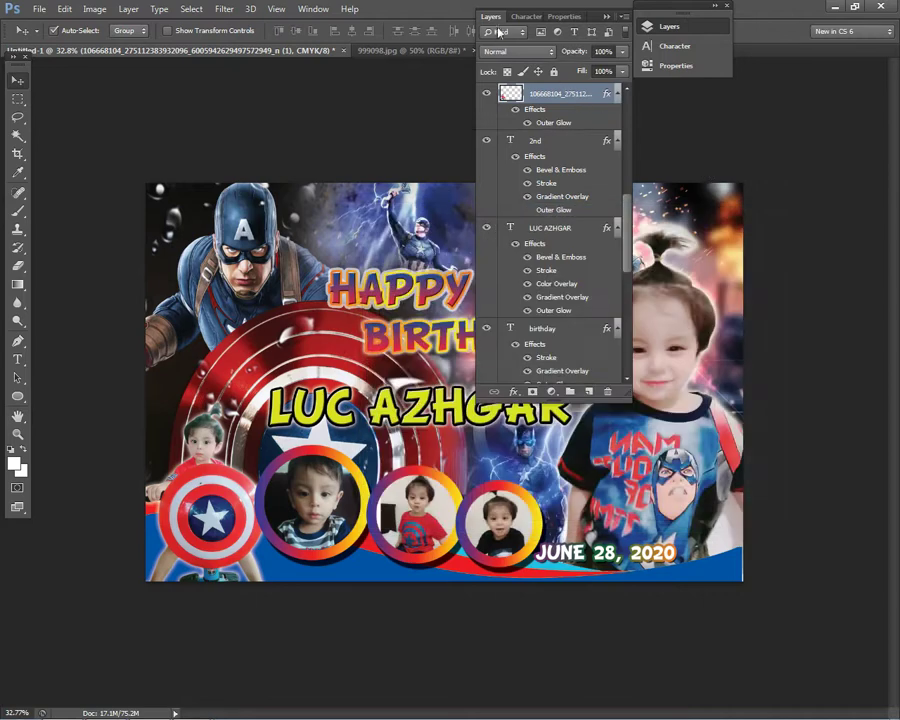
{"action": "left_click", "coordinate": [496, 18]}
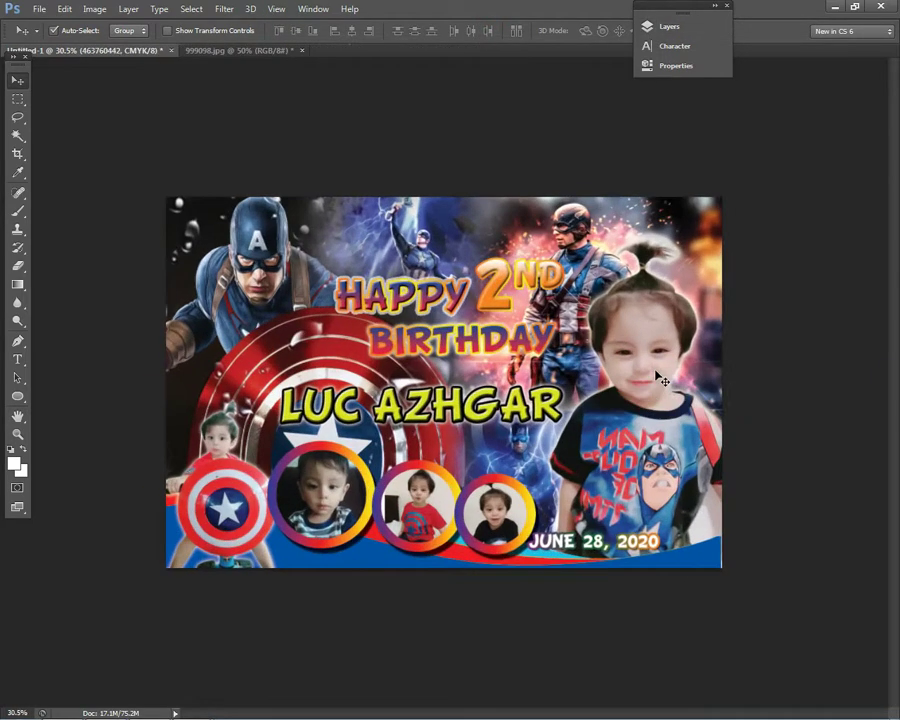
- Try small Curves tweaks on the active photo and a second photo layer
{"action": "key", "text": "ctrl+m"}
{"action": "left_click_drag", "start_coordinate": [171, 368], "coordinate": [181, 366]}
{"action": "key", "text": "Escape"}
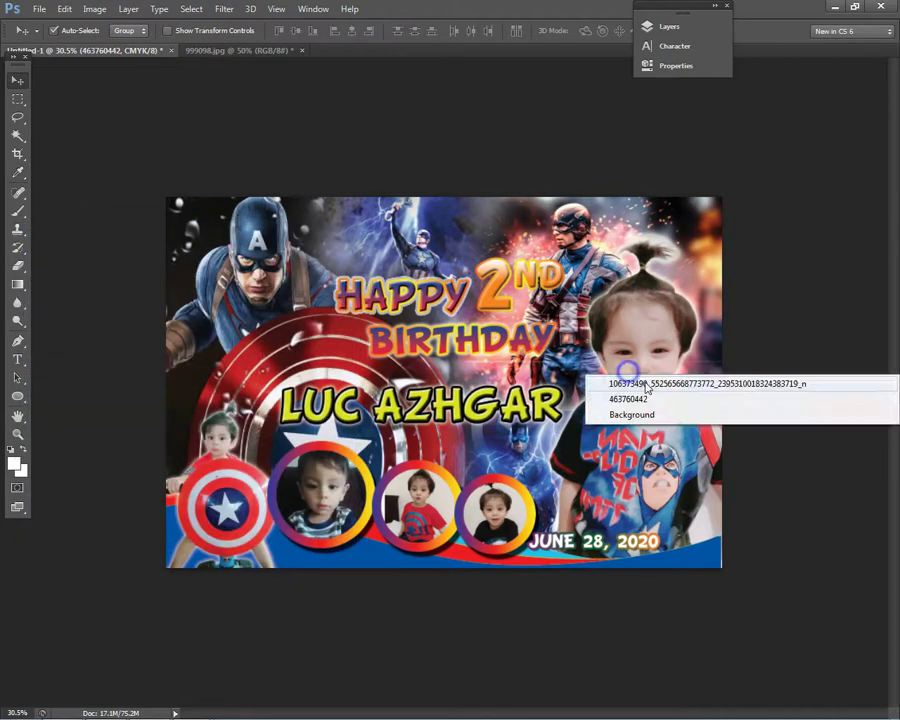
{"action": "left_click", "coordinate": [628, 370]}
{"action": "key", "text": "ctrl+m"}
{"action": "left_click_drag", "start_coordinate": [185, 367], "coordinate": [185, 366]}
{"action": "key", "text": "Escape"}
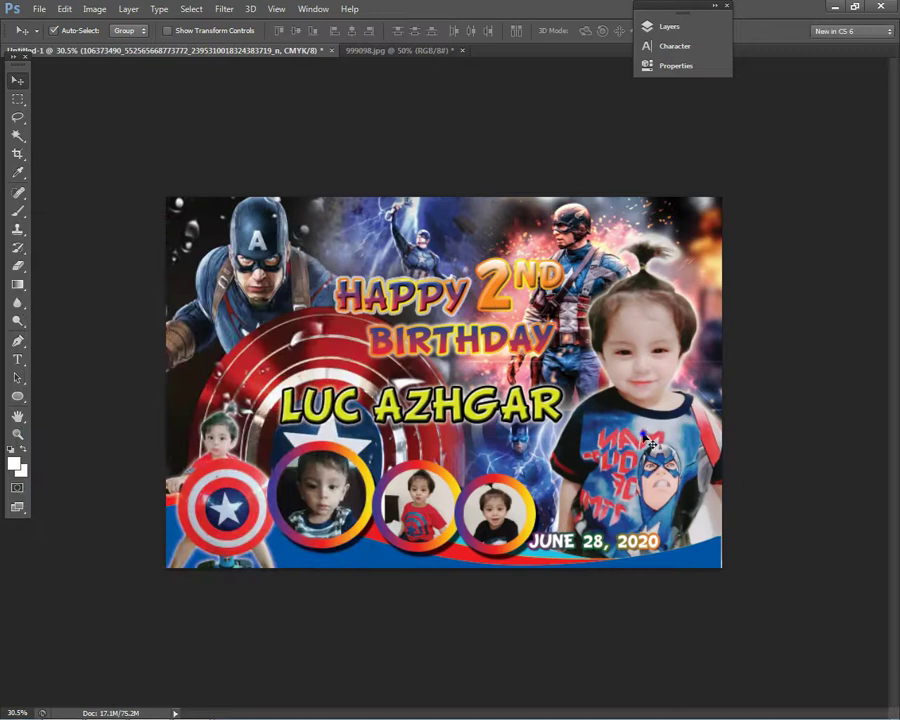
- Raise the big portrait's Levels black input to 20 and fit the design in view
{"action": "right_click", "coordinate": [657, 440]}
{"action": "left_click", "coordinate": [657, 446]}
{"action": "key", "text": "ctrl+l"}
{"action": "left_click_drag", "start_coordinate": [594, 153], "coordinate": [578, 433]}
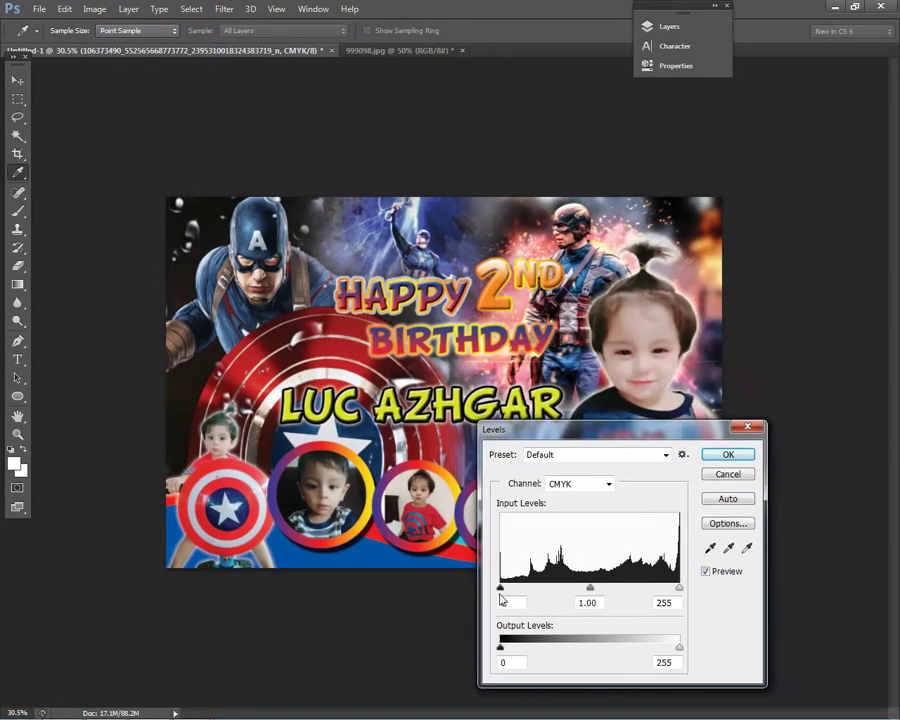
{"action": "left_click_drag", "start_coordinate": [505, 589], "coordinate": [514, 590]}
{"action": "left_click", "coordinate": [731, 456]}
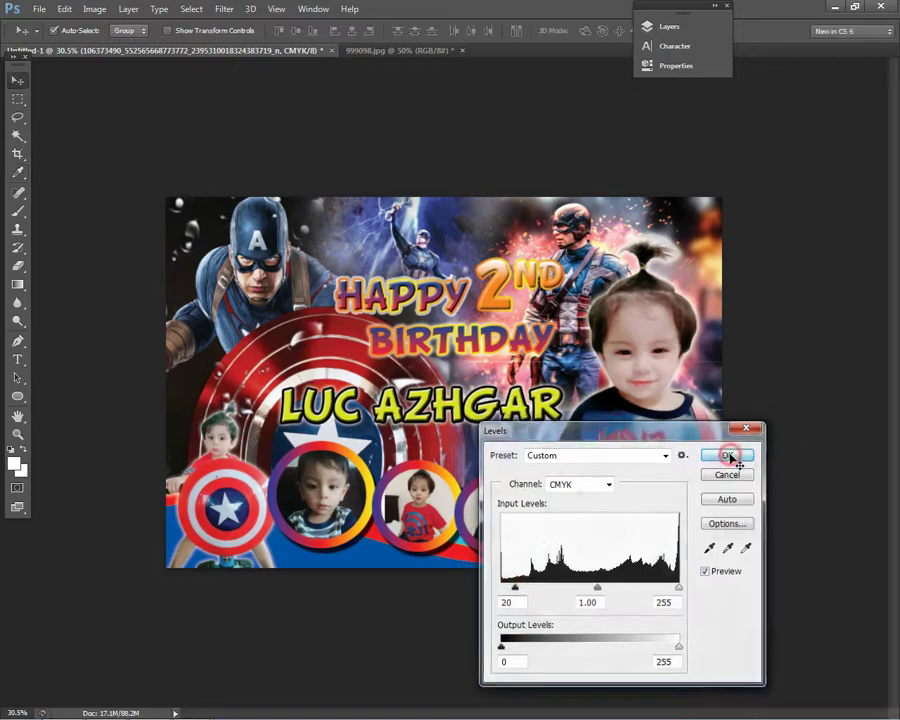
{"action": "key", "text": "ctrl+minus"}
{"action": "key", "text": "ctrl+0"}
- Darken another photo with a Curves point moved from input 61 to output 55
{"action": "right_click", "coordinate": [320, 508]}
{"action": "left_click", "coordinate": [360, 502]}
{"action": "key", "text": "ctrl+m"}
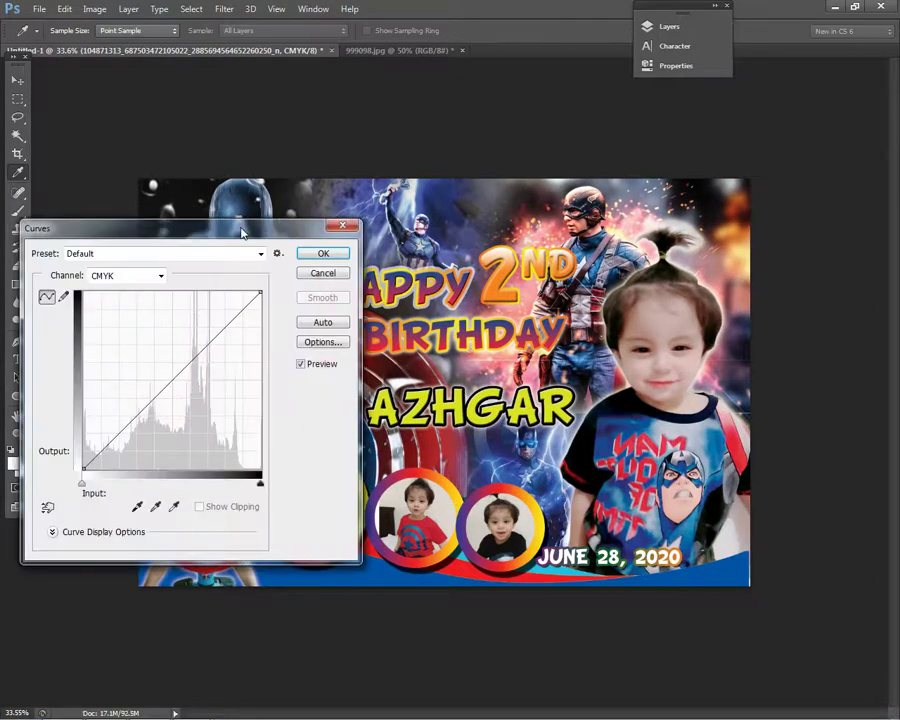
{"action": "left_click_drag", "start_coordinate": [241, 233], "coordinate": [756, 261]}
{"action": "left_click", "coordinate": [697, 381]}
{"action": "left_click_drag", "start_coordinate": [697, 381], "coordinate": [707, 400]}
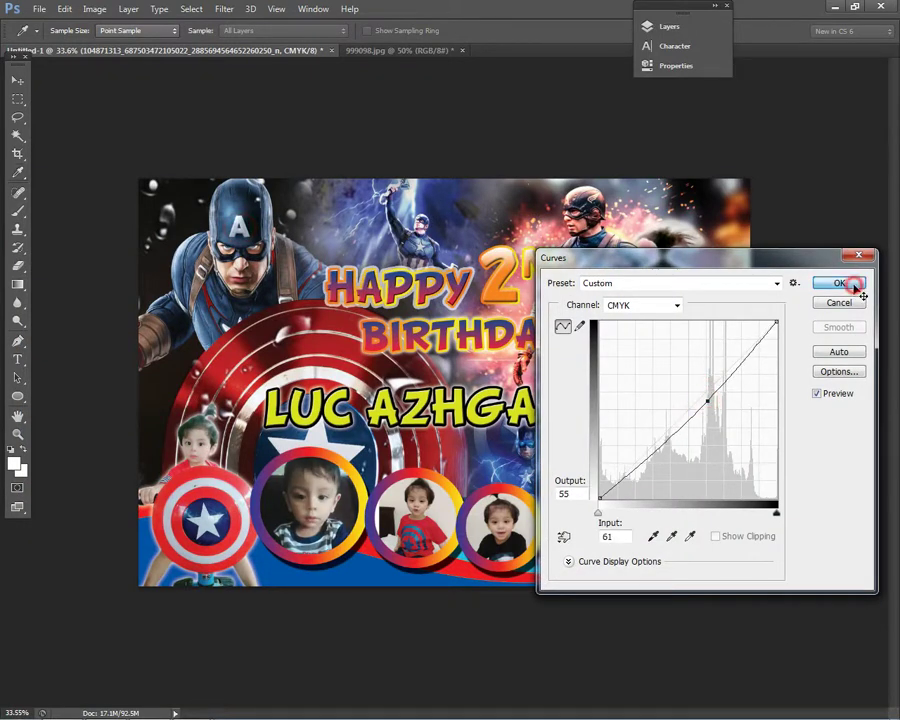
{"action": "left_click", "coordinate": [845, 285]}
{"action": "key", "text": "v"}
{"action": "right_click", "coordinate": [417, 518]}
{"action": "left_click", "coordinate": [440, 518]}
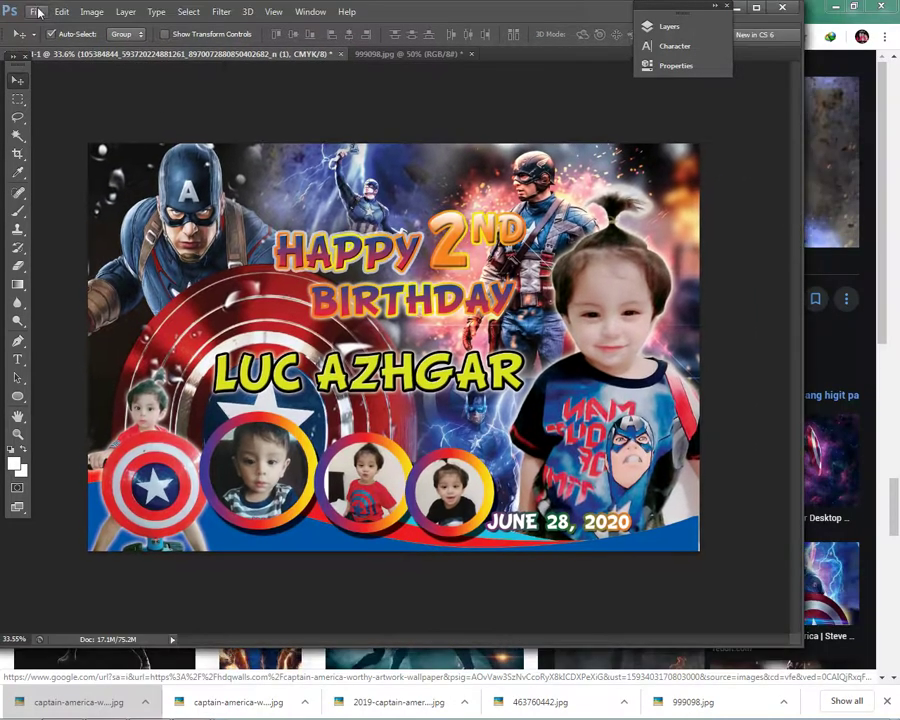
- Start Save As and browse to Desktop > APP > psd > Tarpaulin
{"action": "left_click", "coordinate": [36, 9]}
{"action": "left_click", "coordinate": [88, 180]}
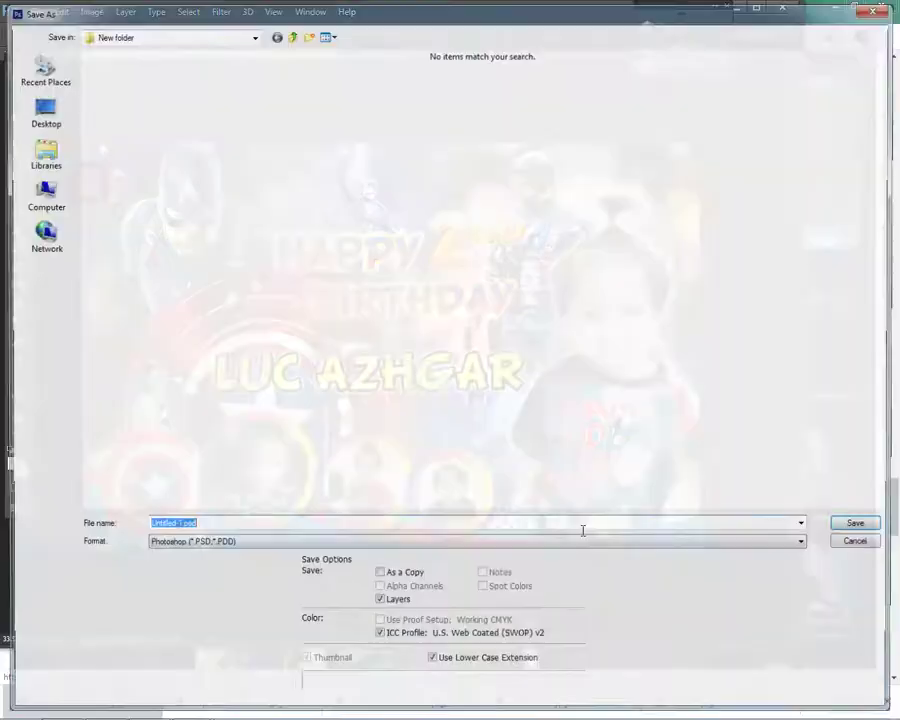
{"action": "left_click", "coordinate": [58, 198]}
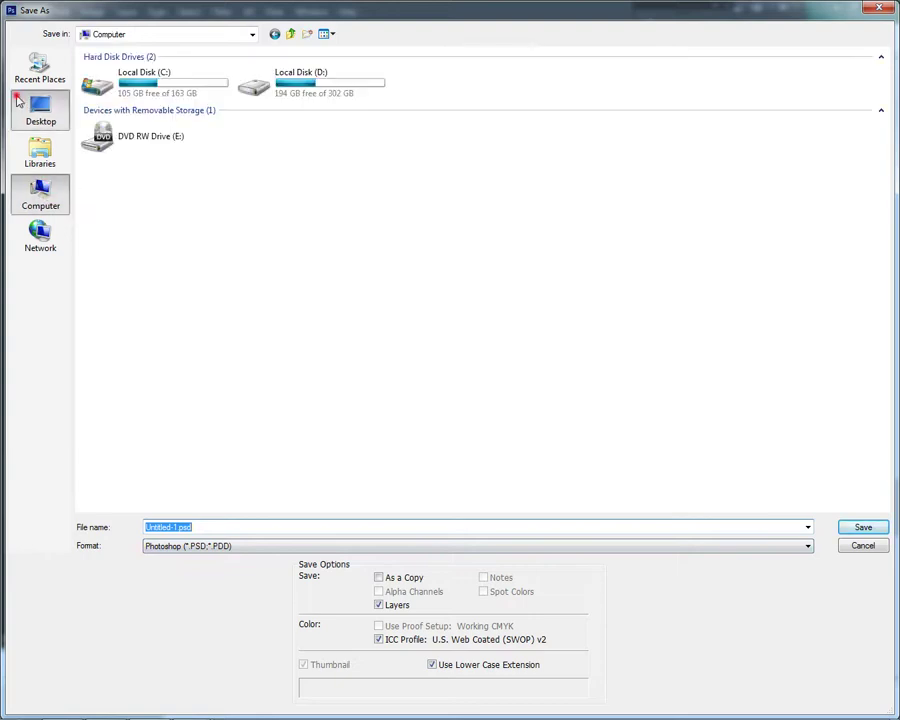
{"action": "left_click", "coordinate": [38, 110]}
{"action": "left_click", "coordinate": [222, 80]}
{"action": "double_click", "coordinate": [284, 72]}
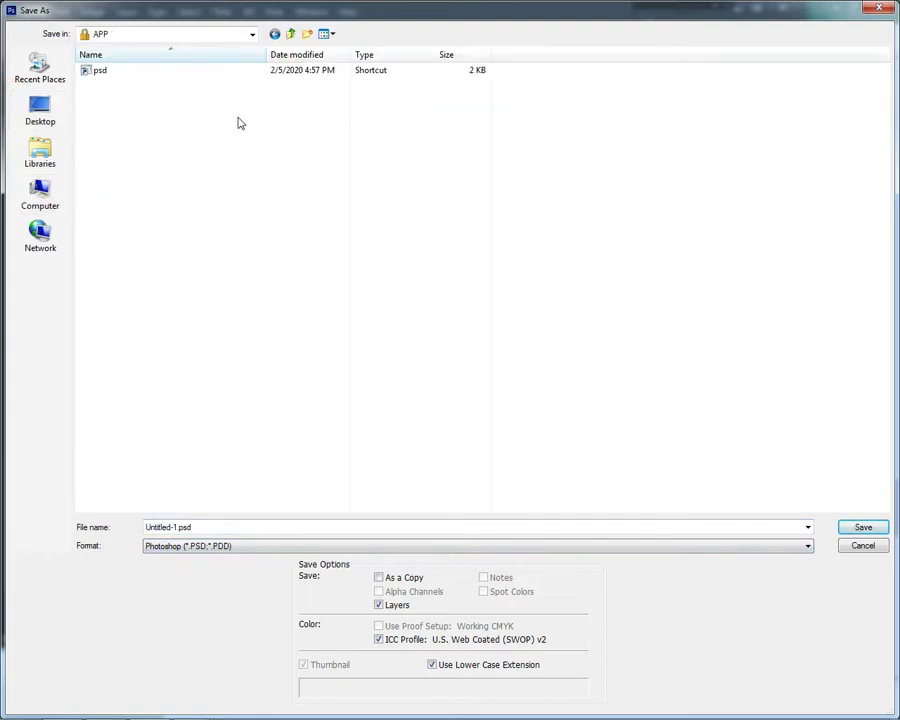
{"action": "double_click", "coordinate": [92, 70]}
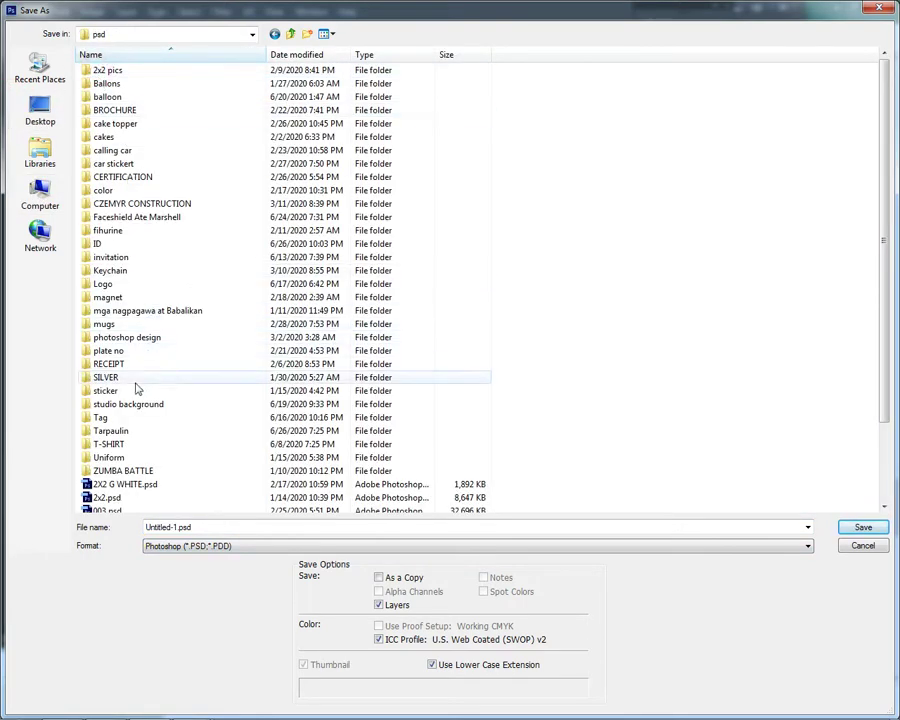
{"action": "left_click", "coordinate": [100, 430]}
{"action": "left_click", "coordinate": [226, 527]}
{"action": "left_click", "coordinate": [178, 433]}
{"action": "double_click", "coordinate": [186, 432]}
{"action": "left_click", "coordinate": [185, 434]}
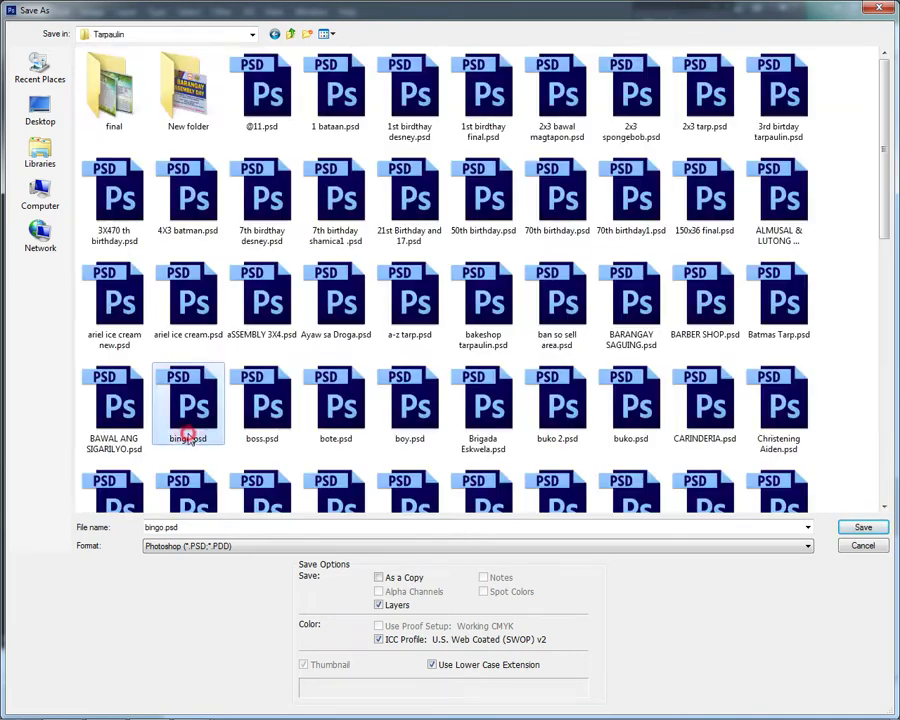
- Save as TIFF named 'captain america tarp', accepting the TIFF options and size warning
{"action": "left_click", "coordinate": [278, 525]}
{"action": "type", "text": "captain americ"}
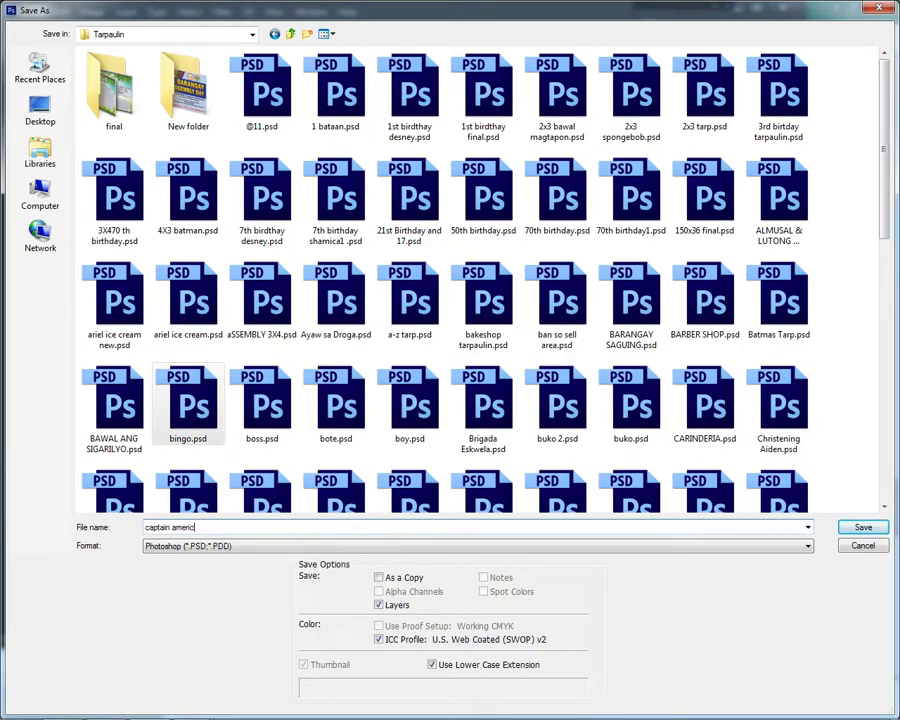
{"action": "type", "text": "tr"}
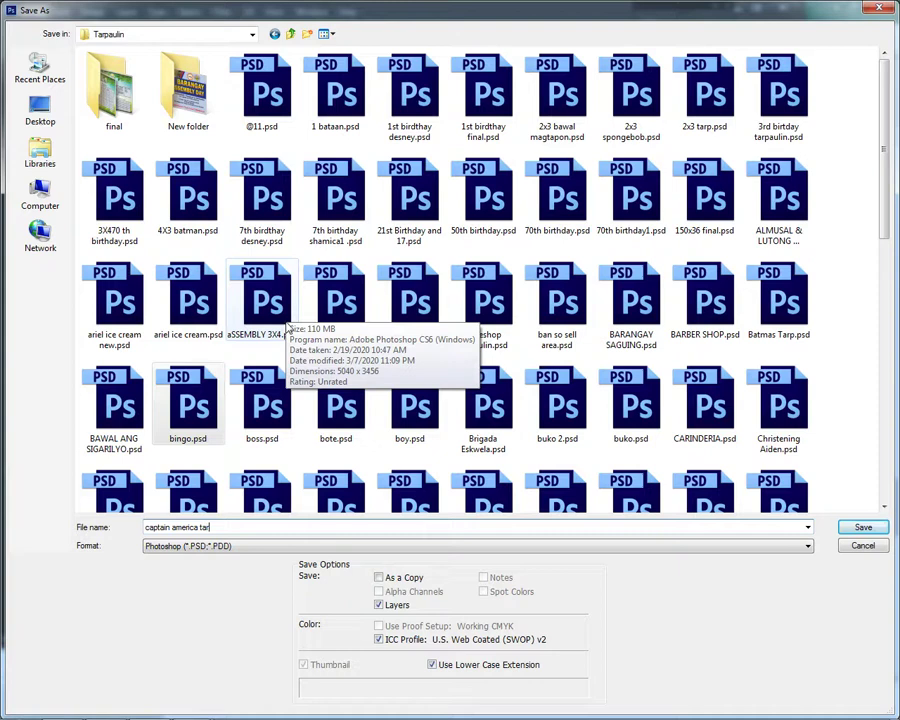
{"action": "left_click", "coordinate": [314, 545]}
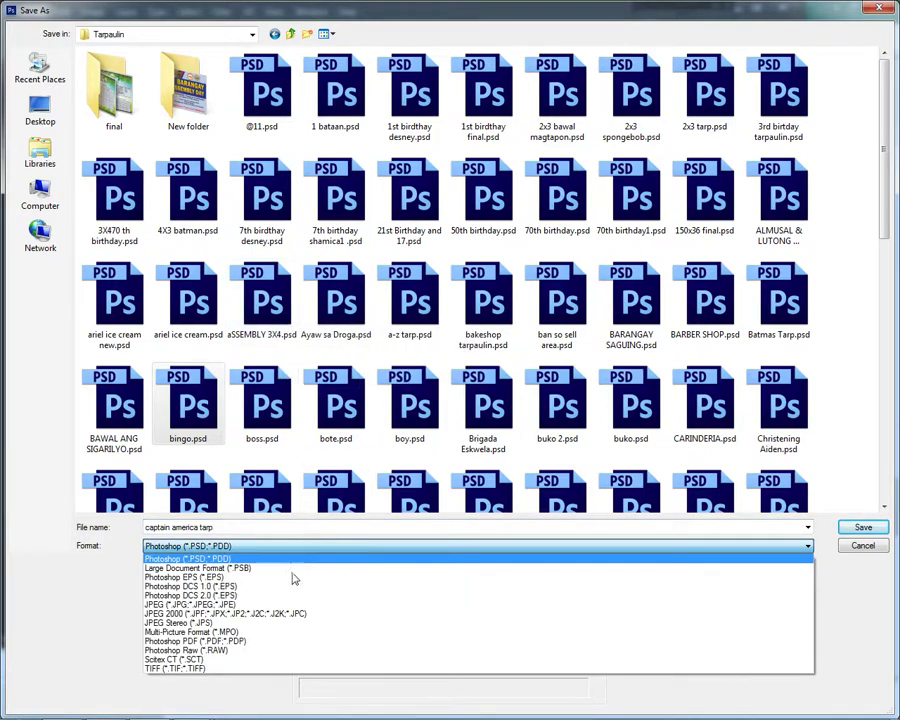
{"action": "left_click", "coordinate": [218, 668]}
{"action": "key", "text": "Return"}
{"action": "key", "text": "Return"}
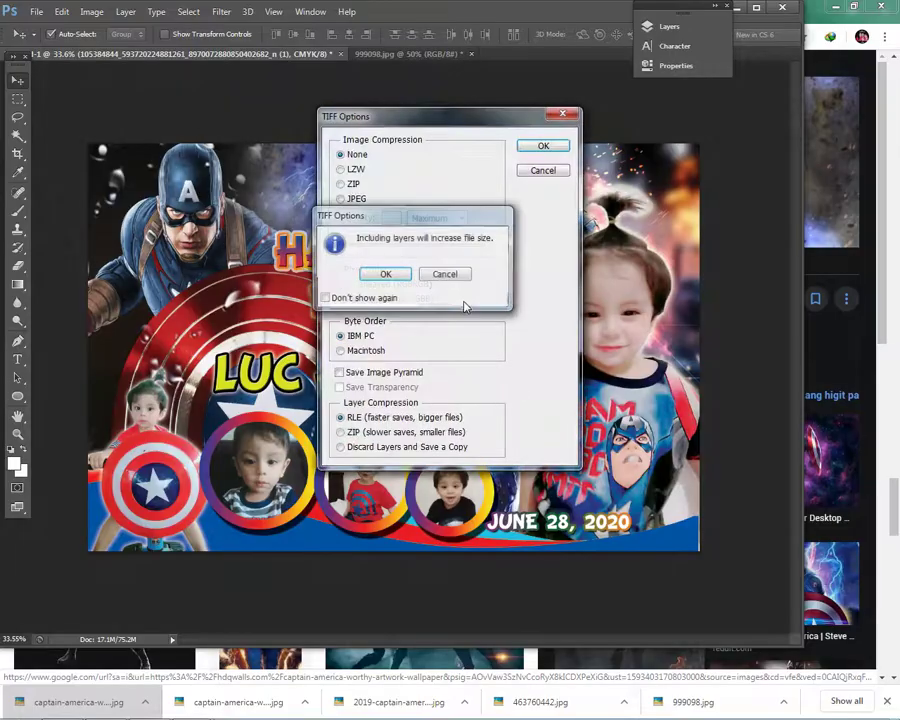
{"action": "left_click", "coordinate": [406, 274]}
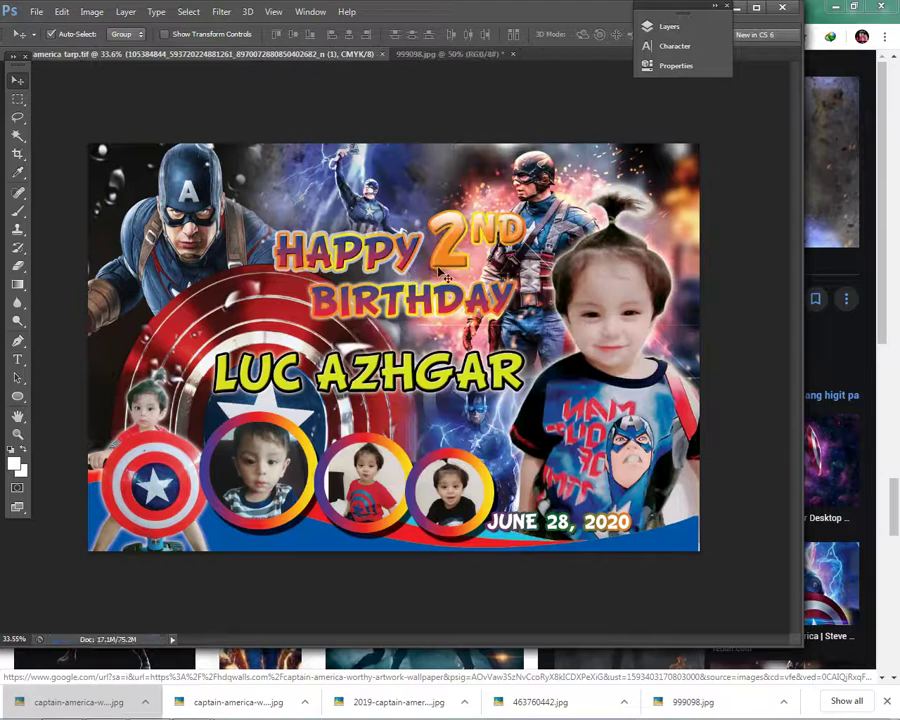
- Maximize Photoshop, refit the banner, and zoom in toward the red-shirt photo
{"action": "key", "text": "ctrl+0"}
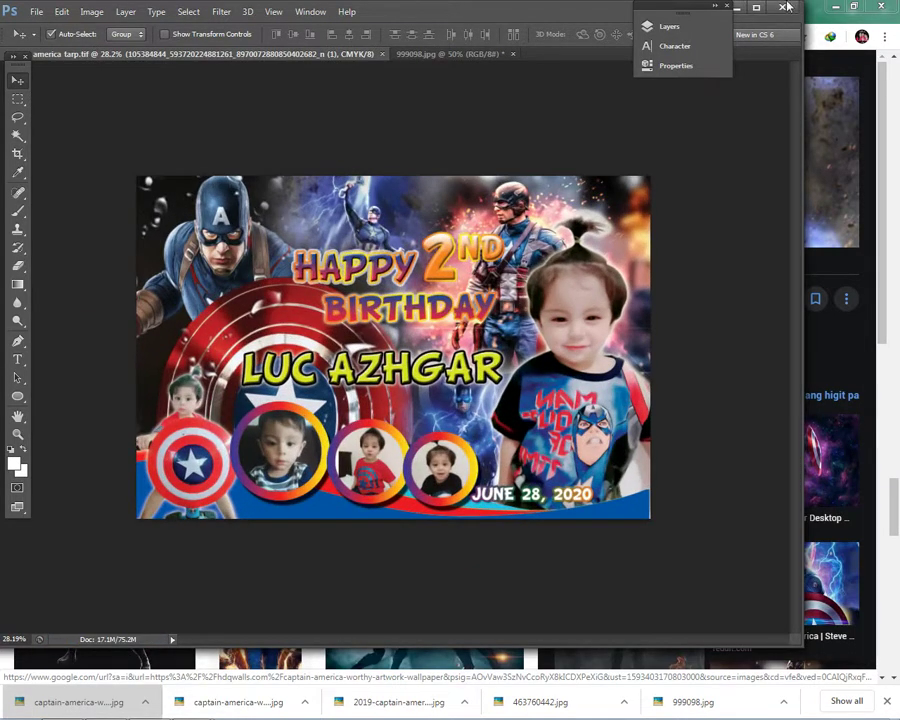
{"action": "left_click", "coordinate": [755, 8]}
{"action": "key", "text": "ctrl+0"}
{"action": "scroll", "coordinate": [478, 483], "scroll_direction": "down", "scroll_amount": 1}
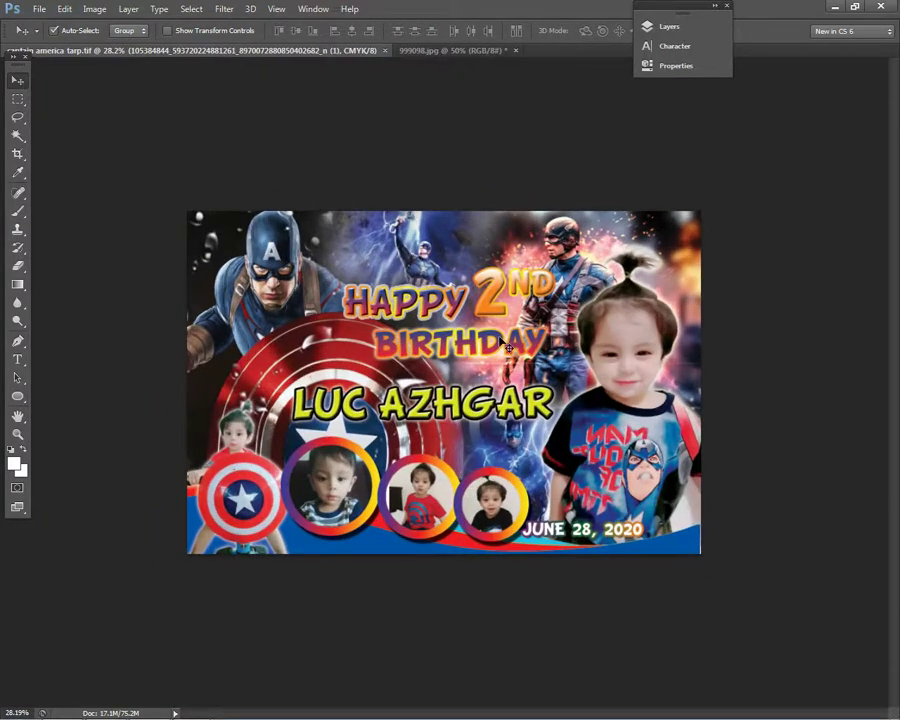
{"action": "right_click", "coordinate": [612, 537]}
{"action": "left_click", "coordinate": [622, 540]}
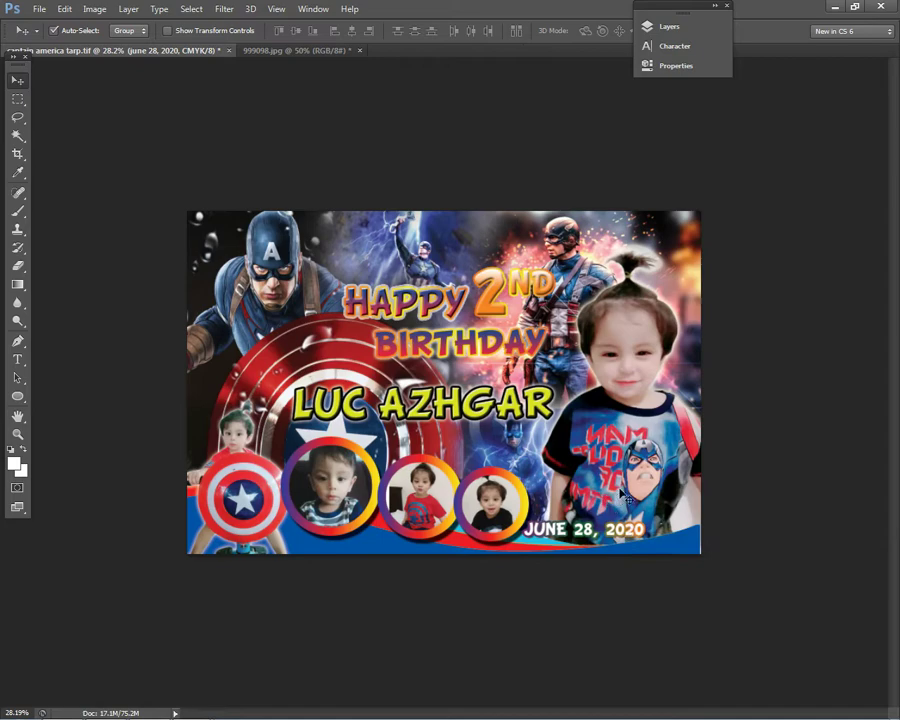
{"action": "scroll", "coordinate": [447, 387], "scroll_direction": "up", "scroll_amount": 3}
{"action": "scroll", "coordinate": [406, 549], "scroll_direction": "up", "scroll_amount": 5}
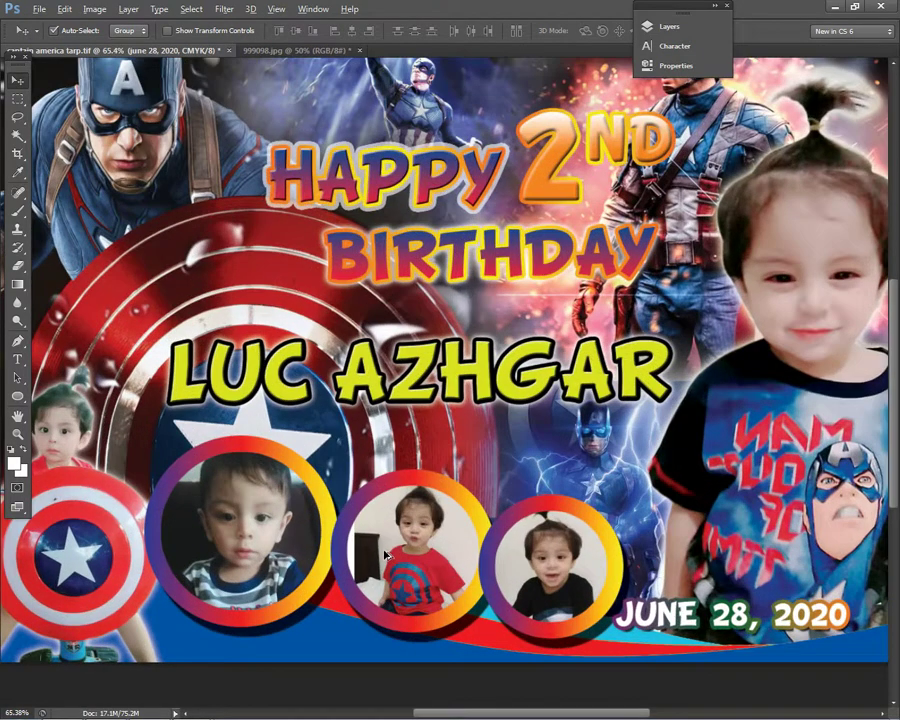
{"action": "scroll", "coordinate": [532, 464], "scroll_direction": "up", "scroll_amount": 2}
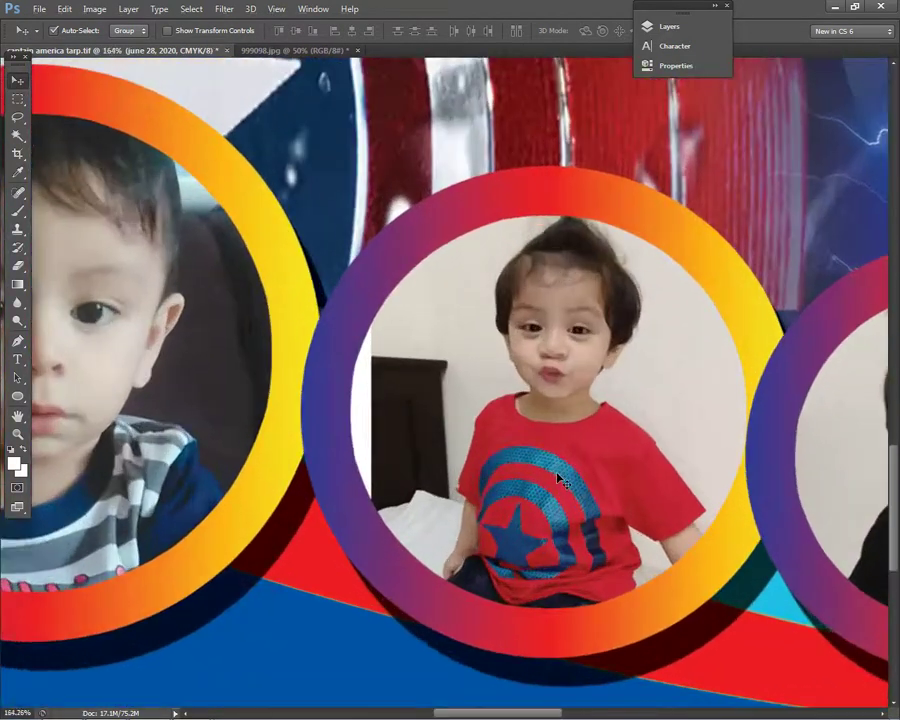
- Select the red-shirt photo layer and shift it slightly left
{"action": "right_click", "coordinate": [414, 314]}
{"action": "left_click", "coordinate": [440, 322]}
{"action": "right_click", "coordinate": [432, 376]}
{"action": "left_click", "coordinate": [432, 380]}
{"action": "left_click_drag", "start_coordinate": [411, 383], "coordinate": [389, 381]}
{"action": "right_click", "coordinate": [433, 377]}
{"action": "left_click", "coordinate": [433, 379]}
- Switch to the Clone Stamp tool and rasterize the red-shirt photo for painting
{"action": "key", "text": "s"}
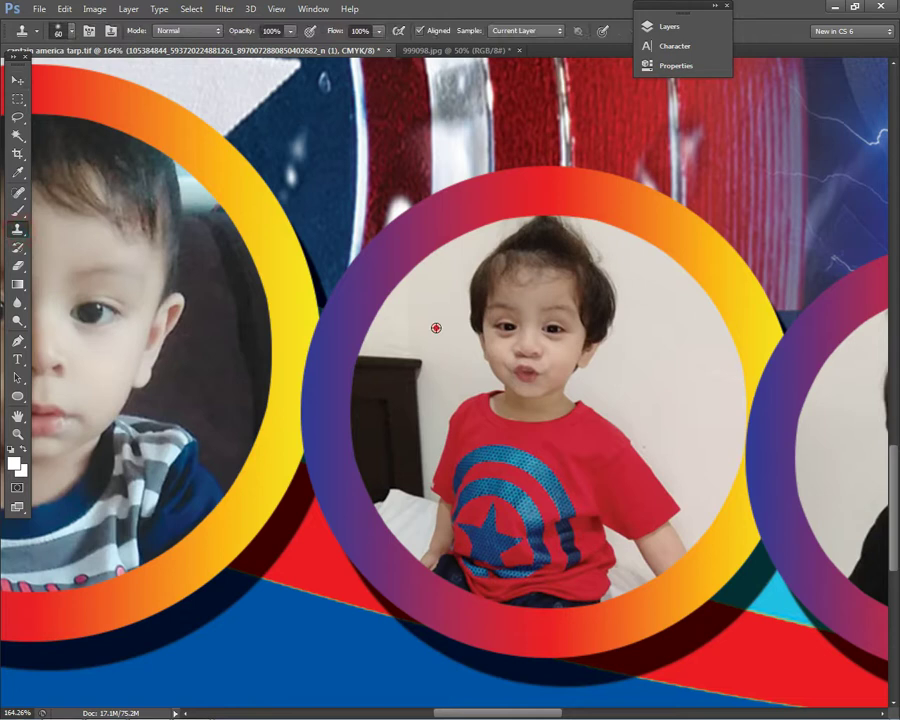
{"action": "left_click", "coordinate": [17, 80]}
{"action": "right_click", "coordinate": [527, 341]}
{"action": "key", "text": "Escape"}
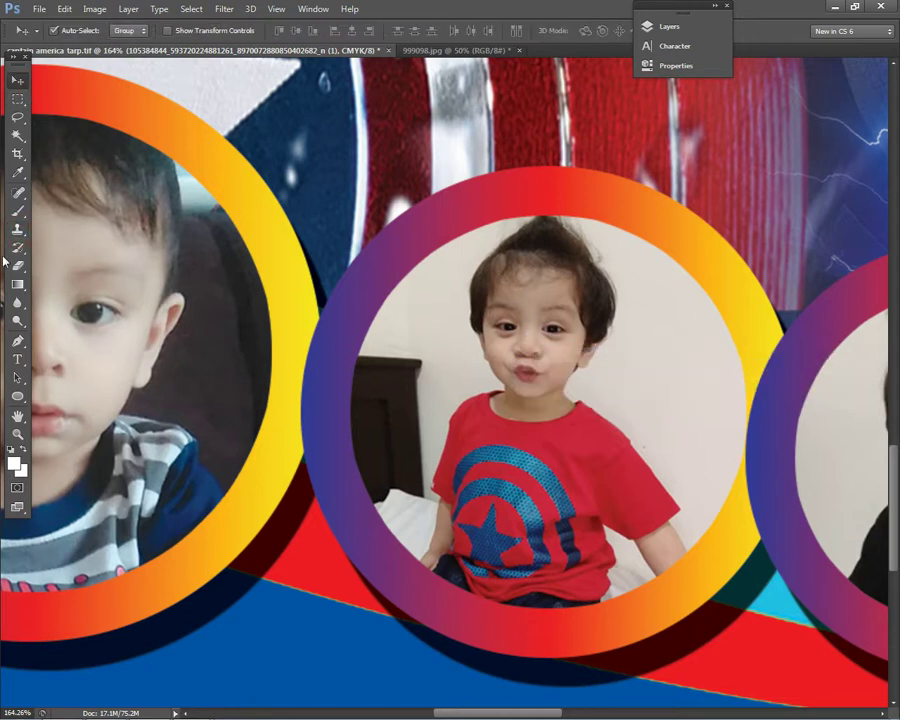
{"action": "left_click", "coordinate": [17, 229]}
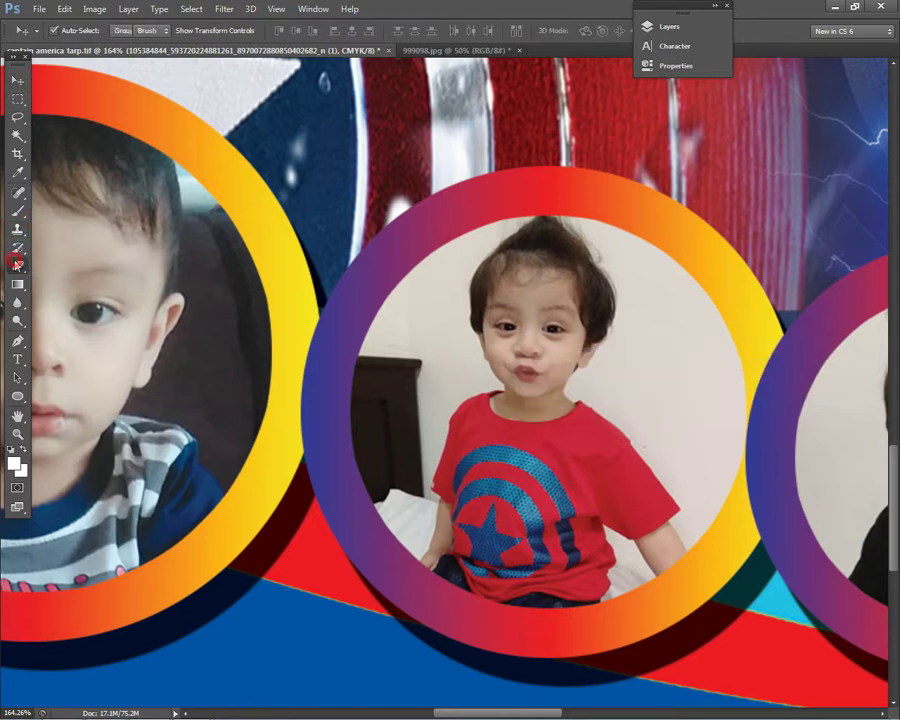
{"action": "left_click", "coordinate": [414, 348]}
{"action": "left_click", "coordinate": [422, 282]}
- Clone pale wall over the dark headboard beside the child
{"action": "mouse_move", "coordinate": [420, 362]}
{"action": "left_mouse_down"}
{"action": "mouse_move", "coordinate": [351, 370]}
{"action": "mouse_move", "coordinate": [353, 378]}
{"action": "mouse_move", "coordinate": [392, 374]}
{"action": "mouse_move", "coordinate": [346, 438]}
{"action": "mouse_move", "coordinate": [401, 390]}
{"action": "mouse_move", "coordinate": [394, 426]}
{"action": "mouse_move", "coordinate": [394, 383]}
{"action": "mouse_move", "coordinate": [376, 478]}
{"action": "left_mouse_up"}
{"action": "left_click", "coordinate": [381, 374], "text": "alt"}
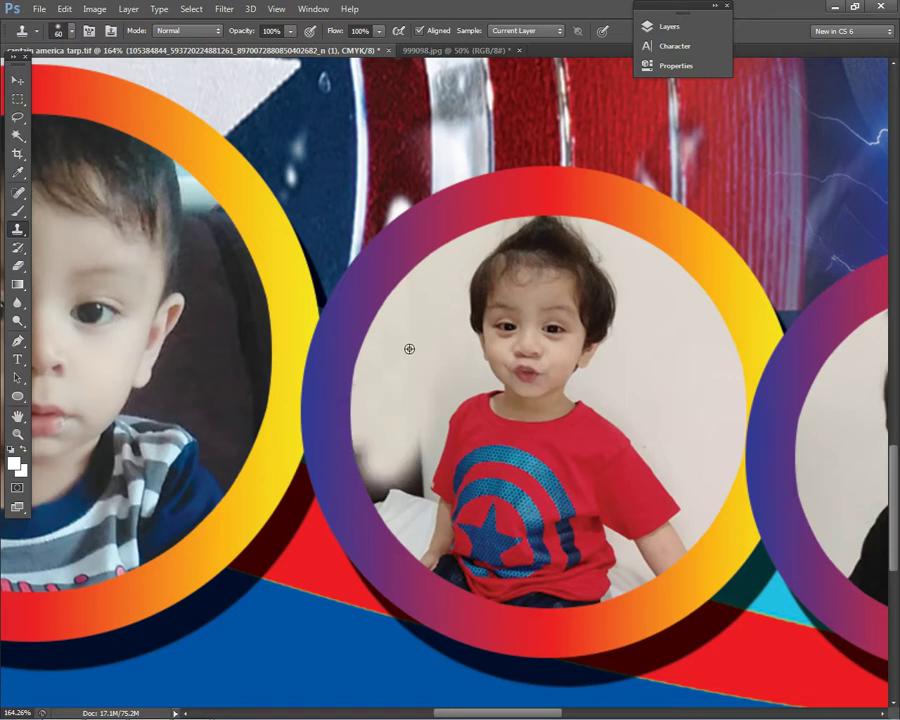
{"action": "left_click_drag", "start_coordinate": [402, 432], "coordinate": [372, 478]}
{"action": "left_click", "coordinate": [404, 358], "text": "alt"}
{"action": "left_click_drag", "start_coordinate": [400, 437], "coordinate": [397, 472]}
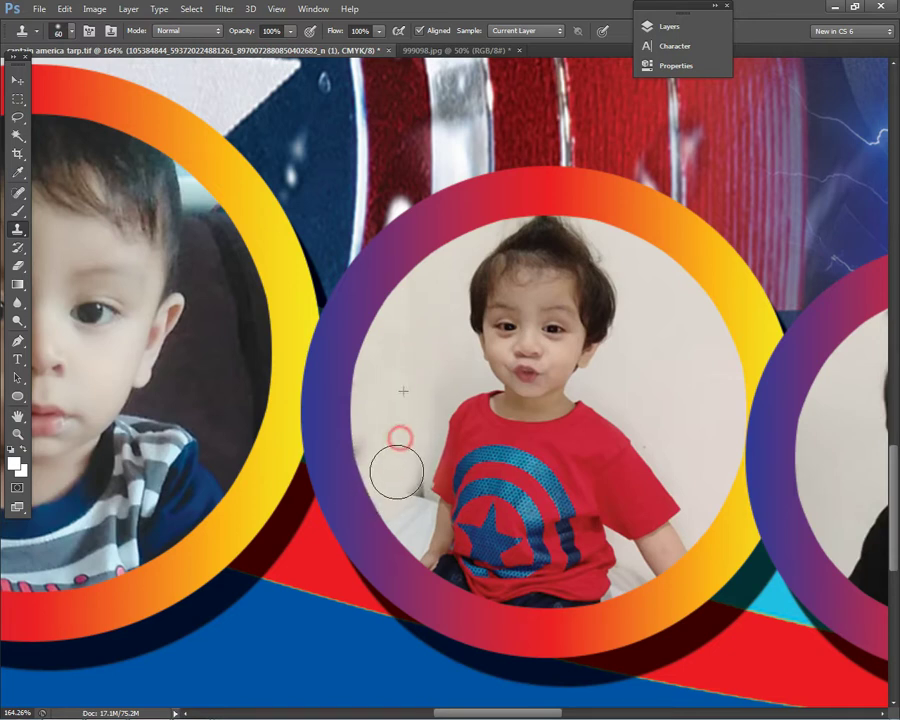
- Shrink the clone brush to 34 px and cover the area near the arm with wall
{"action": "left_click", "coordinate": [428, 369]}
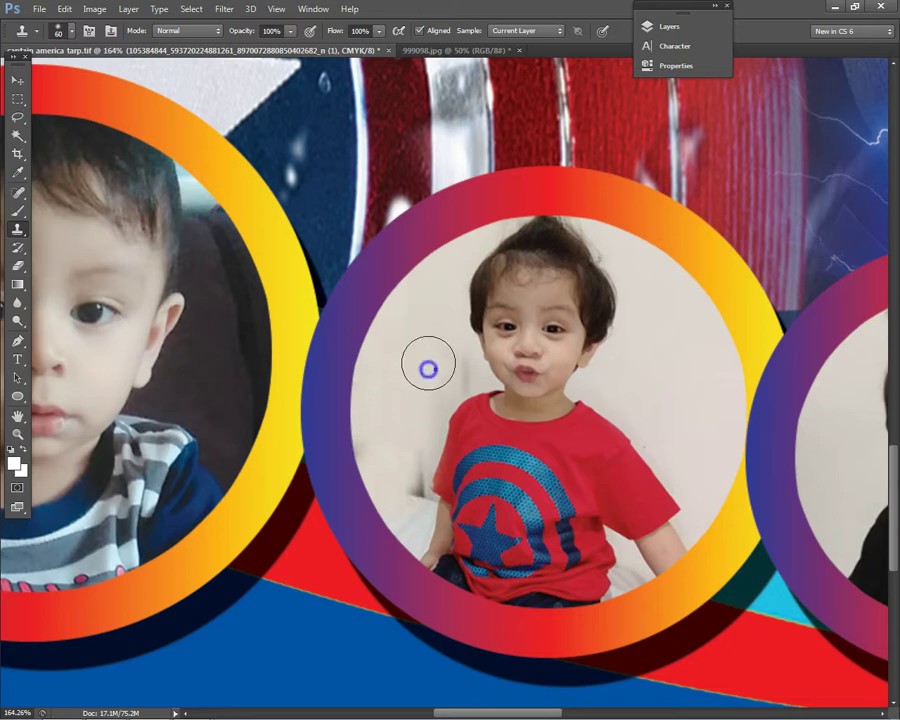
{"action": "right_click", "coordinate": [428, 369]}
{"action": "left_click_drag", "start_coordinate": [474, 406], "coordinate": [468, 406]}
{"action": "left_click", "coordinate": [406, 354]}
{"action": "left_click_drag", "start_coordinate": [406, 460], "coordinate": [415, 493]}
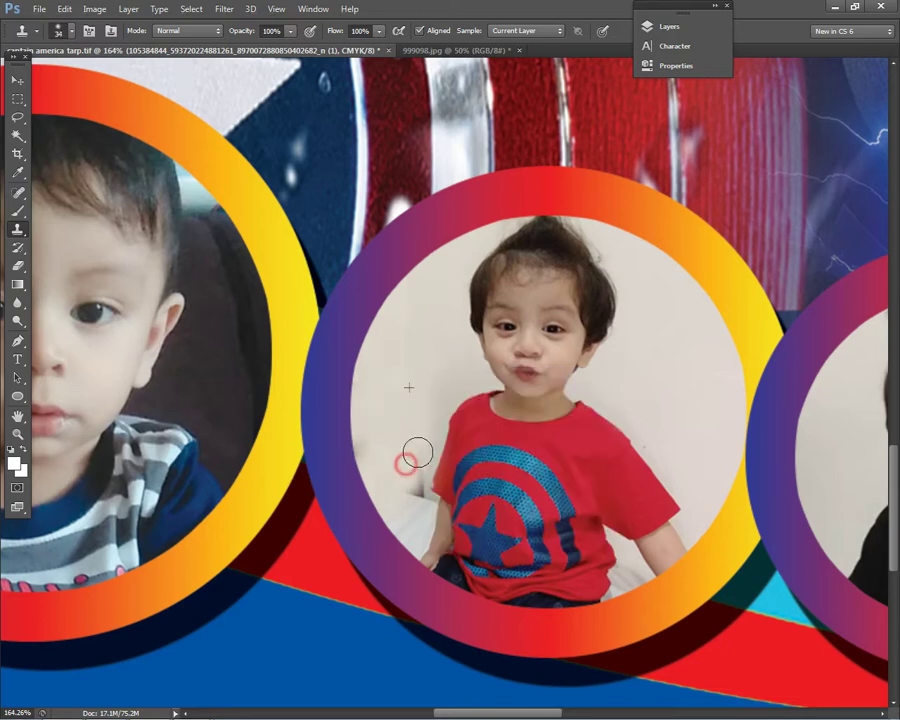
{"action": "scroll", "coordinate": [729, 367], "scroll_direction": "down", "scroll_amount": 5}
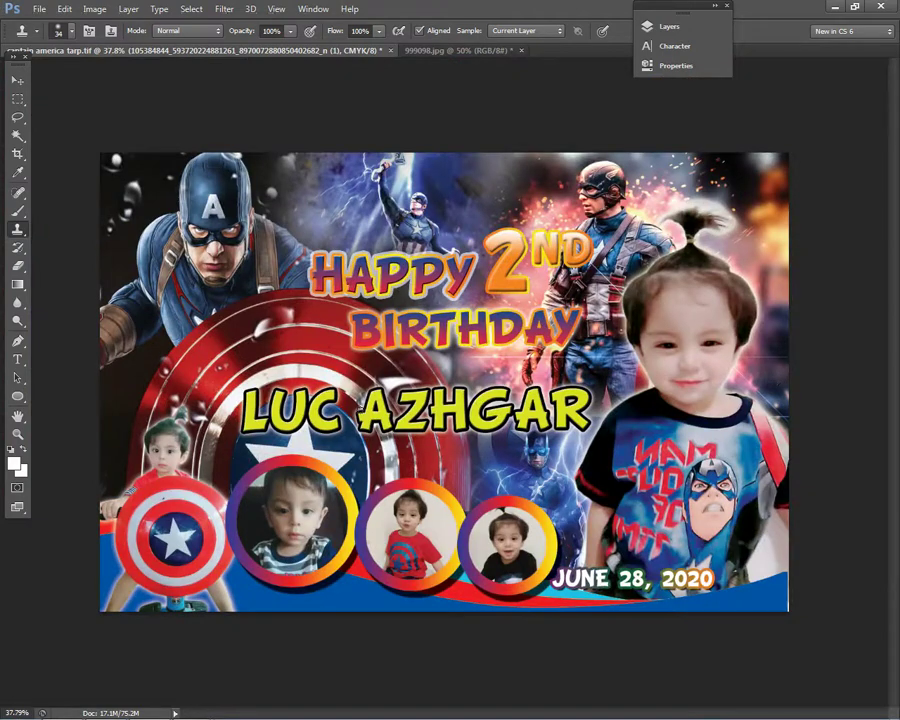
- Save the banner again with Ctrl+S, try File > Save As, and dismiss the save error
{"action": "left_click", "coordinate": [17, 80]}
{"action": "scroll", "coordinate": [716, 562], "scroll_direction": "down", "scroll_amount": 3}
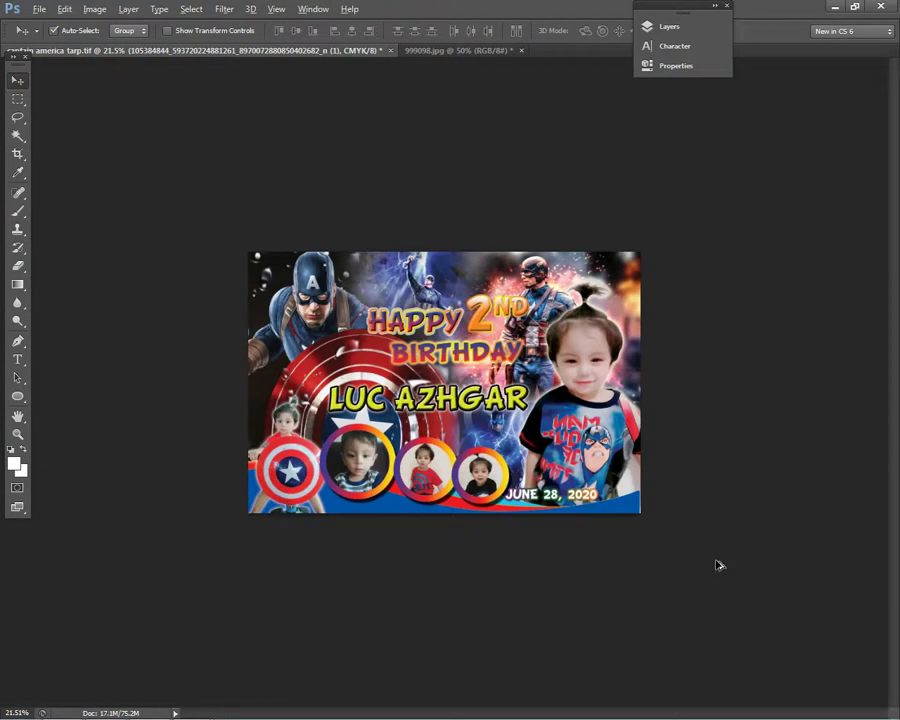
{"action": "scroll", "coordinate": [455, 227], "scroll_direction": "up", "scroll_amount": 2}
{"action": "key", "text": "ctrl+s"}
{"action": "left_click", "coordinate": [38, 9]}
{"action": "left_click", "coordinate": [95, 178]}
{"action": "left_click", "coordinate": [447, 292]}
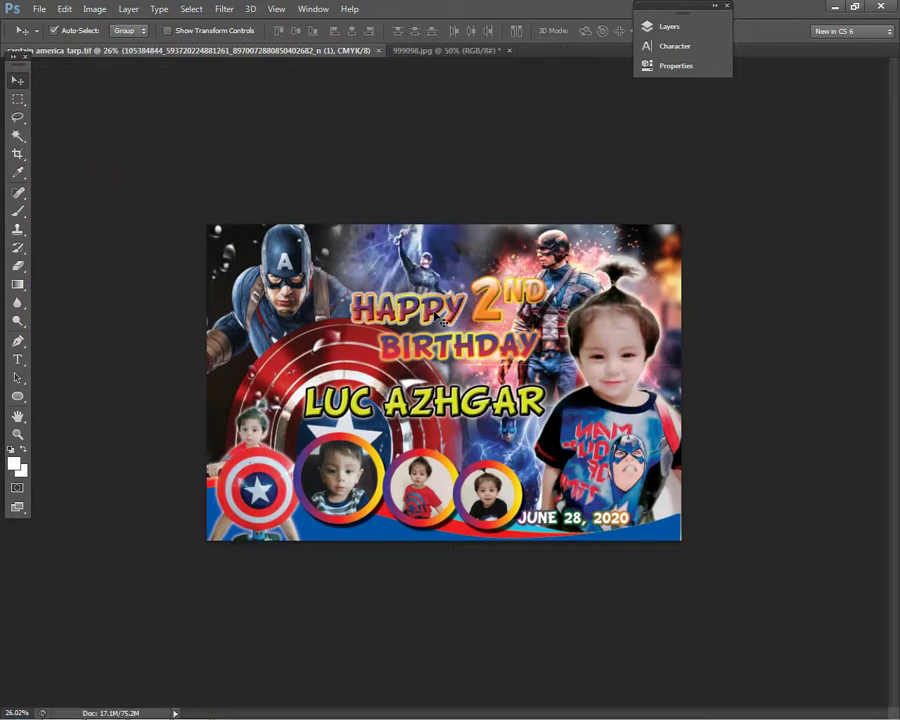
{"action": "scroll", "coordinate": [515, 296], "scroll_direction": "up", "scroll_amount": 3}
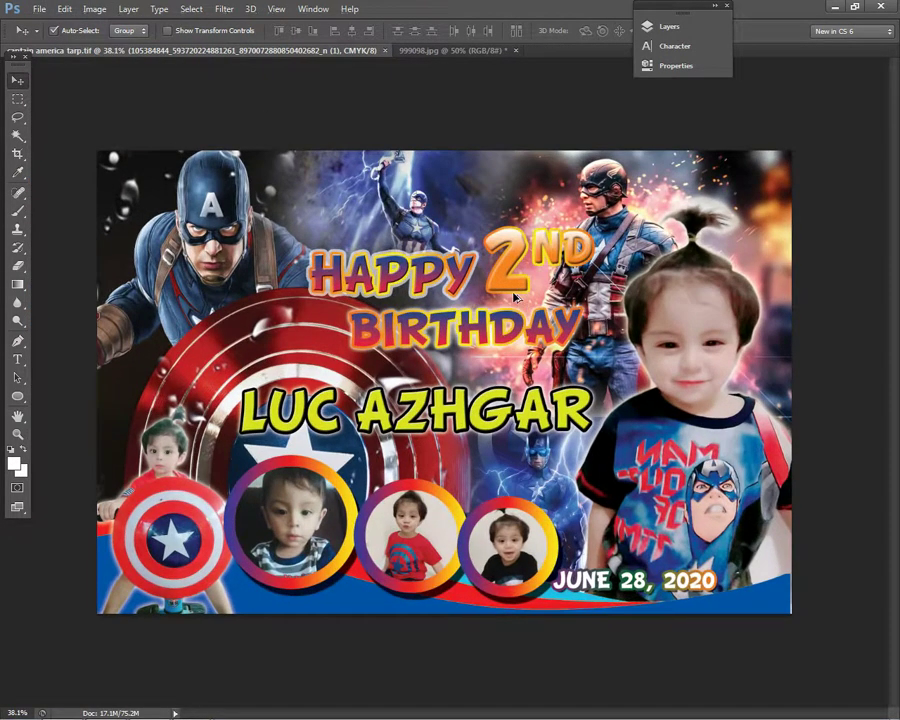
{"action": "scroll", "coordinate": [515, 296], "scroll_direction": "up", "scroll_amount": 1}
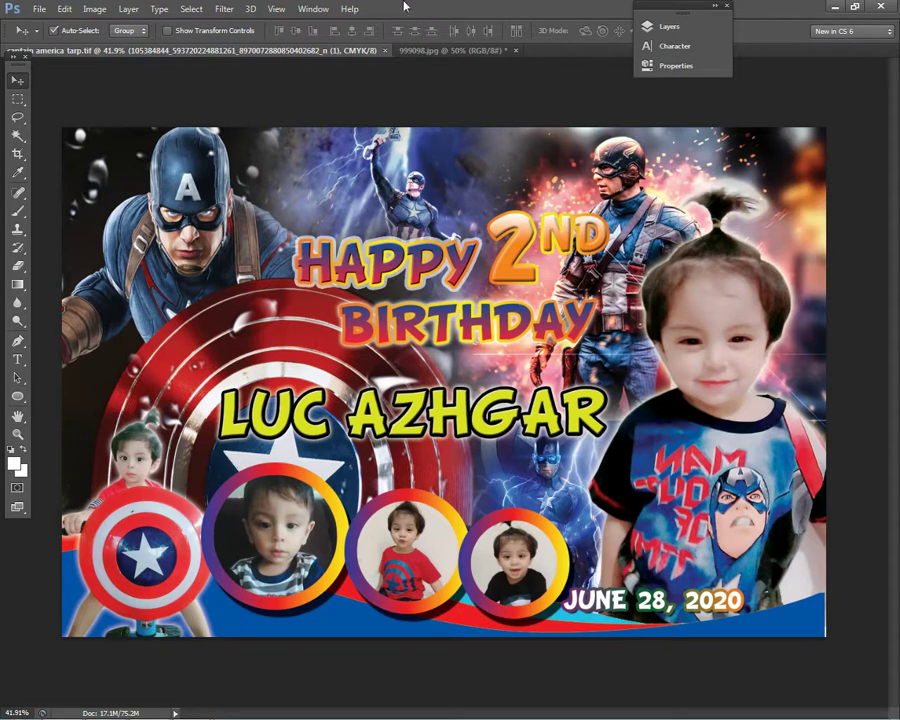
- Hide Photoshop to show the Windows desktop, then refresh the desktop three times
{"action": "key", "text": "super+d"}
{"action": "right_click", "coordinate": [450, 352]}
{"action": "left_click", "coordinate": [480, 394]}
{"action": "right_click", "coordinate": [430, 331]}
{"action": "left_click", "coordinate": [480, 370]}
{"action": "right_click", "coordinate": [449, 346]}
{"action": "left_click", "coordinate": [484, 383]}
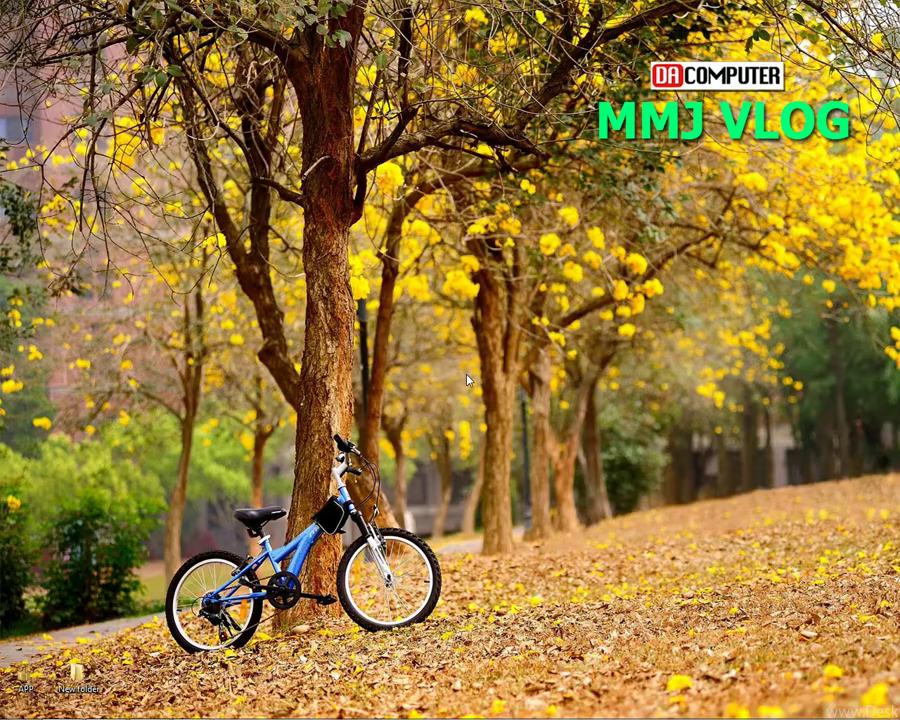